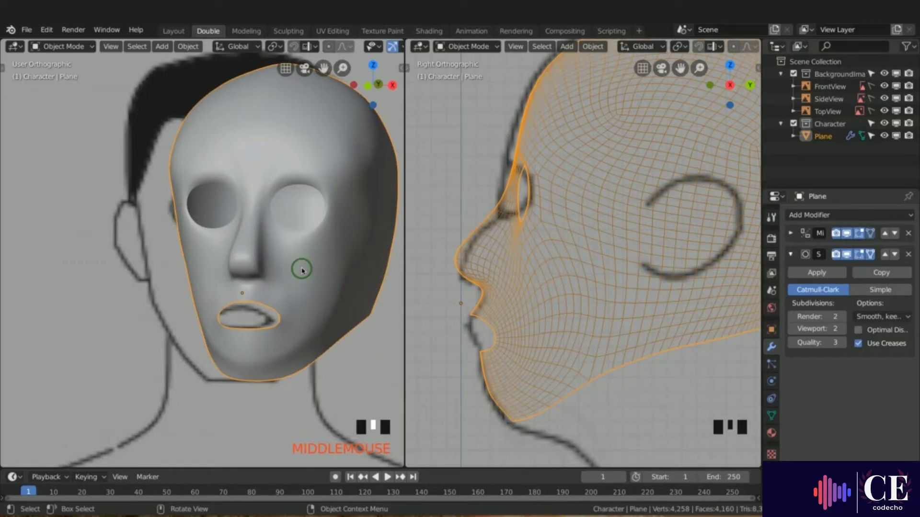
# In Edit Mode, select the open edge loop under the jaw and move it down below the chin in front view.
pyautogui.press('Tab')
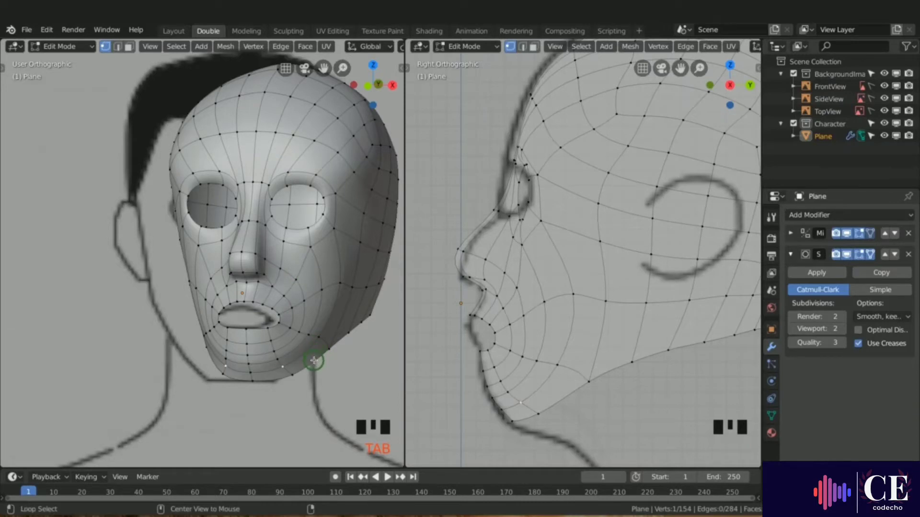
pyautogui.keyDown('alt'); pyautogui.click(314, 360); pyautogui.keyUp('alt')
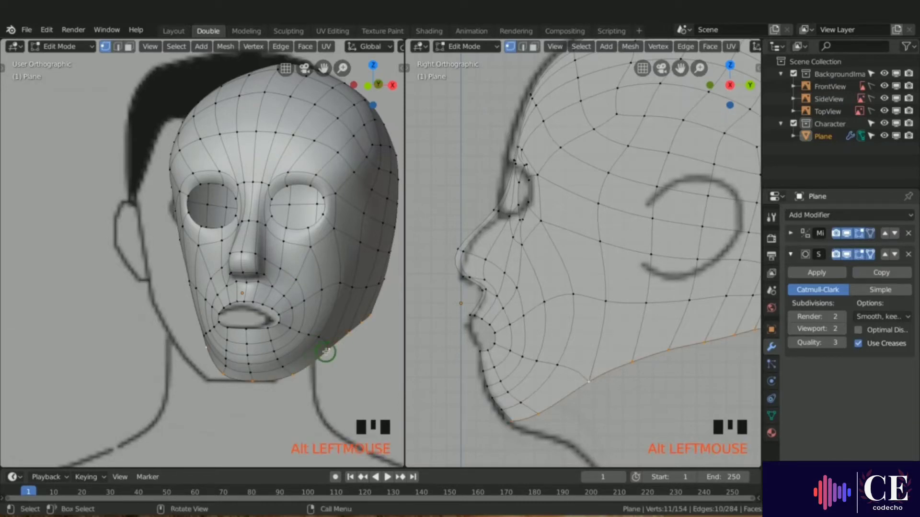
pyautogui.press('KP_1')
pyautogui.keyDown('shift'); pyautogui.moveTo(325, 353); pyautogui.dragTo(239, 330, button='middle'); pyautogui.keyUp('shift')
pyautogui.scroll(-3, 529, 239)
pyautogui.keyDown('shift'); pyautogui.moveTo(587, 201); pyautogui.dragTo(567, 219, button='middle'); pyautogui.keyUp('shift')
pyautogui.keyDown('shift'); pyautogui.moveTo(282, 294); pyautogui.dragTo(296, 290, button='middle'); pyautogui.keyUp('shift')
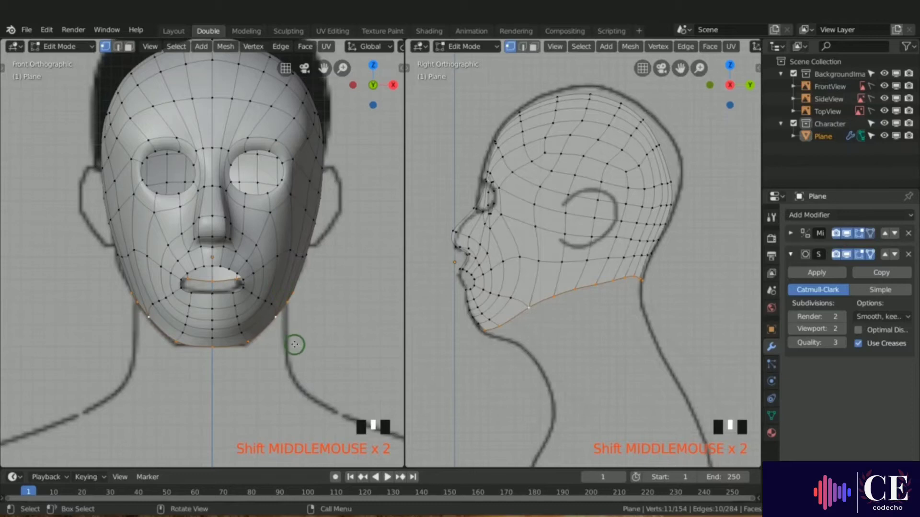
pyautogui.press('g')
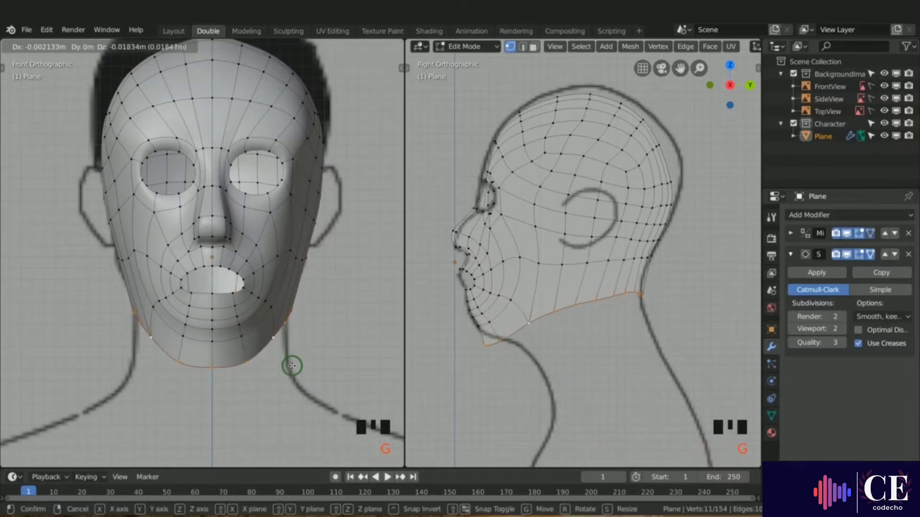
pyautogui.click(292, 372)
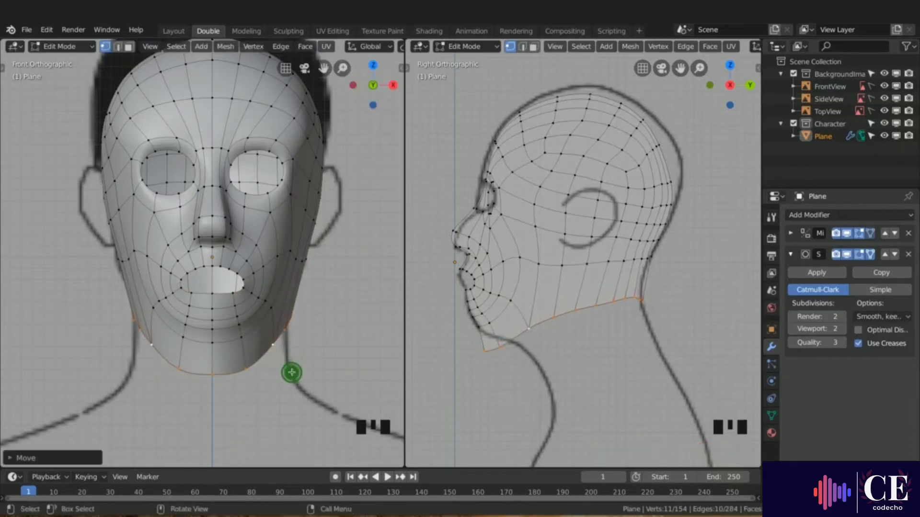
# Scale the jaw's open edge loop to about 0.83 along X and about 0.84 along Y.
pyautogui.press('s')
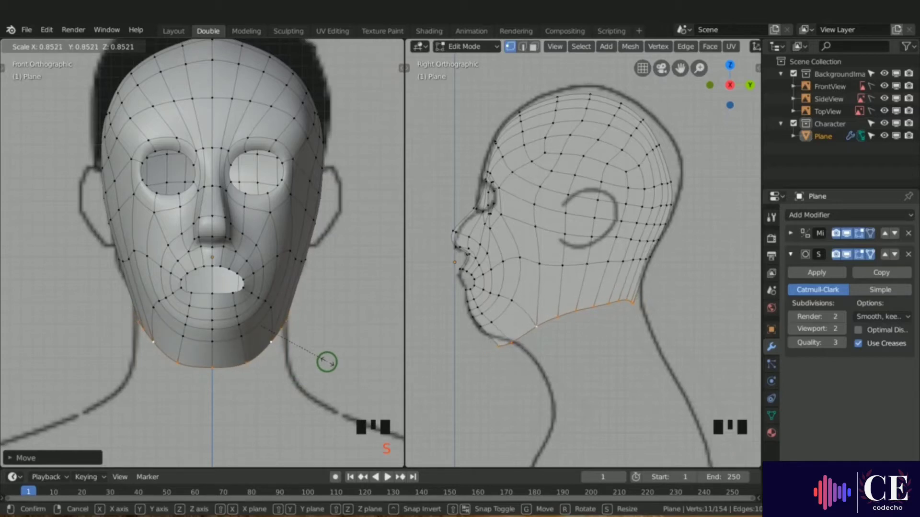
pyautogui.press('x')
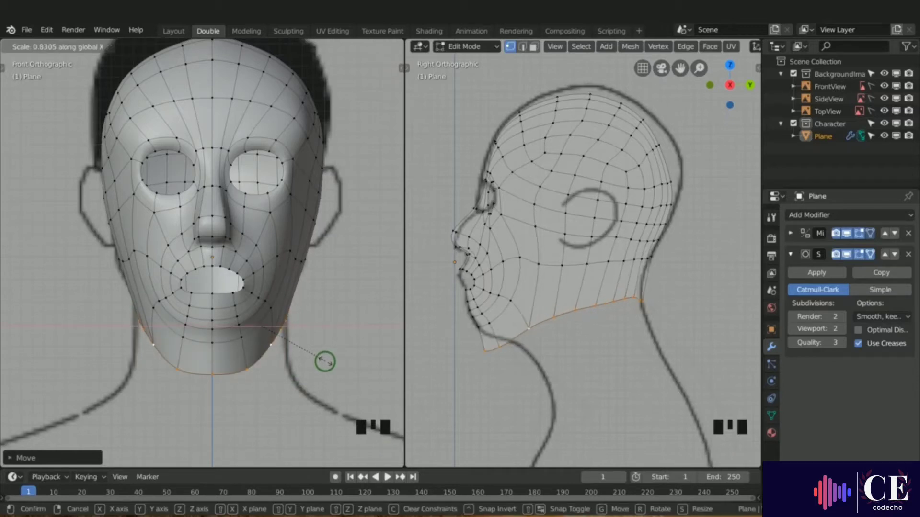
pyautogui.click(319, 349)
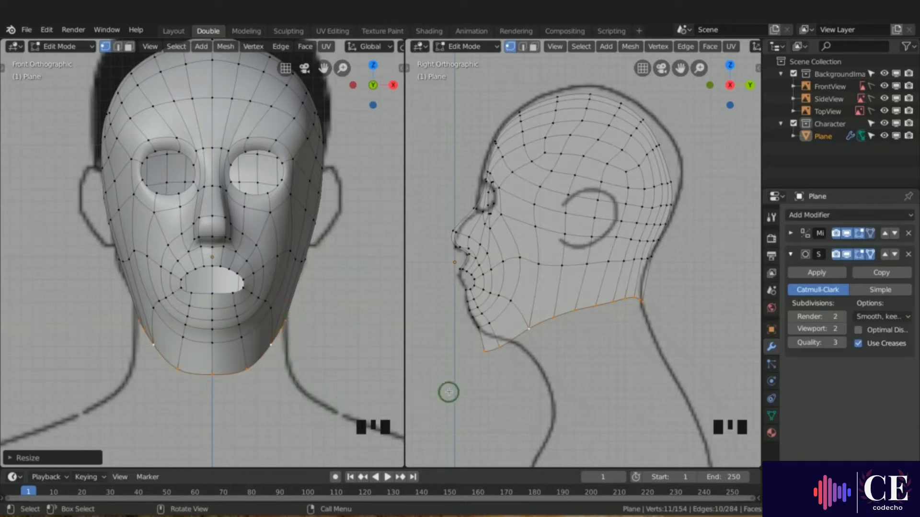
pyautogui.press('s')
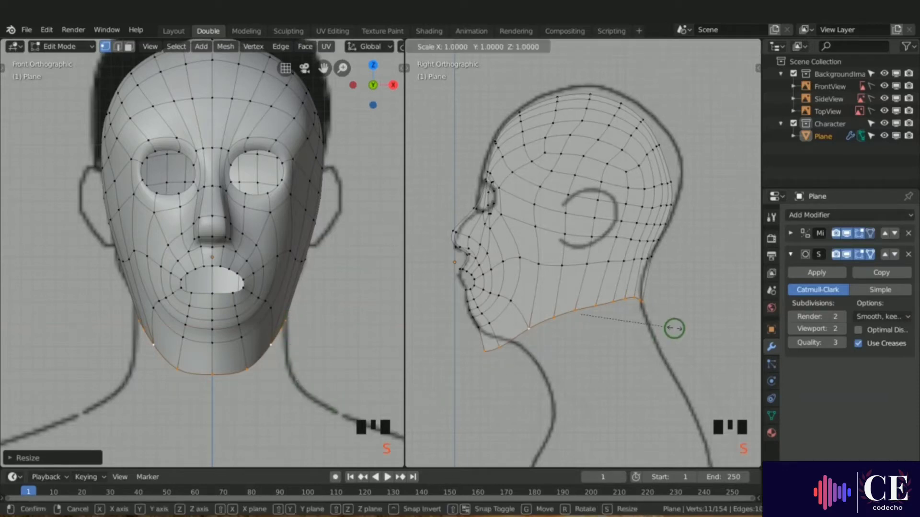
pyautogui.press('y')
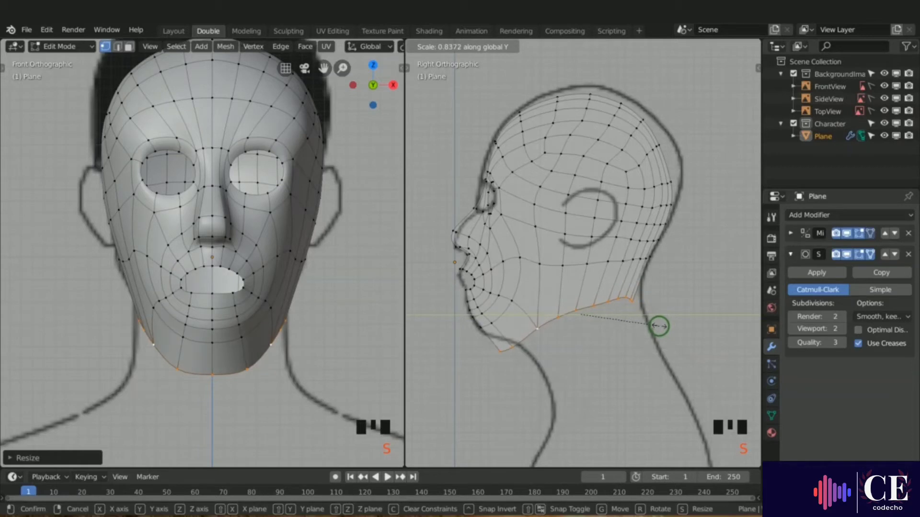
pyautogui.click(660, 326)
# Move the jaw's edge loop about 0.015 m back along Y and raise it along Z to meet the side-view neck outline.
pyautogui.press('g')
pyautogui.press('y')
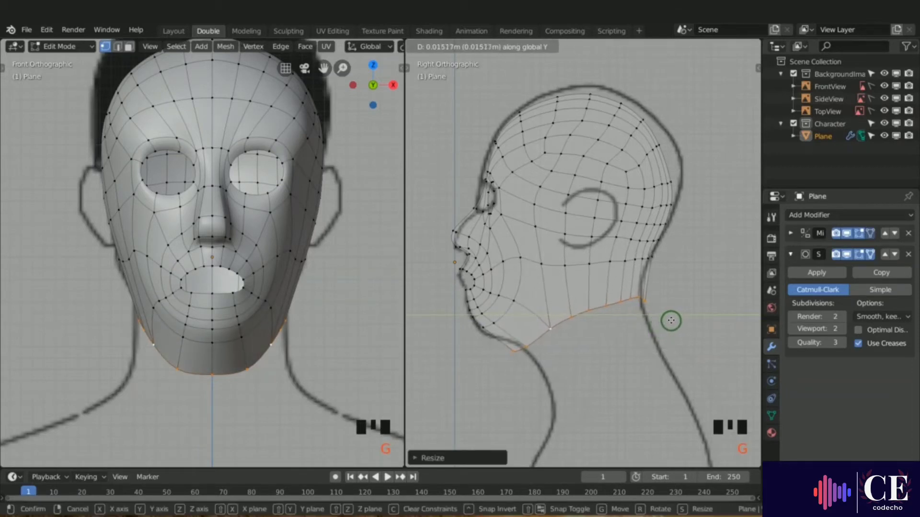
pyautogui.click(670, 321)
pyautogui.press('g')
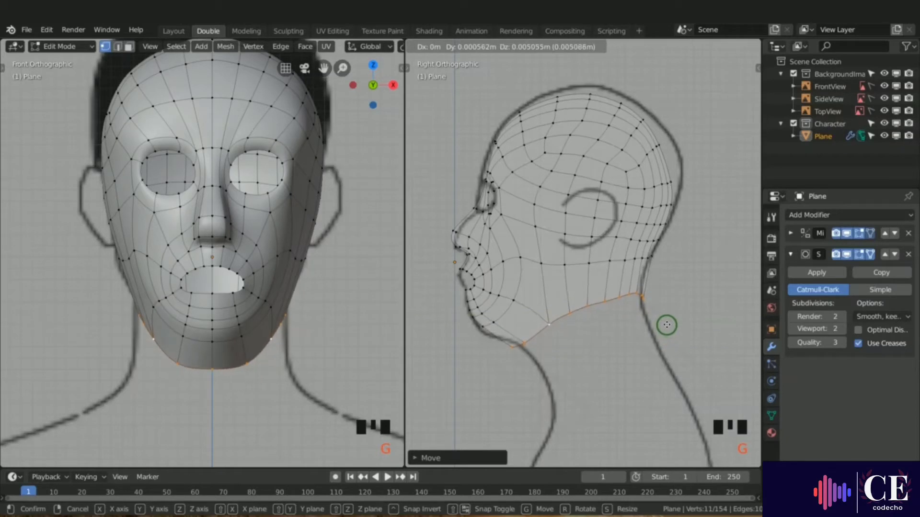
pyautogui.press('z')
pyautogui.click(667, 320)
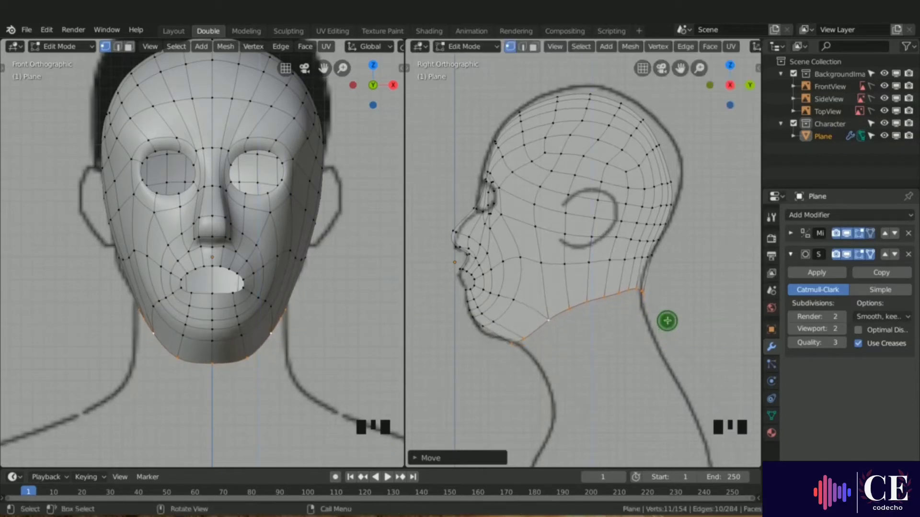
# Move the chin's centre vertex down about 0.016 m onto the side-view reference outline.
pyautogui.click(483, 326)
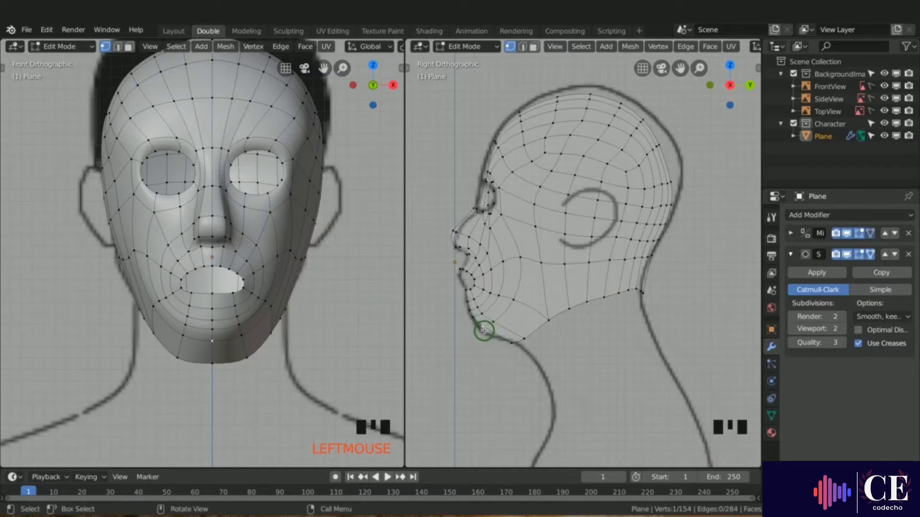
pyautogui.press('g')
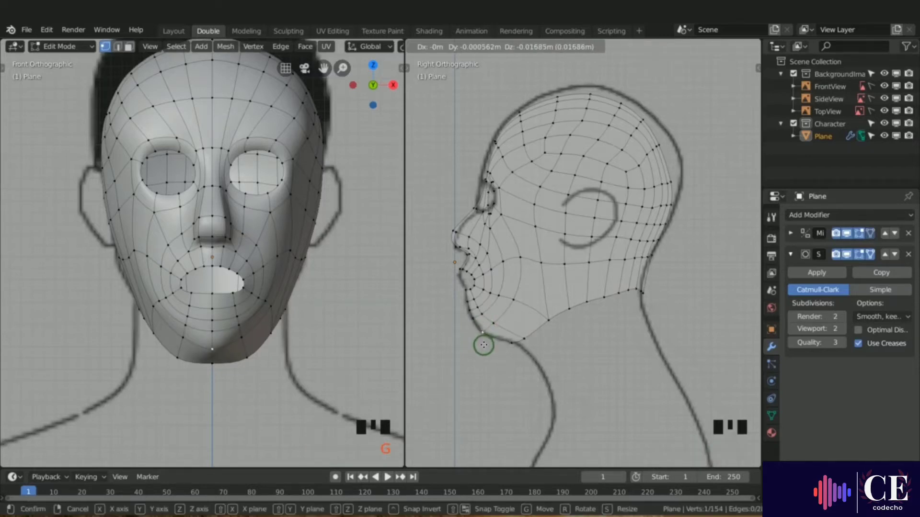
pyautogui.click(484, 345)
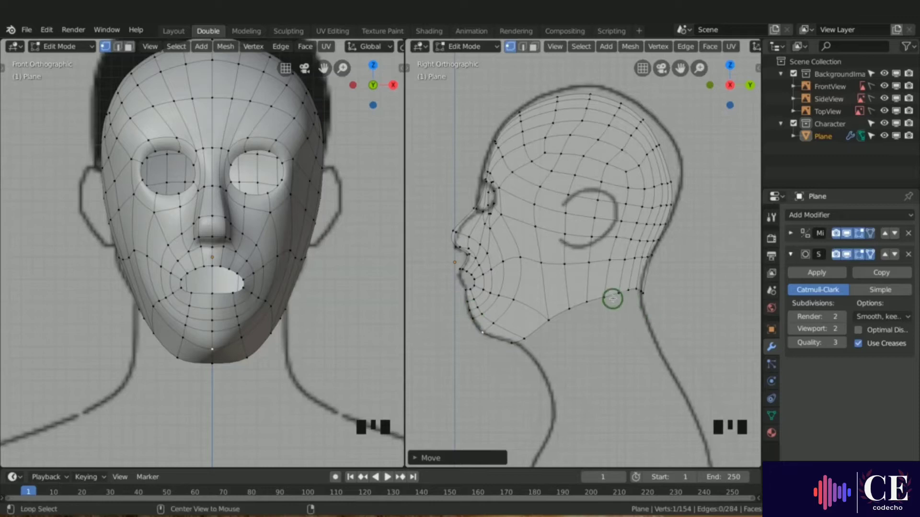
# Extrude the open jaw loop about 0.072 m down along Z for the neck and scale it to about 1.48 along X.
pyautogui.keyDown('alt'); pyautogui.click(618, 302); pyautogui.keyUp('alt')
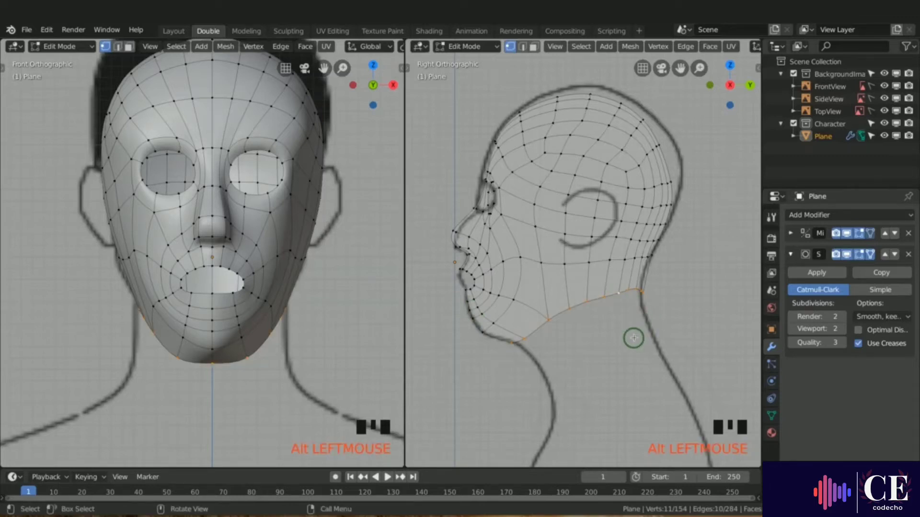
pyautogui.press('e')
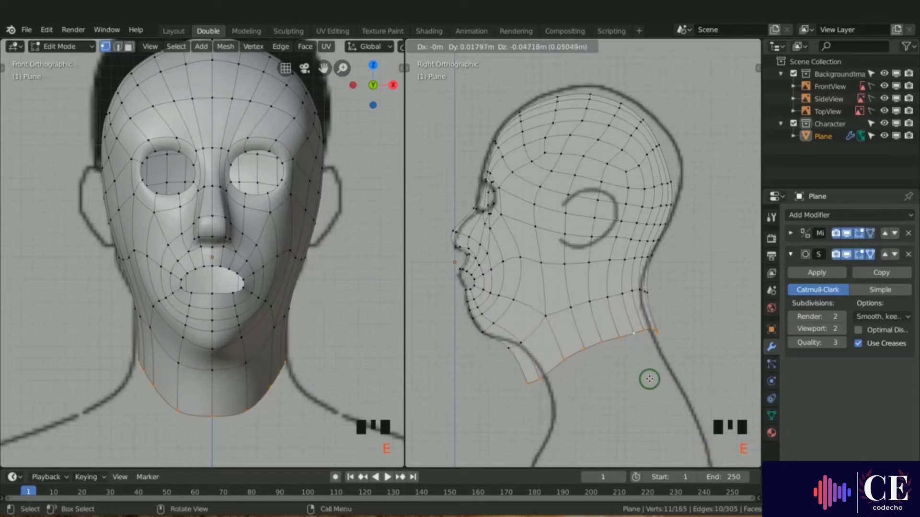
pyautogui.press('z')
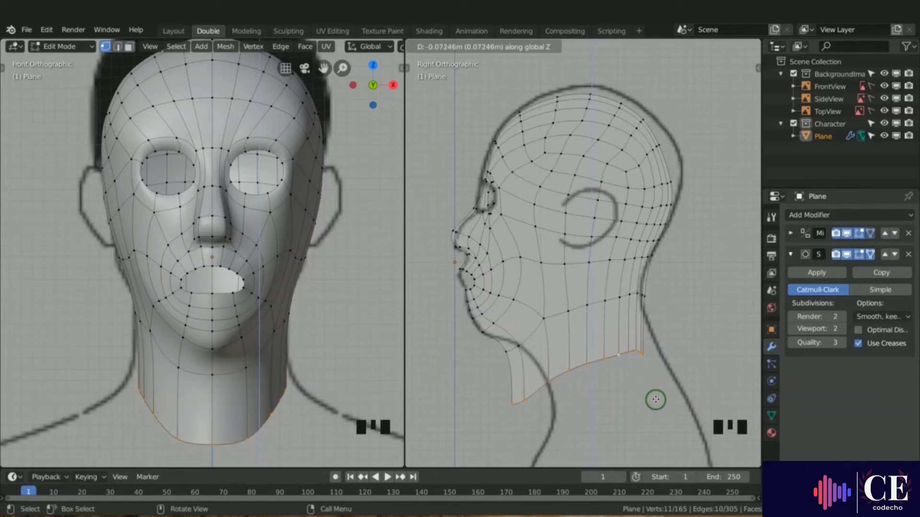
pyautogui.click(656, 399)
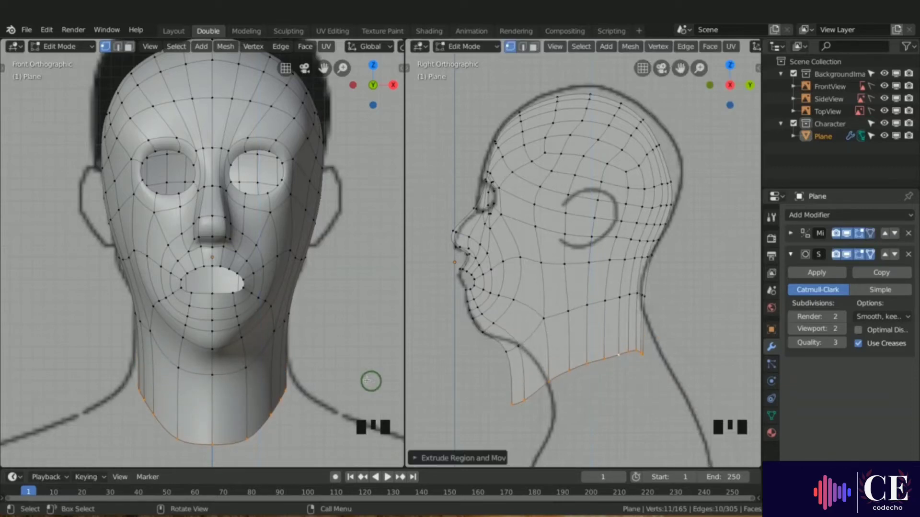
pyautogui.press('s')
pyautogui.press('x')
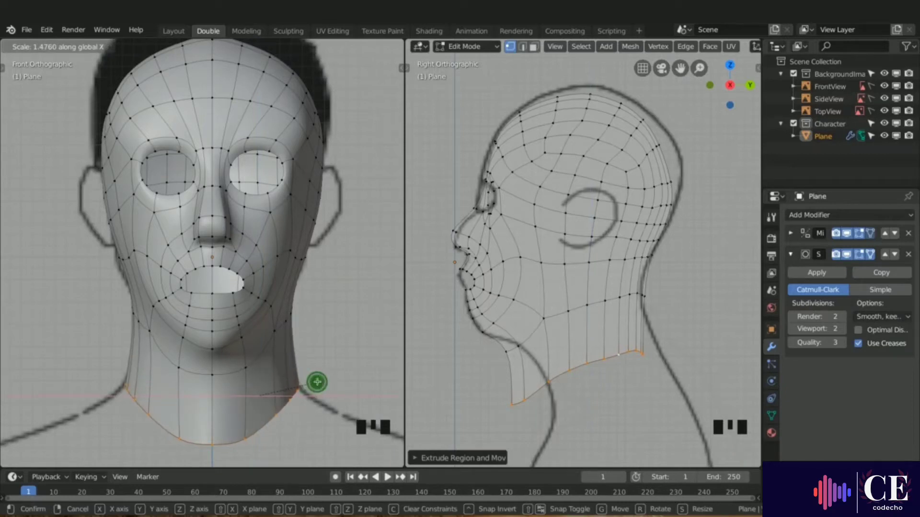
pyautogui.click(317, 382)
# Move the lower neck loop toward the back and scale it to about 0.82 along Y to fit the side-view neck outline.
pyautogui.press('g')
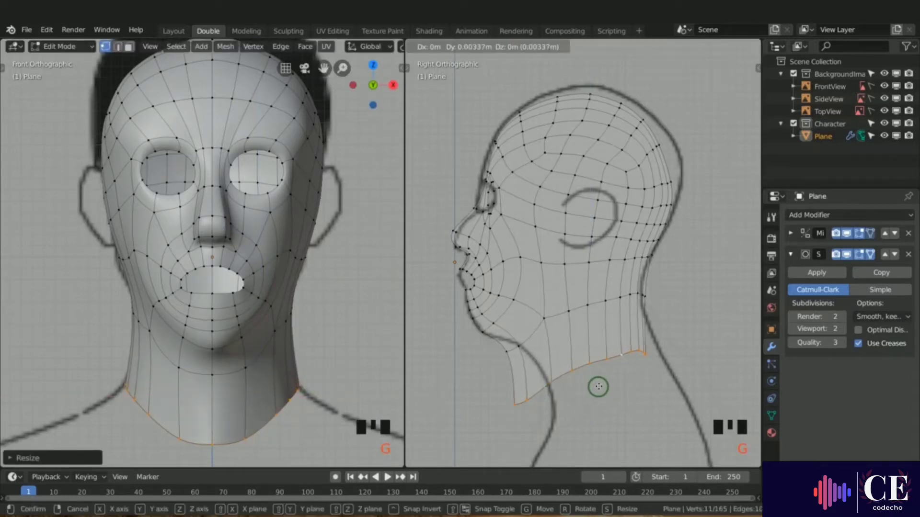
pyautogui.click(620, 378)
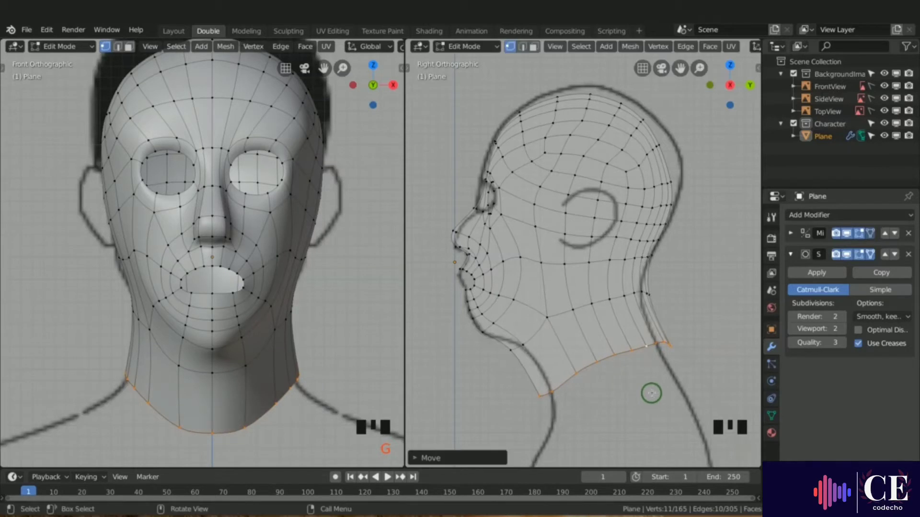
pyautogui.press('s')
pyautogui.press('y')
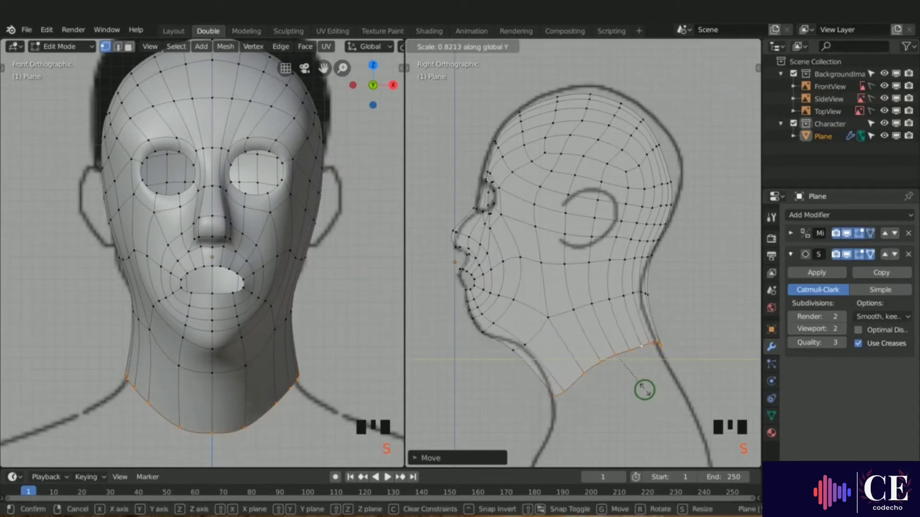
pyautogui.click(644, 389)
pyautogui.press('g')
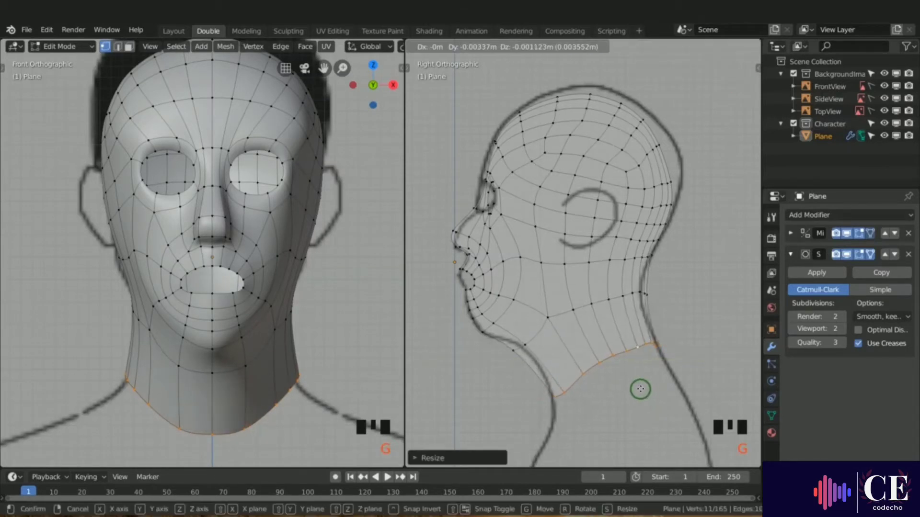
pyautogui.click(640, 389)
# Fine-tune the lower neck loop's overall size and scale it to about 0.92 along X to match the front reference.
pyautogui.press('s')
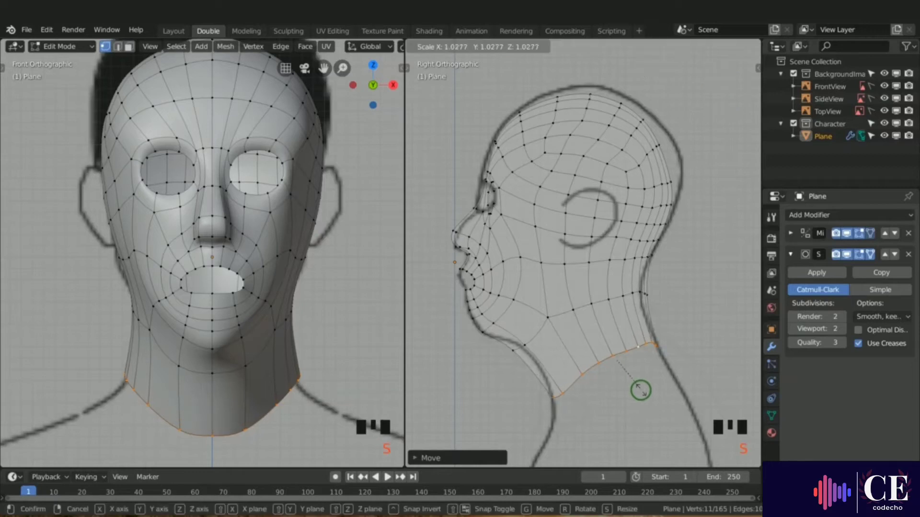
pyautogui.click(641, 390)
pyautogui.press('s')
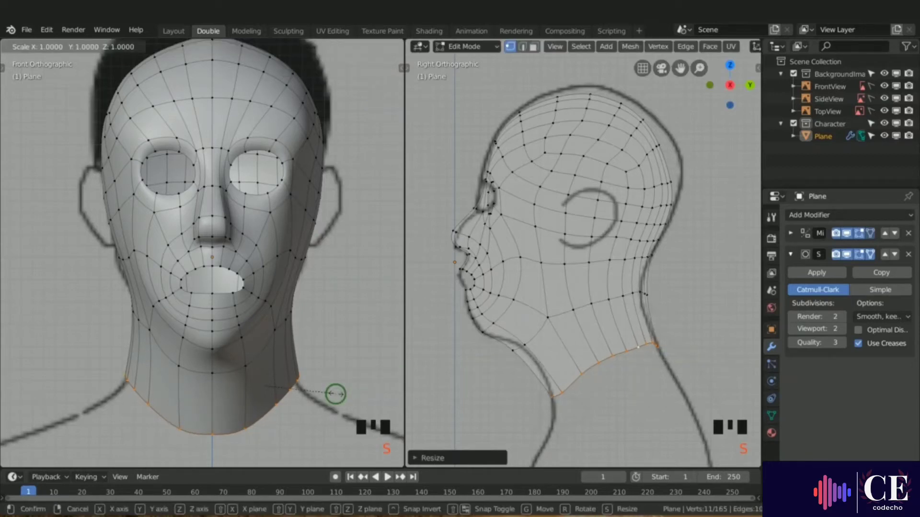
pyautogui.press('x')
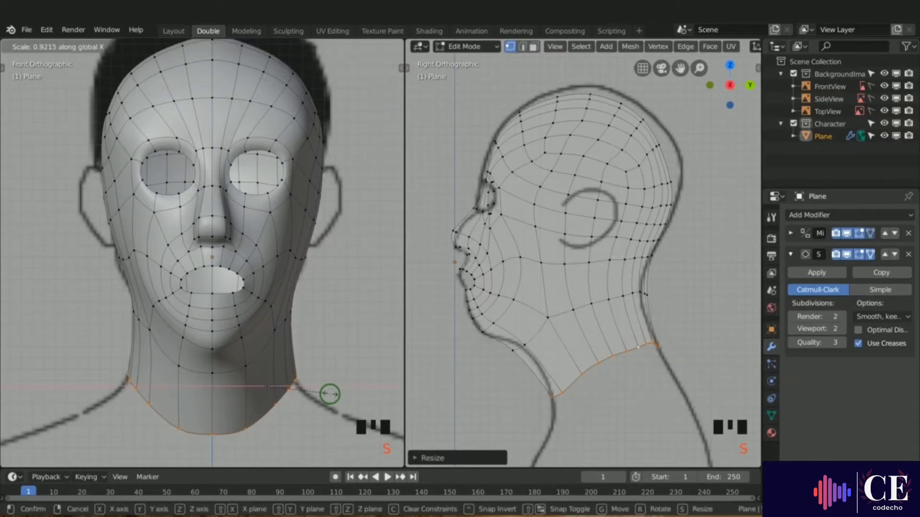
pyautogui.click(329, 394)
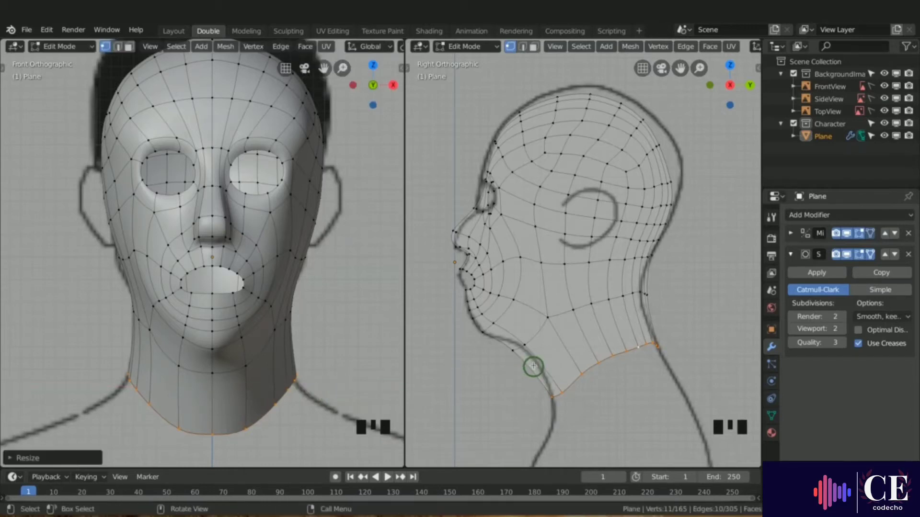
# Move the centre vertex under the chin back onto the throat outline and slide its neighbouring vertex backward and up along its edge.
pyautogui.click(519, 360)
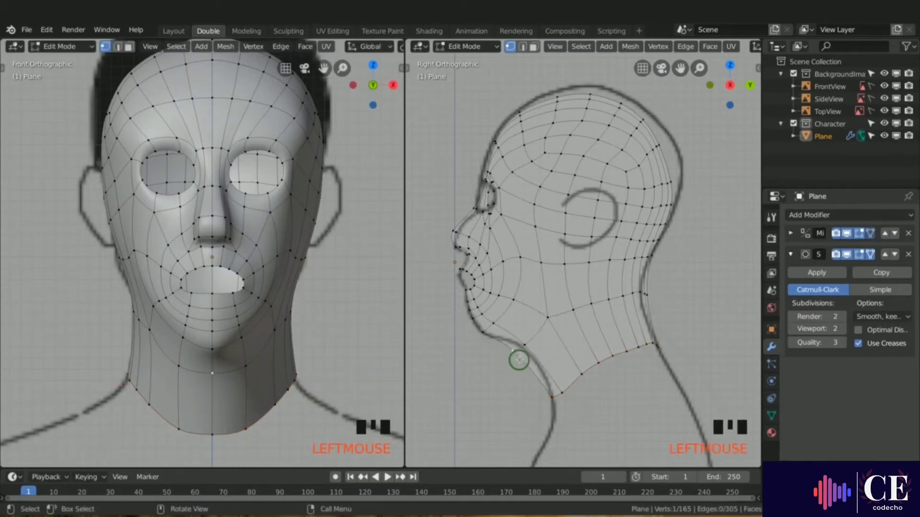
pyautogui.press('g')
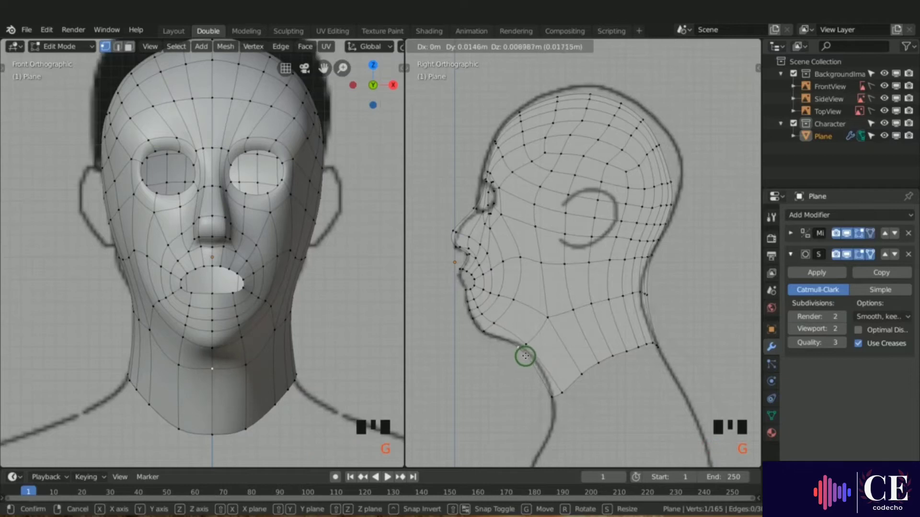
pyautogui.click(526, 355)
pyautogui.click(527, 346)
pyautogui.hotkey('shift', 'v')
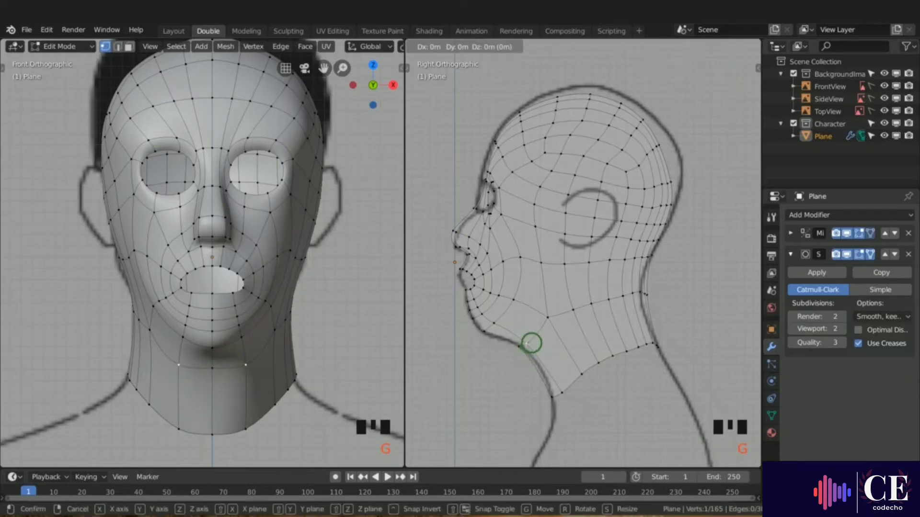
pyautogui.click(545, 332)
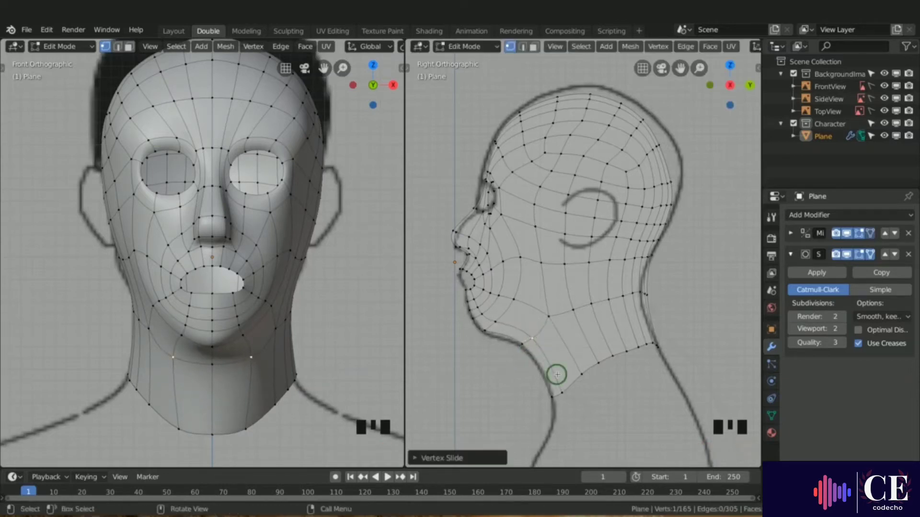
# Move the chin's centre vertex slightly down and back to follow the reference profile.
pyautogui.click(484, 344)
pyautogui.press('g')
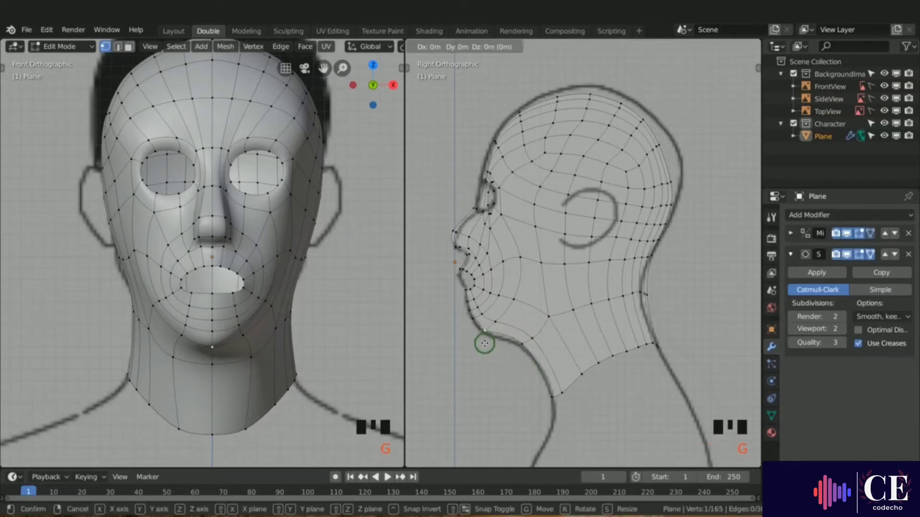
pyautogui.click(493, 352)
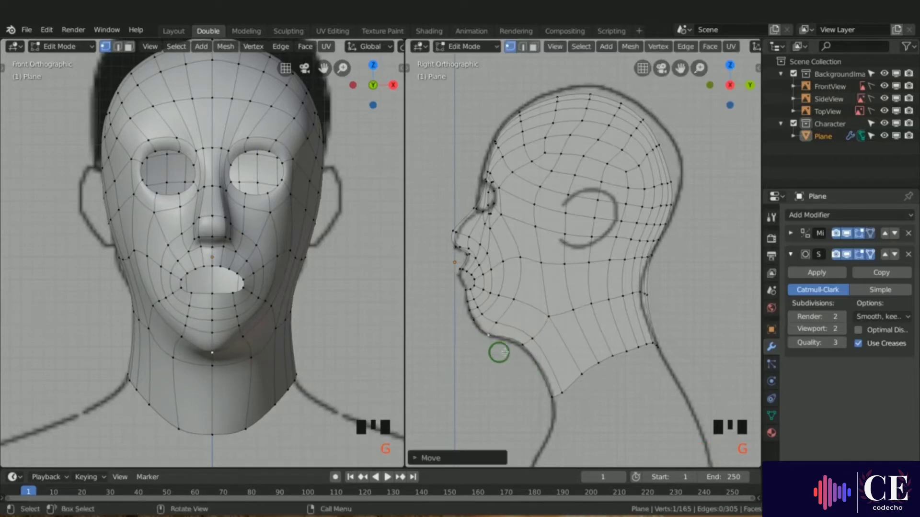
# Nudge the vertex behind the chin to follow the throat outline of the side reference.
pyautogui.click(520, 347)
pyautogui.press('g')
pyautogui.click(519, 347)
# Merge the front side vertex of the neck's open edge into the centre vertex, using the At Last option.
pyautogui.keyDown('alt'); pyautogui.click(269, 408); pyautogui.keyUp('alt')
pyautogui.scroll(-2, 225, 322)
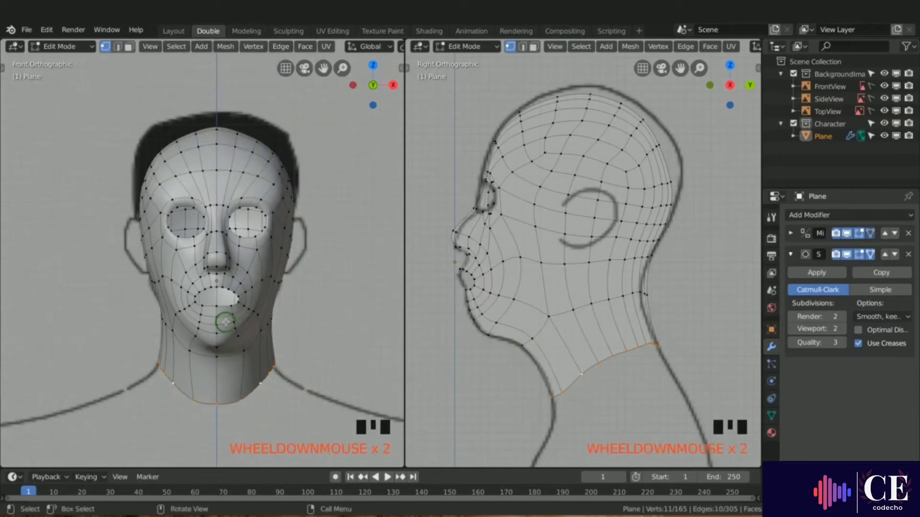
pyautogui.scroll(-1, 225, 322)
pyautogui.keyDown('shift'); pyautogui.moveTo(286, 353); pyautogui.dragTo(189, 247, button='middle'); pyautogui.keyUp('shift')
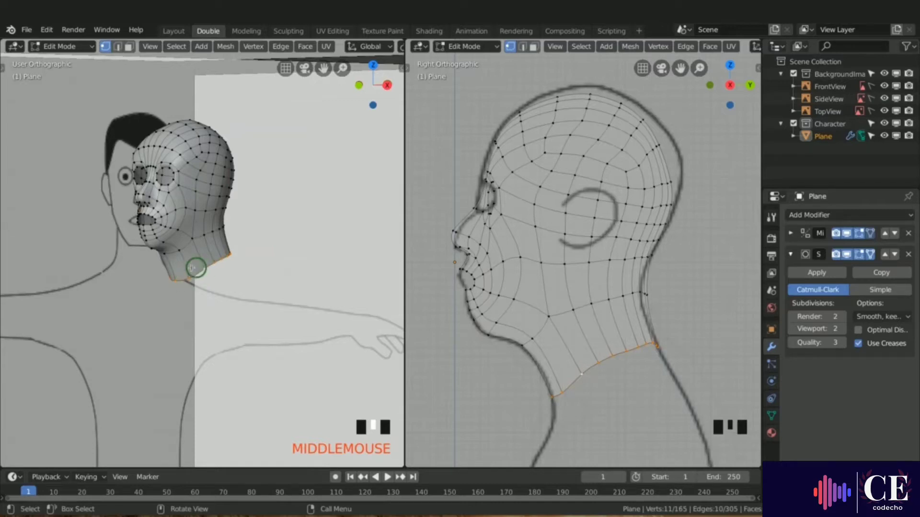
pyautogui.scroll(6, 181, 280)
pyautogui.keyDown('shift'); pyautogui.moveTo(185, 276); pyautogui.dragTo(238, 318, button='middle'); pyautogui.keyUp('shift')
pyautogui.click(250, 315)
pyautogui.keyDown('shift'); pyautogui.click(211, 316); pyautogui.keyUp('shift')
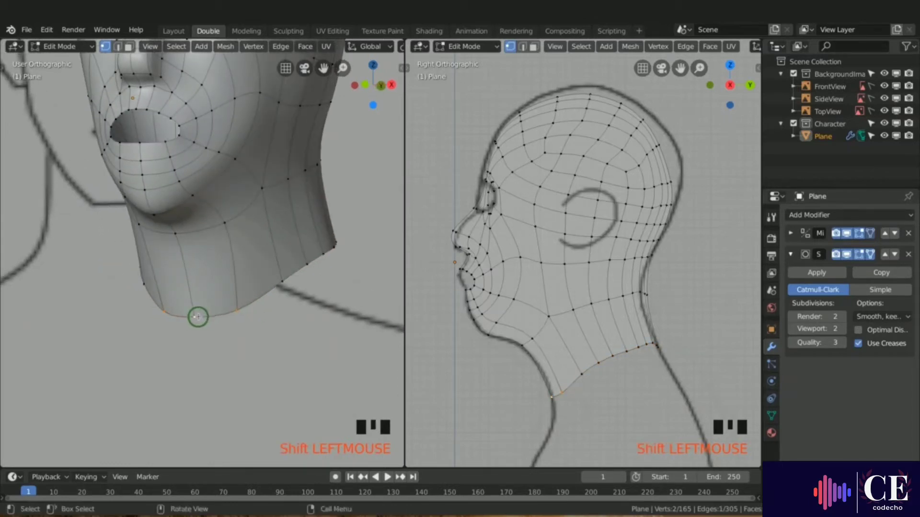
pyautogui.hotkey('alt', 'm')
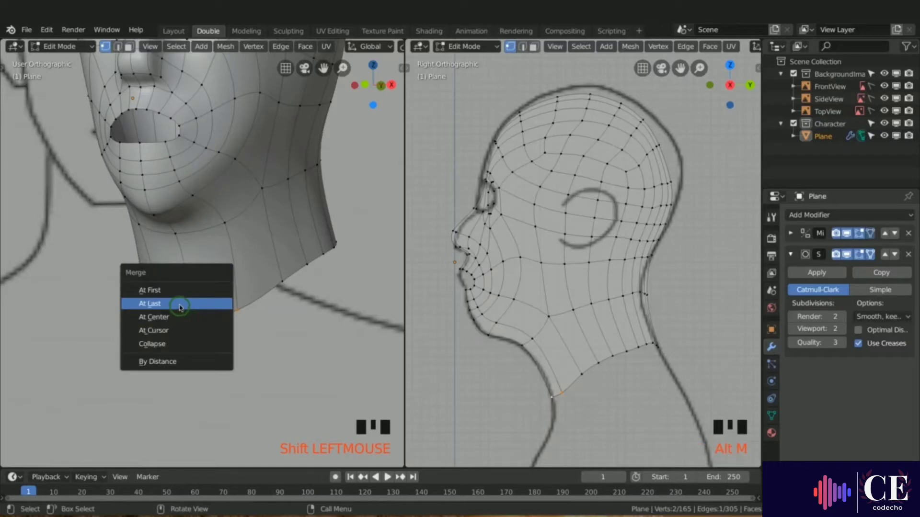
pyautogui.click(180, 306)
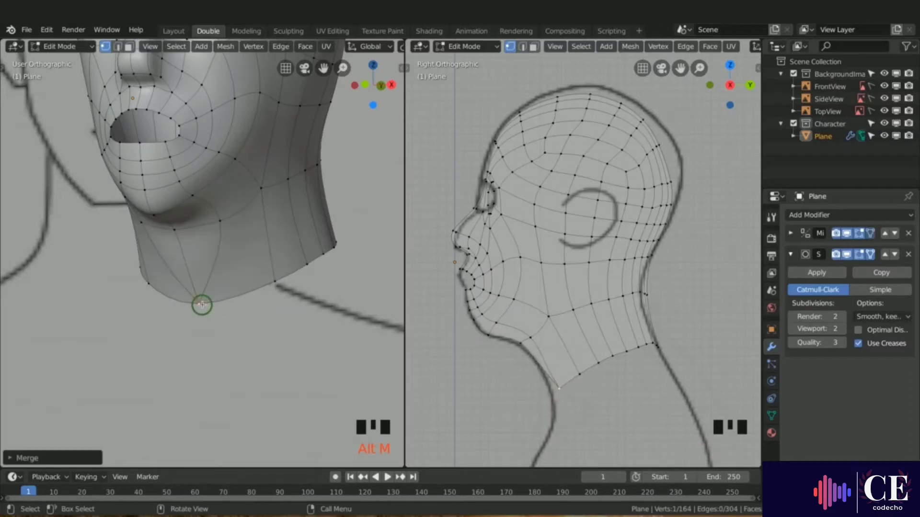
# Merge three neighbouring vertices on the side of the neck's open edge into the middle one.
pyautogui.moveTo(202, 305); pyautogui.dragTo(238, 304, button='middle')
pyautogui.click(260, 289)
pyautogui.click(262, 289)
pyautogui.keyDown('shift'); pyautogui.click(216, 302); pyautogui.keyUp('shift')
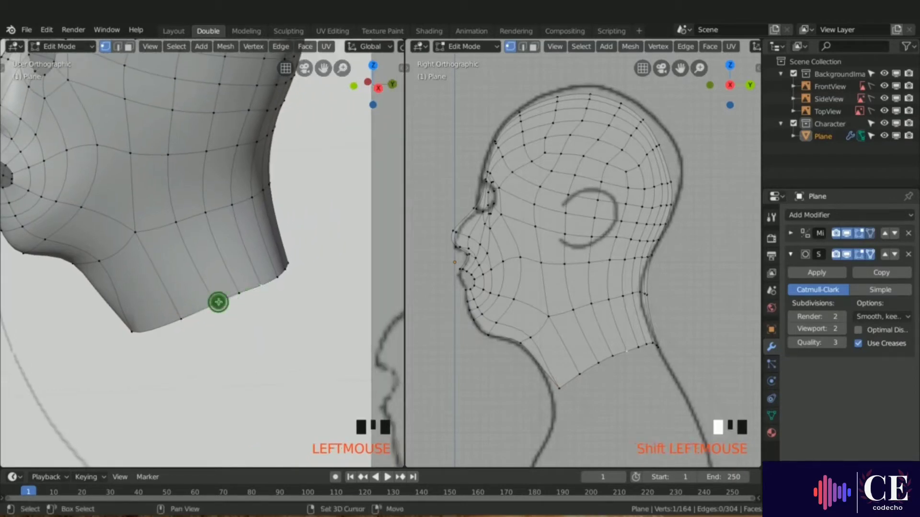
pyautogui.keyDown('shift'); pyautogui.click(239, 294); pyautogui.keyUp('shift')
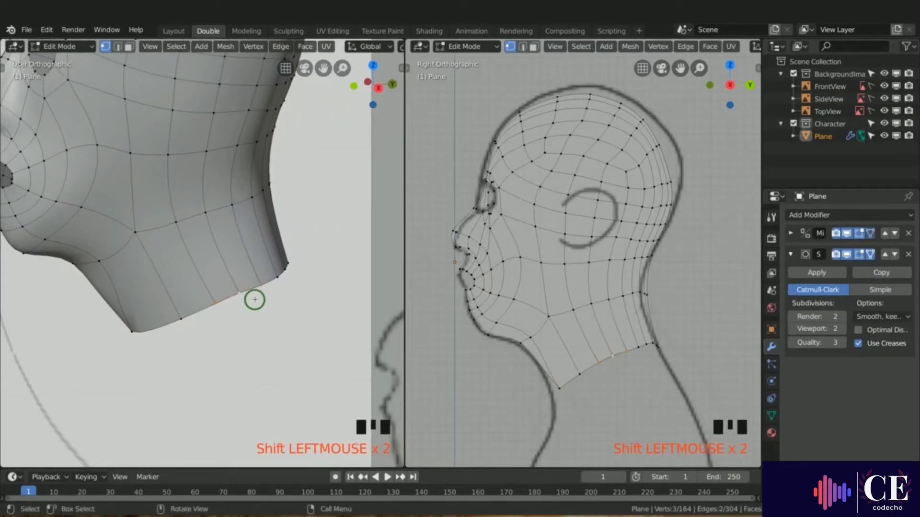
pyautogui.hotkey('alt', 'm')
pyautogui.click(254, 300)
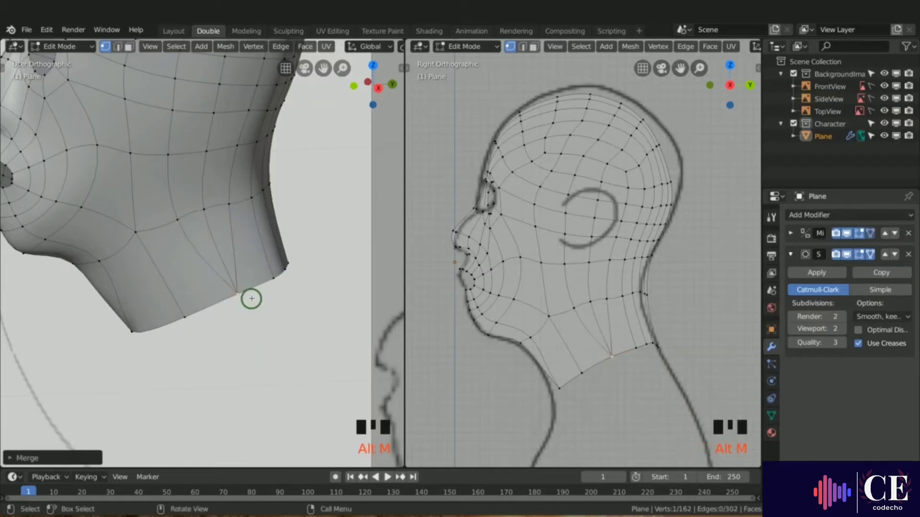
# Merge the next three vertices toward the back of the neck's open edge into the foremost one.
pyautogui.moveTo(241, 290); pyautogui.dragTo(223, 303, button='middle')
pyautogui.click(227, 303)
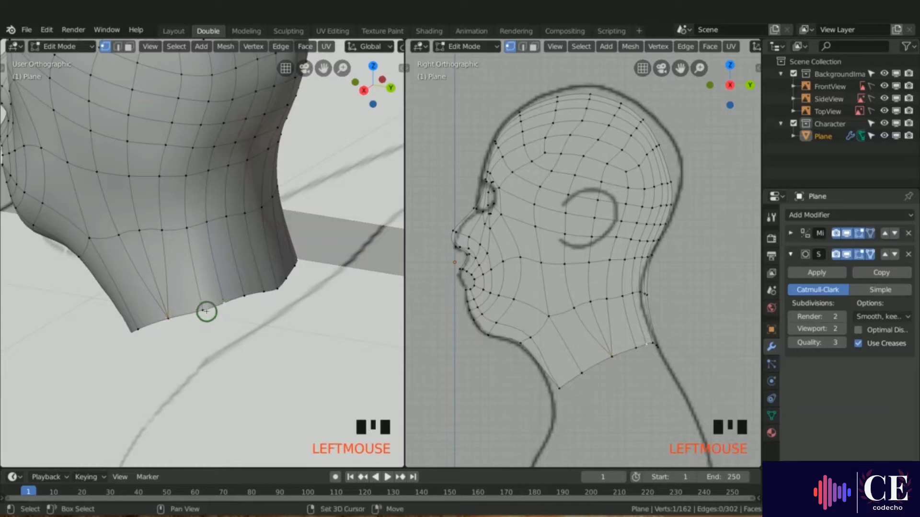
pyautogui.keyDown('shift'); pyautogui.click(206, 311); pyautogui.keyUp('shift')
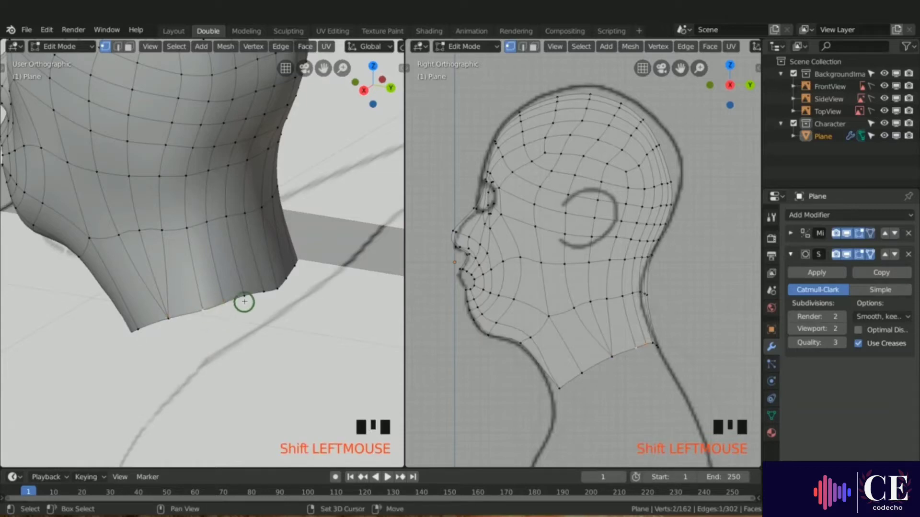
pyautogui.keyDown('shift'); pyautogui.click(242, 295); pyautogui.keyUp('shift')
pyautogui.click(239, 297)
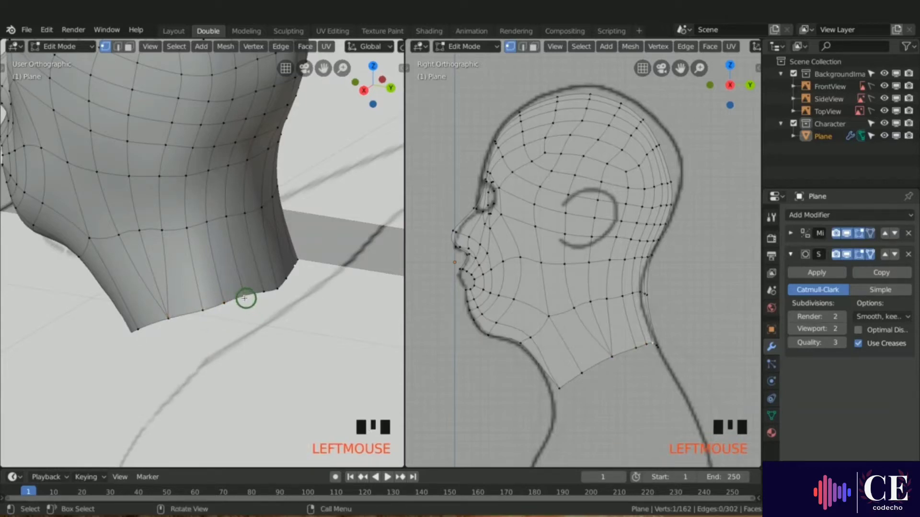
pyautogui.keyDown('shift'); pyautogui.click(226, 304); pyautogui.keyUp('shift')
pyautogui.keyDown('shift'); pyautogui.click(223, 314); pyautogui.keyUp('shift')
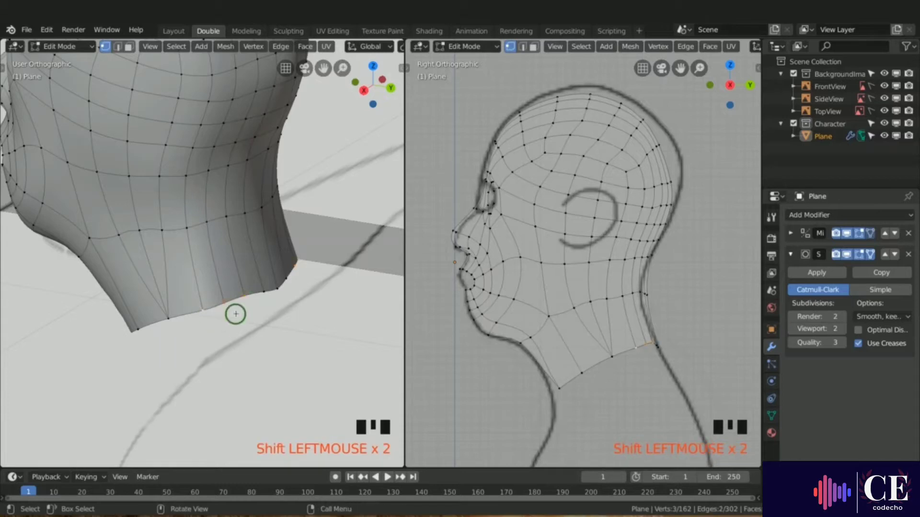
pyautogui.hotkey('alt', 'm')
pyautogui.click(235, 313)
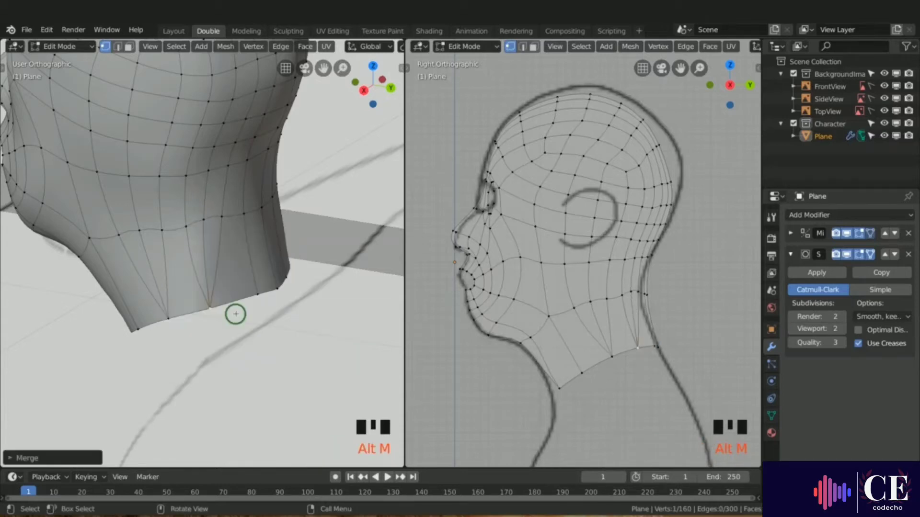
# Merge the last two vertices at the back of the neck's open edge at the last selected one.
pyautogui.moveTo(280, 305)
pyautogui.mouseDown(button='middle')
pyautogui.moveTo(252, 312)
pyautogui.moveTo(263, 303)
pyautogui.mouseUp(button='middle')
pyautogui.click(288, 314)
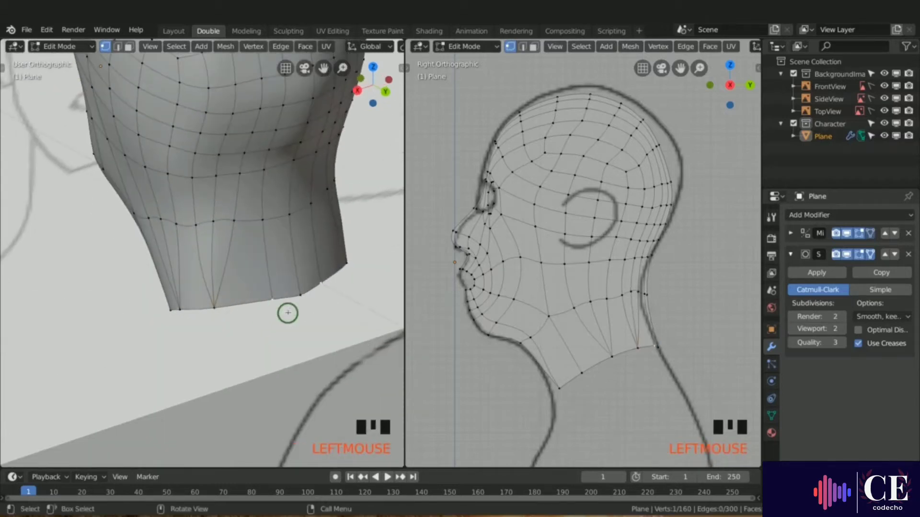
pyautogui.keyDown('shift'); pyautogui.click(317, 312); pyautogui.keyUp('shift')
pyautogui.hotkey('alt', 'm')
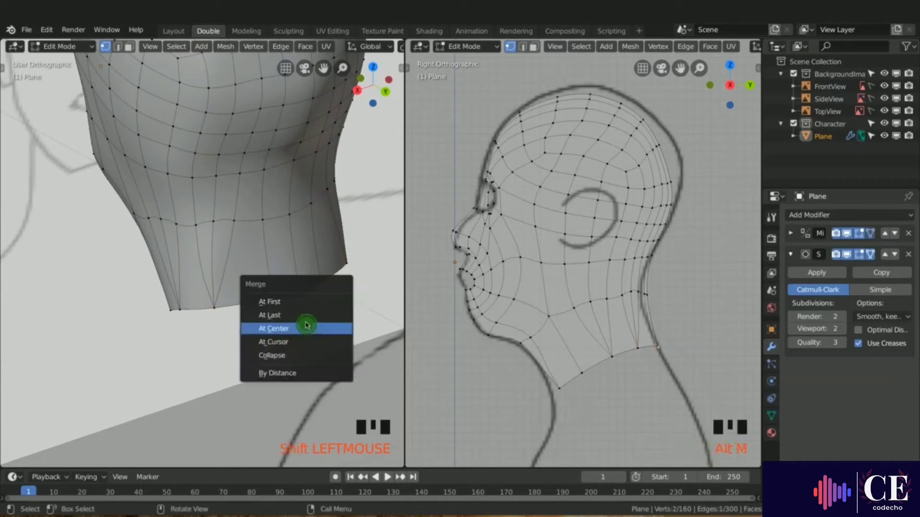
pyautogui.click(289, 314)
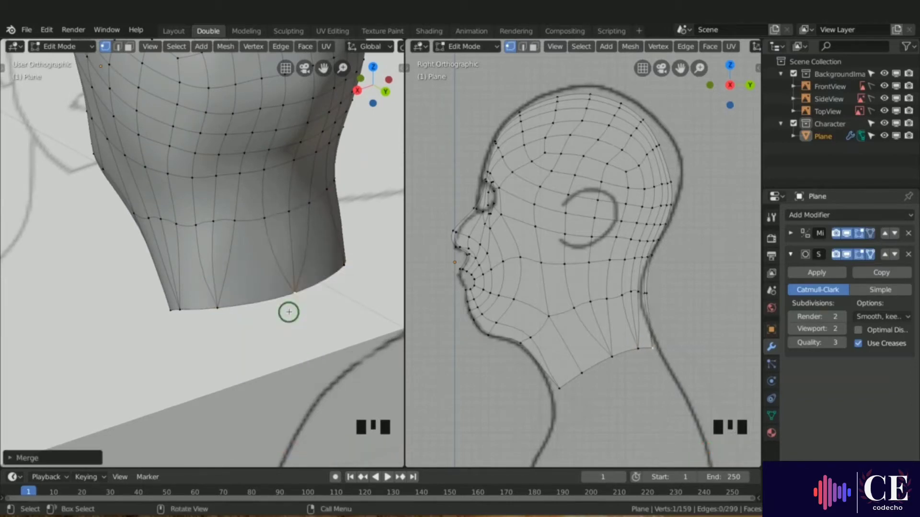
# Inspect the remaining vertices of the neck's open edge from the front, side and back.
pyautogui.moveTo(216, 312); pyautogui.dragTo(301, 280, button='middle')
pyautogui.click(173, 358)
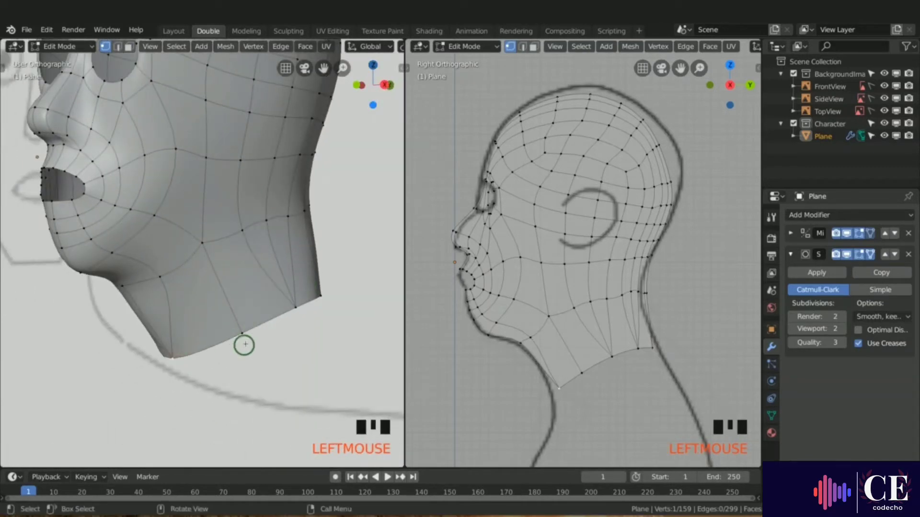
pyautogui.click(241, 333)
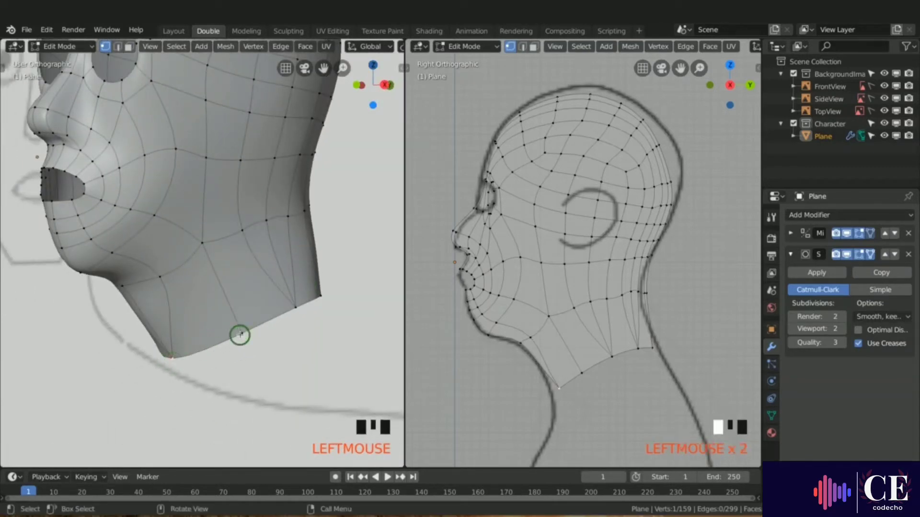
pyautogui.click(298, 307)
pyautogui.moveTo(304, 304); pyautogui.dragTo(269, 328, button='middle')
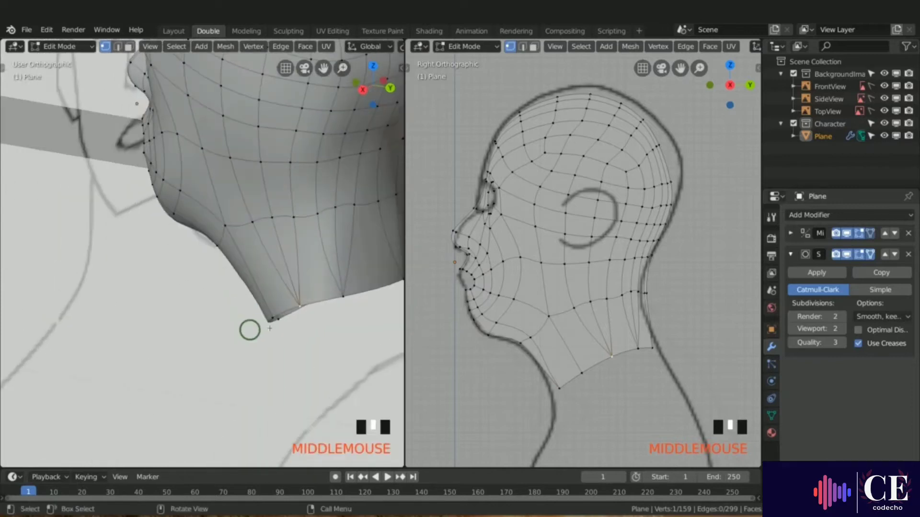
pyautogui.keyDown('shift'); pyautogui.moveTo(351, 292); pyautogui.dragTo(338, 314, button='middle'); pyautogui.keyUp('shift')
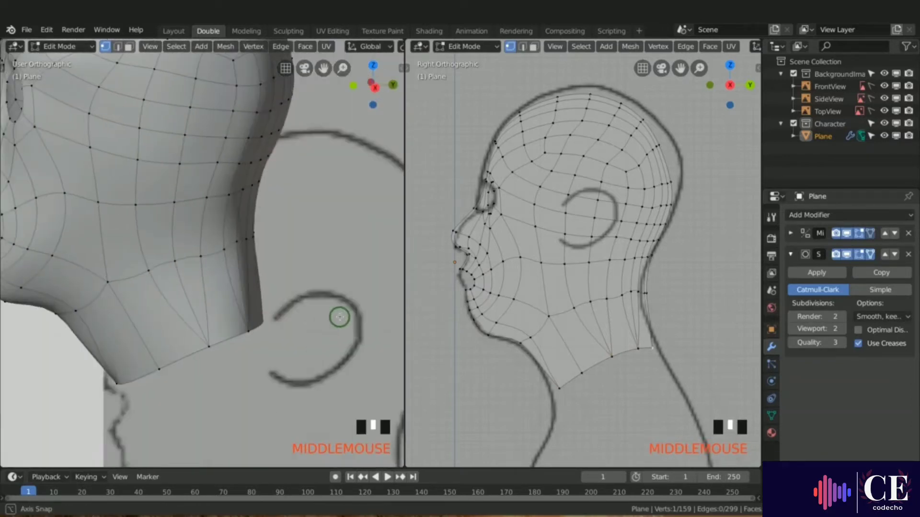
pyautogui.scroll(-3, 207, 339)
pyautogui.moveTo(207, 338); pyautogui.dragTo(263, 345, button='middle')
# Extrude the neck's five-vertex open edge about 0.042 m outward and 0.034 m downward to meet the front reference's shoulder line.
pyautogui.keyDown('alt'); pyautogui.click(262, 348); pyautogui.keyUp('alt')
pyautogui.keyDown('alt'); pyautogui.click(259, 346); pyautogui.keyUp('alt')
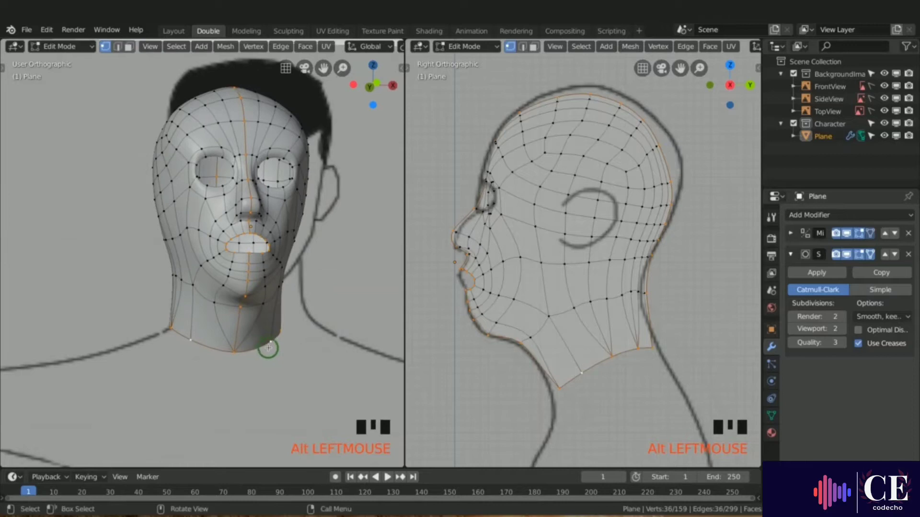
pyautogui.click(263, 343)
pyautogui.keyDown('shift'); pyautogui.click(273, 338); pyautogui.keyUp('shift')
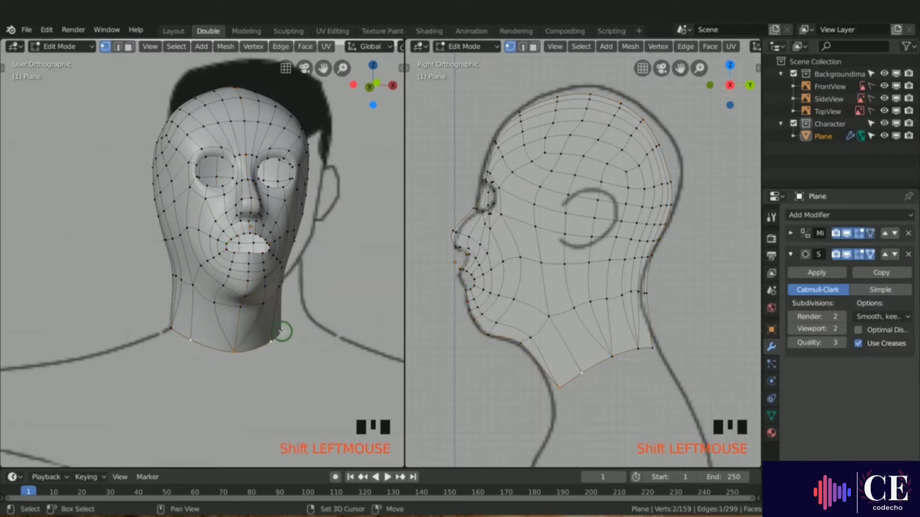
pyautogui.keyDown('shift'); pyautogui.click(297, 334); pyautogui.keyUp('shift')
pyautogui.moveTo(299, 334); pyautogui.dragTo(164, 353, button='middle')
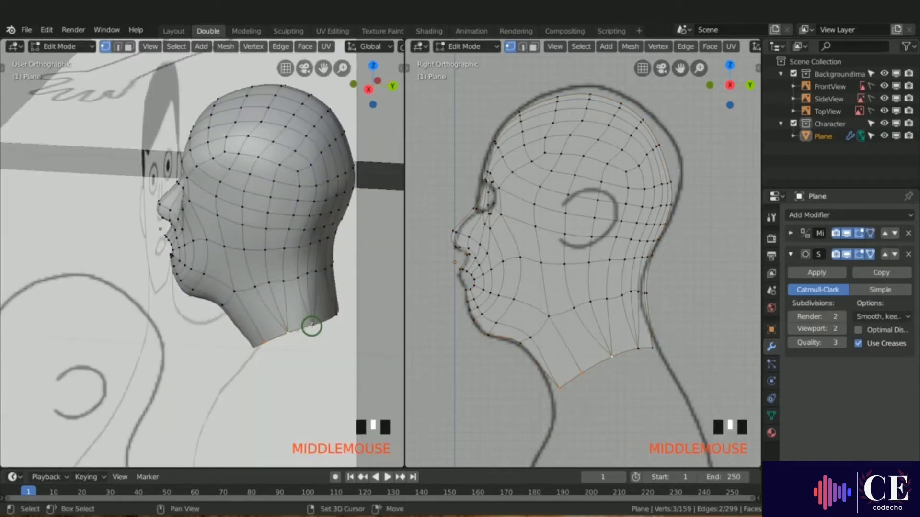
pyautogui.keyDown('shift'); pyautogui.click(331, 320); pyautogui.keyUp('shift')
pyautogui.keyDown('shift'); pyautogui.click(283, 337); pyautogui.keyUp('shift')
pyautogui.press('KP_1')
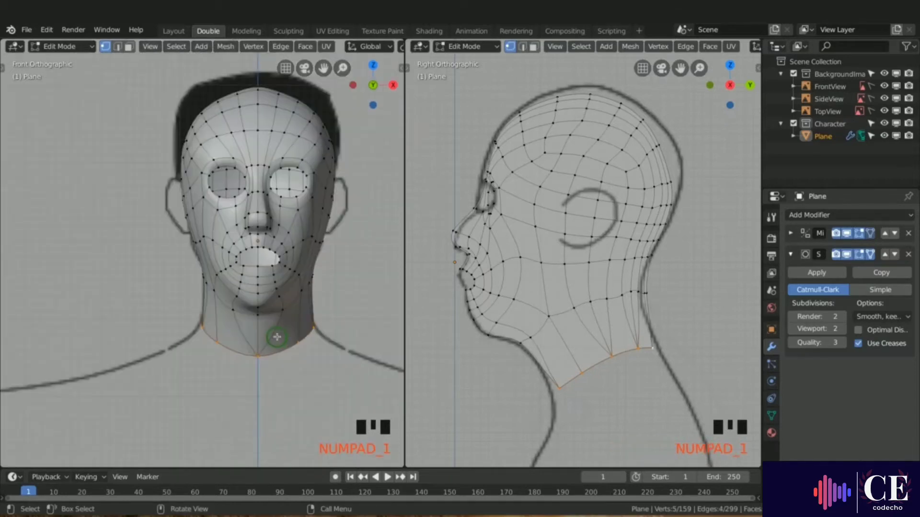
pyautogui.scroll(-4, 276, 335)
pyautogui.keyDown('shift'); pyautogui.moveTo(277, 335); pyautogui.dragTo(250, 266, button='middle'); pyautogui.keyUp('shift')
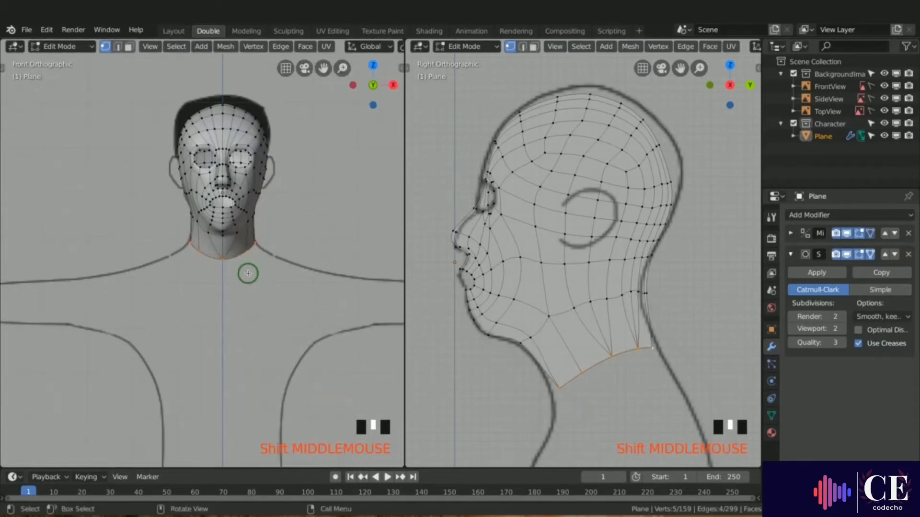
pyautogui.press('e')
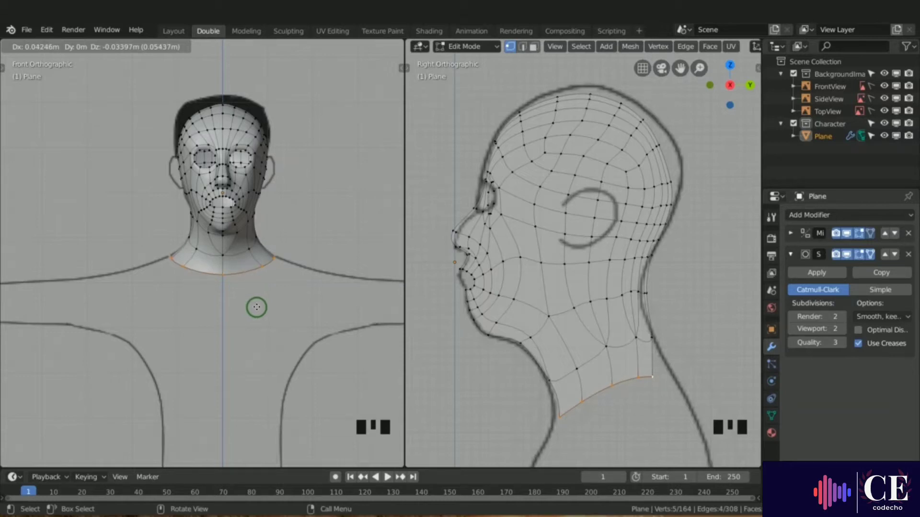
pyautogui.click(257, 307)
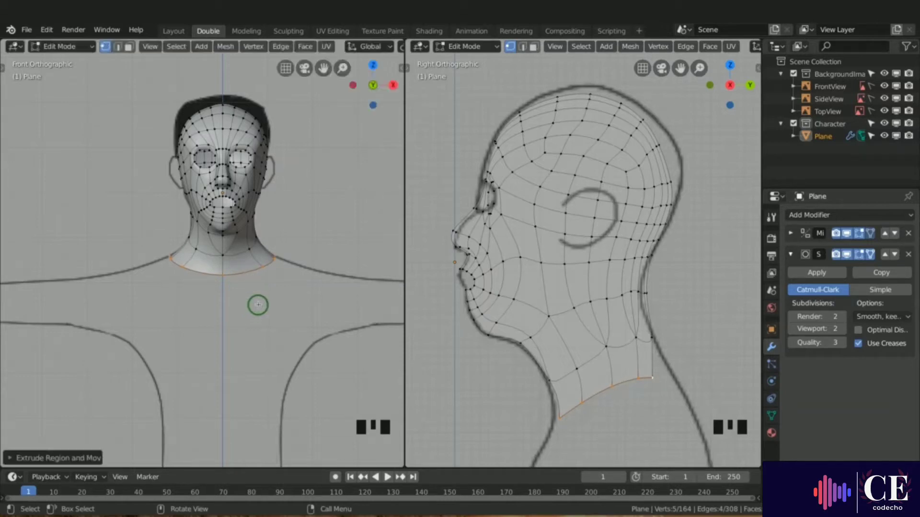
# Scale the new neck loop to about 1.21 along Y, then shift it slightly back and refine its depth to fit the side outline.
pyautogui.keyDown('shift'); pyautogui.moveTo(627, 386); pyautogui.dragTo(621, 298, button='middle'); pyautogui.keyUp('shift')
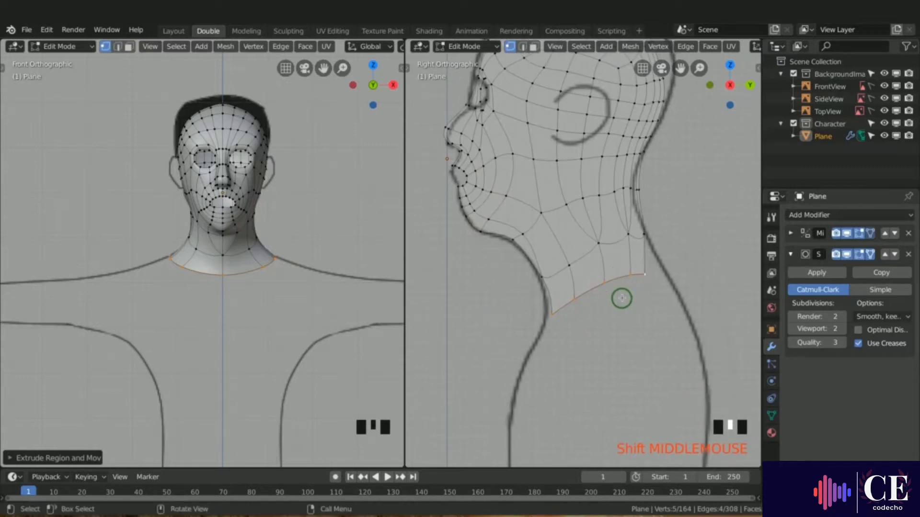
pyautogui.press('s')
pyautogui.press('y')
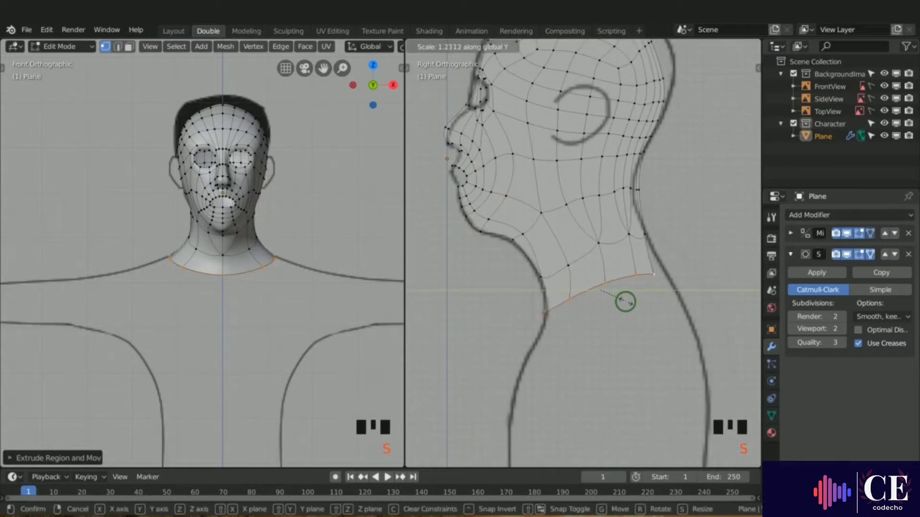
pyautogui.click(626, 301)
pyautogui.press('g')
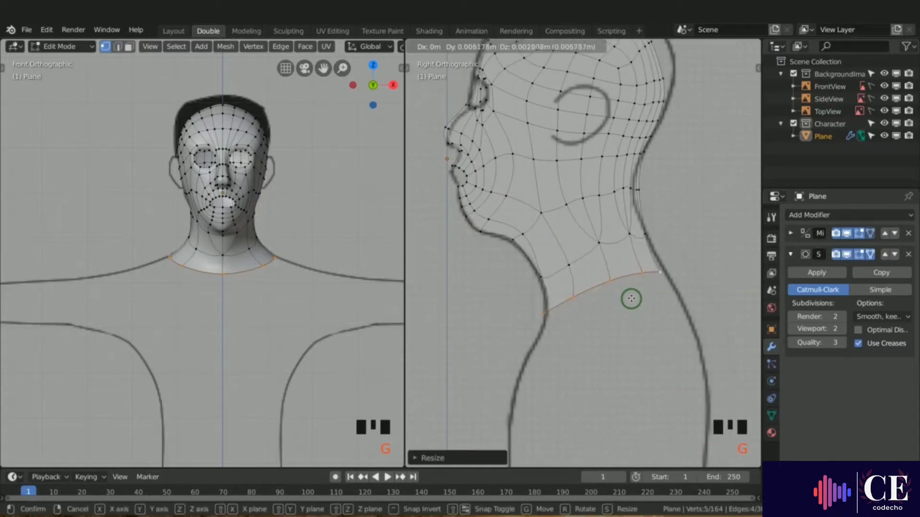
pyautogui.click(633, 298)
pyautogui.press('s')
pyautogui.press('y')
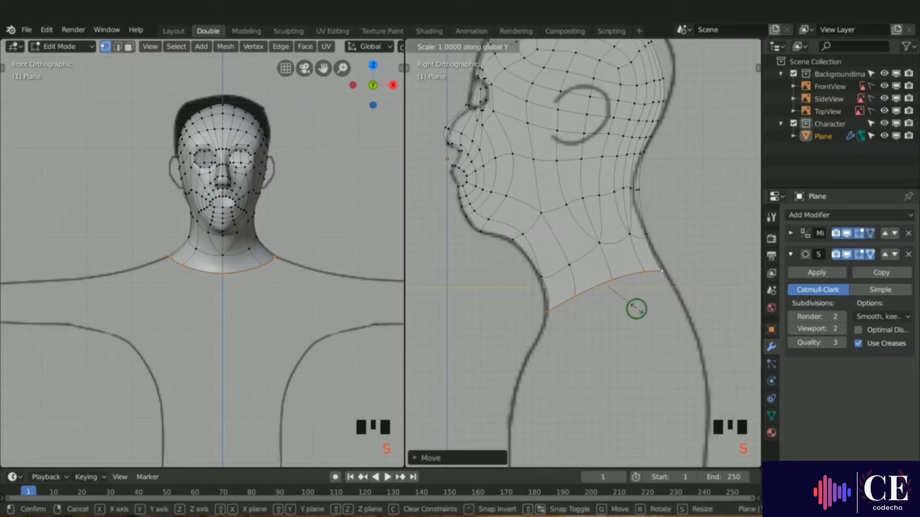
pyautogui.click(637, 309)
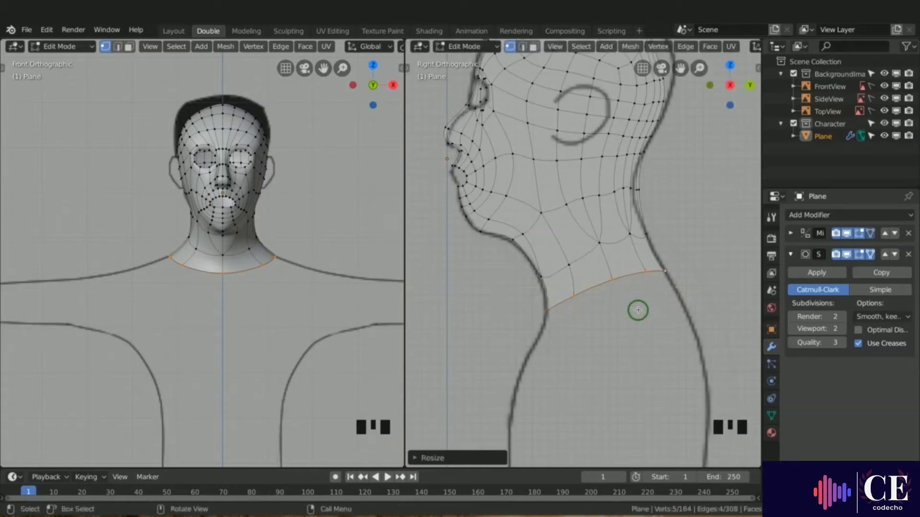
# Extrude the neck base loop about 0.028 m outward and 0.088 m downward toward the chest.
pyautogui.keyDown('shift'); pyautogui.moveTo(293, 347); pyautogui.dragTo(277, 280, button='middle'); pyautogui.keyUp('shift')
pyautogui.scroll(-2, 281, 300)
pyautogui.press('e')
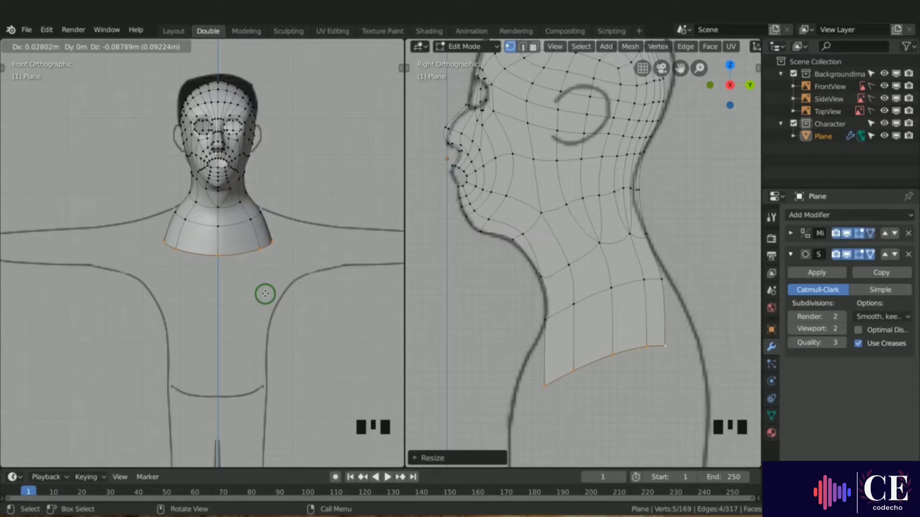
# Scale the chest's bottom loop to about 1.58 along Y and shift it about 0.004 m back to fit the side outline.
pyautogui.keyDown('shift'); pyautogui.moveTo(546, 362); pyautogui.dragTo(578, 316, button='middle'); pyautogui.keyUp('shift')
pyautogui.press('s')
pyautogui.press('y')
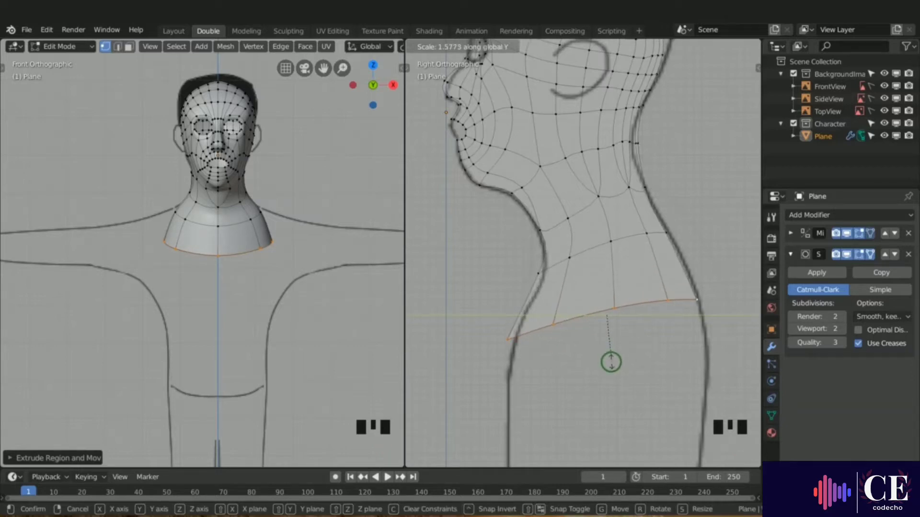
pyautogui.click(610, 361)
pyautogui.press('g')
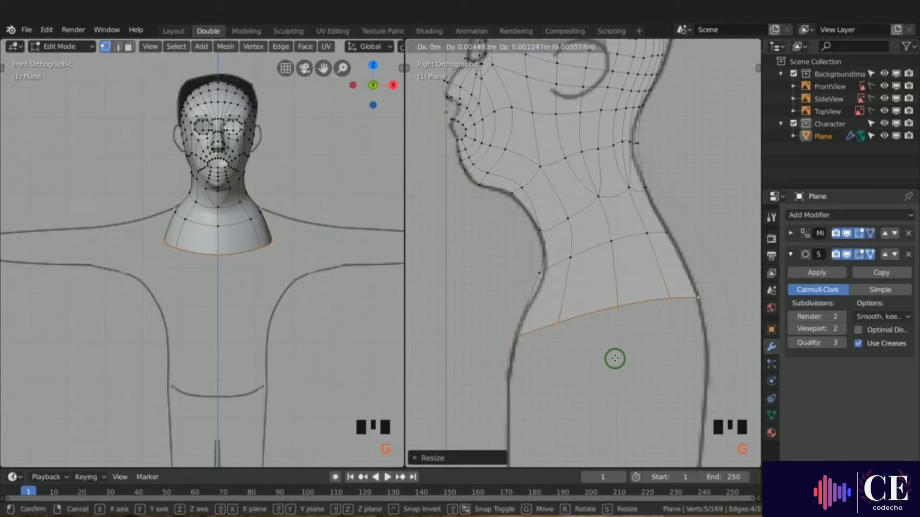
# Adjust the Y scale of the loop at the neck base and shift it slightly back to follow the side outline.
pyautogui.keyDown('alt'); pyautogui.click(541, 269); pyautogui.keyUp('alt')
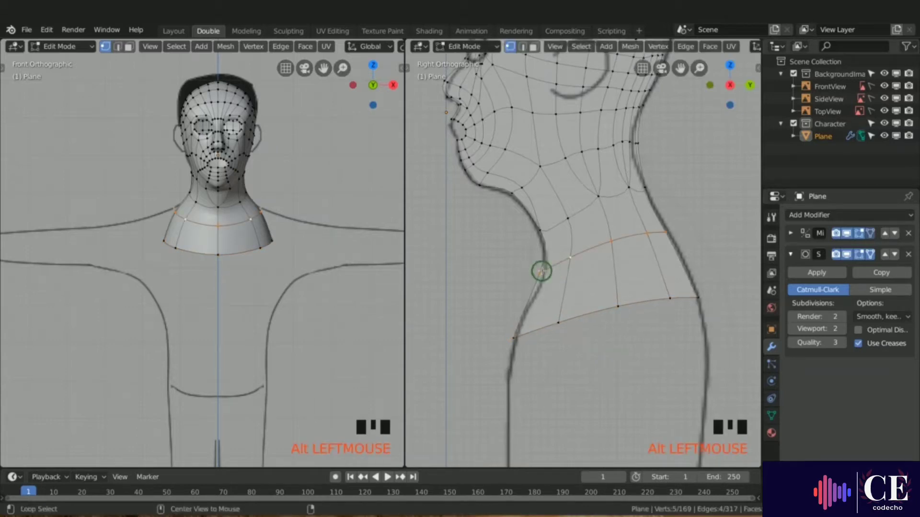
pyautogui.press('s')
pyautogui.press('y')
pyautogui.click(595, 287)
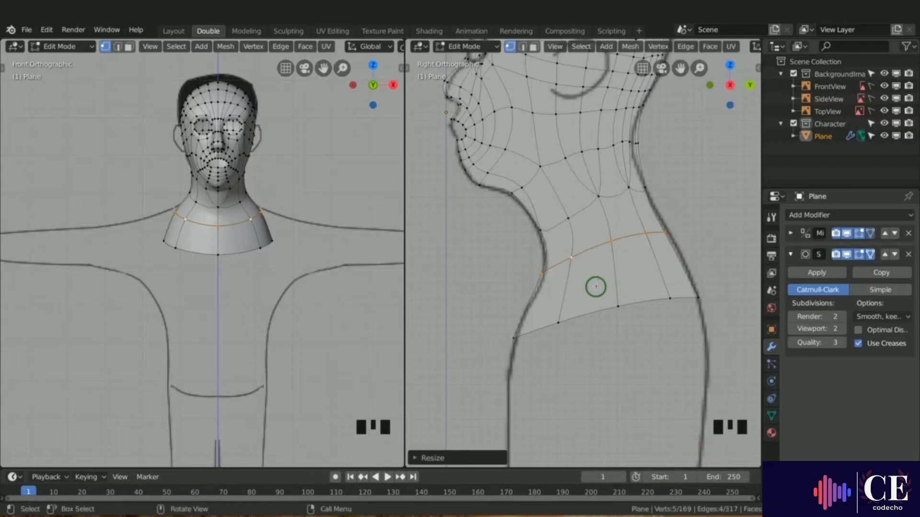
pyautogui.press('g')
pyautogui.click(601, 288)
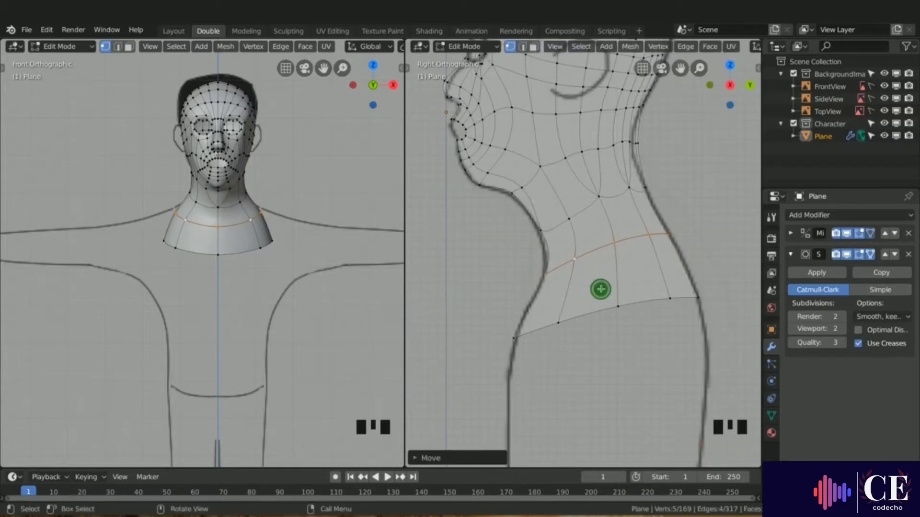
# Extrude the chest's open bottom loop about 0.034 m outward and 0.13 m downward toward the armpit in the front reference.
pyautogui.keyDown('alt'); pyautogui.click(549, 328); pyautogui.keyUp('alt')
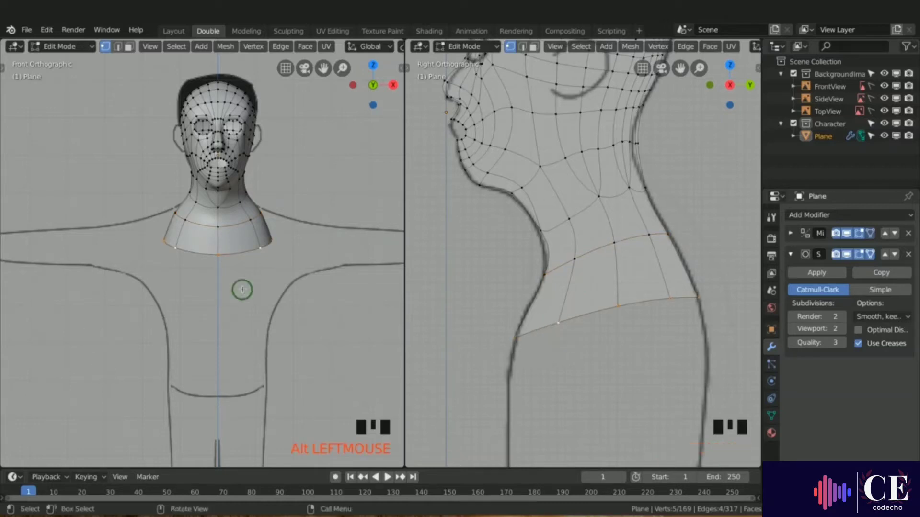
pyautogui.press('e')
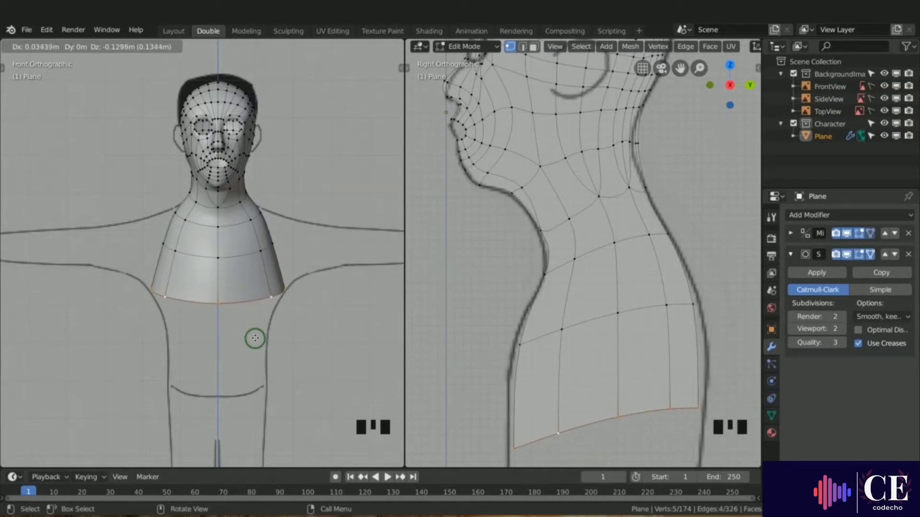
pyautogui.click(255, 339)
# Scale the new armpit-level loop to about 1.08 and the chest loop above it to about 1.06 along Y.
pyautogui.keyDown('shift'); pyautogui.moveTo(568, 349); pyautogui.dragTo(534, 224, button='middle'); pyautogui.keyUp('shift')
pyautogui.press('s')
pyautogui.press('y')
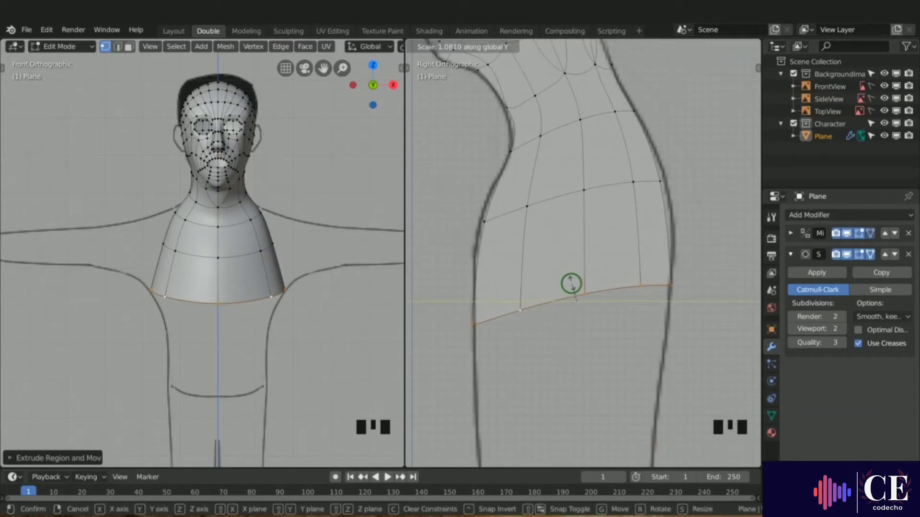
pyautogui.click(571, 282)
pyautogui.keyDown('alt'); pyautogui.click(511, 216); pyautogui.keyUp('alt')
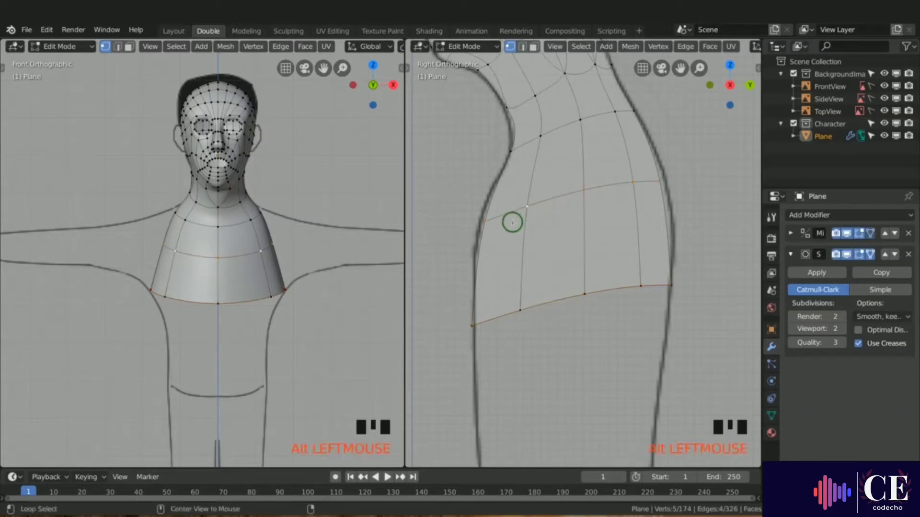
pyautogui.press('s')
pyautogui.press('y')
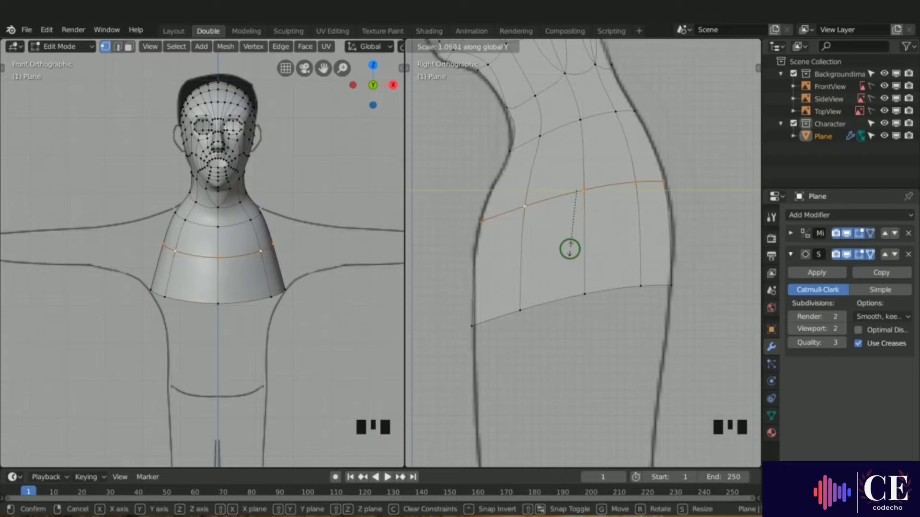
pyautogui.click(569, 250)
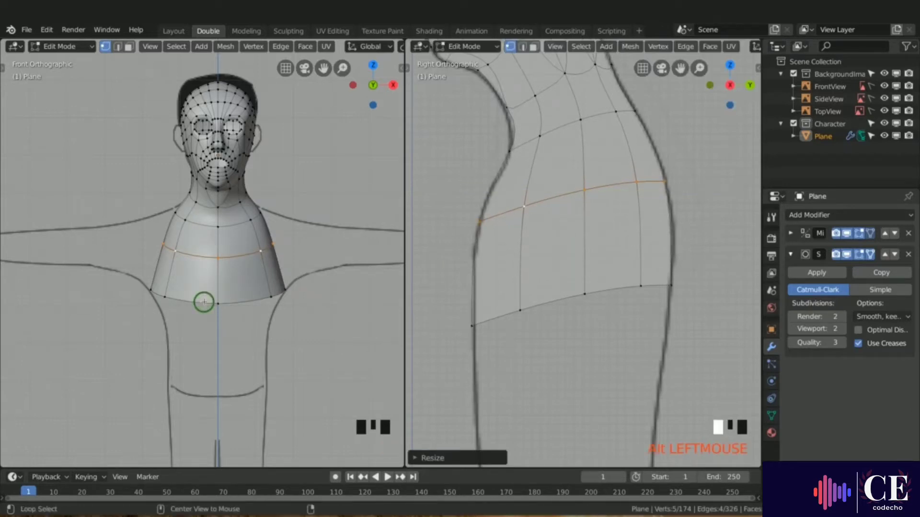
# Extrude the torso's open bottom loop downward twice along the front outline, making the second section about 0.148 m long.
pyautogui.keyDown('alt'); pyautogui.click(230, 302); pyautogui.keyUp('alt')
pyautogui.keyDown('shift'); pyautogui.moveTo(270, 309); pyautogui.dragTo(272, 230, button='middle'); pyautogui.keyUp('shift')
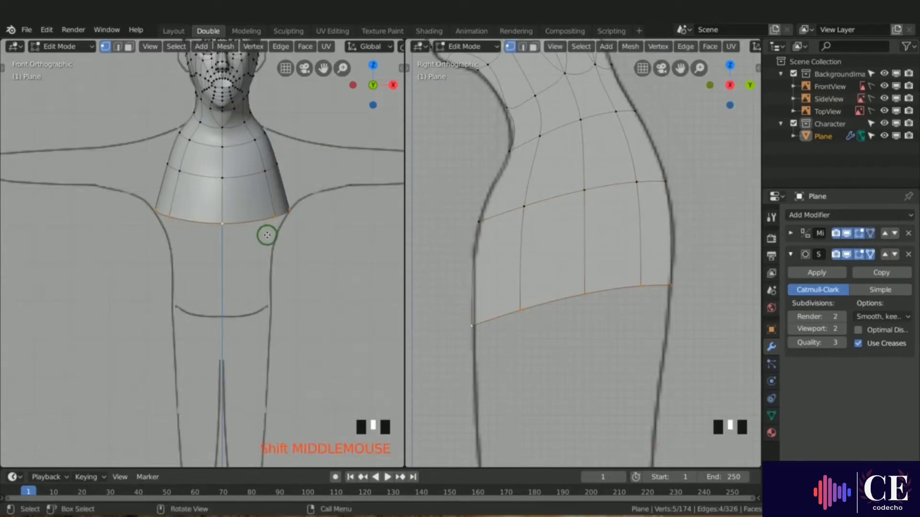
pyautogui.press('e')
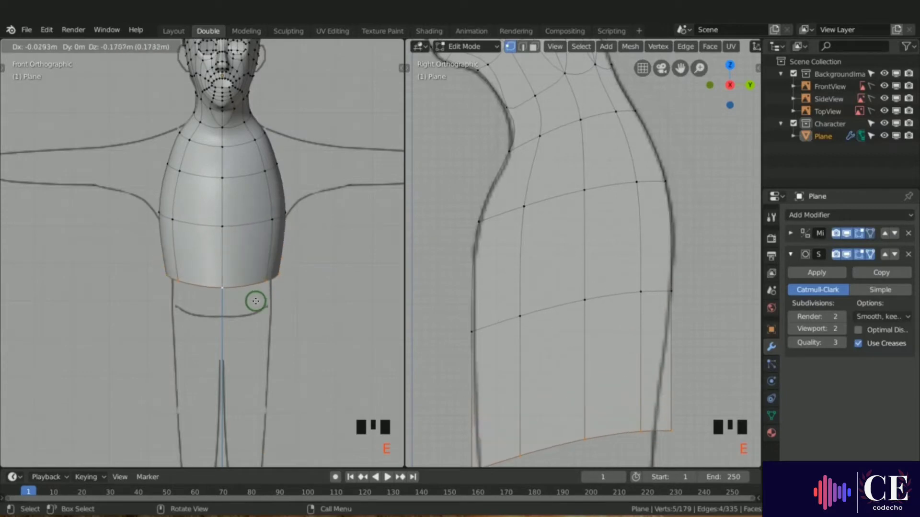
pyautogui.click(250, 274)
pyautogui.press('e')
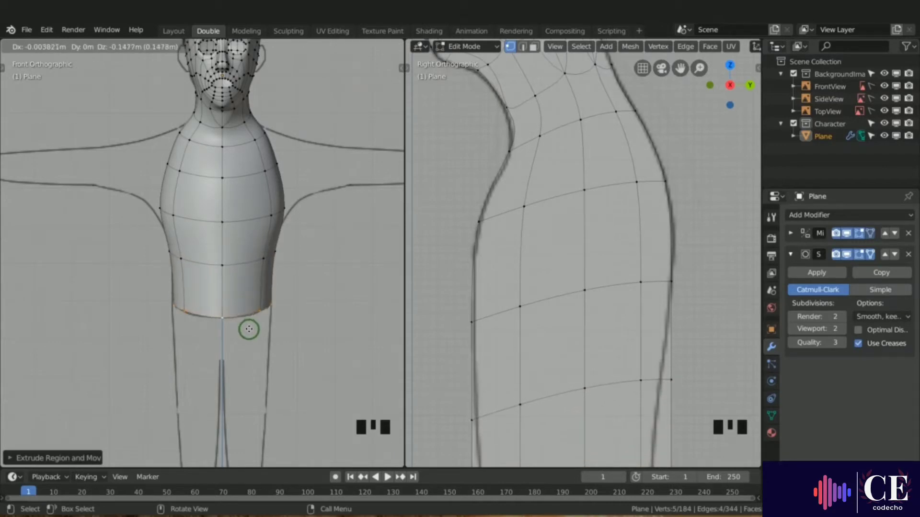
pyautogui.click(248, 327)
# Scale the torso's bottom loop to about 0.78 along Y to narrow it toward the side reference.
pyautogui.scroll(-3, 297, 195)
pyautogui.keyDown('shift'); pyautogui.moveTo(288, 181); pyautogui.dragTo(281, 197, button='middle'); pyautogui.keyUp('shift')
pyautogui.scroll(-2, 548, 234)
pyautogui.keyDown('shift'); pyautogui.moveTo(565, 242); pyautogui.dragTo(557, 184, button='middle'); pyautogui.keyUp('shift')
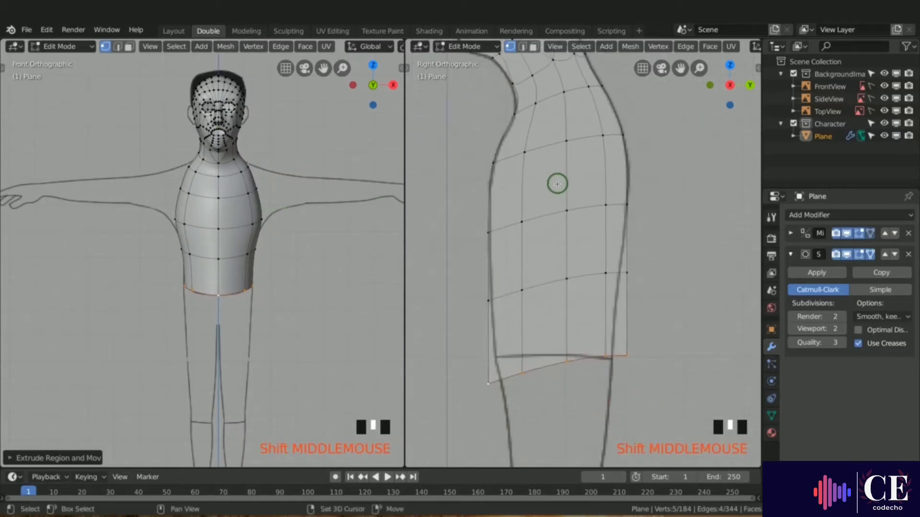
pyautogui.scroll(2, 567, 383)
pyautogui.keyDown('shift'); pyautogui.moveTo(573, 375); pyautogui.dragTo(580, 343, button='middle'); pyautogui.keyUp('shift')
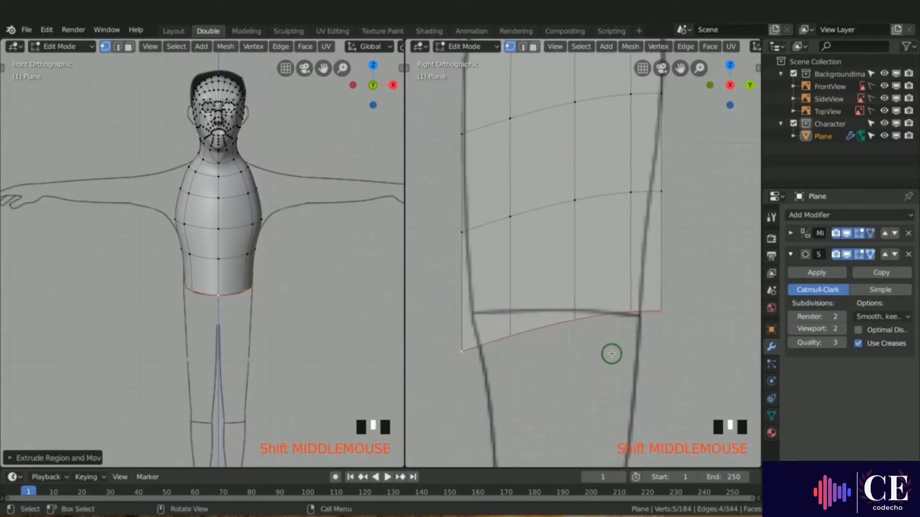
pyautogui.press('s')
pyautogui.press('y')
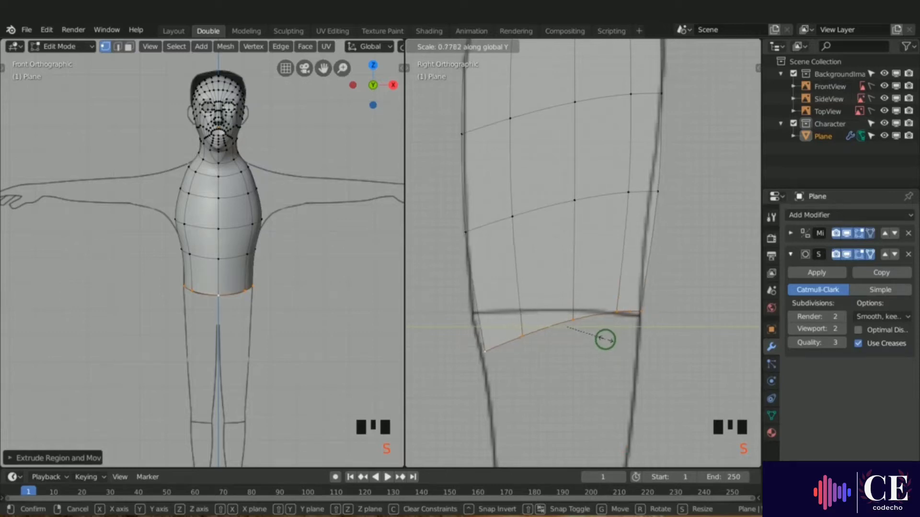
pyautogui.click(605, 339)
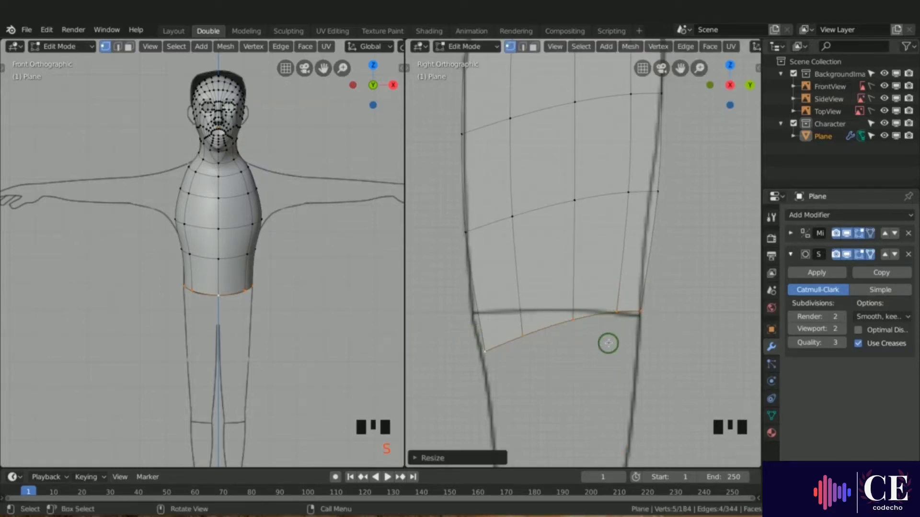
# Flatten the torso's bottom loop by scaling it to 0 along Z.
pyautogui.press('s')
pyautogui.press('z')
pyautogui.press('0')
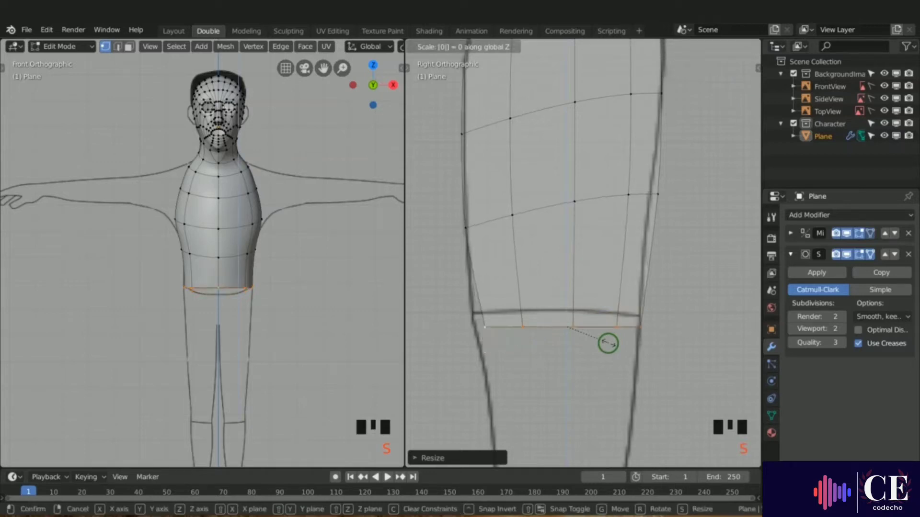
pyautogui.click(608, 343)
# Move the flattened loop up onto the side reference's horizontal line and widen it along Y to meet the outline.
pyautogui.press('g')
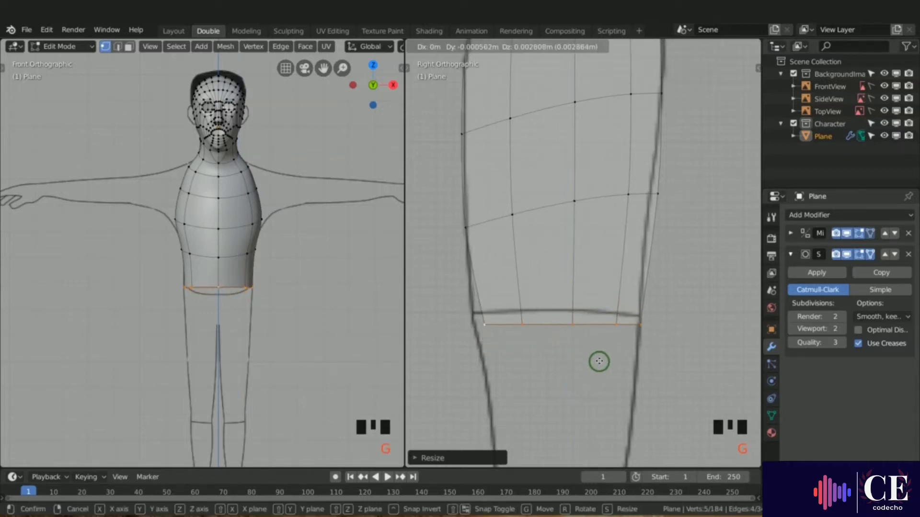
pyautogui.click(593, 349)
pyautogui.press('s')
pyautogui.press('y')
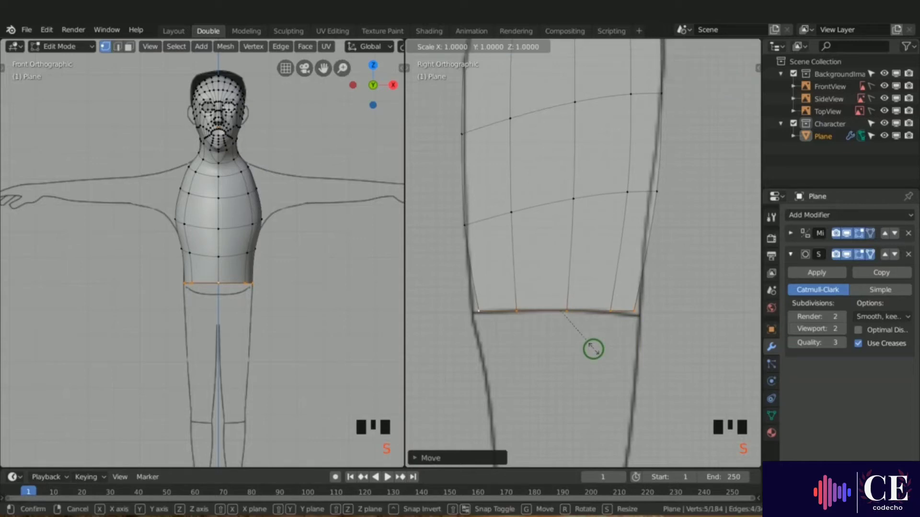
pyautogui.click(593, 350)
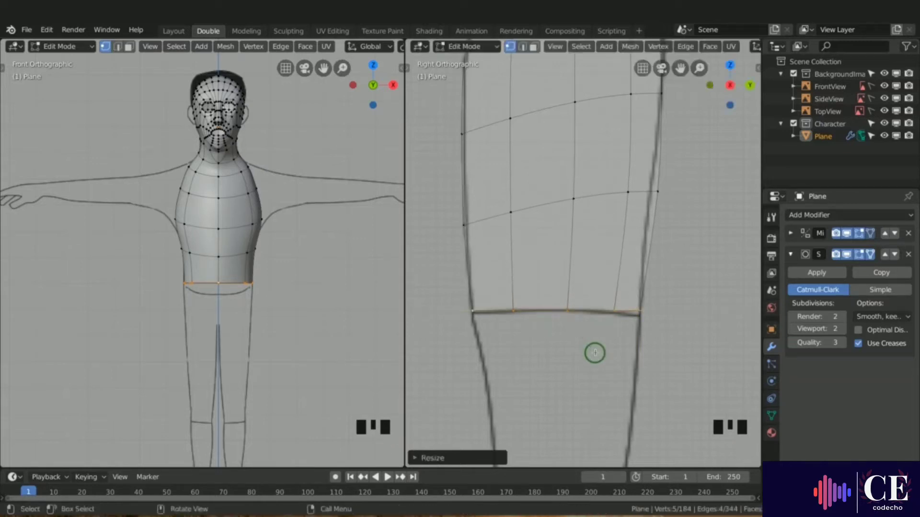
# Scale the loop above the torso's bottom edge to about 0.94 along Y and shift it about 0.003 m forward.
pyautogui.keyDown('alt'); pyautogui.click(545, 208); pyautogui.keyUp('alt')
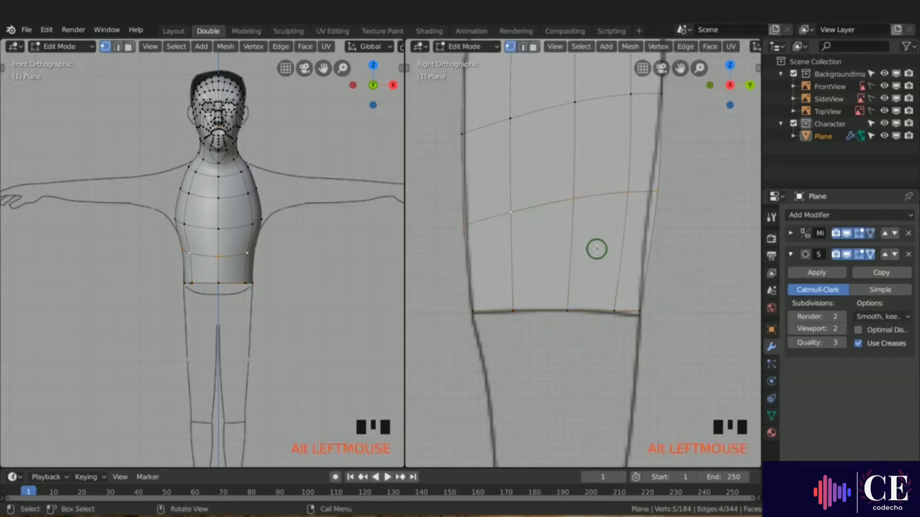
pyautogui.press('s')
pyautogui.press('y')
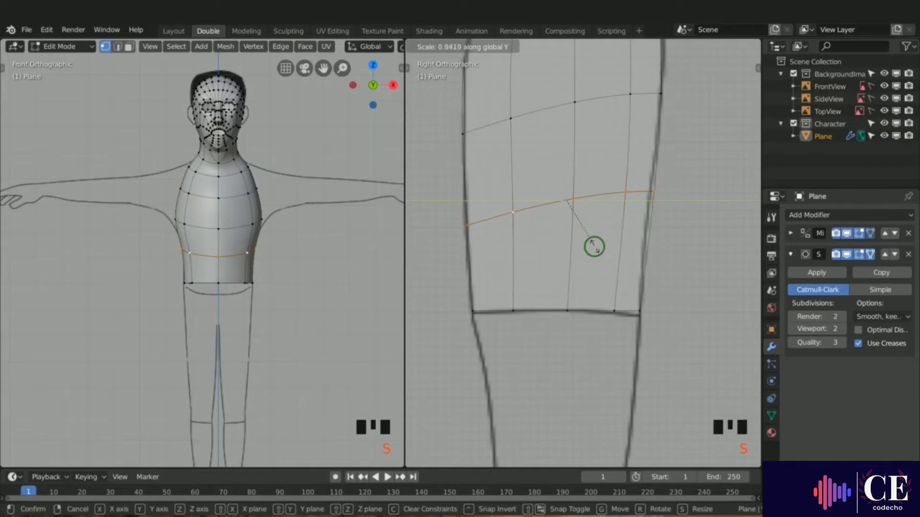
pyautogui.click(593, 246)
pyautogui.press('g')
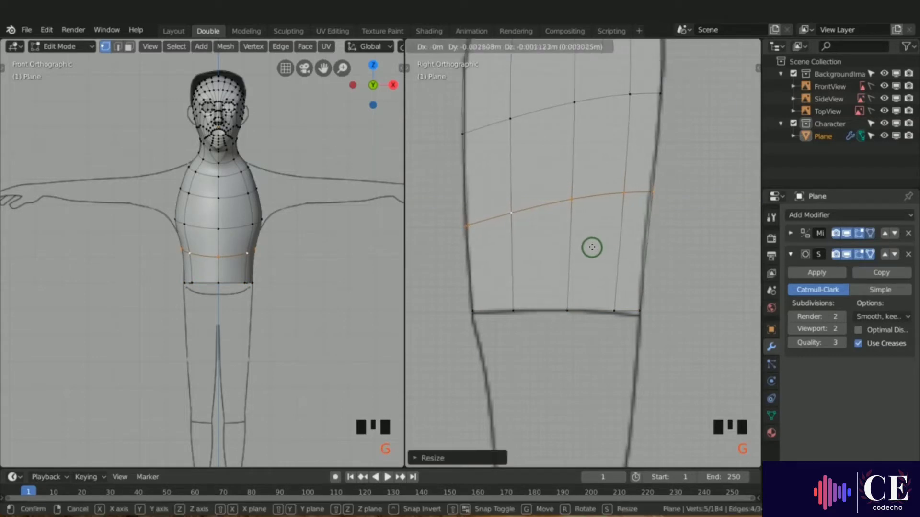
pyautogui.click(593, 247)
# Delete the four side faces of the upper torso to open a hole for the arm.
pyautogui.keyDown('shift'); pyautogui.moveTo(283, 255); pyautogui.dragTo(273, 296, button='middle'); pyautogui.keyUp('shift')
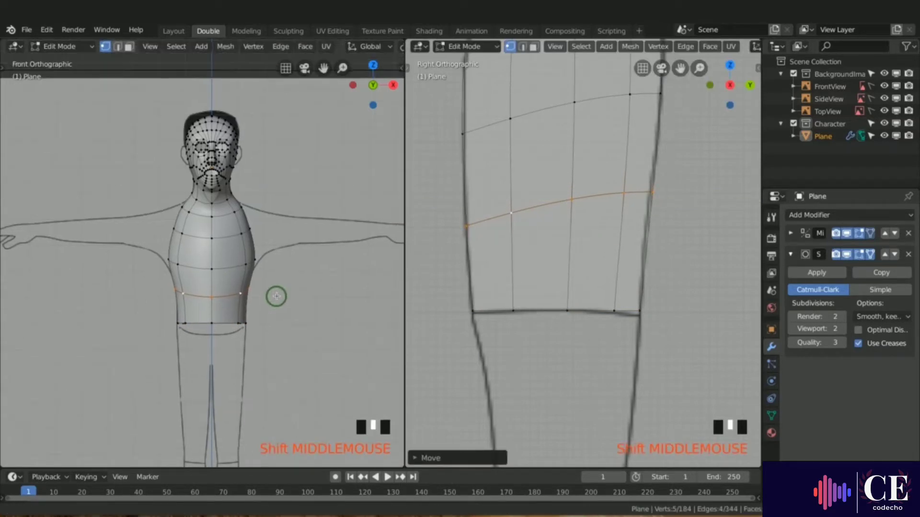
pyautogui.press('3')
pyautogui.moveTo(262, 234); pyautogui.dragTo(207, 233, button='middle')
pyautogui.click(240, 220)
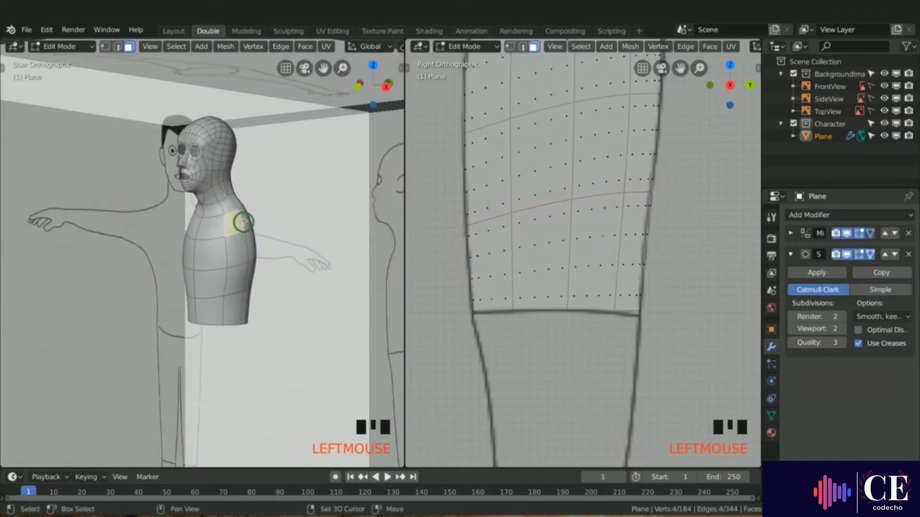
pyautogui.keyDown('shift'); pyautogui.click(244, 215); pyautogui.keyUp('shift')
pyautogui.keyDown('shift'); pyautogui.click(243, 219); pyautogui.keyUp('shift')
pyautogui.keyDown('shift'); pyautogui.click(242, 245); pyautogui.keyUp('shift')
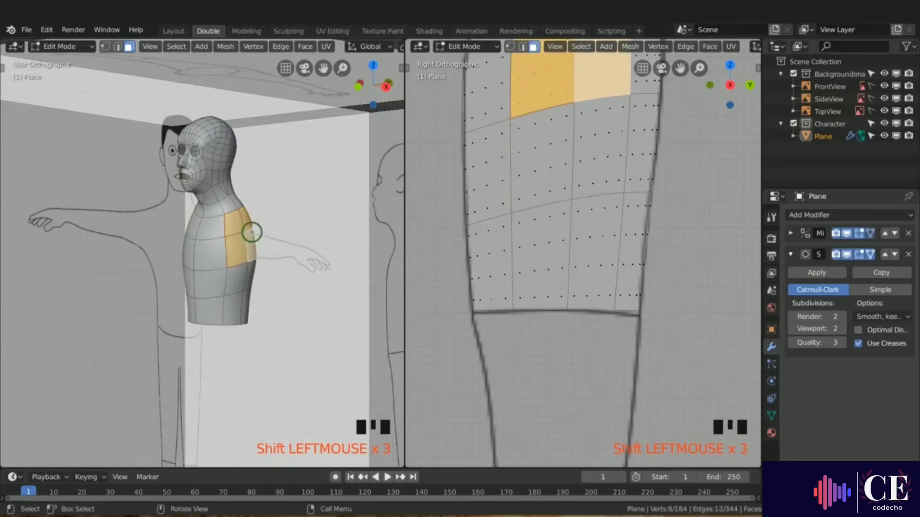
pyautogui.press('x')
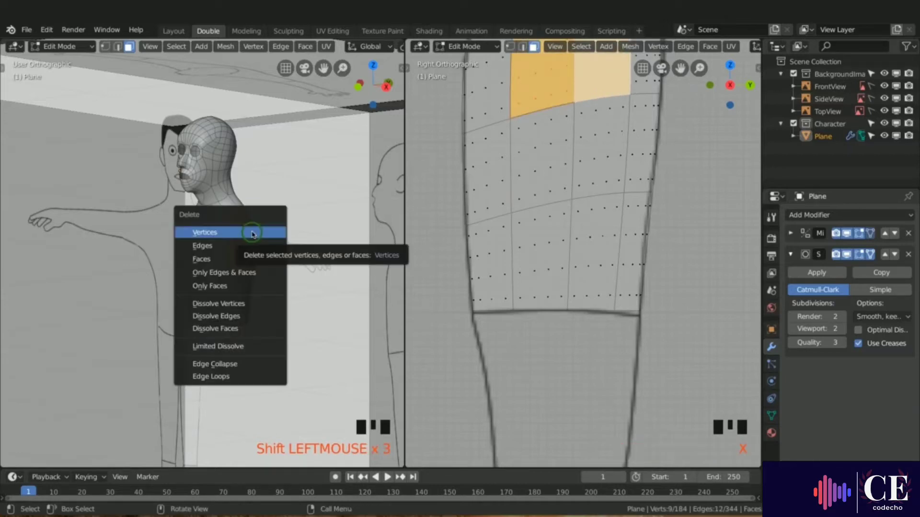
pyautogui.click(233, 259)
# Select the edge loop around the arm hole and extrude it outward about 0.1 m along the front reference's arm.
pyautogui.scroll(4, 247, 211)
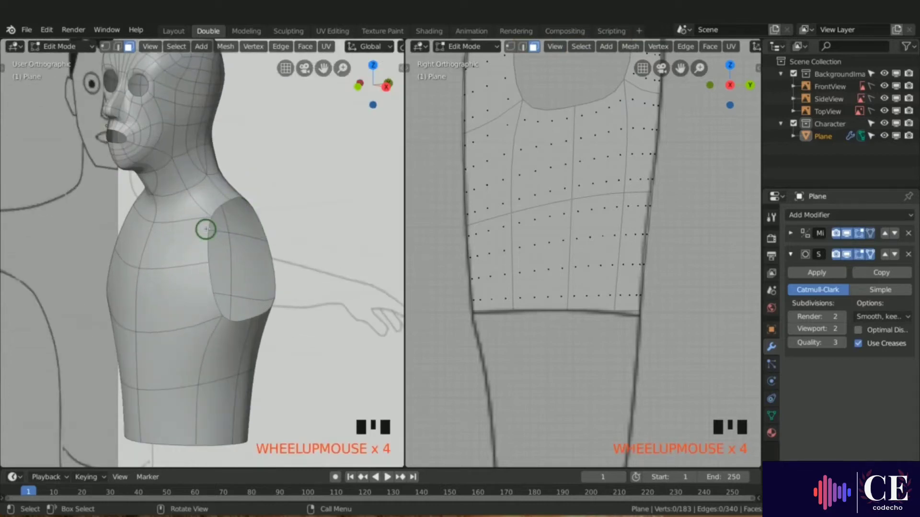
pyautogui.press('1')
pyautogui.keyDown('alt'); pyautogui.click(230, 202); pyautogui.keyUp('alt')
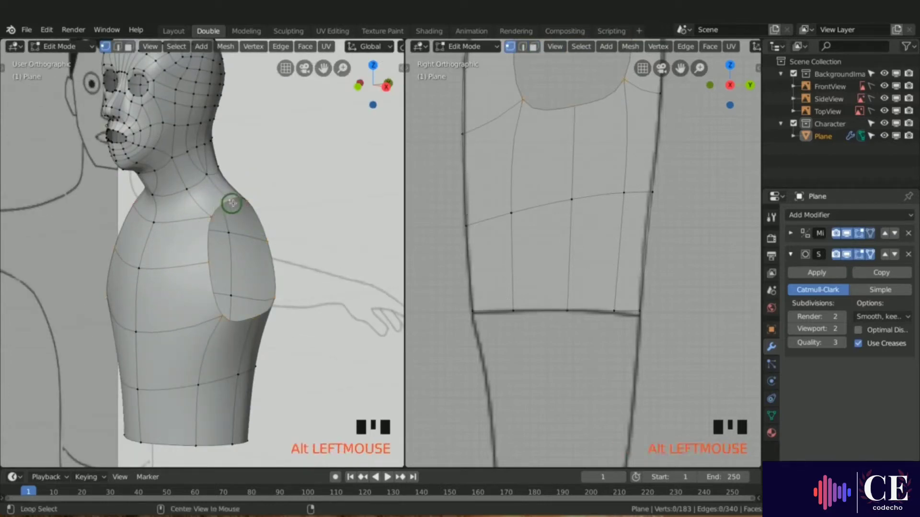
pyautogui.press('KP_1')
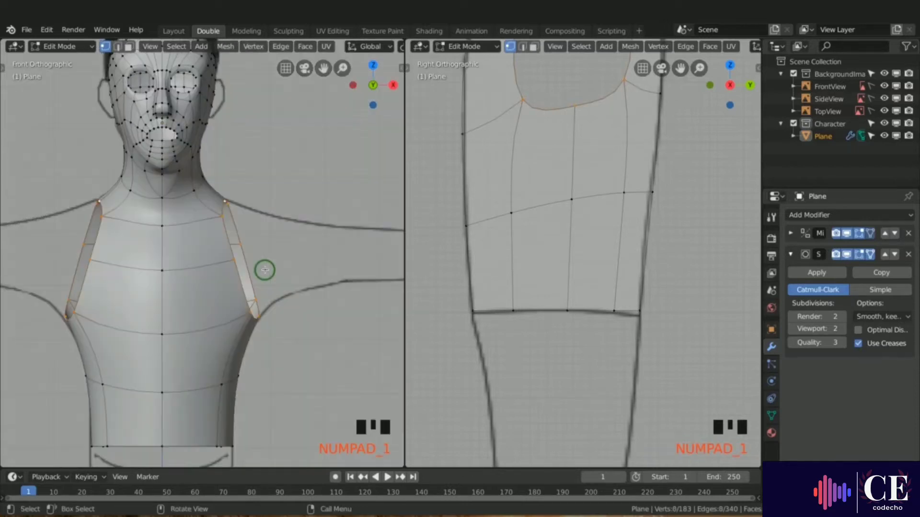
pyautogui.scroll(-2, 238, 273)
pyautogui.keyDown('shift'); pyautogui.moveTo(255, 296); pyautogui.dragTo(173, 280, button='middle'); pyautogui.keyUp('shift')
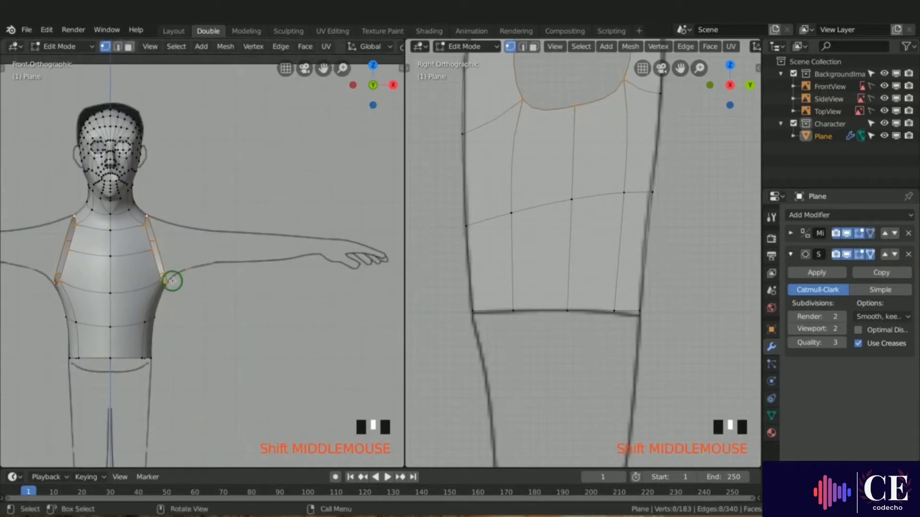
pyautogui.press('e')
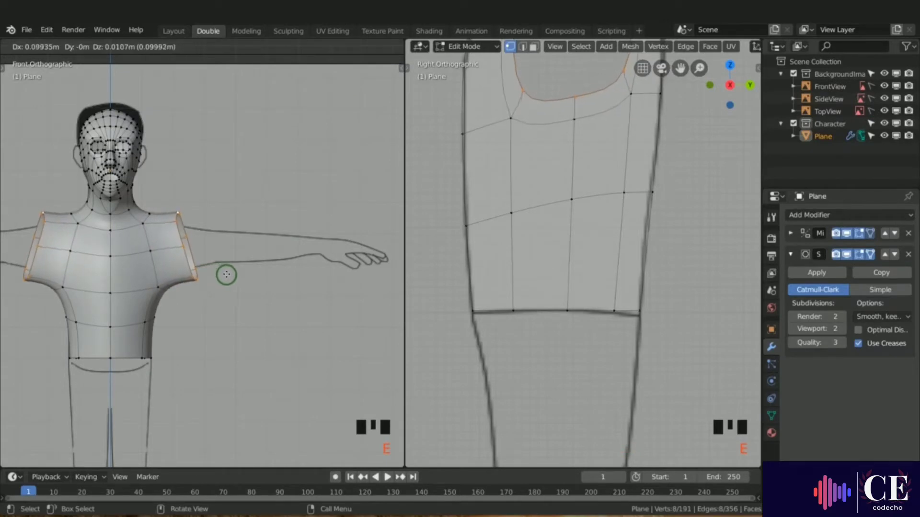
pyautogui.click(227, 273)
# Rotate the extruded loop upright, scale it down, and move it to fit the upper arm outline in the front view.
pyautogui.press('r')
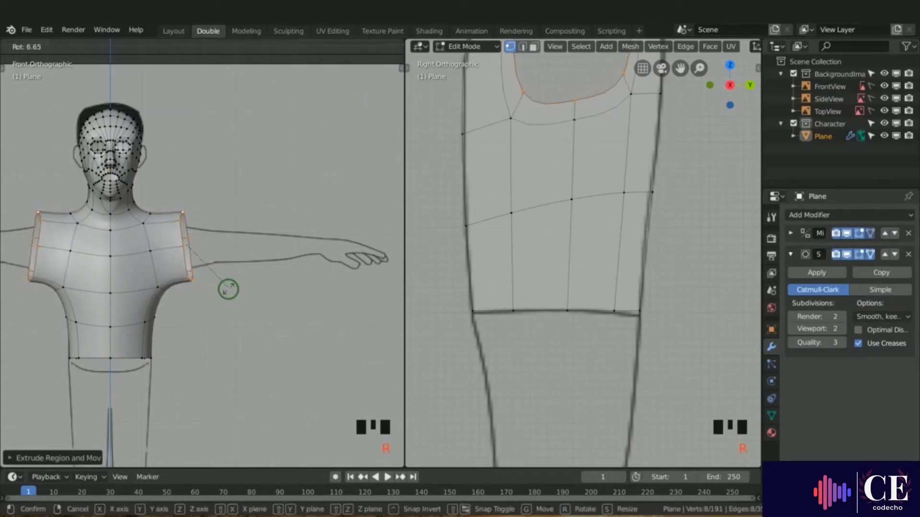
pyautogui.click(227, 290)
pyautogui.press('s')
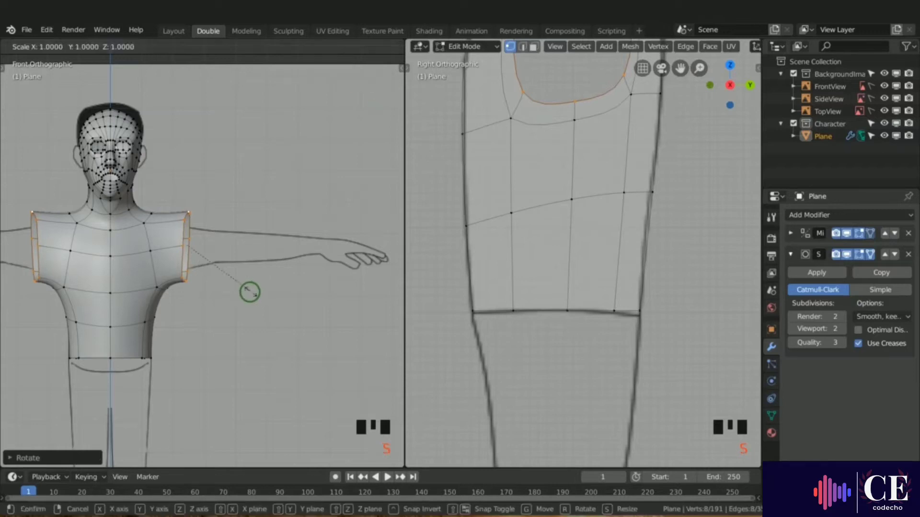
pyautogui.click(230, 282)
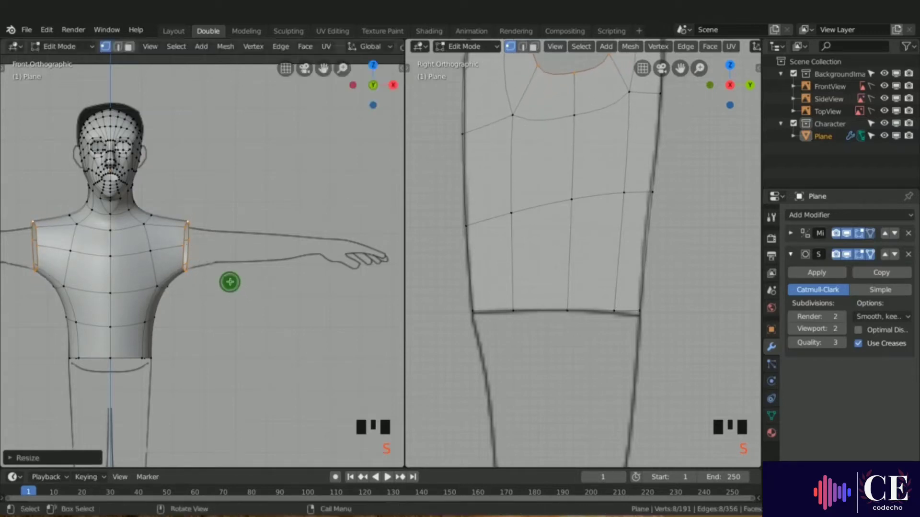
pyautogui.press('g')
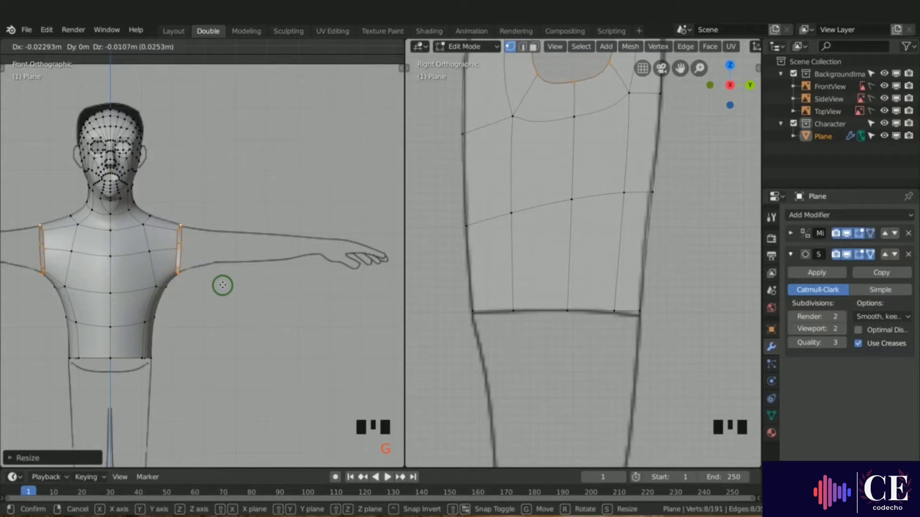
pyautogui.click(222, 285)
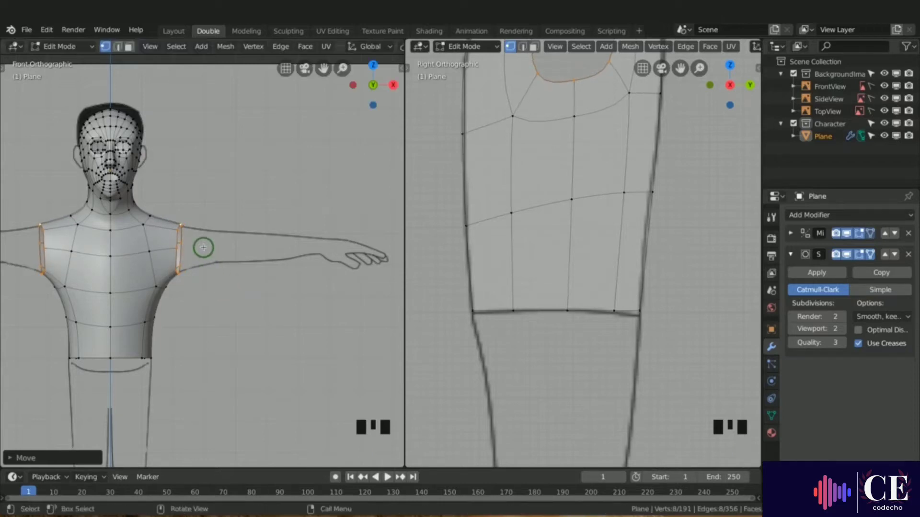
# Round the arm opening's edge loop with the LoopTools Circle operation.
pyautogui.moveTo(201, 249)
pyautogui.mouseDown(button='middle')
pyautogui.moveTo(149, 251)
pyautogui.moveTo(165, 237)
pyautogui.moveTo(158, 197)
pyautogui.moveTo(206, 243)
pyautogui.mouseUp(button='middle')
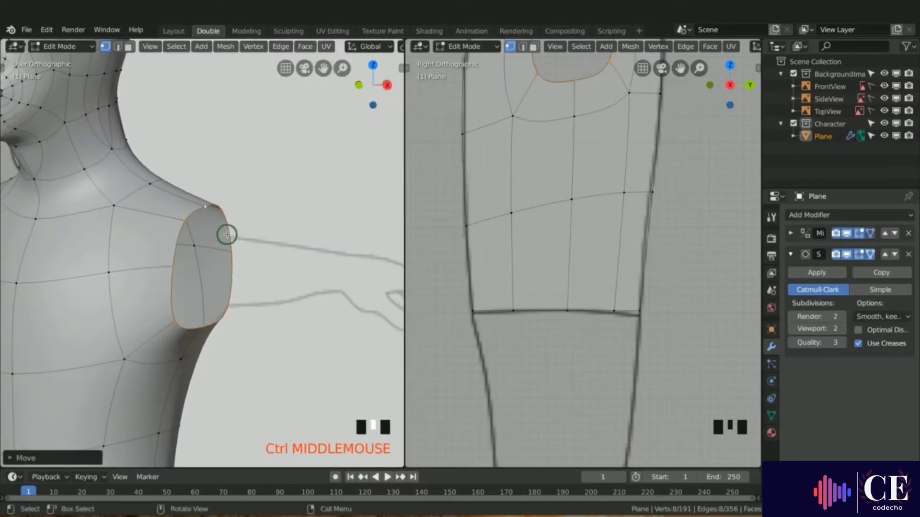
pyautogui.rightClick(176, 242)
pyautogui.moveTo(126, 177)
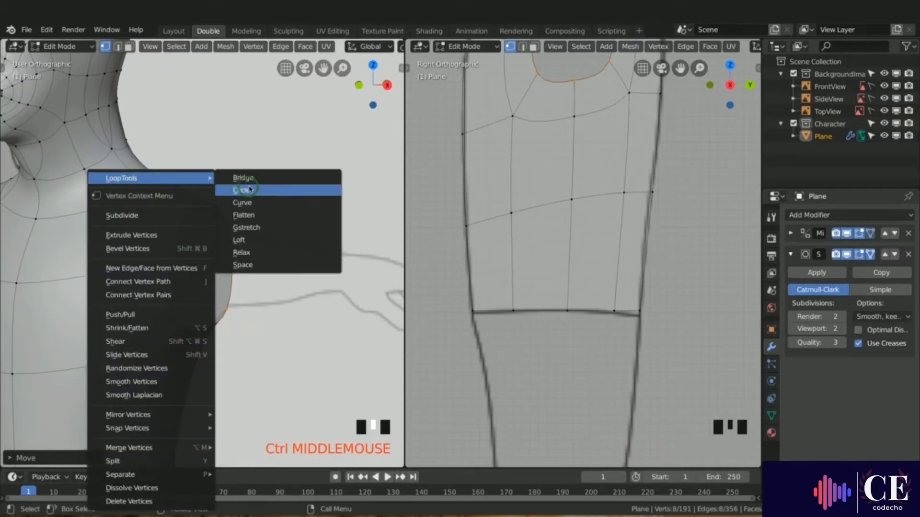
pyautogui.click(247, 190)
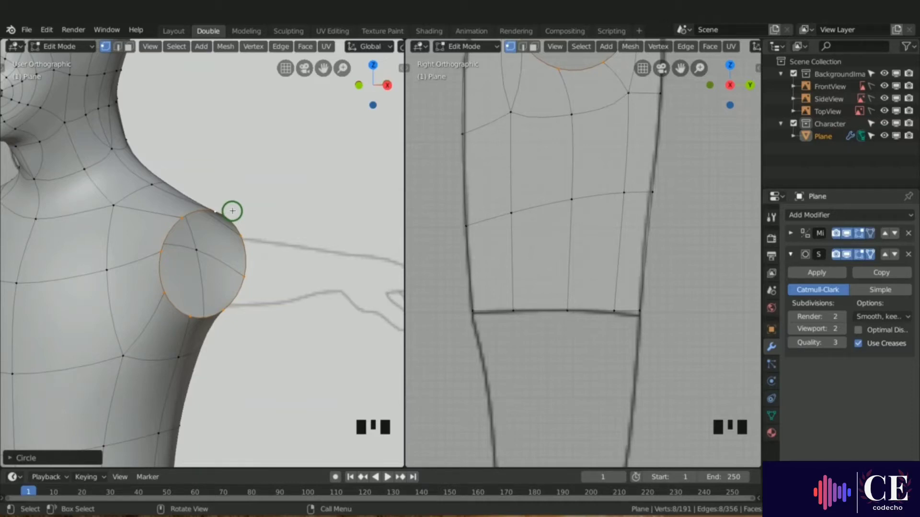
# Lower the rounded arm loop slightly in the front view and scale it to about 1.08 to meet the arm outline.
pyautogui.press('KP_1')
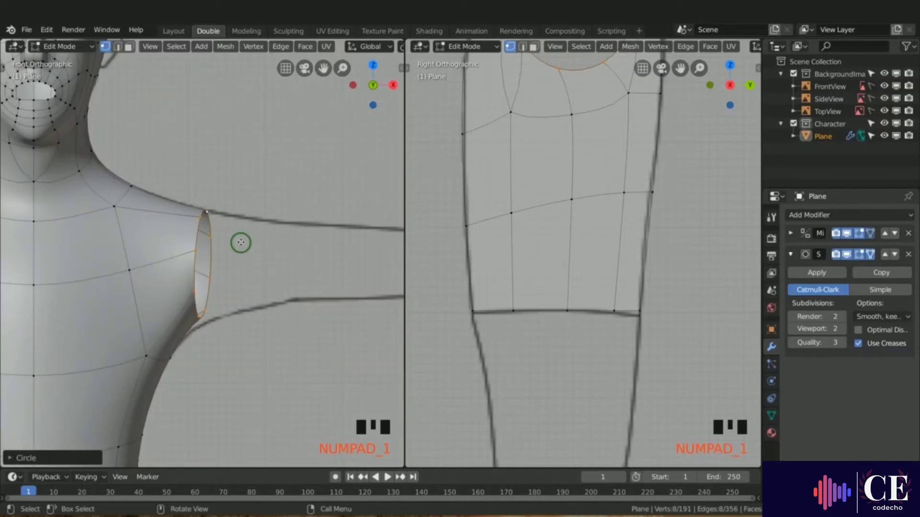
pyautogui.press('g')
pyautogui.click(240, 246)
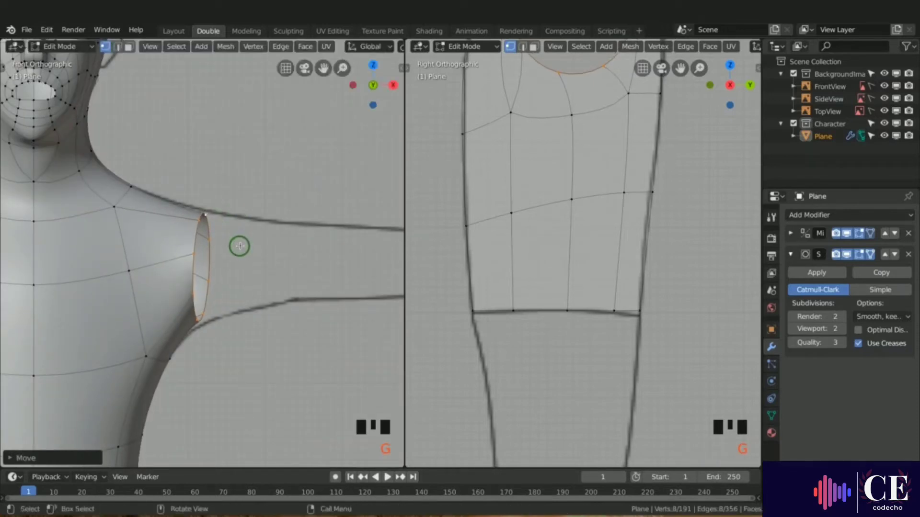
pyautogui.press('s')
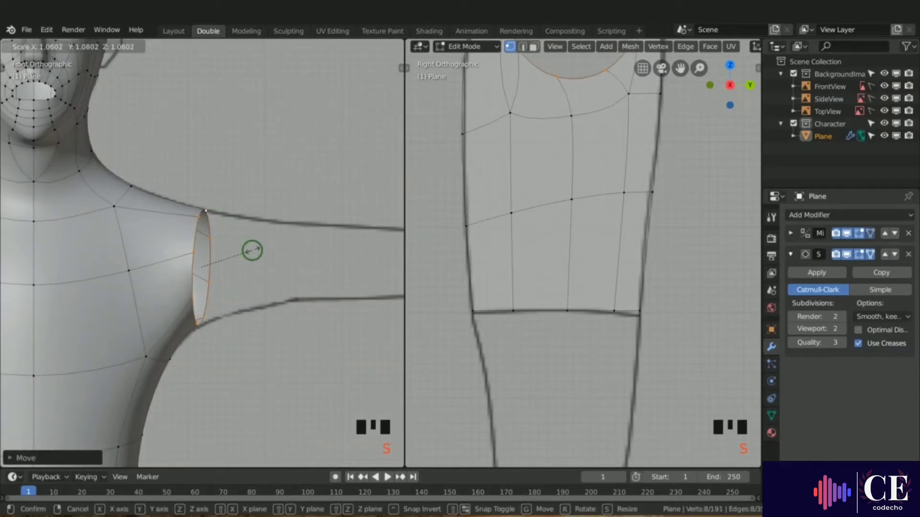
pyautogui.click(252, 250)
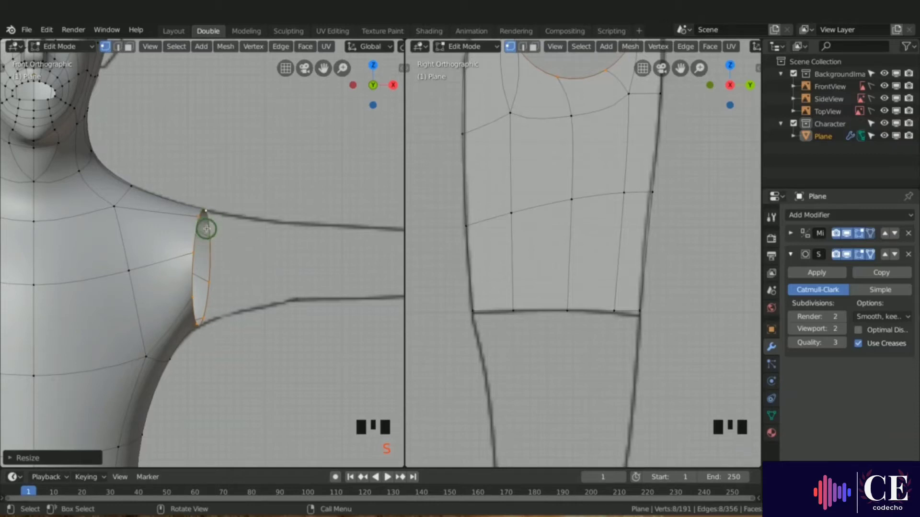
# Extrude the arm loop outward to the elbow and scale the new end loop to about 0.62 to fit the outline.
pyautogui.scroll(-4, 206, 229)
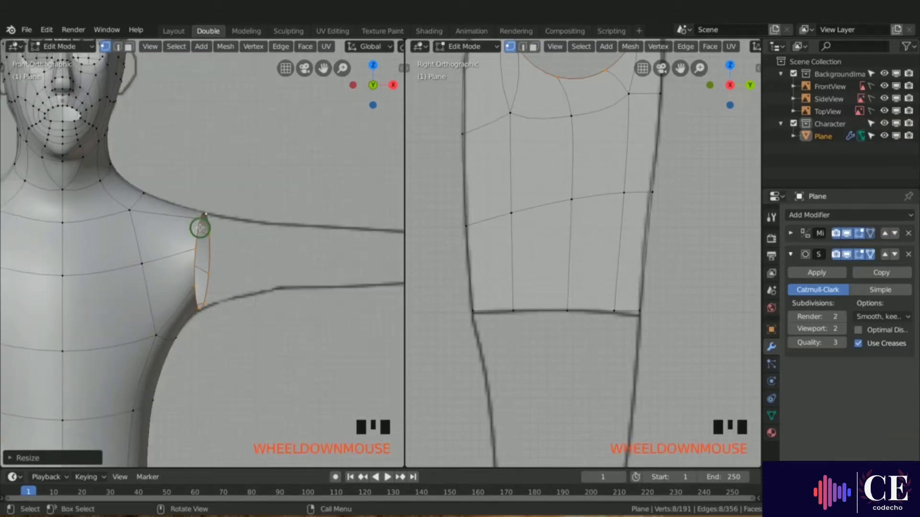
pyautogui.keyDown('shift'); pyautogui.moveTo(199, 228); pyautogui.dragTo(168, 253, button='middle'); pyautogui.keyUp('shift')
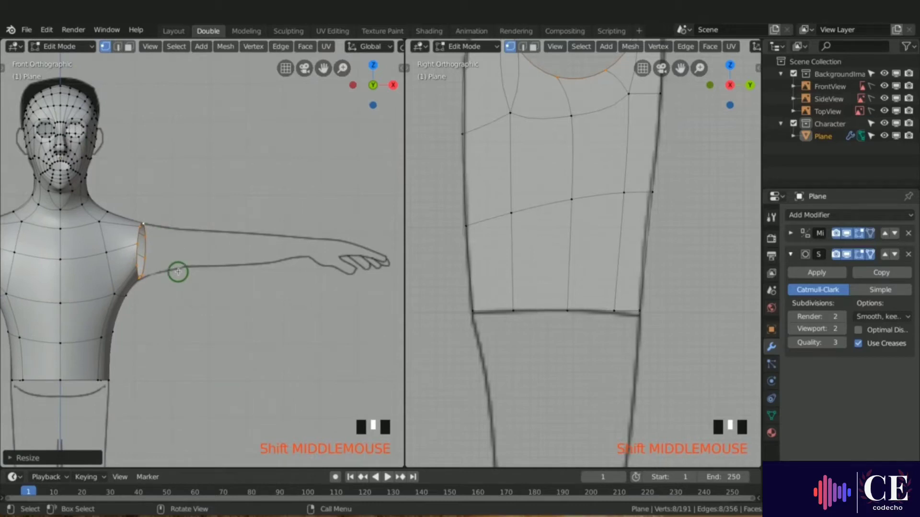
pyautogui.press('e')
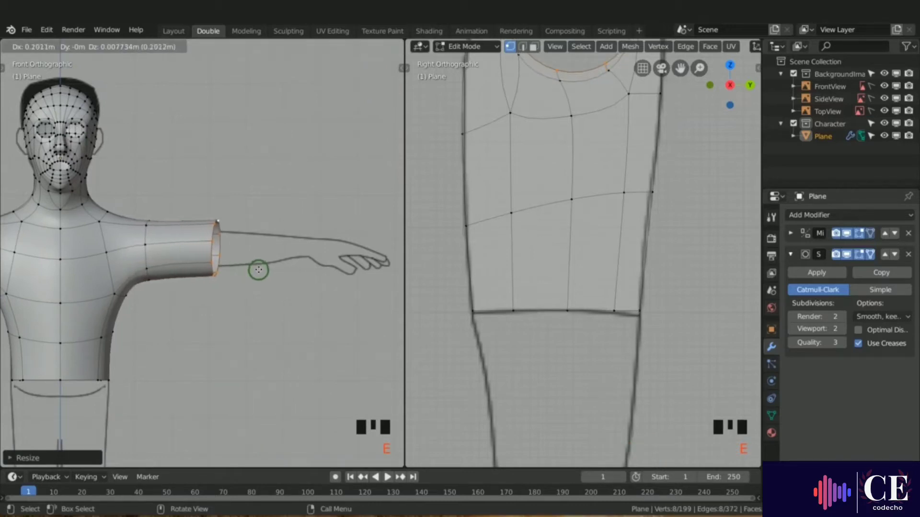
pyautogui.click(275, 272)
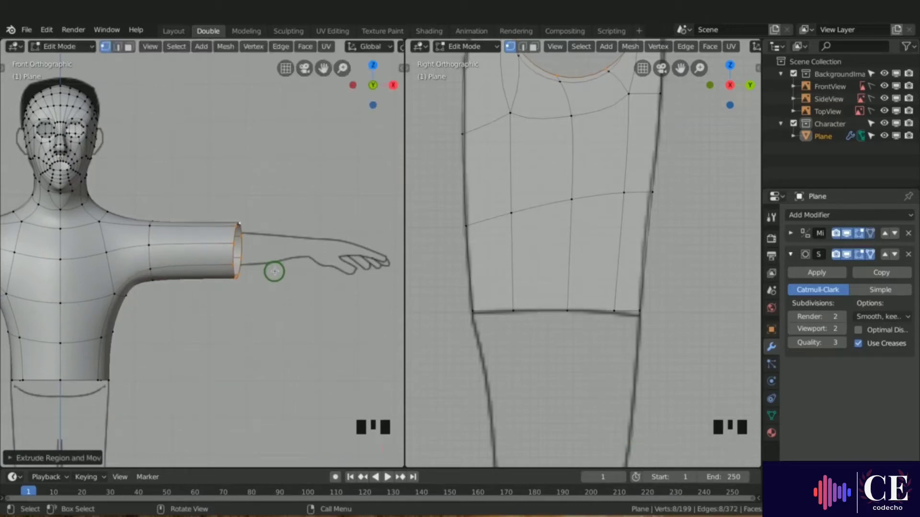
pyautogui.press('s')
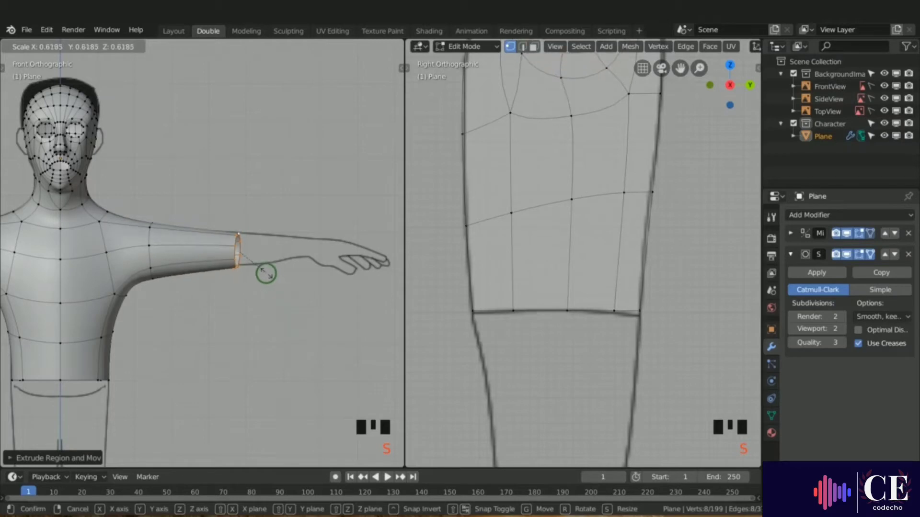
pyautogui.click(266, 273)
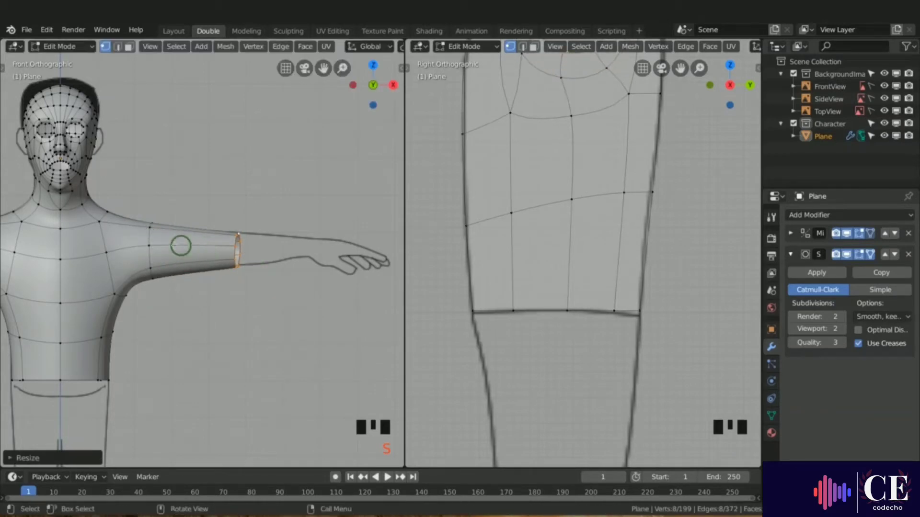
# Switch to wireframe shading, then shrink and reposition the arm's shoulder-side loop to fit the front reference outline.
pyautogui.keyDown('alt'); pyautogui.click(150, 238); pyautogui.keyUp('alt')
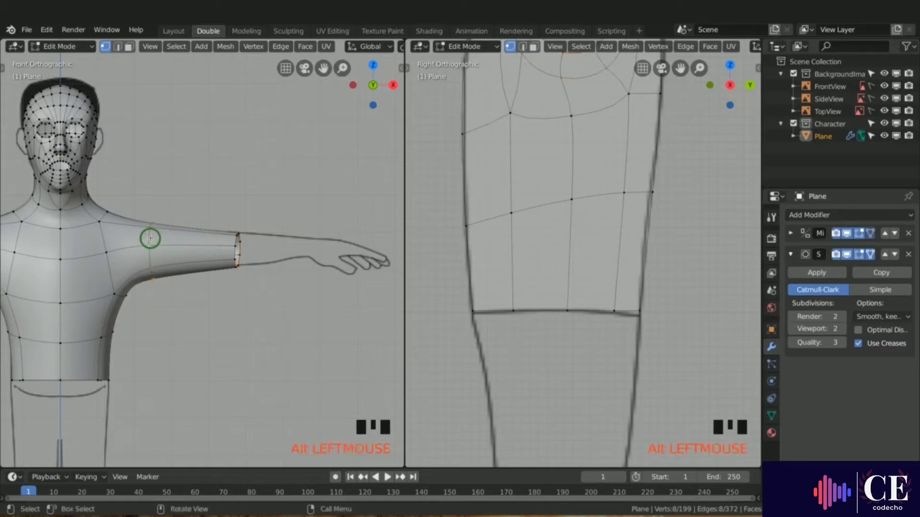
pyautogui.press('z')
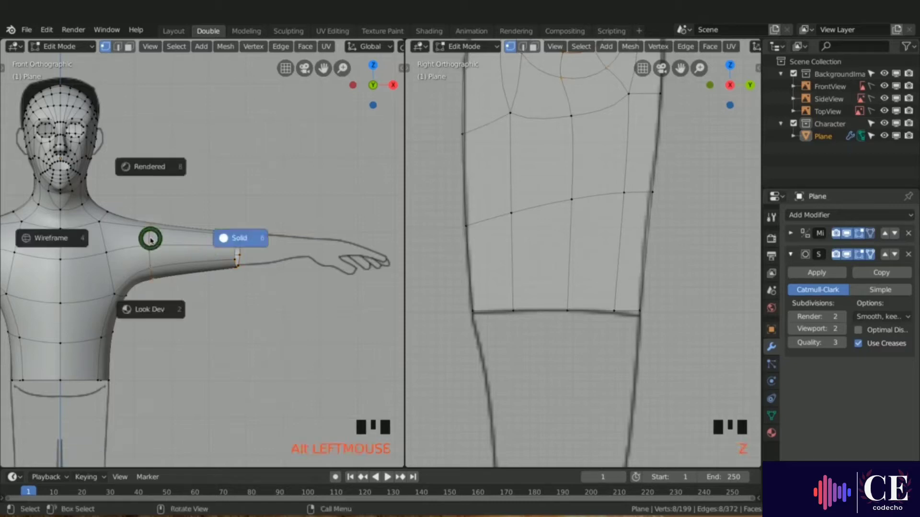
pyautogui.click(72, 236)
pyautogui.press('s')
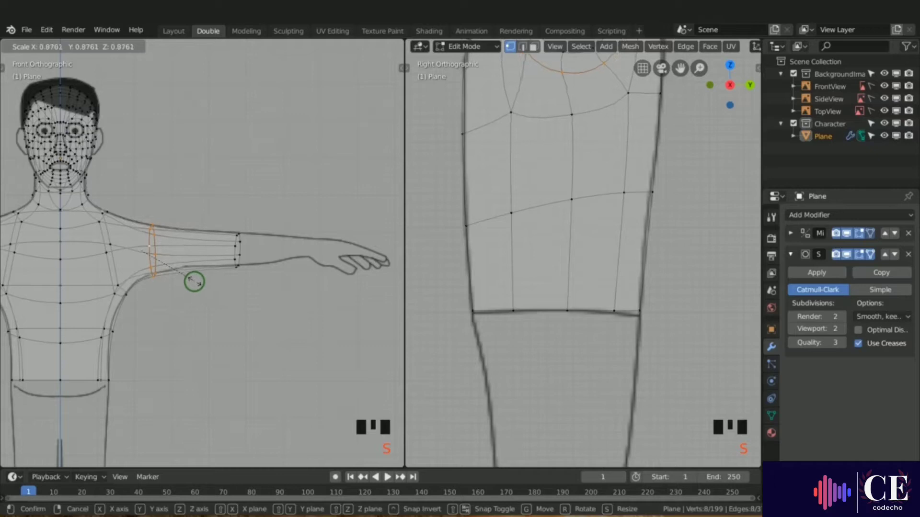
pyautogui.click(188, 281)
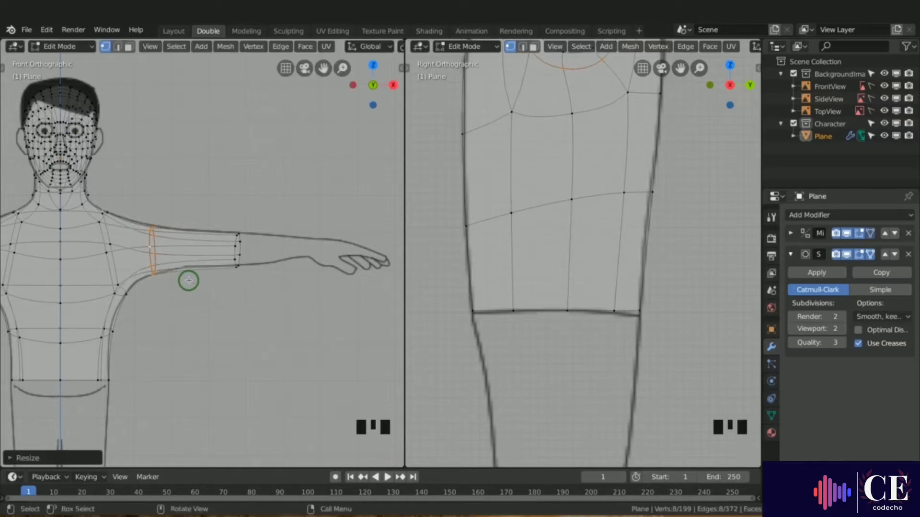
pyautogui.press('g')
pyautogui.click(206, 273)
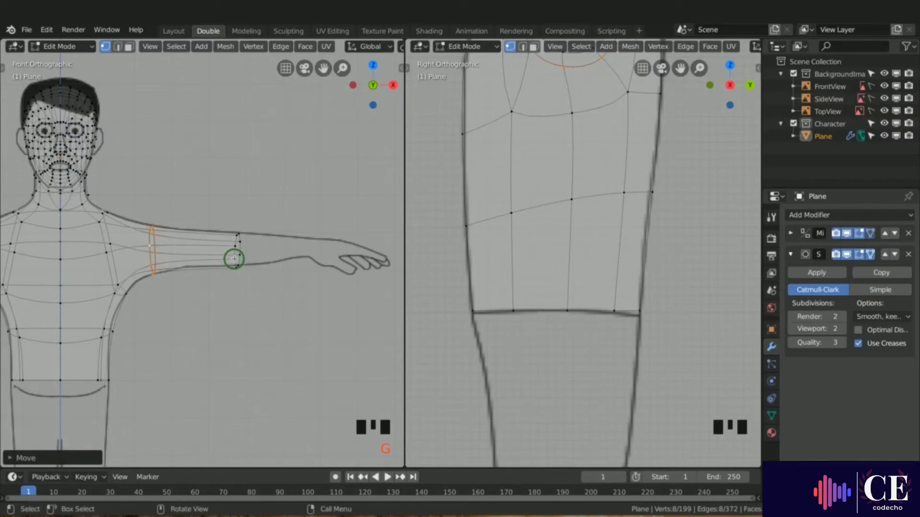
# Move the shoulder-side arm loop about 0.011 m forward in the top view to fit the top reference.
pyautogui.press('KP_7')
pyautogui.scroll(2, 134, 262)
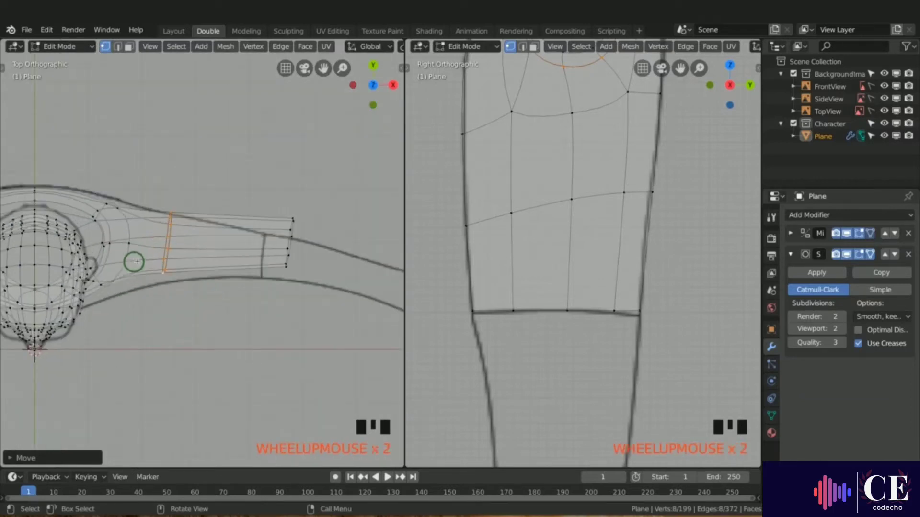
pyautogui.keyDown('shift'); pyautogui.moveTo(133, 261); pyautogui.dragTo(157, 241, button='middle'); pyautogui.keyUp('shift')
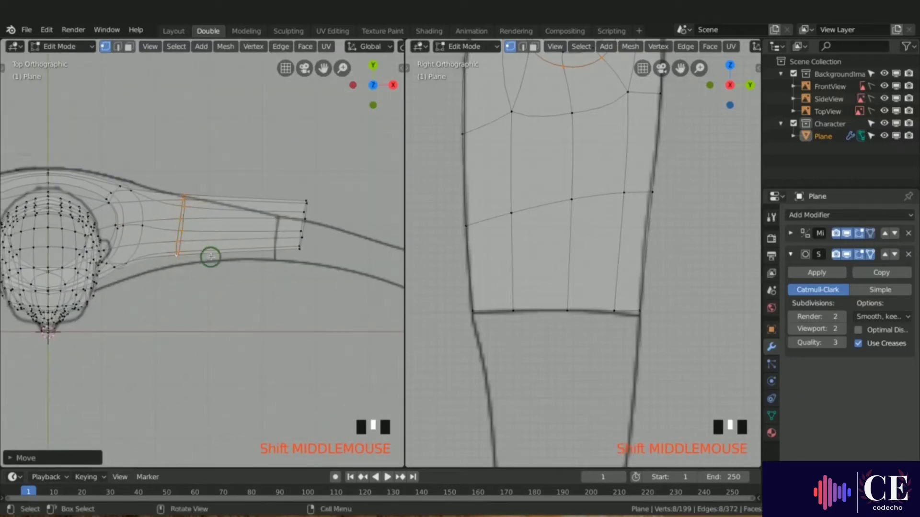
pyautogui.press('g')
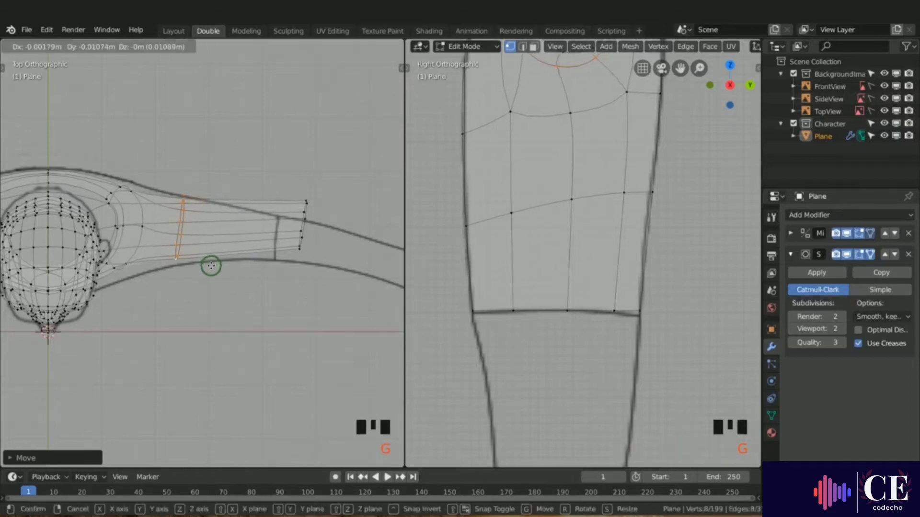
pyautogui.click(209, 267)
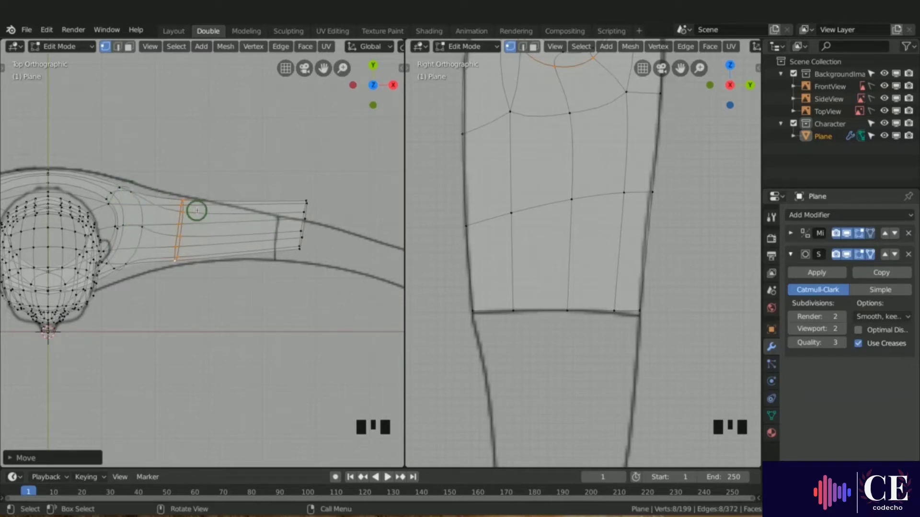
# Move the arm's end loop onto the elbow line of the top reference.
pyautogui.keyDown('alt'); pyautogui.click(305, 214); pyautogui.keyUp('alt')
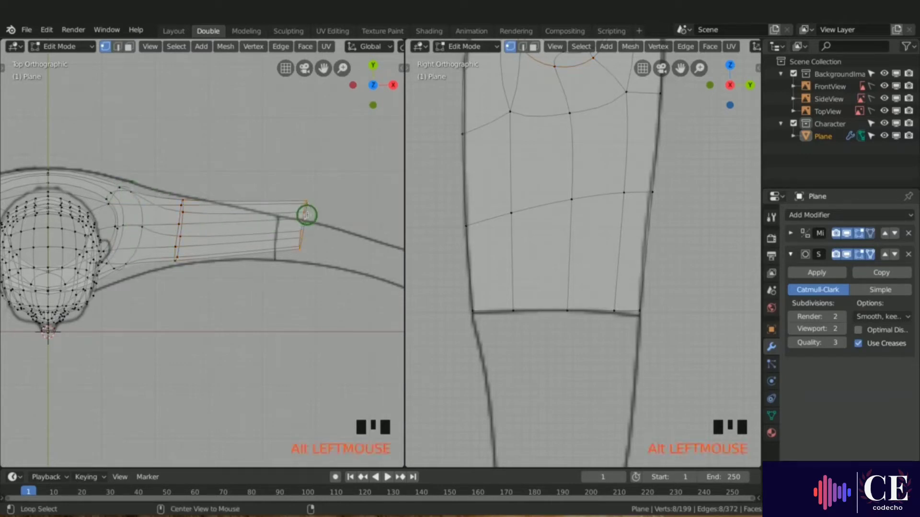
pyautogui.press('g')
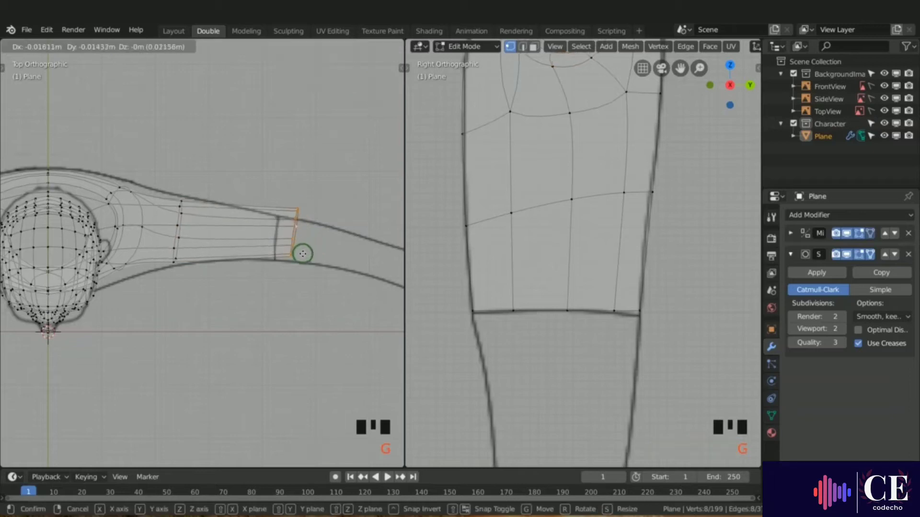
pyautogui.click(285, 256)
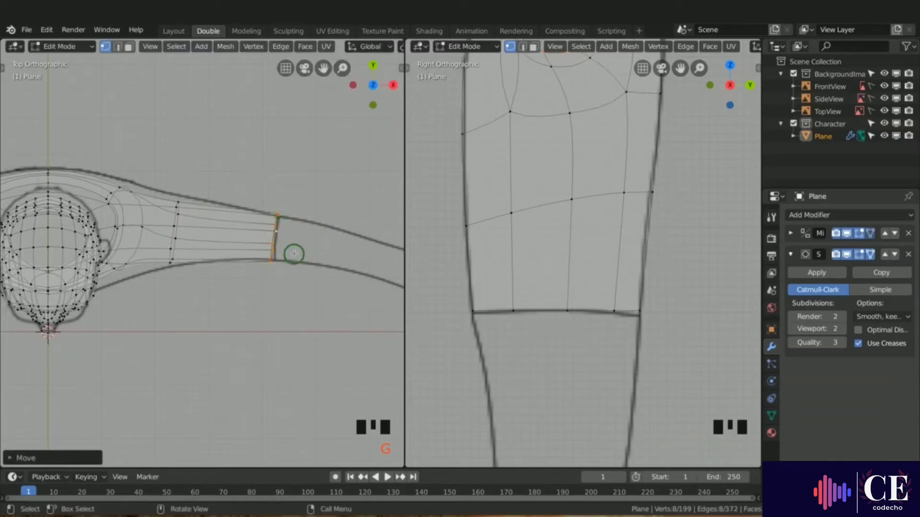
# Extrude the arm's elbow loop outward to the wrist in the top view and rotate the new end loop about 6.4°.
pyautogui.press('r')
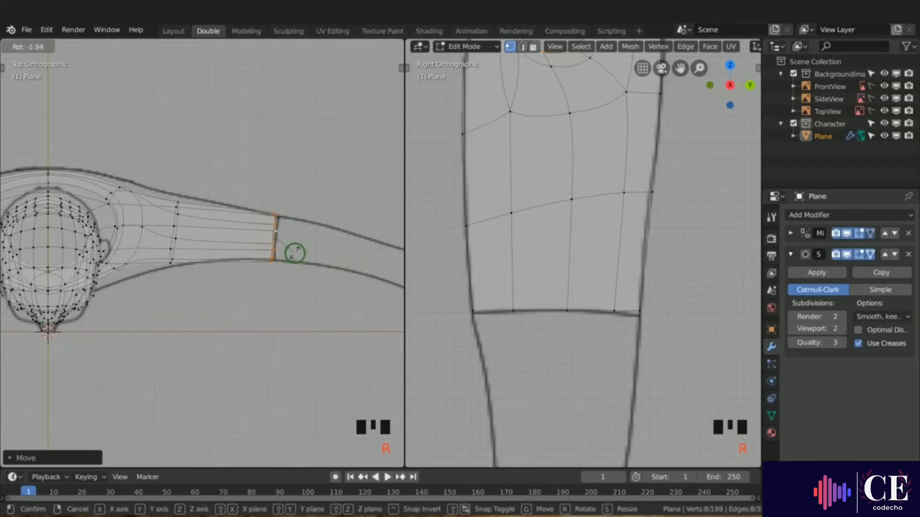
pyautogui.rightClick(294, 254)
pyautogui.keyDown('shift'); pyautogui.moveTo(321, 269); pyautogui.dragTo(198, 238, button='middle'); pyautogui.keyUp('shift')
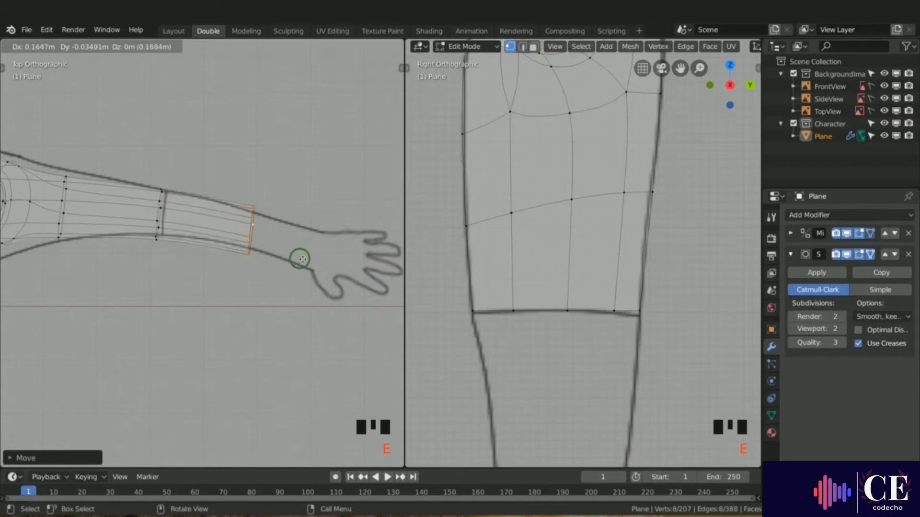
pyautogui.click(347, 276)
pyautogui.press('r')
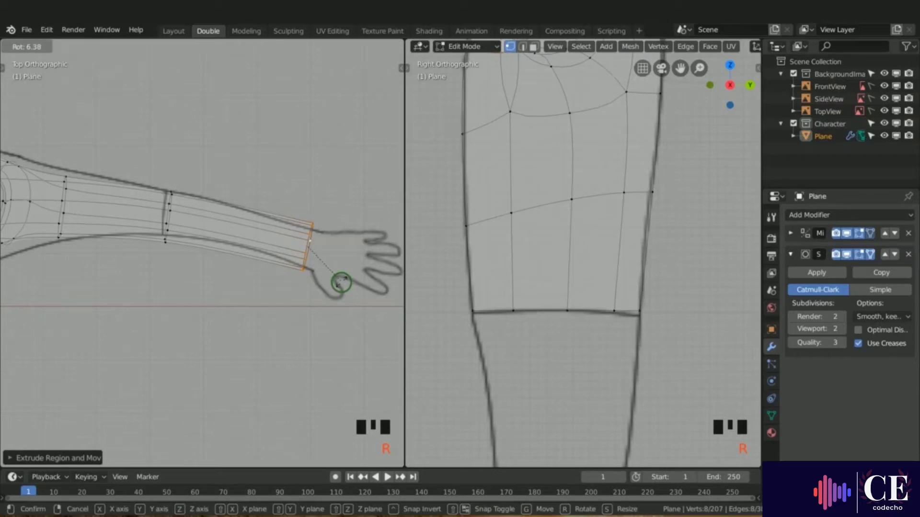
pyautogui.click(341, 282)
# Nudge the wrist loop toward the elbow and scale it to about 0.84 to fit the top reference outline.
pyautogui.press('g')
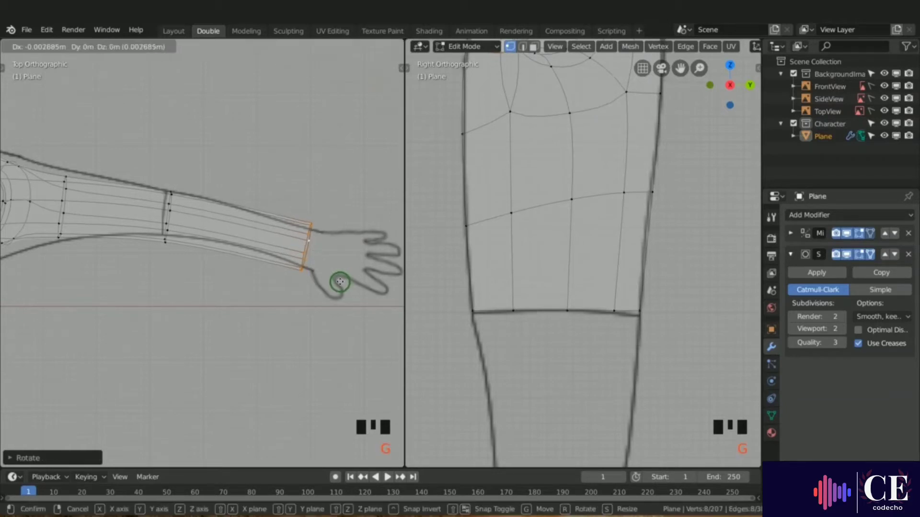
pyautogui.click(339, 282)
pyautogui.press('s')
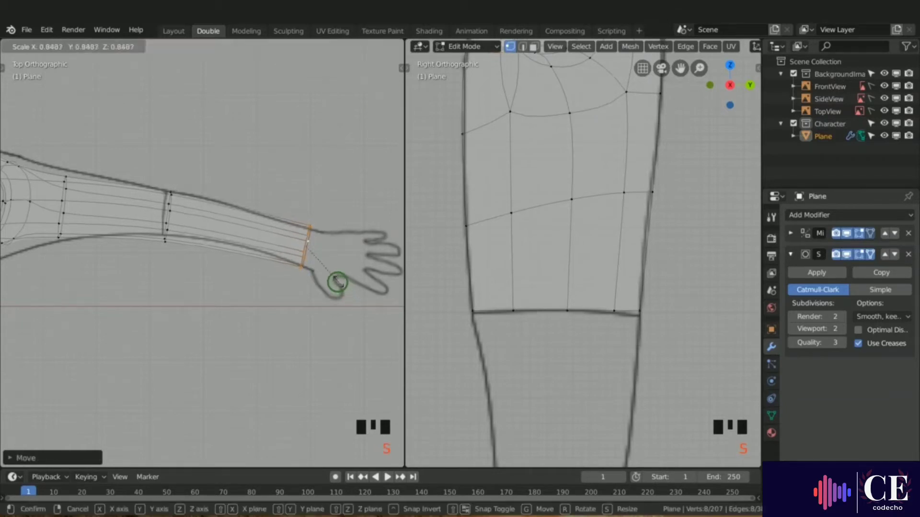
pyautogui.click(336, 281)
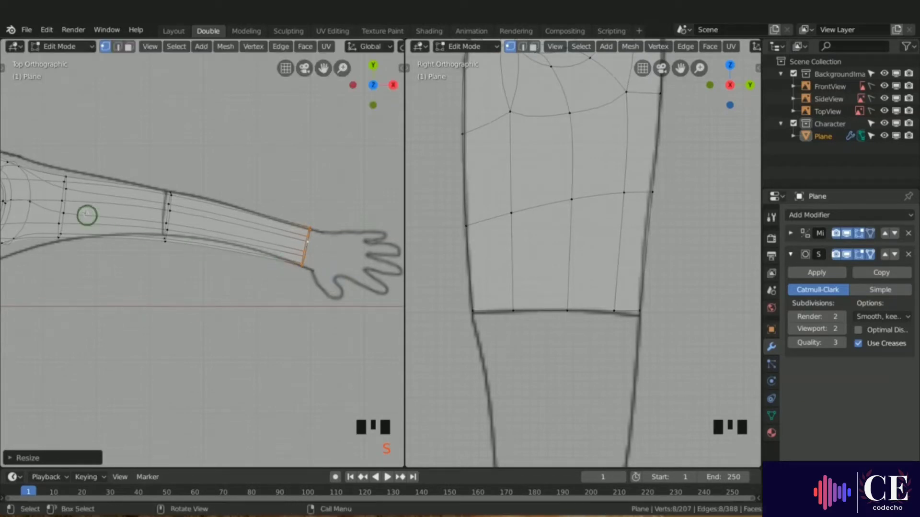
# Widen the upper-arm loop along Y to about 1.23 and shift it slightly to fit the top reference outline.
pyautogui.keyDown('alt'); pyautogui.click(64, 193); pyautogui.keyUp('alt')
pyautogui.press('s')
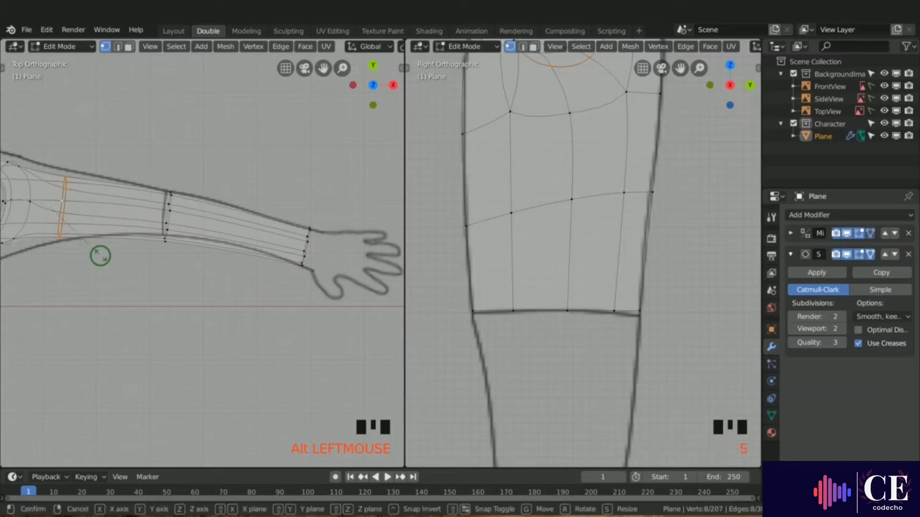
pyautogui.press('y')
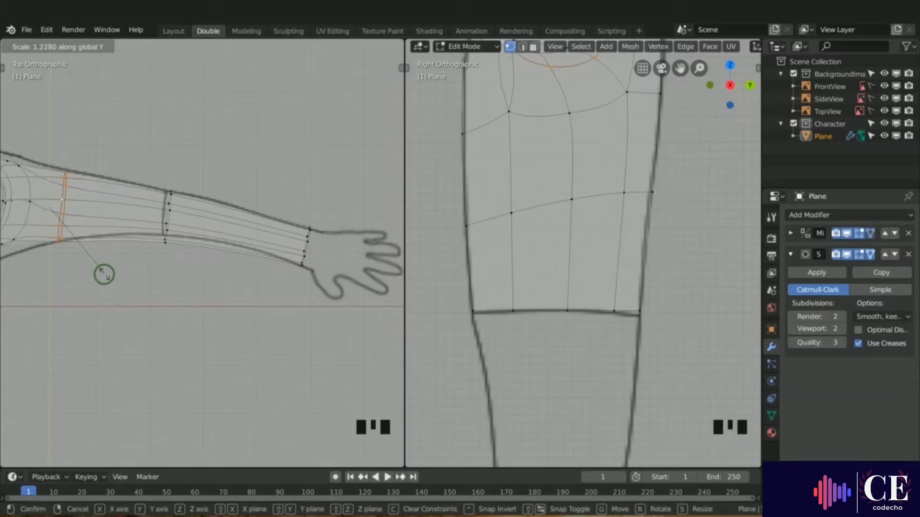
pyautogui.click(105, 277)
pyautogui.press('g')
pyautogui.click(105, 276)
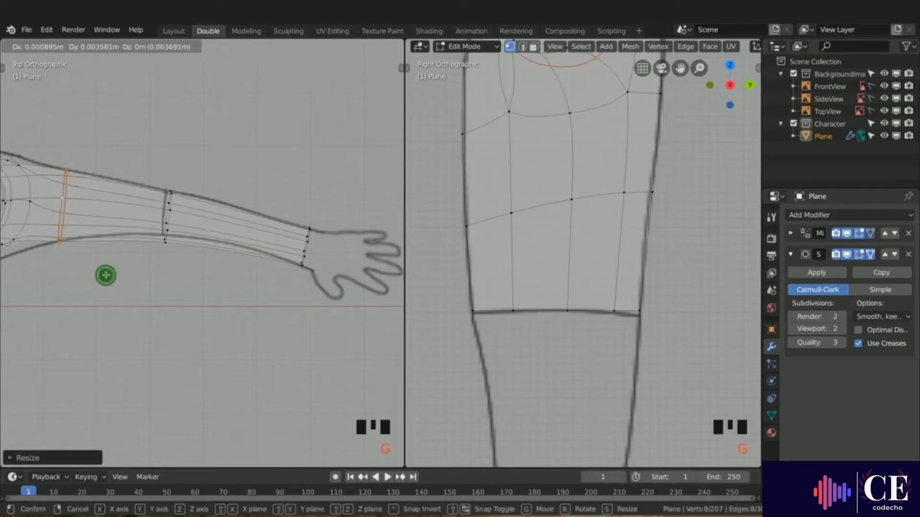
# Select the torso's armhole loop in the front view, then widen it along Y and shift it to fit the top reference.
pyautogui.press('KP_1')
pyautogui.keyDown('shift'); pyautogui.moveTo(105, 258); pyautogui.dragTo(261, 263, button='middle'); pyautogui.keyUp('shift')
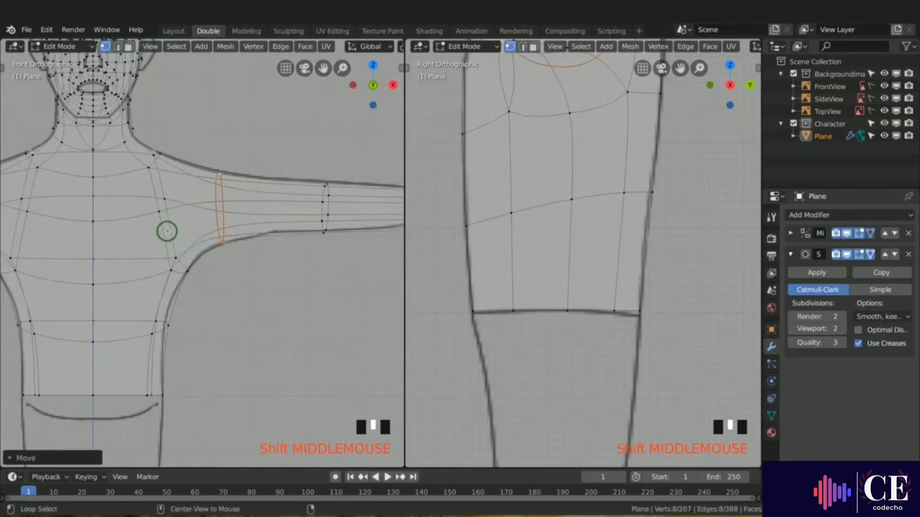
pyautogui.keyDown('alt'); pyautogui.click(169, 229); pyautogui.keyUp('alt')
pyautogui.keyDown('alt'); pyautogui.keyDown('shift'); pyautogui.click(171, 227); pyautogui.keyUp('shift'); pyautogui.keyUp('alt')
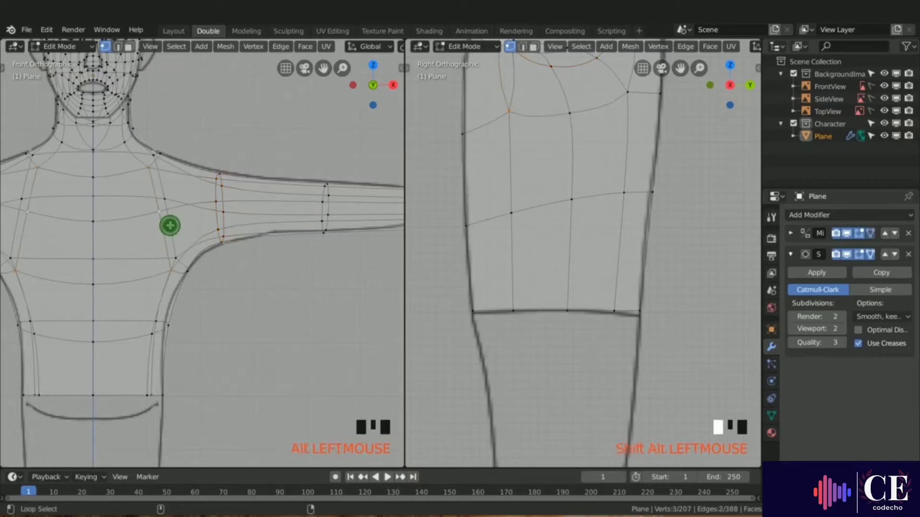
pyautogui.keyDown('shift'); pyautogui.click(187, 271); pyautogui.keyUp('shift')
pyautogui.keyDown('shift'); pyautogui.click(162, 154); pyautogui.keyUp('shift')
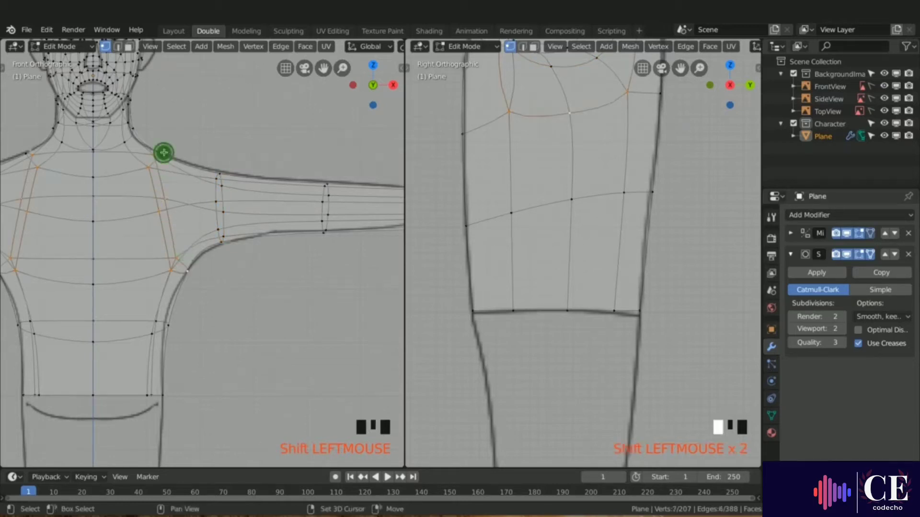
pyautogui.press('KP_7')
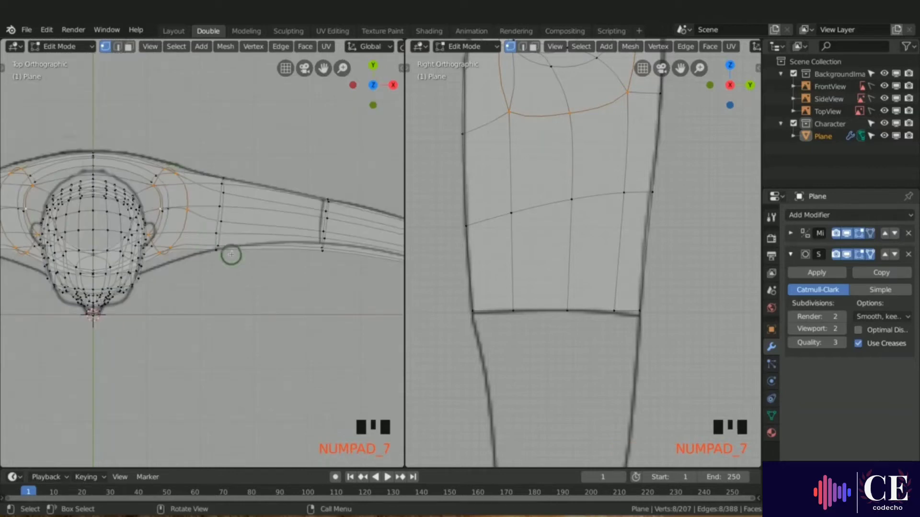
pyautogui.press('s')
pyautogui.press('y')
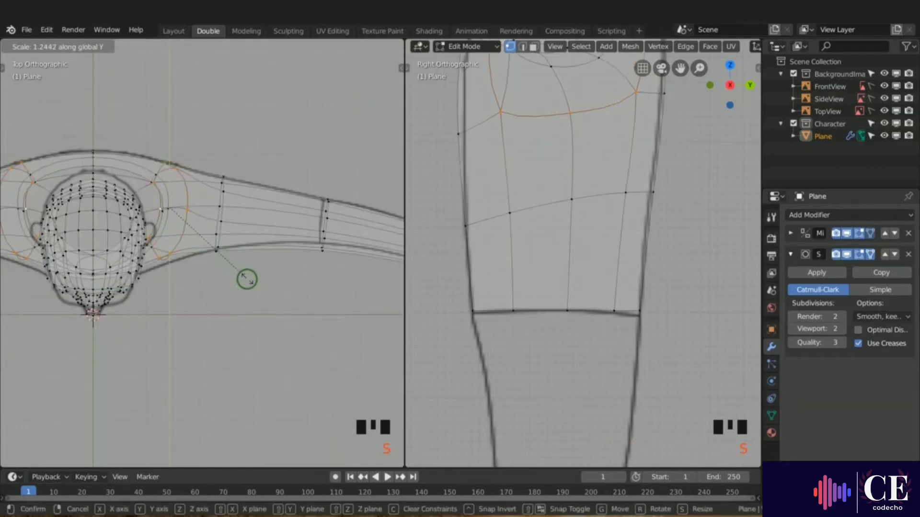
pyautogui.click(254, 286)
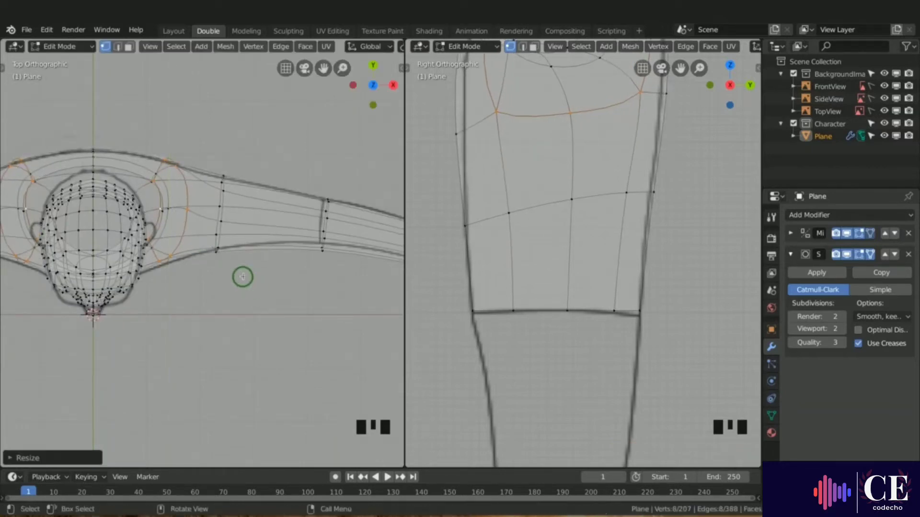
pyautogui.press('g')
pyautogui.press('Escape')
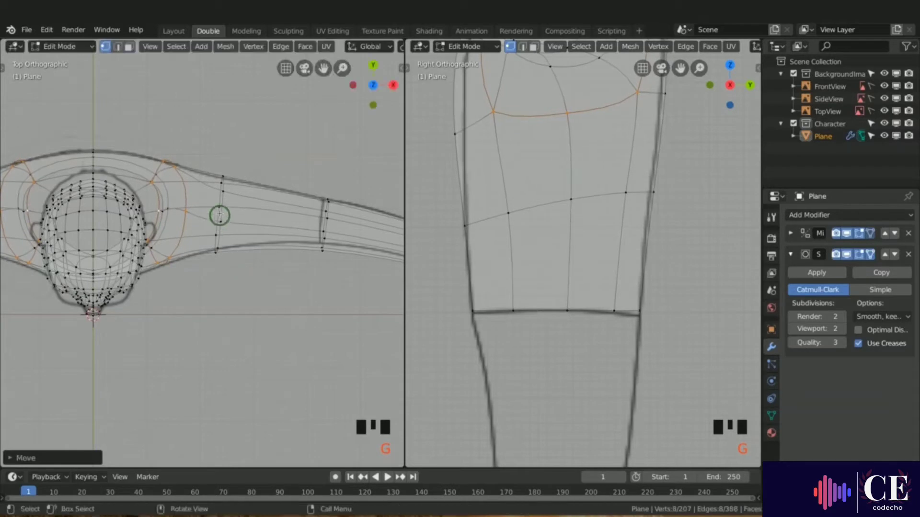
# Narrow the upper-arm loop along Y to about 0.93 to fit the top reference outline.
pyautogui.keyDown('alt'); pyautogui.click(219, 210); pyautogui.keyUp('alt')
pyautogui.press('s')
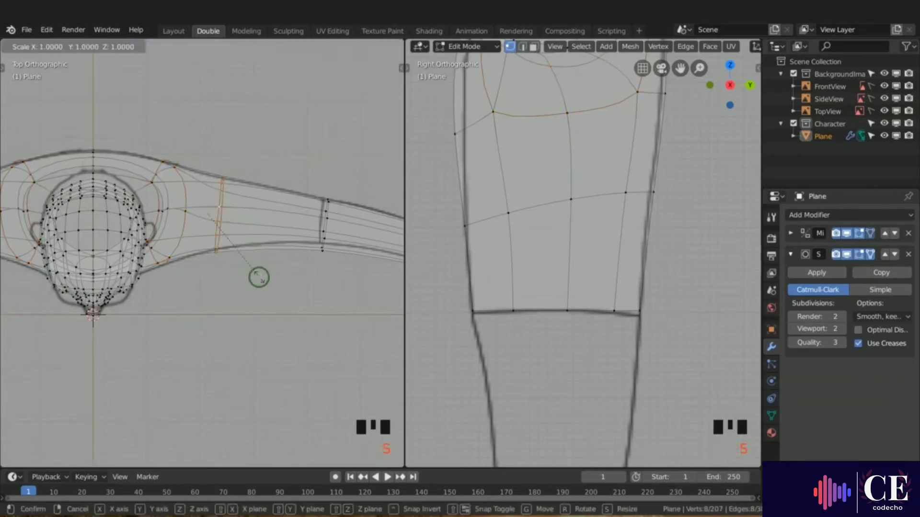
pyautogui.press('y')
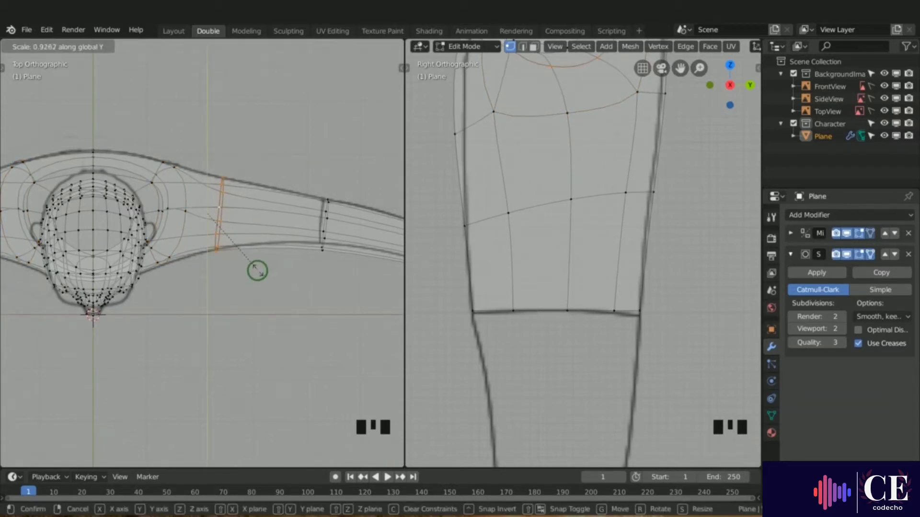
pyautogui.click(258, 268)
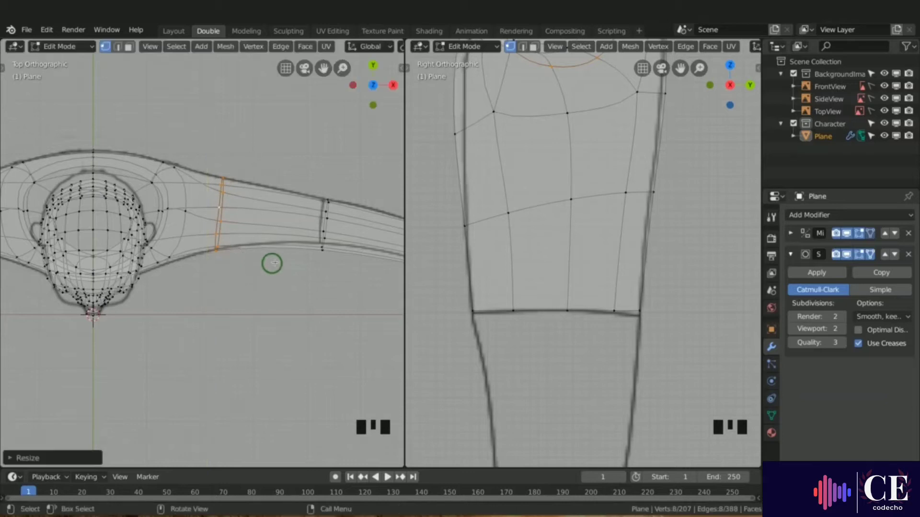
# Shrink the elbow loop along Y and move it onto the elbow line of the top reference.
pyautogui.keyDown('alt'); pyautogui.click(323, 221); pyautogui.keyUp('alt')
pyautogui.press('s')
pyautogui.press('y')
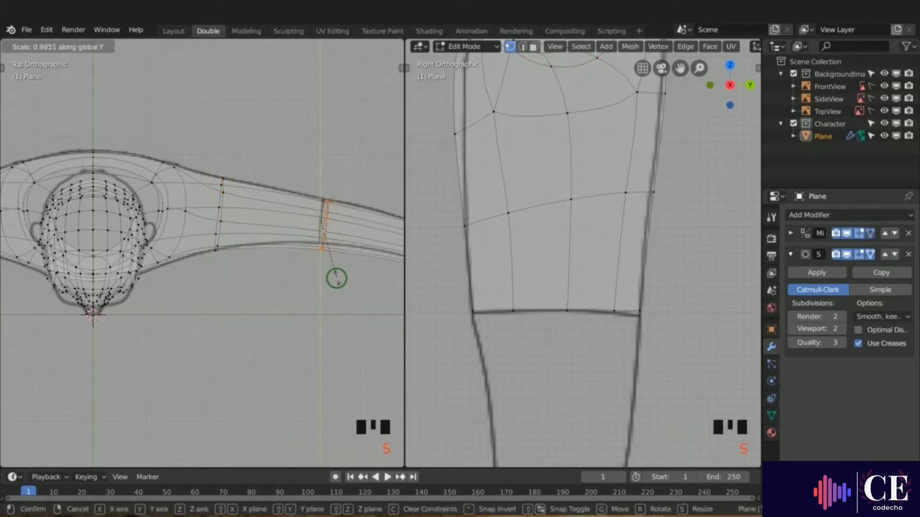
pyautogui.click(336, 271)
pyautogui.press('g')
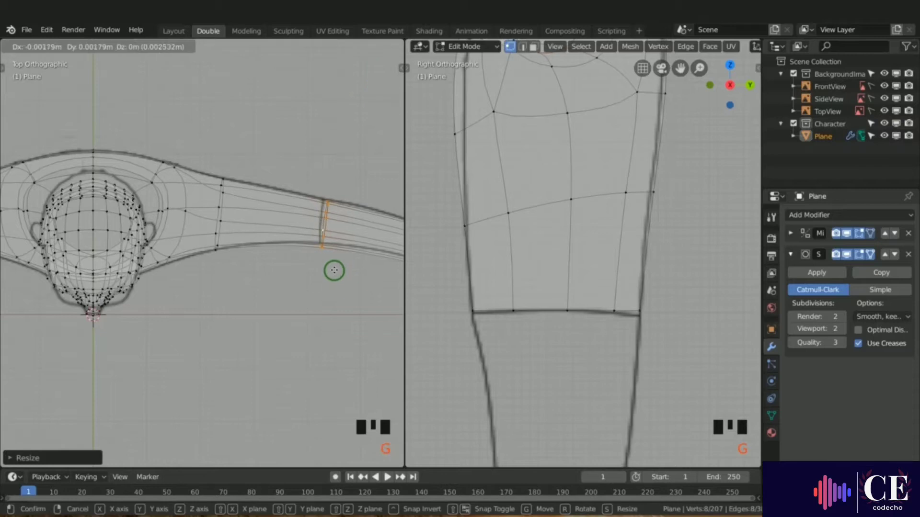
pyautogui.click(328, 265)
# Flatten the wrist loop along Z and move it up and inward to fit the front reference outline.
pyautogui.scroll(-2, 220, 256)
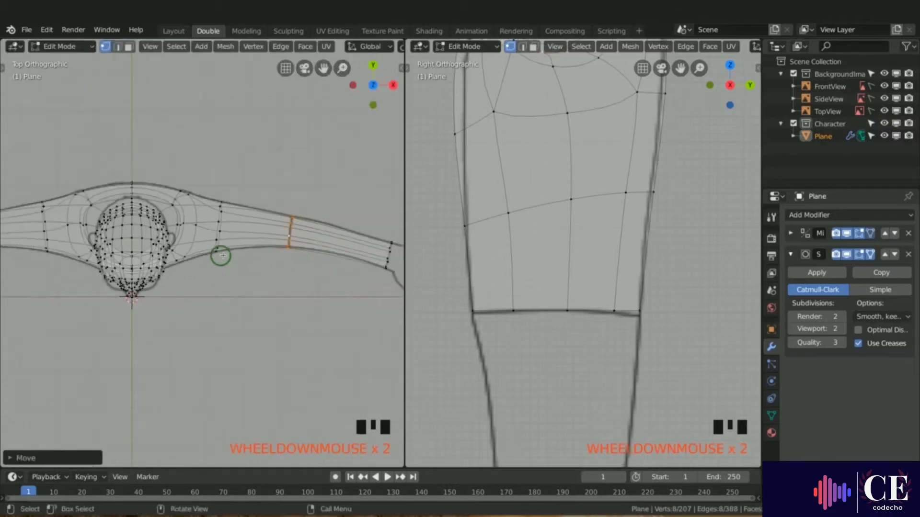
pyautogui.keyDown('shift'); pyautogui.moveTo(296, 257); pyautogui.dragTo(211, 237, button='middle'); pyautogui.keyUp('shift')
pyautogui.scroll(2, 297, 225)
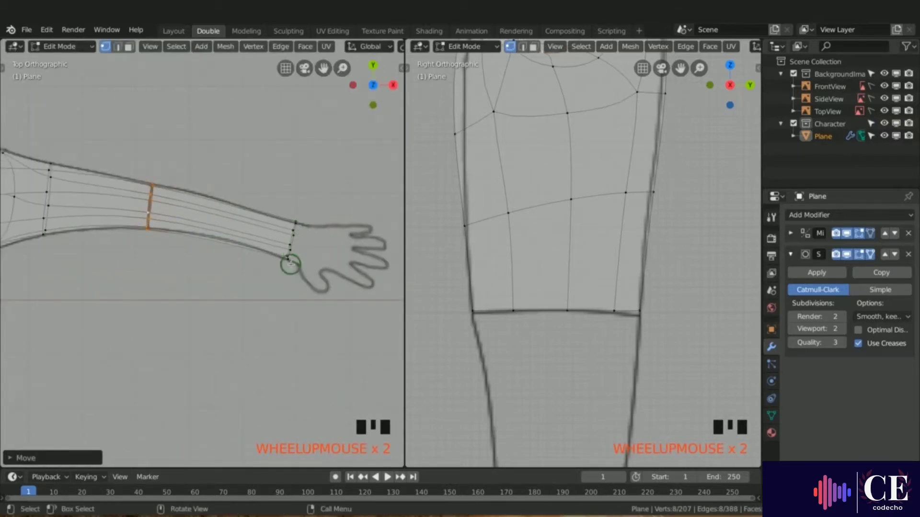
pyautogui.scroll(-2, 304, 249)
pyautogui.keyDown('shift'); pyautogui.moveTo(244, 271); pyautogui.dragTo(243, 220, button='middle'); pyautogui.keyUp('shift')
pyautogui.press('KP_1')
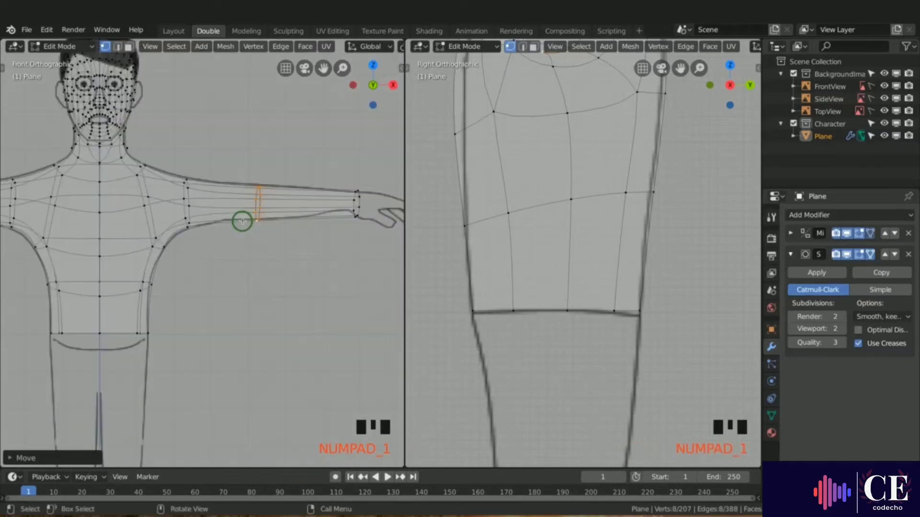
pyautogui.keyDown('alt'); pyautogui.click(360, 201); pyautogui.keyUp('alt')
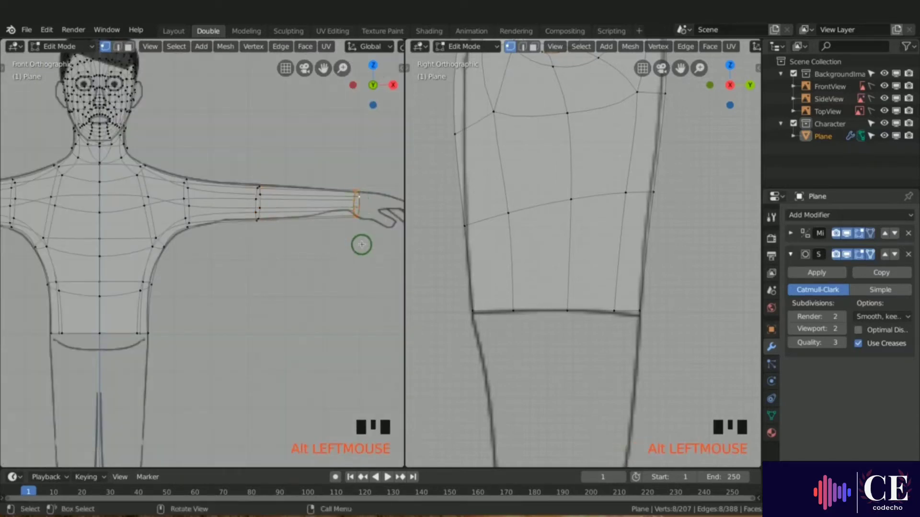
pyautogui.press('s')
pyautogui.press('z')
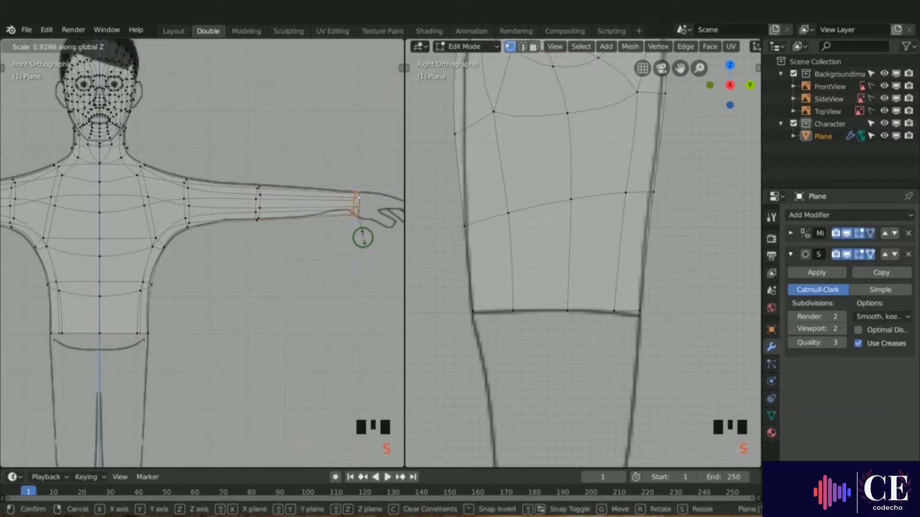
pyautogui.click(363, 233)
pyautogui.press('g')
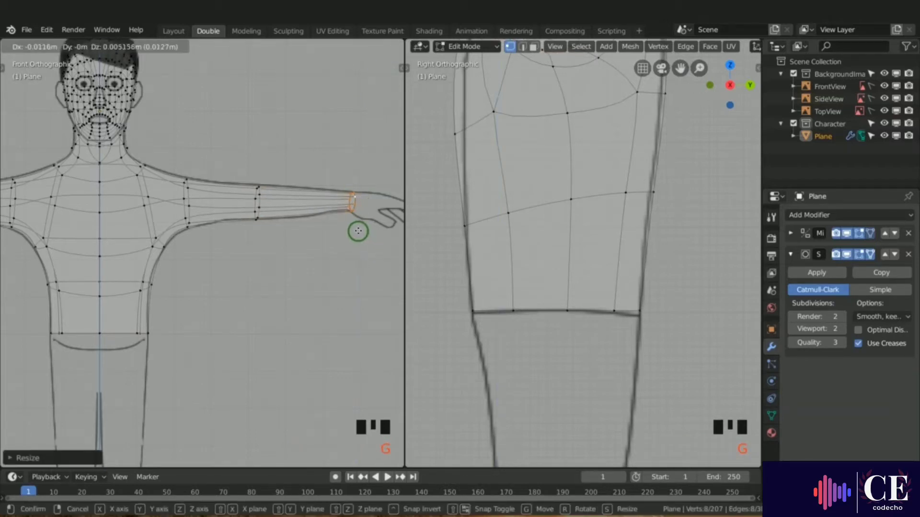
pyautogui.click(356, 226)
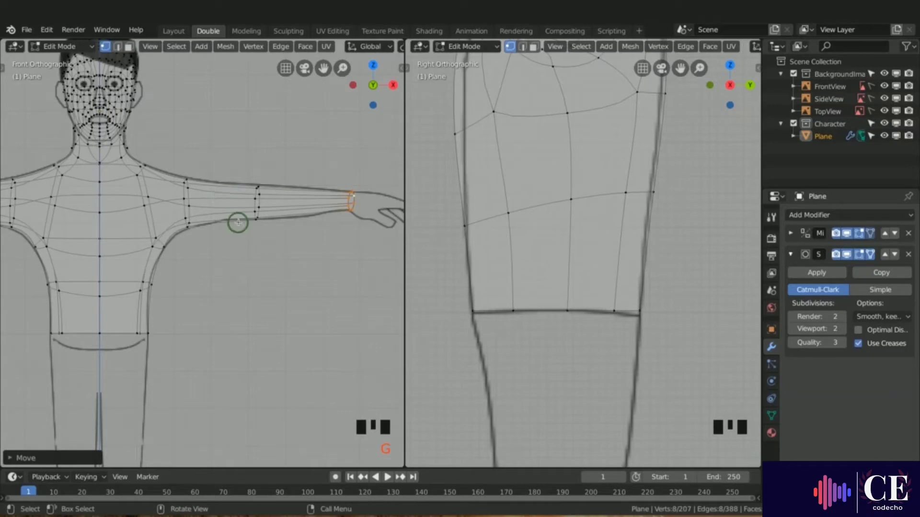
# Switch to solid shading and examine the torso and arms from several angles, including the top view.
pyautogui.press('z')
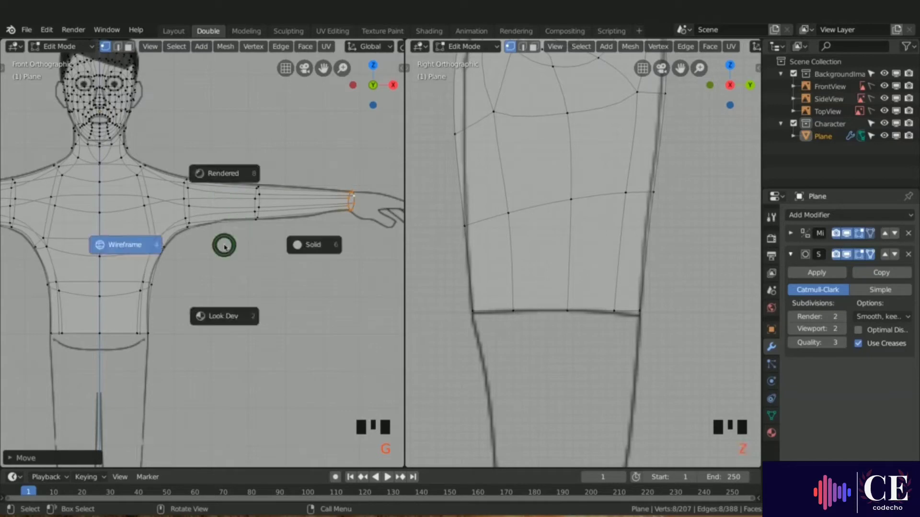
pyautogui.click(312, 245)
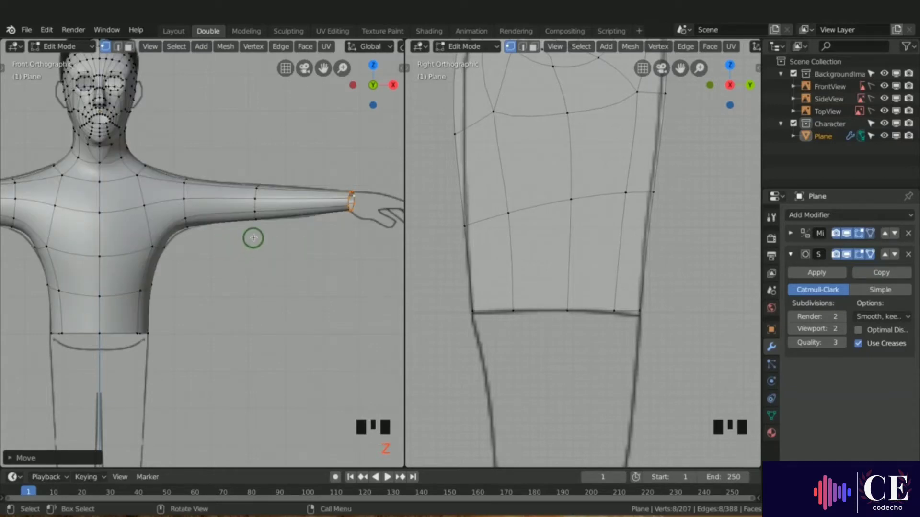
pyautogui.keyDown('ctrl'); pyautogui.moveTo(258, 237); pyautogui.dragTo(308, 294, button='middle'); pyautogui.keyUp('ctrl')
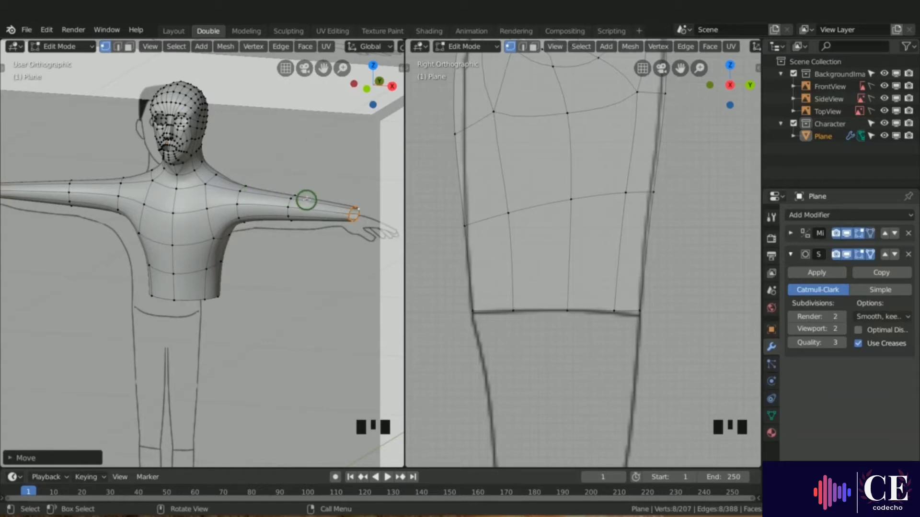
pyautogui.press('KP_7')
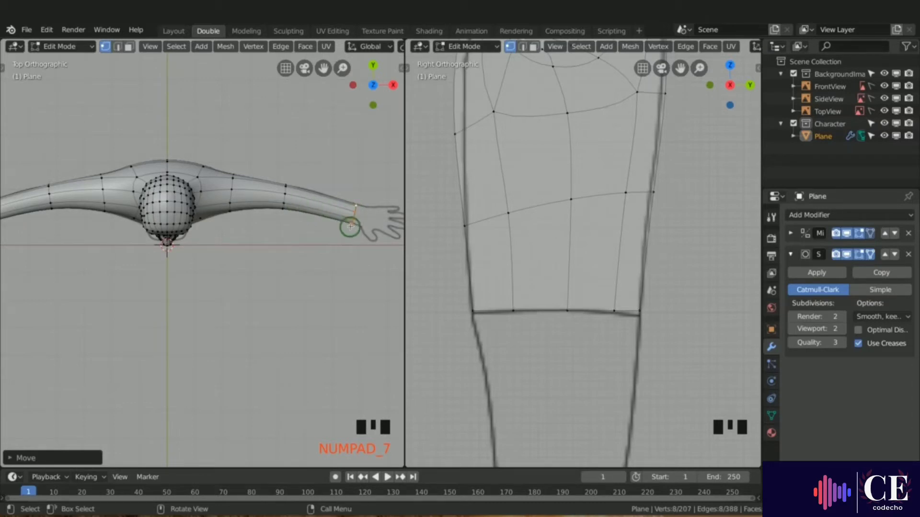
pyautogui.moveTo(291, 242); pyautogui.dragTo(271, 140, button='middle')
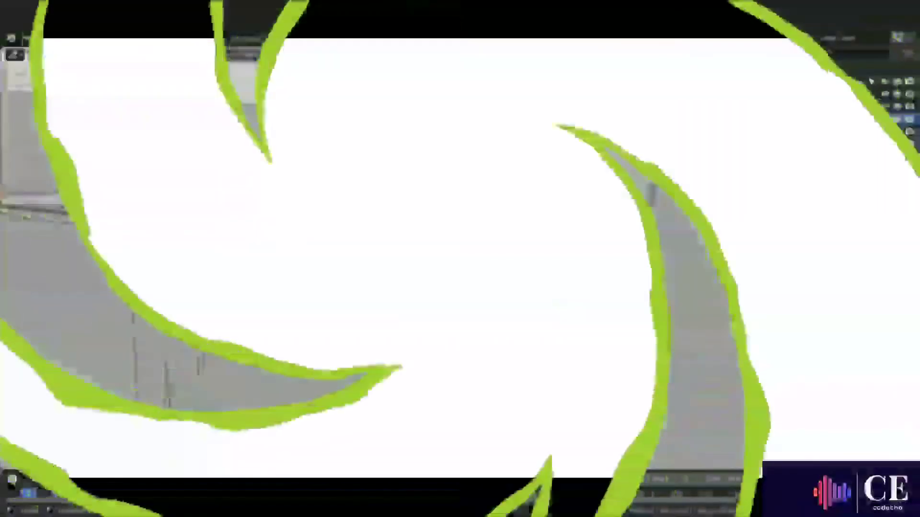
# Set one viewport to the front view and the other to a top view that shows the hand reference.
pyautogui.press('KP_1')
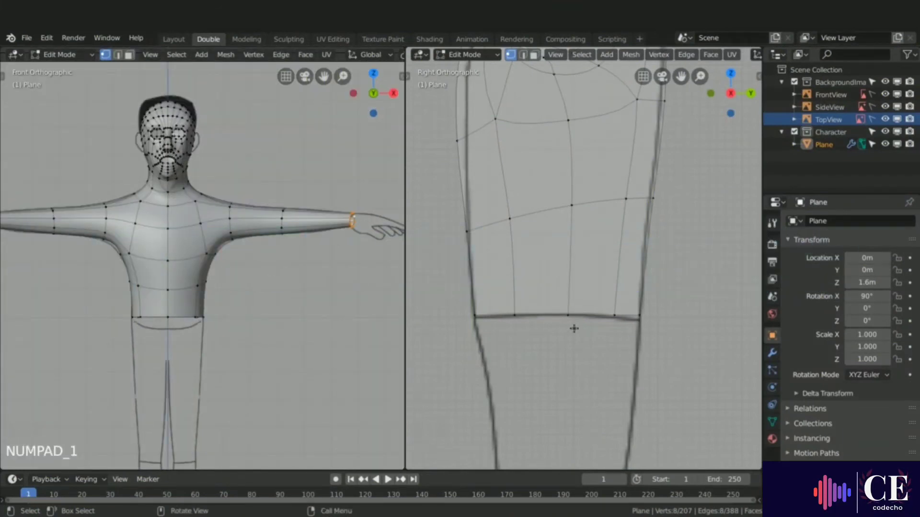
pyautogui.press('KP_7')
pyautogui.scroll(-2, 620, 331)
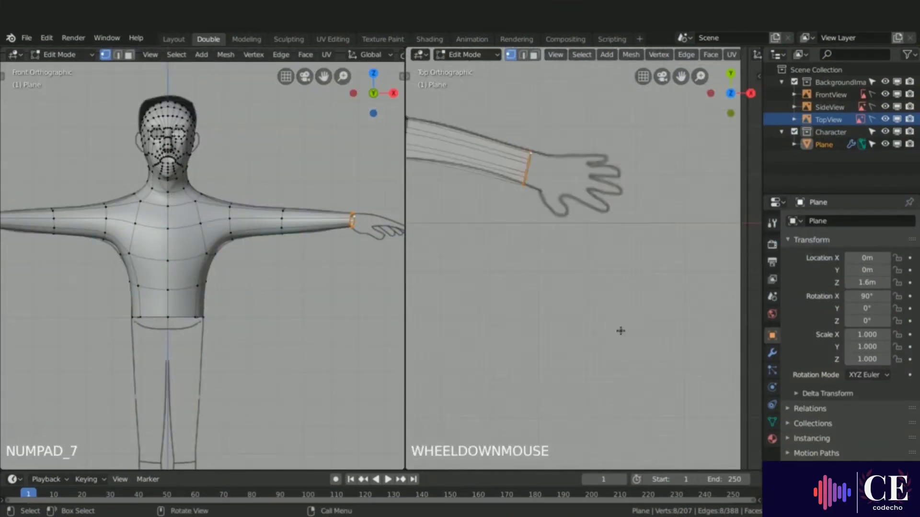
# Select the open wrist edge loop and snap the 3D cursor to its centre.
pyautogui.scroll(3, 518, 143)
pyautogui.scroll(4, 517, 144)
pyautogui.scroll(-2, 534, 150)
pyautogui.keyDown('shift'); pyautogui.moveTo(567, 167); pyautogui.dragTo(540, 205, button='middle'); pyautogui.keyUp('shift')
pyautogui.keyDown('shift'); pyautogui.moveTo(342, 239); pyautogui.dragTo(219, 254, button='middle'); pyautogui.keyUp('shift')
pyautogui.scroll(4, 224, 251)
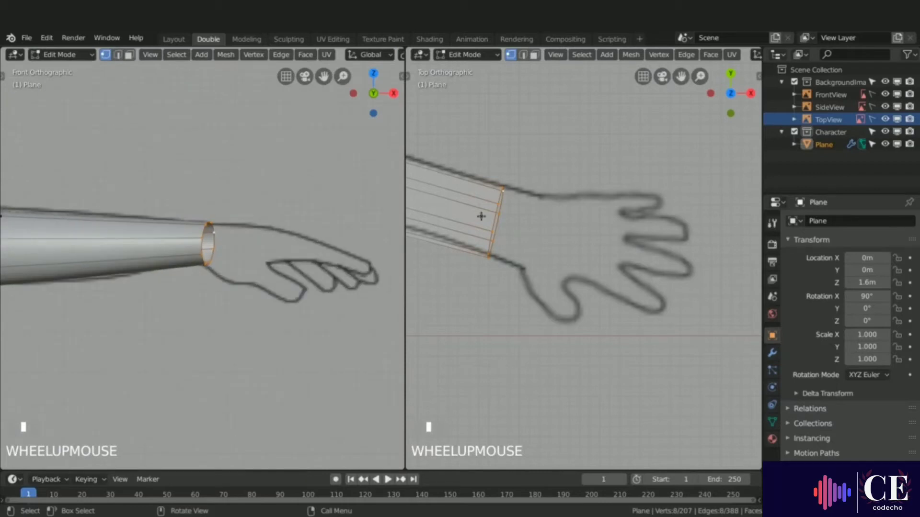
pyautogui.keyDown('alt'); pyautogui.click(494, 209); pyautogui.keyUp('alt')
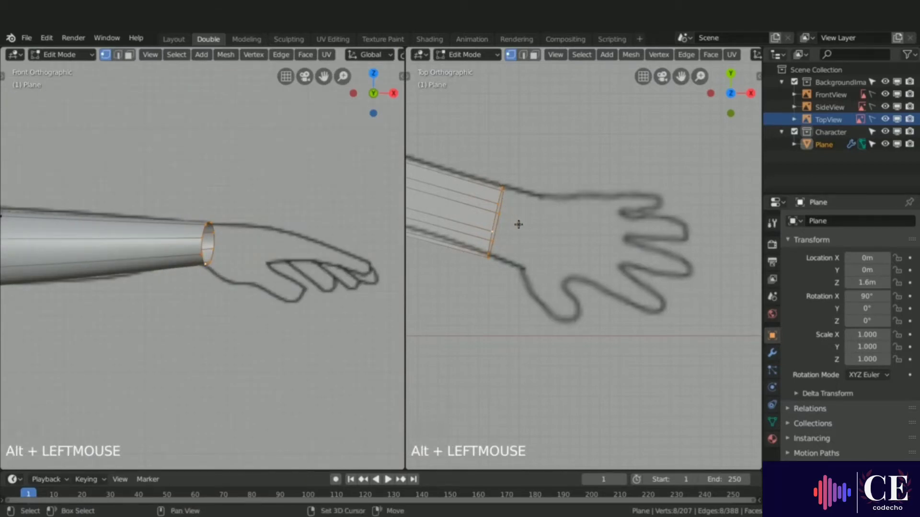
pyautogui.hotkey('shift', 's')
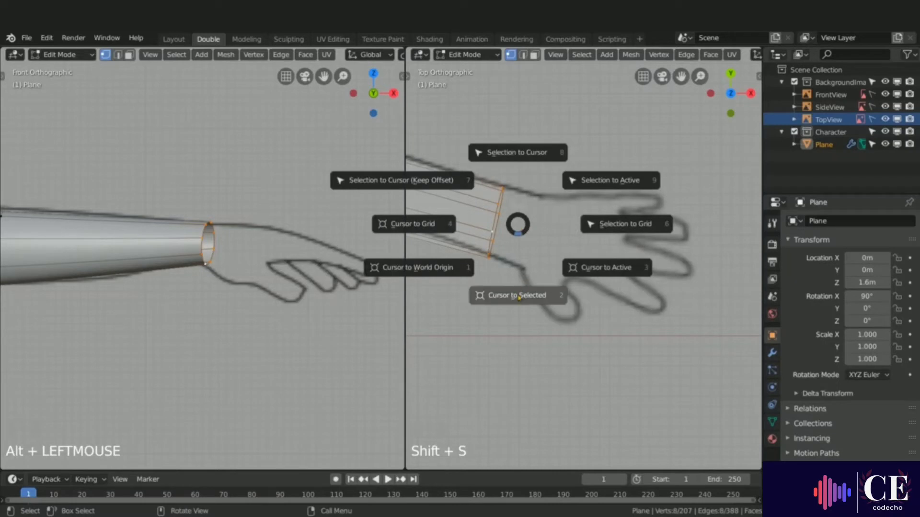
pyautogui.click(519, 296)
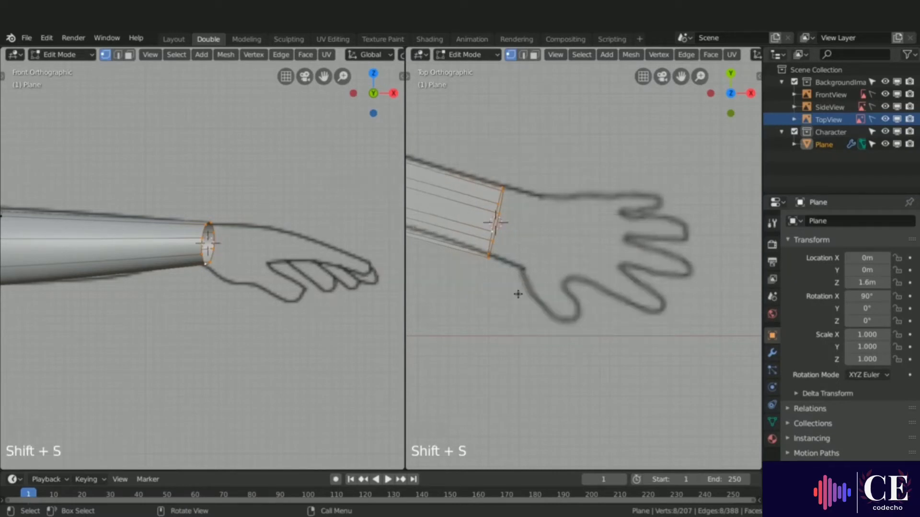
# Add a mesh circle at the 3D cursor with 8 vertices and a radius of about 0.02 m.
pyautogui.hotkey('shift', 'a')
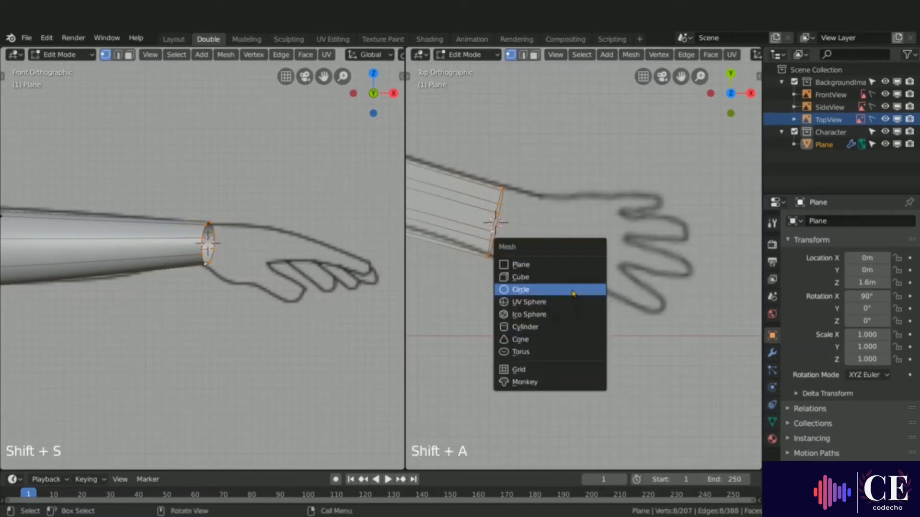
pyautogui.click(526, 290)
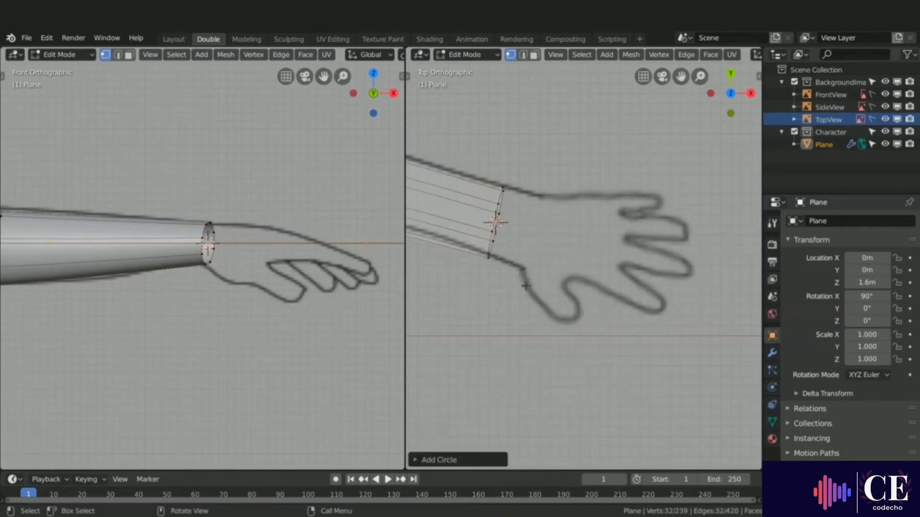
pyautogui.click(416, 460)
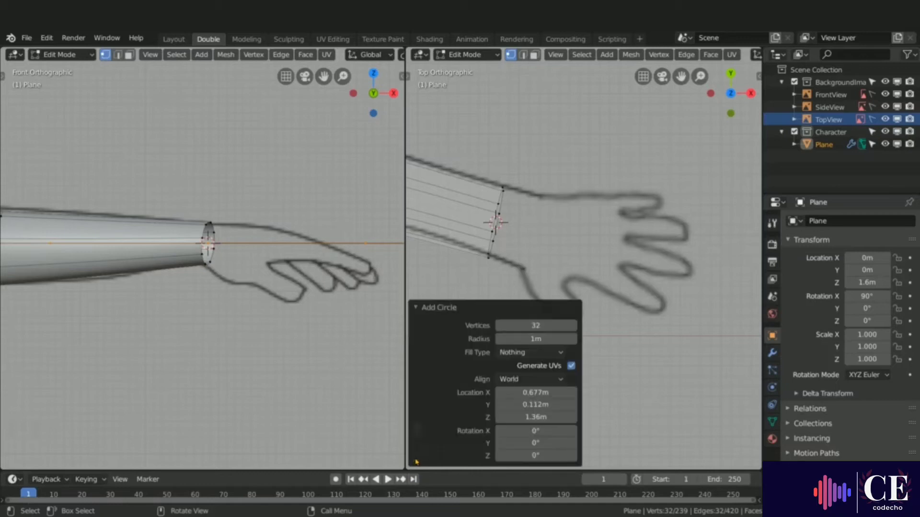
pyautogui.click(542, 328)
pyautogui.write('8')
pyautogui.press('Return')
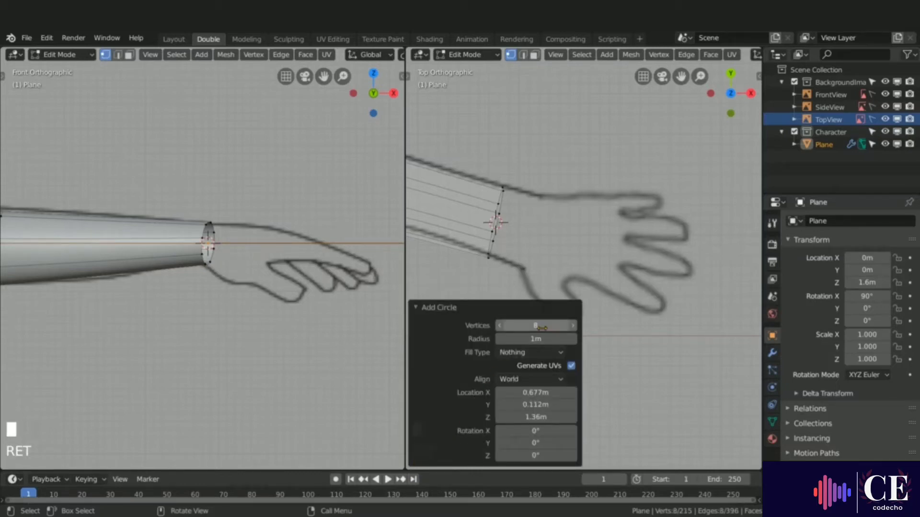
pyautogui.moveTo(549, 341); pyautogui.dragTo(520, 341)
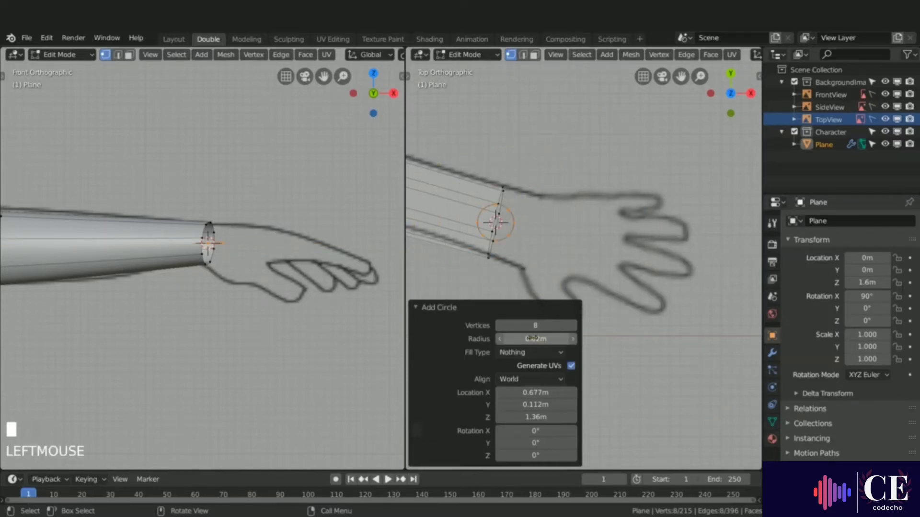
pyautogui.click(415, 308)
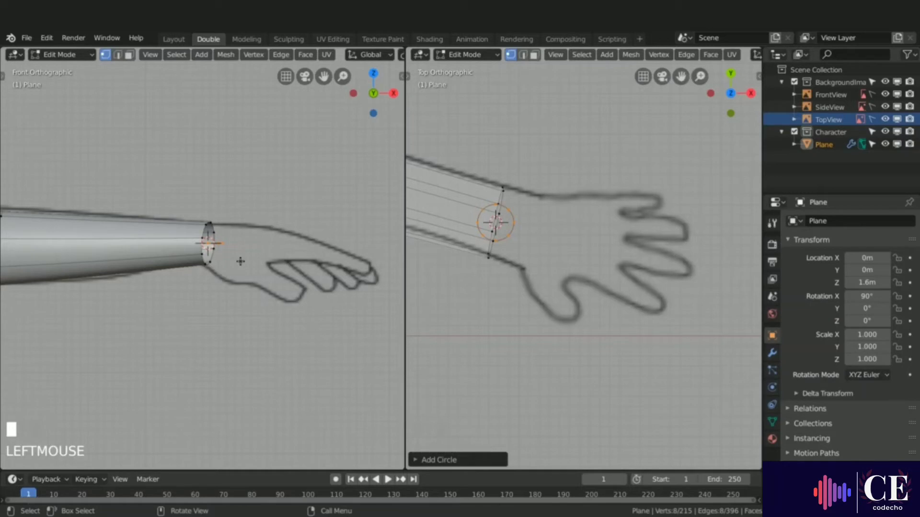
# Rotate the circle 90° in the front view and move it near the index finger's base in the top reference.
pyautogui.write('r90')
pyautogui.press('Return')
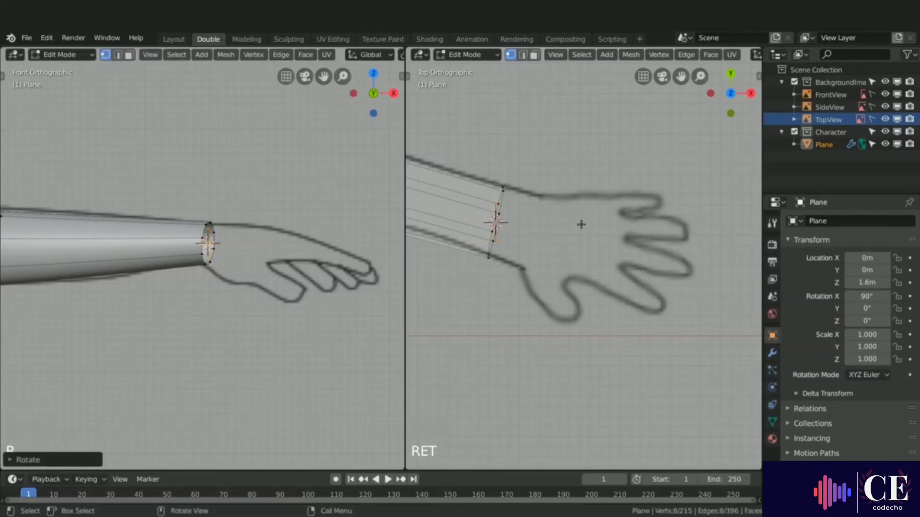
pyautogui.press('g')
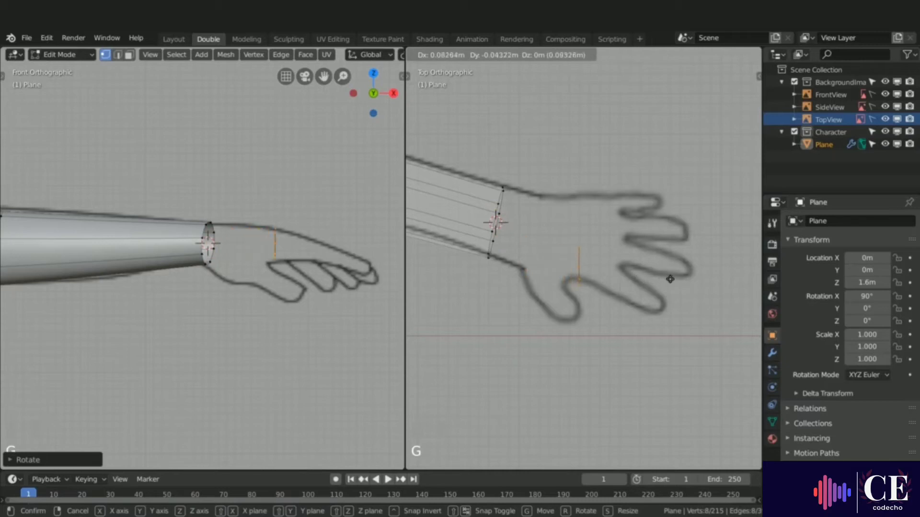
pyautogui.click(690, 285)
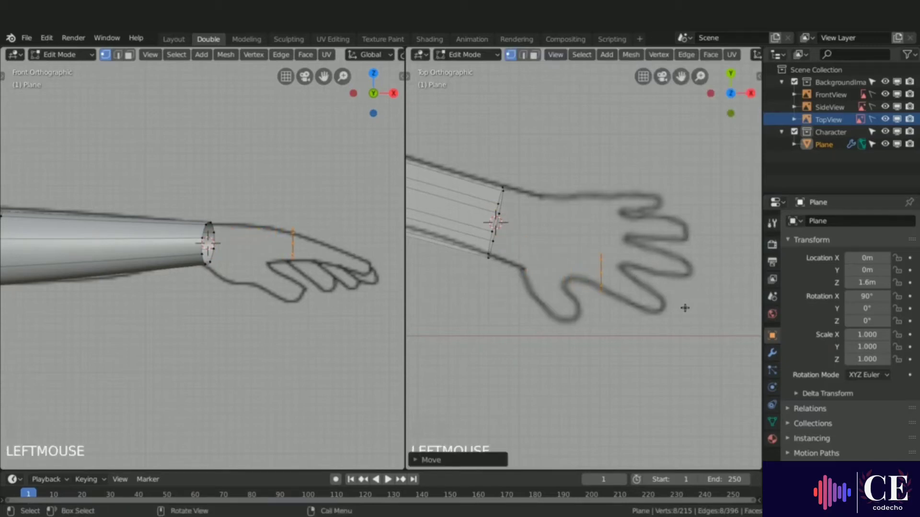
# Scale the circle to about 0.8, rotate it about 22° in the top view and align it across the index finger's base.
pyautogui.press('s')
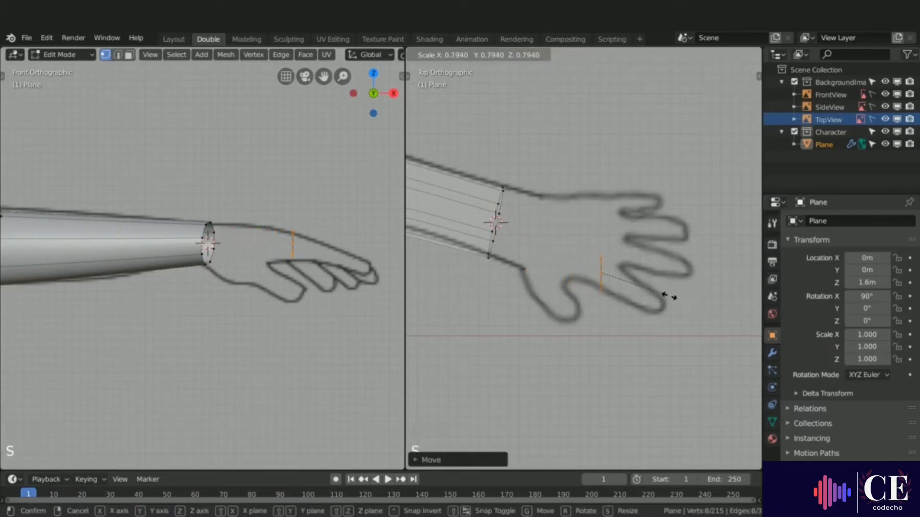
pyautogui.click(664, 294)
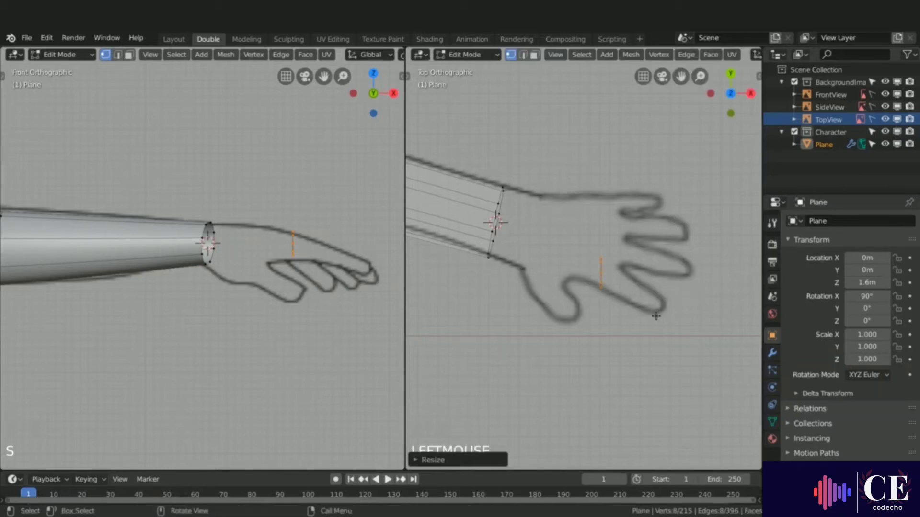
pyautogui.press('g')
pyautogui.click(668, 334)
pyautogui.press('r')
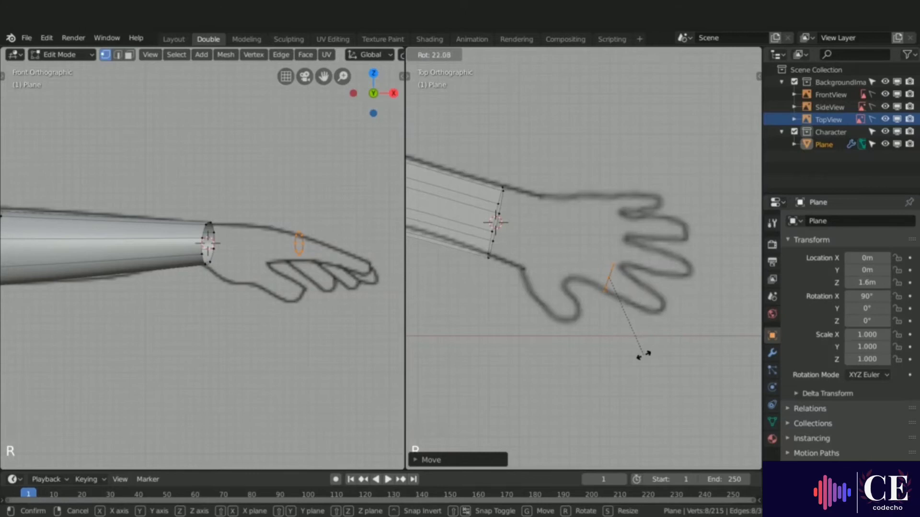
pyautogui.click(641, 356)
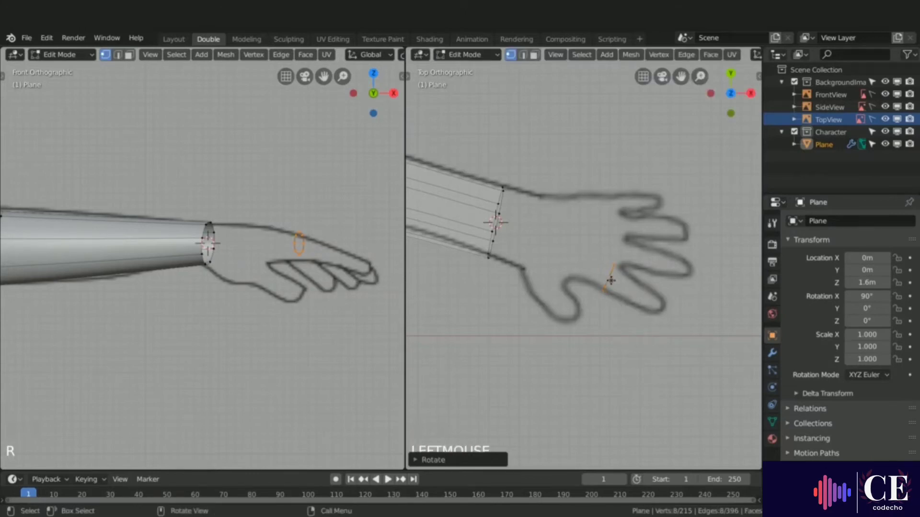
pyautogui.press('g')
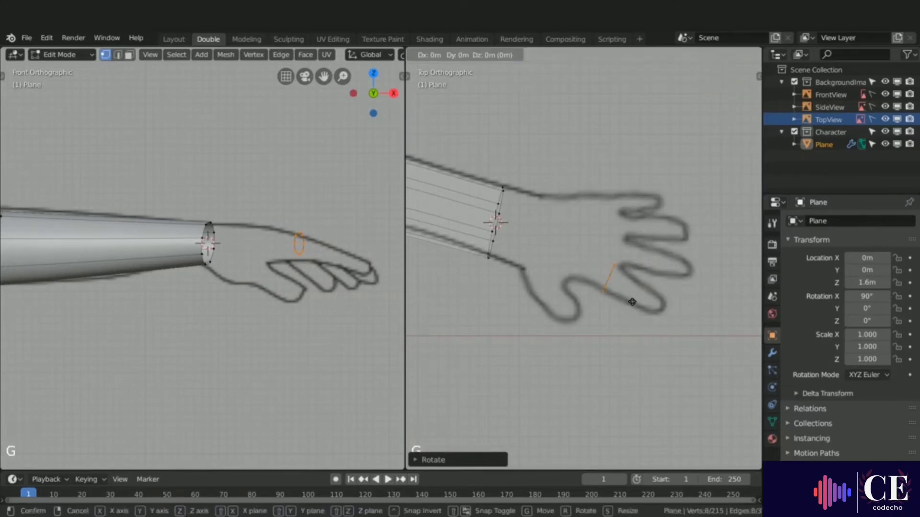
pyautogui.click(635, 304)
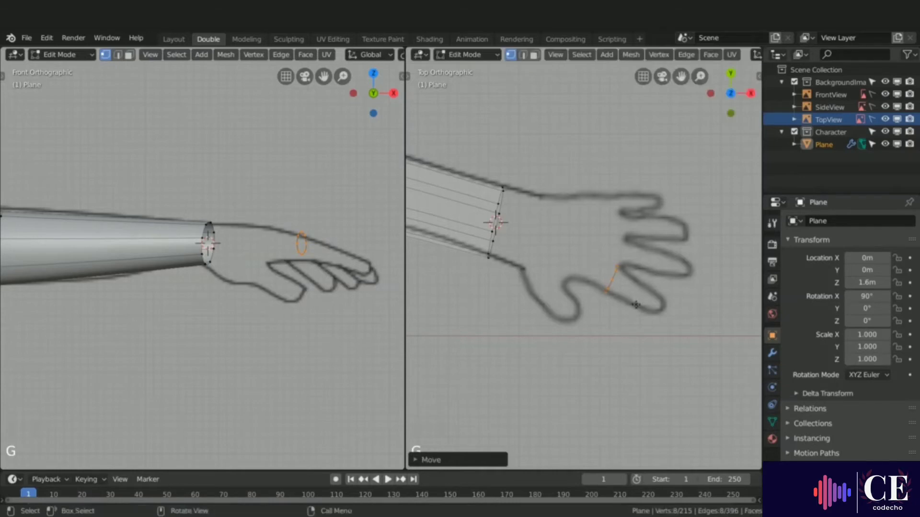
# Extrude the circle along the index finger to its tip and add one edge loop slid toward the tip.
pyautogui.press('e')
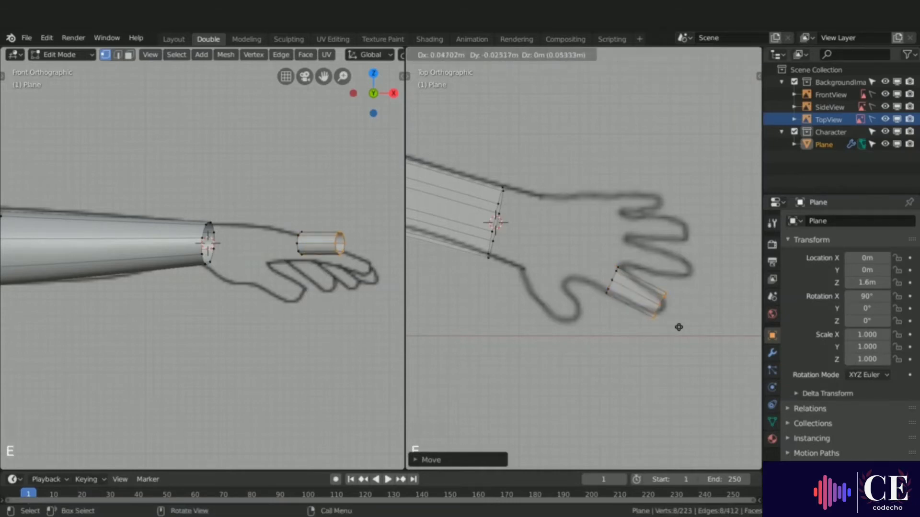
pyautogui.click(683, 330)
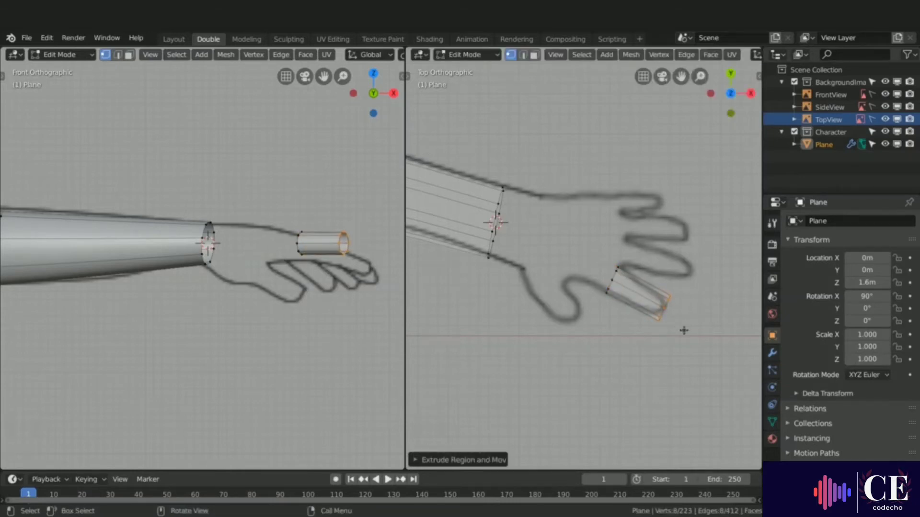
pyautogui.scroll(5, 689, 303)
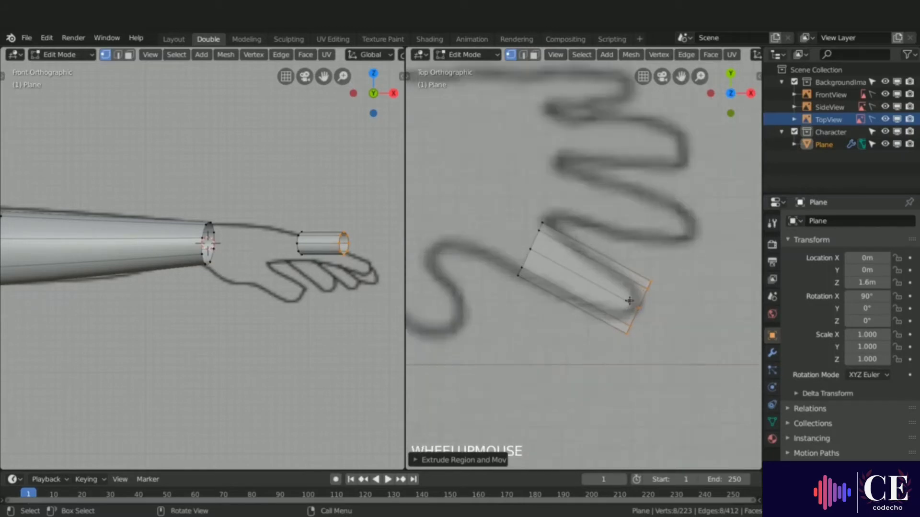
pyautogui.press('ctrl')
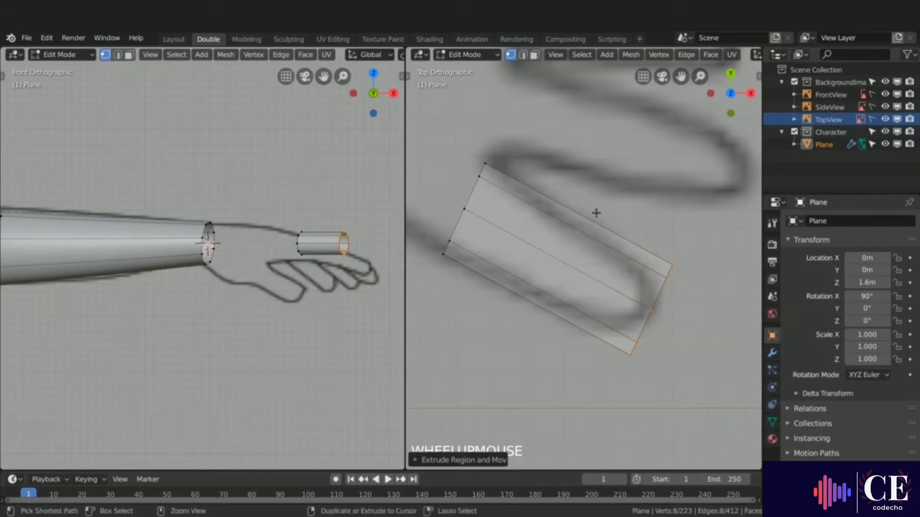
pyautogui.hotkey('ctrl', 'r')
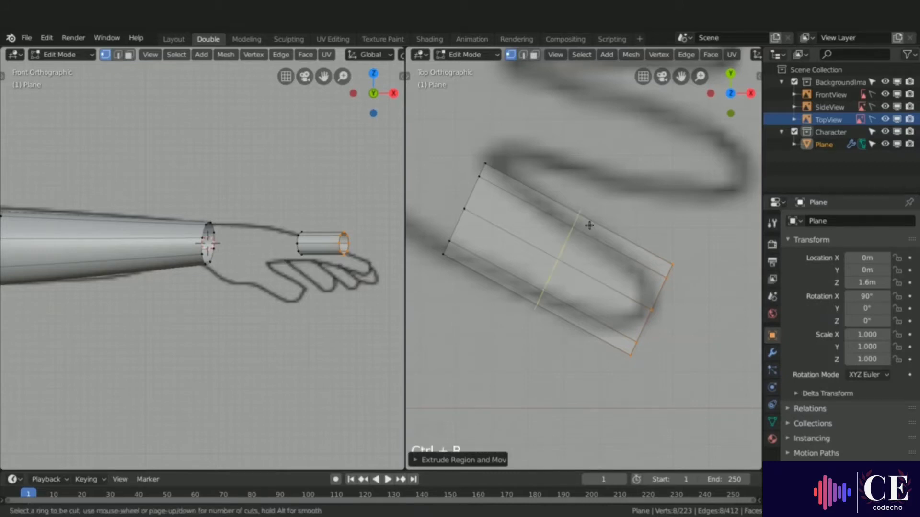
pyautogui.click(589, 225)
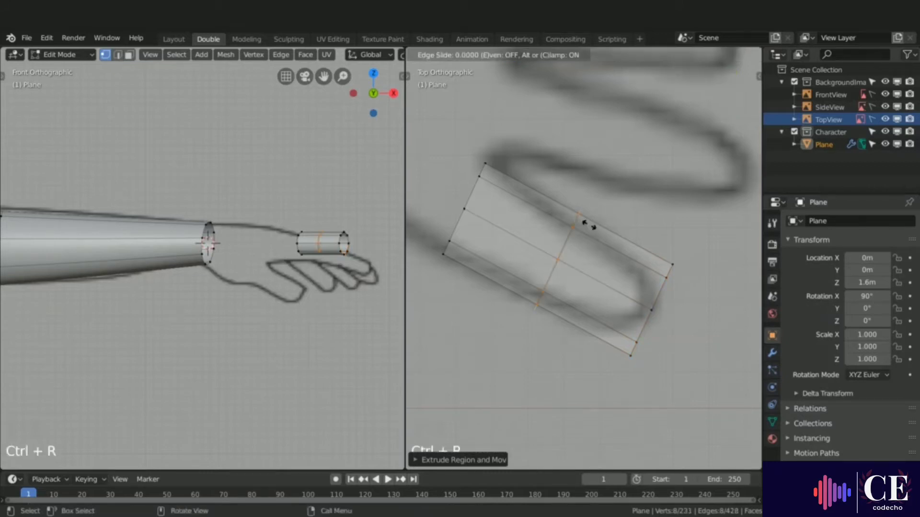
pyautogui.click(637, 259)
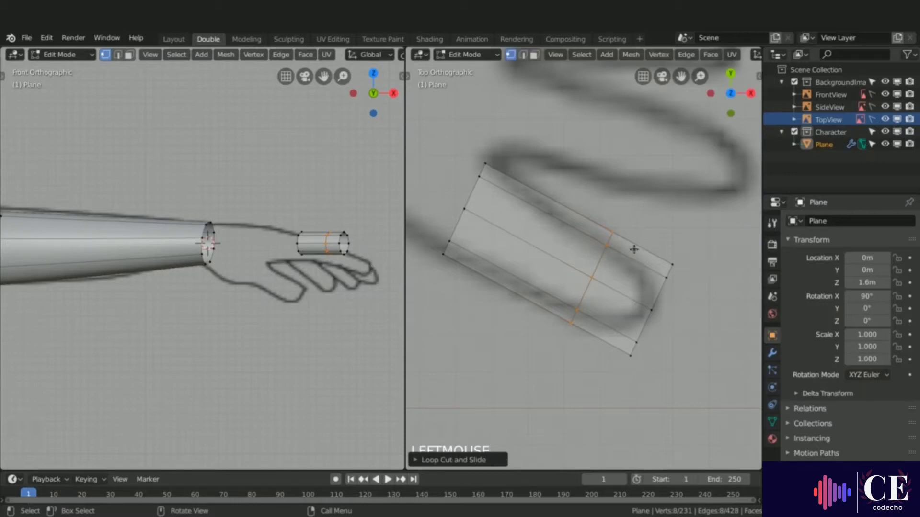
# Switch the top viewport to solid shading and restore vertex selection on the finger.
pyautogui.press('3')
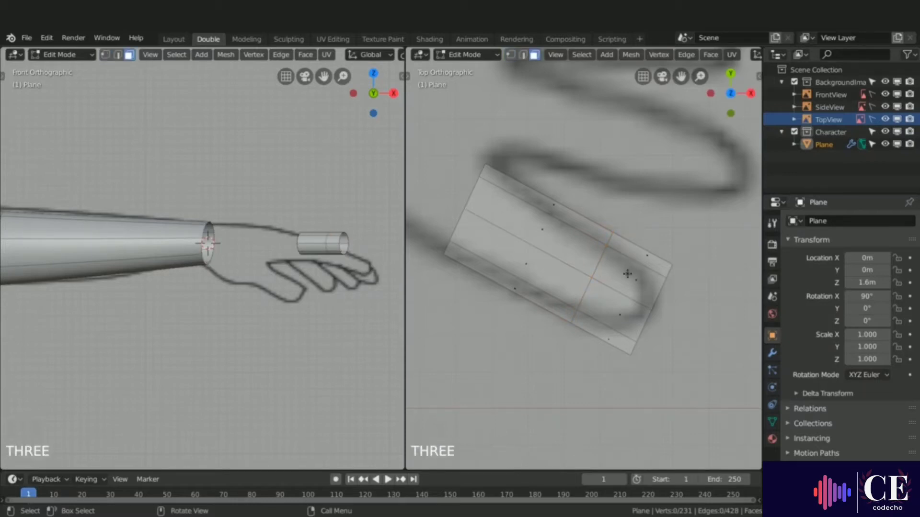
pyautogui.press('z')
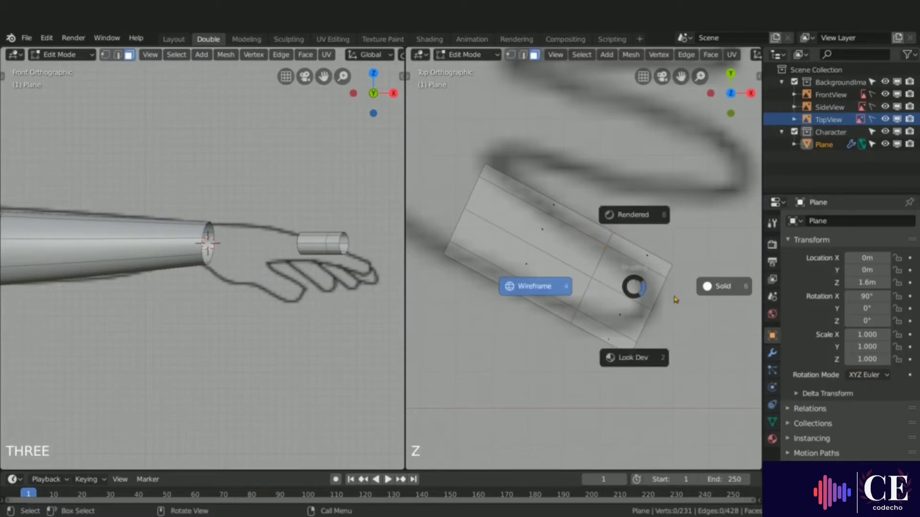
pyautogui.click(724, 289)
pyautogui.hotkey('ctrl', 'z')
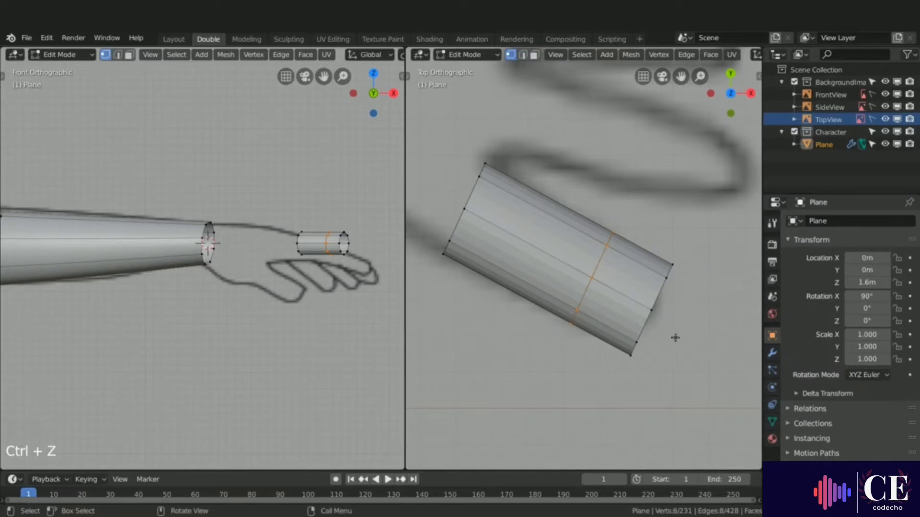
# Join two opposite vertices of the open fingertip with an edge and subdivide that edge.
pyautogui.moveTo(677, 331); pyautogui.dragTo(632, 247, button='middle')
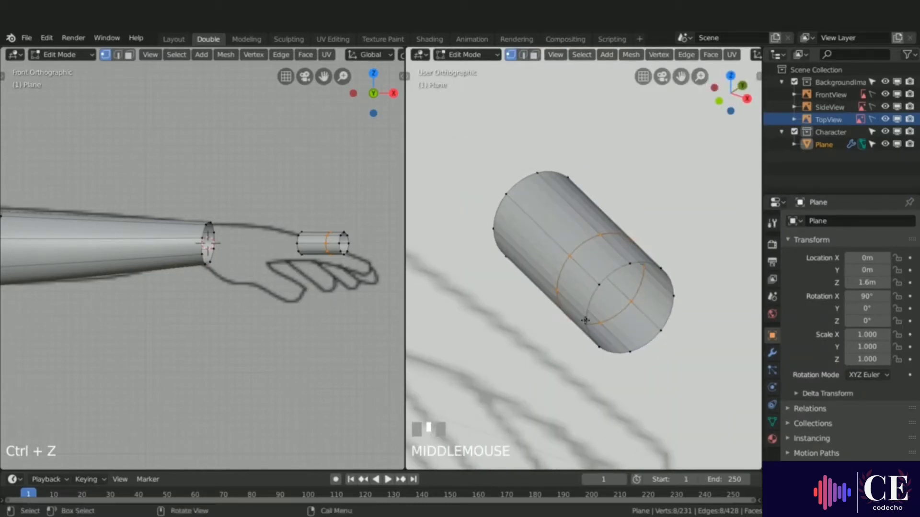
pyautogui.click(586, 320)
pyautogui.keyDown('shift'); pyautogui.click(672, 296); pyautogui.keyUp('shift')
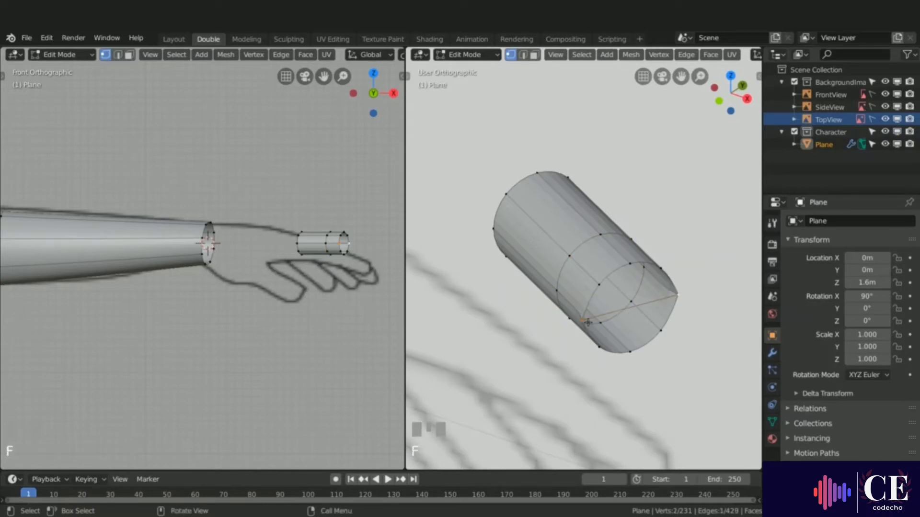
pyautogui.rightClick(594, 218)
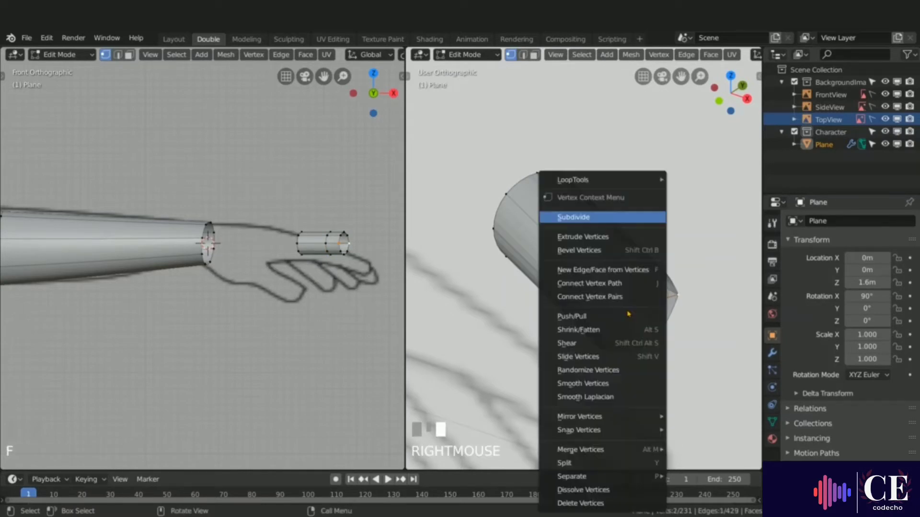
pyautogui.click(579, 219)
# Fill an upper quarter of the fingertip opening with a face from the centre vertex and three rim vertices.
pyautogui.click(628, 308)
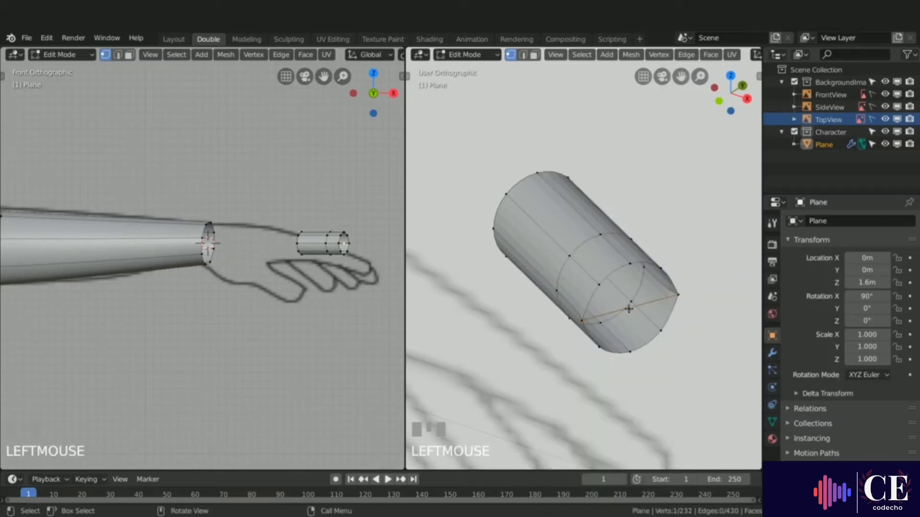
pyautogui.keyDown('shift'); pyautogui.click(632, 264); pyautogui.keyUp('shift')
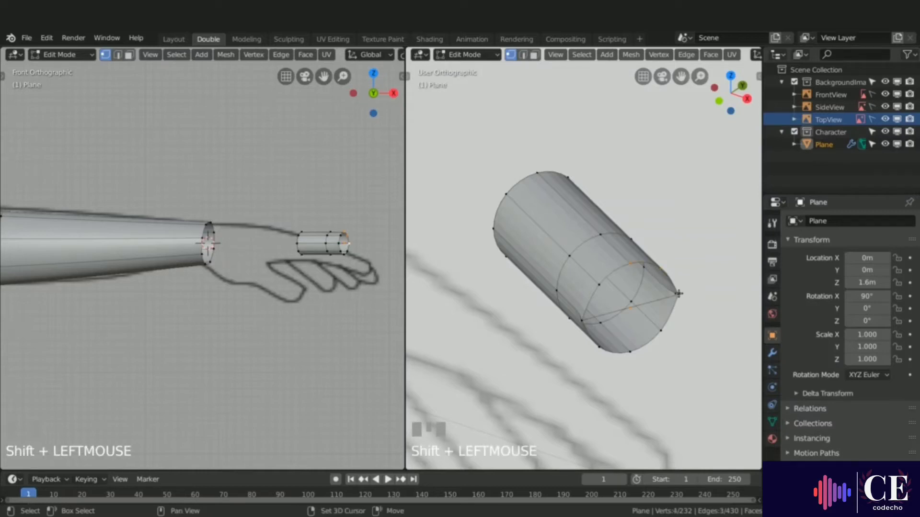
pyautogui.press('f')
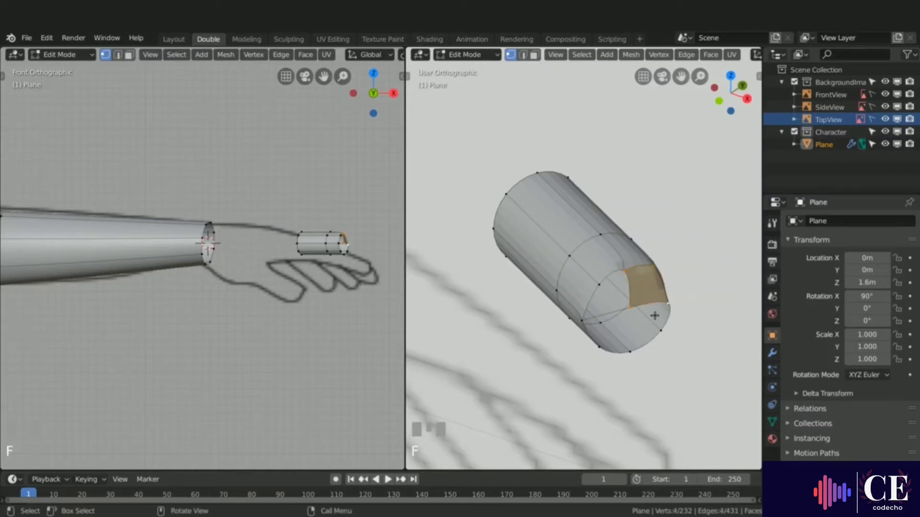
# Fill the remaining three quarters of the fingertip opening with four-sided faces meeting at the centre vertex.
pyautogui.click(628, 313)
pyautogui.keyDown('shift'); pyautogui.click(664, 303); pyautogui.keyUp('shift')
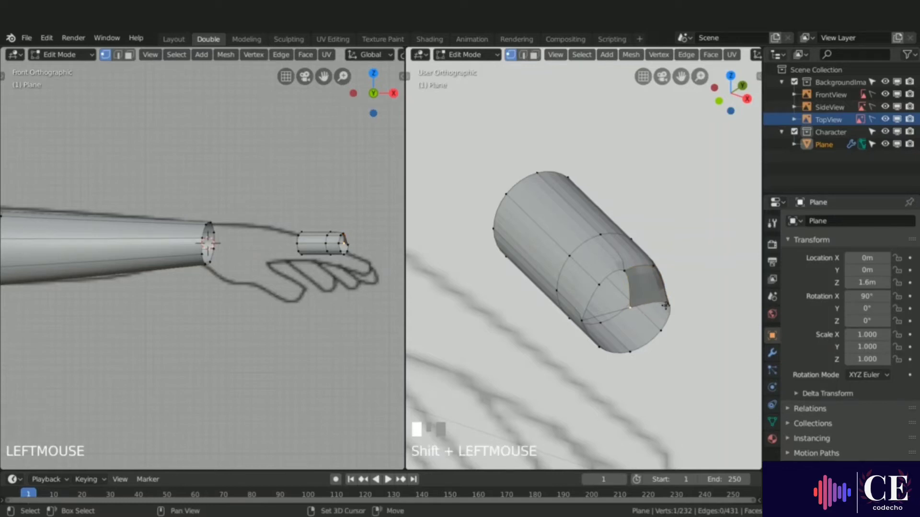
pyautogui.keyDown('shift'); pyautogui.click(632, 353); pyautogui.keyUp('shift')
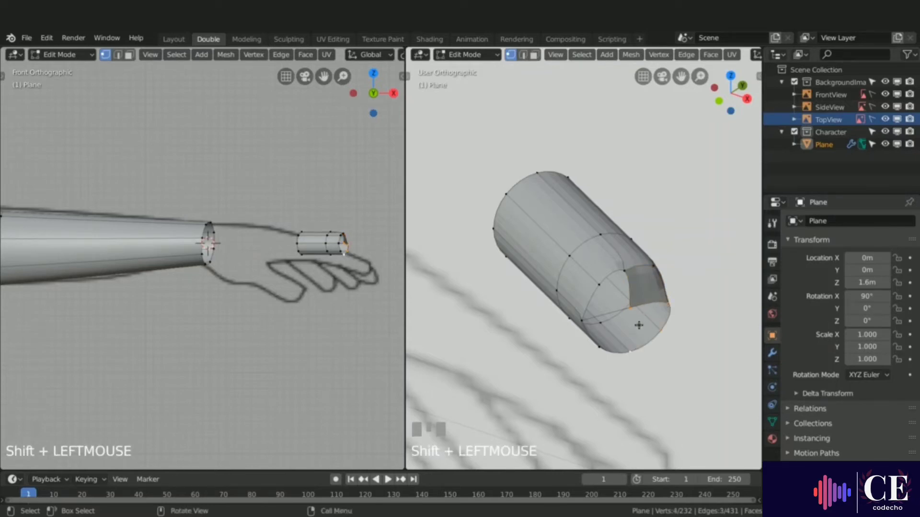
pyautogui.press('f')
pyautogui.click(622, 348)
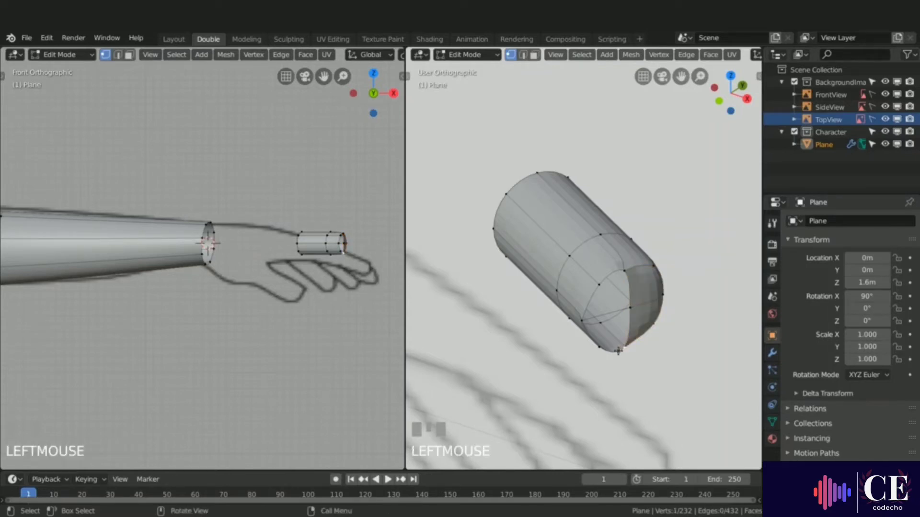
pyautogui.keyDown('shift'); pyautogui.click(581, 316); pyautogui.keyUp('shift')
pyautogui.keyDown('shift'); pyautogui.click(630, 308); pyautogui.keyUp('shift')
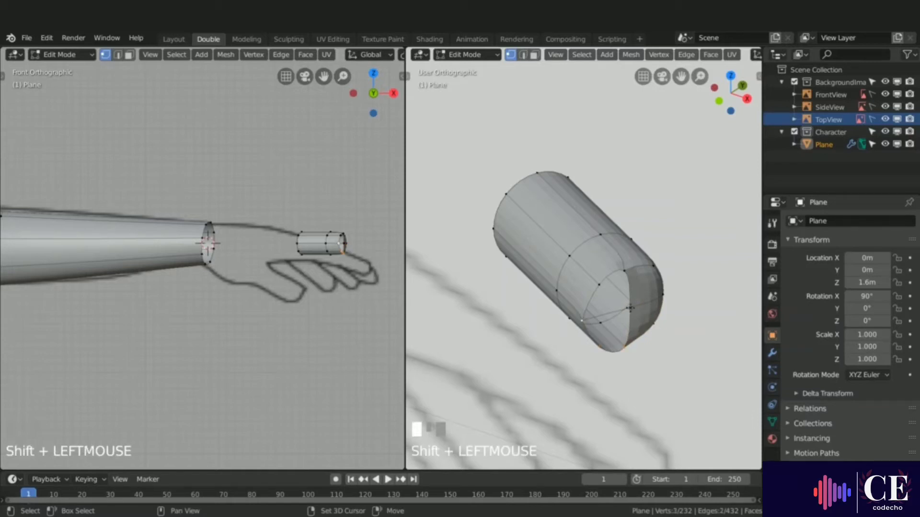
pyautogui.press('f')
pyautogui.click(594, 313)
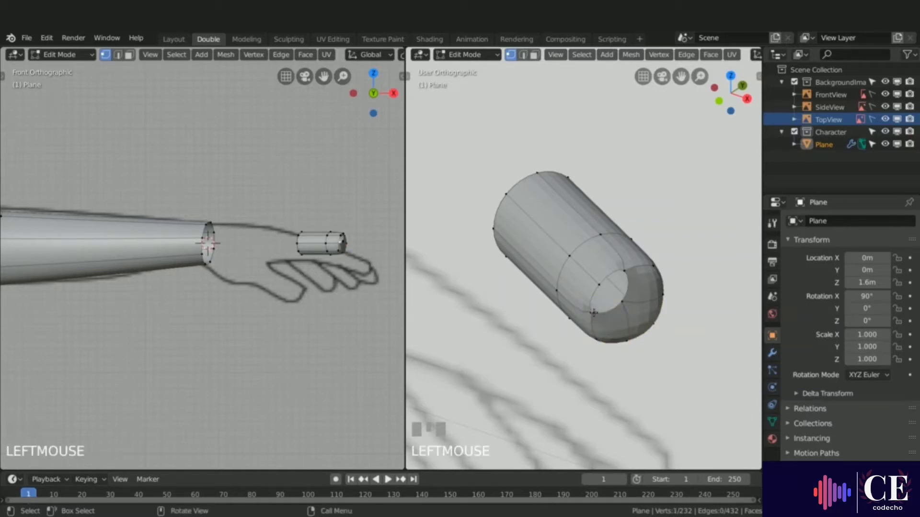
pyautogui.keyDown('alt'); pyautogui.click(605, 312); pyautogui.keyUp('alt')
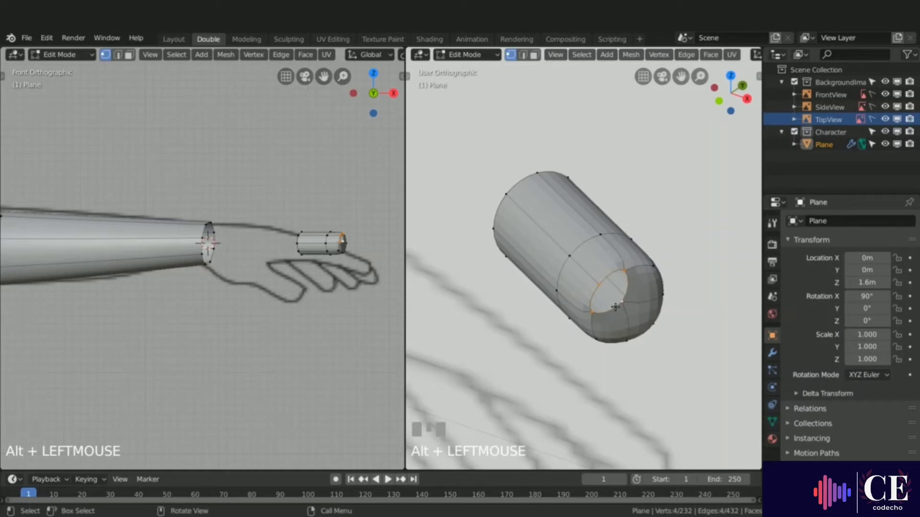
pyautogui.press('f')
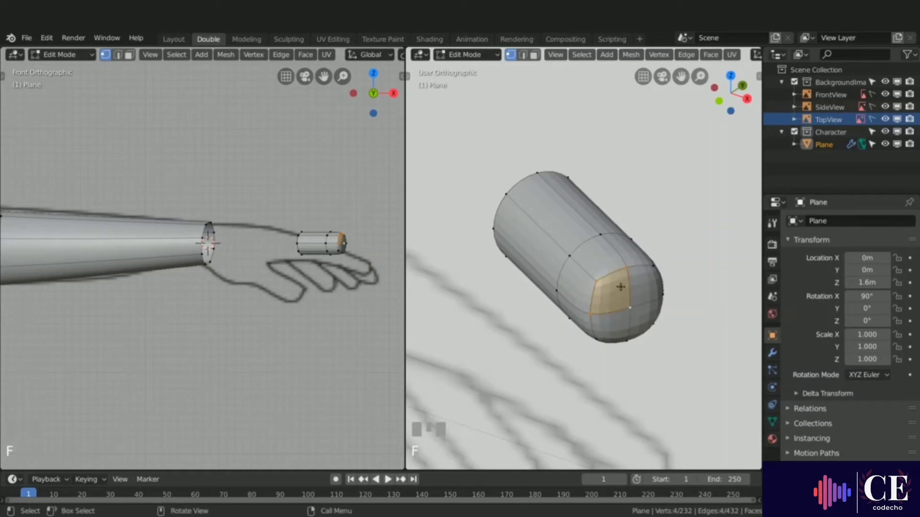
pyautogui.press('3')
pyautogui.click(598, 259)
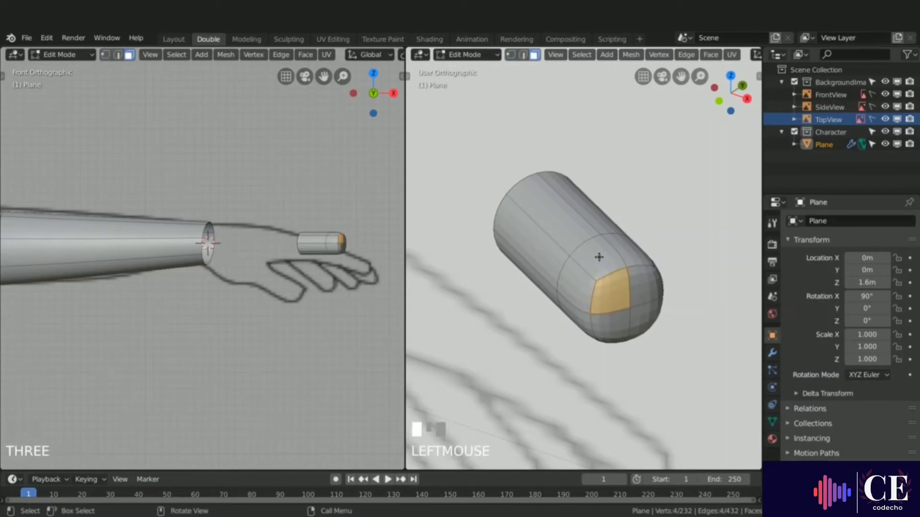
pyautogui.keyDown('shift'); pyautogui.click(630, 251); pyautogui.keyUp('shift')
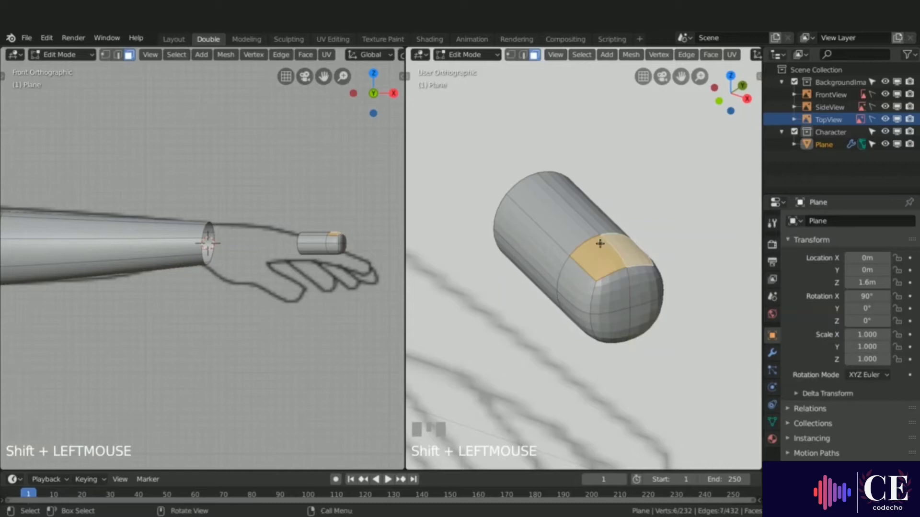
pyautogui.press('KP_7')
pyautogui.rightClick(614, 257)
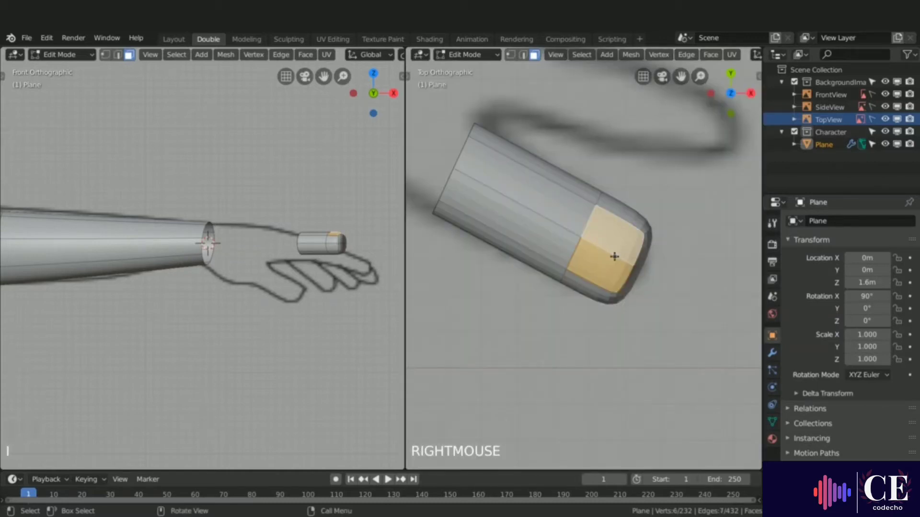
# Slide the edge loop behind the fingertip back toward the finger's base by a factor of about 0.21.
pyautogui.press('1')
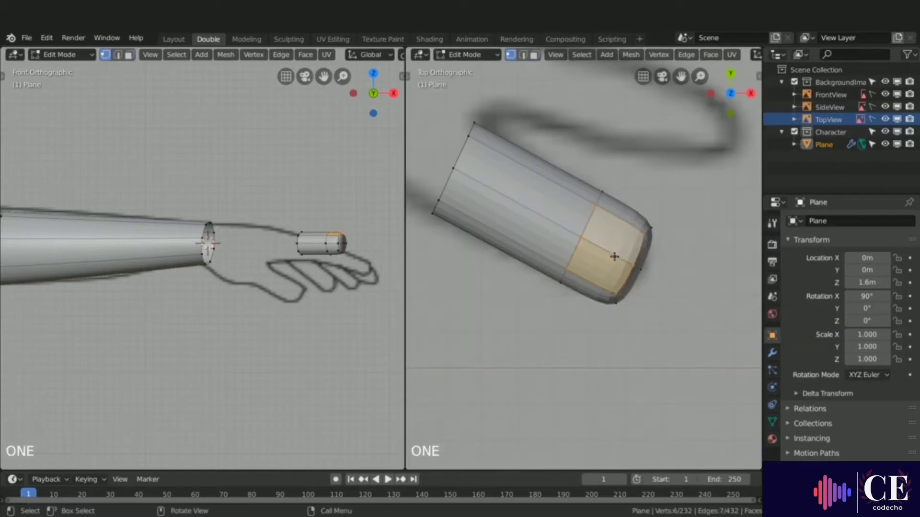
pyautogui.keyDown('alt'); pyautogui.click(597, 197); pyautogui.keyUp('alt')
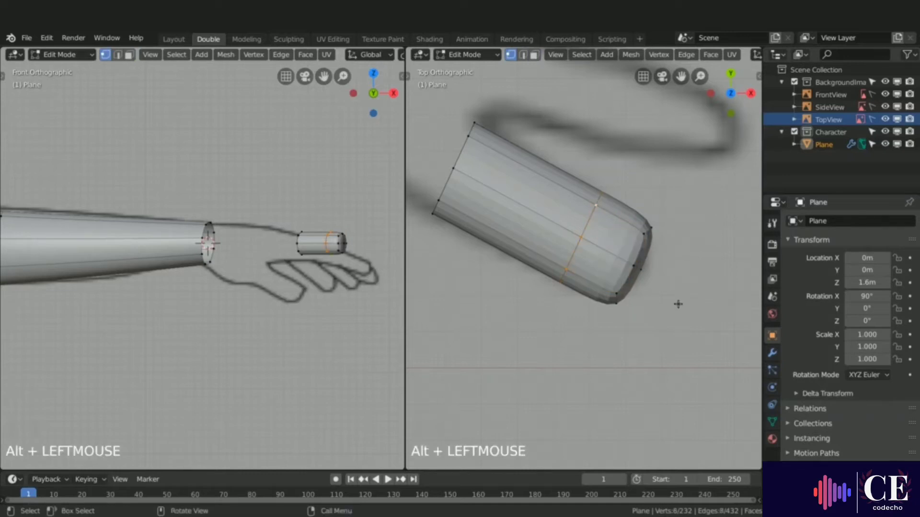
pyautogui.press('g')
pyautogui.press('g')
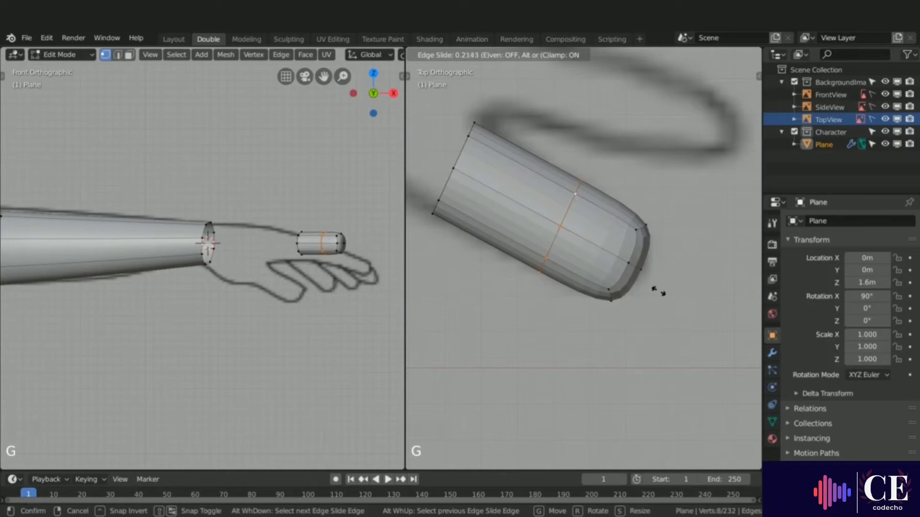
pyautogui.click(658, 291)
# Hide the Subdivision modifier in the viewport and inset the two upper fingertip faces by about 0.0012 m for the nail.
pyautogui.press('3')
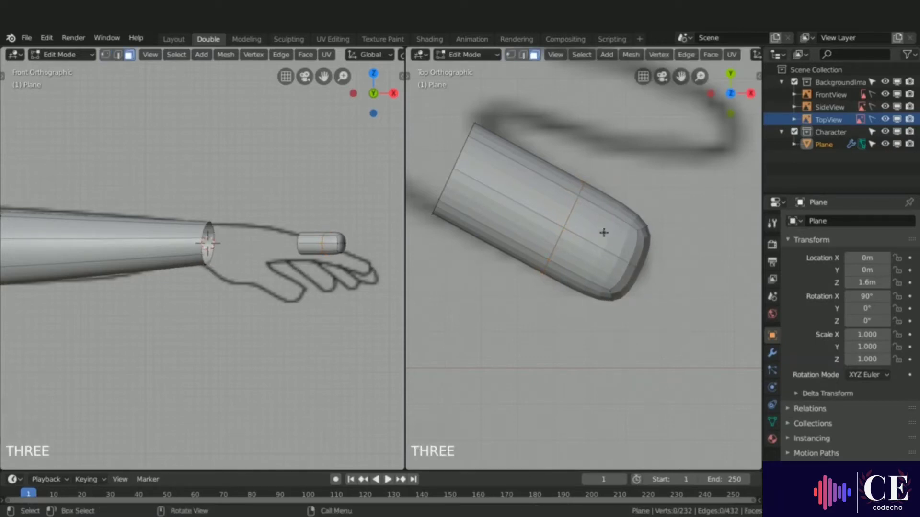
pyautogui.click(604, 233)
pyautogui.keyDown('shift'); pyautogui.click(613, 259); pyautogui.keyUp('shift')
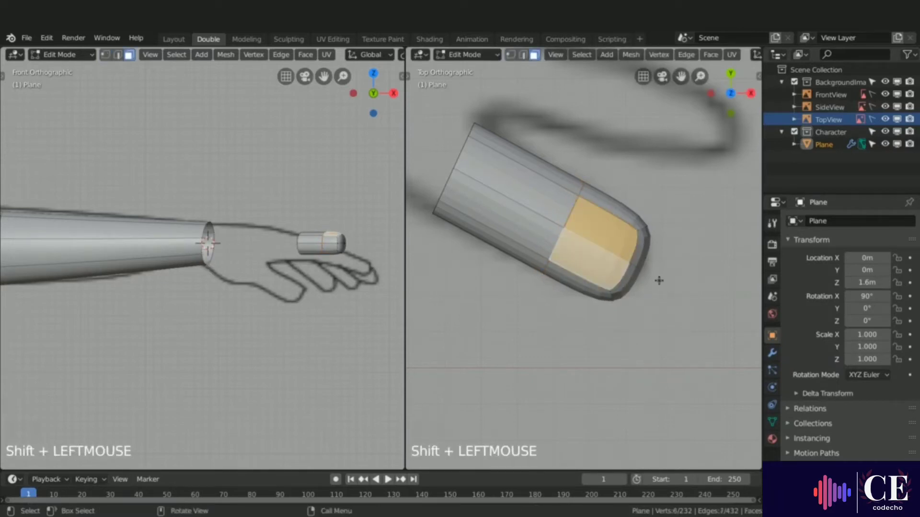
pyautogui.rightClick(611, 242)
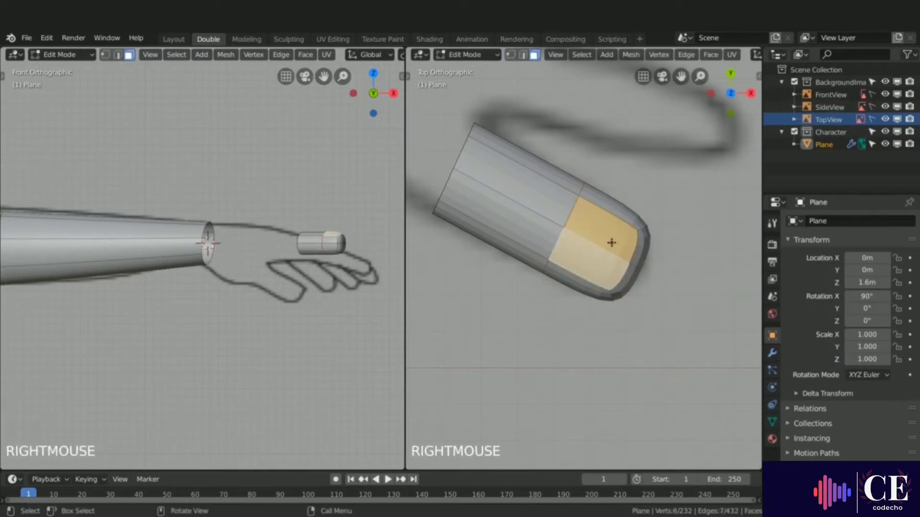
pyautogui.click(771, 352)
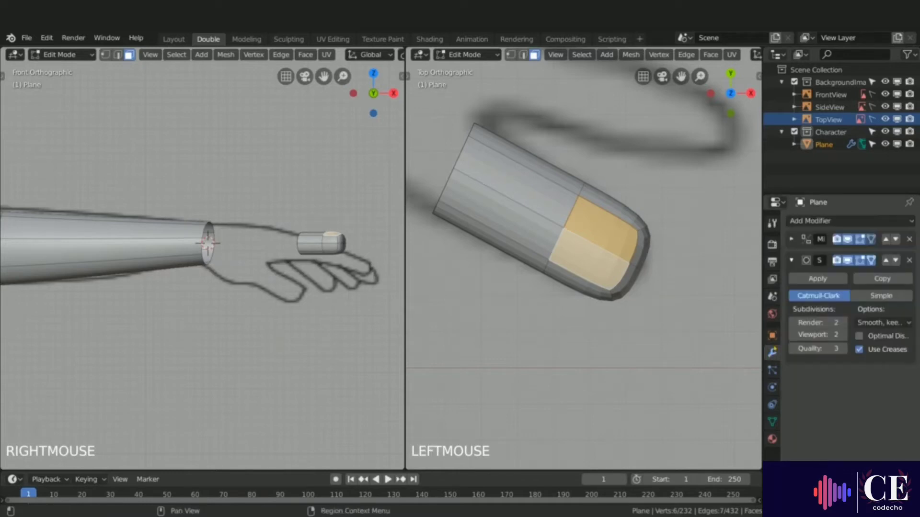
pyautogui.click(847, 260)
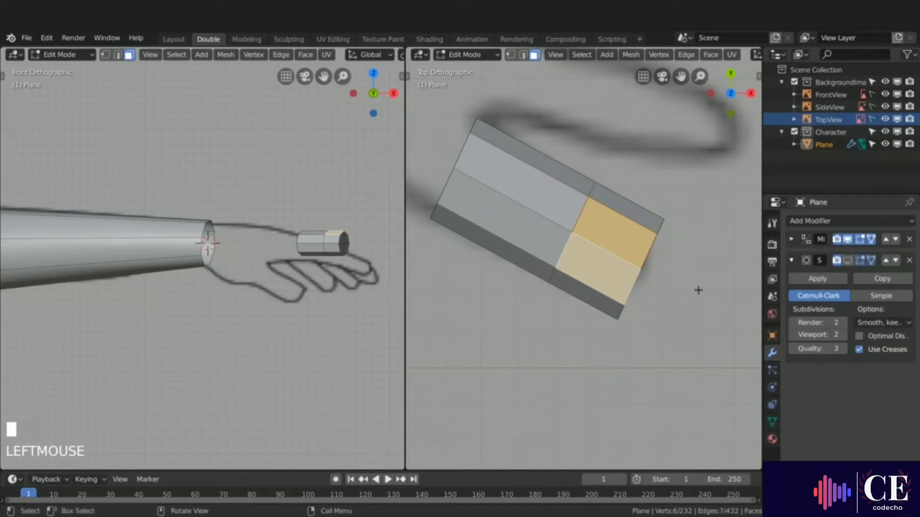
pyautogui.press('i')
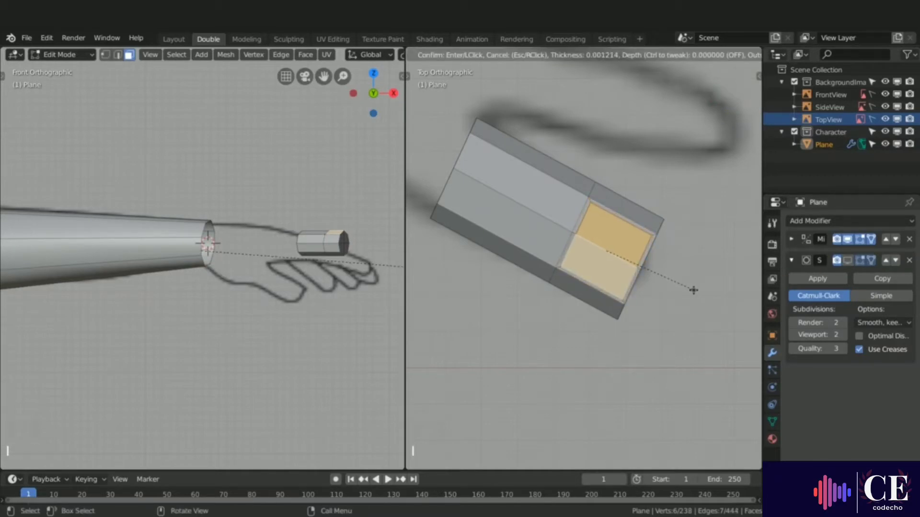
pyautogui.click(693, 290)
# Raise the inset nail faces slightly along Z and extrude them upward about 0.0004 m.
pyautogui.scroll(3, 339, 221)
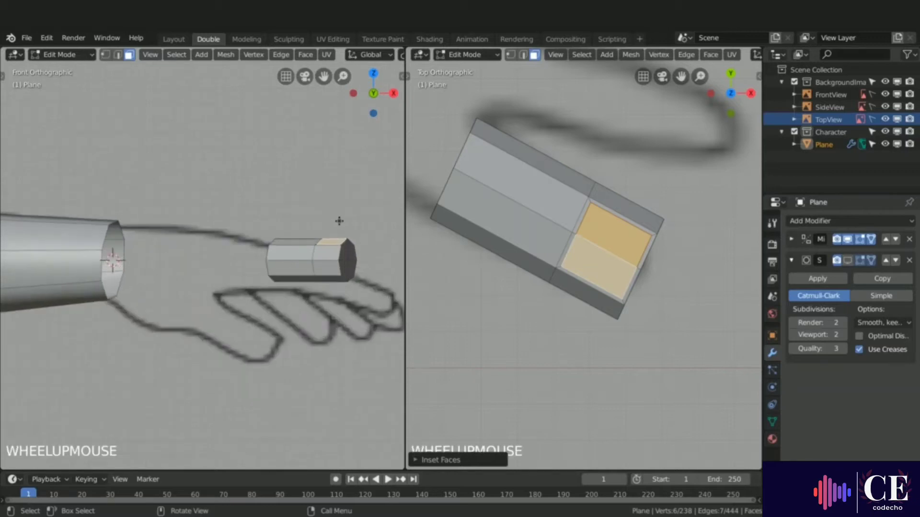
pyautogui.scroll(5, 339, 221)
pyautogui.hotkey('ctrl', 'z')
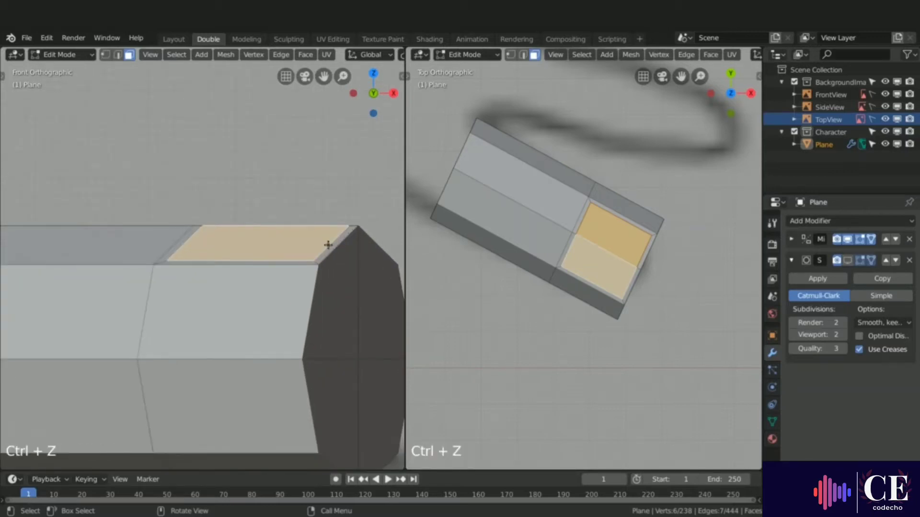
pyautogui.press('g')
pyautogui.press('z')
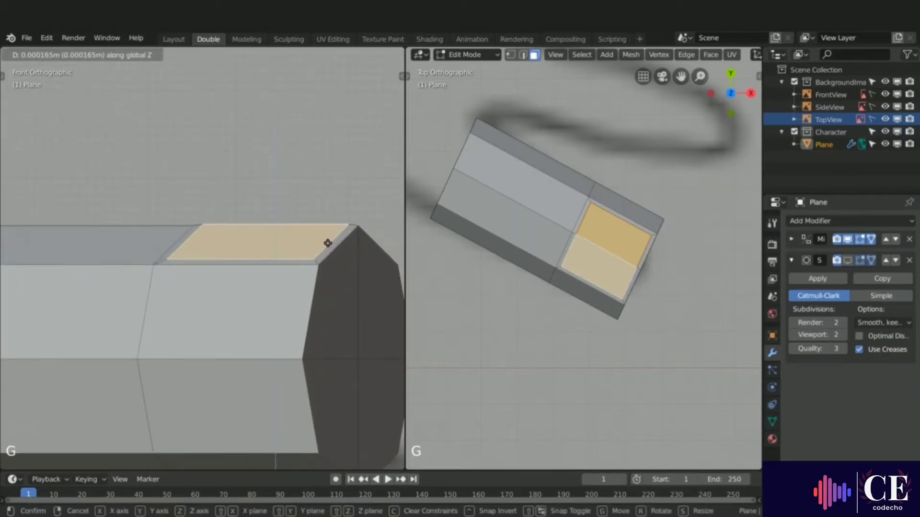
pyautogui.click(328, 242)
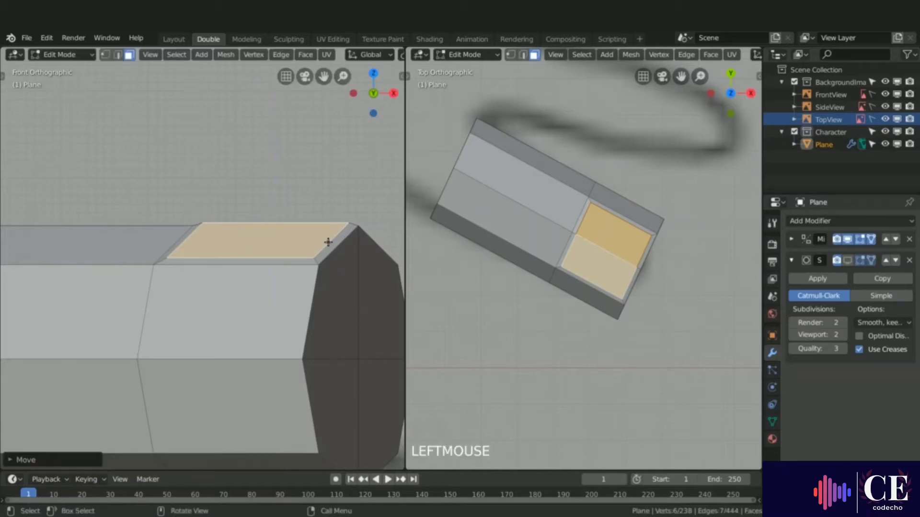
pyautogui.press('e')
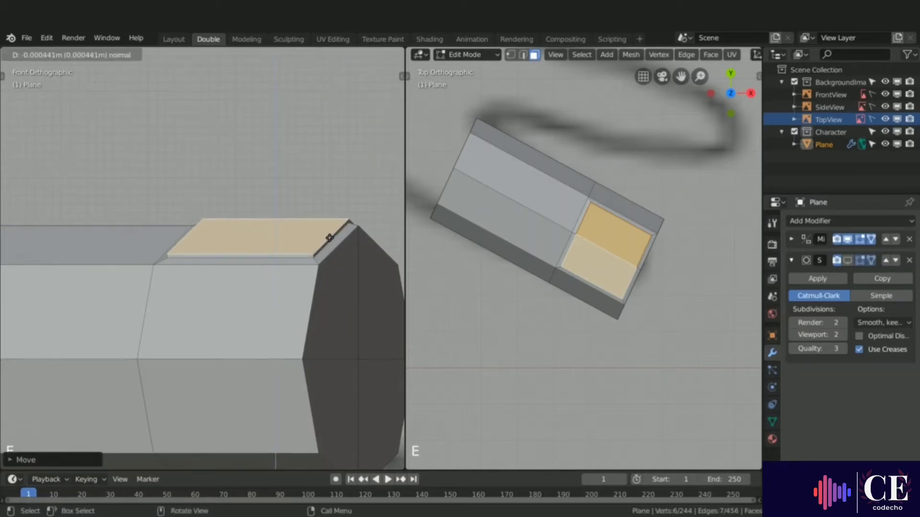
pyautogui.click(329, 238)
# Extrude the two thin front faces of the nail outward past the fingertip by about 0.001 m.
pyautogui.click(332, 238)
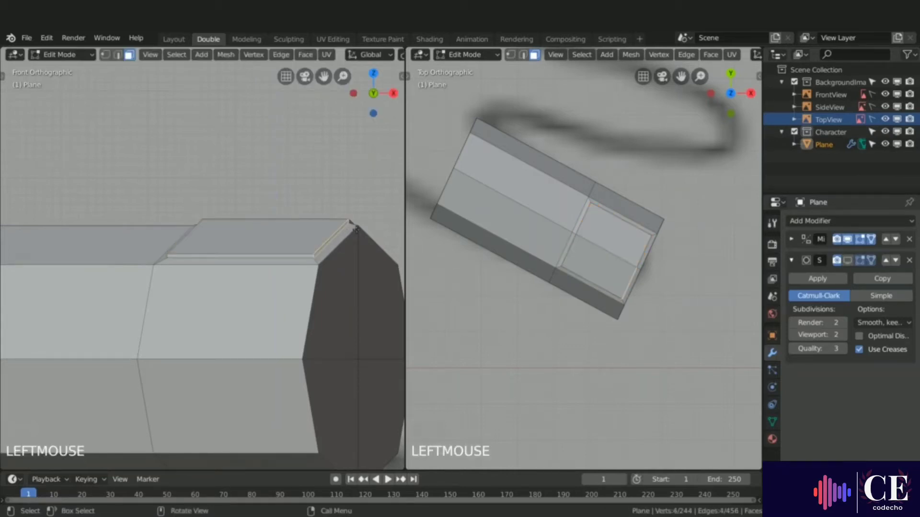
pyautogui.moveTo(331, 241); pyautogui.dragTo(361, 230, button='middle')
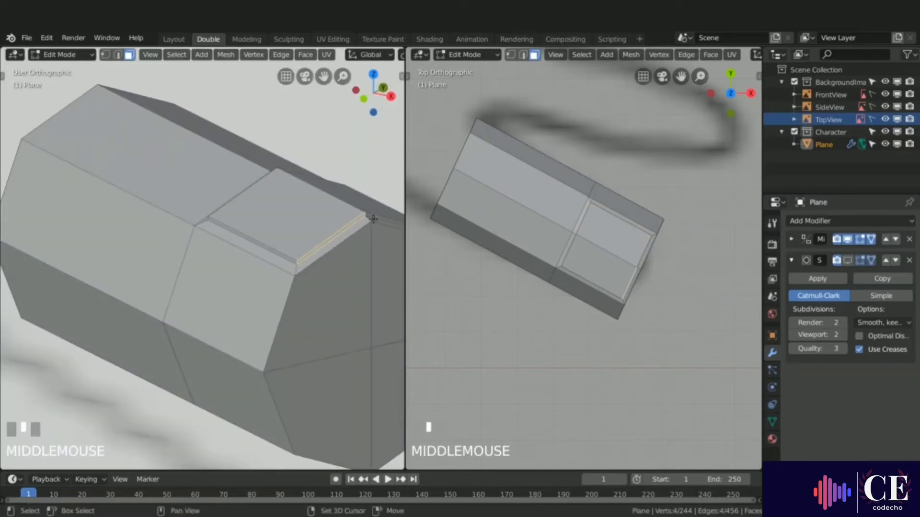
pyautogui.keyDown('shift'); pyautogui.click(372, 216); pyautogui.keyUp('shift')
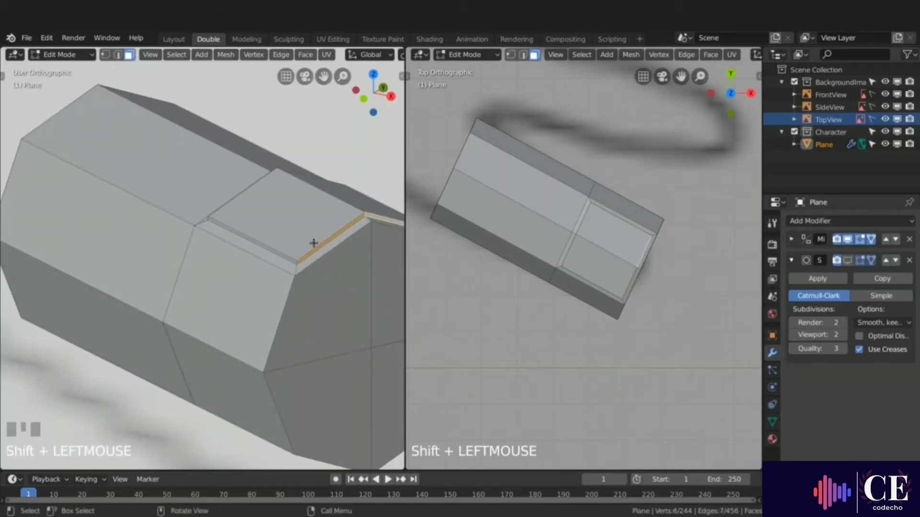
pyautogui.press('e')
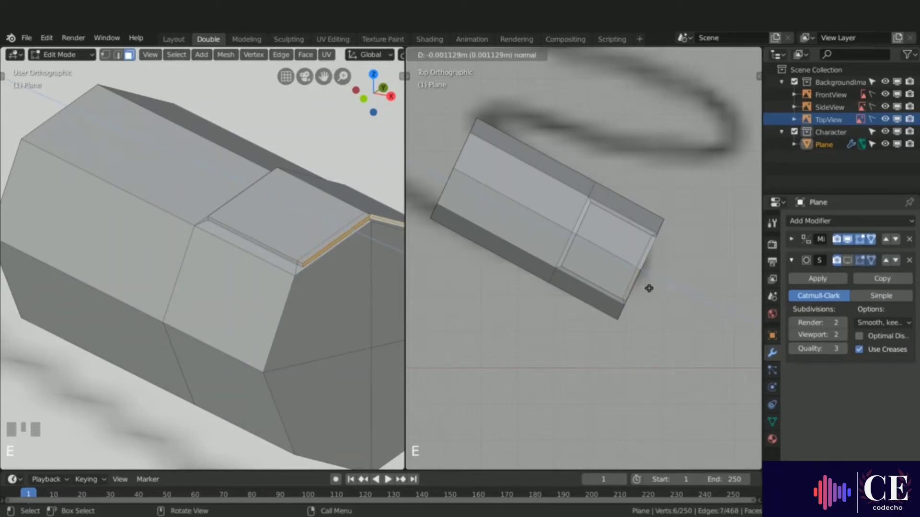
pyautogui.click(648, 289)
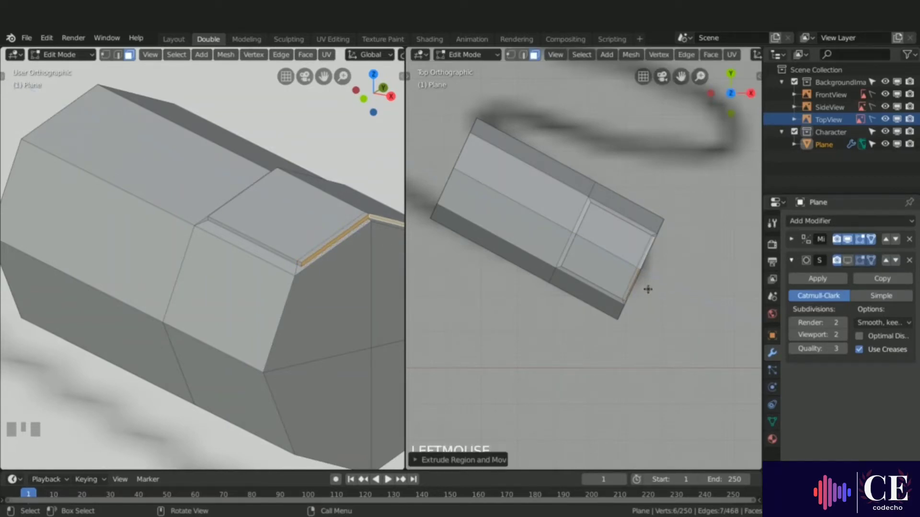
# Show the Subdivision modifier in the viewport again and lower the two middle vertices under the nail's front edge about 0.003 m along Z.
pyautogui.click(847, 261)
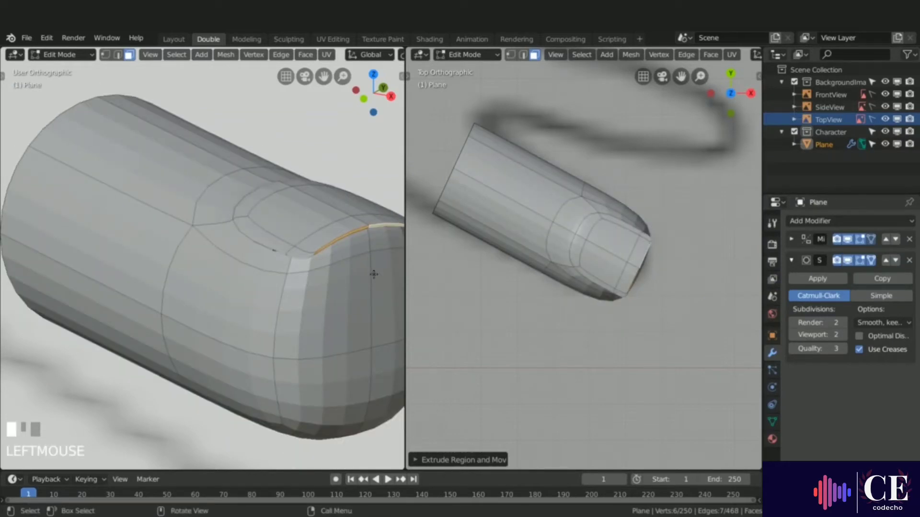
pyautogui.moveTo(374, 274); pyautogui.dragTo(350, 243, button='middle')
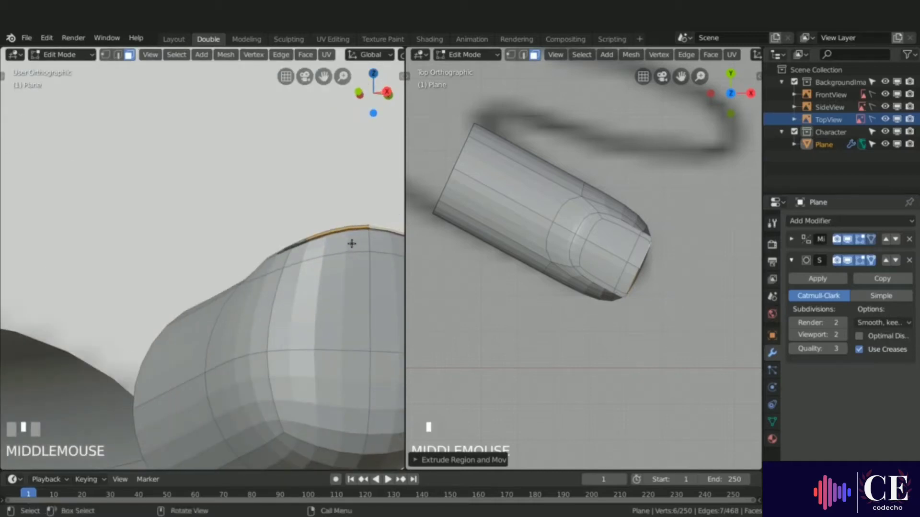
pyautogui.press('1')
pyautogui.click(373, 257)
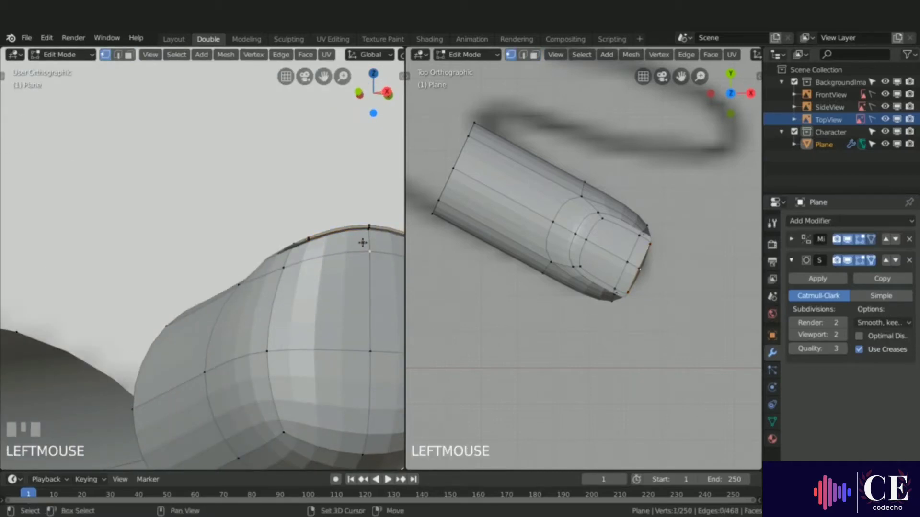
pyautogui.keyDown('shift'); pyautogui.click(366, 236); pyautogui.keyUp('shift')
pyautogui.press('g')
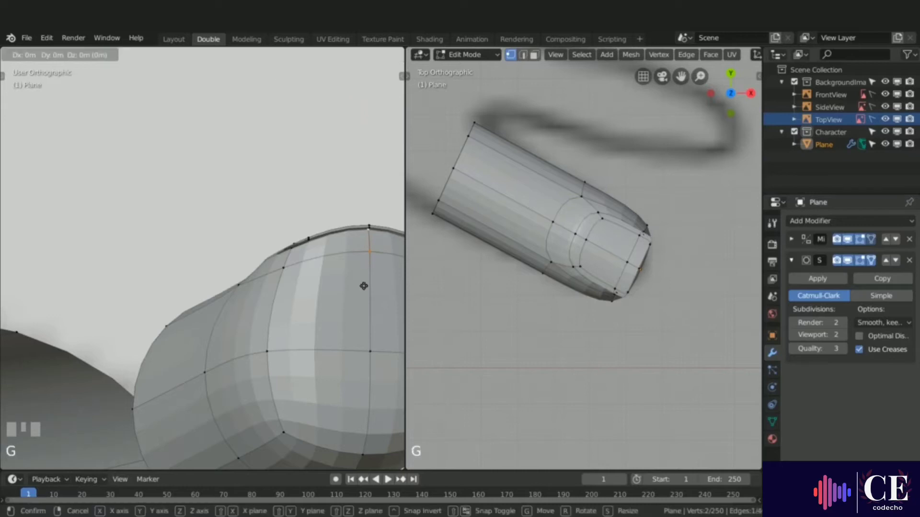
pyautogui.press('z')
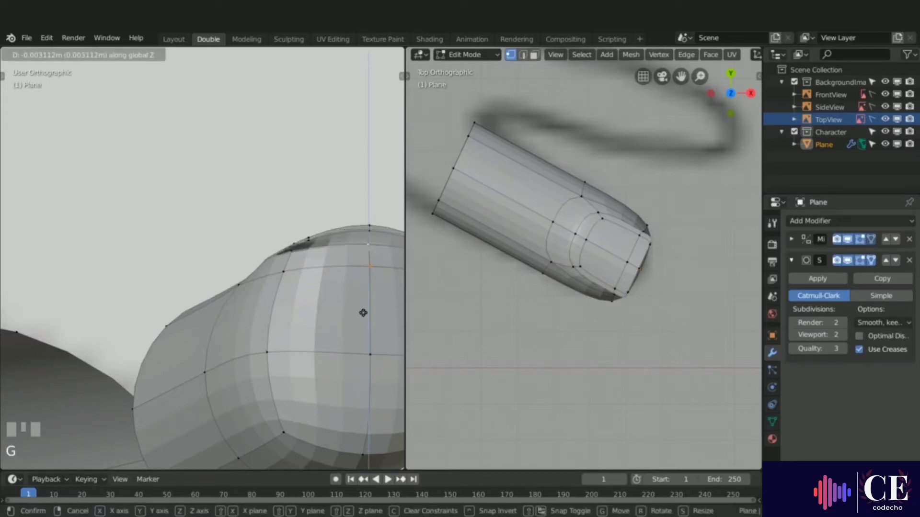
pyautogui.click(363, 313)
# Select the four side vertices under the nail's front edge and lower them slightly along Z.
pyautogui.moveTo(276, 305); pyautogui.dragTo(309, 301, button='middle')
pyautogui.click(296, 267)
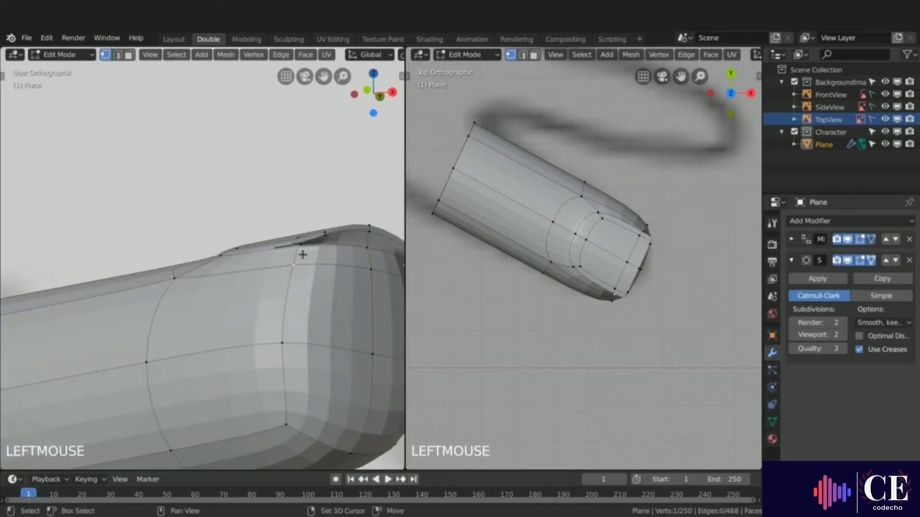
pyautogui.keyDown('shift'); pyautogui.click(303, 254); pyautogui.keyUp('shift')
pyautogui.moveTo(303, 253)
pyautogui.mouseDown(button='middle')
pyautogui.moveTo(276, 284)
pyautogui.moveTo(297, 267)
pyautogui.mouseUp(button='middle')
pyautogui.keyDown('shift'); pyautogui.click(308, 261); pyautogui.keyUp('shift')
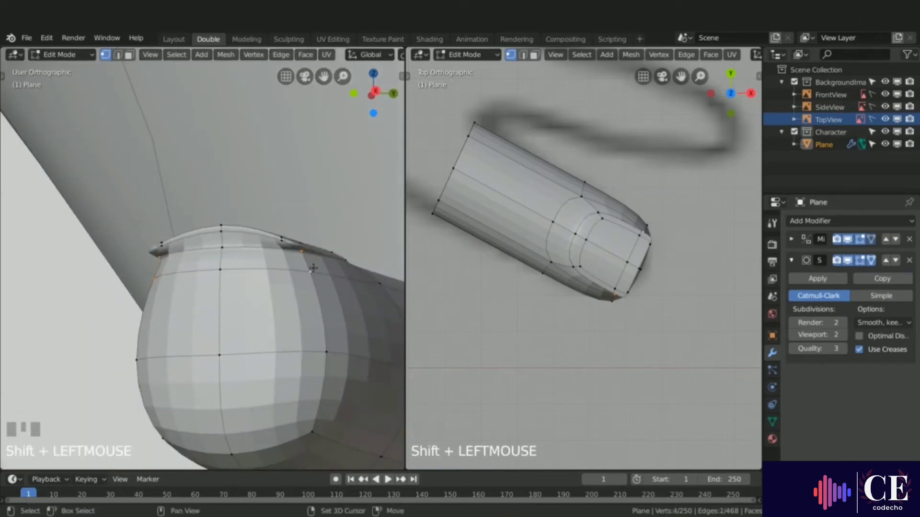
pyautogui.press('g')
pyautogui.press('z')
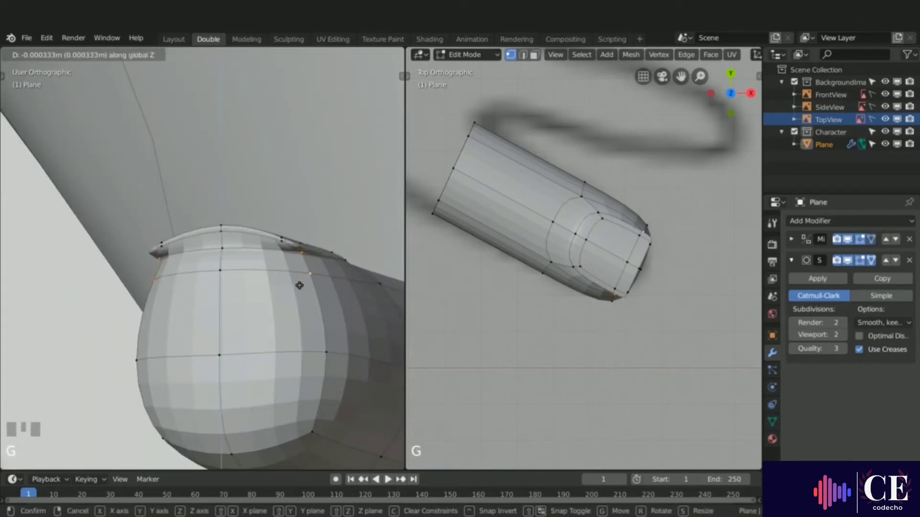
pyautogui.click(301, 292)
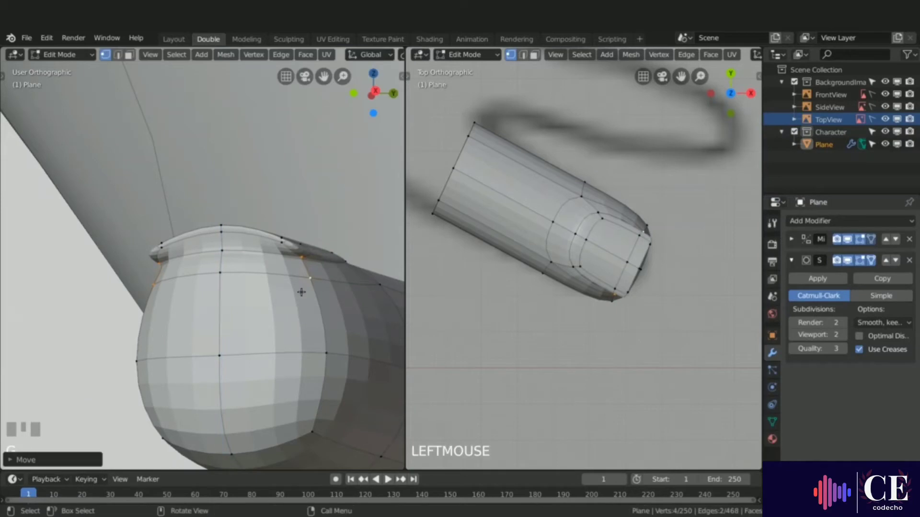
# Move the two middle vertices of the nail's front edge outward about 0.004 m in the top view to round the edge.
pyautogui.click(220, 226)
pyautogui.keyDown('shift'); pyautogui.click(234, 235); pyautogui.keyUp('shift')
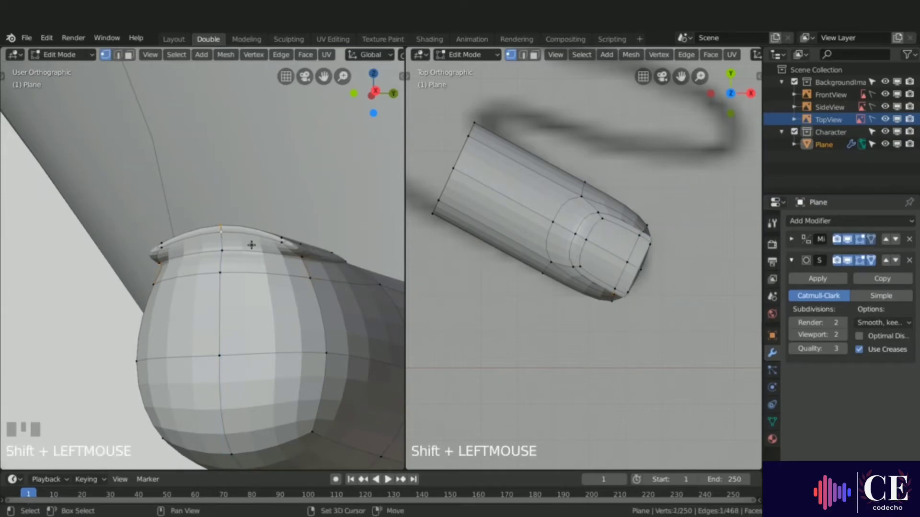
pyautogui.press('g')
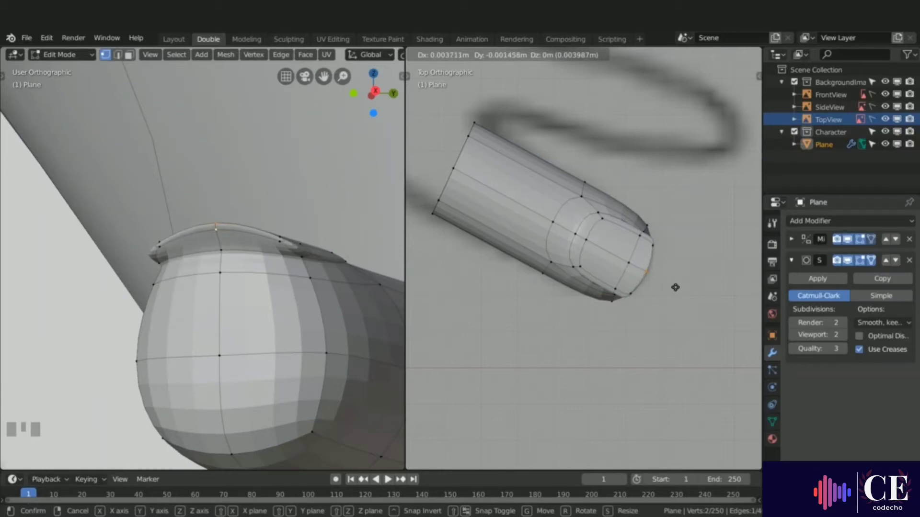
pyautogui.click(674, 286)
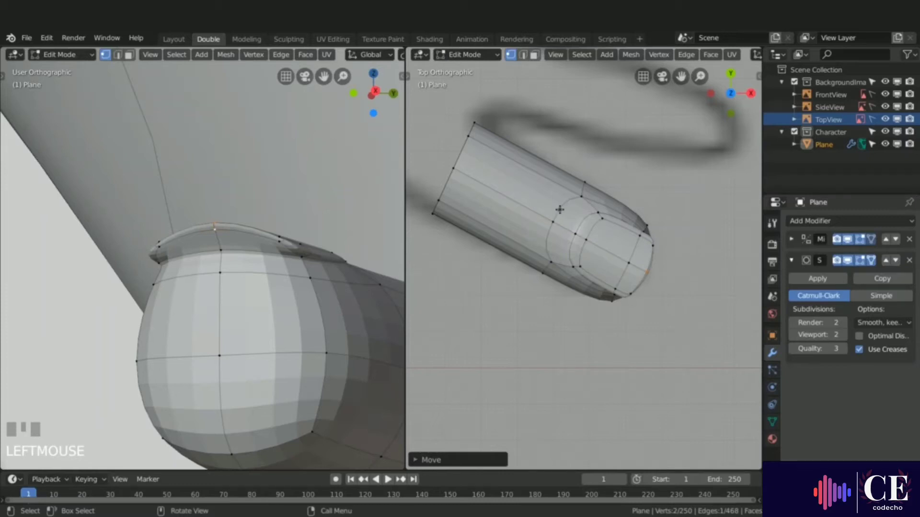
# Switch the top view to wireframe, select the whole fingertip with its nail, and move it slightly outward to lengthen the finger.
pyautogui.scroll(-2, 593, 245)
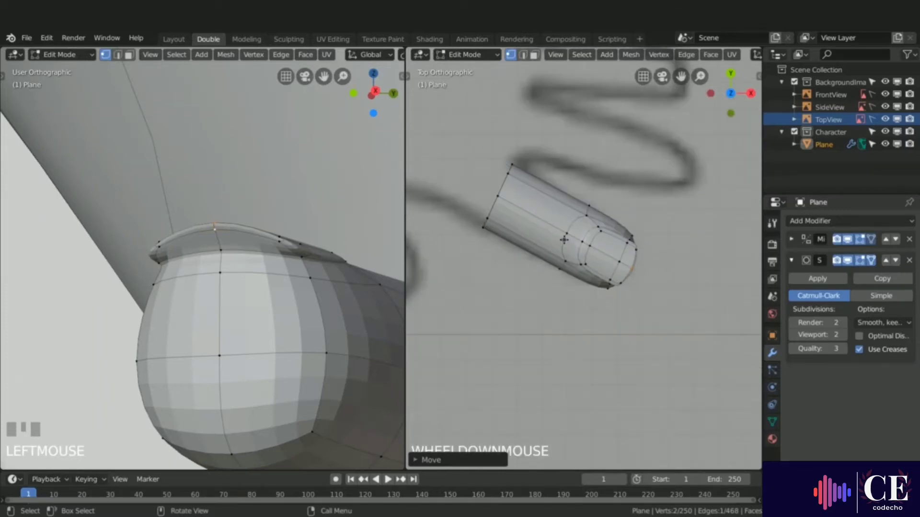
pyautogui.scroll(1, 561, 196)
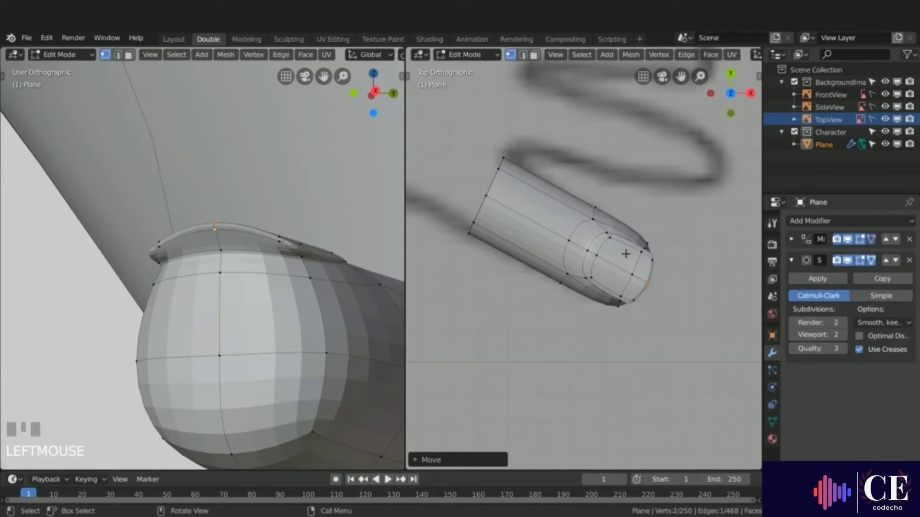
pyautogui.press('z')
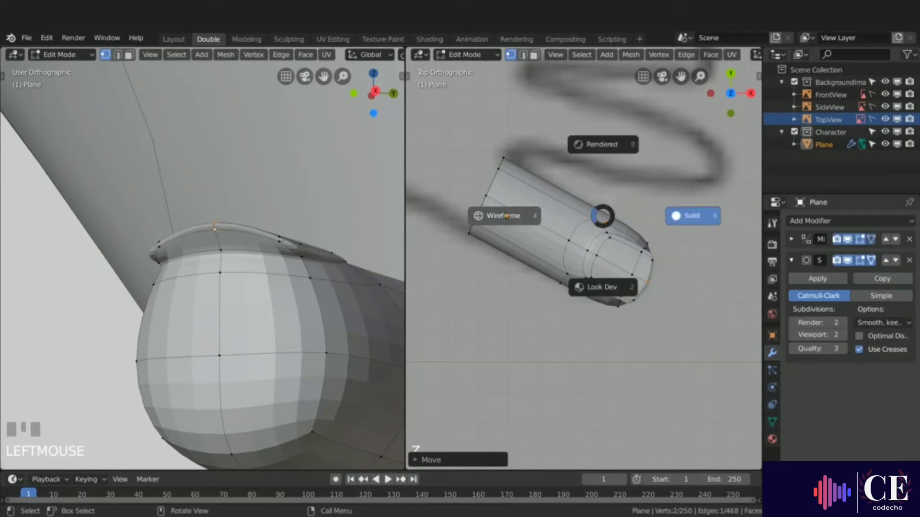
pyautogui.click(510, 219)
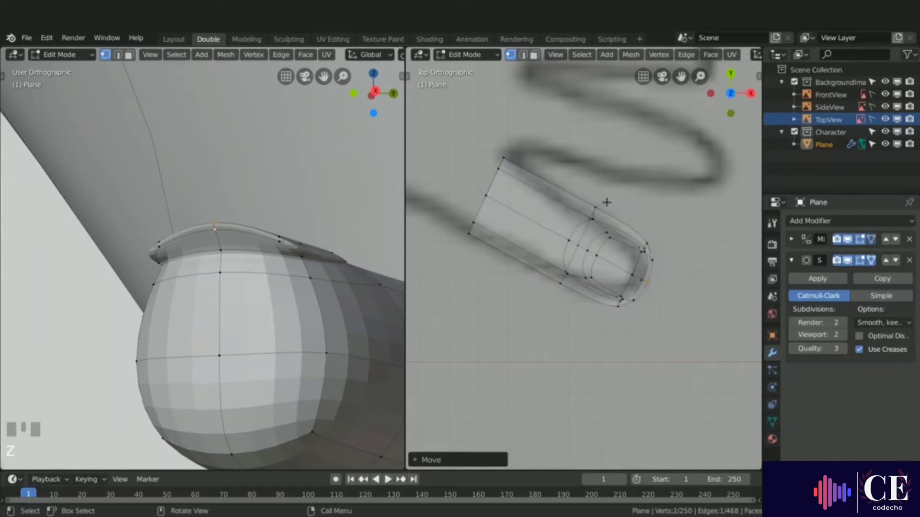
pyautogui.hotkey('alt', 'a')
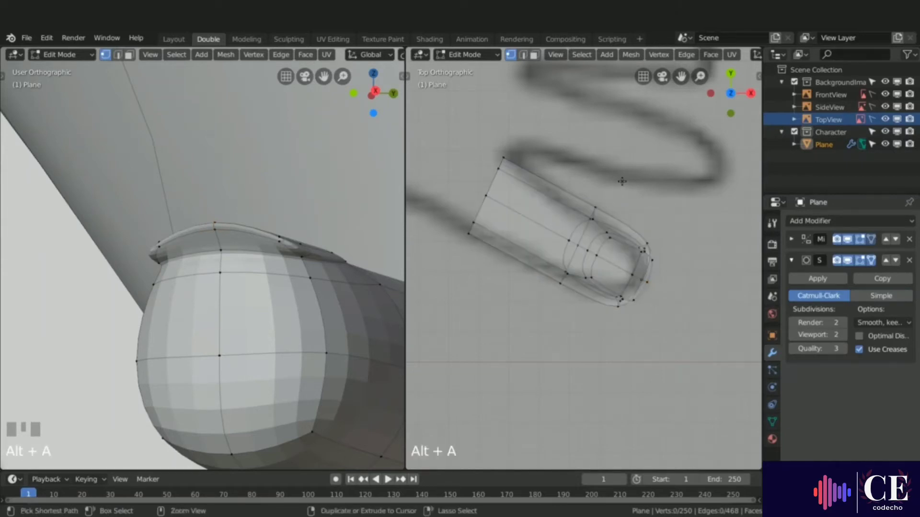
pyautogui.moveTo(621, 181)
pyautogui.keyDown('ctrl'); pyautogui.mouseDown(button='right')
pyautogui.moveTo(572, 196)
pyautogui.moveTo(543, 278)
pyautogui.moveTo(625, 319)
pyautogui.moveTo(671, 249)
pyautogui.moveTo(618, 187)
pyautogui.moveTo(589, 182)
pyautogui.mouseUp(button='right'); pyautogui.keyUp('ctrl')
pyautogui.press('g')
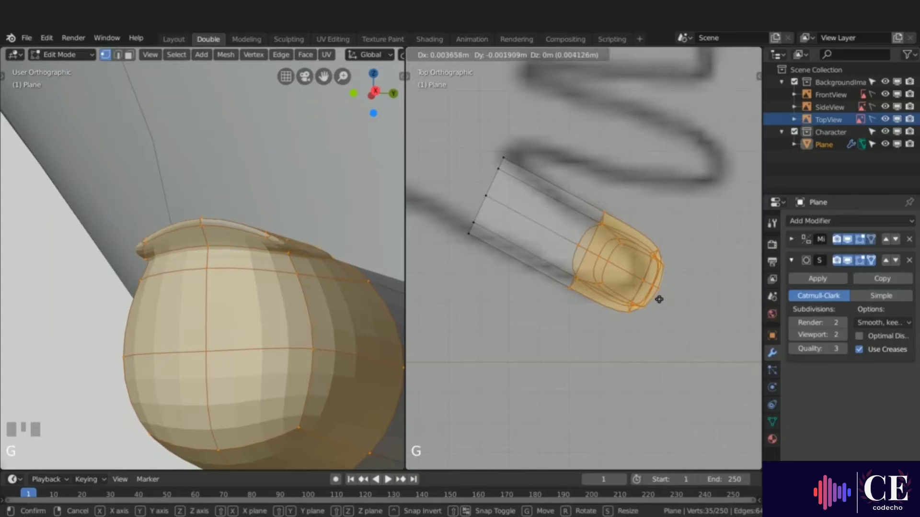
pyautogui.click(661, 301)
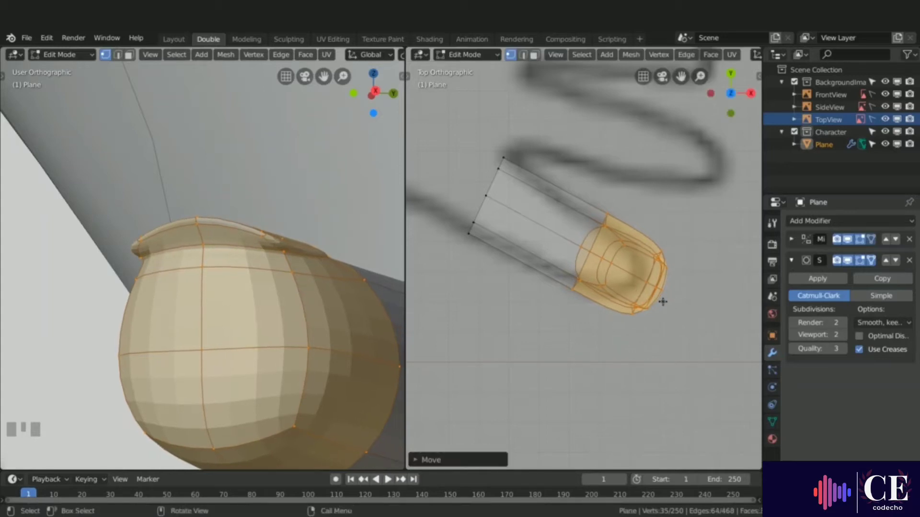
# Add three loop cuts around the middle of the finger to form the first joint.
pyautogui.hotkey('ctrl', 'r')
pyautogui.click(559, 219)
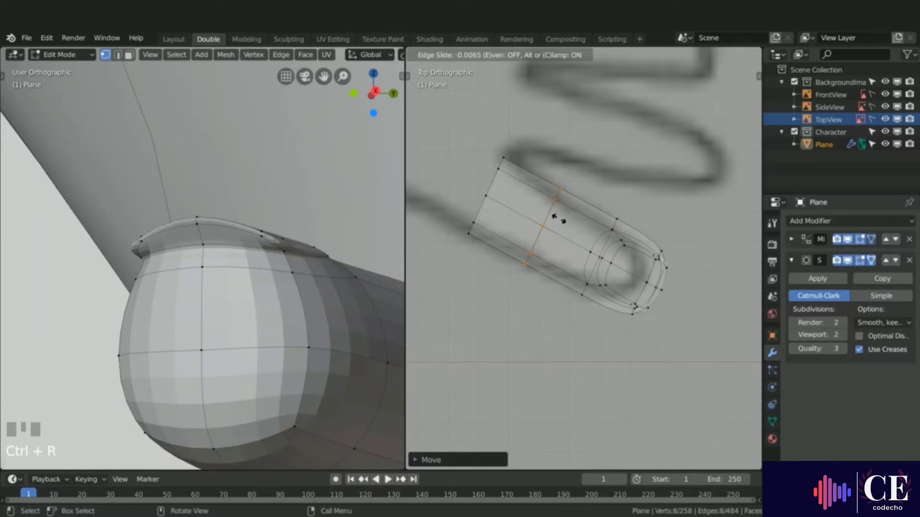
pyautogui.click(558, 213)
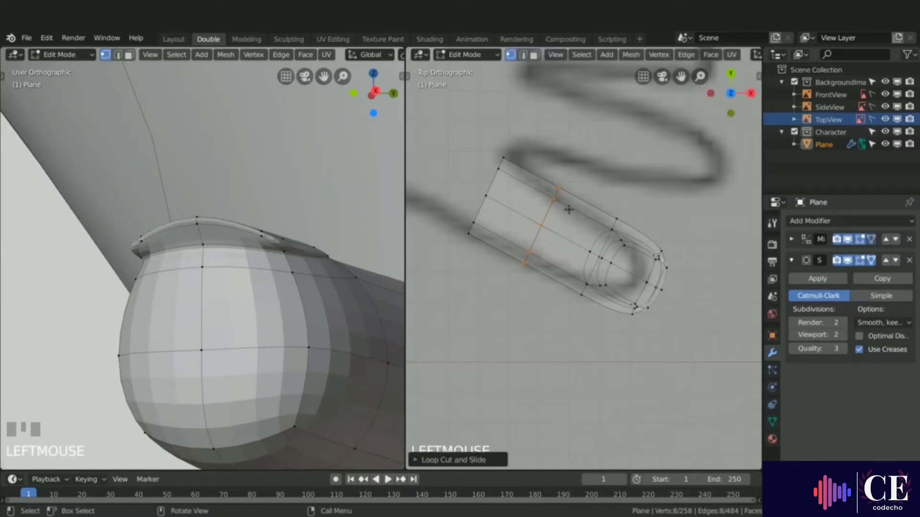
pyautogui.hotkey('ctrl', 'r')
pyautogui.click(567, 209)
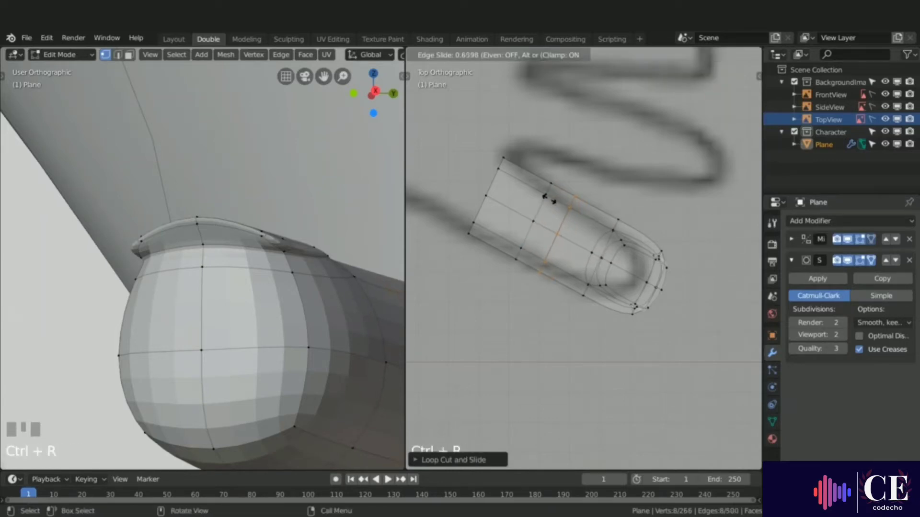
pyautogui.click(549, 195)
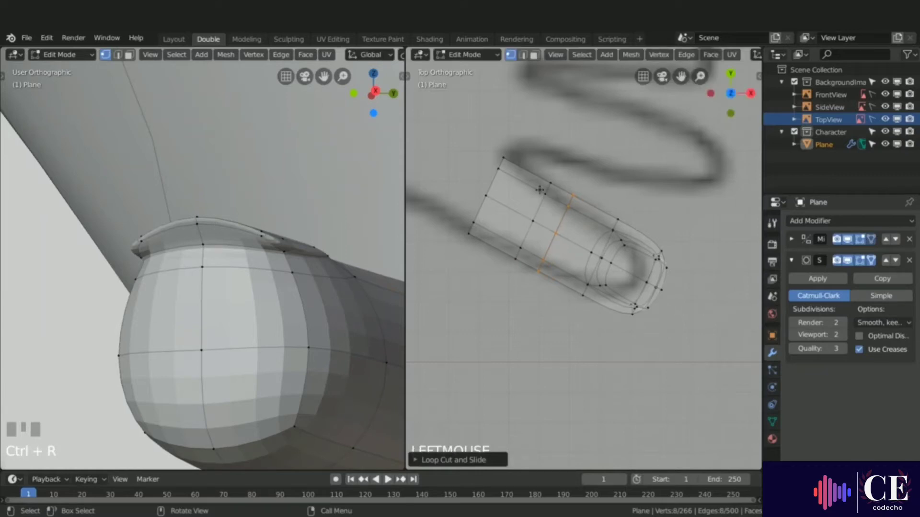
pyautogui.hotkey('ctrl', 'r')
pyautogui.click(515, 211)
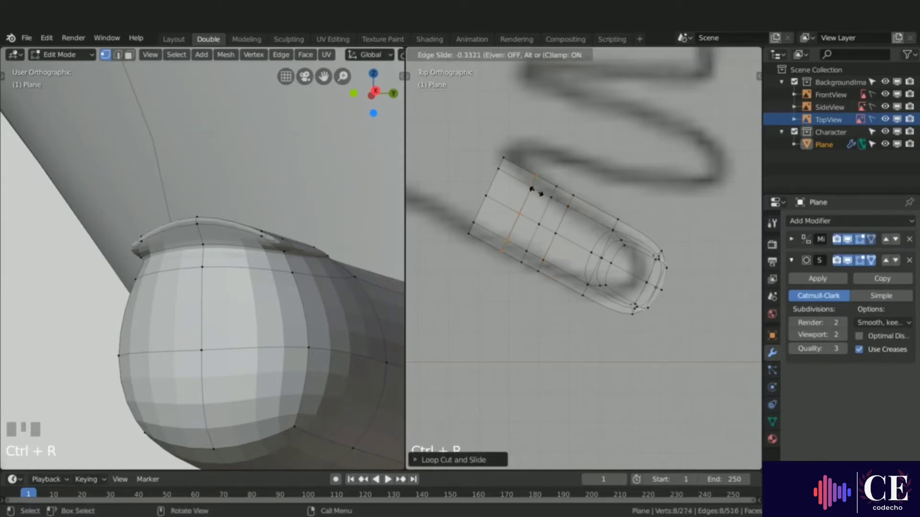
pyautogui.click(541, 195)
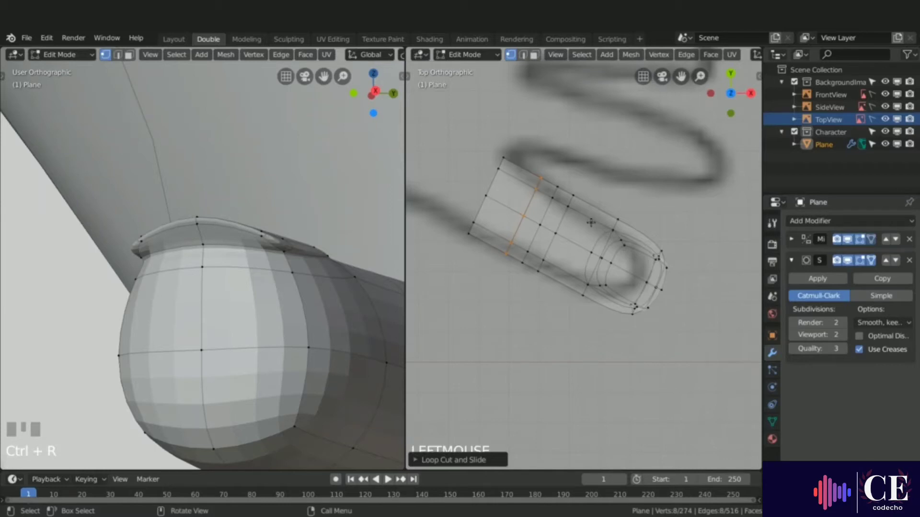
# Edge-slide the two outer loops of the first joint closer to its middle loop.
pyautogui.hotkey('ctrl', 'z')
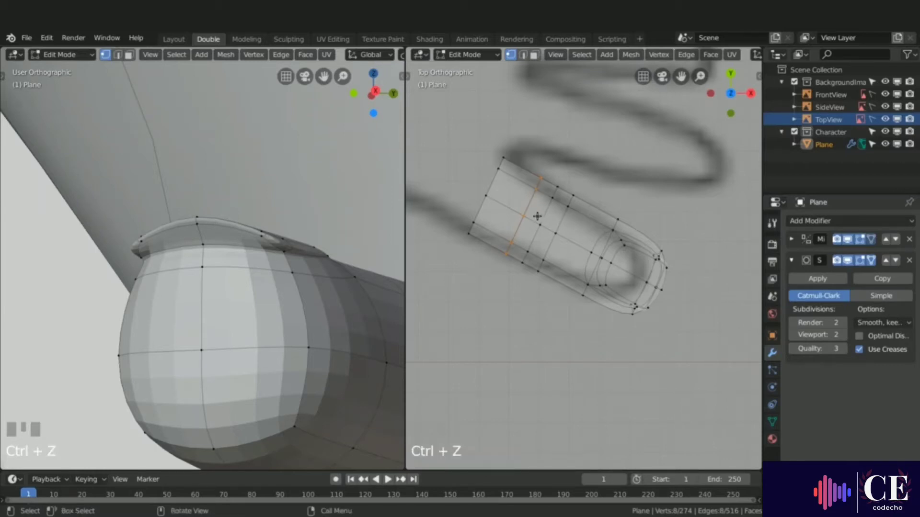
pyautogui.press('g')
pyautogui.press('g')
pyautogui.keyDown('alt'); pyautogui.click(550, 212); pyautogui.keyUp('alt')
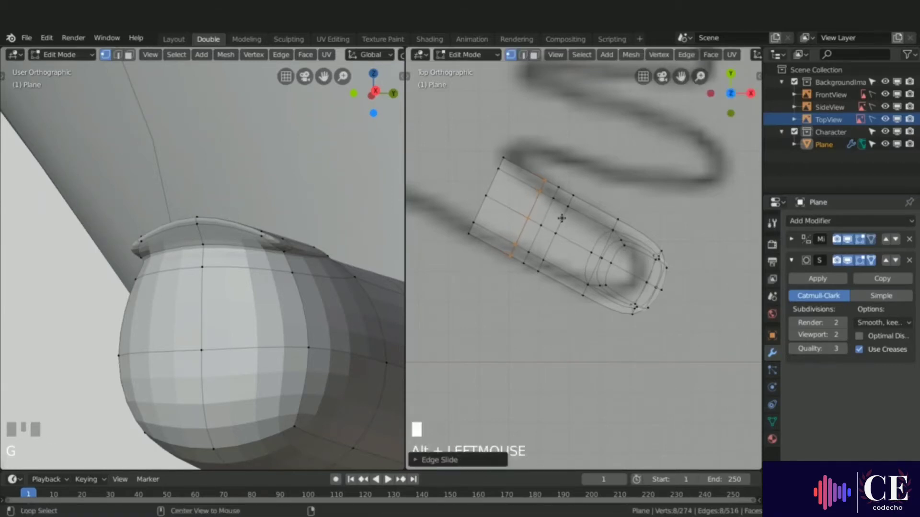
pyautogui.keyDown('alt'); pyautogui.click(580, 248); pyautogui.keyUp('alt')
pyautogui.press('g')
pyautogui.press('g')
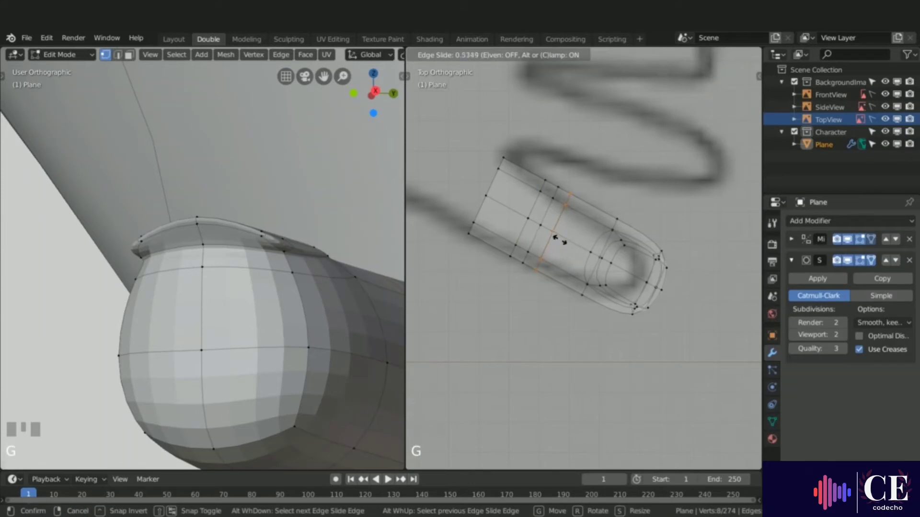
pyautogui.click(551, 235)
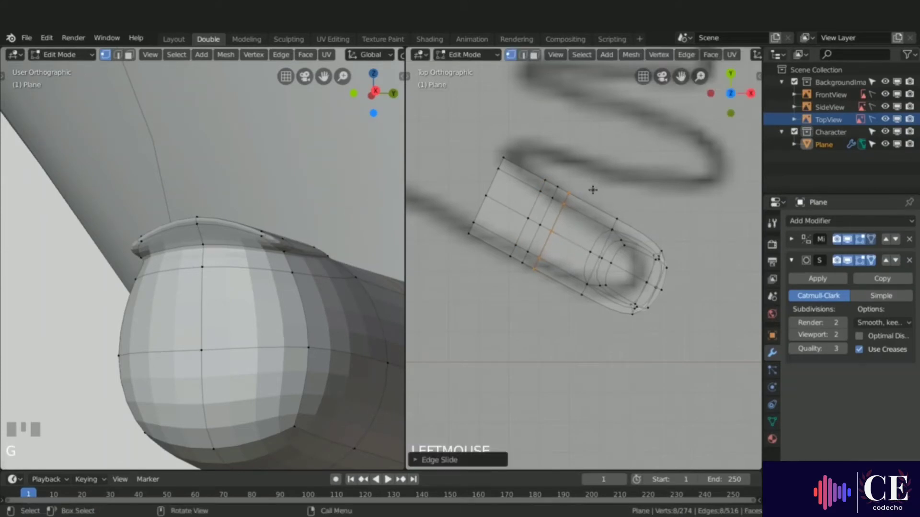
# Add three loop cuts between the first joint and the fingertip to form the second joint.
pyautogui.hotkey('ctrl', 'r')
pyautogui.click(580, 230)
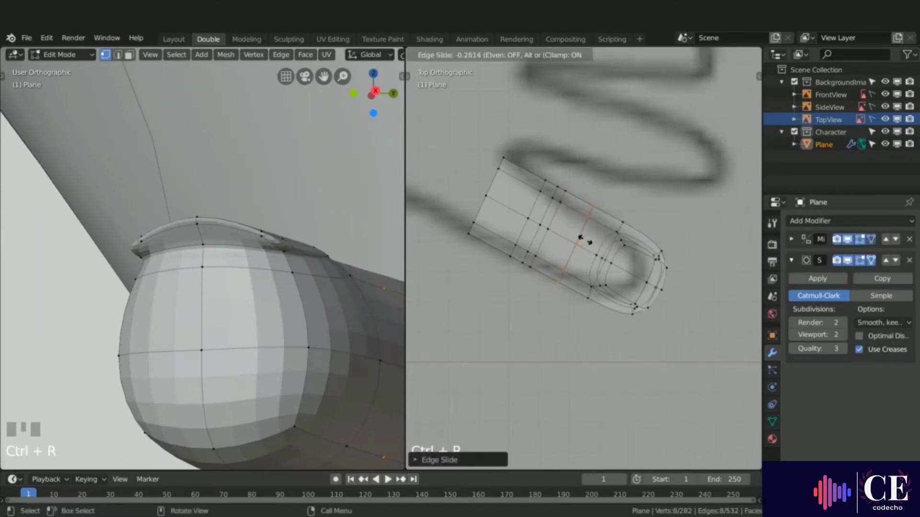
pyautogui.click(585, 209)
pyautogui.hotkey('ctrl', 'r')
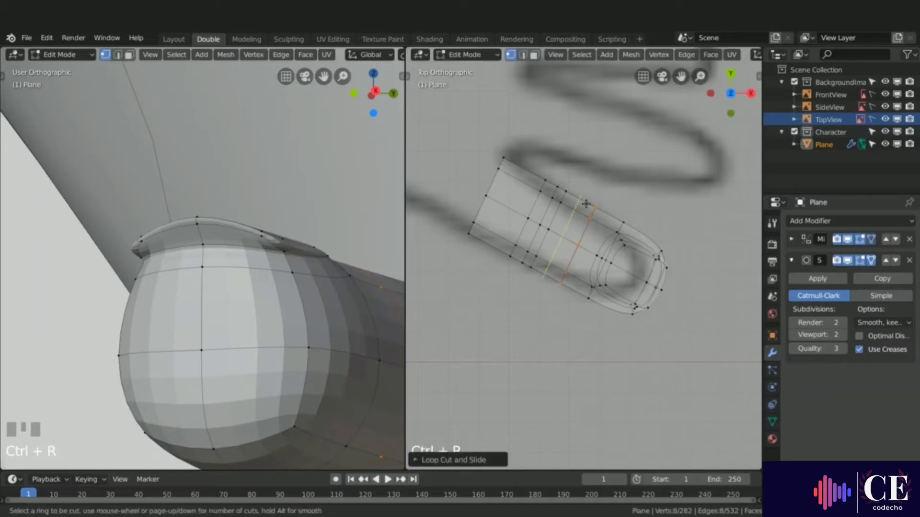
pyautogui.click(585, 209)
pyautogui.click(594, 209)
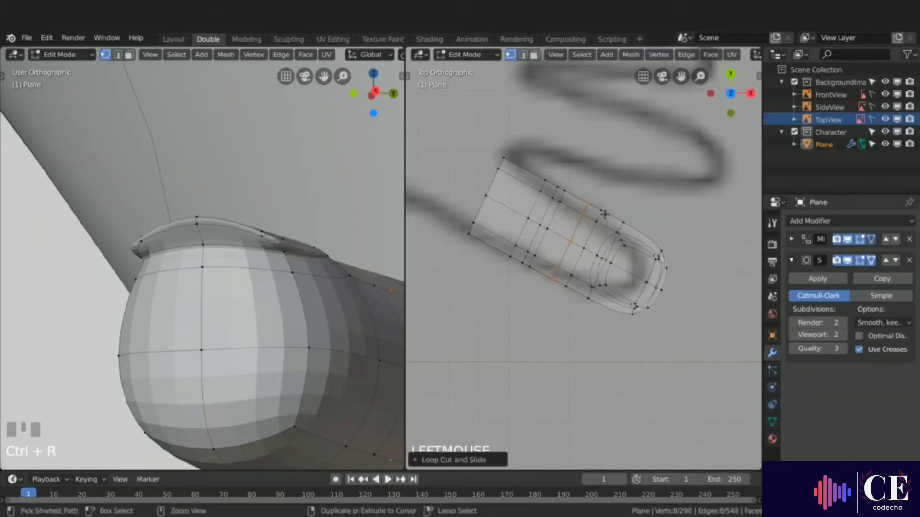
pyautogui.hotkey('ctrl', 'r')
pyautogui.click(598, 212)
pyautogui.click(597, 211)
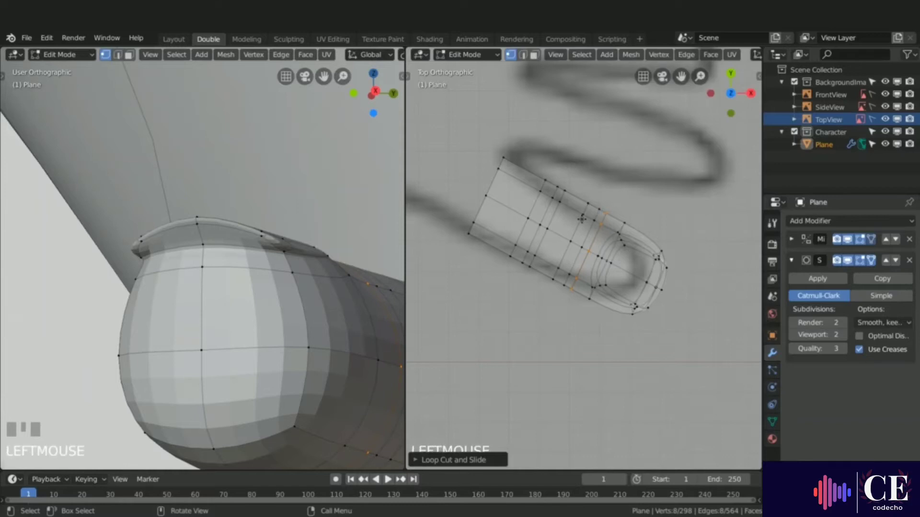
# Edge-slide the second joint's loop farthest from the tip closer to its two neighbours and return the top view to solid shading.
pyautogui.keyDown('alt'); pyautogui.click(590, 216); pyautogui.keyUp('alt')
pyautogui.press('g')
pyautogui.press('g')
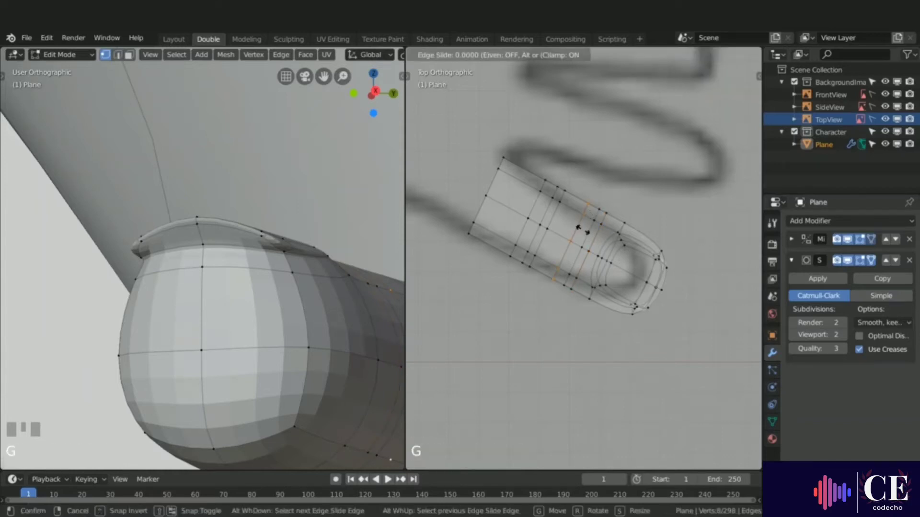
pyautogui.click(601, 245)
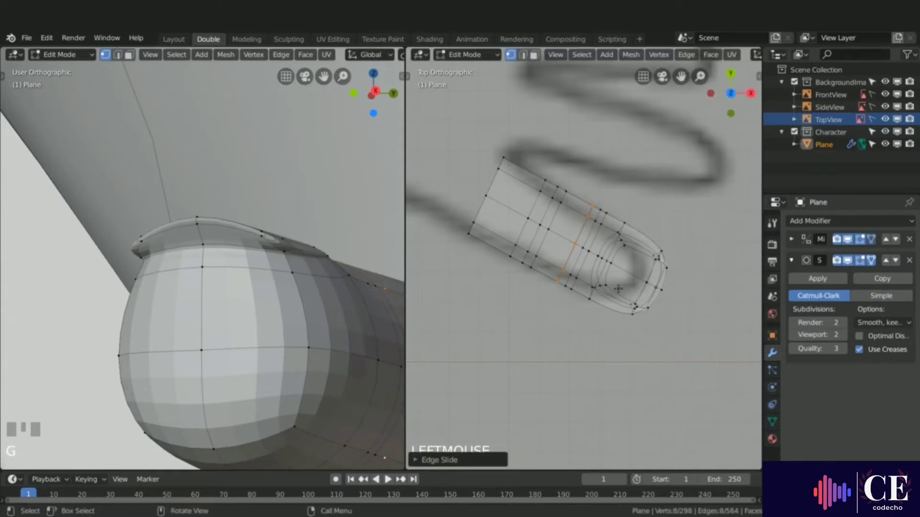
pyautogui.press('z')
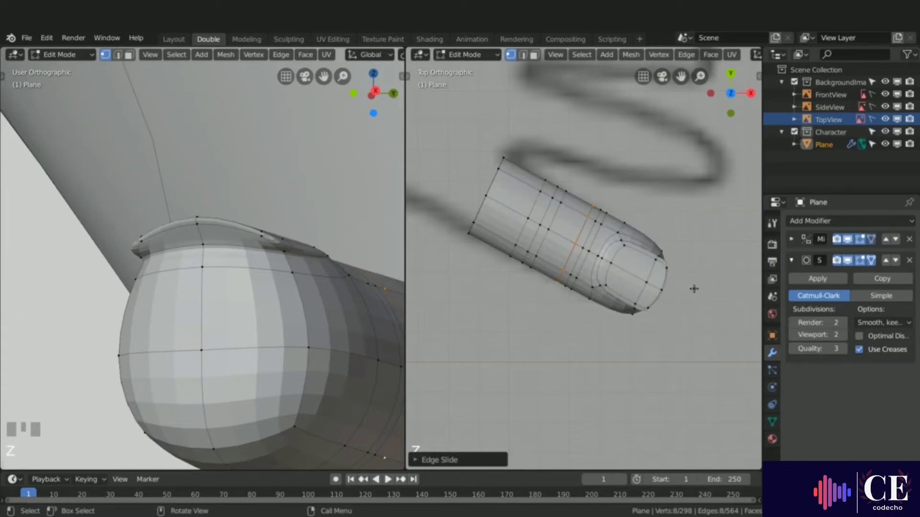
pyautogui.hotkey('ctrl', 'z')
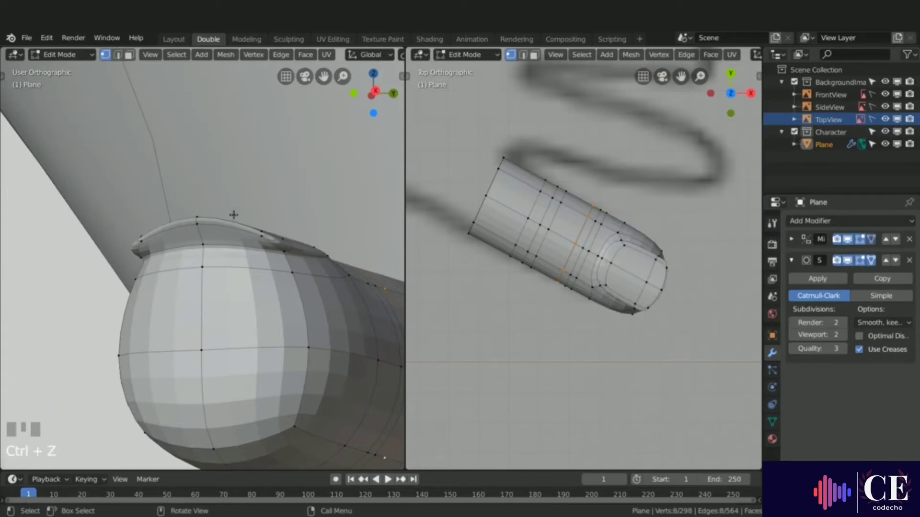
# View the finger from the front against the hand reference and the open end of the arm.
pyautogui.press('KP_1')
pyautogui.scroll(-6, 239, 212)
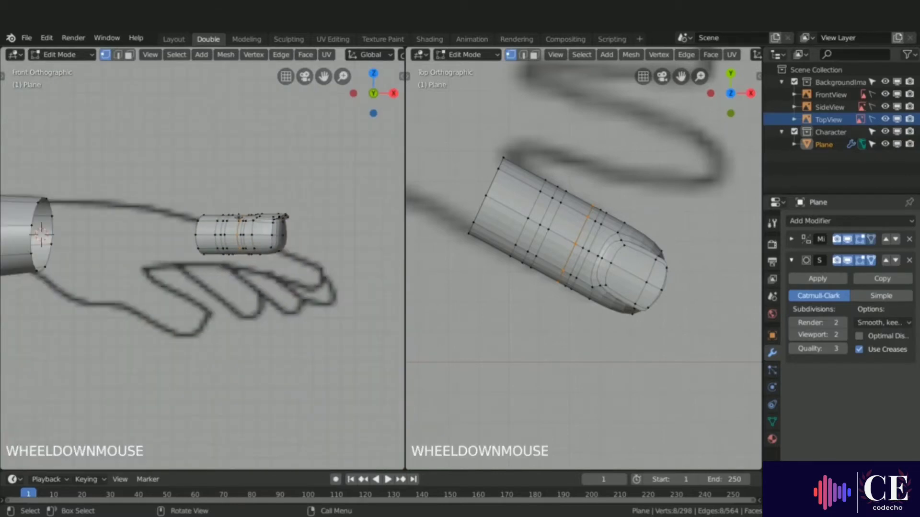
pyautogui.scroll(-1, 281, 253)
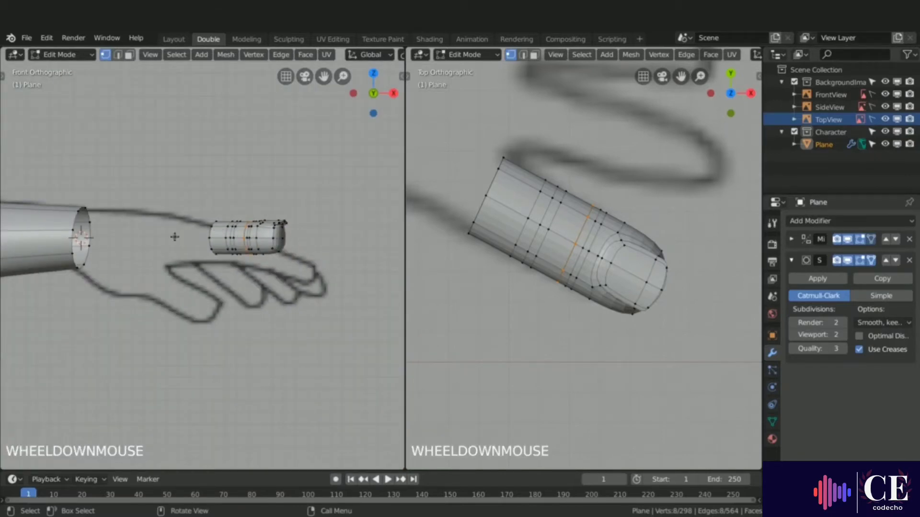
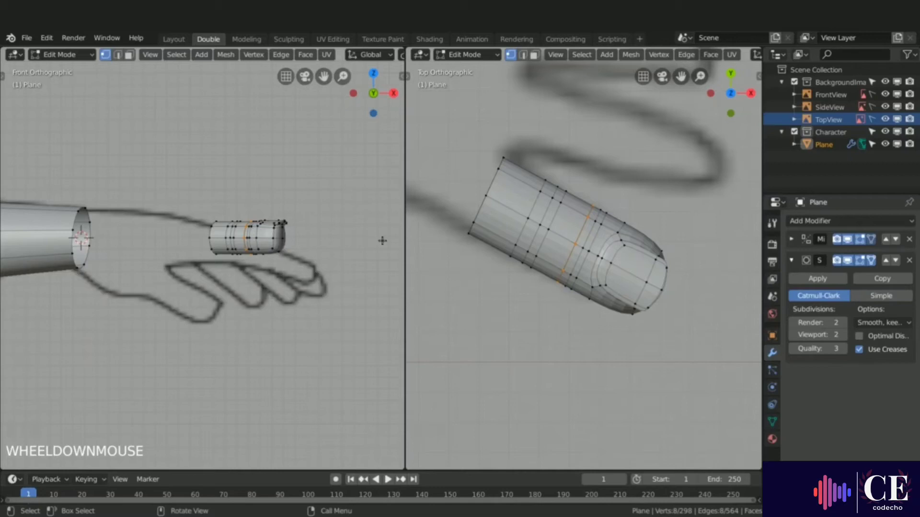
# Duplicate the whole index finger in the top view, rotate the copy about -13°, and position it over the middle finger reference.
pyautogui.press('l')
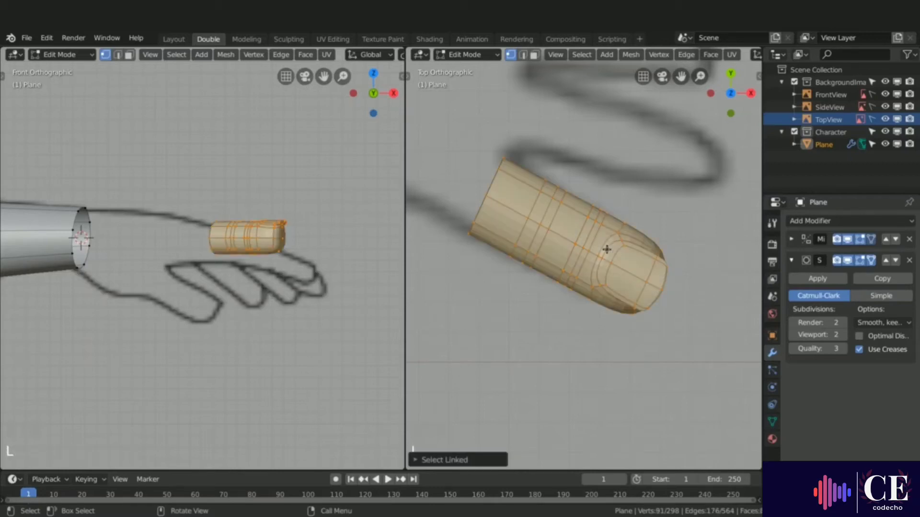
pyautogui.scroll(-3, 606, 249)
pyautogui.keyDown('shift'); pyautogui.moveTo(605, 252); pyautogui.dragTo(558, 324, button='middle'); pyautogui.keyUp('shift')
pyautogui.hotkey('shift', 'd')
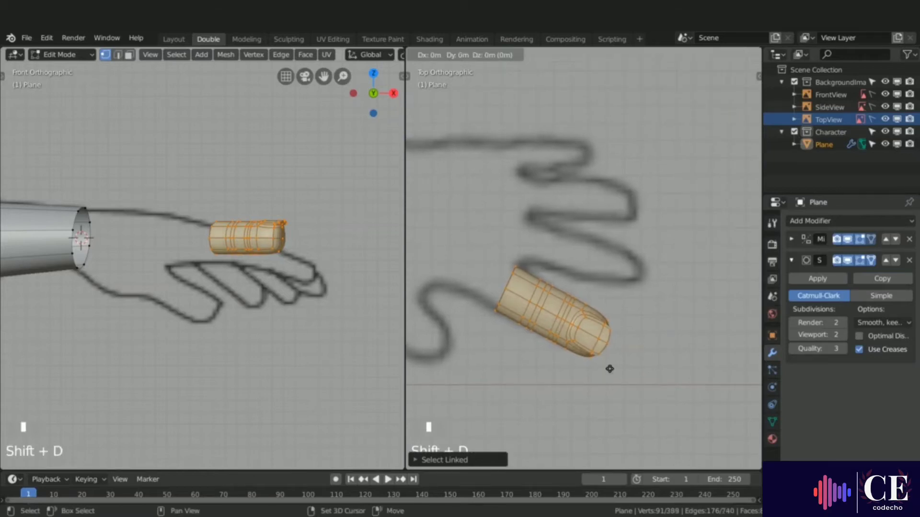
pyautogui.click(643, 310)
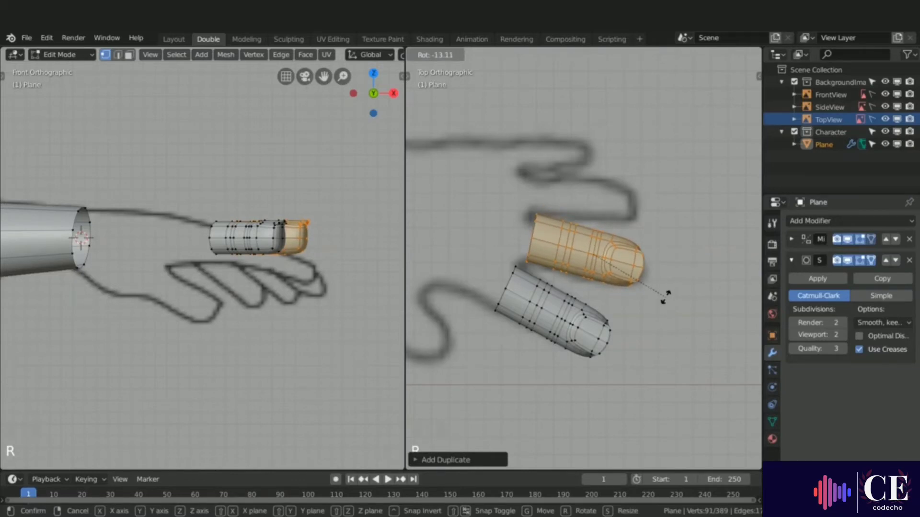
pyautogui.click(667, 297)
pyautogui.press('g')
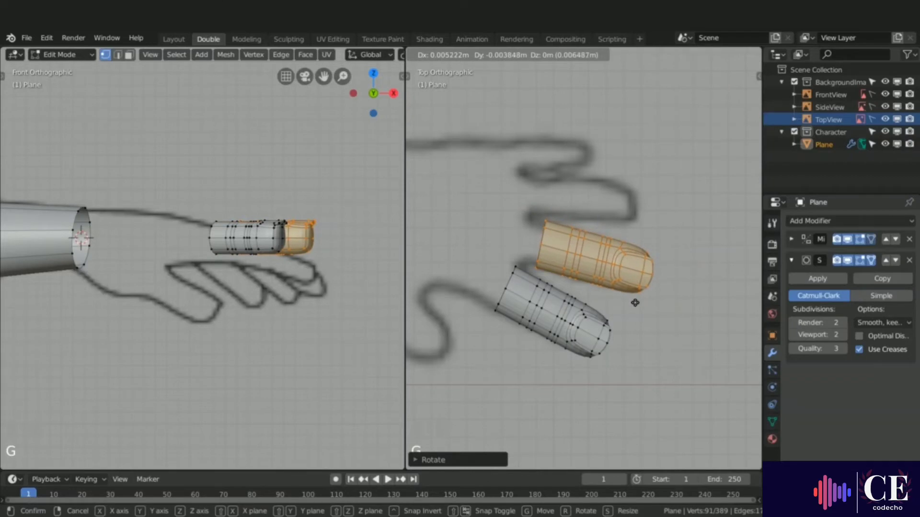
pyautogui.click(635, 303)
# Scale the duplicated finger down to the middle finger's reference width and align its tip with the outline.
pyautogui.press('s')
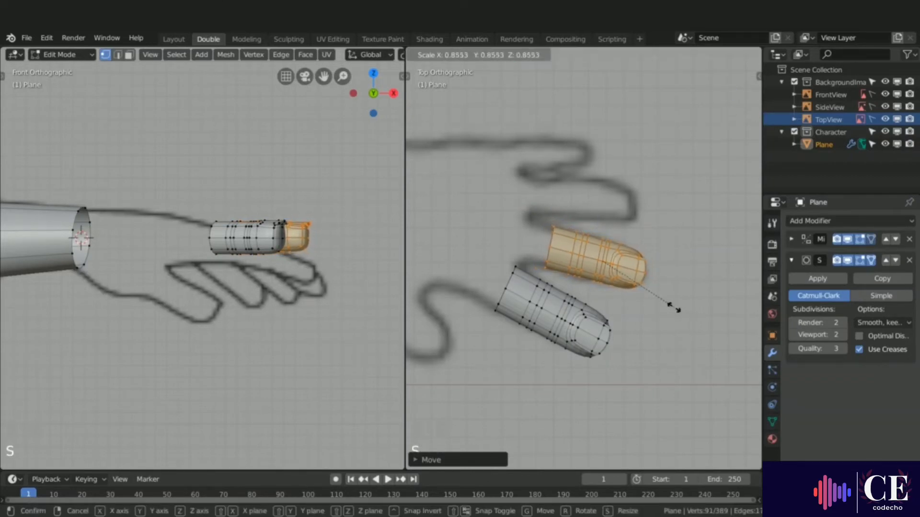
pyautogui.click(668, 304)
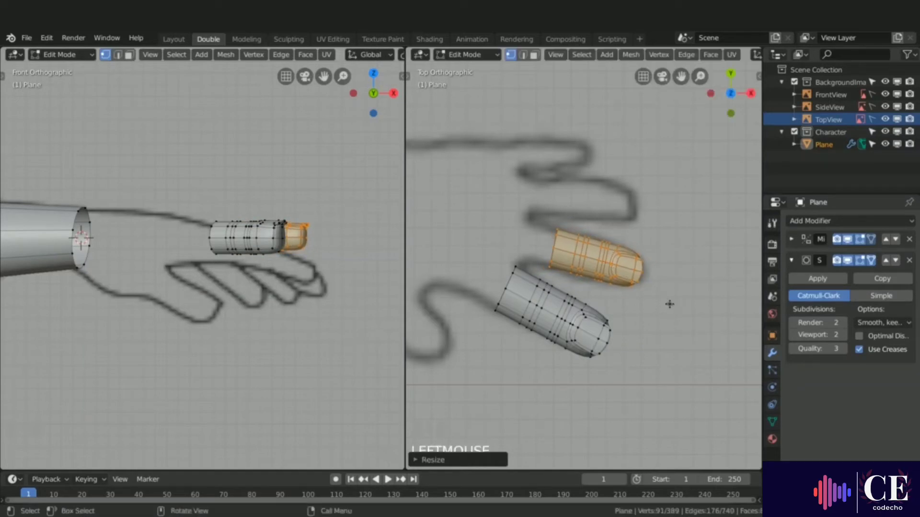
pyautogui.press('g')
pyautogui.click(599, 297)
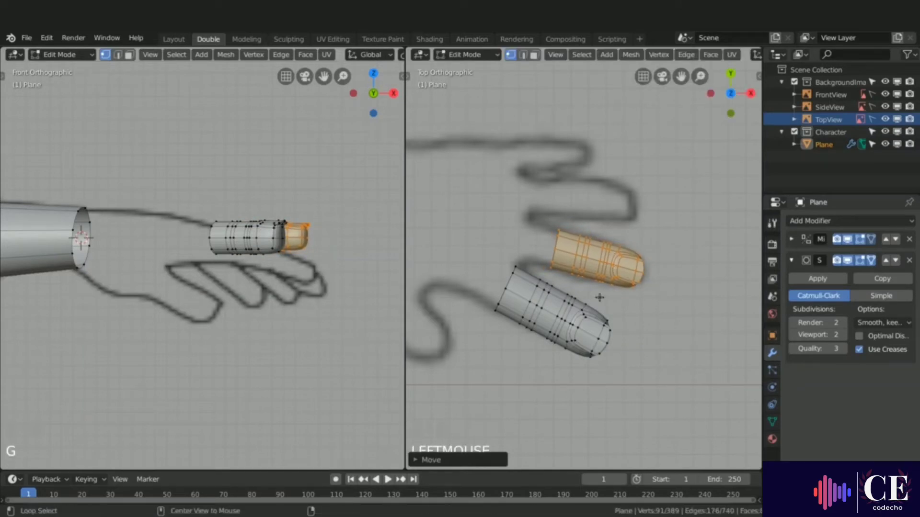
# Scale the whole index finger to about 0.76, nudge it into the reference outline and rotate it about 2°.
pyautogui.hotkey('alt', 'a')
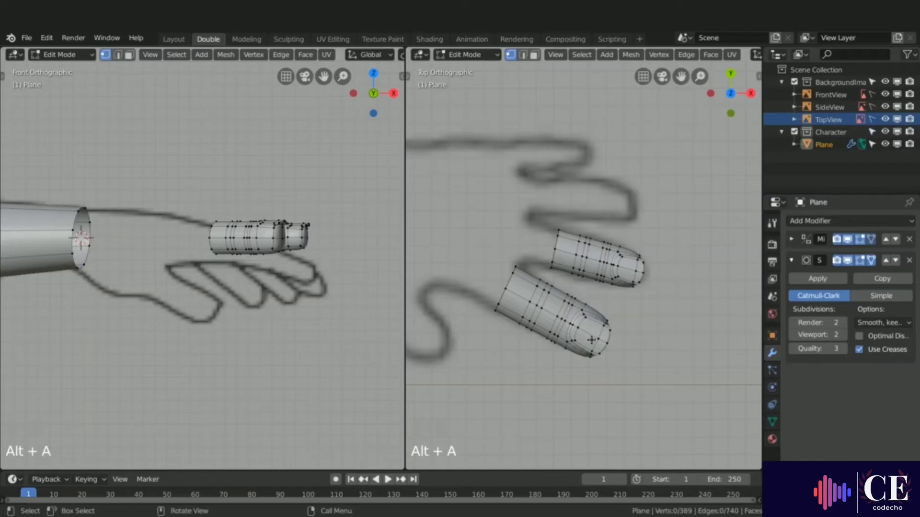
pyautogui.press('l')
pyautogui.press('s')
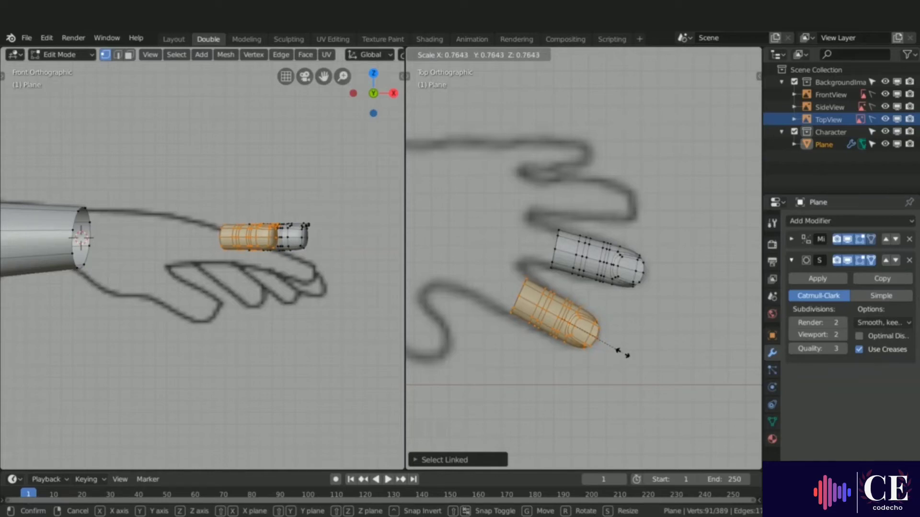
pyautogui.click(623, 352)
pyautogui.press('g')
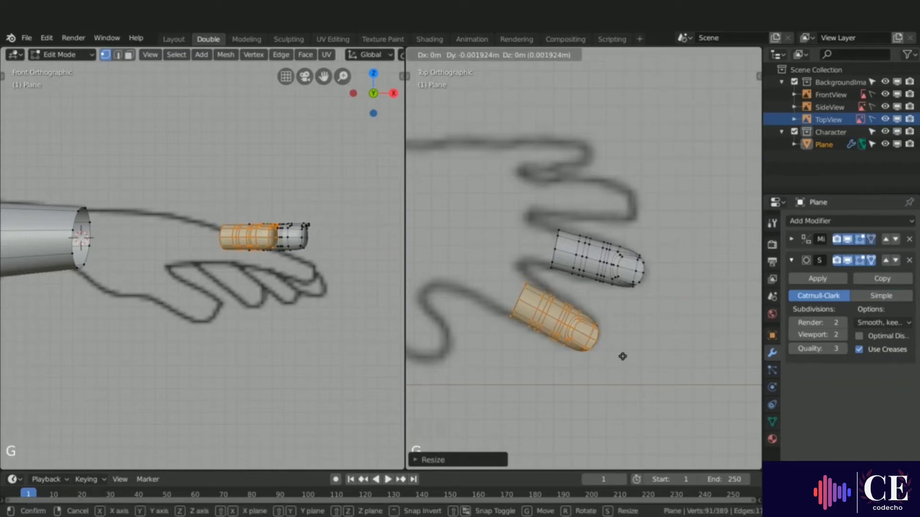
pyautogui.click(623, 355)
pyautogui.press('r')
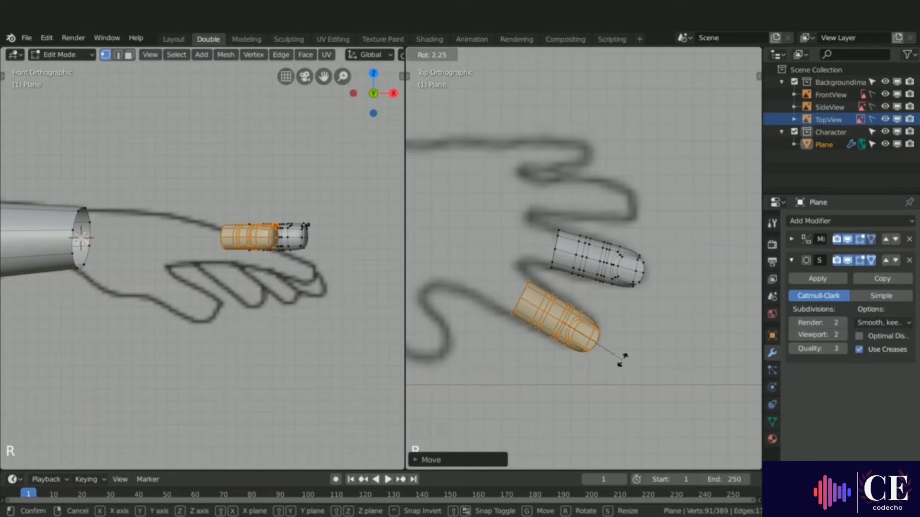
pyautogui.click(622, 359)
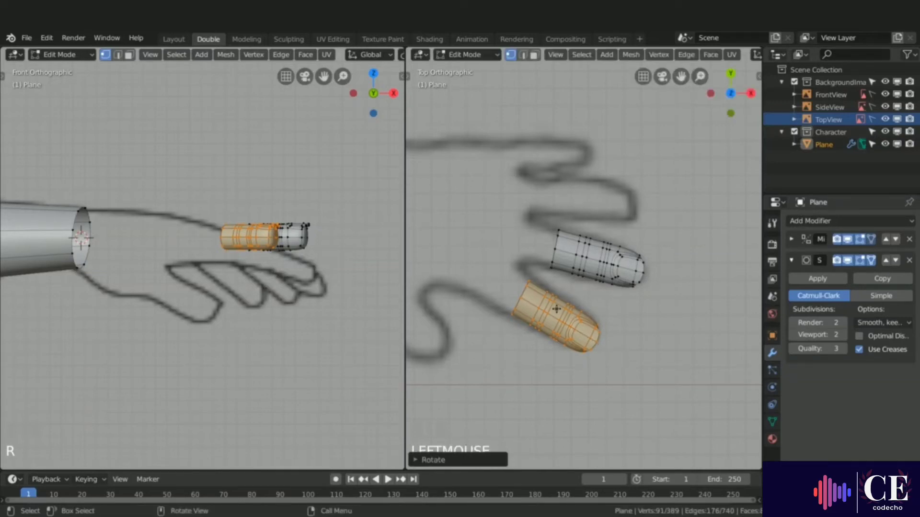
# In wireframe, move the index finger's base section and first joint back along its length toward the palm using Normal orientation.
pyautogui.press('z')
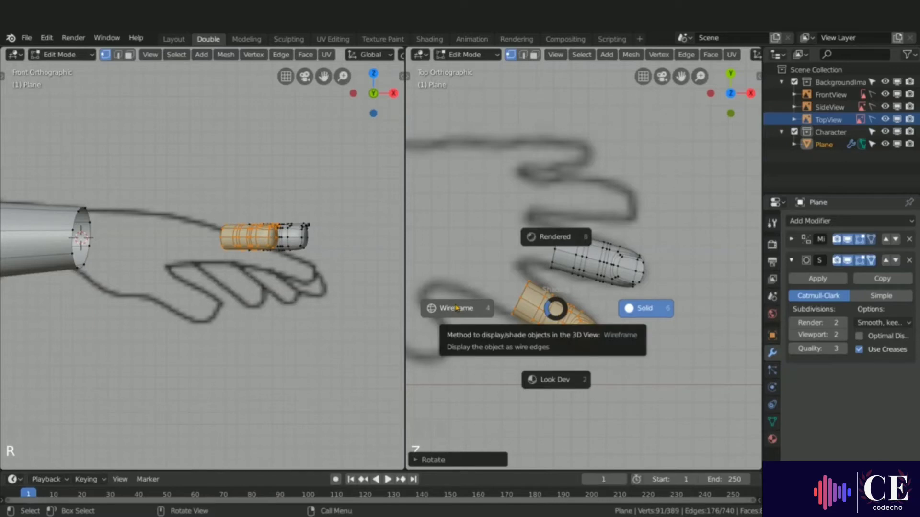
pyautogui.hotkey('alt', 'a')
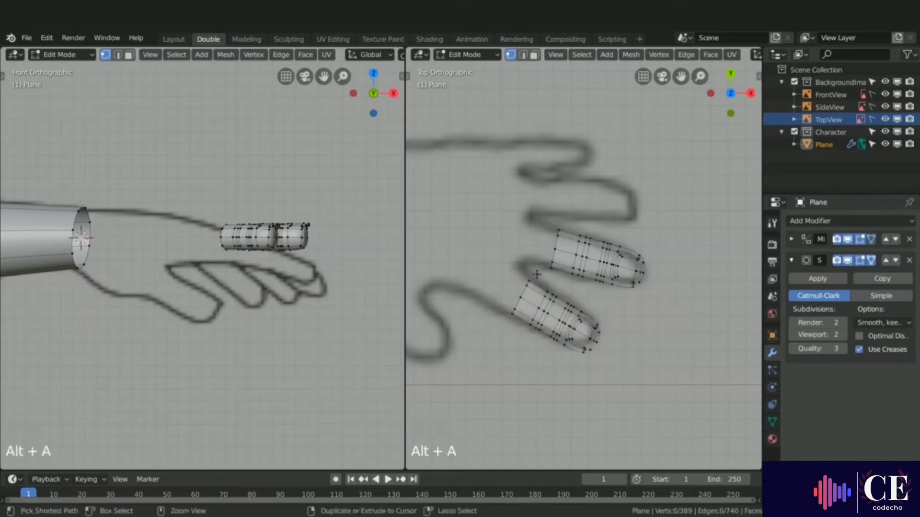
pyautogui.moveTo(536, 274)
pyautogui.keyDown('ctrl'); pyautogui.mouseDown(button='right')
pyautogui.moveTo(482, 312)
pyautogui.moveTo(504, 346)
pyautogui.moveTo(525, 352)
pyautogui.moveTo(535, 350)
pyautogui.moveTo(539, 282)
pyautogui.moveTo(514, 270)
pyautogui.mouseUp(button='right'); pyautogui.keyUp('ctrl')
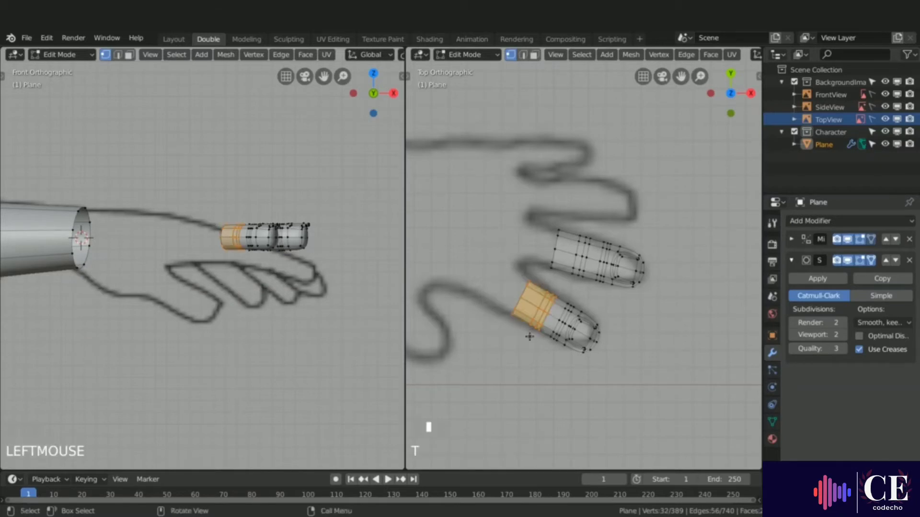
pyautogui.press('t')
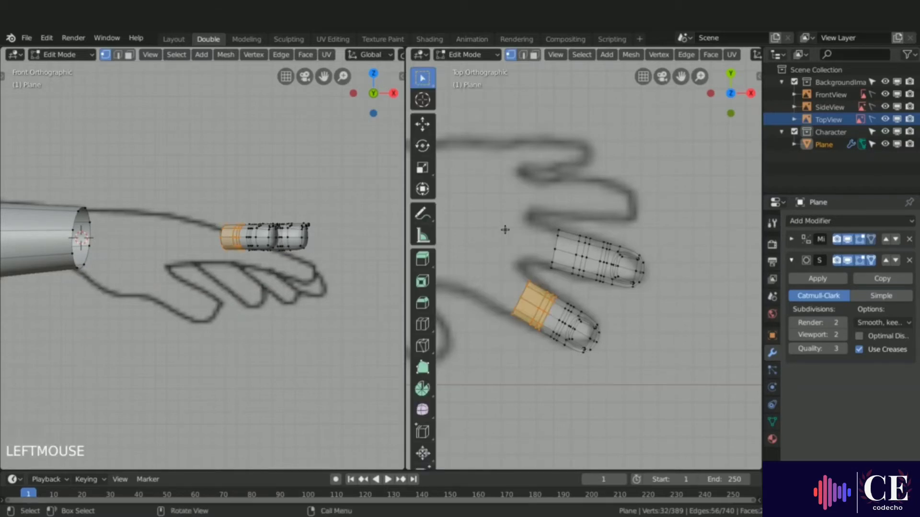
pyautogui.click(422, 124)
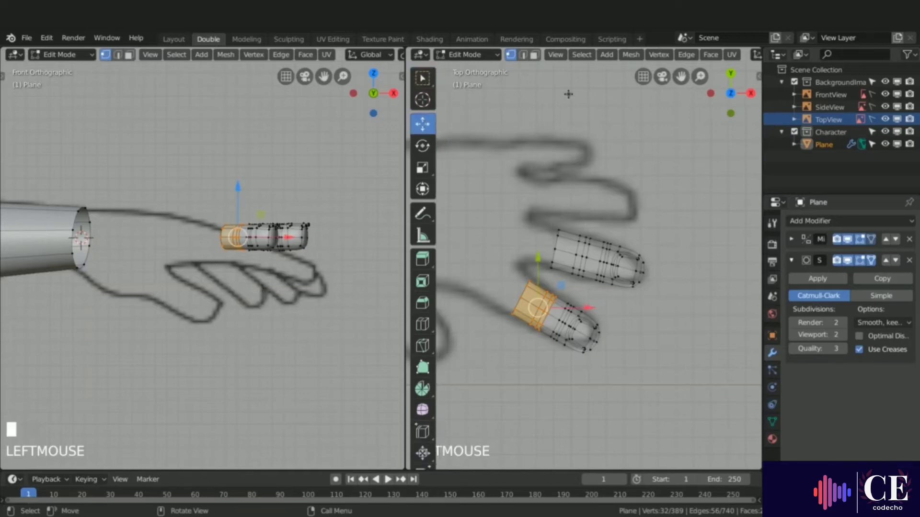
pyautogui.scroll(-10, 586, 53)
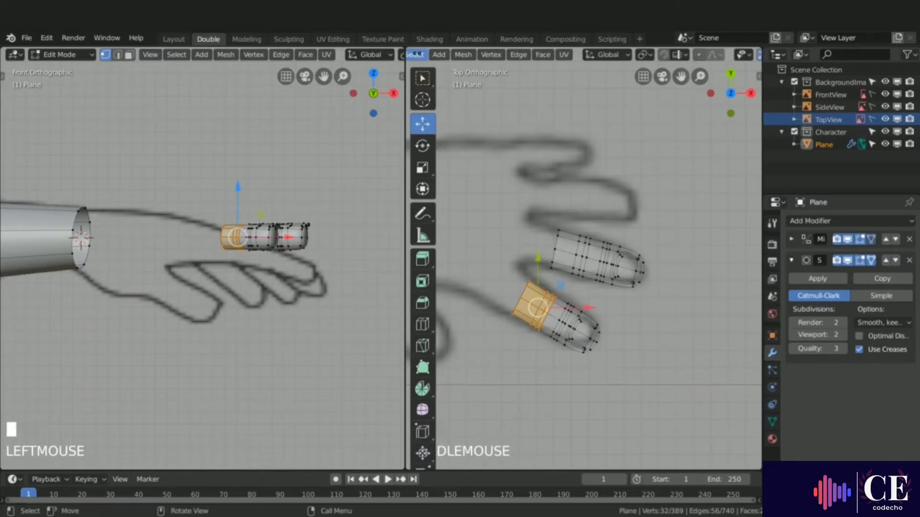
pyautogui.scroll(2, 586, 55)
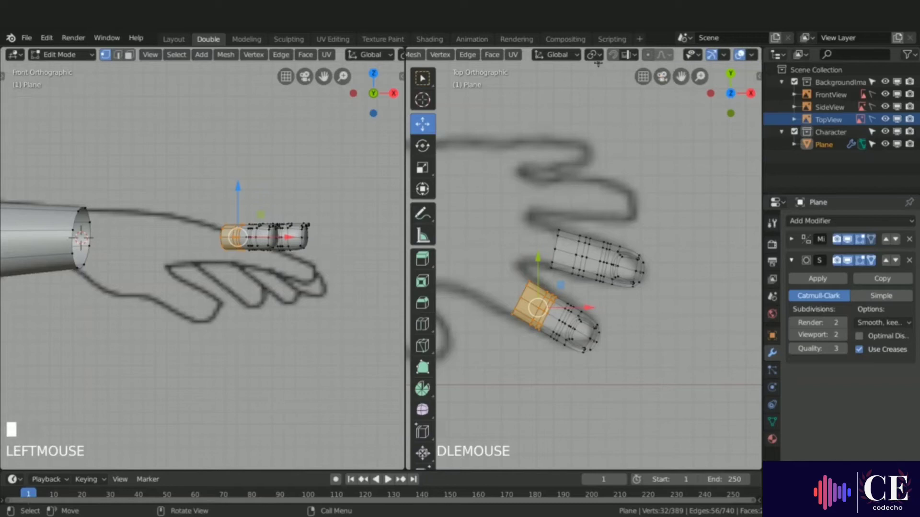
pyautogui.click(570, 56)
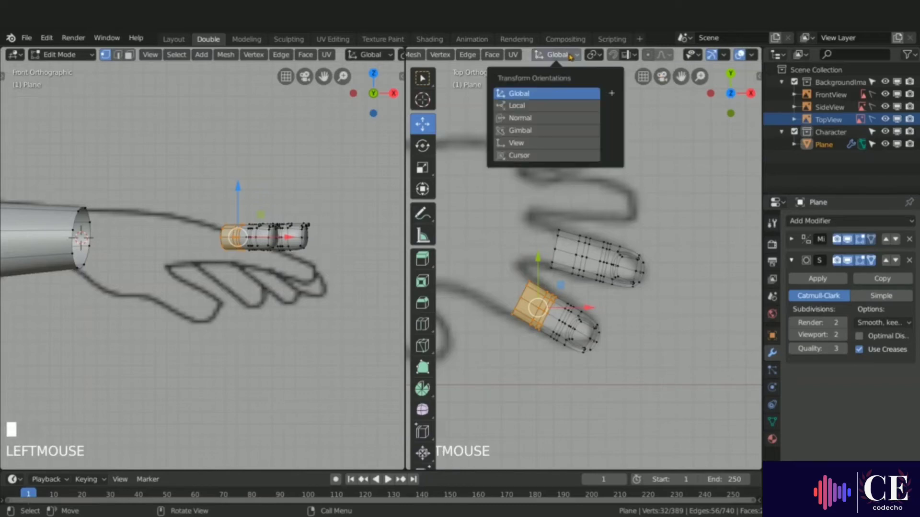
pyautogui.click(551, 118)
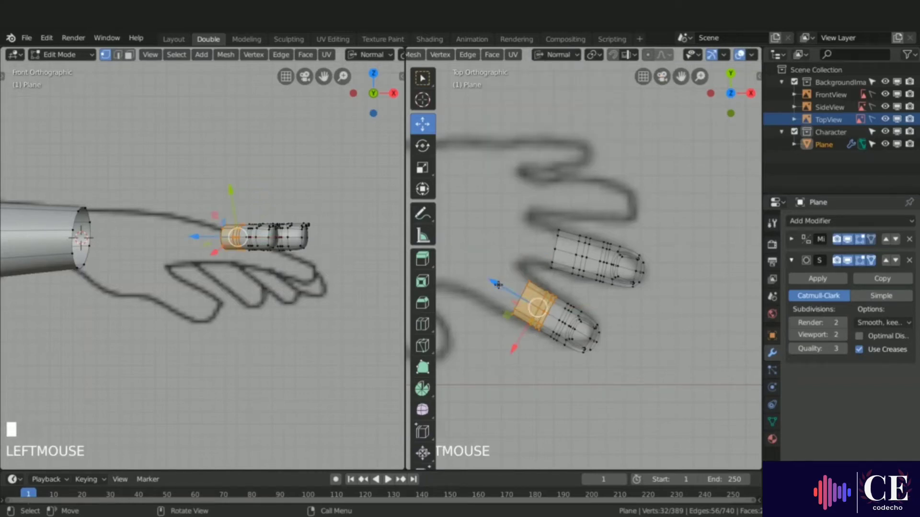
pyautogui.moveTo(498, 284); pyautogui.dragTo(478, 273)
# Move the middle finger's base section and first joint back toward the palm to lengthen it to the reference.
pyautogui.hotkey('alt', 'a')
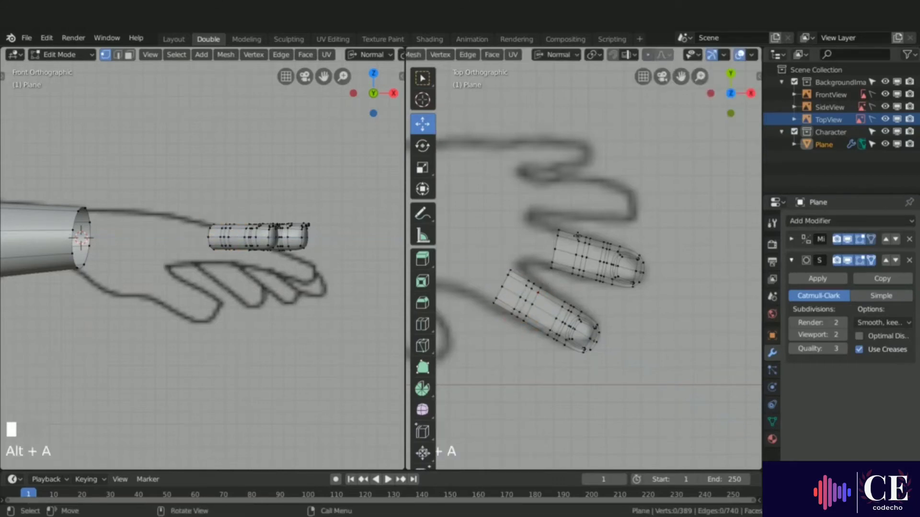
pyautogui.moveTo(582, 232)
pyautogui.keyDown('ctrl'); pyautogui.mouseDown(button='right')
pyautogui.moveTo(572, 220)
pyautogui.moveTo(534, 237)
pyautogui.moveTo(545, 270)
pyautogui.moveTo(575, 286)
pyautogui.moveTo(592, 273)
pyautogui.moveTo(599, 239)
pyautogui.moveTo(573, 218)
pyautogui.moveTo(577, 224)
pyautogui.mouseUp(button='right'); pyautogui.keyUp('ctrl')
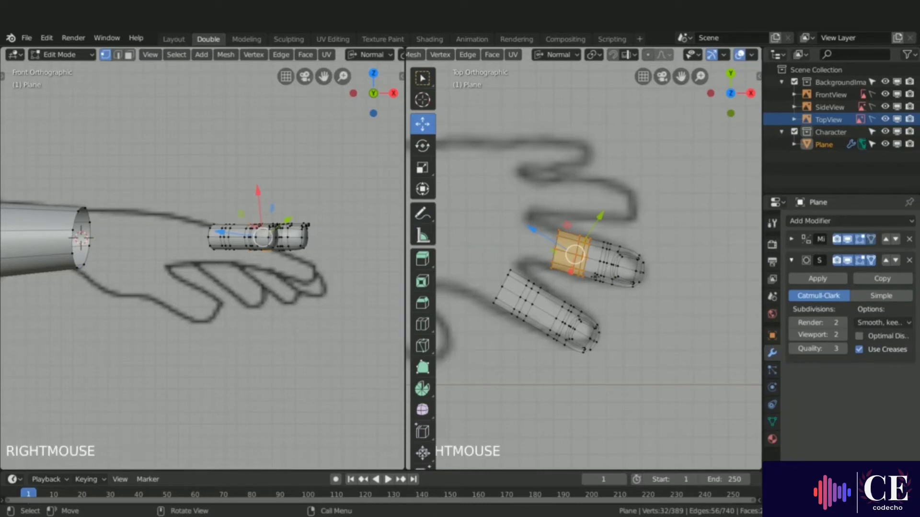
pyautogui.press('g')
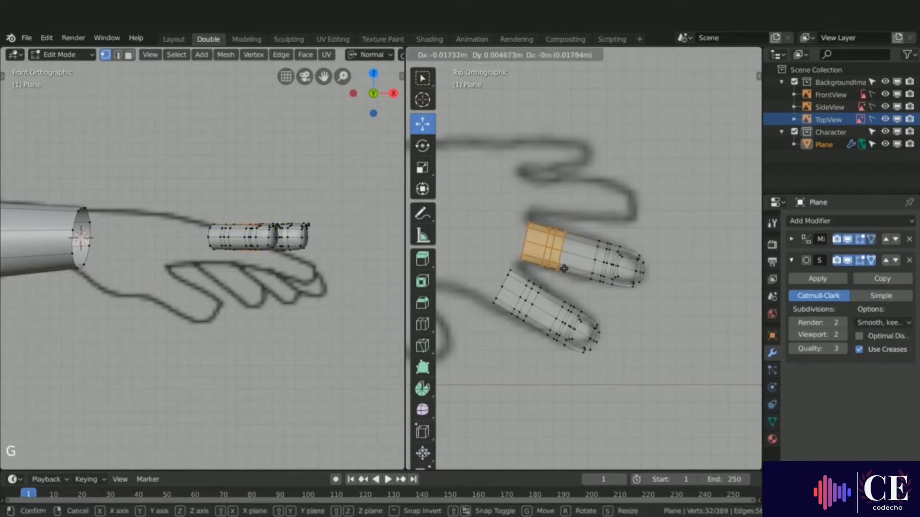
pyautogui.click(578, 260)
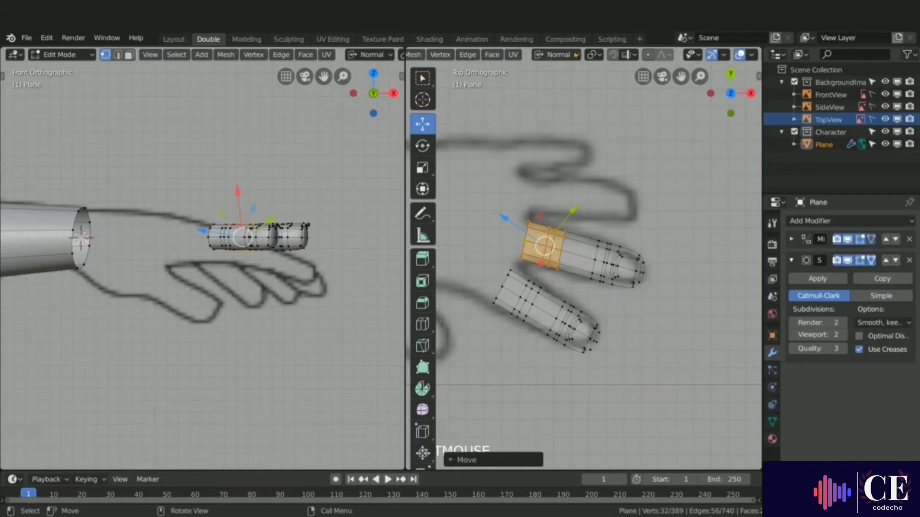
# Restore the Global transform orientation and the box selection tool, and hide the tool shelf.
pyautogui.click(557, 55)
pyautogui.click(540, 95)
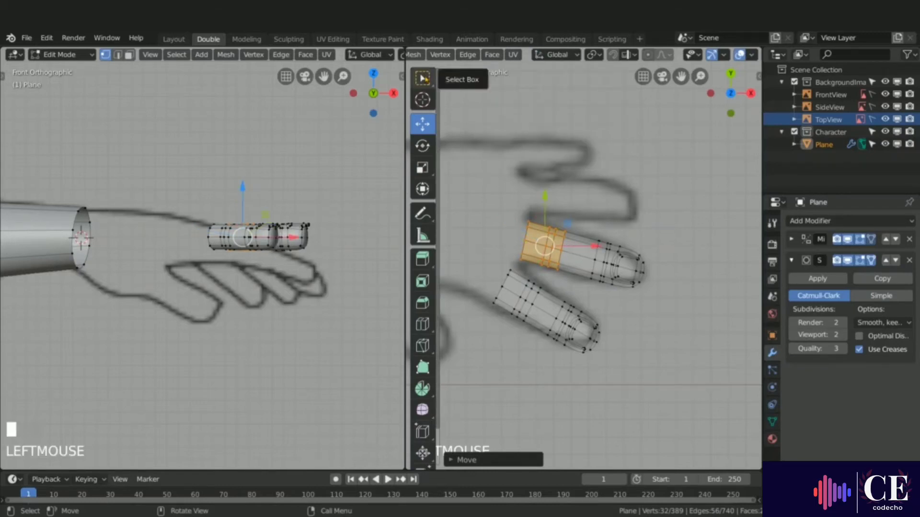
pyautogui.click(423, 79)
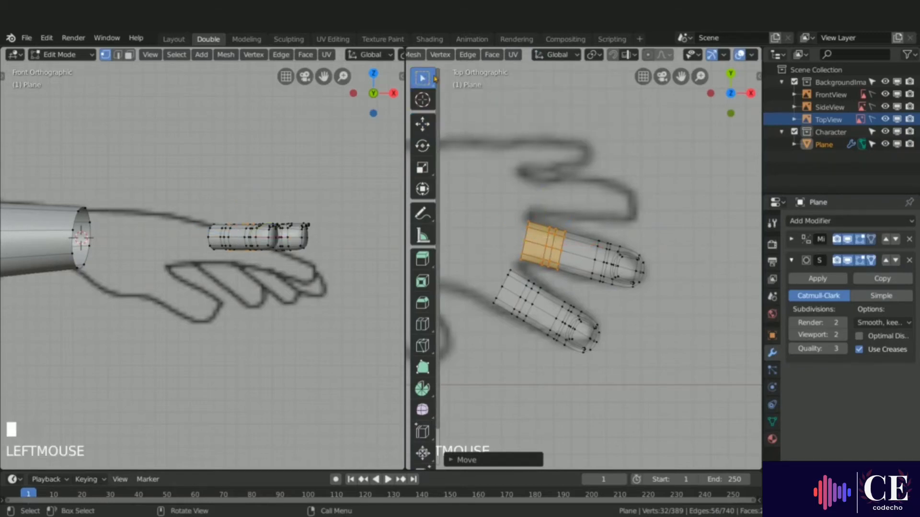
pyautogui.press('t')
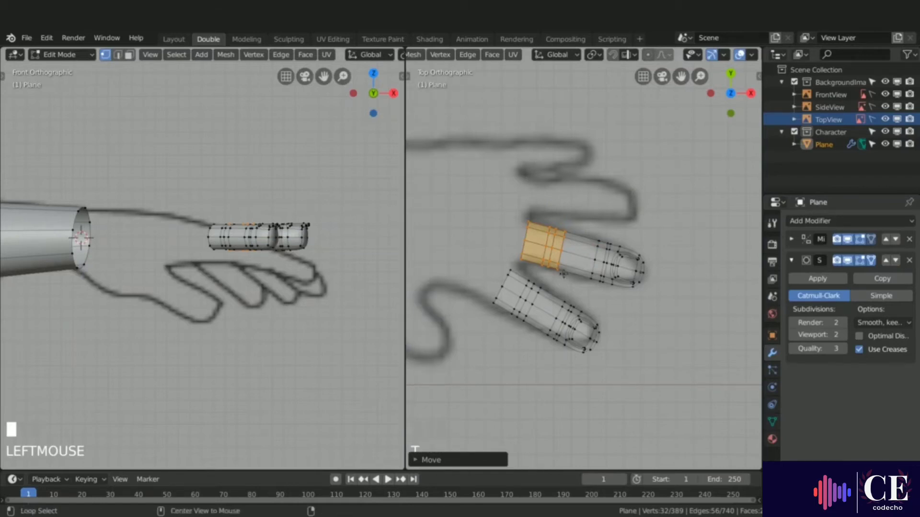
# Edge-slide the three loops of the middle finger's first joint one by one toward the fingertip.
pyautogui.keyDown('alt'); pyautogui.click(562, 245); pyautogui.keyUp('alt')
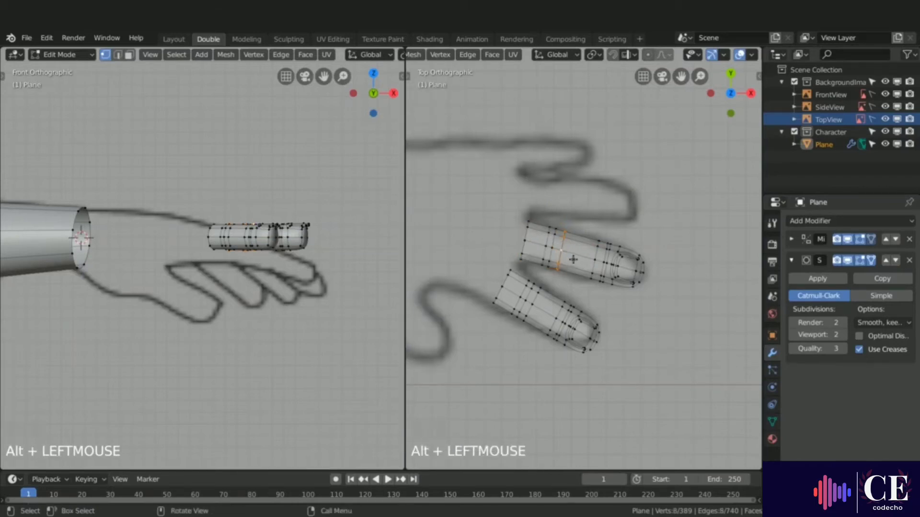
pyautogui.press('g')
pyautogui.press('g')
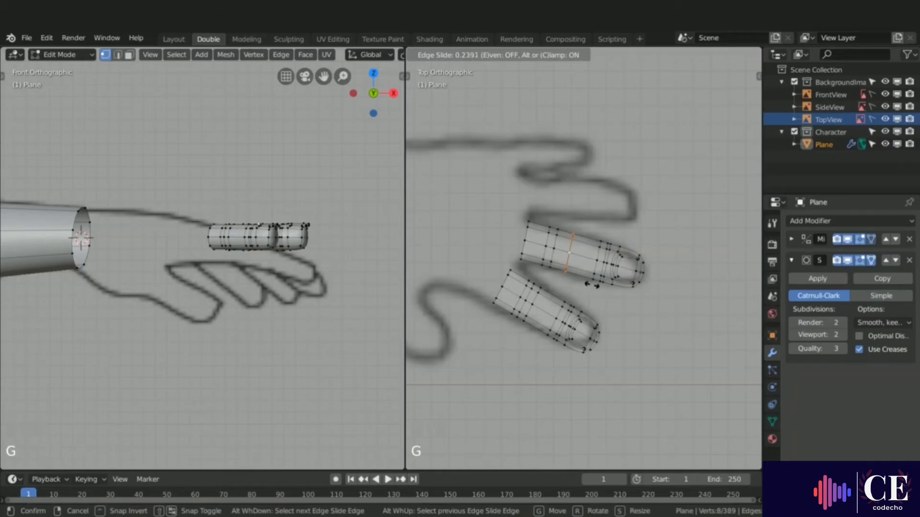
pyautogui.click(590, 284)
pyautogui.keyDown('alt'); pyautogui.click(569, 288); pyautogui.keyUp('alt')
pyautogui.press('g')
pyautogui.press('g')
pyautogui.click(577, 292)
pyautogui.keyDown('alt'); pyautogui.click(551, 246); pyautogui.keyUp('alt')
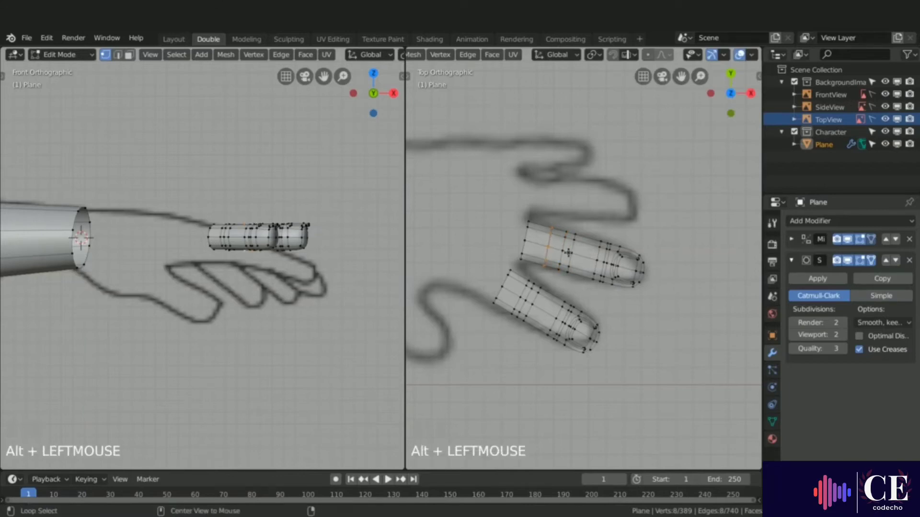
pyautogui.press('g')
pyautogui.press('g')
pyautogui.click(582, 258)
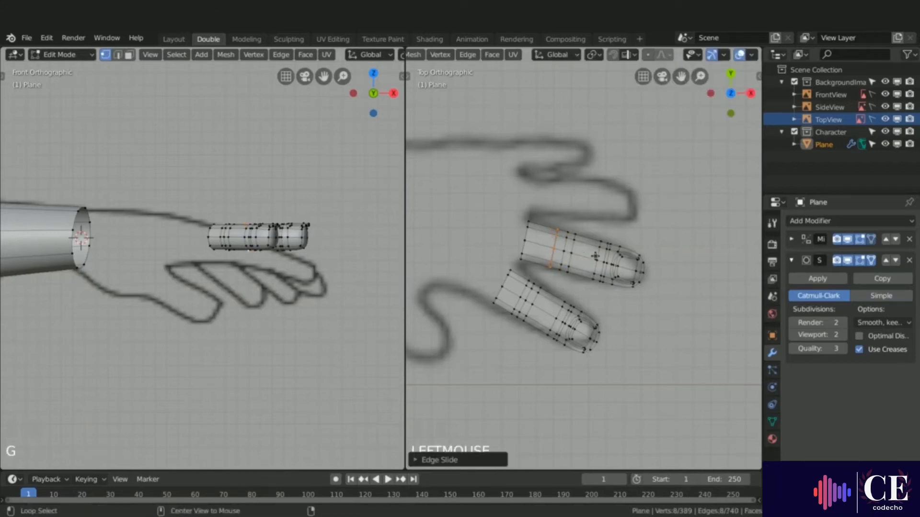
# Edge-slide the three loops of the middle finger's outer joint one by one toward the palm.
pyautogui.keyDown('alt'); pyautogui.click(596, 256); pyautogui.keyUp('alt')
pyautogui.press('g')
pyautogui.press('g')
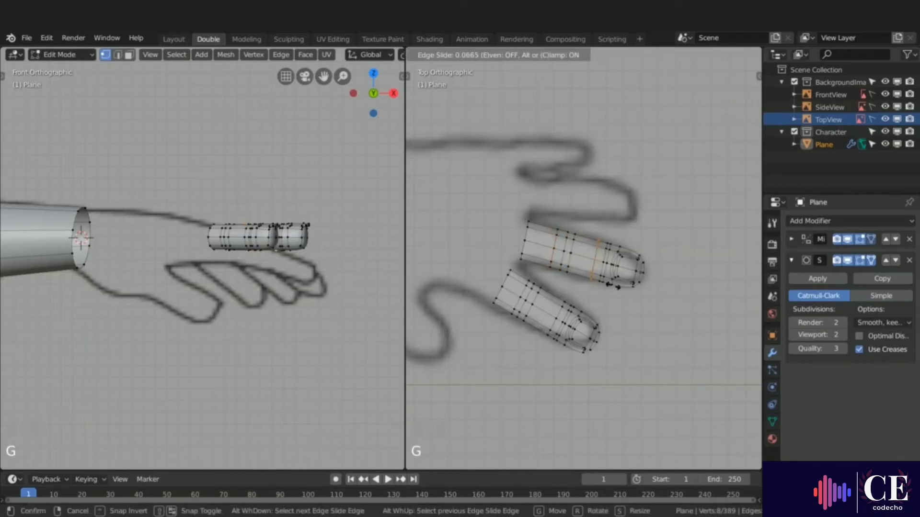
pyautogui.click(605, 262)
pyautogui.keyDown('alt'); pyautogui.click(601, 256); pyautogui.keyUp('alt')
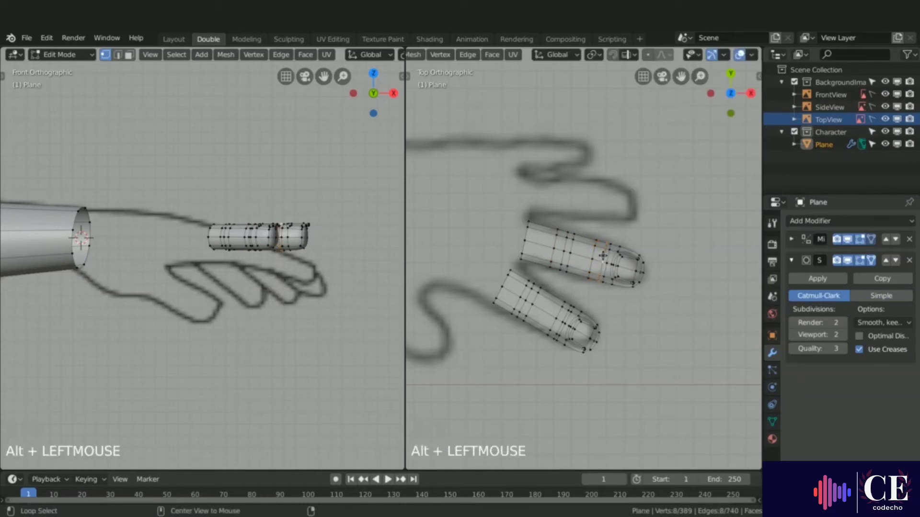
pyautogui.press('g')
pyautogui.press('g')
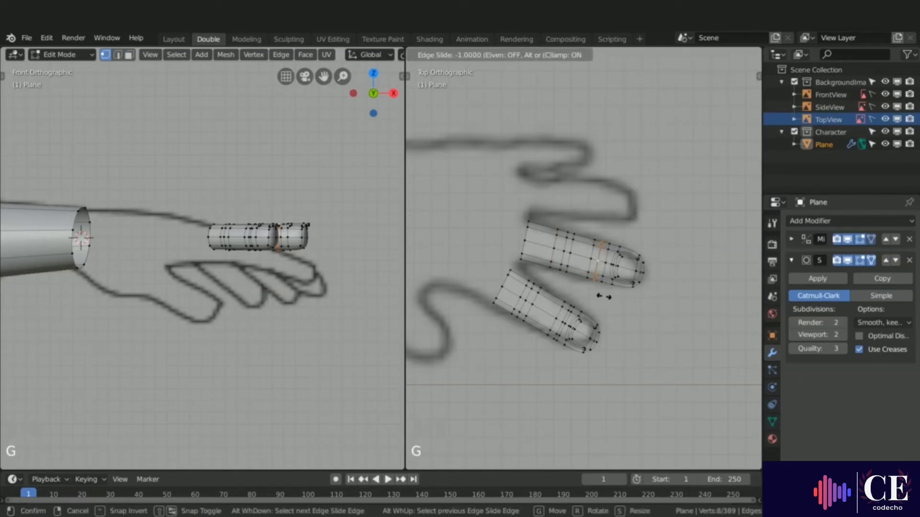
pyautogui.click(604, 297)
pyautogui.keyDown('alt'); pyautogui.click(605, 259); pyautogui.keyUp('alt')
pyautogui.press('g')
pyautogui.press('g')
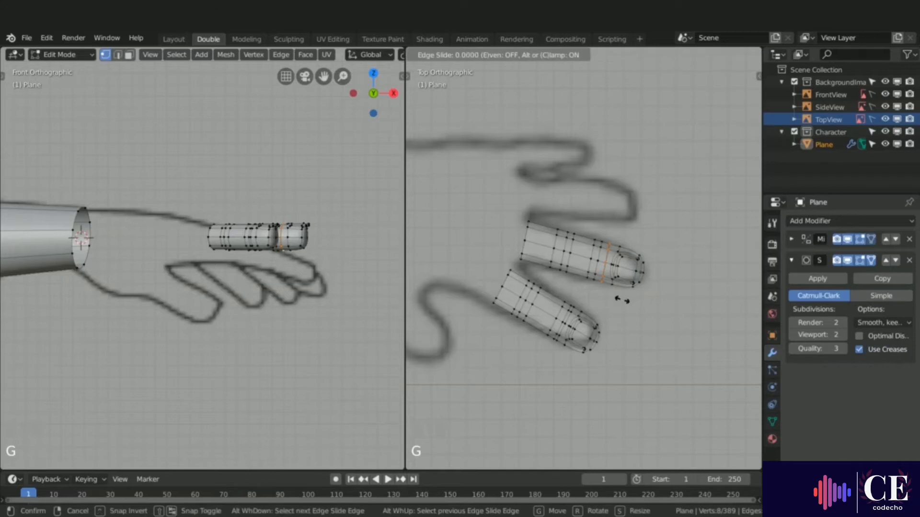
pyautogui.click(617, 299)
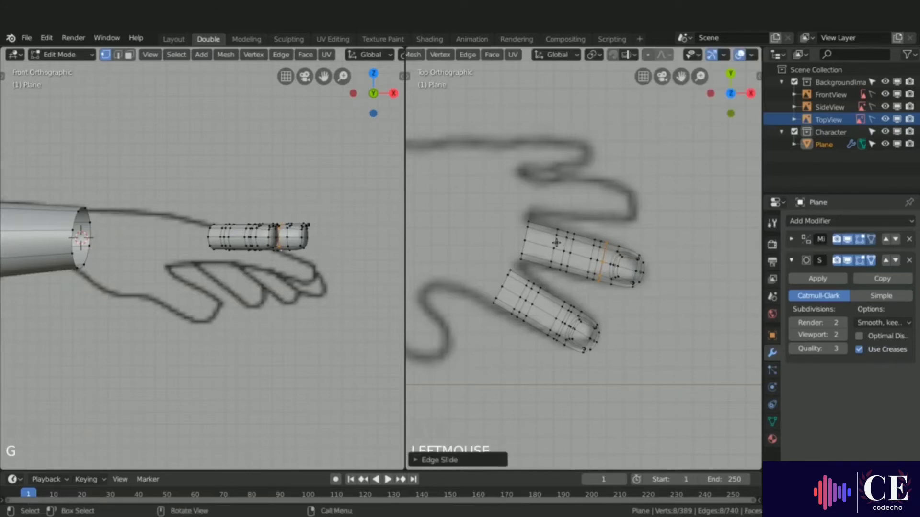
# Edge-slide the palm-side loop of the middle finger's first joint toward the fingertip to tighten the joint.
pyautogui.keyDown('alt'); pyautogui.click(553, 261); pyautogui.keyUp('alt')
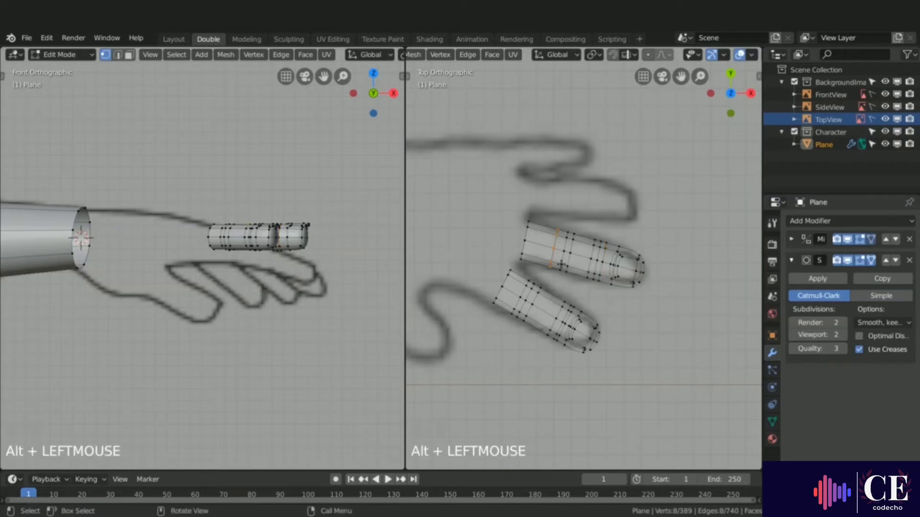
pyautogui.press('g')
pyautogui.press('g')
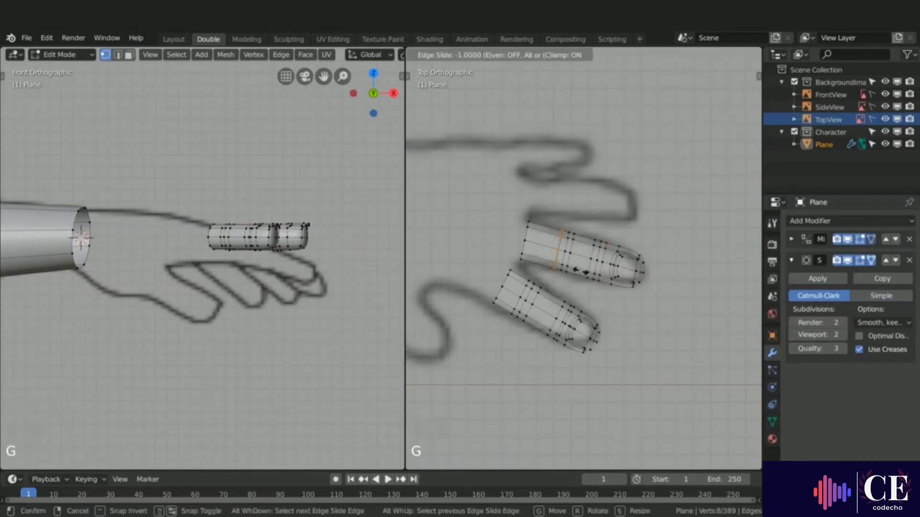
pyautogui.click(582, 271)
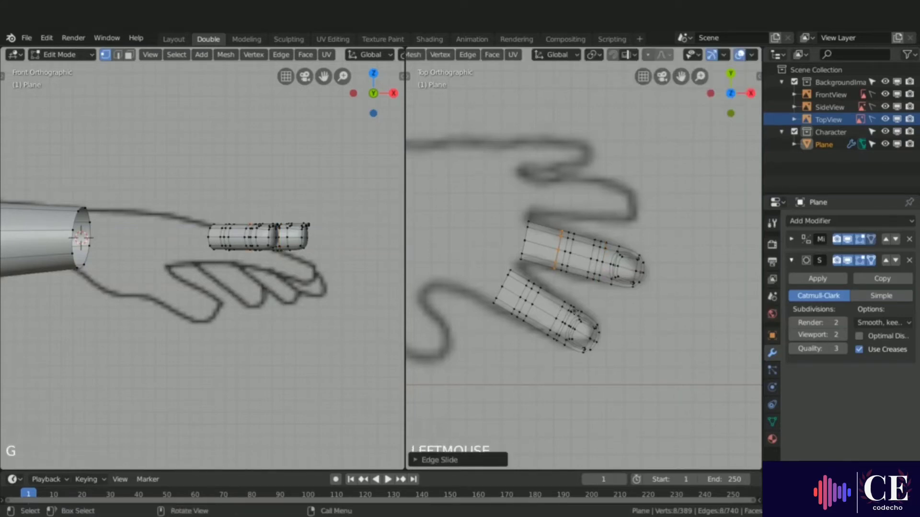
pyautogui.keyDown('alt'); pyautogui.click(565, 317); pyautogui.keyUp('alt')
pyautogui.press('g')
pyautogui.press('g')
pyautogui.rightClick(532, 302)
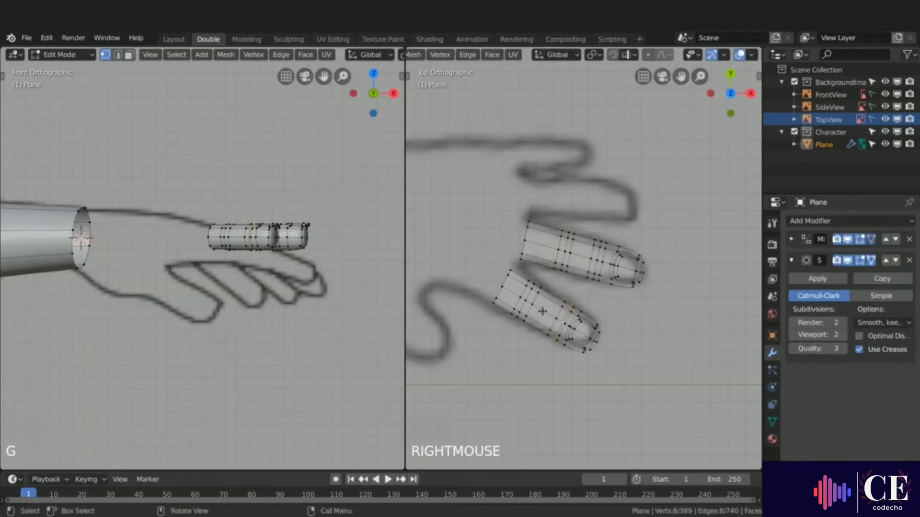
# Edge-slide the three loops of the index finger's outer joint one by one toward the palm.
pyautogui.keyDown('alt'); pyautogui.click(558, 319); pyautogui.keyUp('alt')
pyautogui.press('g')
pyautogui.press('g')
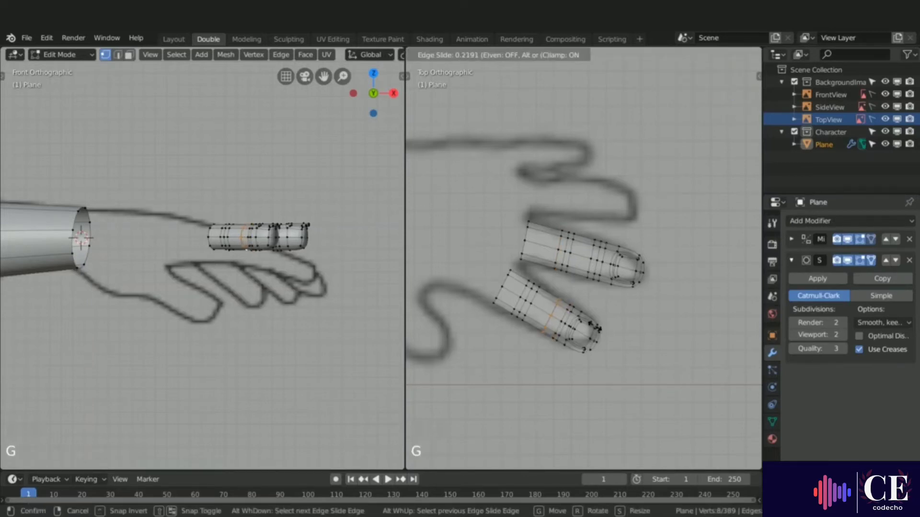
pyautogui.click(589, 324)
pyautogui.keyDown('alt'); pyautogui.click(569, 316); pyautogui.keyUp('alt')
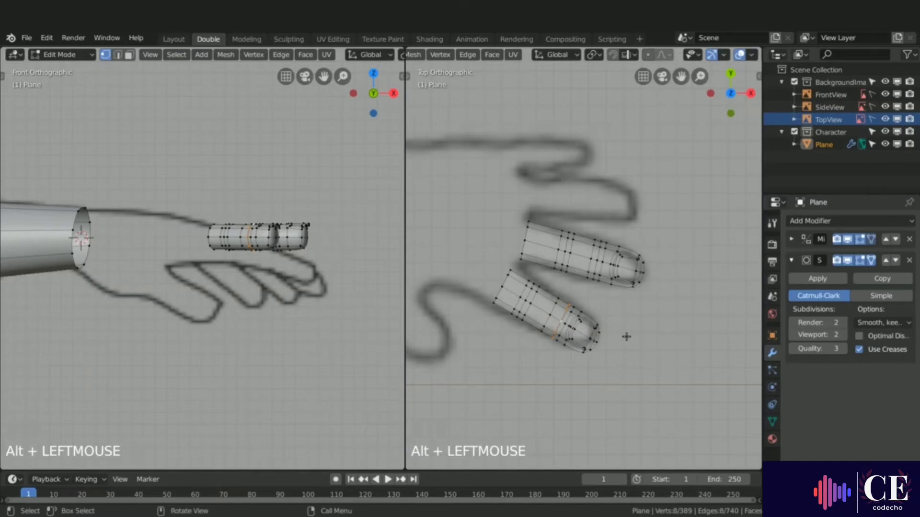
pyautogui.press('g')
pyautogui.press('g')
pyautogui.click(615, 333)
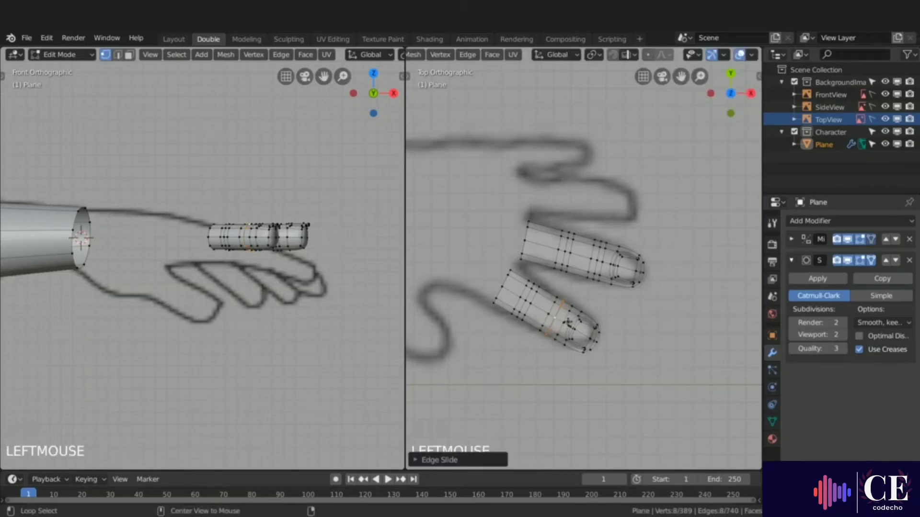
pyautogui.keyDown('alt'); pyautogui.click(567, 321); pyautogui.keyUp('alt')
pyautogui.press('g')
pyautogui.press('g')
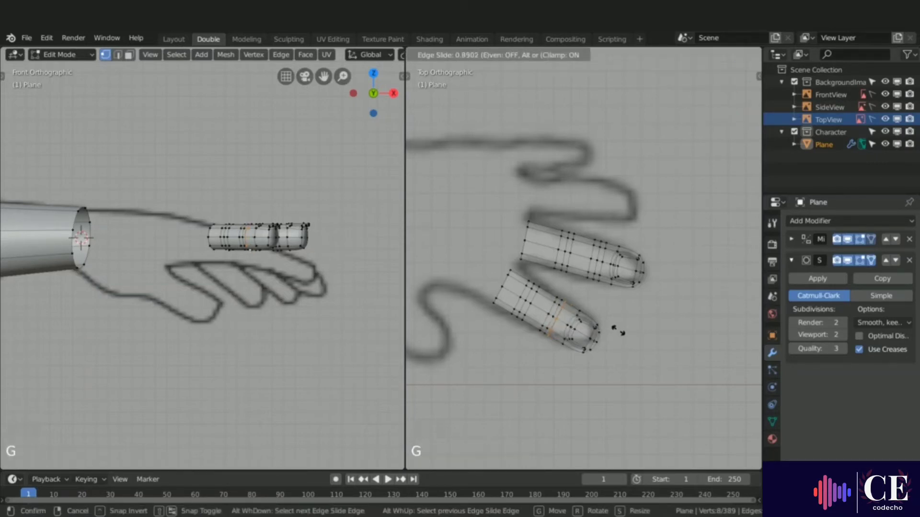
pyautogui.click(619, 331)
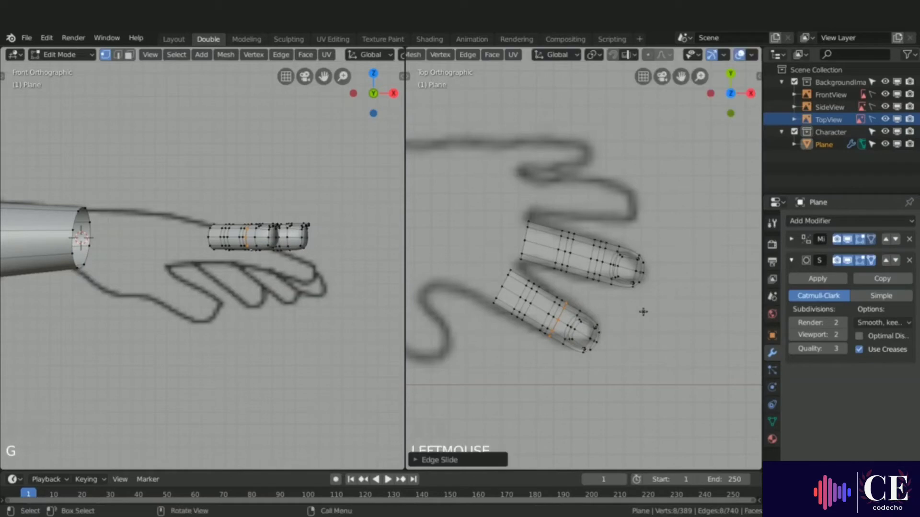
# Scale up the index finger's open base loop slightly so the finger widens toward the palm.
pyautogui.keyDown('alt'); pyautogui.click(505, 291); pyautogui.keyUp('alt')
pyautogui.press('s')
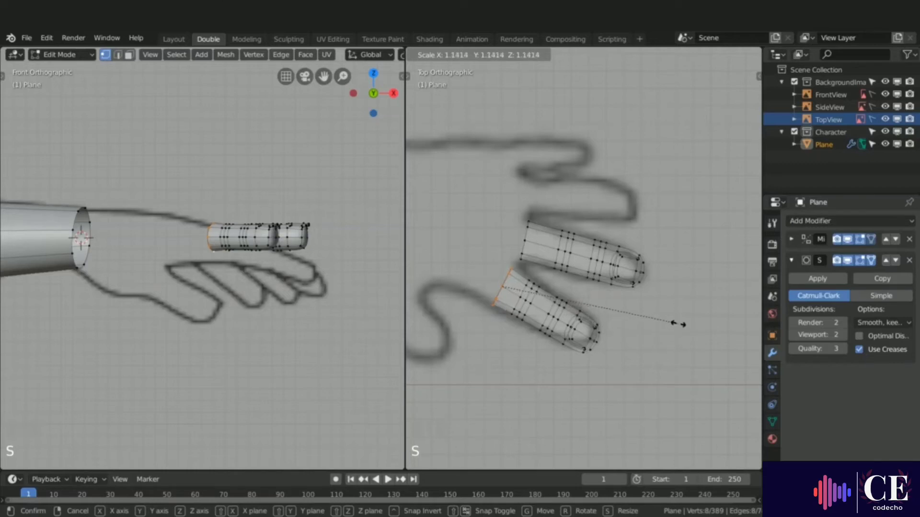
pyautogui.keyDown('alt'); pyautogui.click(691, 312); pyautogui.keyUp('alt')
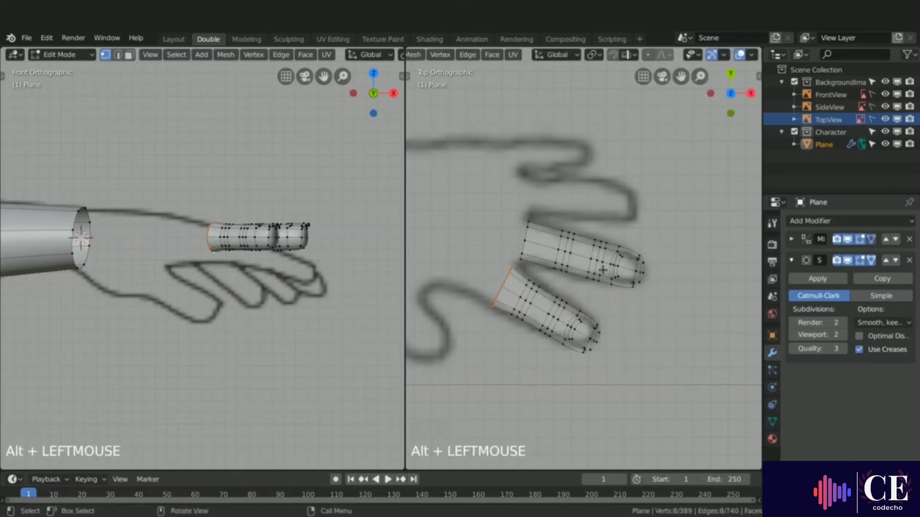
# Duplicate the whole middle finger, place the copy over the ring finger reference, and rotate it roughly horizontal.
pyautogui.hotkey('alt', 'a')
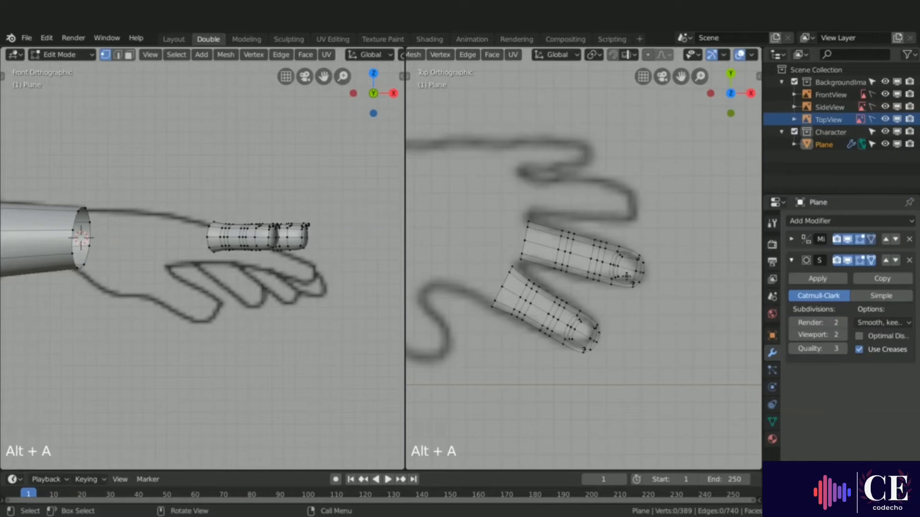
pyautogui.press('l')
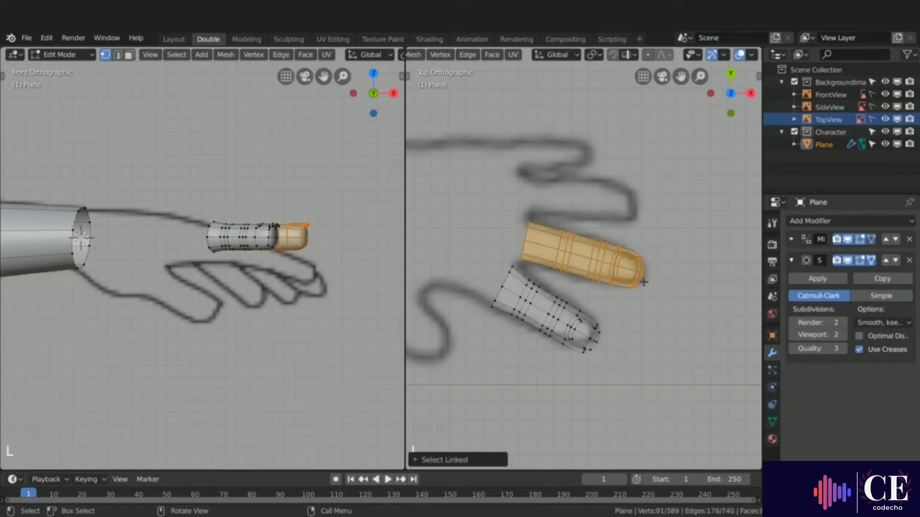
pyautogui.hotkey('shift', 'd')
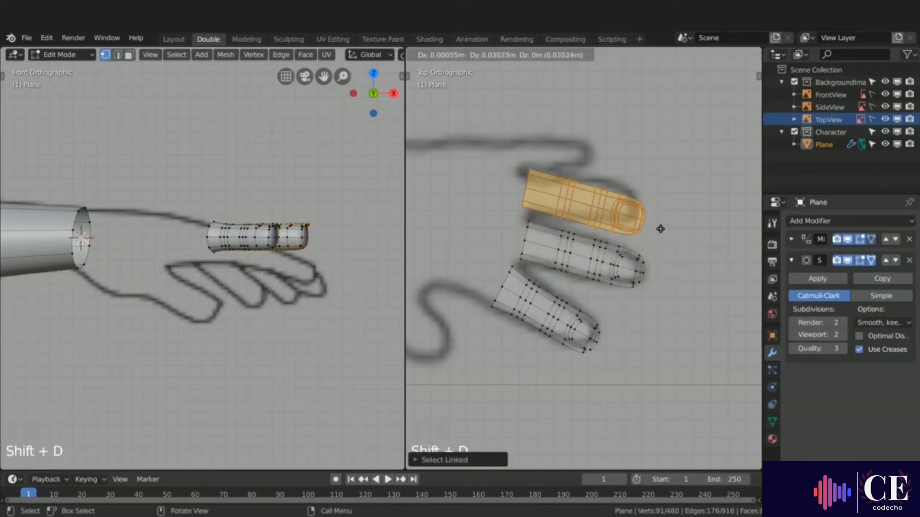
pyautogui.click(660, 223)
pyautogui.press('r')
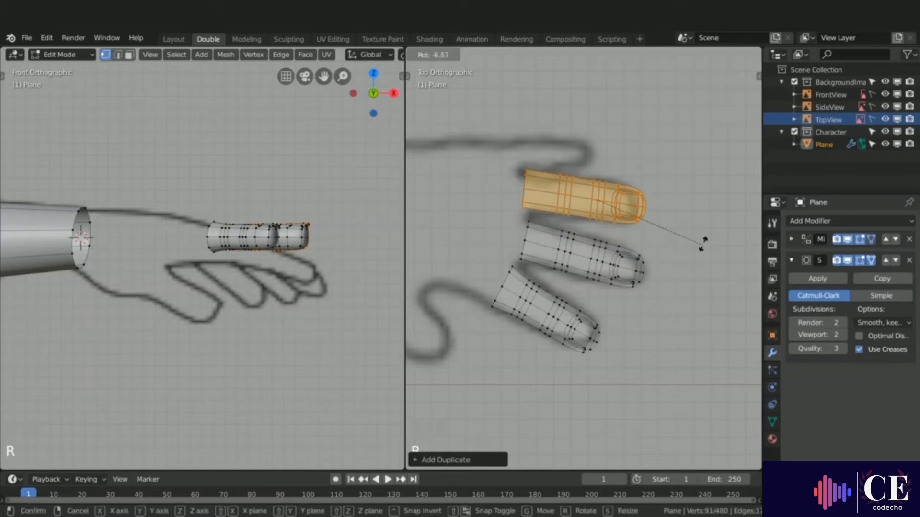
pyautogui.click(707, 232)
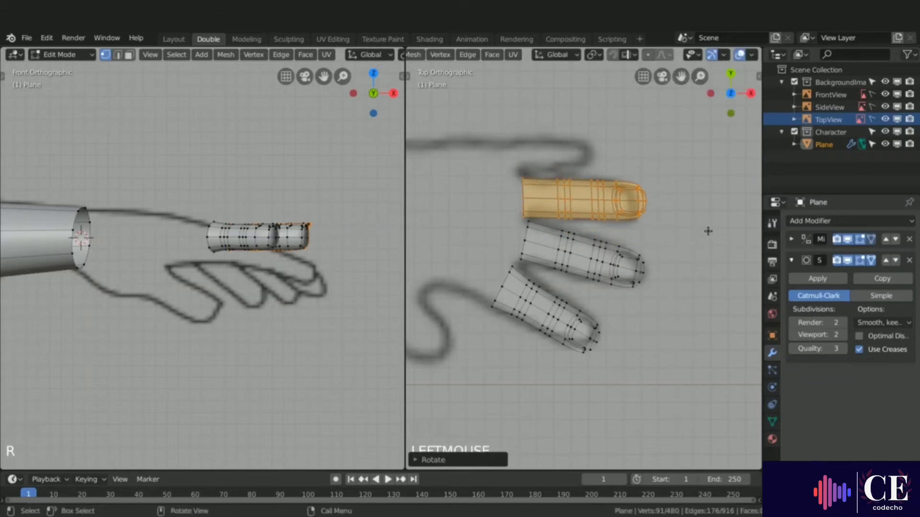
# Scale down the ring finger slightly and fine-tune its rotation and position to match the top-view reference.
pyautogui.press('s')
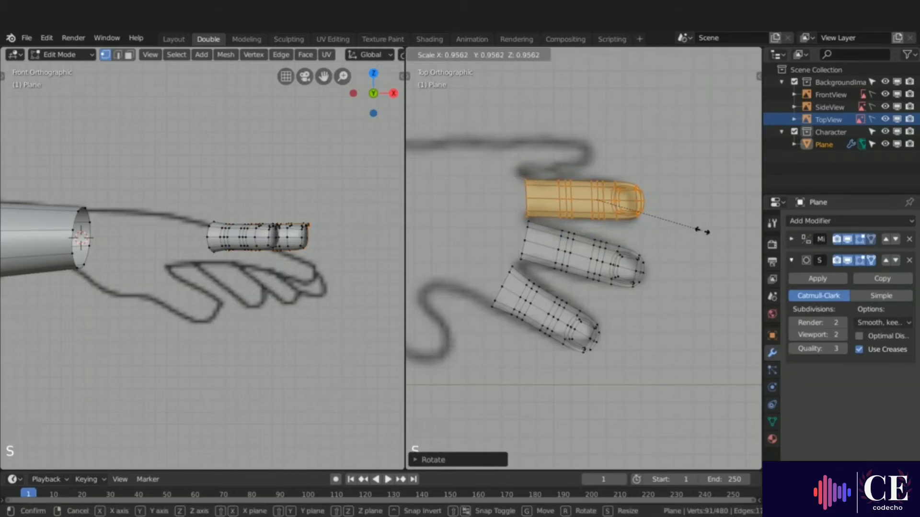
pyautogui.click(702, 231)
pyautogui.press('r')
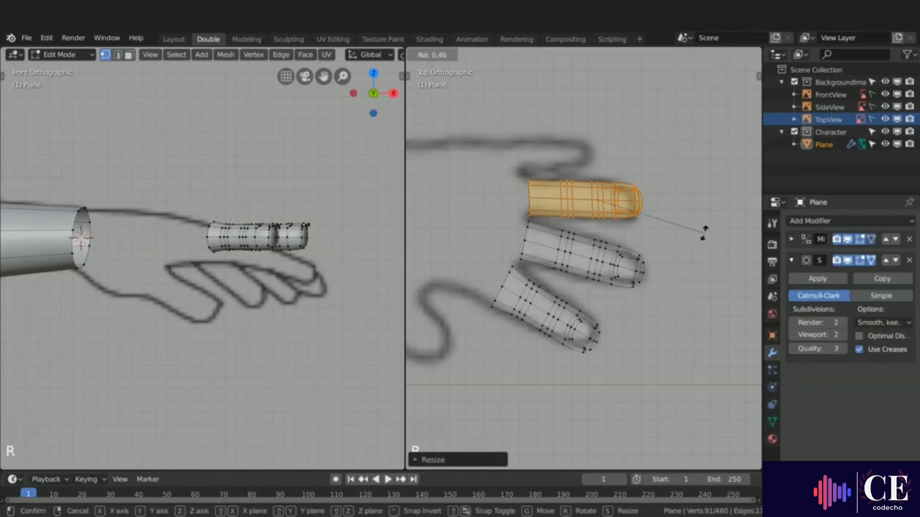
pyautogui.click(704, 233)
pyautogui.press('g')
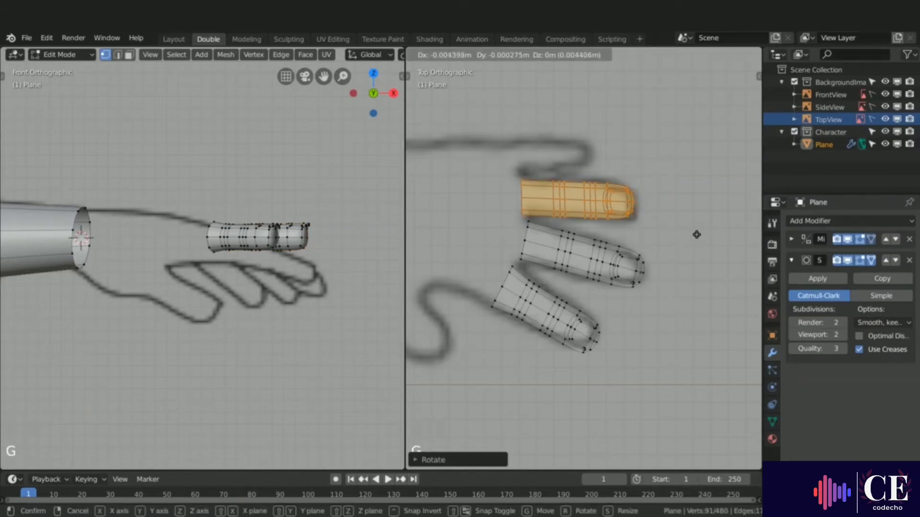
pyautogui.click(700, 234)
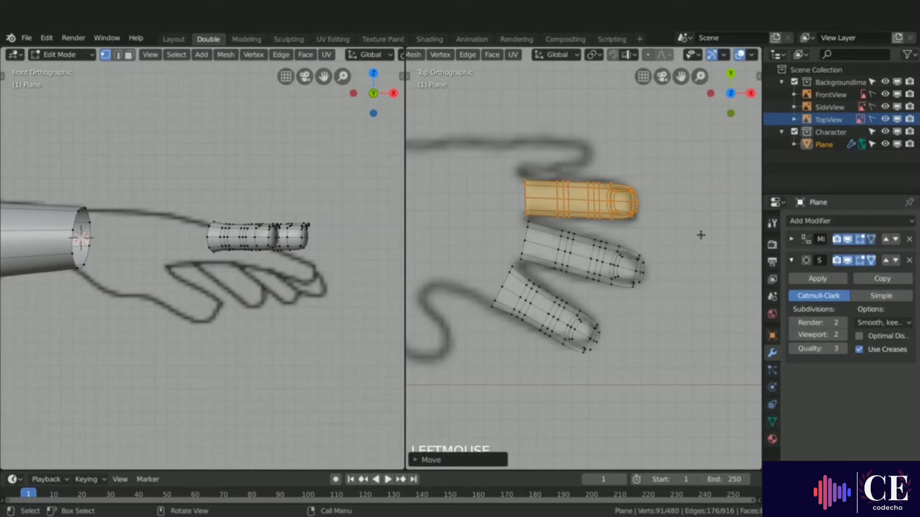
pyautogui.press('s')
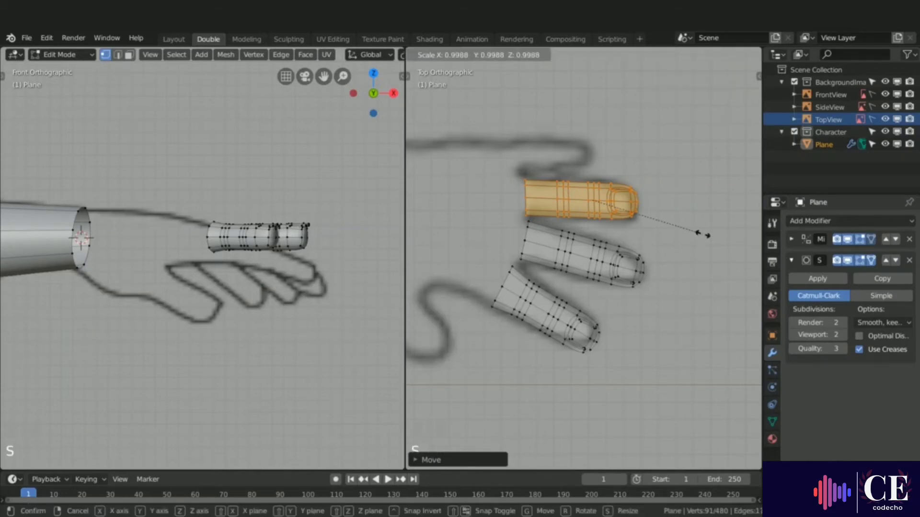
pyautogui.click(703, 234)
pyautogui.press('g')
pyautogui.click(673, 212)
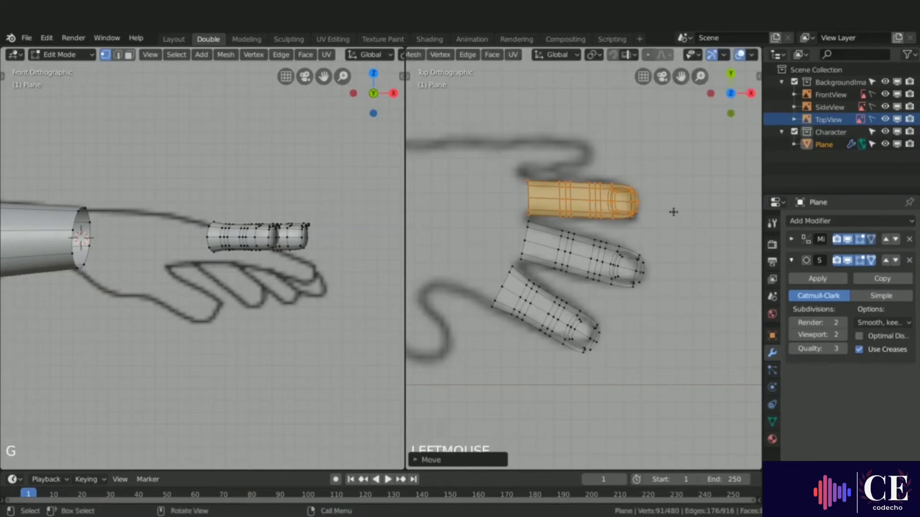
# Duplicate the ring finger, place the copy over the little finger reference, and rotate it slightly counterclockwise.
pyautogui.hotkey('shift', 'd')
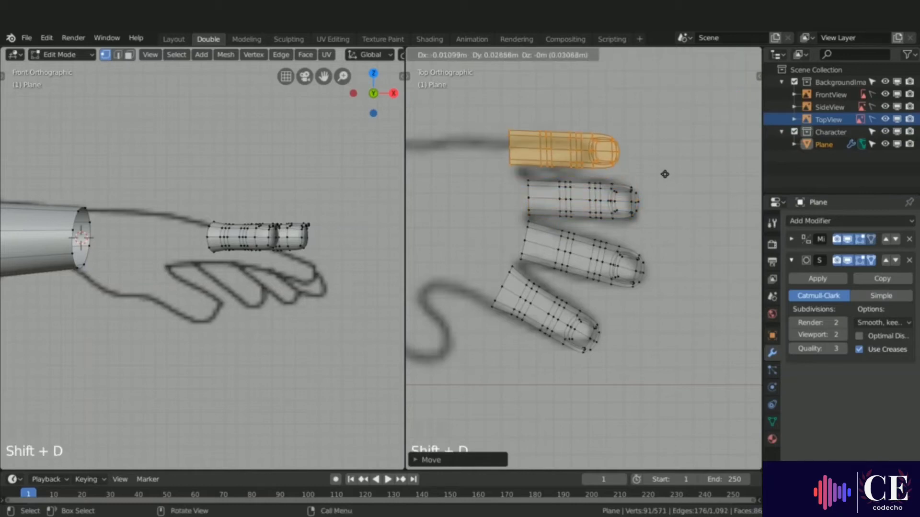
pyautogui.click(665, 173)
pyautogui.press('r')
pyautogui.click(676, 179)
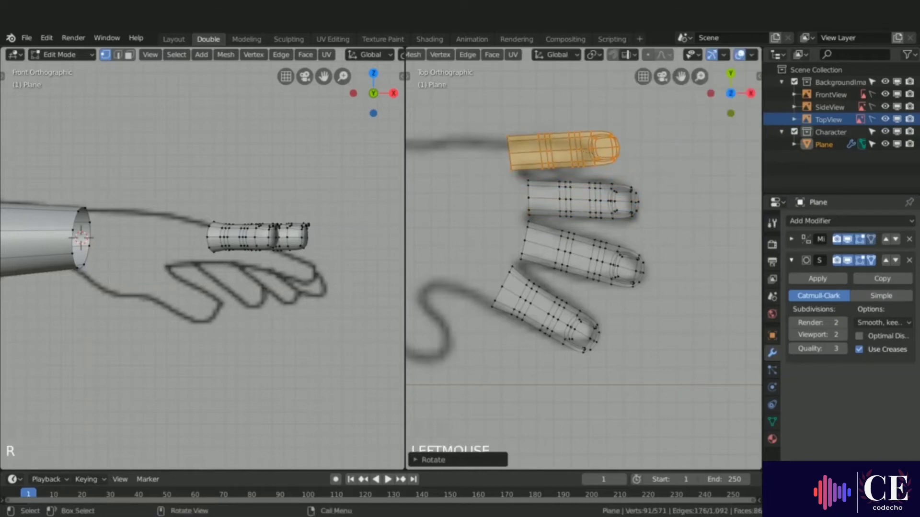
# Scale down the little finger in two passes and move it to fit the top-view reference outline.
pyautogui.press('s')
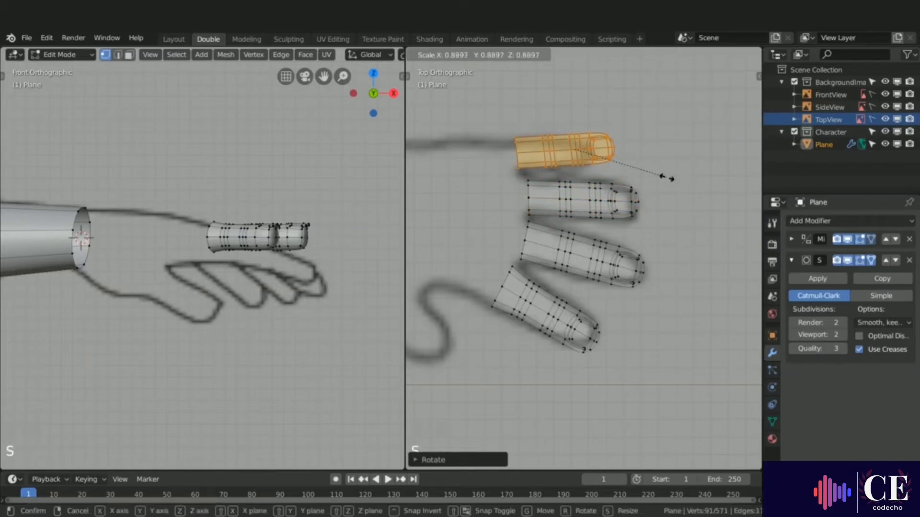
pyautogui.click(666, 179)
pyautogui.press('g')
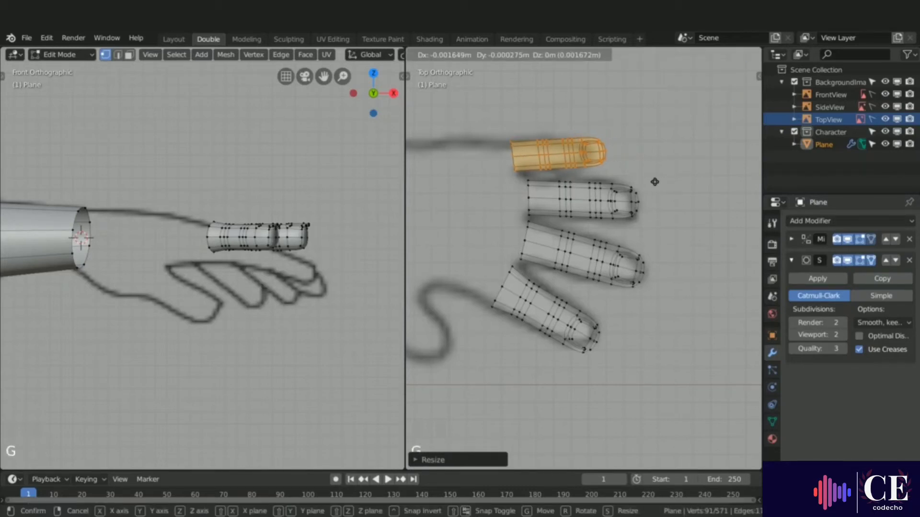
pyautogui.click(654, 182)
pyautogui.press('s')
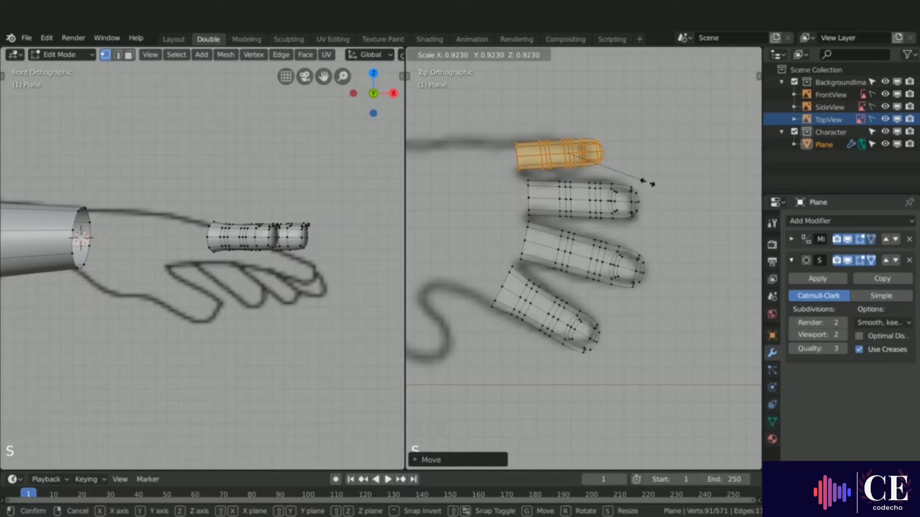
pyautogui.click(653, 183)
pyautogui.press('g')
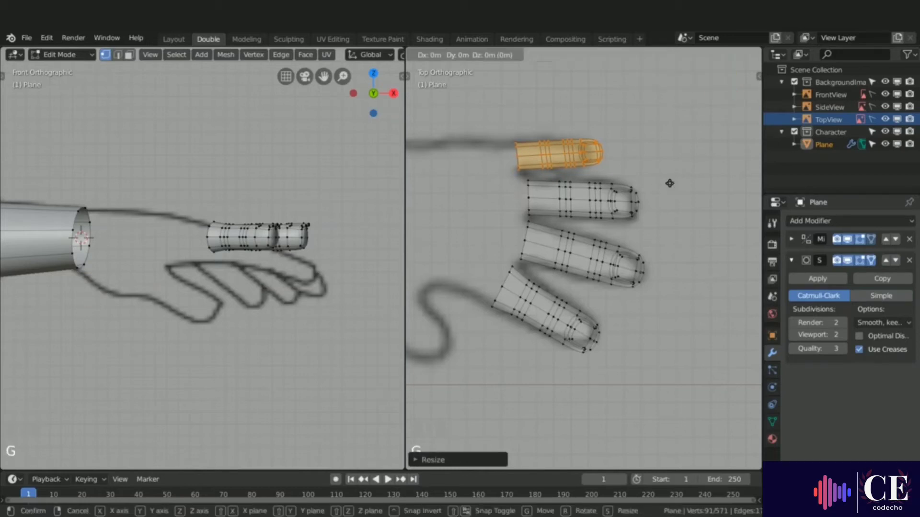
# Place the little finger on its outline and enlarge the base edge loops of the middle and ring fingers to about 1.04.
pyautogui.click(668, 185)
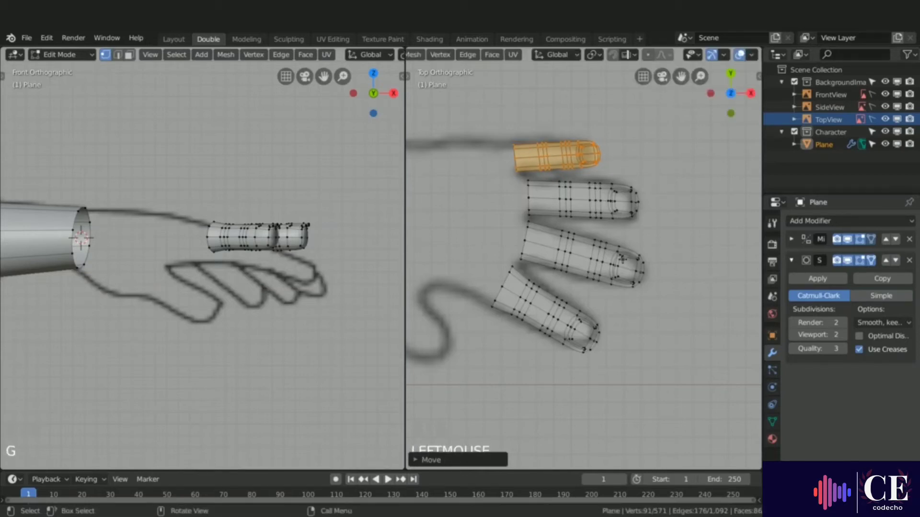
pyautogui.keyDown('alt'); pyautogui.click(531, 240); pyautogui.keyUp('alt')
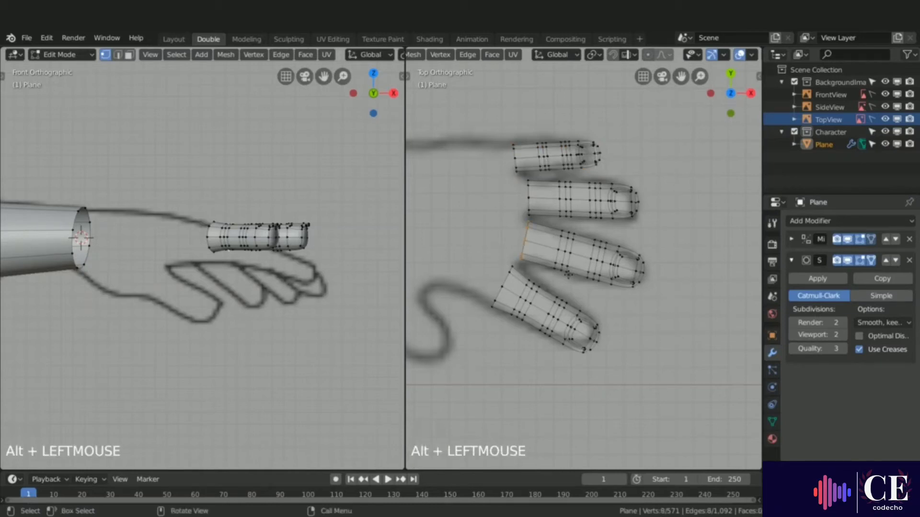
pyautogui.press('s')
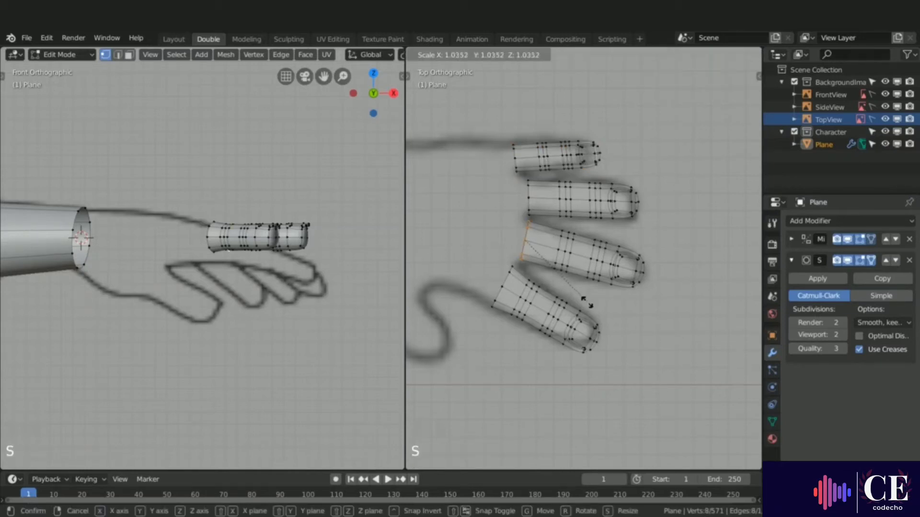
pyautogui.click(588, 305)
pyautogui.keyDown('alt'); pyautogui.click(529, 196); pyautogui.keyUp('alt')
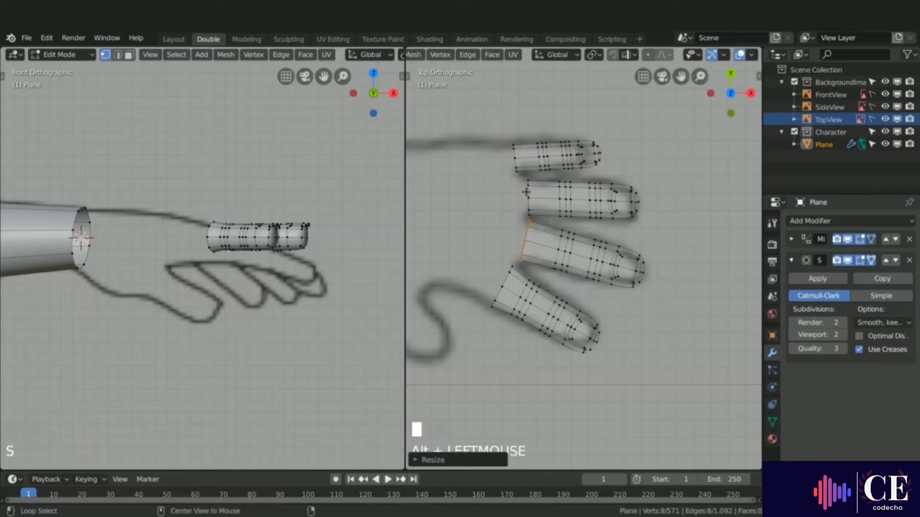
pyautogui.press('s')
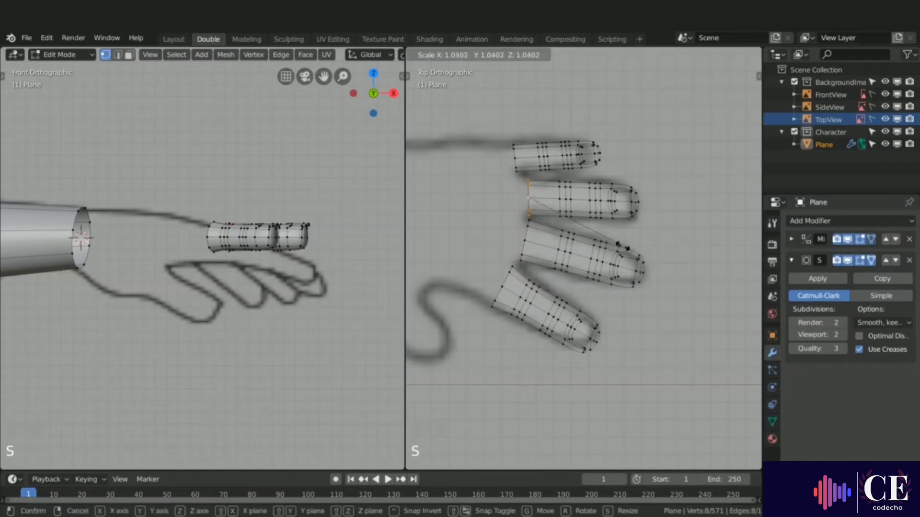
pyautogui.click(624, 249)
# Edge-slide the little finger's open base loop slightly toward the fingertip and scale it up to about 1.01.
pyautogui.keyDown('alt'); pyautogui.click(515, 162); pyautogui.keyUp('alt')
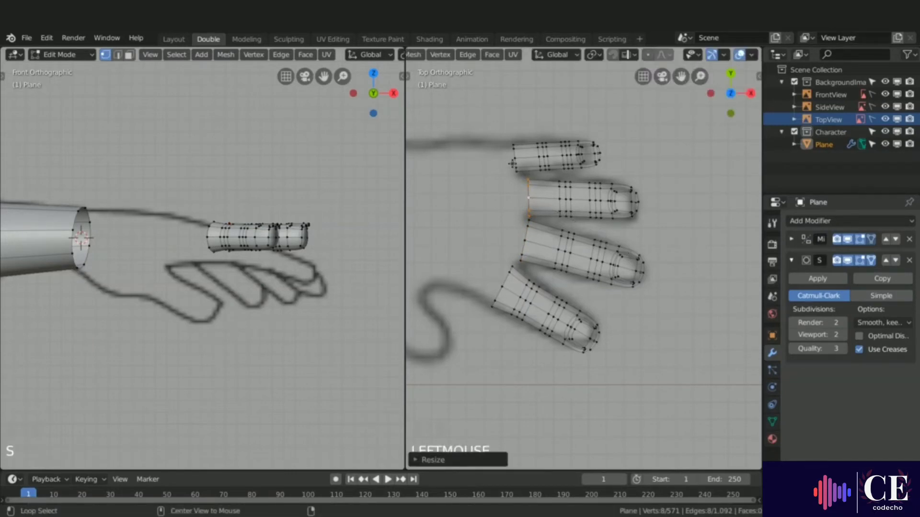
pyautogui.press('g')
pyautogui.press('g')
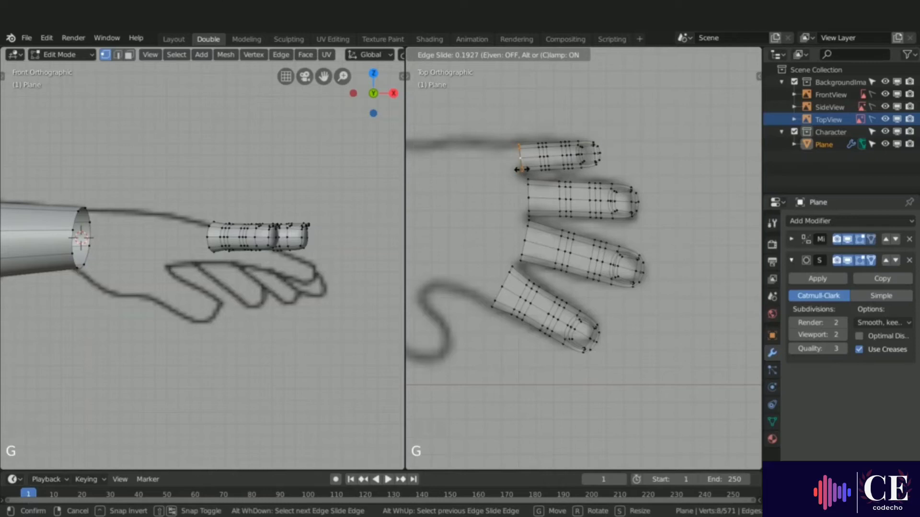
pyautogui.click(520, 169)
pyautogui.press('s')
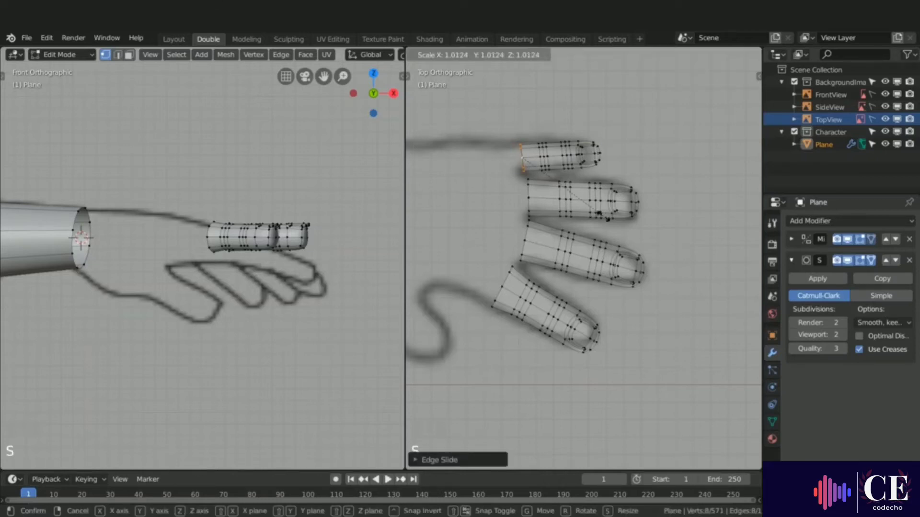
pyautogui.click(655, 218)
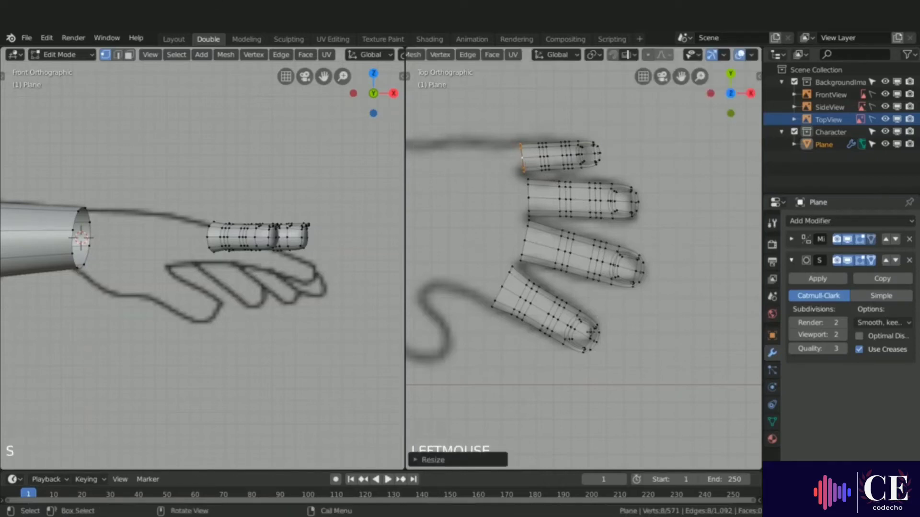
pyautogui.hotkey('alt', 'a')
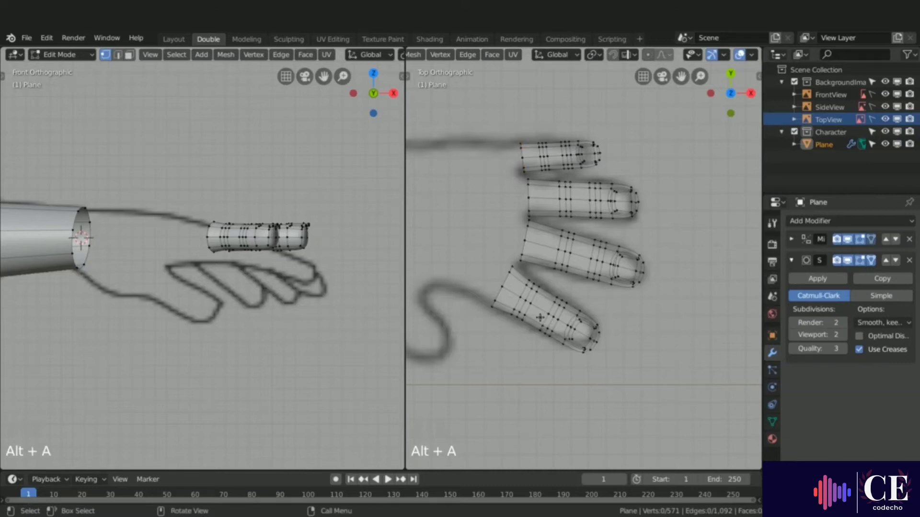
# Duplicate the whole index finger mesh and place the copy over the thumb outline in the top view.
pyautogui.press('l')
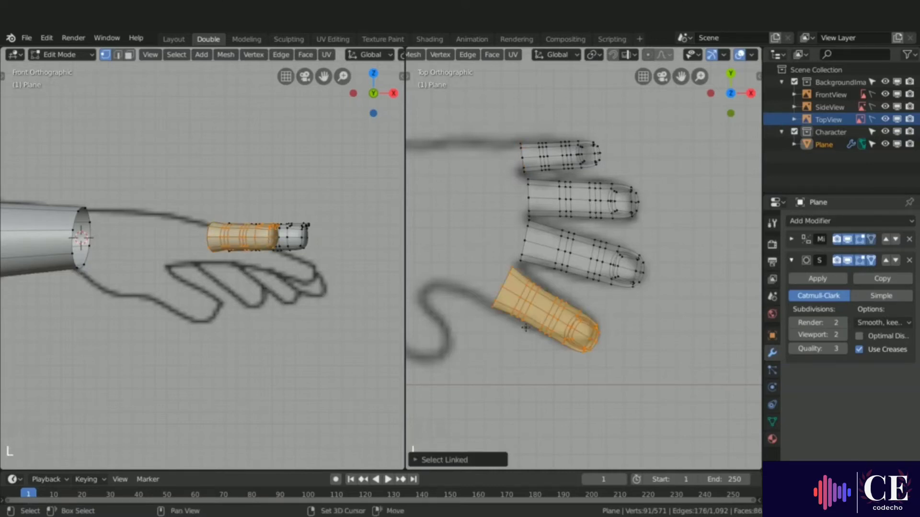
pyautogui.keyDown('shift'); pyautogui.moveTo(502, 363); pyautogui.dragTo(604, 331, button='middle'); pyautogui.keyUp('shift')
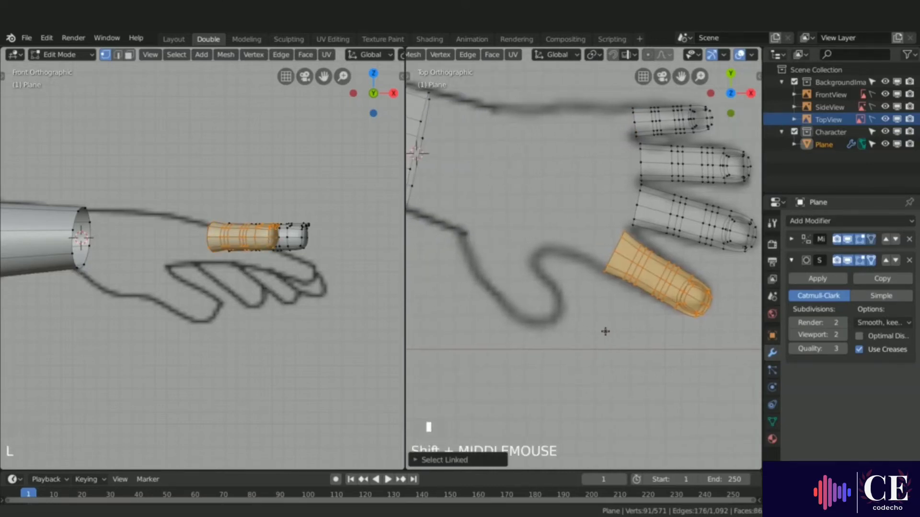
pyautogui.hotkey('shift', 'd')
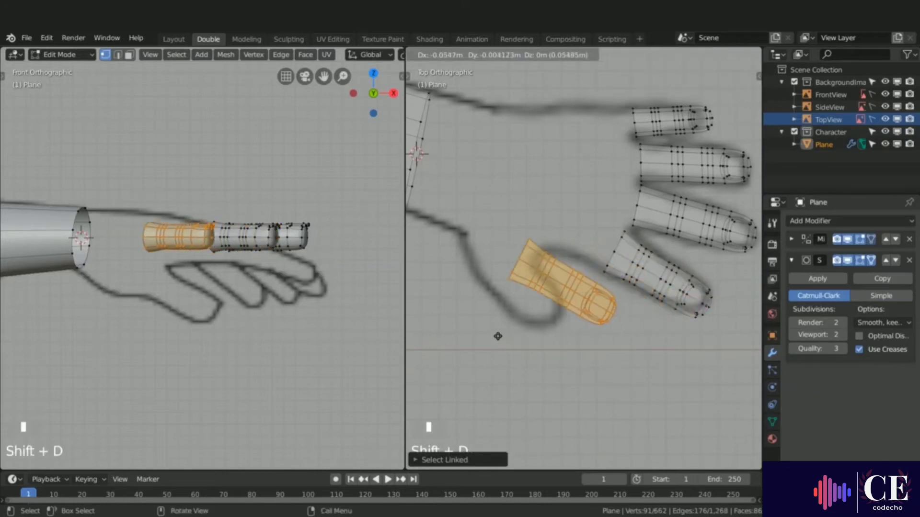
pyautogui.click(473, 330)
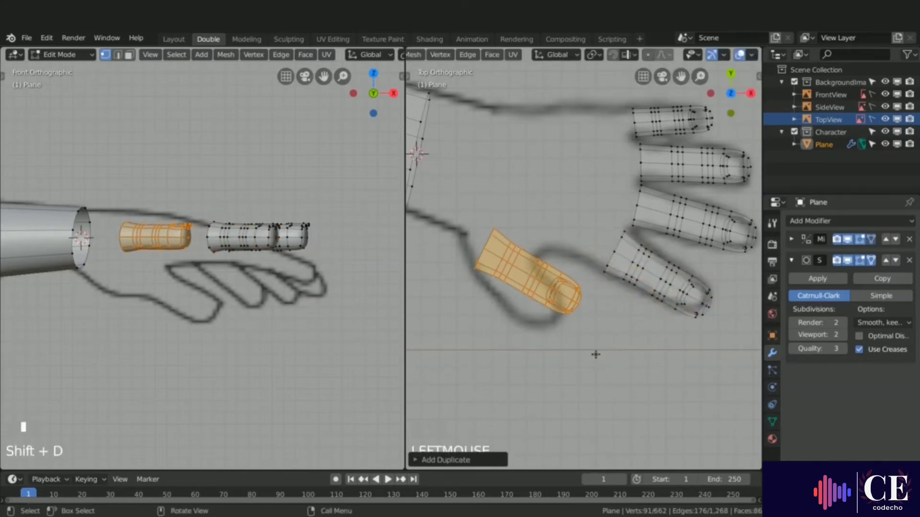
# Rotate the thumb copy toward the thumb's direction and scale it up to about 1.22, fitting it over the thumb outline.
pyautogui.press('r')
pyautogui.click(558, 370)
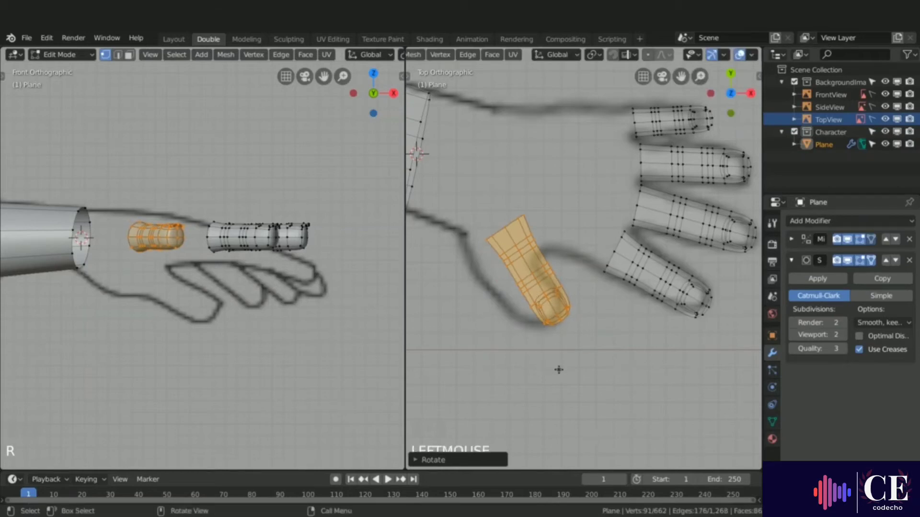
pyautogui.press('s')
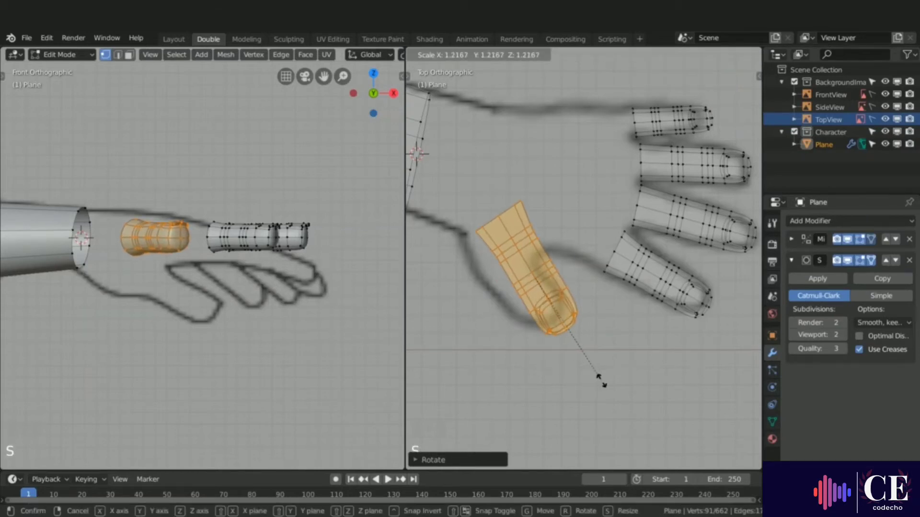
pyautogui.click(602, 382)
pyautogui.press('g')
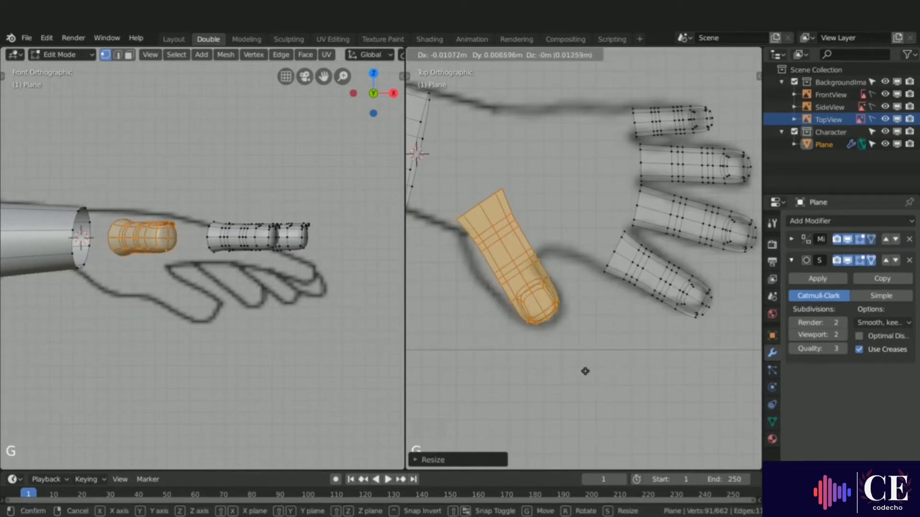
pyautogui.click(587, 374)
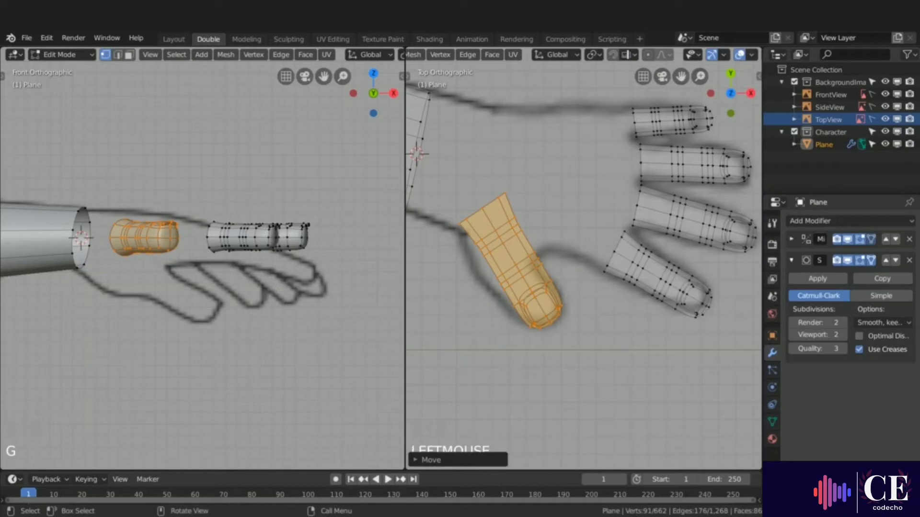
# Rotate the thumb by about -12° and reposition it so its tip fills the reference outline.
pyautogui.press('r')
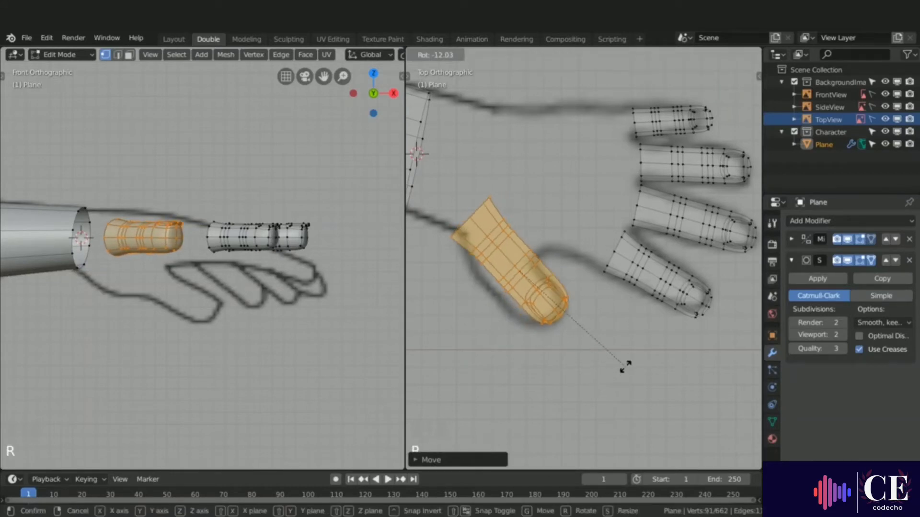
pyautogui.click(625, 366)
pyautogui.press('g')
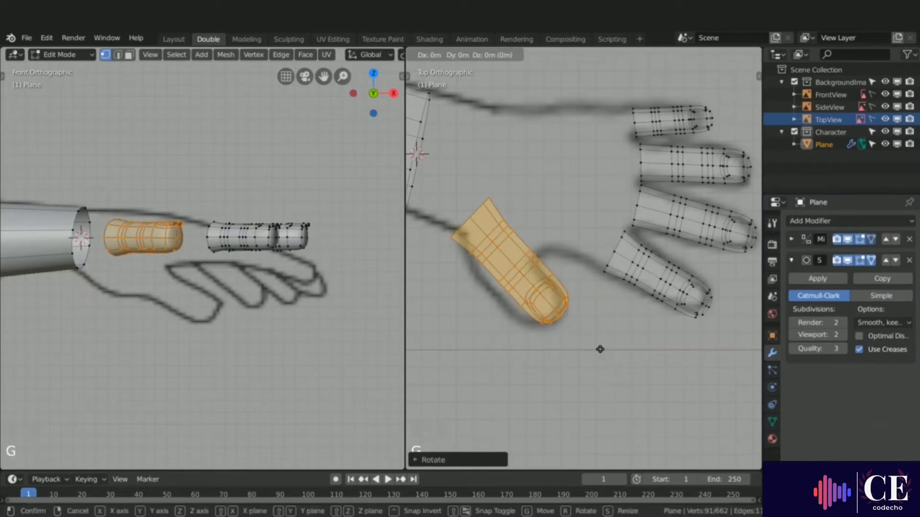
pyautogui.click(593, 355)
pyautogui.hotkey('alt', 'a')
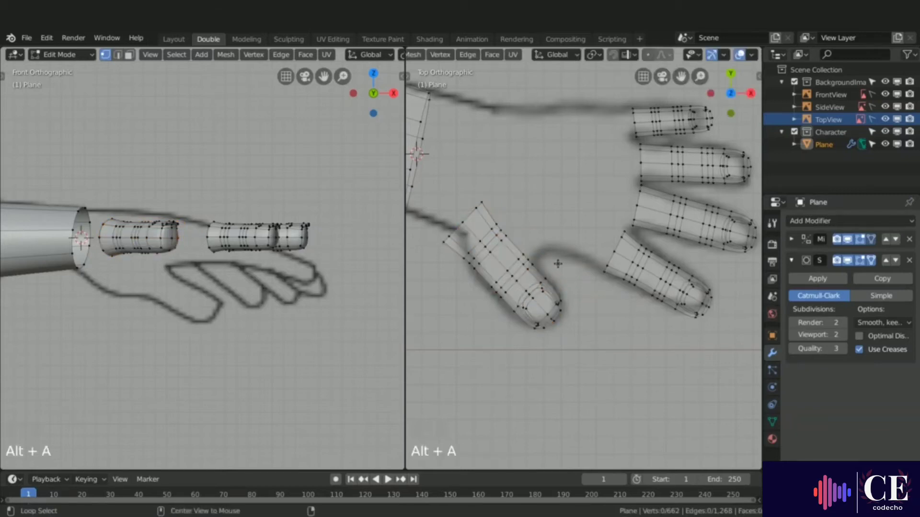
# Move the vertices at the base of the thumbnail slightly toward the thumb's tip.
pyautogui.moveTo(437, 430)
pyautogui.keyDown('ctrl'); pyautogui.mouseDown(button='right')
pyautogui.moveTo(524, 278)
pyautogui.moveTo(501, 306)
pyautogui.moveTo(513, 325)
pyautogui.moveTo(539, 316)
pyautogui.moveTo(553, 274)
pyautogui.moveTo(550, 283)
pyautogui.mouseUp(button='right'); pyautogui.keyUp('ctrl')
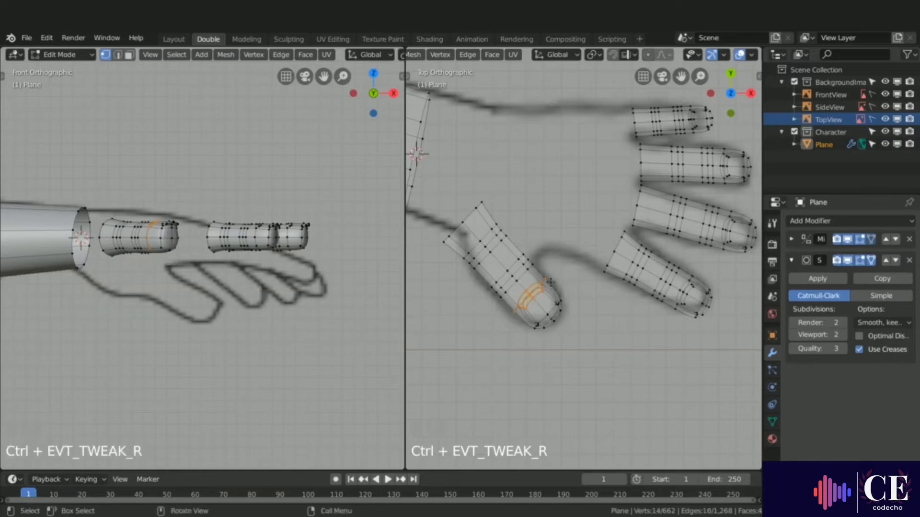
pyautogui.press('g')
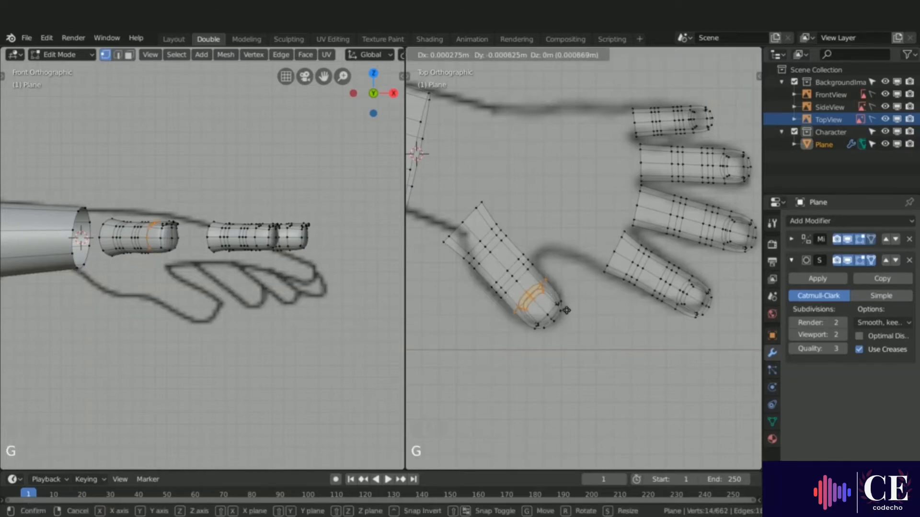
pyautogui.click(569, 313)
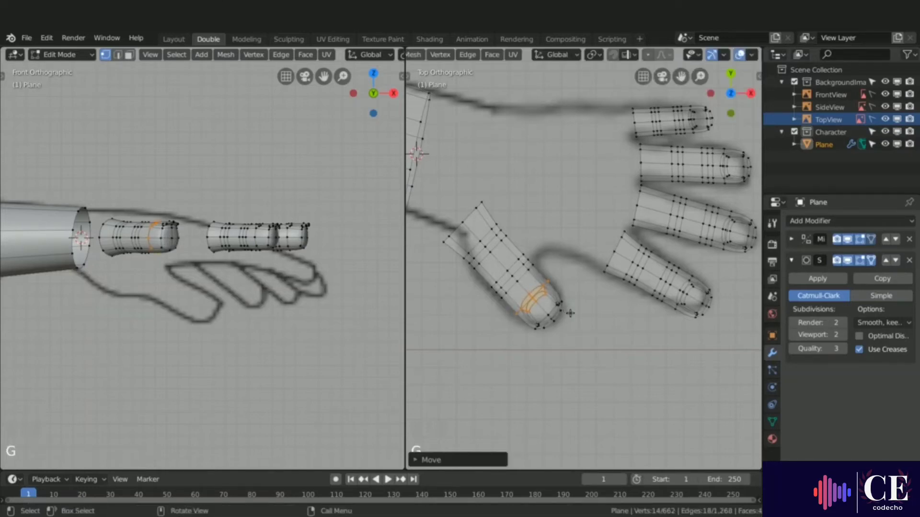
# Edge-slide the three loops of the thumb's outer joint one by one closer to the tip.
pyautogui.keyDown('alt'); pyautogui.click(514, 283); pyautogui.keyUp('alt')
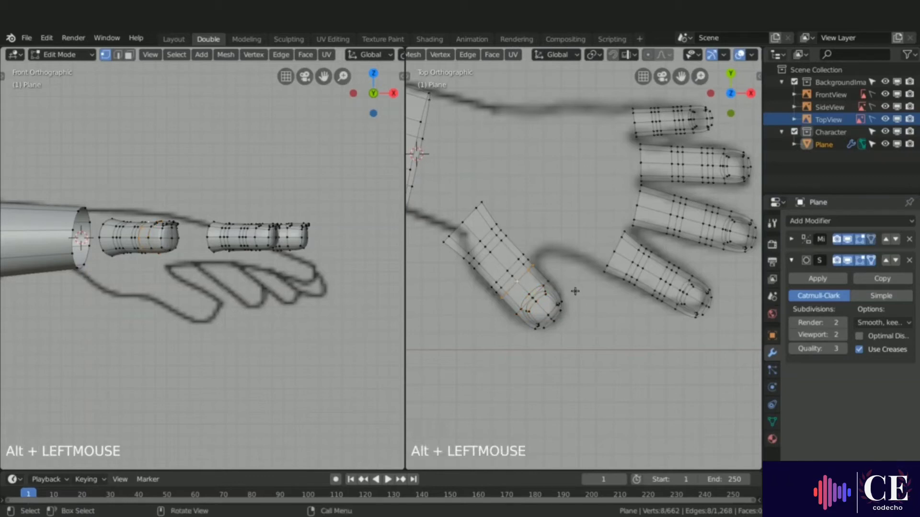
pyautogui.press('g')
pyautogui.press('g')
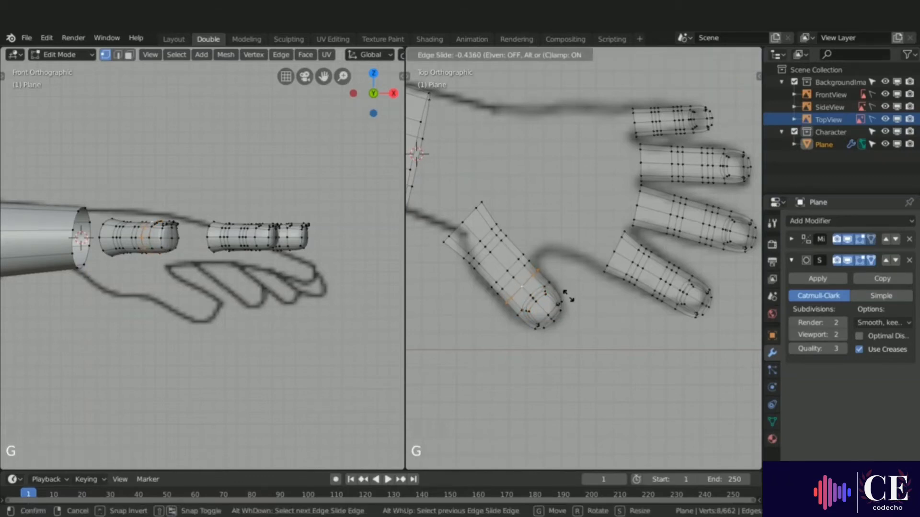
pyautogui.click(568, 298)
pyautogui.keyDown('alt'); pyautogui.click(523, 274); pyautogui.keyUp('alt')
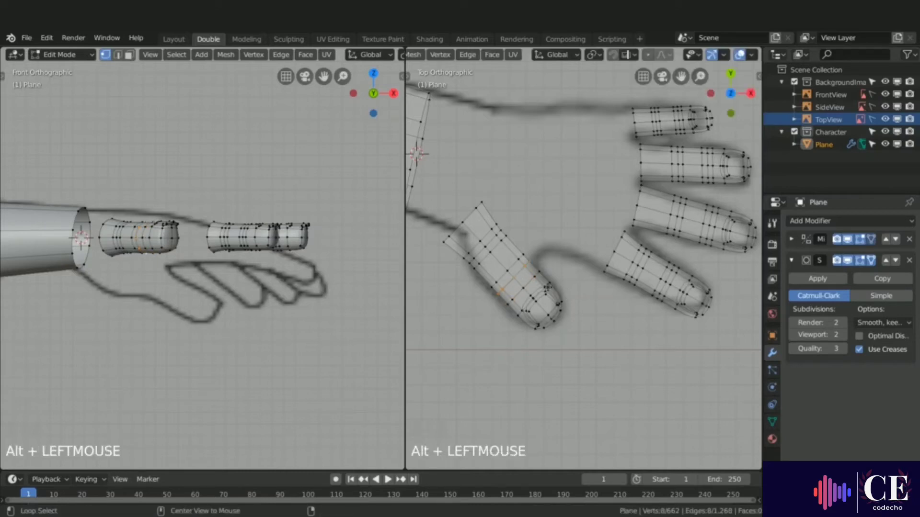
pyautogui.press('g')
pyautogui.press('g')
pyautogui.click(537, 276)
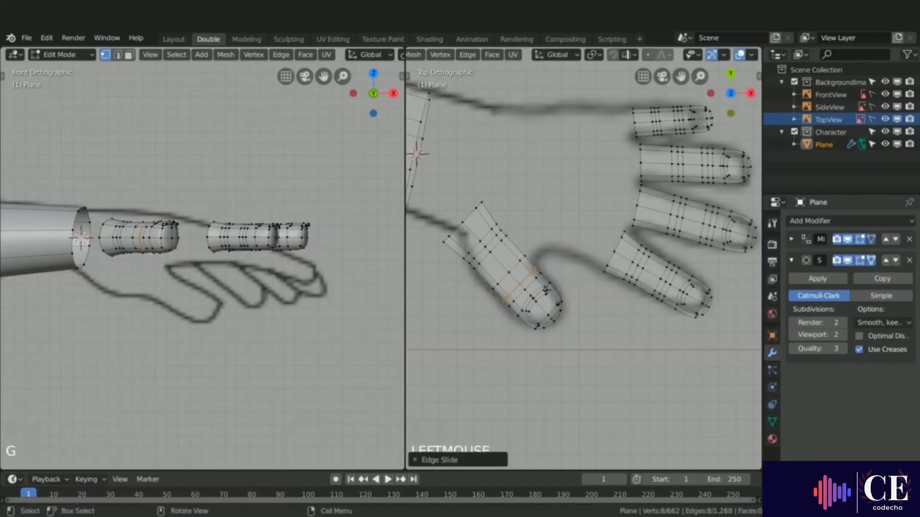
pyautogui.keyDown('alt'); pyautogui.click(537, 272); pyautogui.keyUp('alt')
pyautogui.press('g')
pyautogui.press('g')
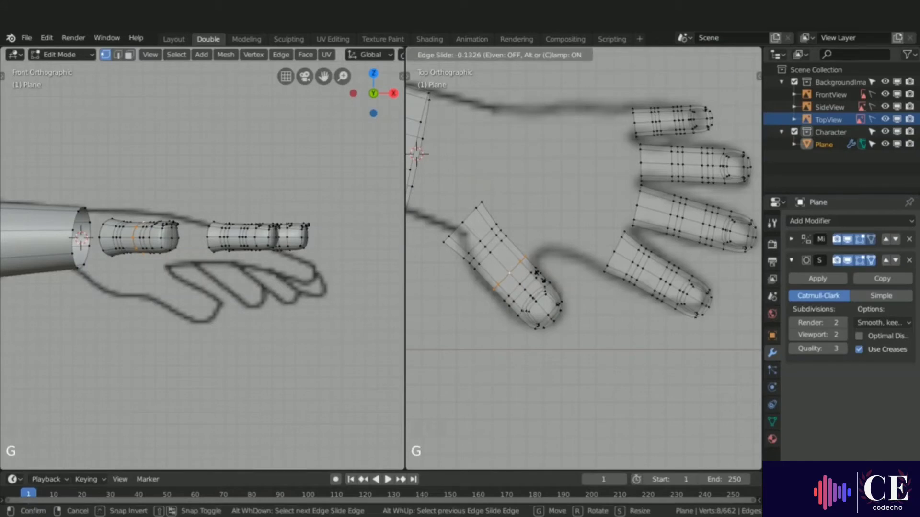
pyautogui.click(512, 263)
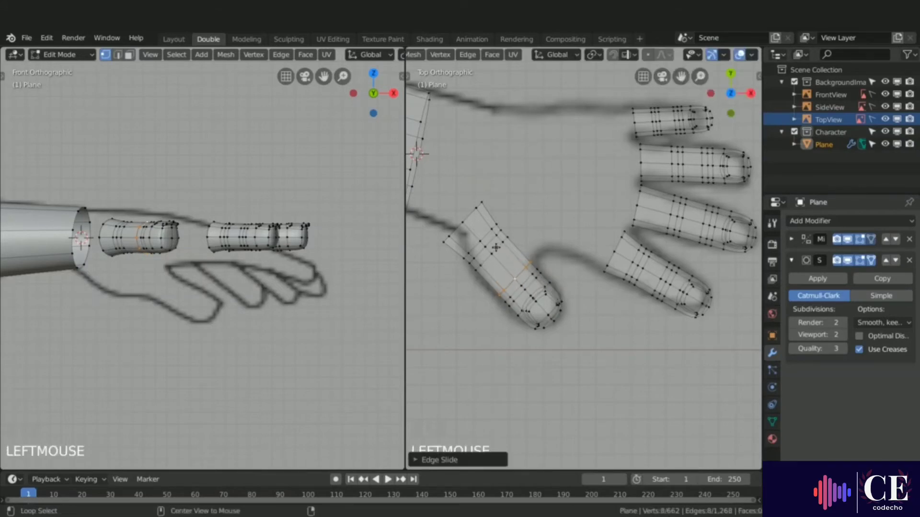
# Edge-slide the three loops of the thumb's inner joint one by one toward the tip, leaving a longer base section.
pyautogui.keyDown('alt'); pyautogui.click(496, 248); pyautogui.keyUp('alt')
pyautogui.press('g')
pyautogui.press('g')
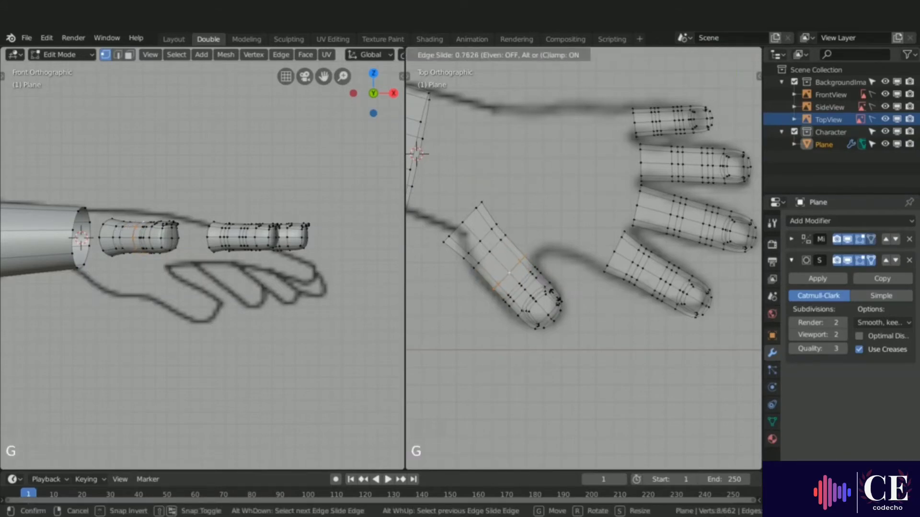
pyautogui.click(494, 248)
pyautogui.keyDown('alt'); pyautogui.click(484, 239); pyautogui.keyUp('alt')
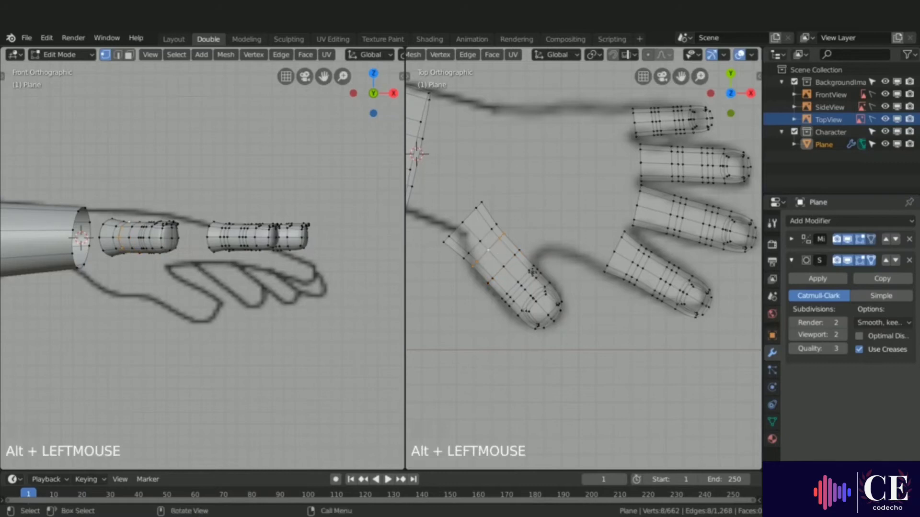
pyautogui.press('g')
pyautogui.press('g')
pyautogui.click(549, 286)
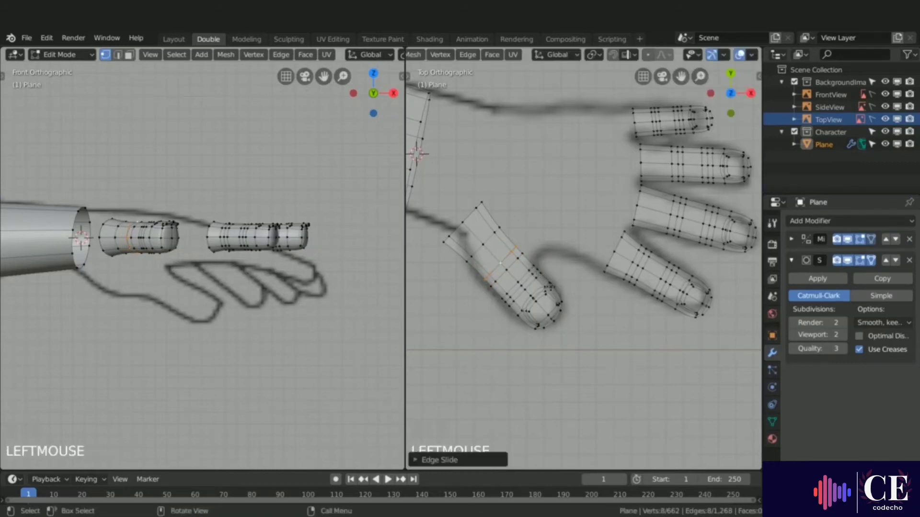
pyautogui.keyDown('alt'); pyautogui.click(490, 241); pyautogui.keyUp('alt')
pyautogui.press('g')
pyautogui.press('g')
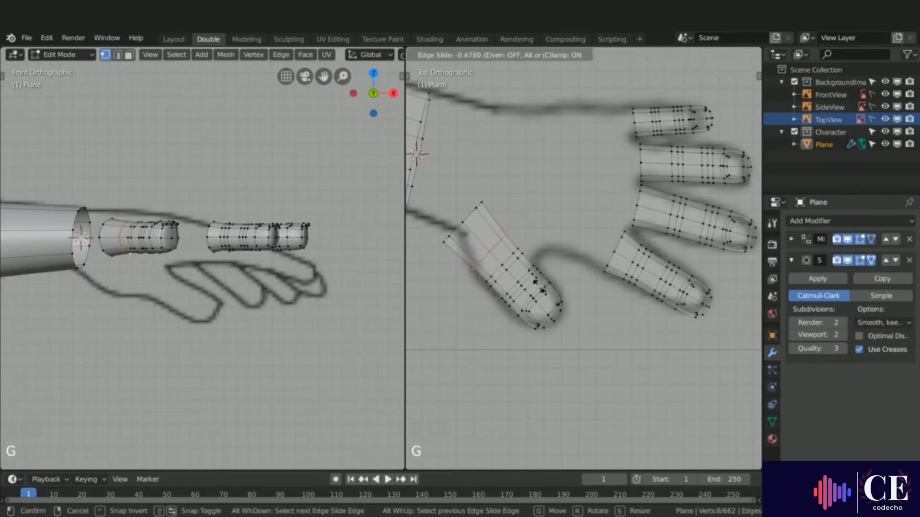
pyautogui.click(550, 302)
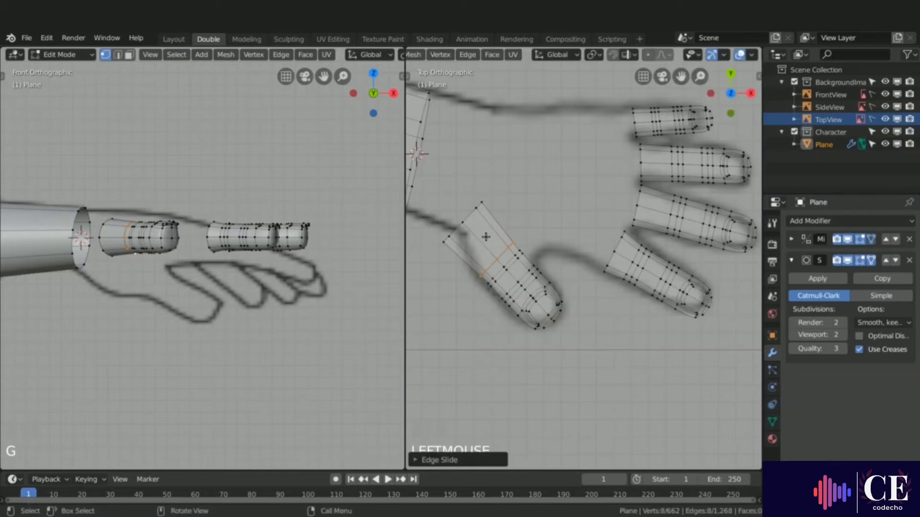
# Move the thumb's open base loop toward the tip and rotate it until it lies roughly horizontal in the top view.
pyautogui.keyDown('alt'); pyautogui.click(468, 218); pyautogui.keyUp('alt')
pyautogui.press('g')
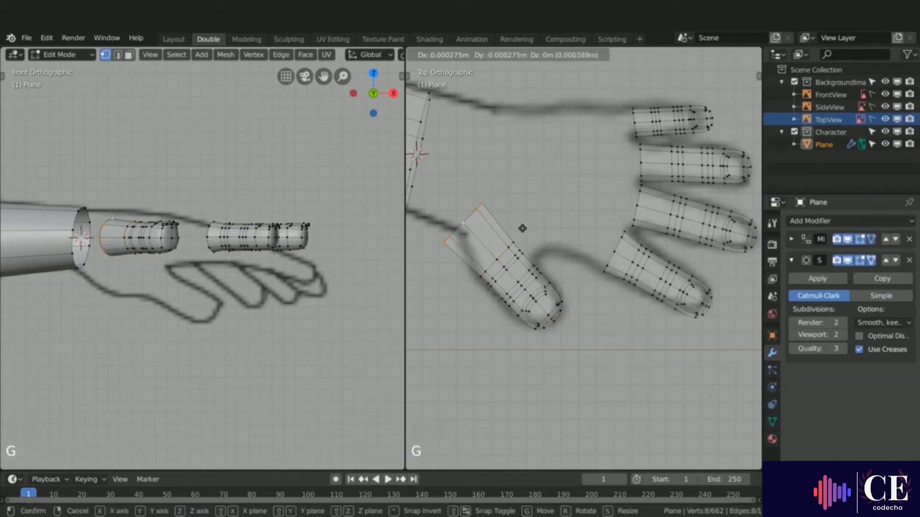
pyautogui.click(544, 249)
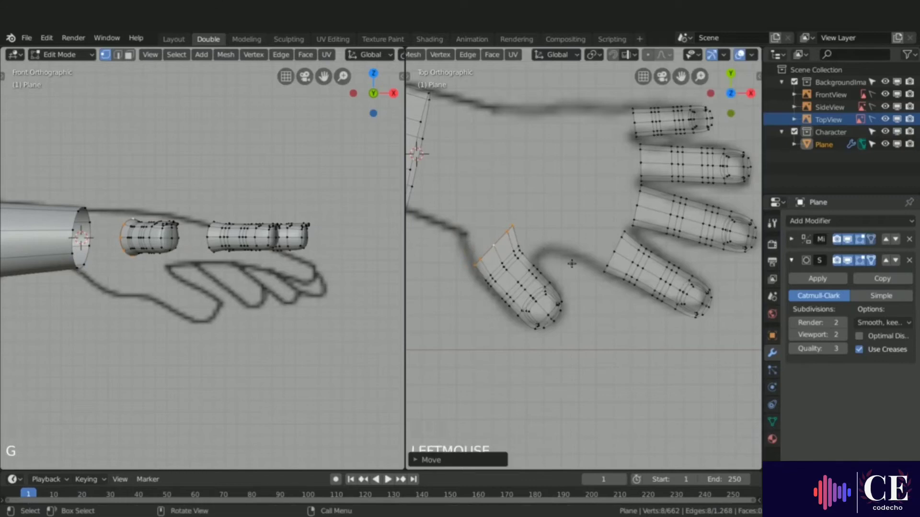
pyautogui.press('r')
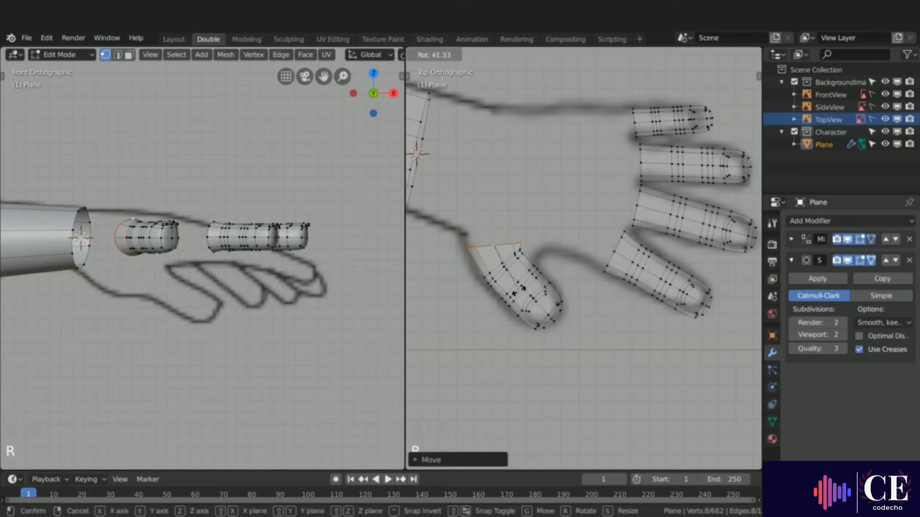
pyautogui.click(518, 292)
pyautogui.press('g')
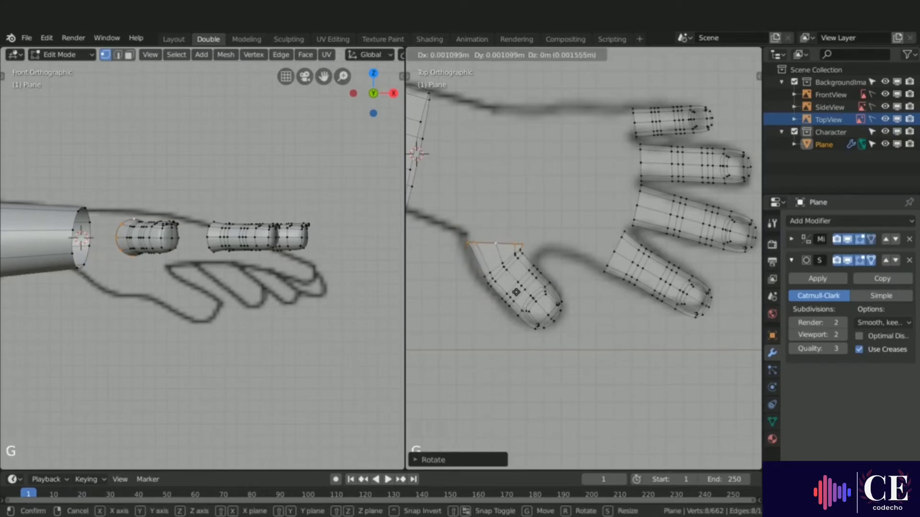
pyautogui.click(525, 295)
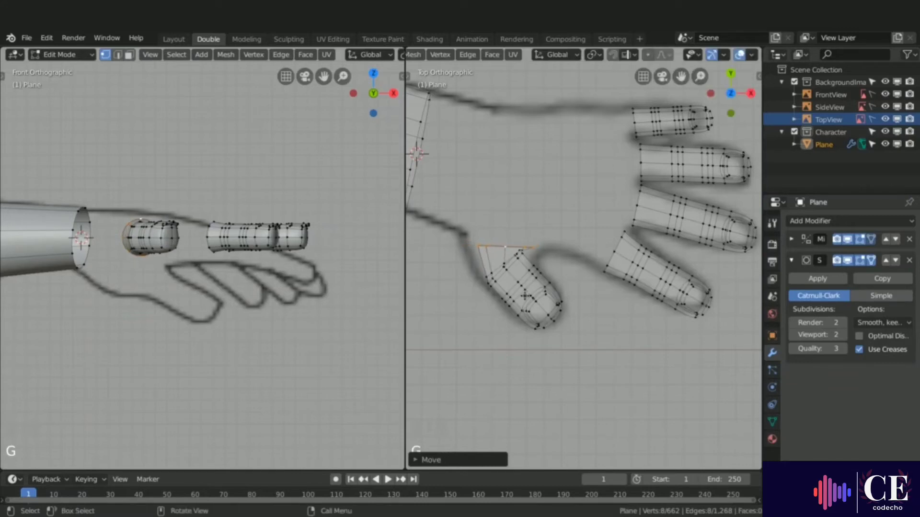
# Delete the three edge loops closest to the thumb's open base loop, one after another.
pyautogui.keyDown('alt'); pyautogui.click(497, 268); pyautogui.keyUp('alt')
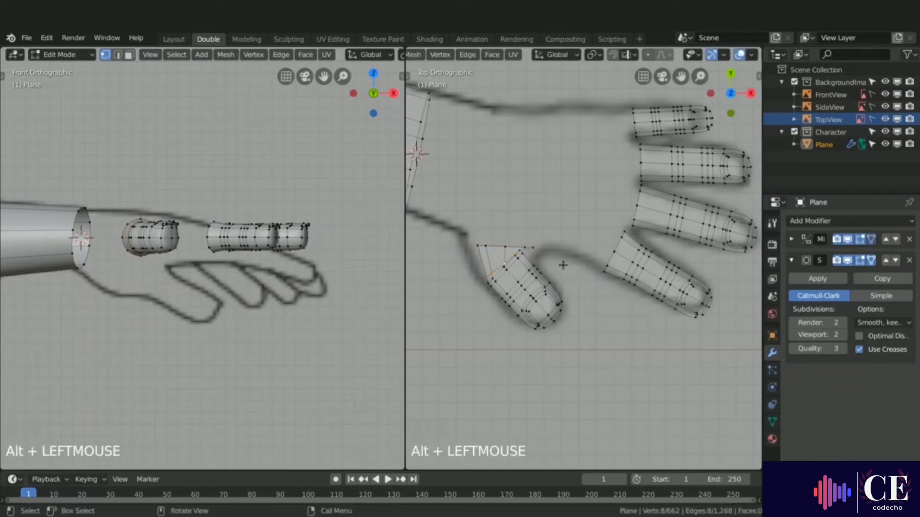
pyautogui.press('x')
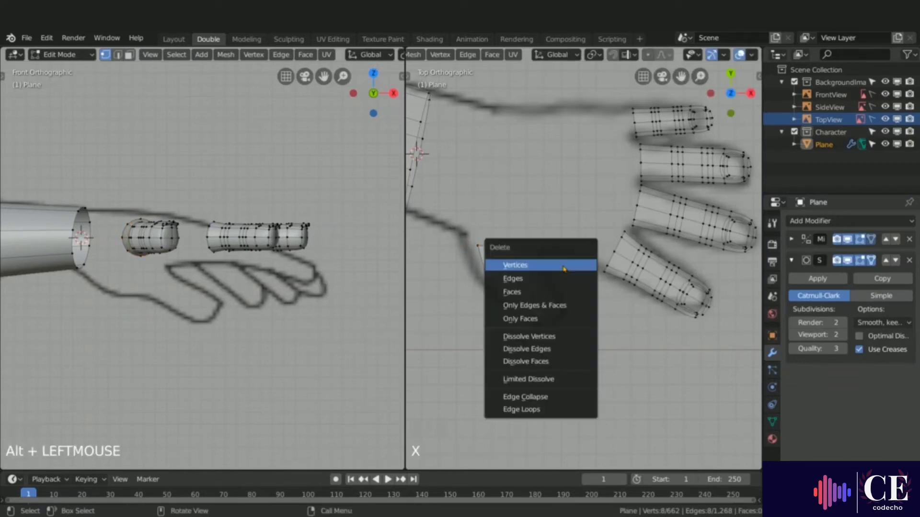
pyautogui.click(537, 410)
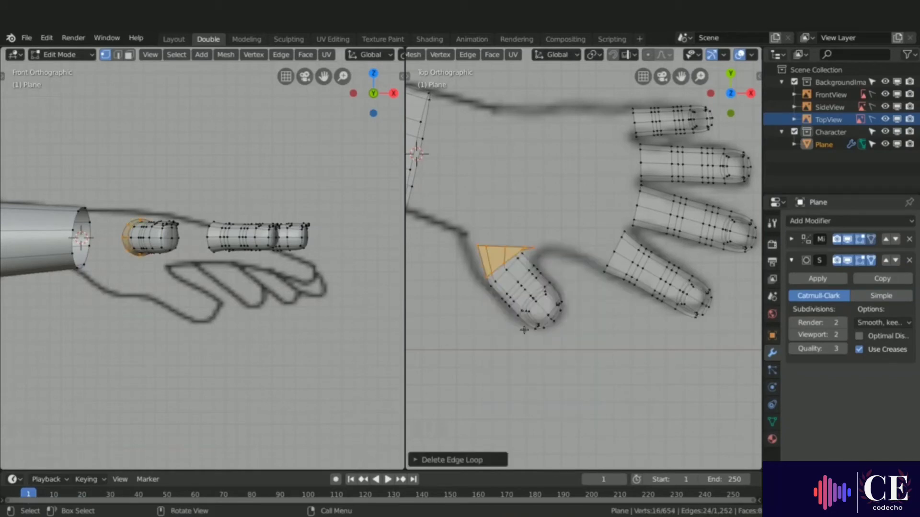
pyautogui.keyDown('alt'); pyautogui.click(498, 269); pyautogui.keyUp('alt')
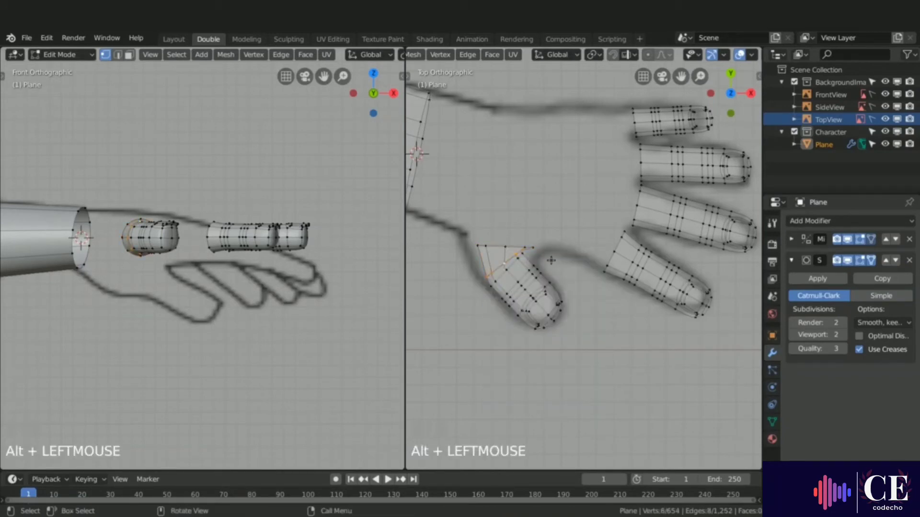
pyautogui.press('x')
pyautogui.click(552, 264)
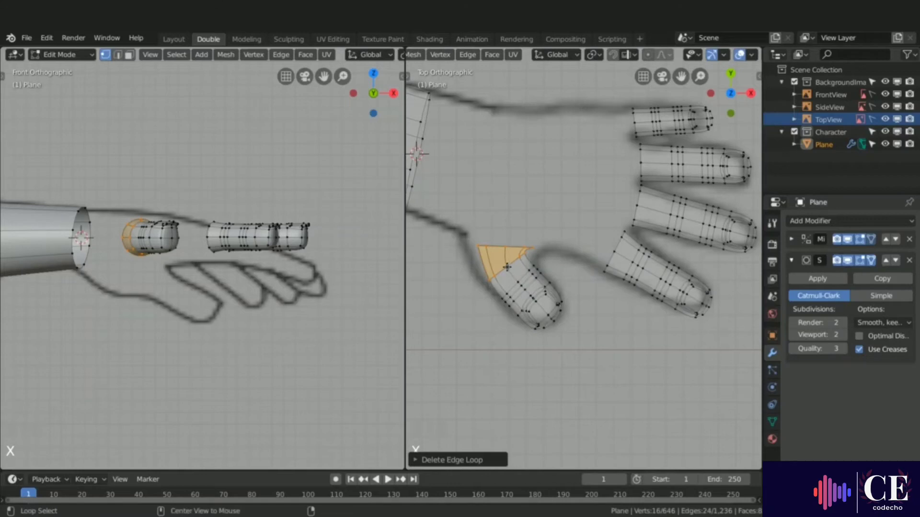
pyautogui.keyDown('alt'); pyautogui.click(550, 266); pyautogui.keyUp('alt')
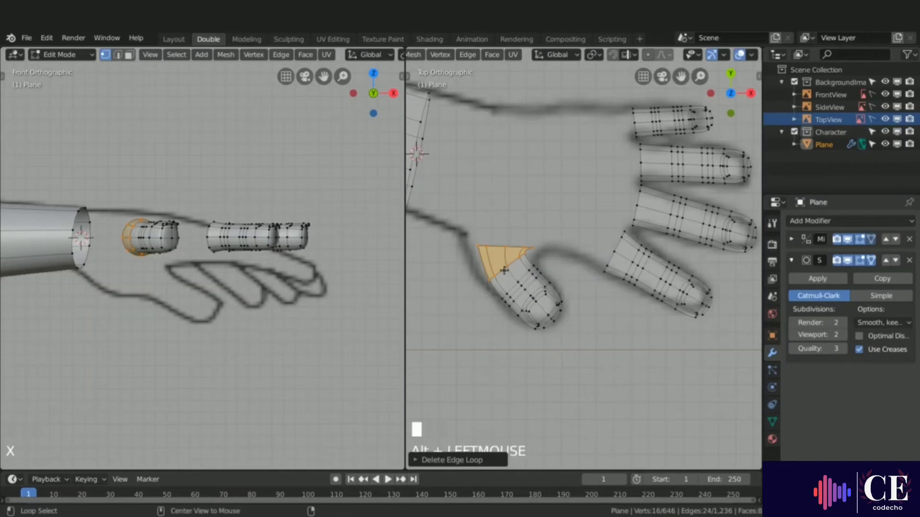
pyautogui.press('x')
pyautogui.click(556, 265)
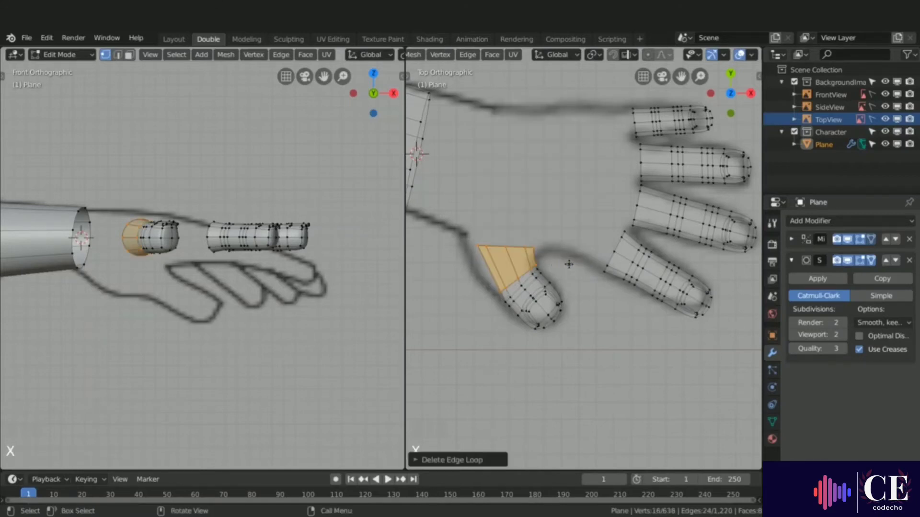
# Enlarge the thumb's open base loop slightly, then rotate and move it to span the reference outline where the thumb meets the palm.
pyautogui.keyDown('alt'); pyautogui.click(496, 247); pyautogui.keyUp('alt')
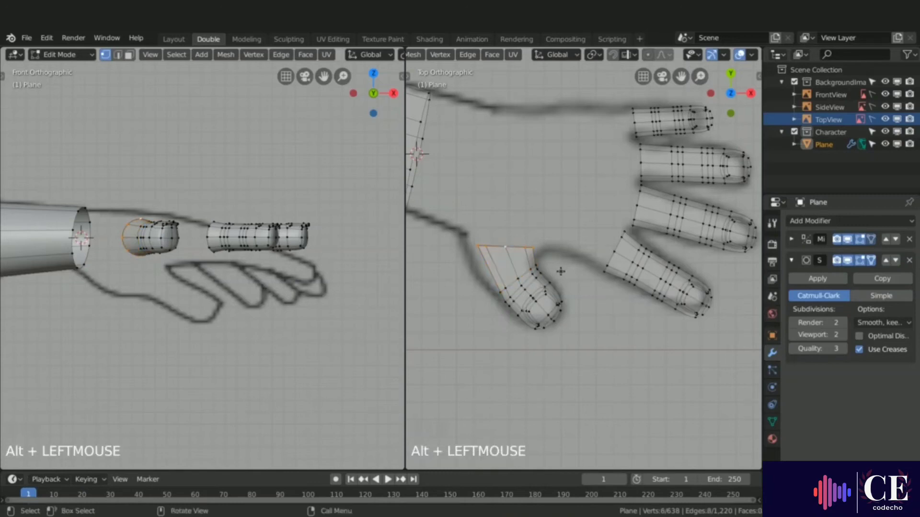
pyautogui.press('s')
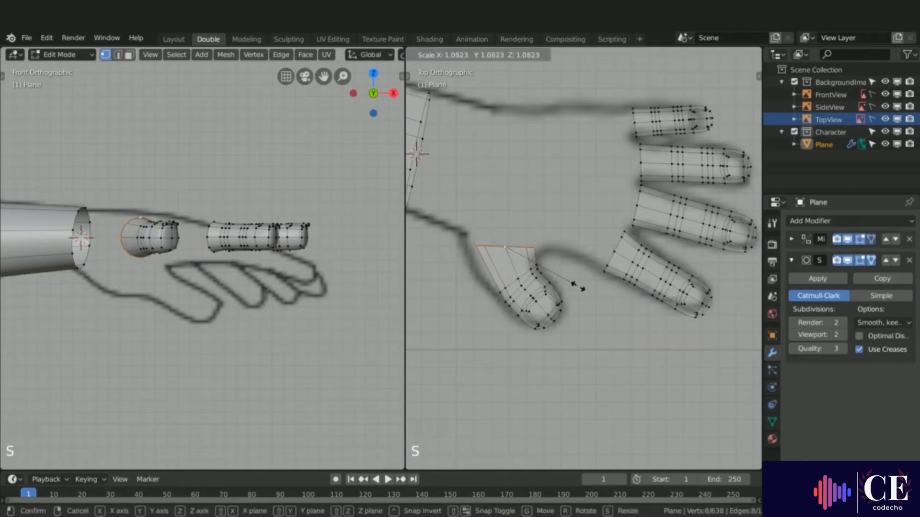
pyautogui.click(585, 293)
pyautogui.press('r')
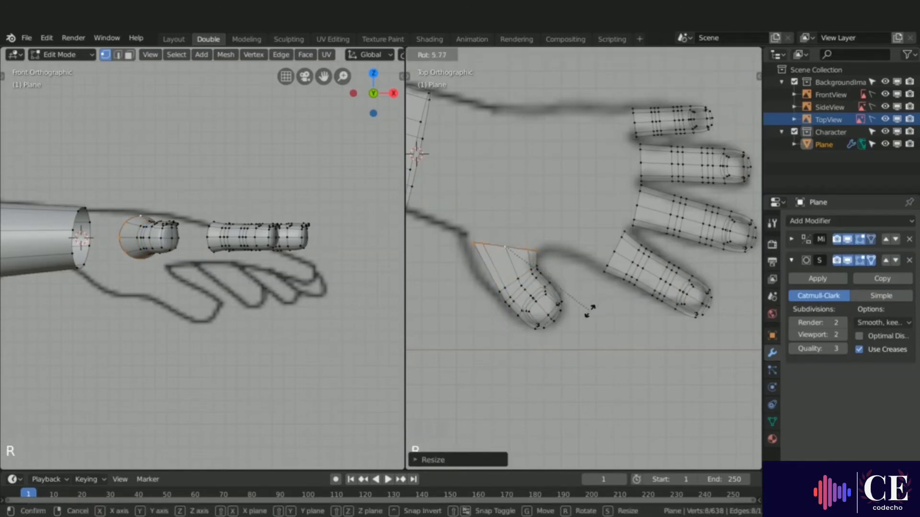
pyautogui.click(581, 318)
pyautogui.press('g')
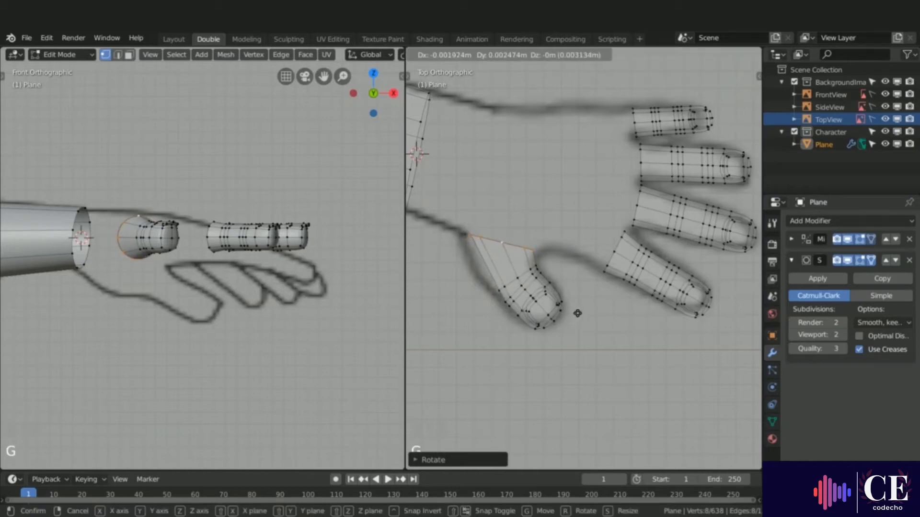
pyautogui.click(577, 314)
# Edge-slide the loop nearest the thumb's base toward the palm, then shift and enlarge it slightly to fit the outline.
pyautogui.keyDown('alt'); pyautogui.click(580, 290); pyautogui.keyUp('alt')
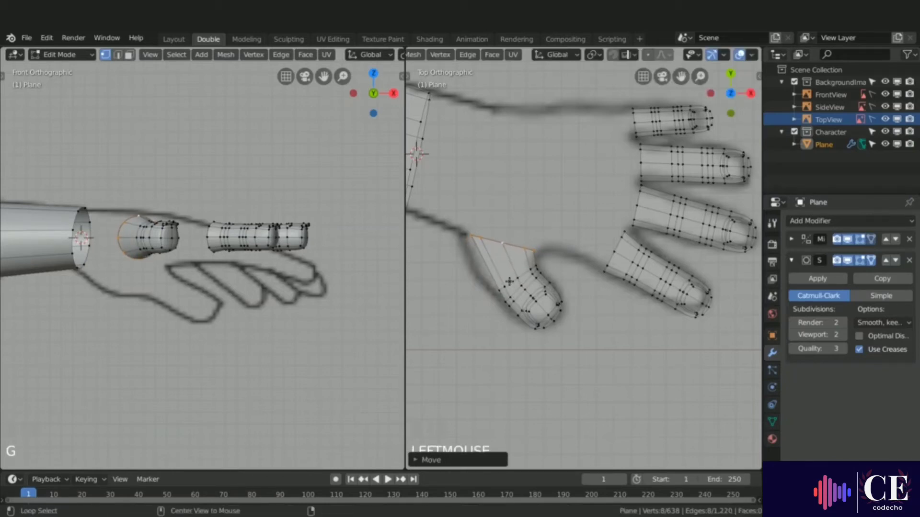
pyautogui.press('g')
pyautogui.press('g')
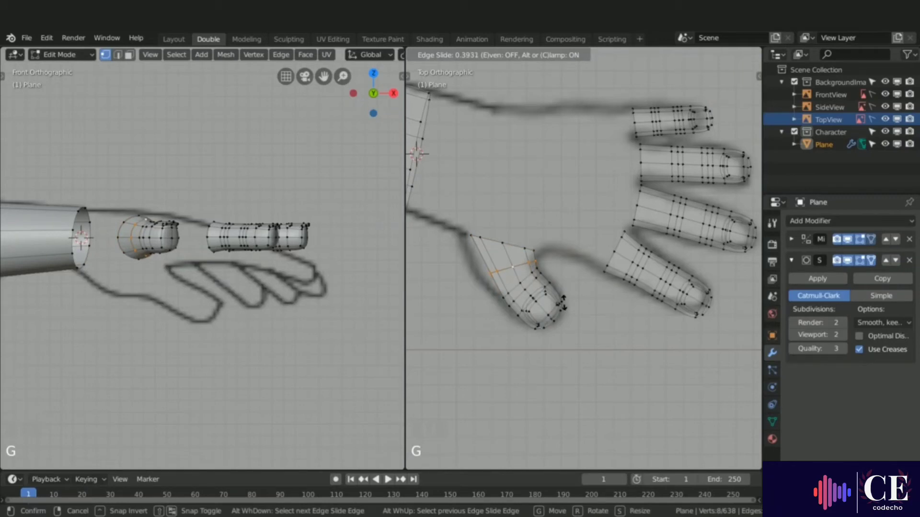
pyautogui.click(566, 305)
pyautogui.press('g')
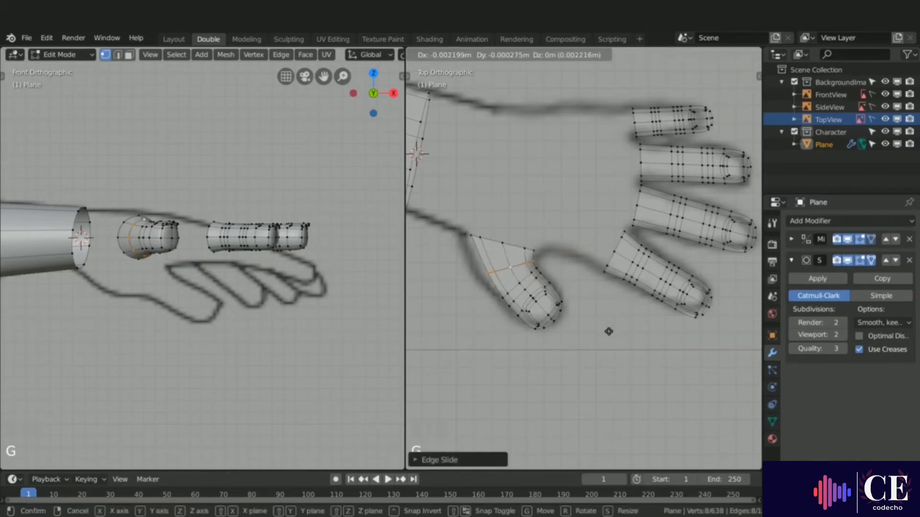
pyautogui.click(605, 332)
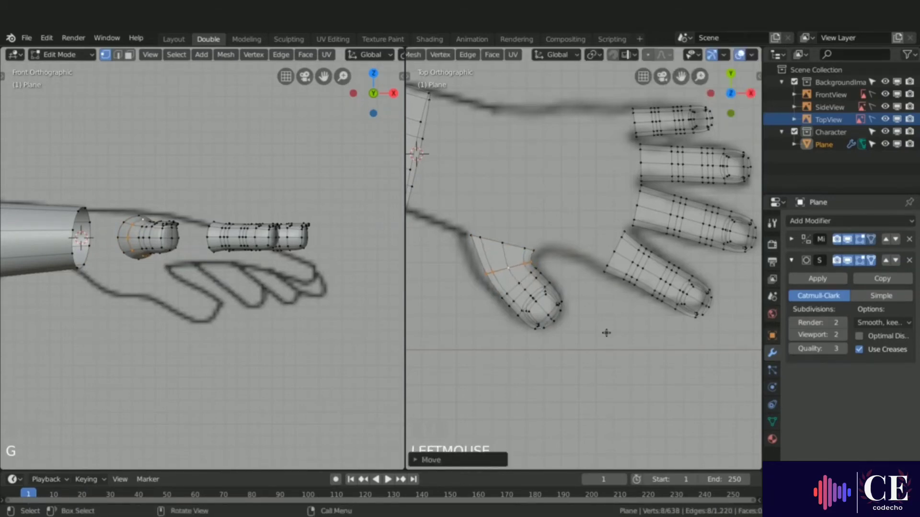
pyautogui.press('s')
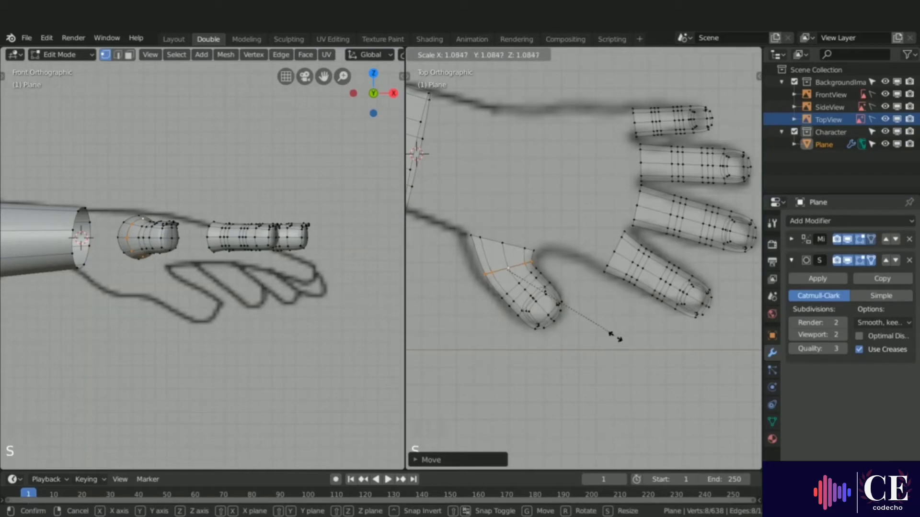
pyautogui.click(633, 346)
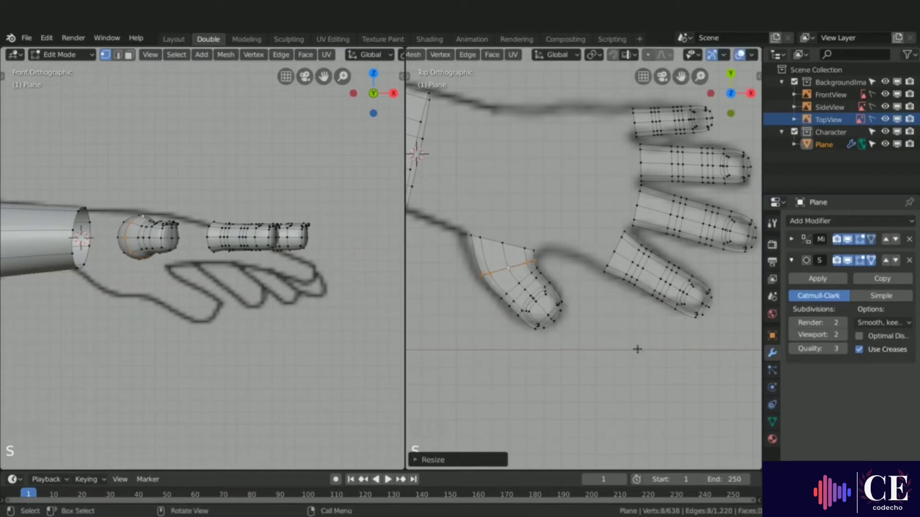
# Edge-slide the second and third loops from the thumb's base toward the palm to even out the loop spacing.
pyautogui.keyDown('alt'); pyautogui.click(523, 279); pyautogui.keyUp('alt')
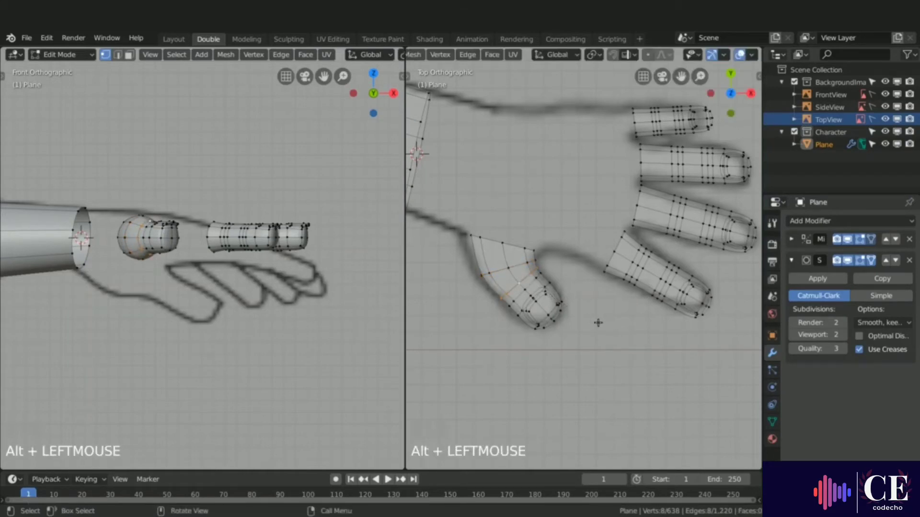
pyautogui.press('g')
pyautogui.press('g')
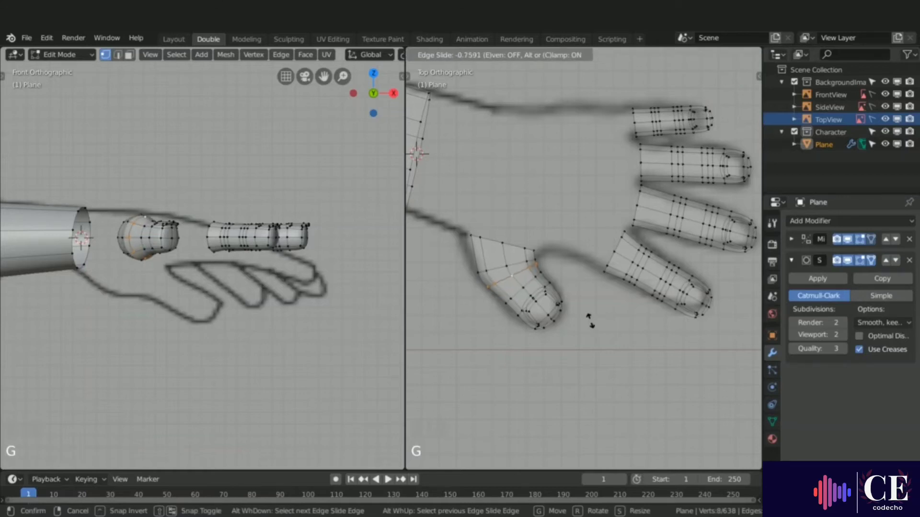
pyautogui.click(587, 320)
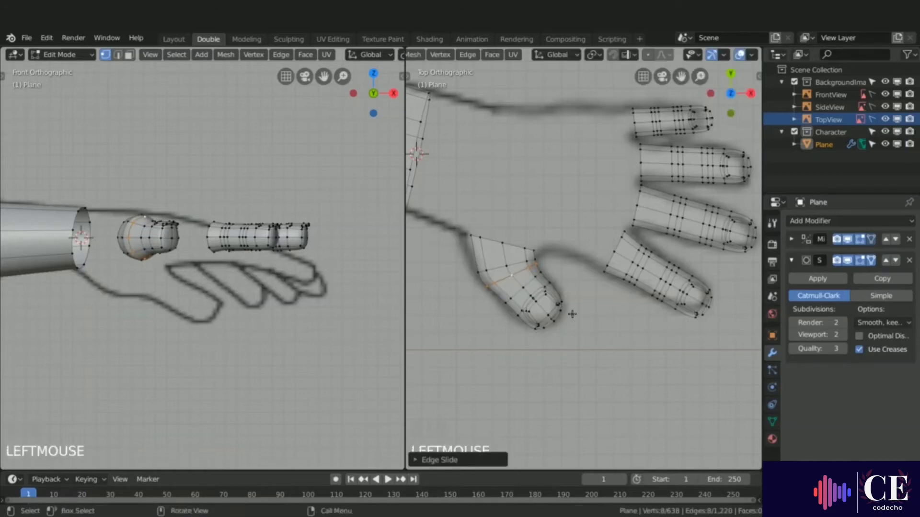
pyautogui.keyDown('alt'); pyautogui.click(589, 306); pyautogui.keyUp('alt')
pyautogui.press('g')
pyautogui.press('g')
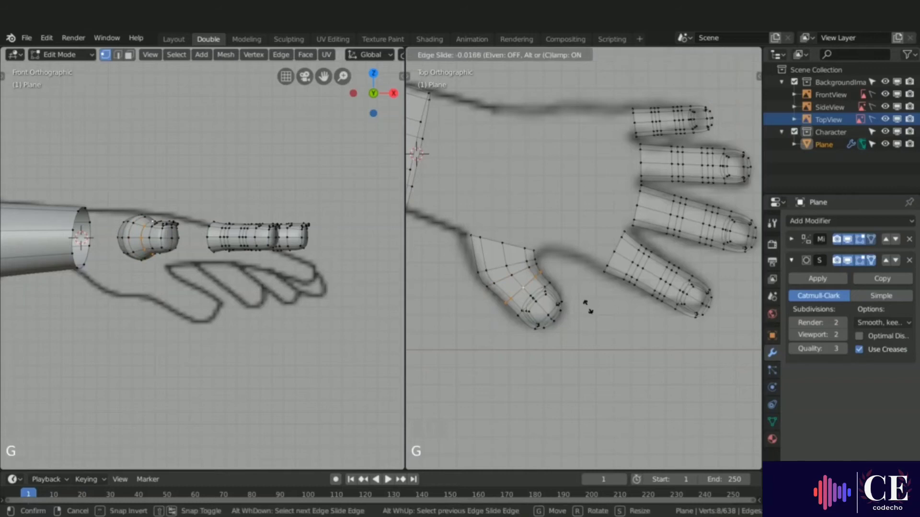
pyautogui.click(583, 304)
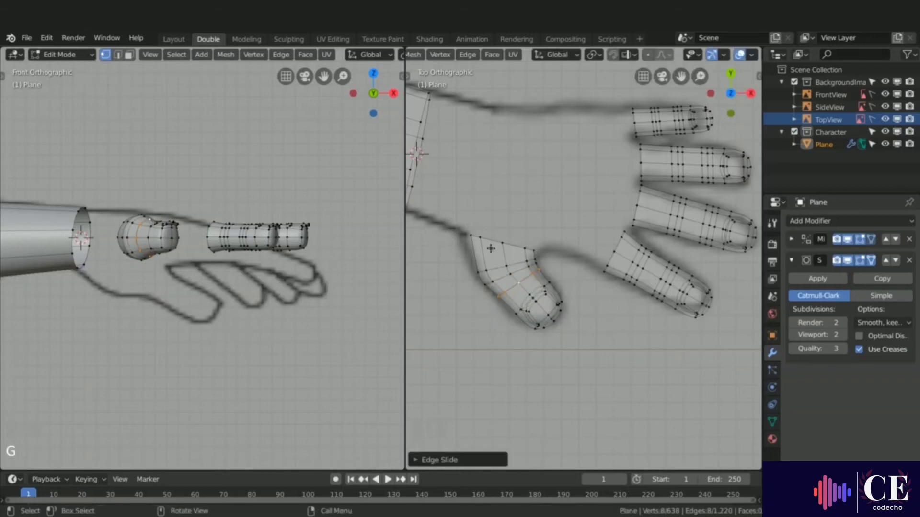
# Scale the thumb's open base loop up slightly and fine-tune the size of the next two loops to follow the outline.
pyautogui.keyDown('alt'); pyautogui.click(550, 252); pyautogui.keyUp('alt')
pyautogui.press('s')
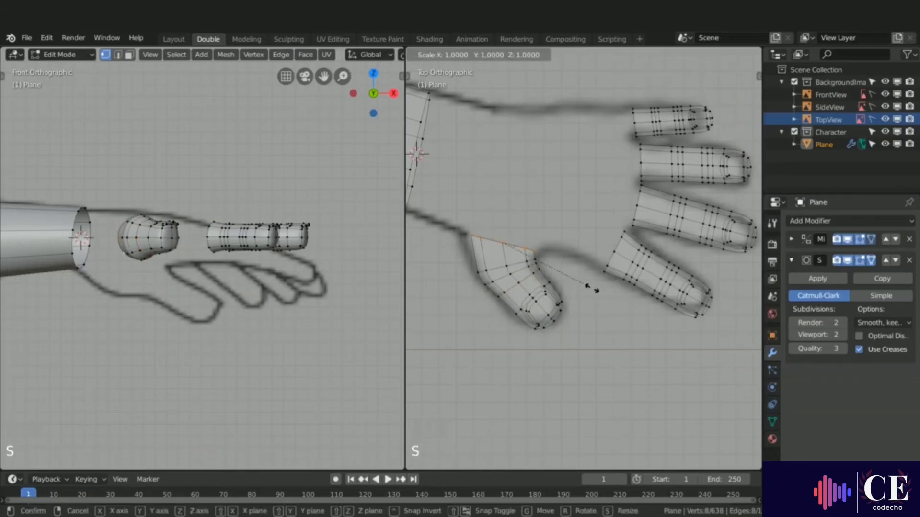
pyautogui.click(608, 291)
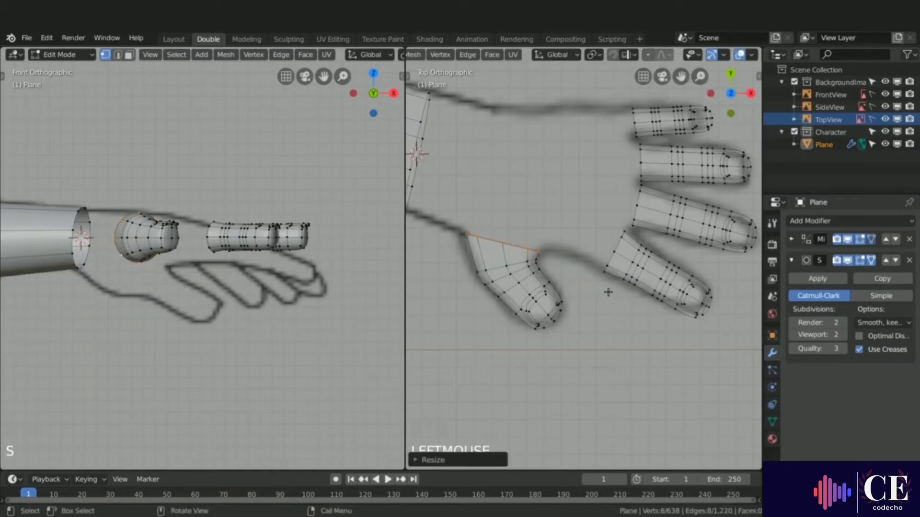
pyautogui.keyDown('alt'); pyautogui.click(598, 292); pyautogui.keyUp('alt')
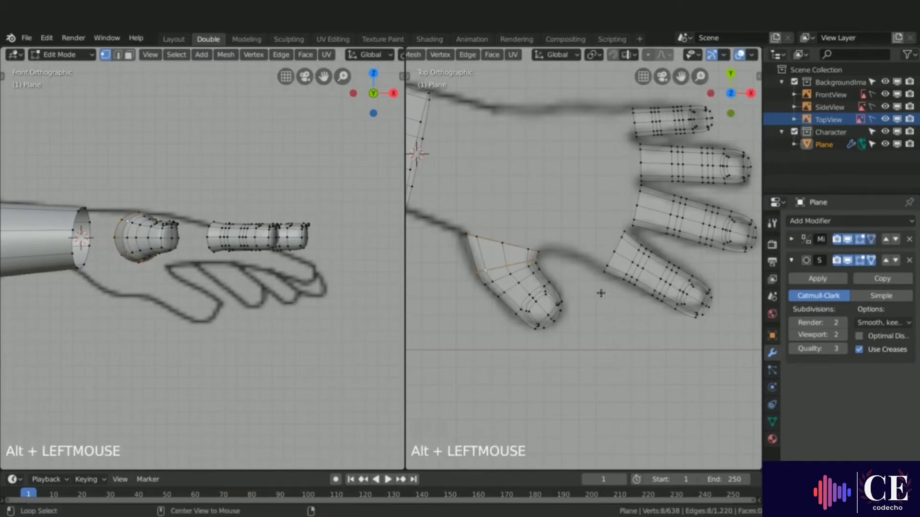
pyautogui.press('s')
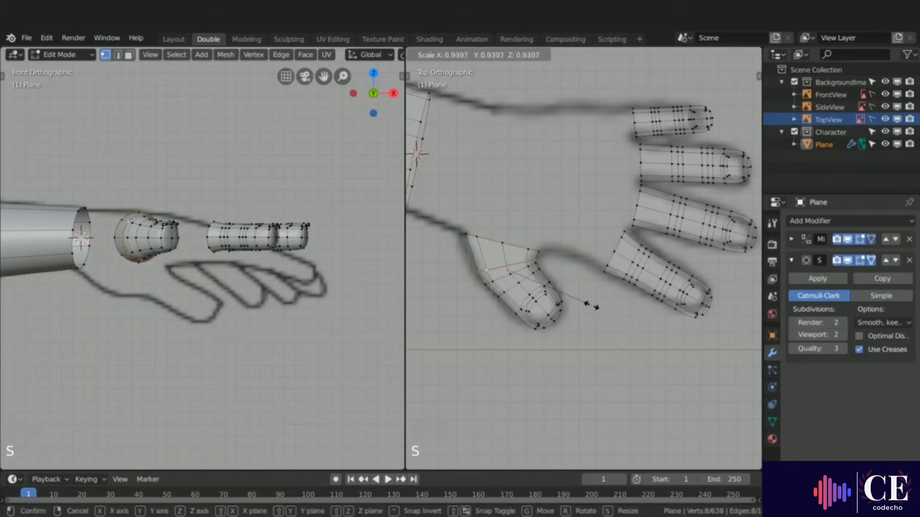
pyautogui.click(592, 305)
pyautogui.keyDown('alt'); pyautogui.click(598, 296); pyautogui.keyUp('alt')
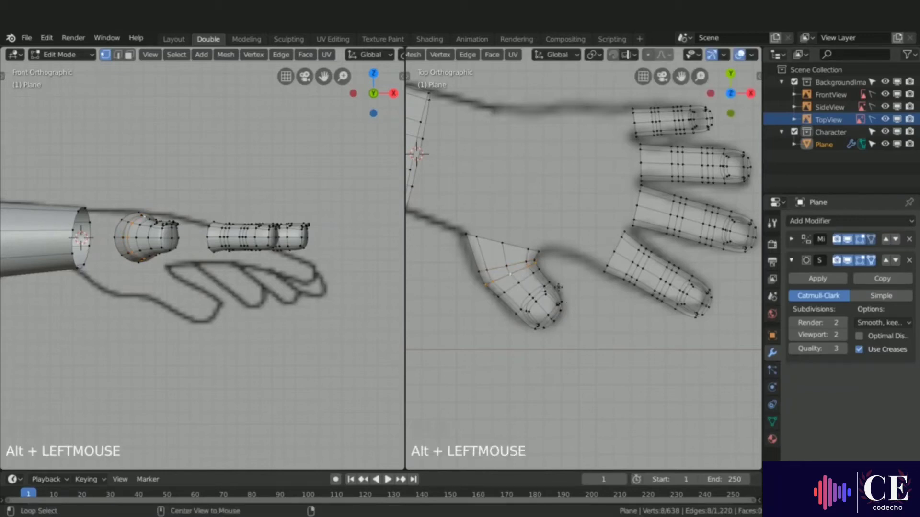
pyautogui.press('s')
pyautogui.click(591, 293)
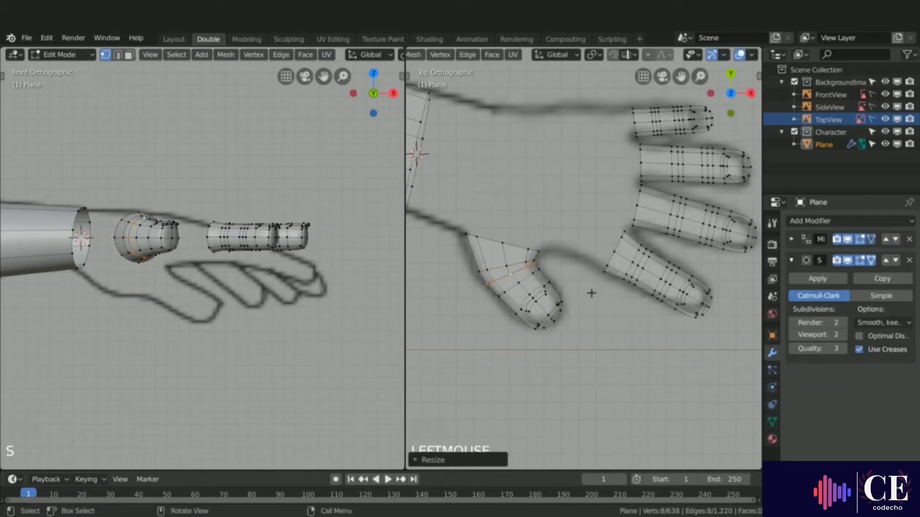
# Switch the top view to solid shading.
pyautogui.press('z')
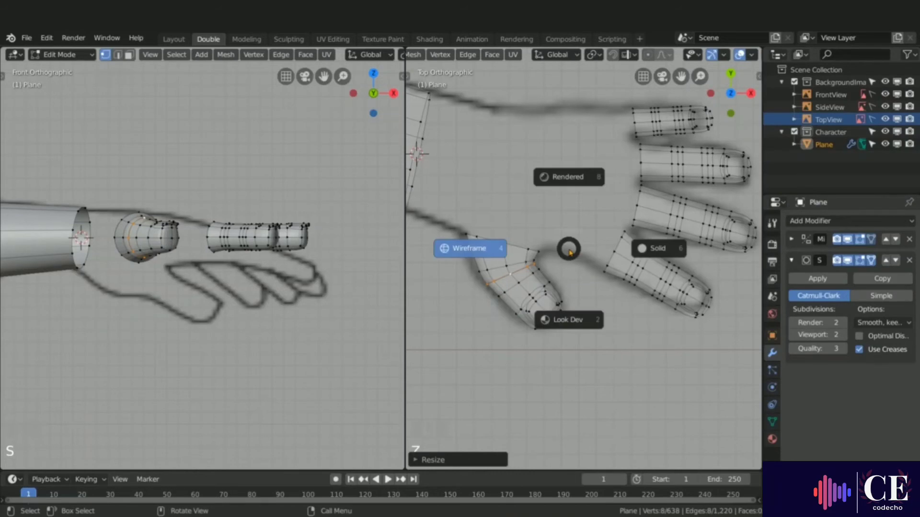
pyautogui.click(657, 249)
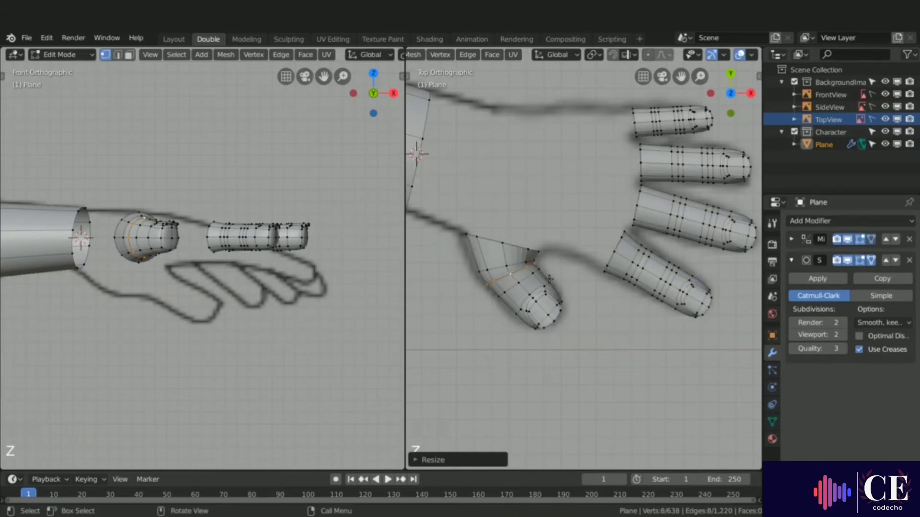
# Merge the facing side vertices of the little and ring finger bases at their center.
pyautogui.moveTo(550, 278); pyautogui.dragTo(683, 232, button='middle')
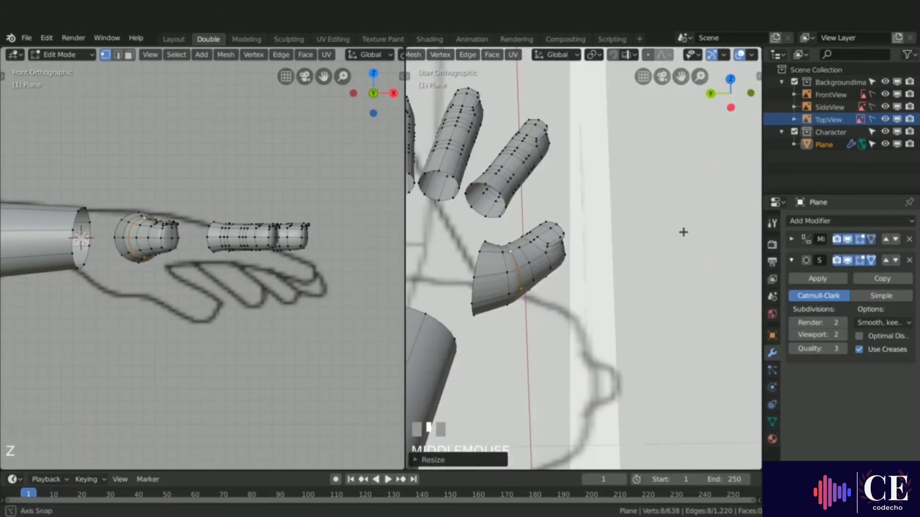
pyautogui.keyDown('shift'); pyautogui.moveTo(533, 239); pyautogui.dragTo(533, 201, button='middle'); pyautogui.keyUp('shift')
pyautogui.scroll(5, 532, 201)
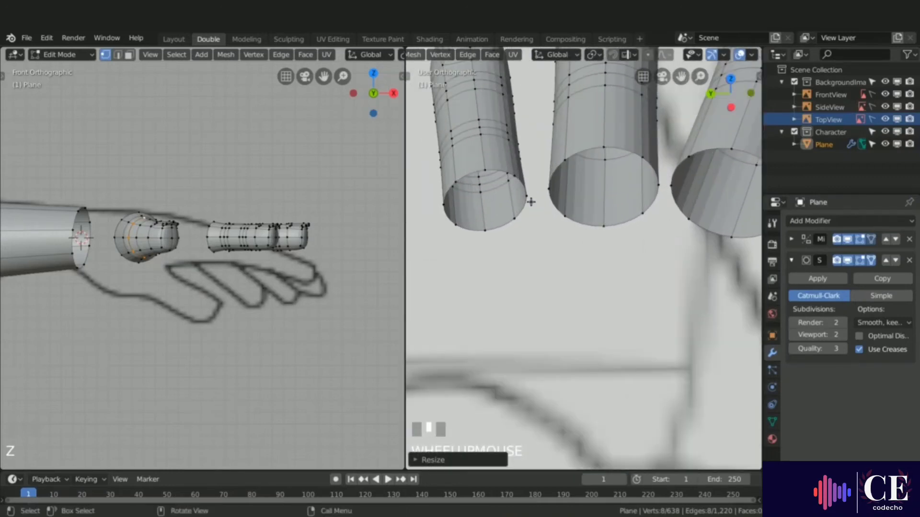
pyautogui.click(526, 194)
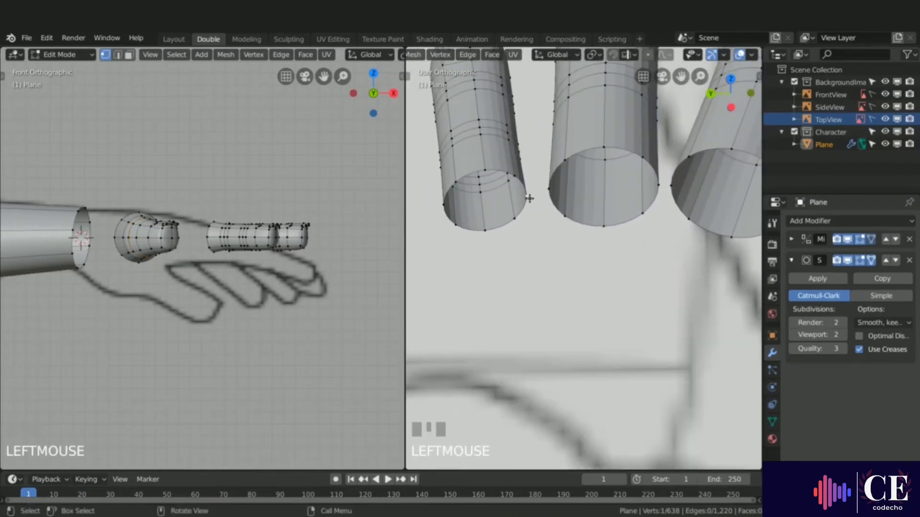
pyautogui.keyDown('shift'); pyautogui.click(548, 189); pyautogui.keyUp('shift')
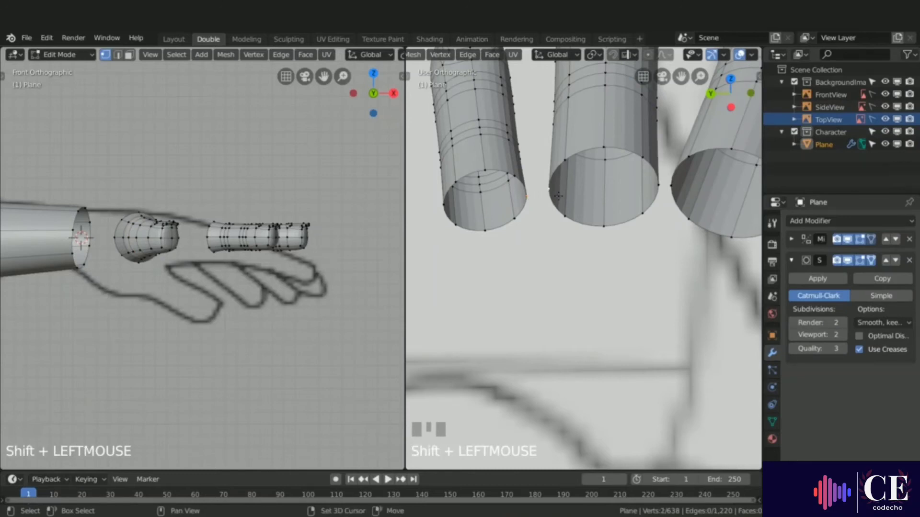
pyautogui.hotkey('alt', 'm')
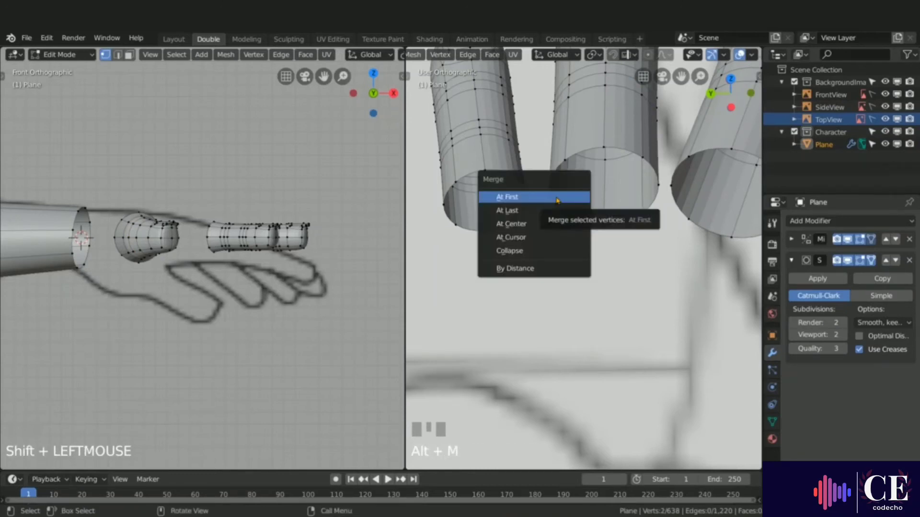
pyautogui.click(520, 223)
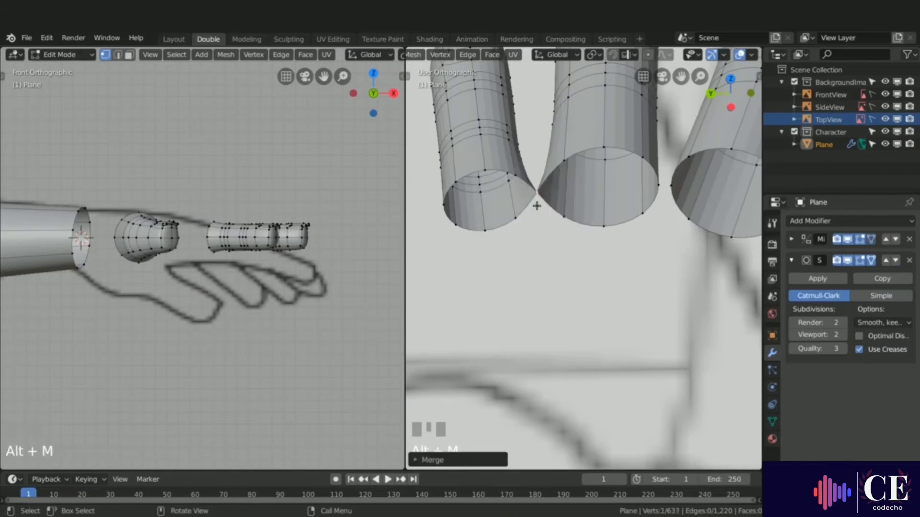
# Merge the neighbouring lower and upper vertex pairs between the little and ring finger bases at center.
pyautogui.click(522, 218)
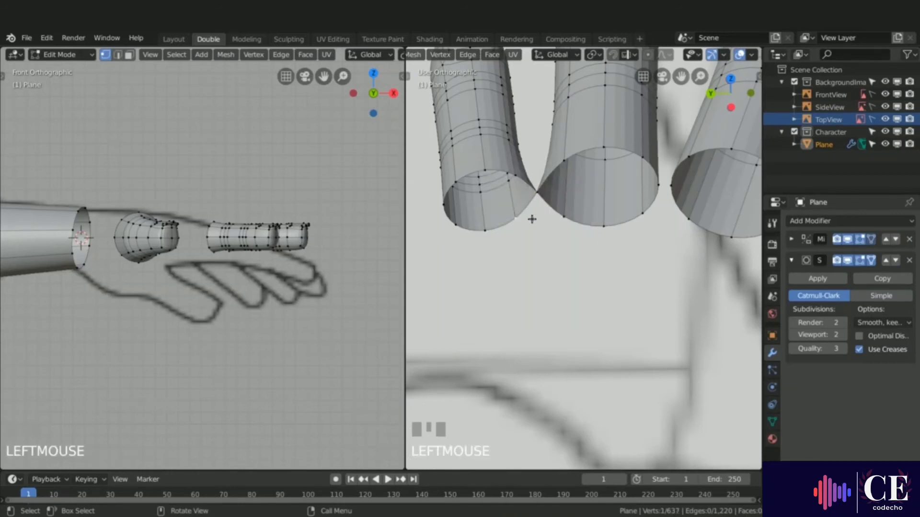
pyautogui.keyDown('shift'); pyautogui.click(564, 221); pyautogui.keyUp('shift')
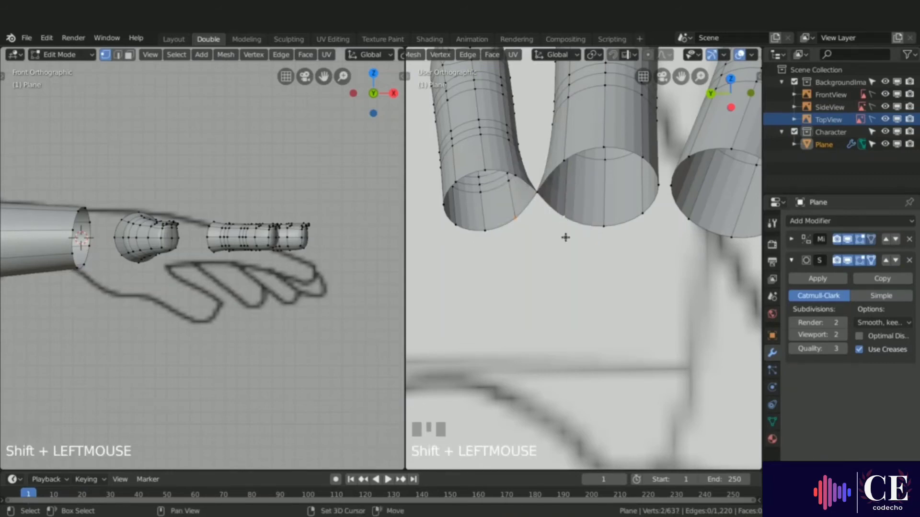
pyautogui.hotkey('shift', 'r')
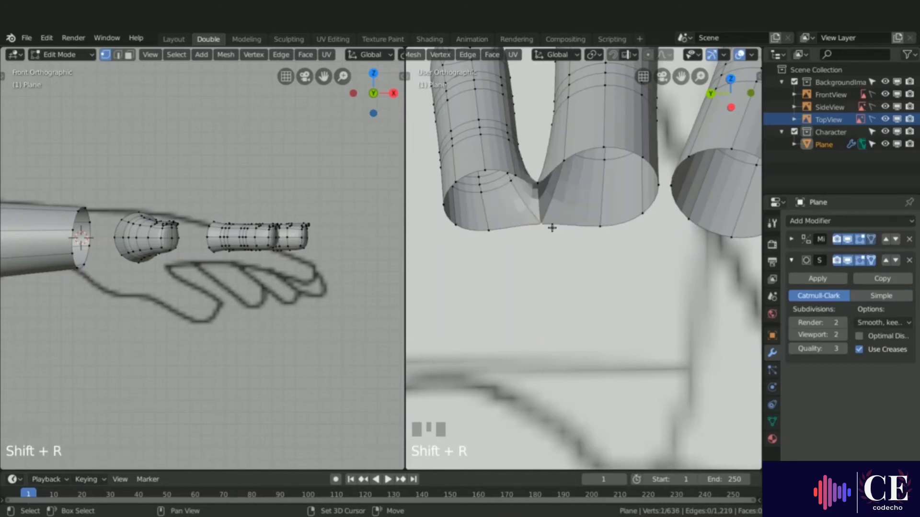
pyautogui.click(574, 182)
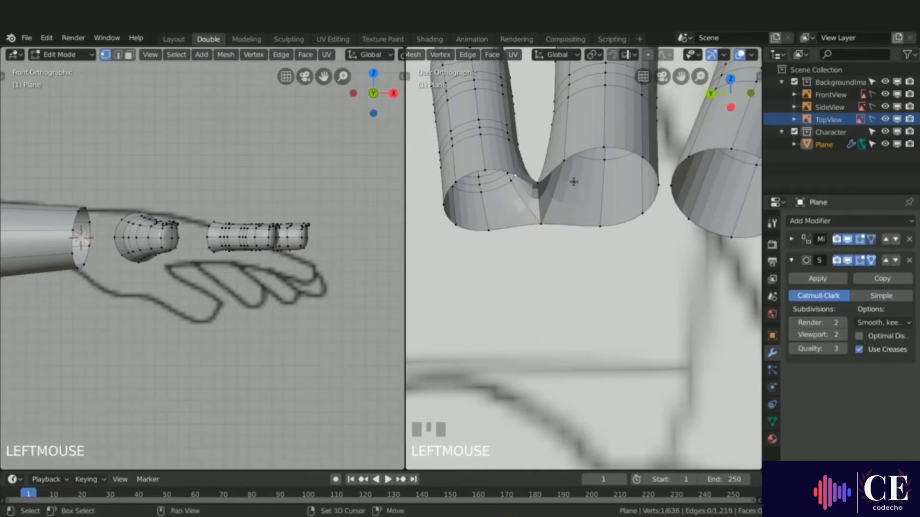
pyautogui.keyDown('shift'); pyautogui.click(566, 163); pyautogui.keyUp('shift')
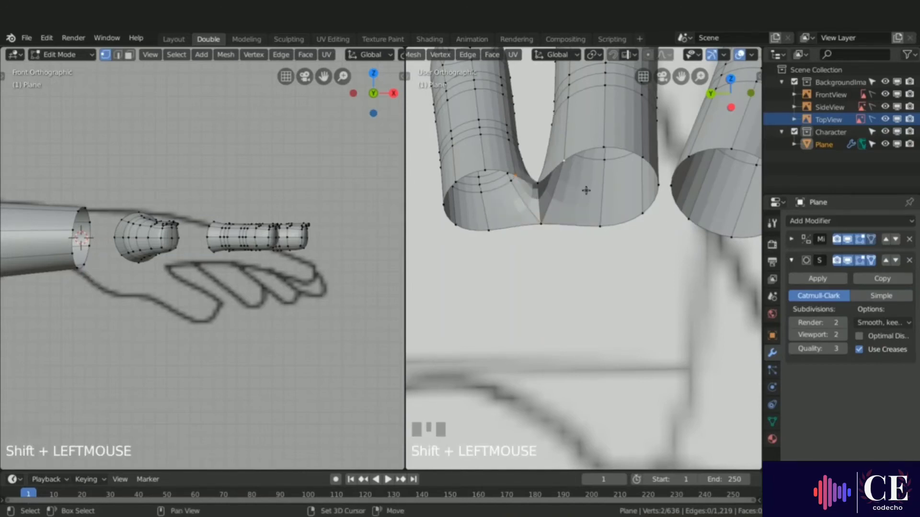
pyautogui.hotkey('shift', 'r')
# Merge the side, upper and lower vertex pairs between the ring and middle finger bases at center.
pyautogui.click(659, 186)
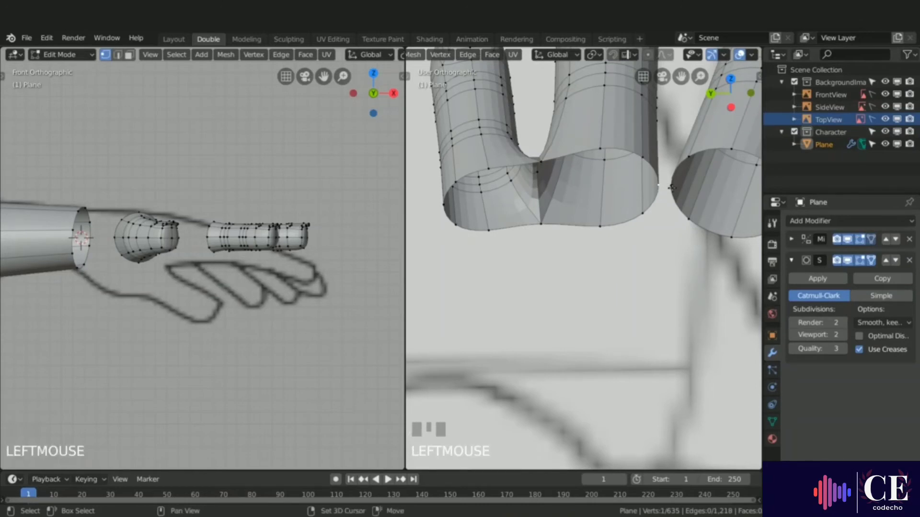
pyautogui.keyDown('shift'); pyautogui.click(667, 190); pyautogui.keyUp('shift')
pyautogui.hotkey('shift', 'r')
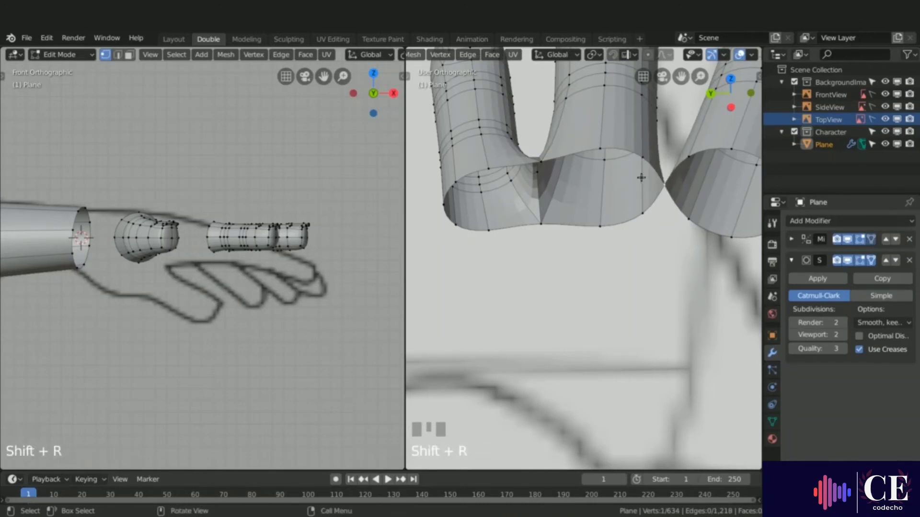
pyautogui.click(638, 158)
pyautogui.hotkey('shift', 'r')
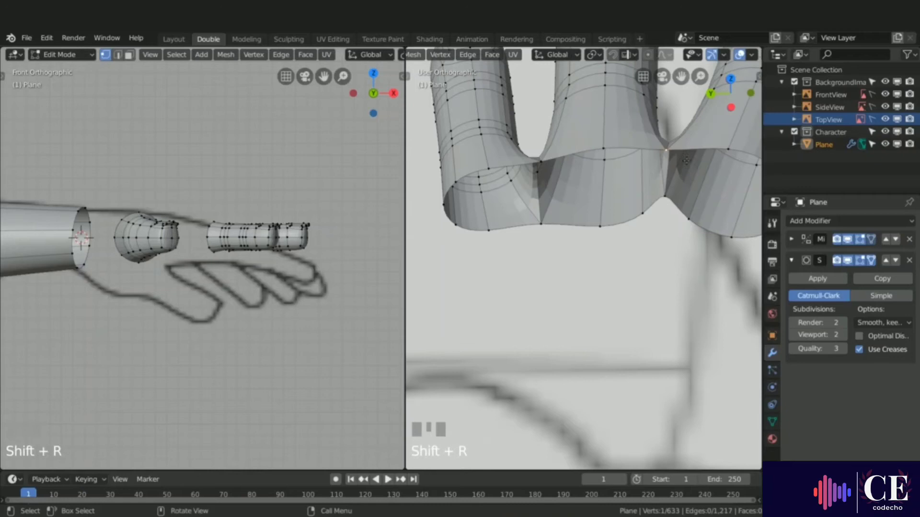
pyautogui.click(649, 212)
pyautogui.keyDown('shift'); pyautogui.click(688, 219); pyautogui.keyUp('shift')
pyautogui.hotkey('shift', 'r')
# Merge the side, upper and lower vertex pairs between the middle and index finger bases at center.
pyautogui.scroll(-2, 543, 221)
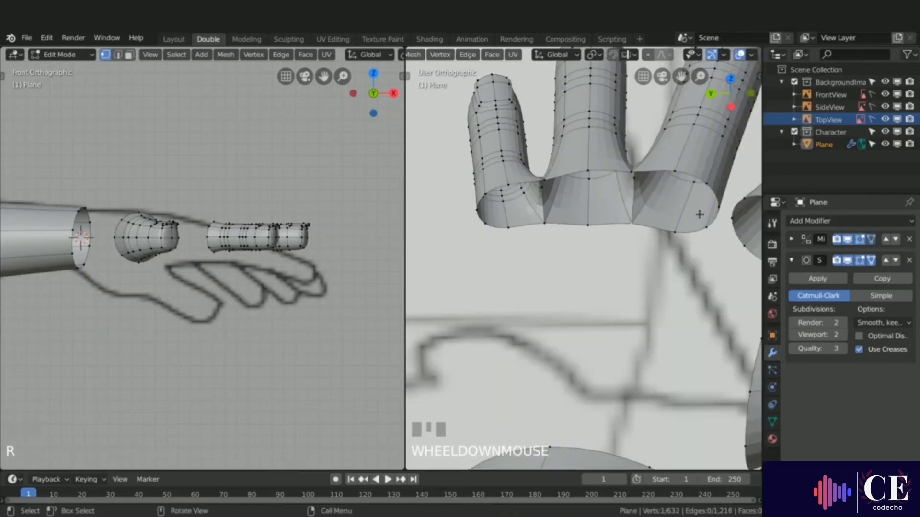
pyautogui.scroll(-1, 699, 215)
pyautogui.click(730, 220)
pyautogui.hotkey('shift', 'r')
pyautogui.click(709, 179)
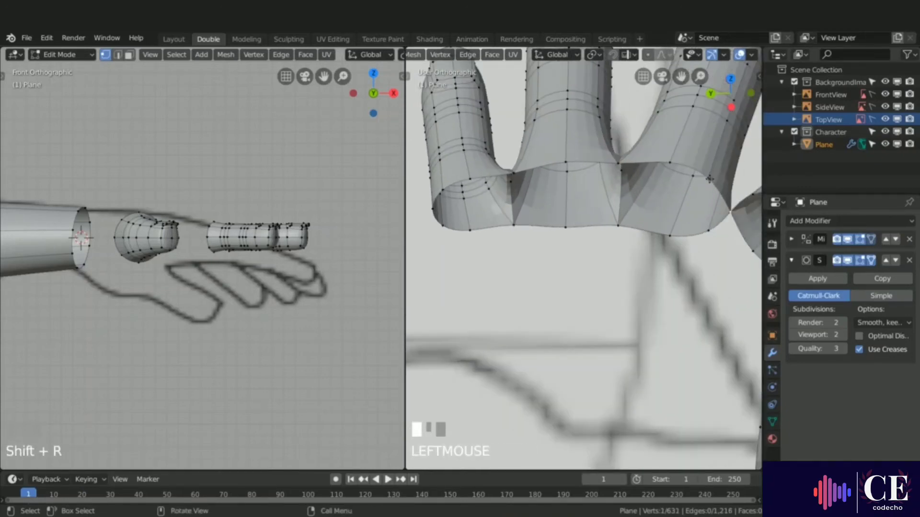
pyautogui.keyDown('shift'); pyautogui.click(731, 206); pyautogui.keyUp('shift')
pyautogui.rightClick(732, 205)
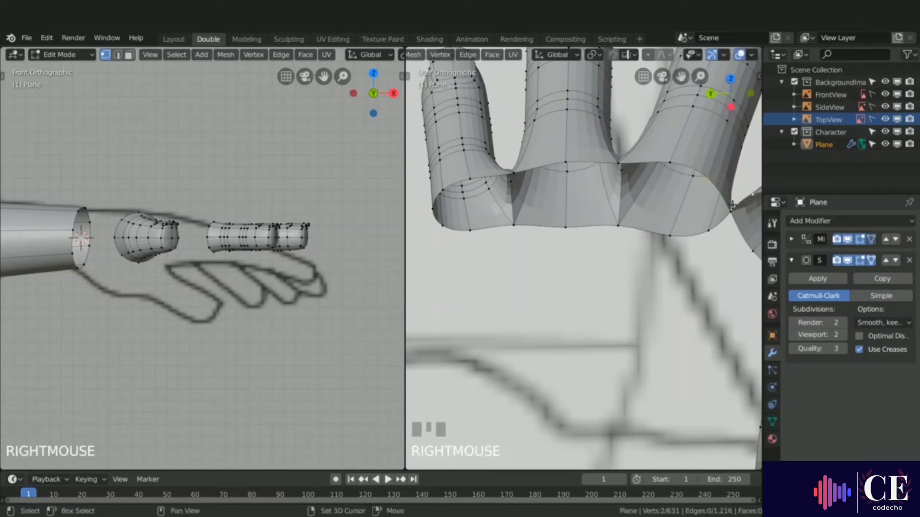
pyautogui.hotkey('shift', 'r')
pyautogui.click(707, 232)
pyautogui.keyDown('shift'); pyautogui.click(749, 250); pyautogui.keyUp('shift')
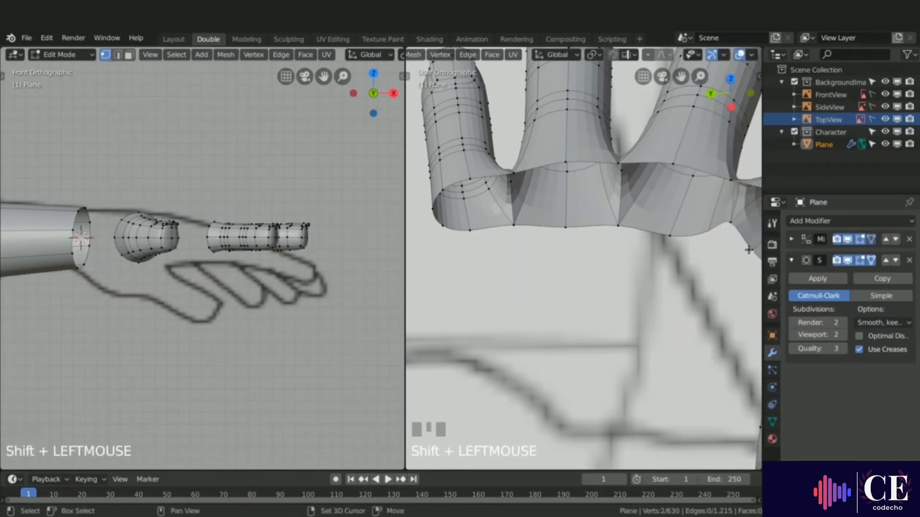
pyautogui.hotkey('shift', 'r')
# Extrude the joined finger-base edge loop about 0.017 m toward the wrist in top view and narrow it slightly along Y.
pyautogui.scroll(-2, 718, 252)
pyautogui.moveTo(670, 254); pyautogui.dragTo(604, 259, button='middle')
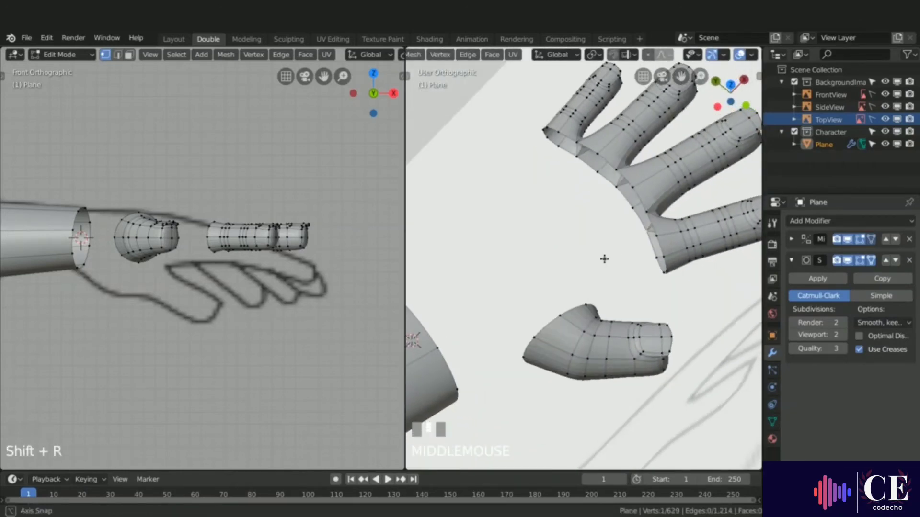
pyautogui.keyDown('alt'); pyautogui.click(654, 228); pyautogui.keyUp('alt')
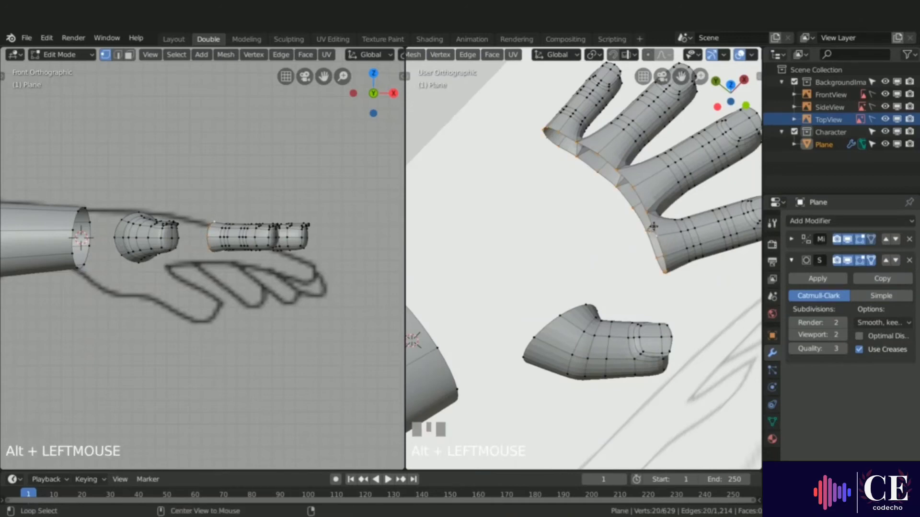
pyautogui.press('KP_7')
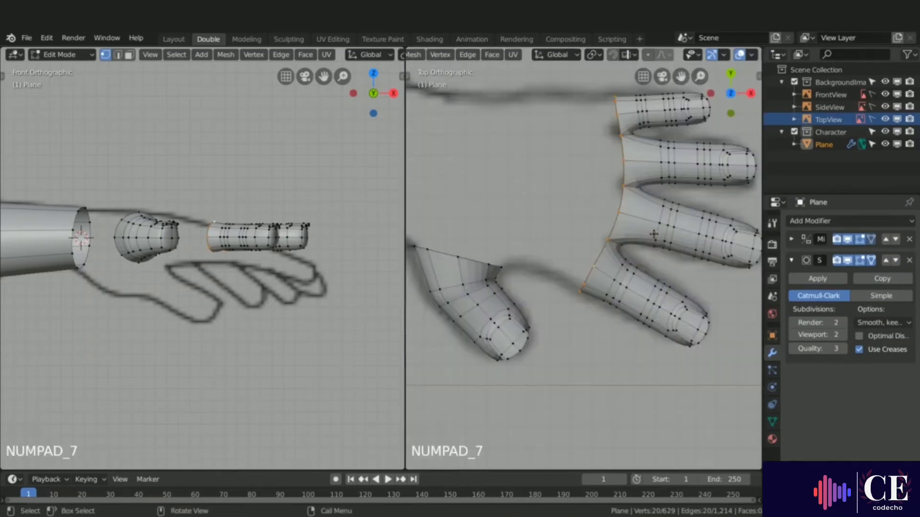
pyautogui.press('e')
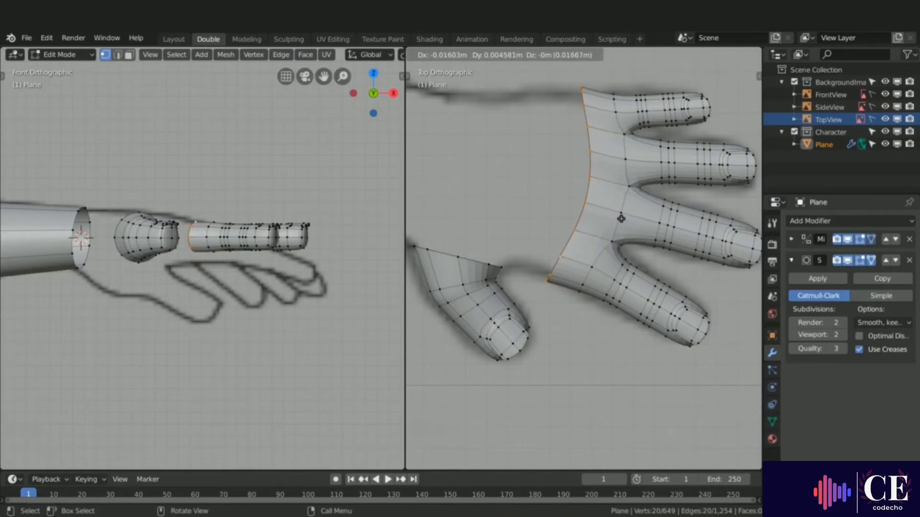
pyautogui.click(622, 220)
pyautogui.press('s')
pyautogui.press('y')
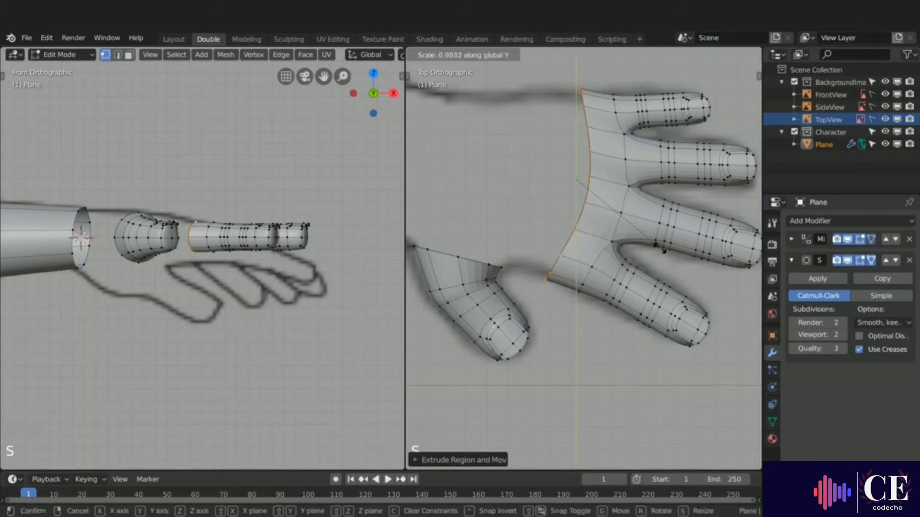
pyautogui.click(662, 244)
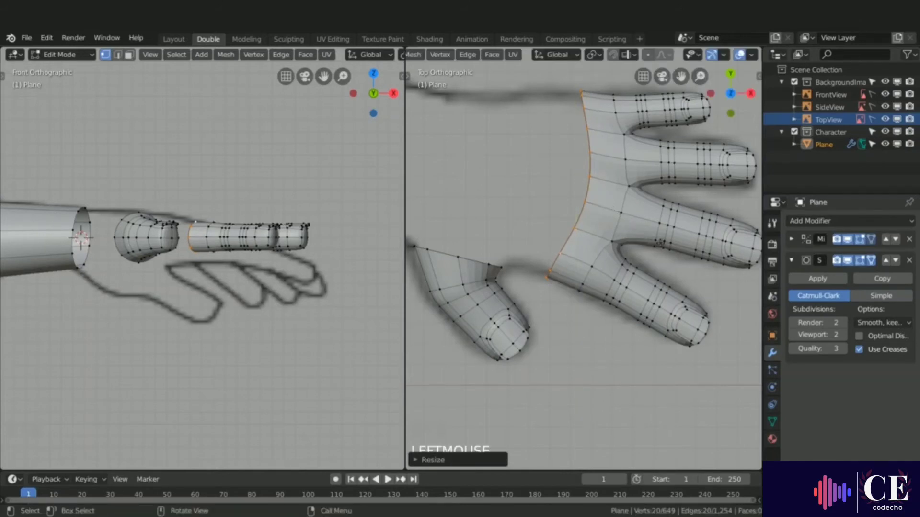
# Move the index finger's three joint loops nearest the palm about 0.005 m toward the fingertip.
pyautogui.keyDown('alt'); pyautogui.click(632, 283); pyautogui.keyUp('alt')
pyautogui.keyDown('alt'); pyautogui.keyDown('shift'); pyautogui.click(624, 278); pyautogui.keyUp('shift'); pyautogui.keyUp('alt')
pyautogui.keyDown('alt'); pyautogui.keyDown('shift'); pyautogui.click(621, 274); pyautogui.keyUp('shift'); pyautogui.keyUp('alt')
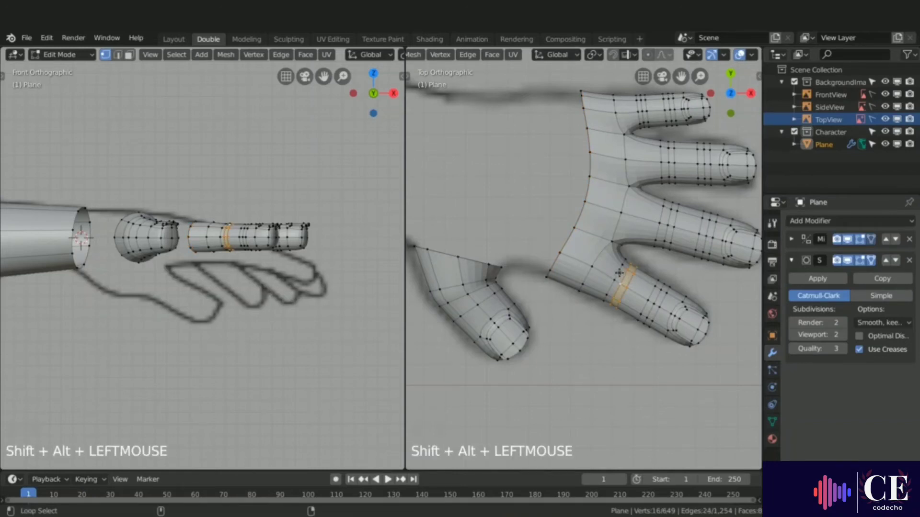
pyautogui.keyDown('alt'); pyautogui.keyDown('shift'); pyautogui.click(618, 272); pyautogui.keyUp('shift'); pyautogui.keyUp('alt')
pyautogui.press('g')
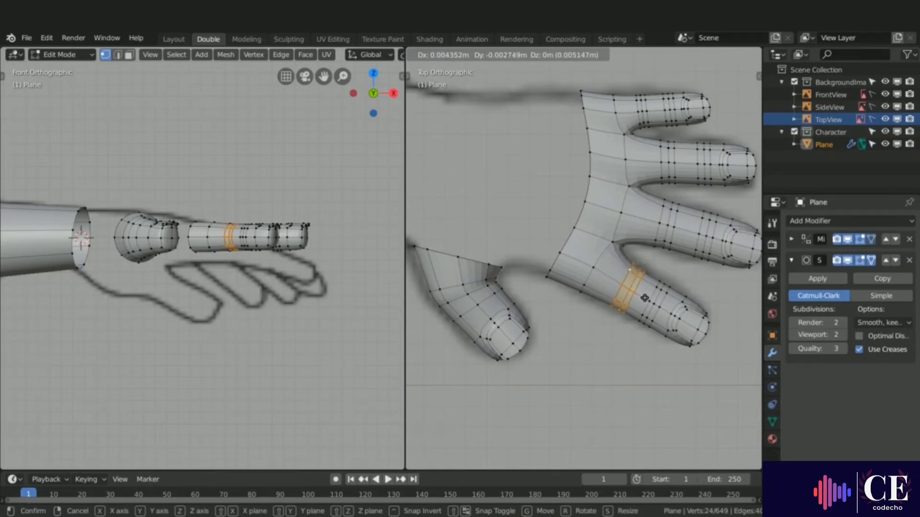
# Move the three edge loops of the index finger's outer joint slightly toward the fingertip.
pyautogui.keyDown('alt'); pyautogui.click(649, 300); pyautogui.keyUp('alt')
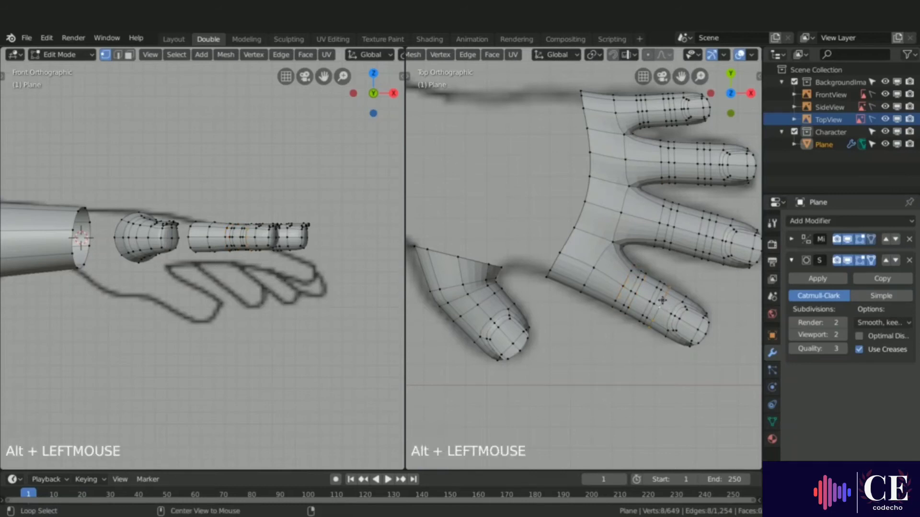
pyautogui.keyDown('alt'); pyautogui.keyDown('shift'); pyautogui.click(657, 297); pyautogui.keyUp('shift'); pyautogui.keyUp('alt')
pyautogui.keyDown('alt'); pyautogui.keyDown('shift'); pyautogui.click(661, 304); pyautogui.keyUp('shift'); pyautogui.keyUp('alt')
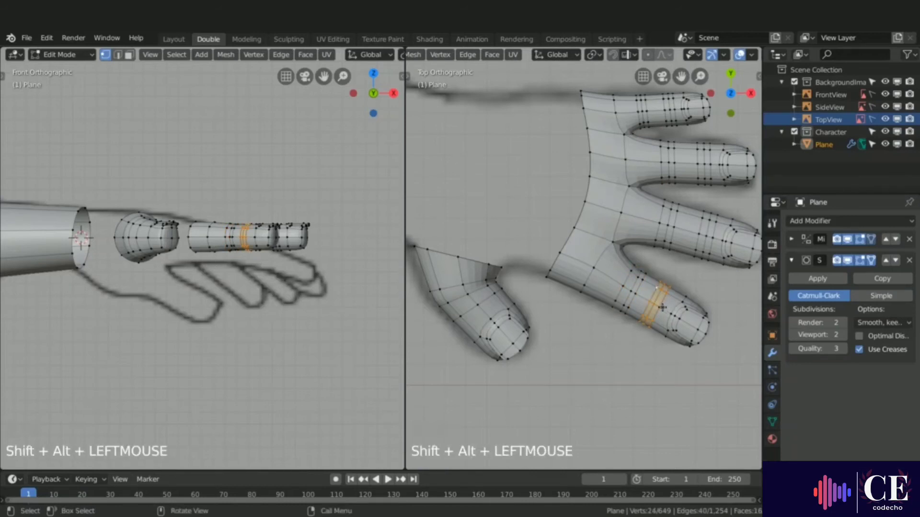
pyautogui.press('g')
pyautogui.click(664, 309)
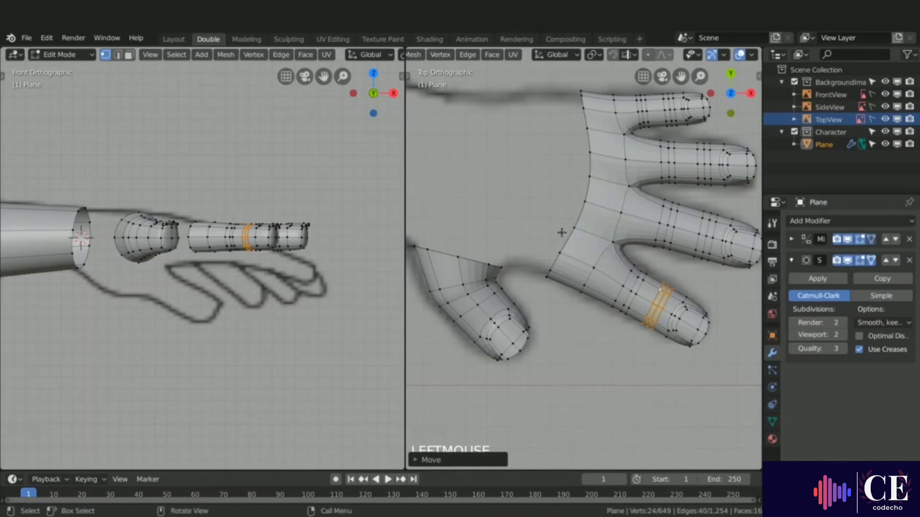
# Raise the three upper-edge vertices of the palm opening that lie between the finger bases slightly along Z, the last by about 0.0035 m.
pyautogui.moveTo(562, 232); pyautogui.dragTo(641, 186, button='middle')
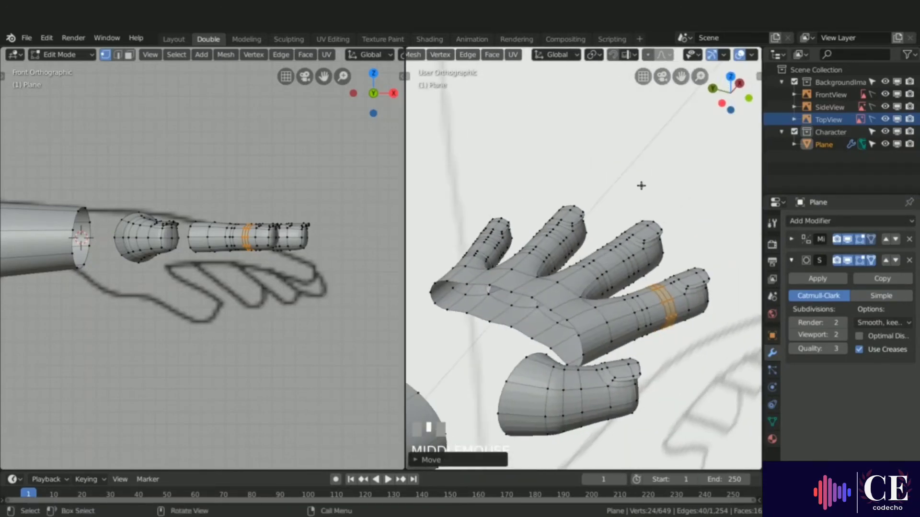
pyautogui.scroll(4, 459, 324)
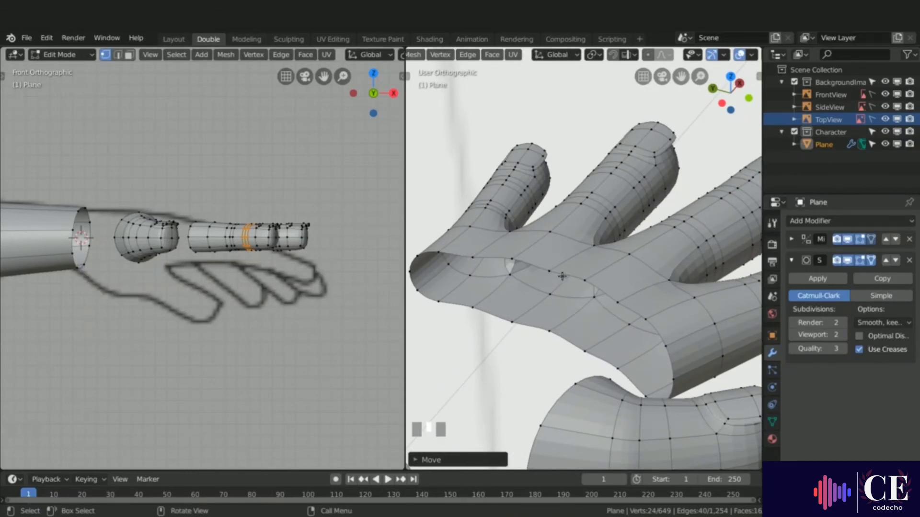
pyautogui.click(472, 257)
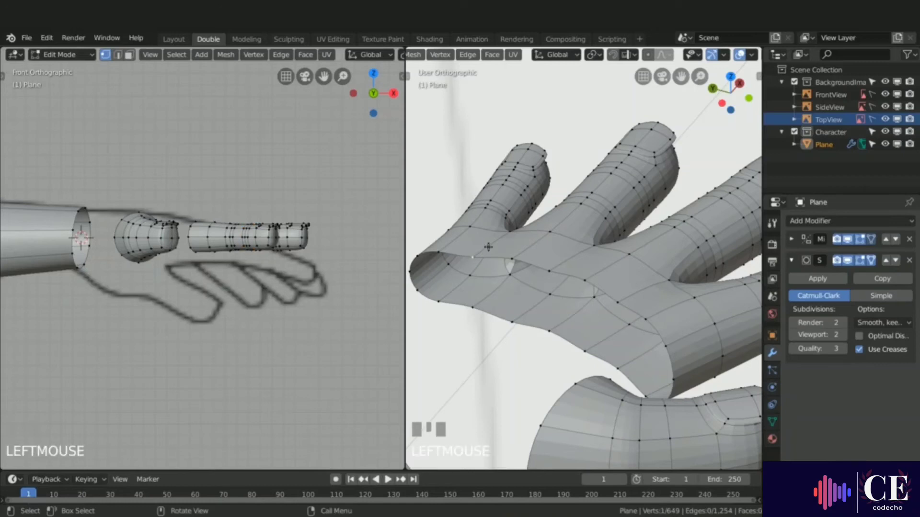
pyautogui.press('g')
pyautogui.press('z')
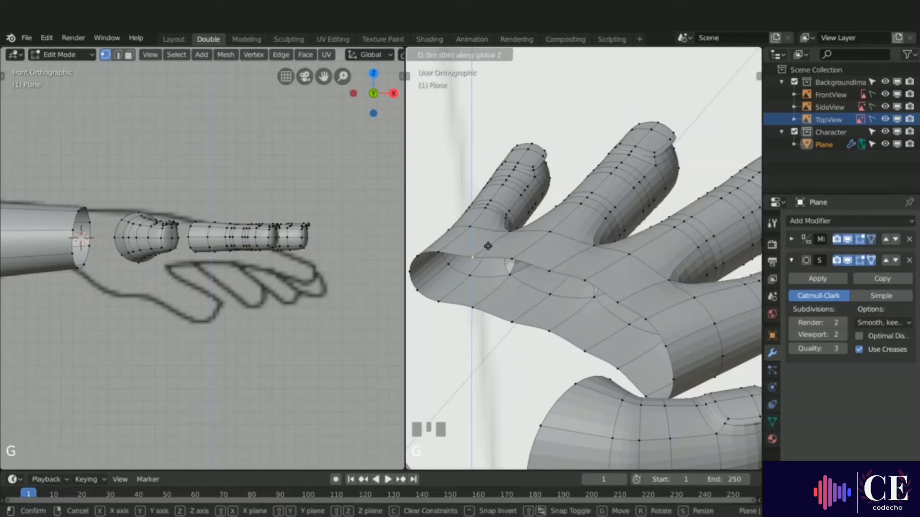
pyautogui.click(487, 241)
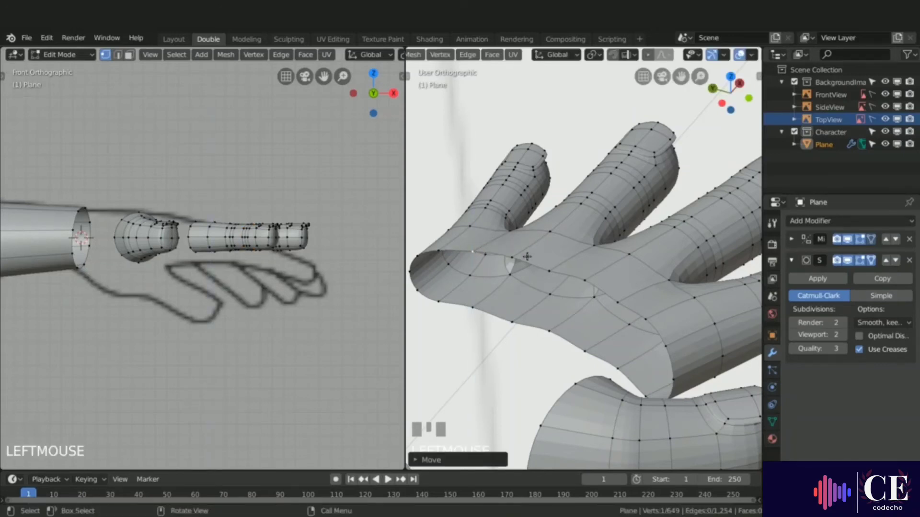
pyautogui.click(549, 271)
pyautogui.press('z')
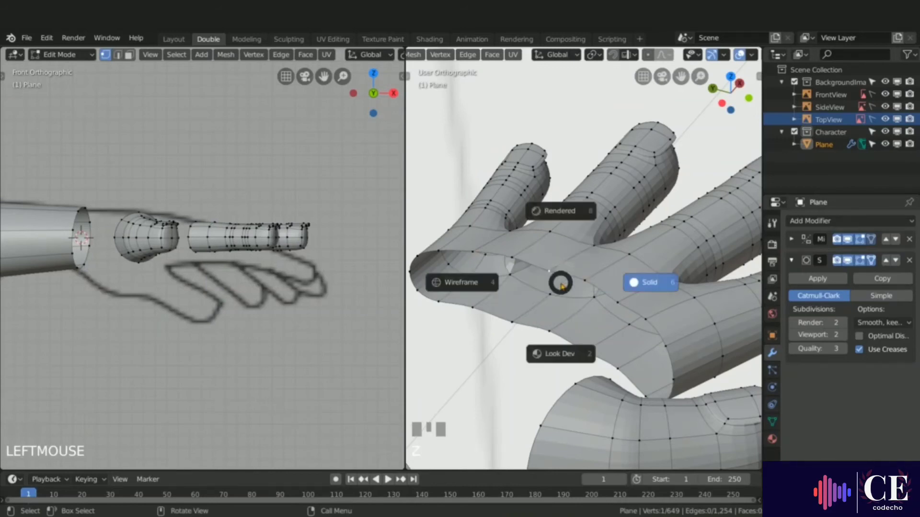
pyautogui.press('g')
pyautogui.press('z')
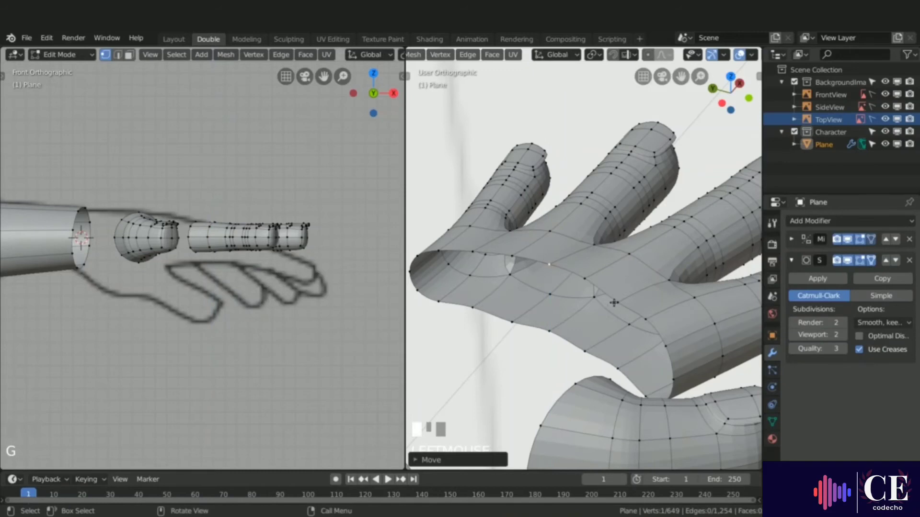
pyautogui.press('g')
pyautogui.press('z')
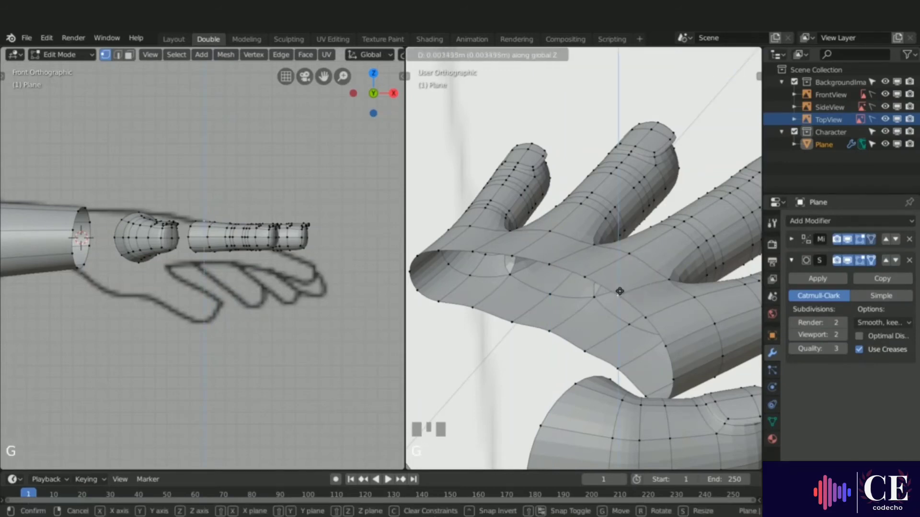
pyautogui.click(619, 291)
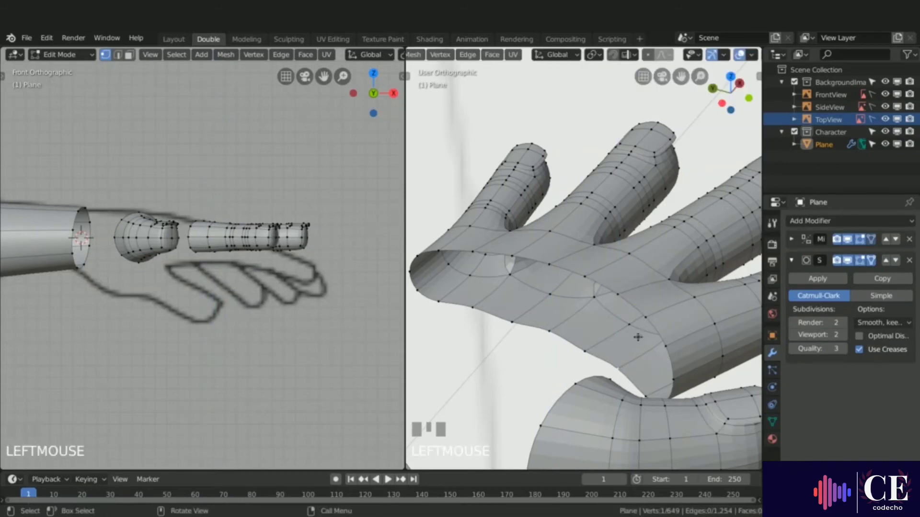
# Lower the three matching lower-edge vertices of the palm opening between the finger bases by roughly 0.002 to 0.004 m.
pyautogui.press('g')
pyautogui.press('z')
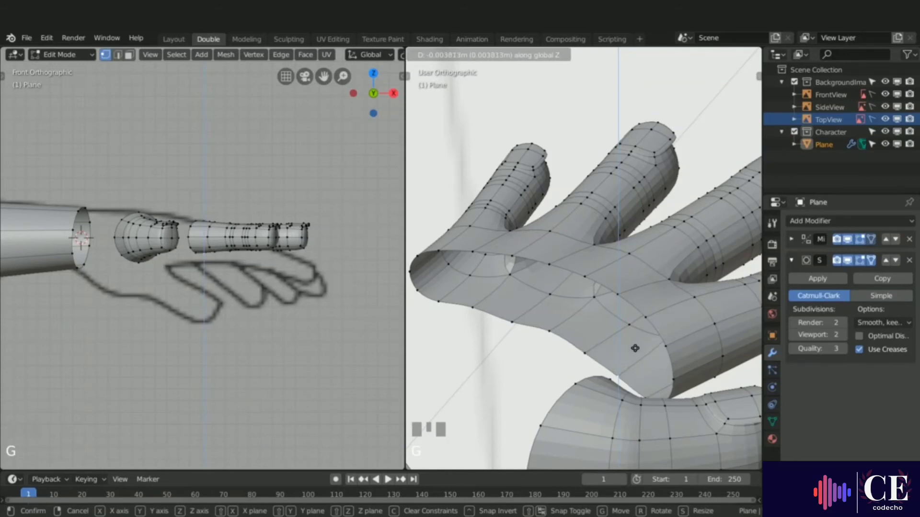
pyautogui.click(559, 340)
pyautogui.press('g')
pyautogui.press('z')
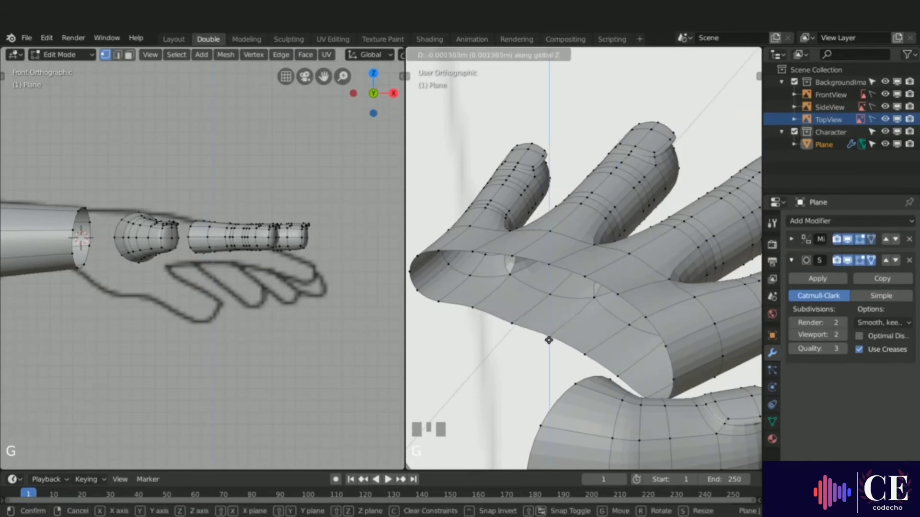
pyautogui.click(548, 341)
pyautogui.click(468, 307)
pyautogui.press('g')
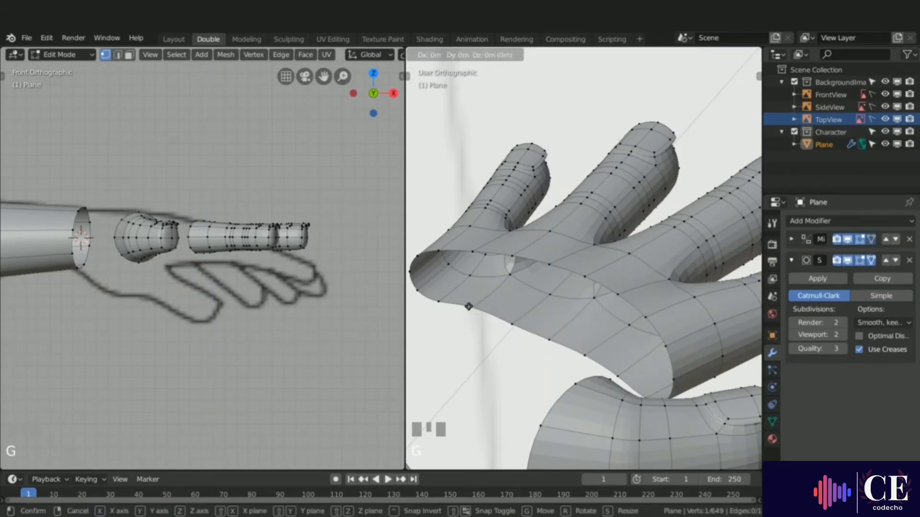
pyautogui.click(471, 317)
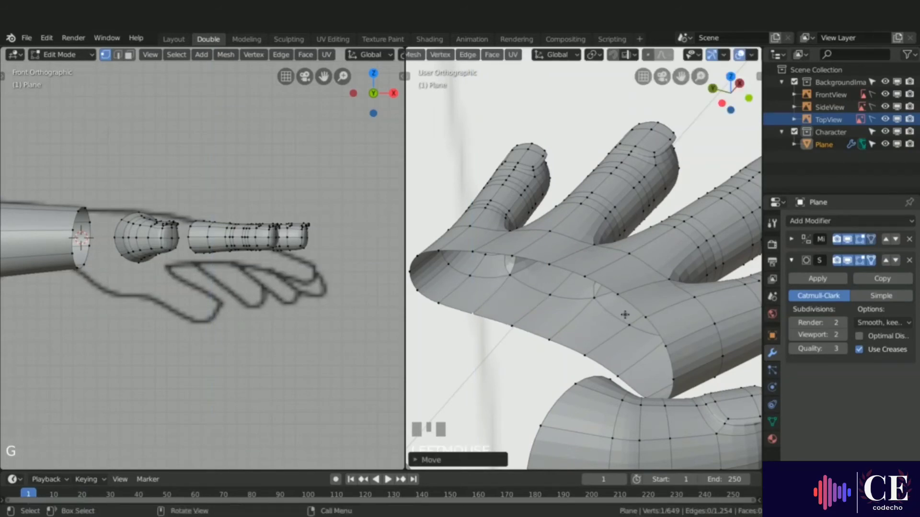
# Add a lengthwise edge loop along the back of the arm, running from the wrist opening up over the shoulder.
pyautogui.scroll(-5, 604, 286)
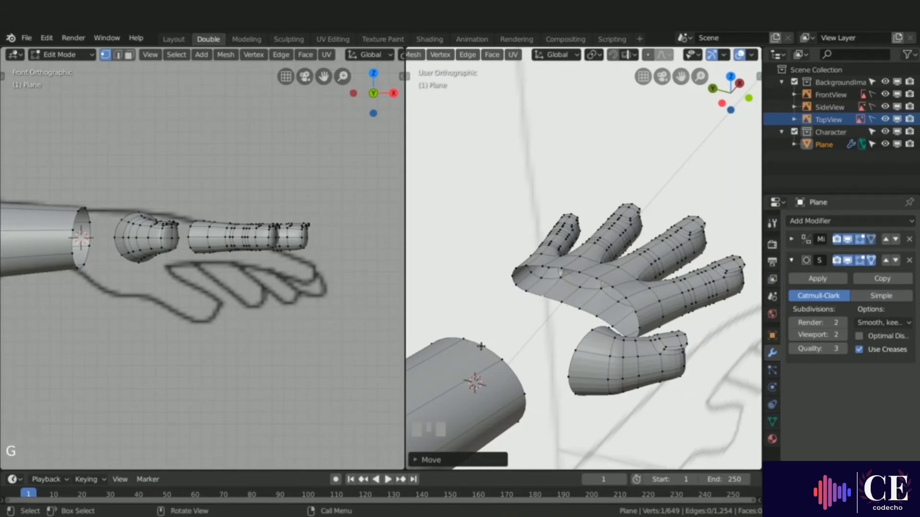
pyautogui.keyDown('alt'); pyautogui.click(480, 345); pyautogui.keyUp('alt')
pyautogui.moveTo(481, 346); pyautogui.dragTo(474, 379, button='middle')
pyautogui.scroll(-2, 493, 349)
pyautogui.scroll(4, 530, 328)
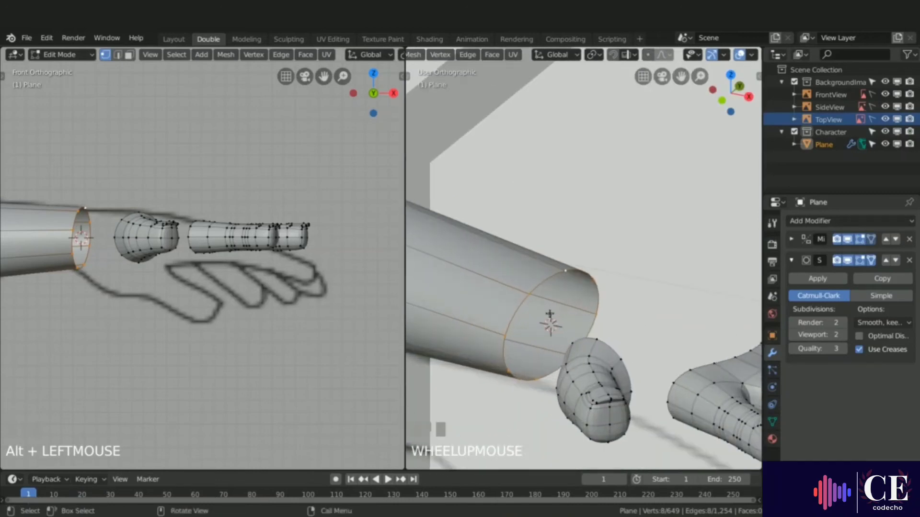
pyautogui.scroll(-2, 616, 269)
pyautogui.moveTo(616, 269); pyautogui.dragTo(511, 268, button='middle')
pyautogui.scroll(-2, 511, 268)
pyautogui.scroll(-2, 511, 268)
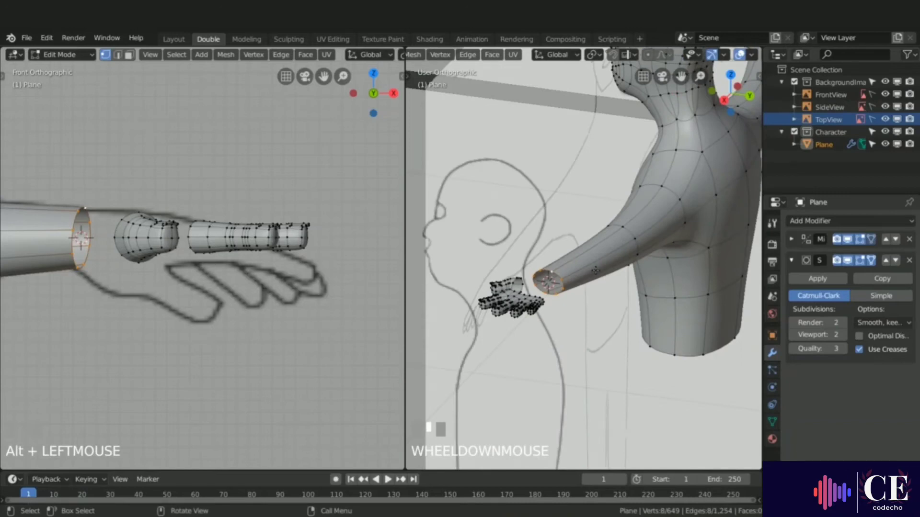
pyautogui.moveTo(595, 270)
pyautogui.keyDown('shift'); pyautogui.mouseDown(button='middle')
pyautogui.moveTo(604, 292)
pyautogui.moveTo(540, 302)
pyautogui.mouseUp(button='middle'); pyautogui.keyUp('shift')
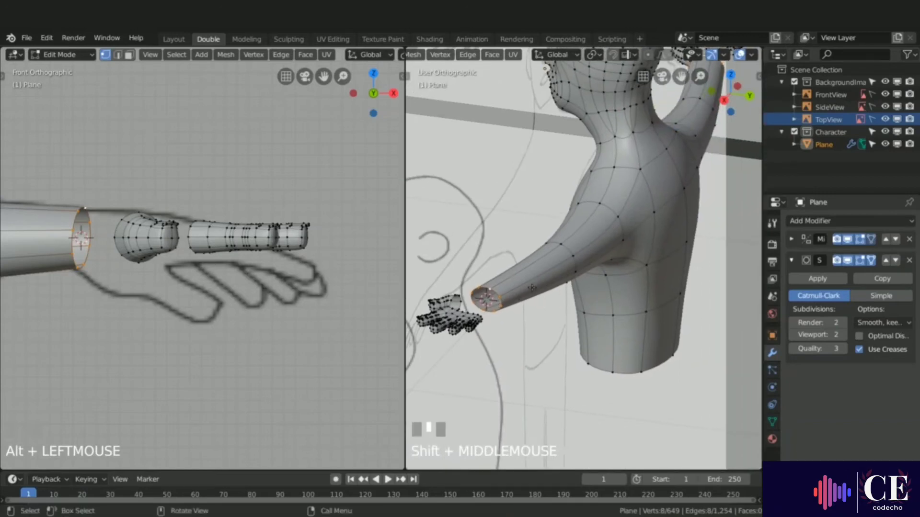
pyautogui.hotkey('ctrl', 'r')
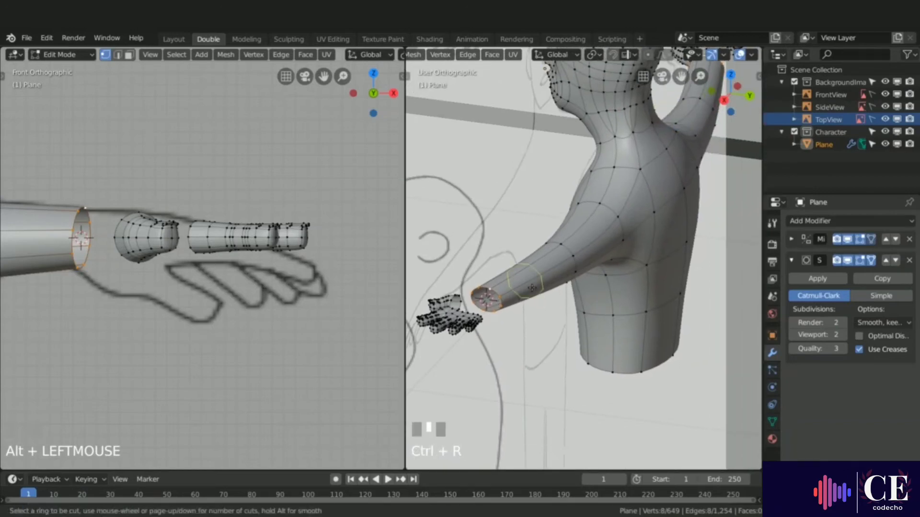
pyautogui.click(499, 300)
pyautogui.click(501, 301)
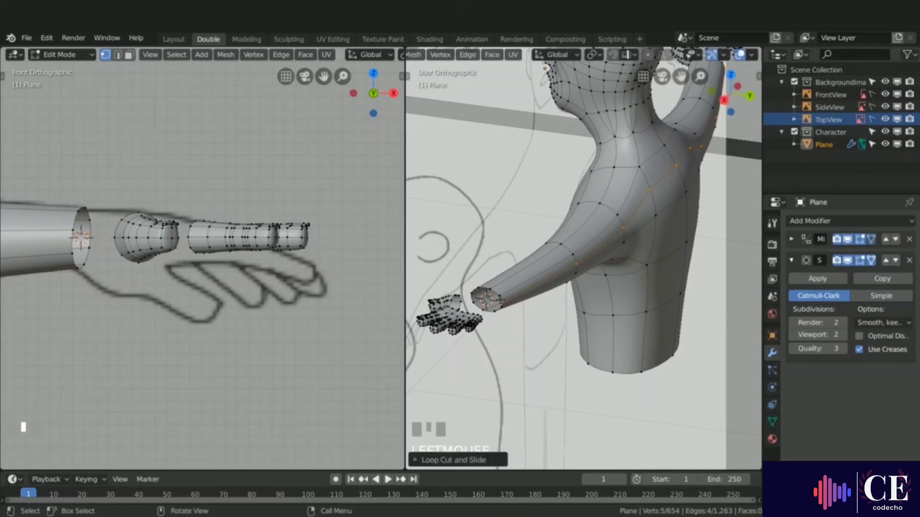
# Add a centred lengthwise edge loop along the front of the arm, running from the wrist across the chest.
pyautogui.moveTo(552, 290); pyautogui.dragTo(659, 287, button='middle')
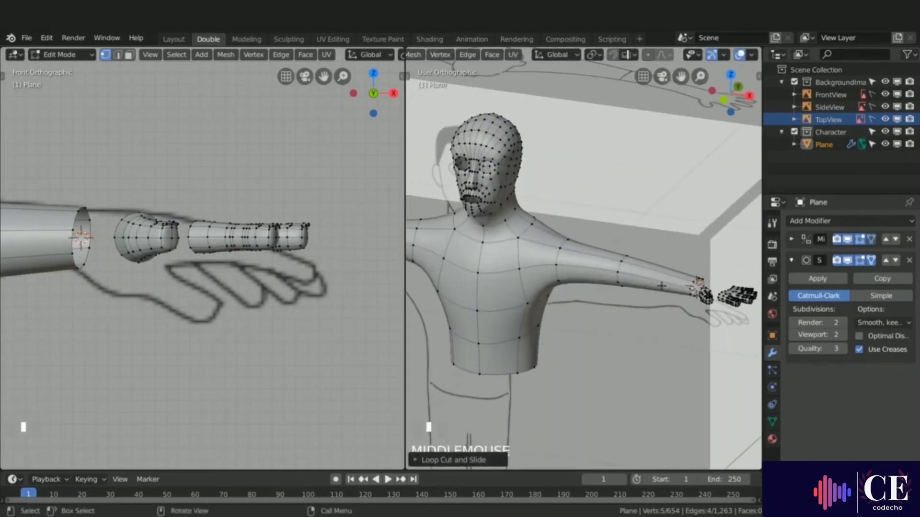
pyautogui.scroll(3, 676, 292)
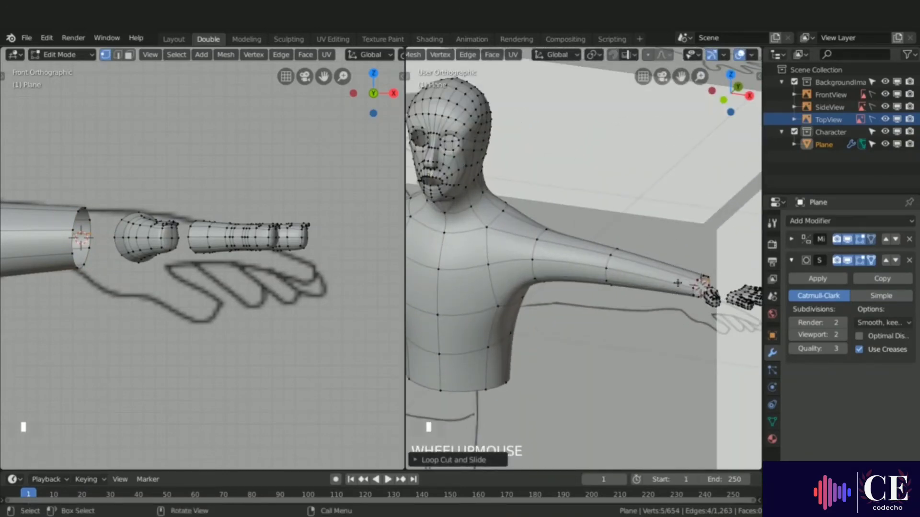
pyautogui.hotkey('ctrl', 'r')
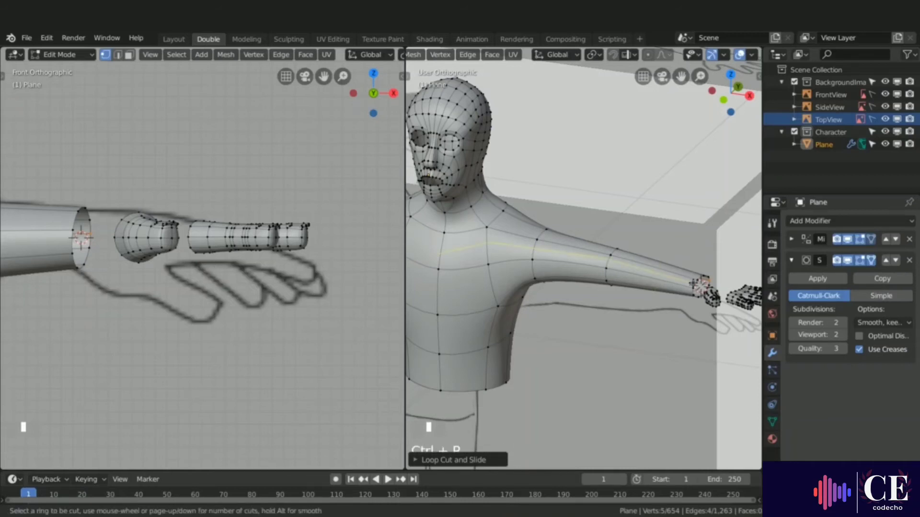
pyautogui.click(694, 283)
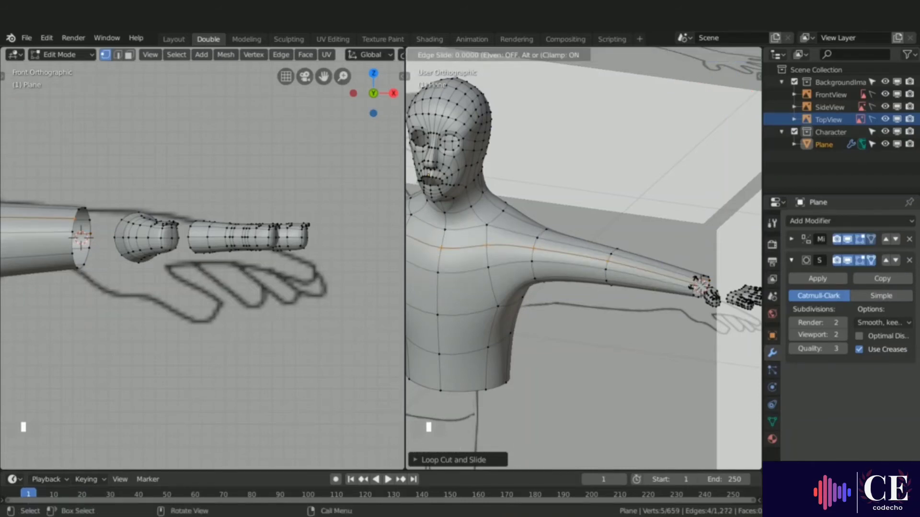
pyautogui.rightClick(654, 284)
# Merge the three upper-edge vertices of the palm opening behind the middle finger at center.
pyautogui.scroll(-3, 626, 281)
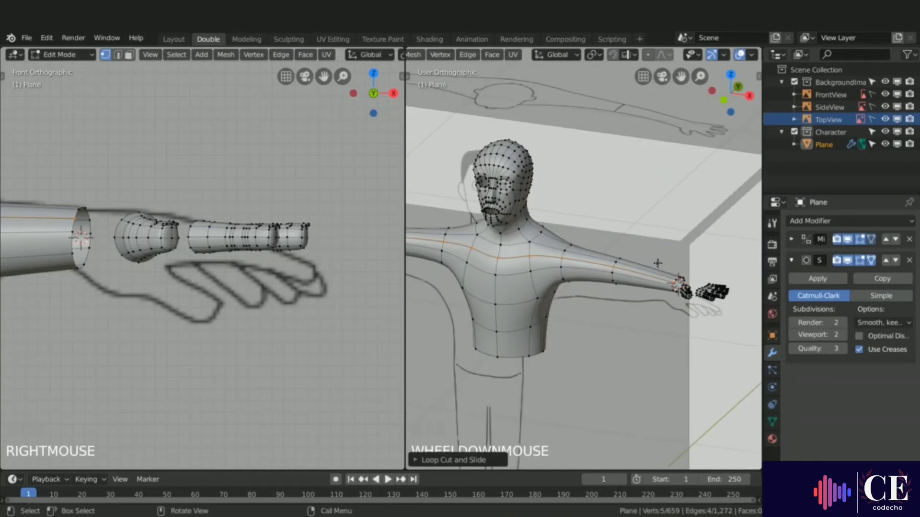
pyautogui.scroll(5, 696, 284)
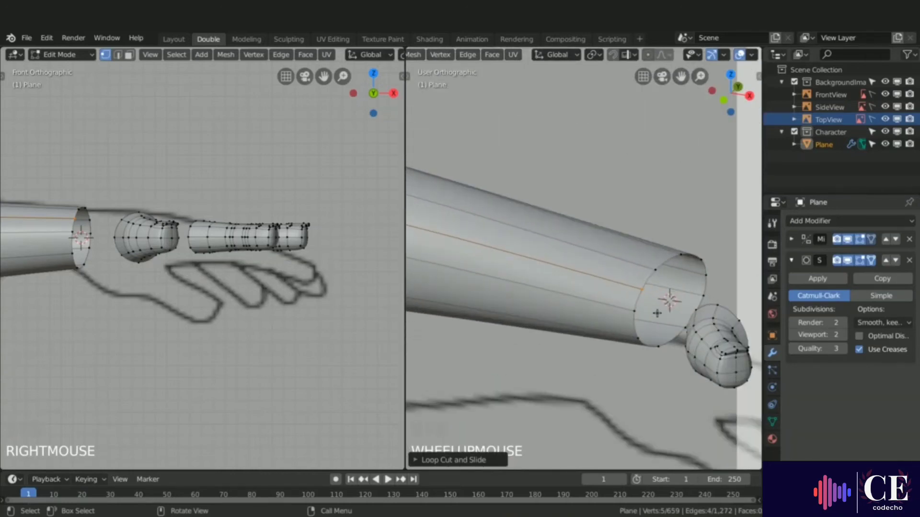
pyautogui.scroll(-1, 636, 294)
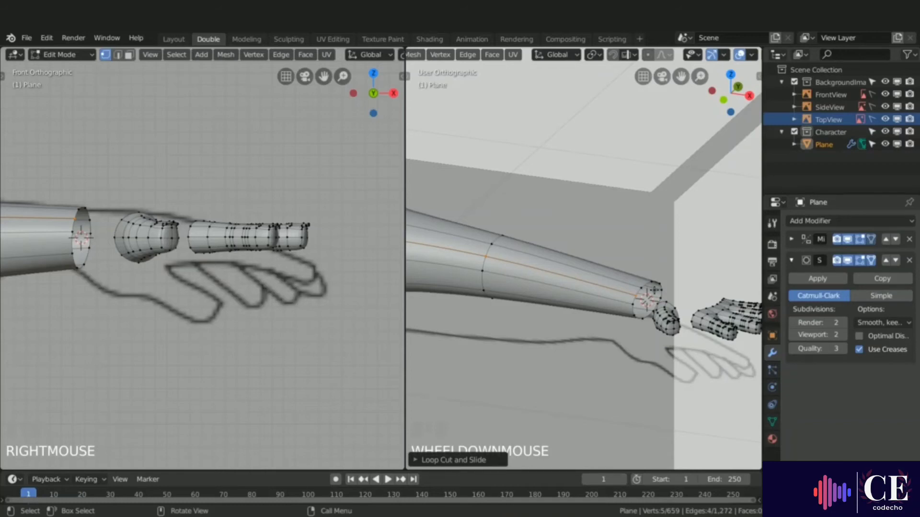
pyautogui.moveTo(692, 302); pyautogui.dragTo(746, 287, button='middle')
pyautogui.scroll(7, 547, 217)
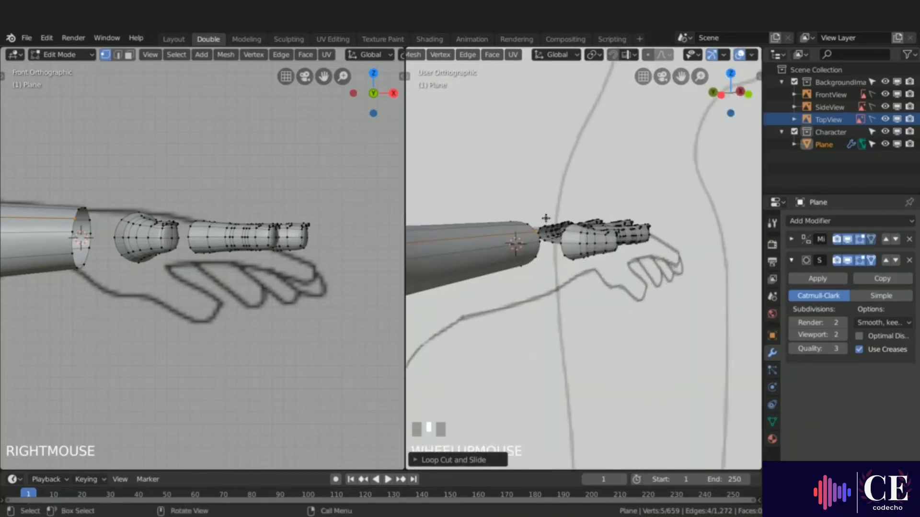
pyautogui.moveTo(606, 239); pyautogui.dragTo(614, 259, button='middle')
pyautogui.scroll(-4, 614, 259)
pyautogui.keyDown('shift'); pyautogui.moveTo(617, 134); pyautogui.dragTo(452, 291, button='middle'); pyautogui.keyUp('shift')
pyautogui.scroll(4, 556, 255)
pyautogui.click(551, 220)
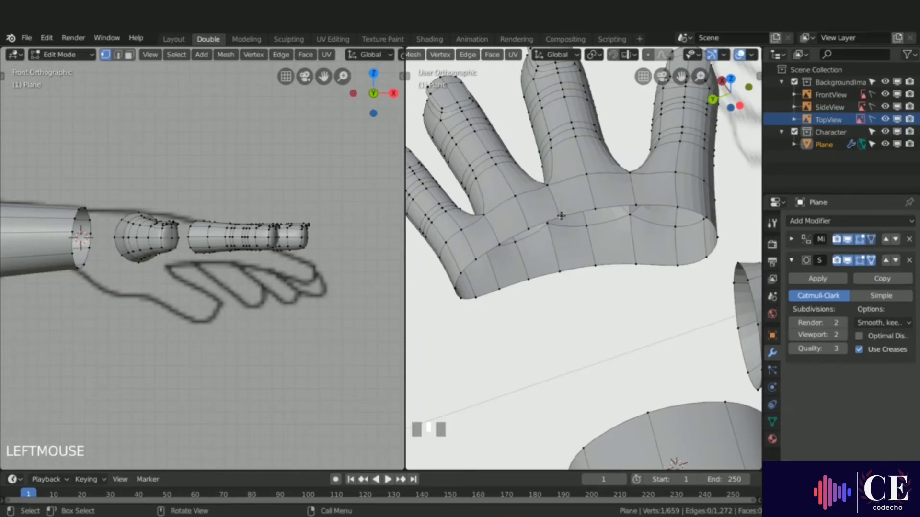
pyautogui.keyDown('shift'); pyautogui.click(634, 202); pyautogui.keyUp('shift')
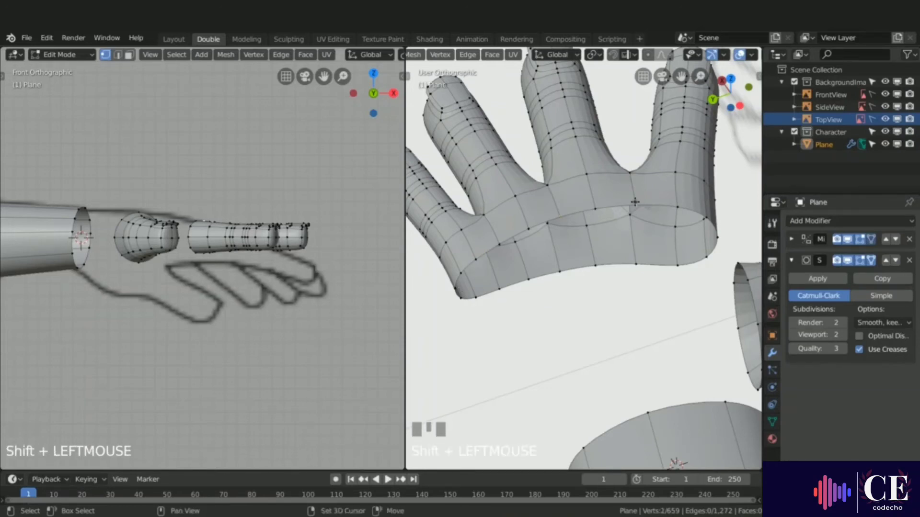
pyautogui.keyDown('shift'); pyautogui.click(597, 208); pyautogui.keyUp('shift')
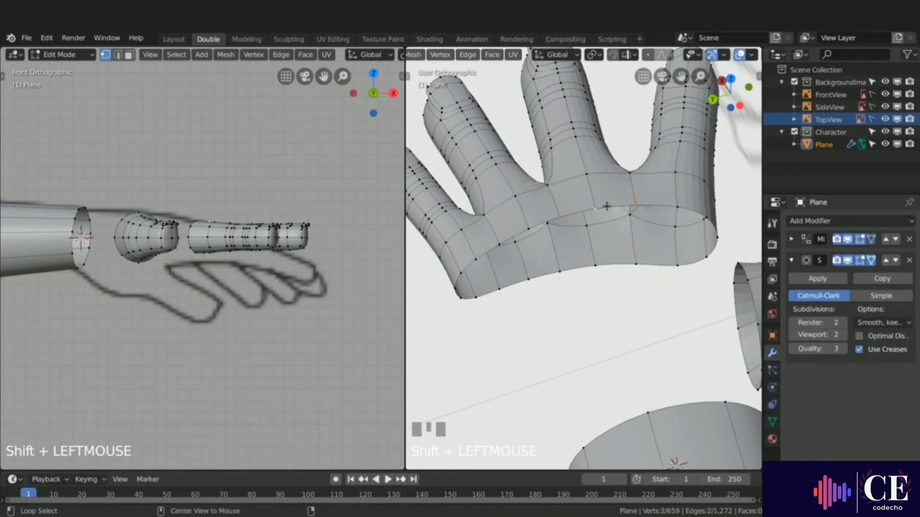
pyautogui.hotkey('alt', 'm')
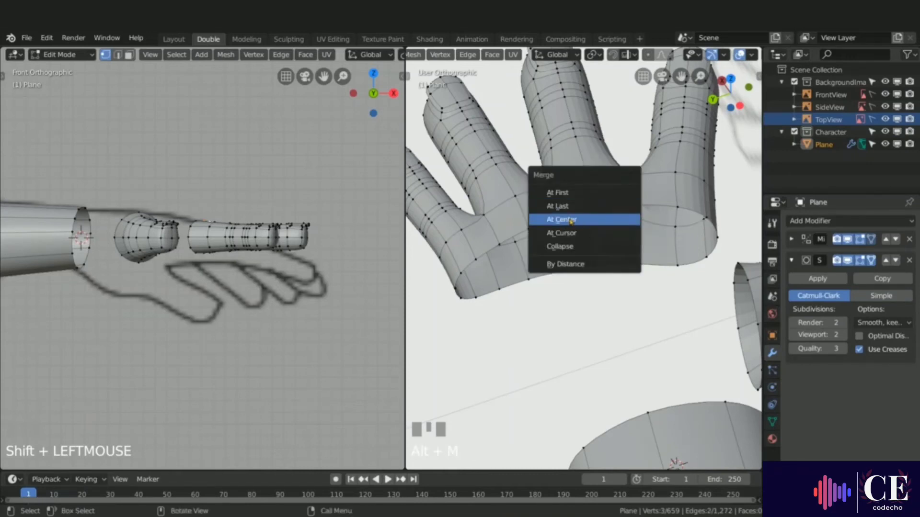
pyautogui.click(571, 222)
# Merge the three upper-edge vertices of the palm opening behind the ring finger at center.
pyautogui.click(534, 227)
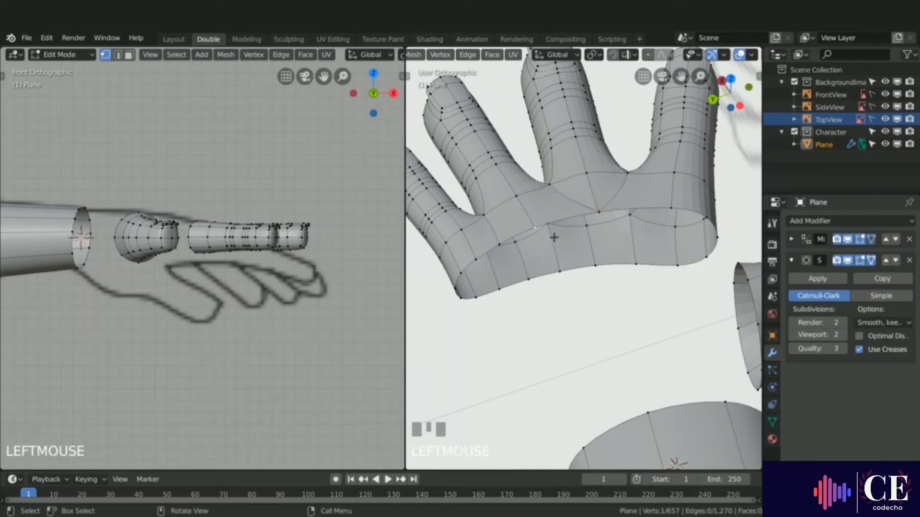
pyautogui.keyDown('shift'); pyautogui.click(498, 245); pyautogui.keyUp('shift')
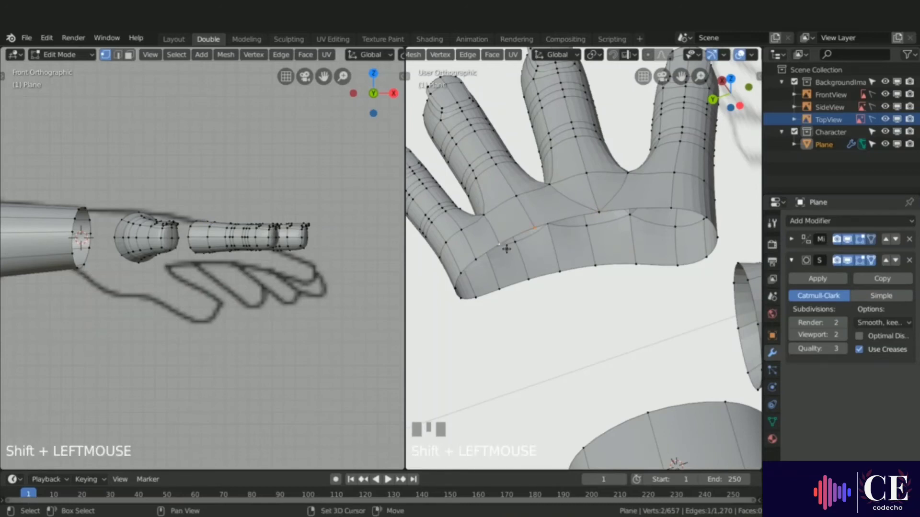
pyautogui.keyDown('shift'); pyautogui.click(474, 258); pyautogui.keyUp('shift')
pyautogui.hotkey('alt', 'm')
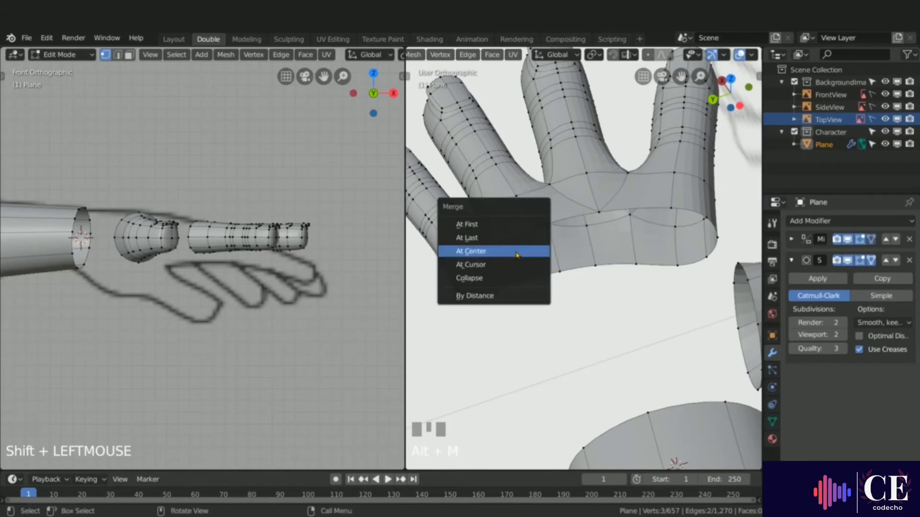
pyautogui.click(516, 251)
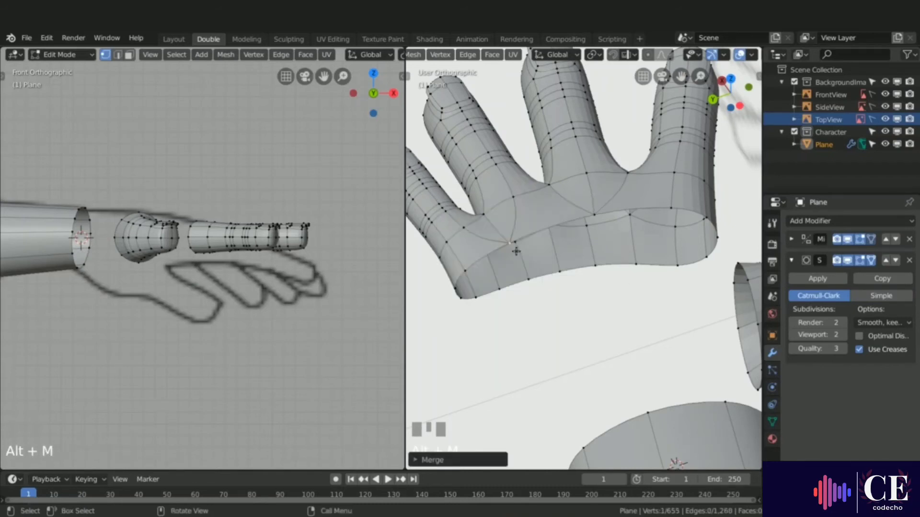
# Merge the three lower-edge vertices of the palm opening behind the ring finger at center.
pyautogui.click(477, 298)
pyautogui.keyDown('shift'); pyautogui.click(498, 288); pyautogui.keyUp('shift')
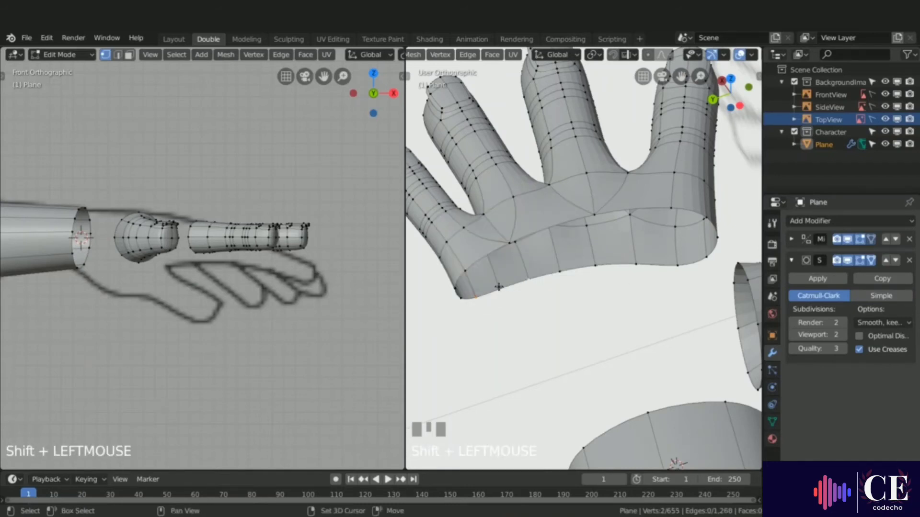
pyautogui.keyDown('shift'); pyautogui.click(498, 287); pyautogui.keyUp('shift')
pyautogui.hotkey('alt', 'm')
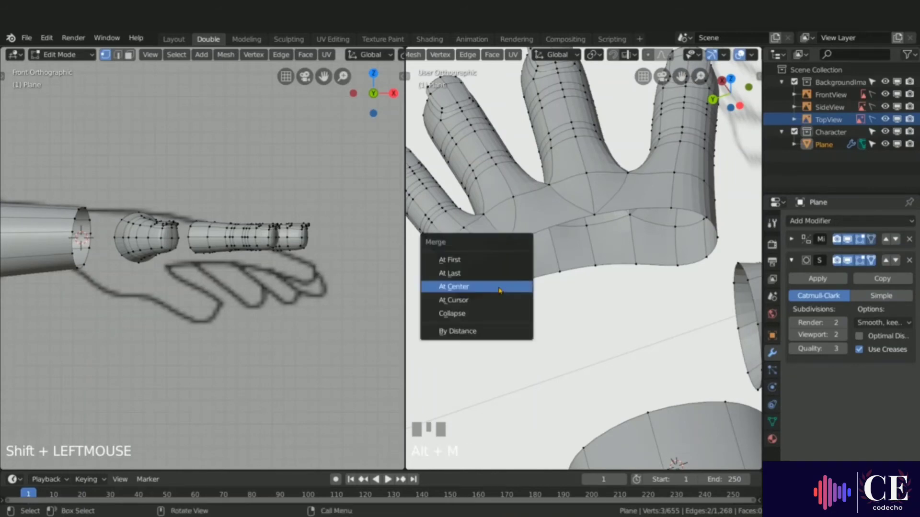
pyautogui.click(499, 288)
# Merge the three lower-edge vertices of the palm opening behind the middle finger at center.
pyautogui.click(556, 274)
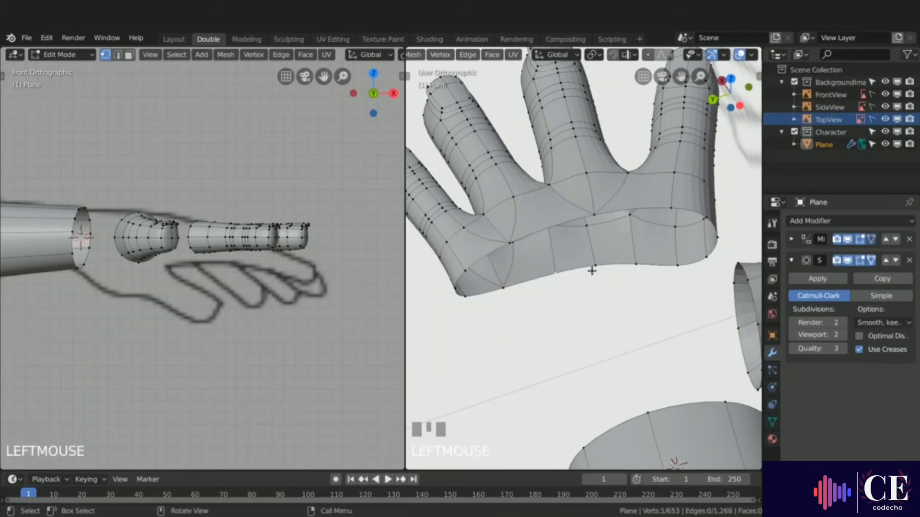
pyautogui.keyDown('shift'); pyautogui.click(595, 265); pyautogui.keyUp('shift')
pyautogui.keyDown('shift'); pyautogui.click(637, 264); pyautogui.keyUp('shift')
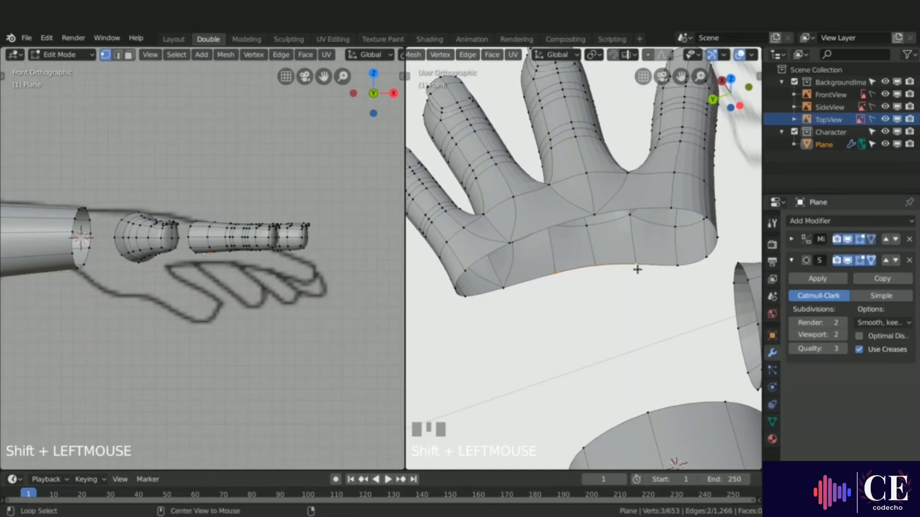
pyautogui.hotkey('alt', 'm')
pyautogui.click(637, 267)
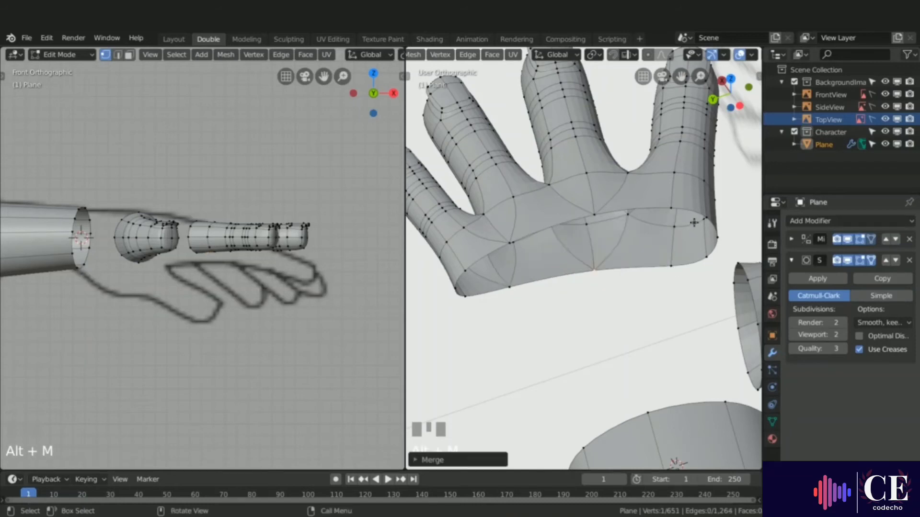
# Merge the two vertices behind the index finger at last, on both the upper and lower edges of the palm opening.
pyautogui.click(672, 208)
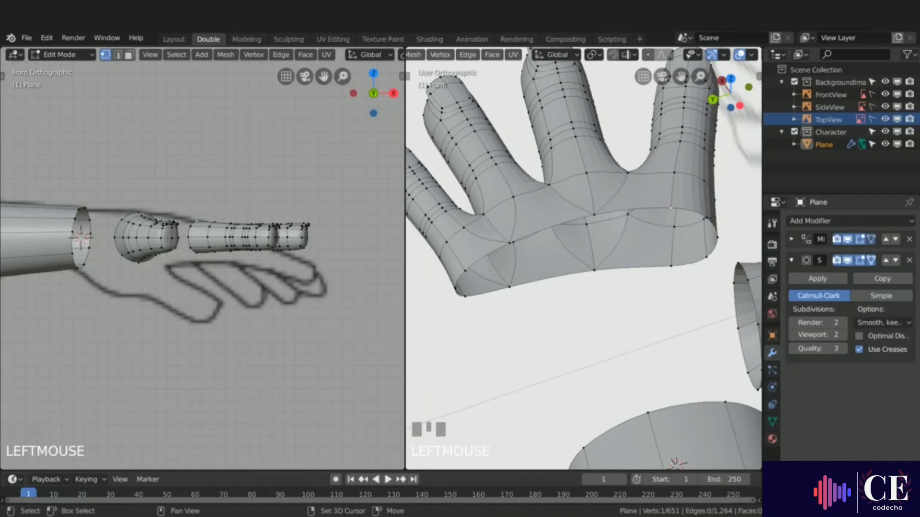
pyautogui.keyDown('shift'); pyautogui.click(714, 221); pyautogui.keyUp('shift')
pyautogui.hotkey('alt', 'm')
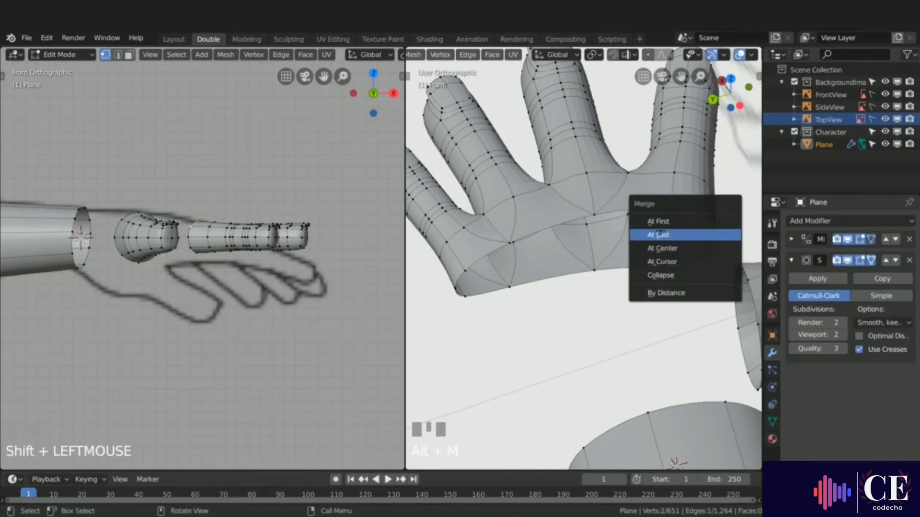
pyautogui.click(660, 234)
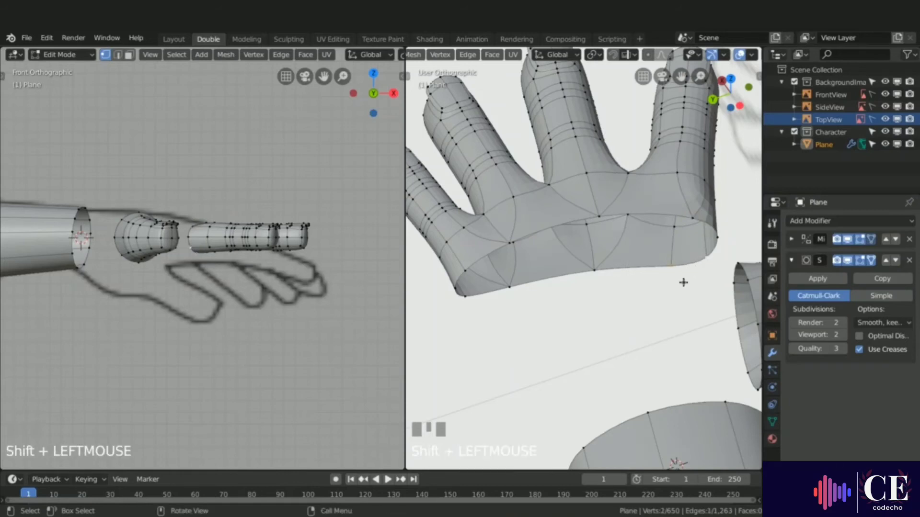
pyautogui.hotkey('alt', 'm')
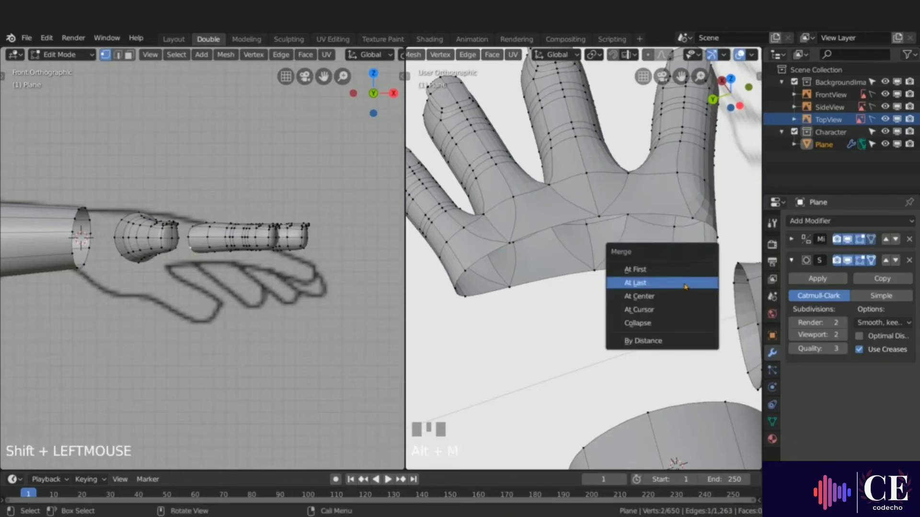
pyautogui.click(684, 283)
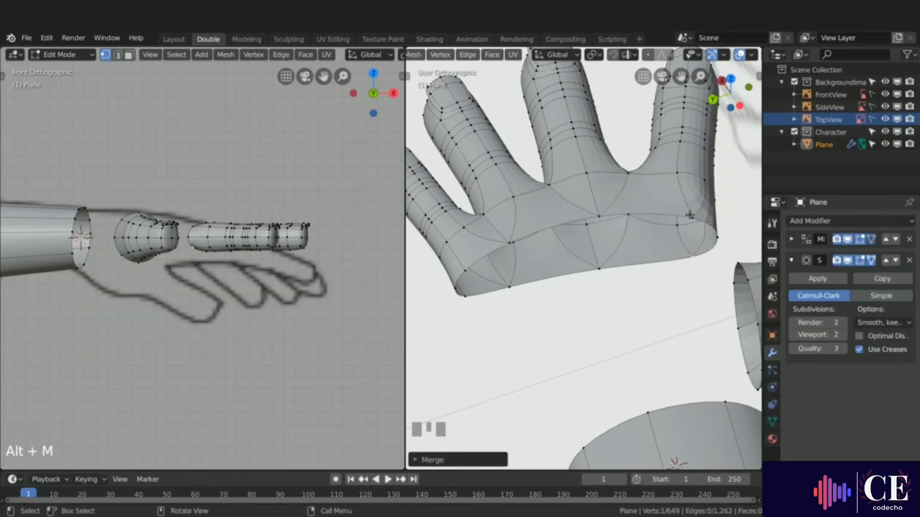
# Extrude the palm's open edge loop about 0.02 m toward the wrist, scale it to about 0.95 along Y, and align it with the top-view reference.
pyautogui.keyDown('alt'); pyautogui.click(553, 226); pyautogui.keyUp('alt')
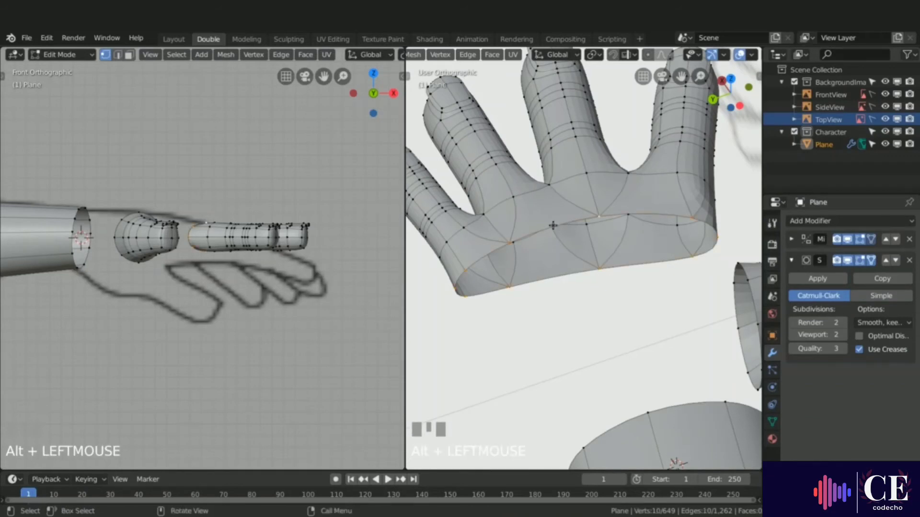
pyautogui.press('KP_7')
pyautogui.scroll(-4, 553, 225)
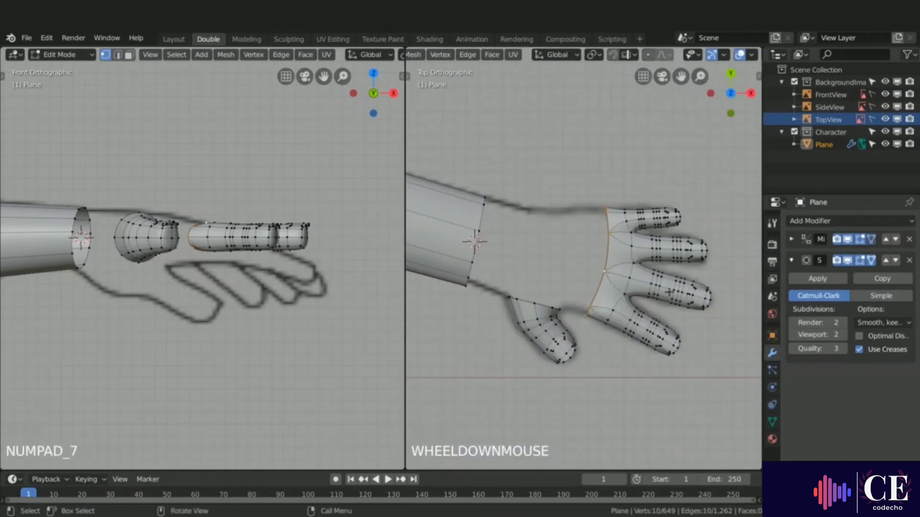
pyautogui.scroll(1, 574, 283)
pyautogui.press('e')
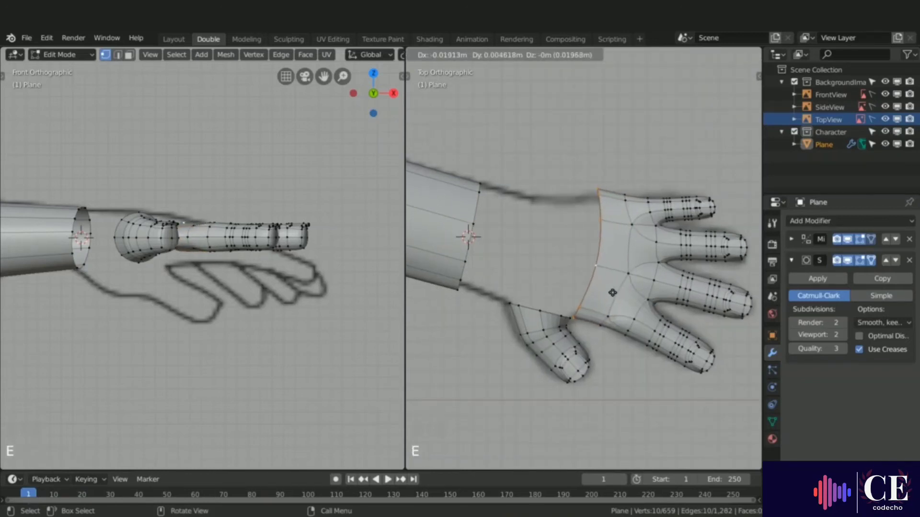
pyautogui.click(611, 292)
pyautogui.press('s')
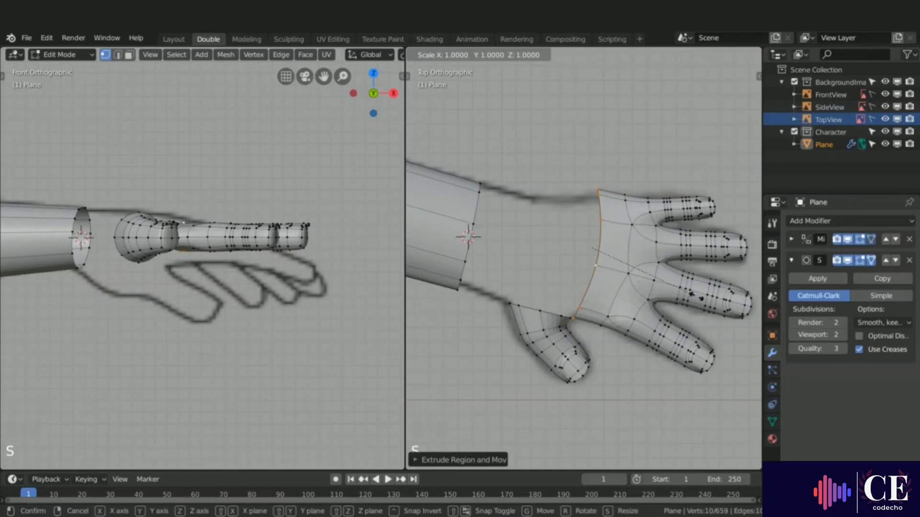
pyautogui.press('y')
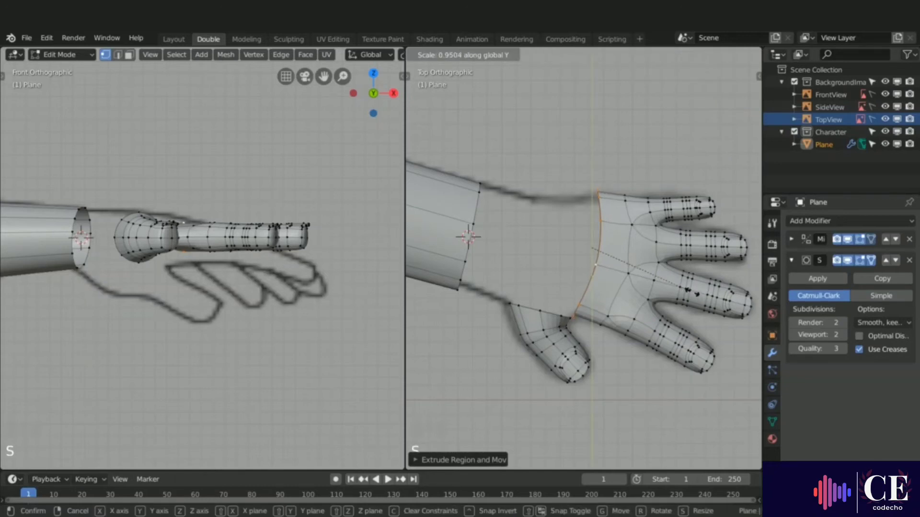
pyautogui.click(692, 293)
pyautogui.press('g')
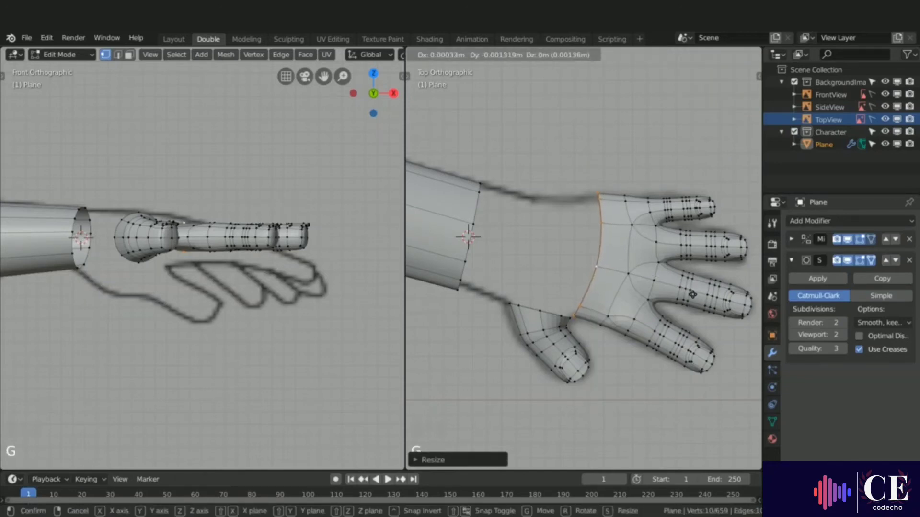
pyautogui.click(692, 296)
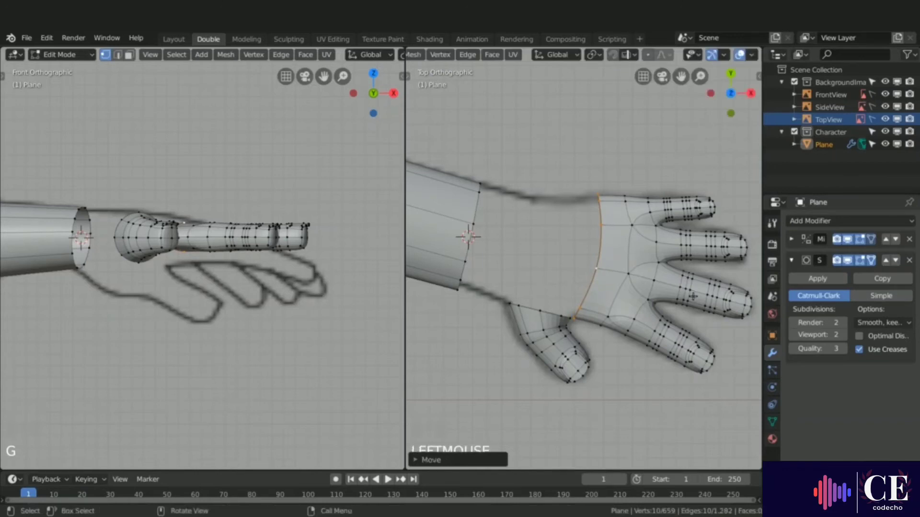
# Extrude the palm edge loop about 0.025 m further, scale it to about 0.94 along Y, and move it onto the reference outline.
pyautogui.press('e')
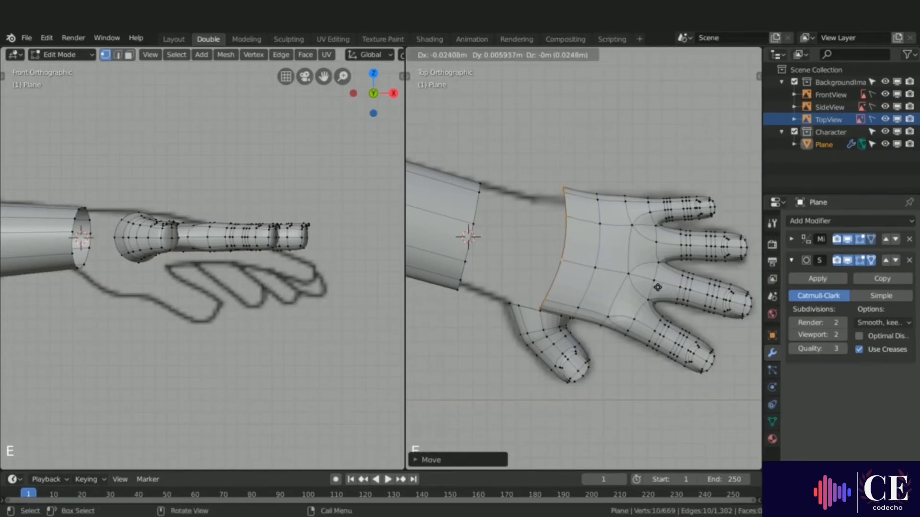
pyautogui.click(657, 287)
pyautogui.press('s')
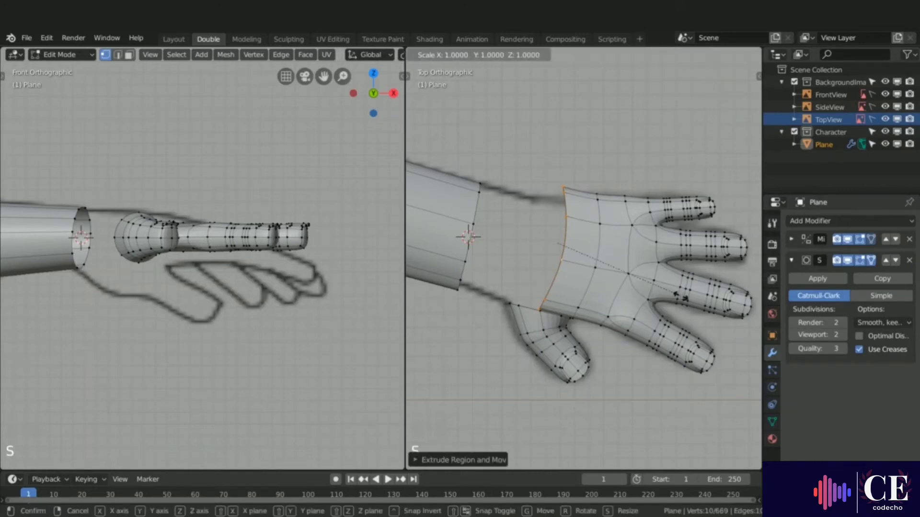
pyautogui.press('y')
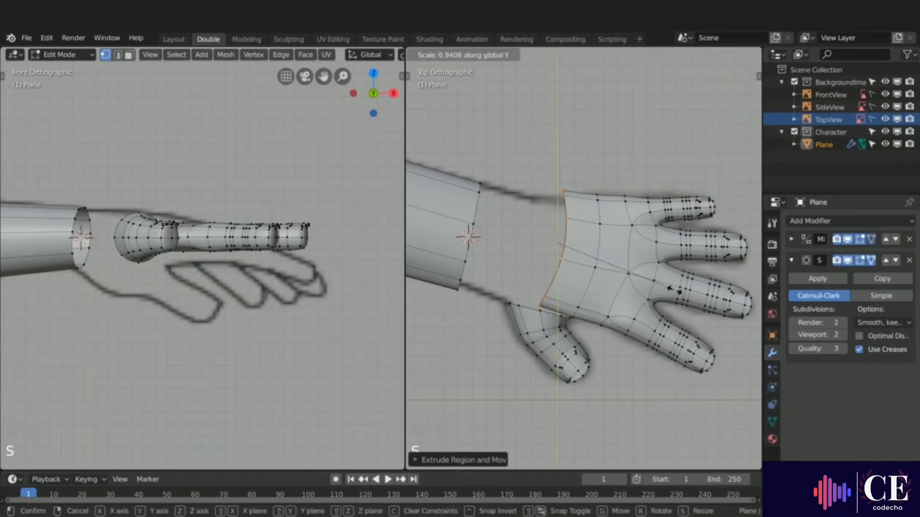
pyautogui.click(672, 289)
pyautogui.press('g')
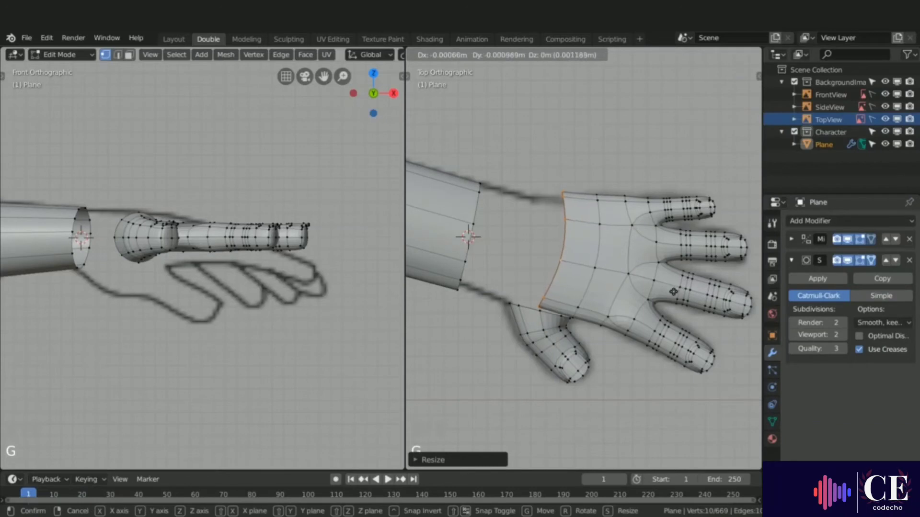
pyautogui.click(673, 295)
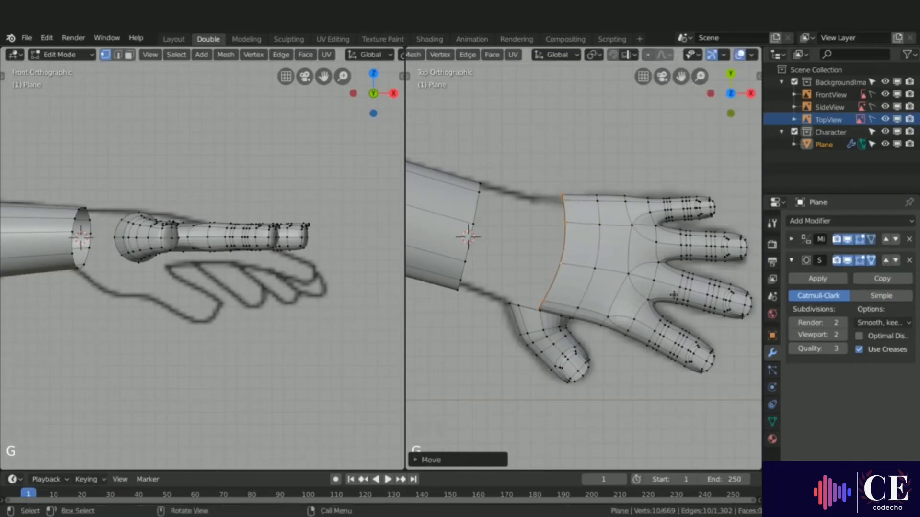
# Extrude the palm loop about 0.022 m to the thumb base, scale it to about 0.96, and extrude it again up to the arm's wrist opening.
pyautogui.press('e')
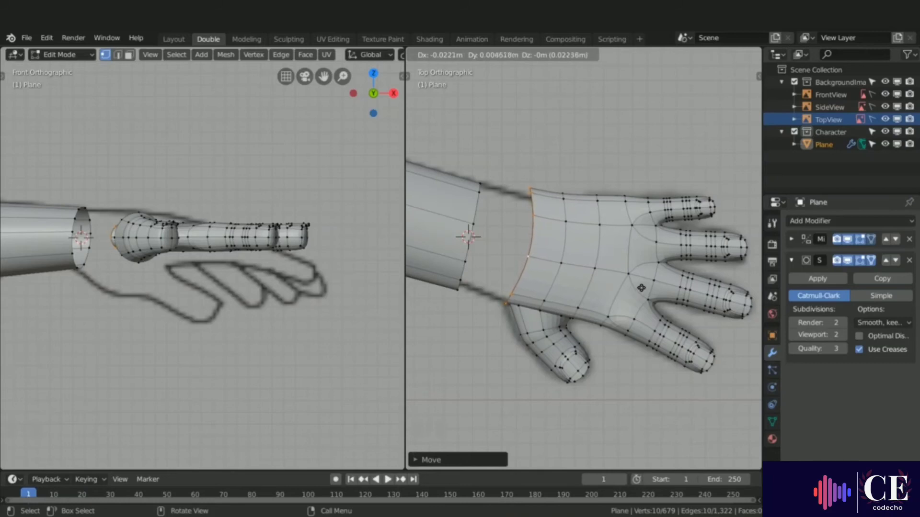
pyautogui.click(641, 288)
pyautogui.press('s')
pyautogui.press('y')
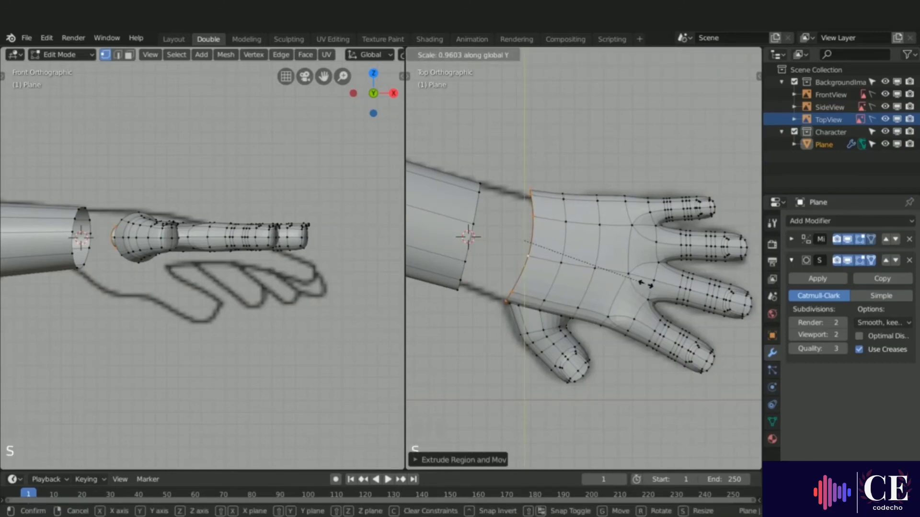
pyautogui.press('c')
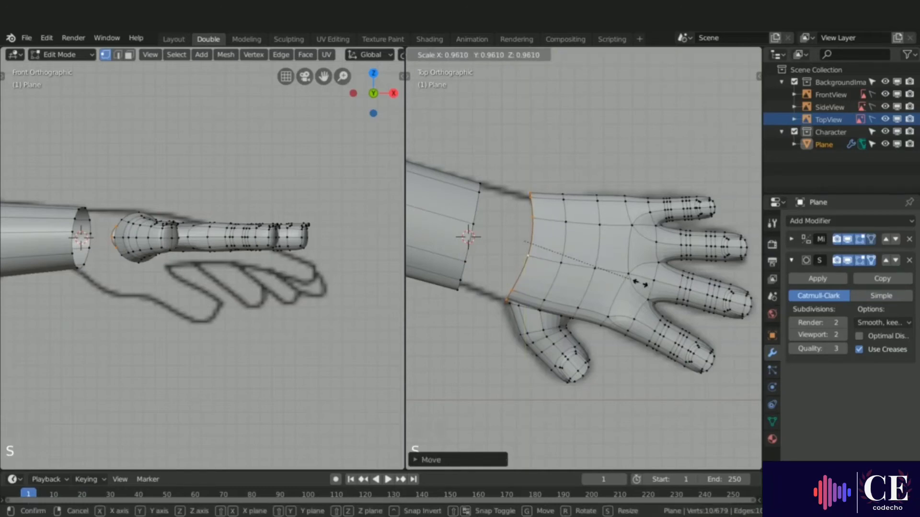
pyautogui.click(639, 283)
pyautogui.press('e')
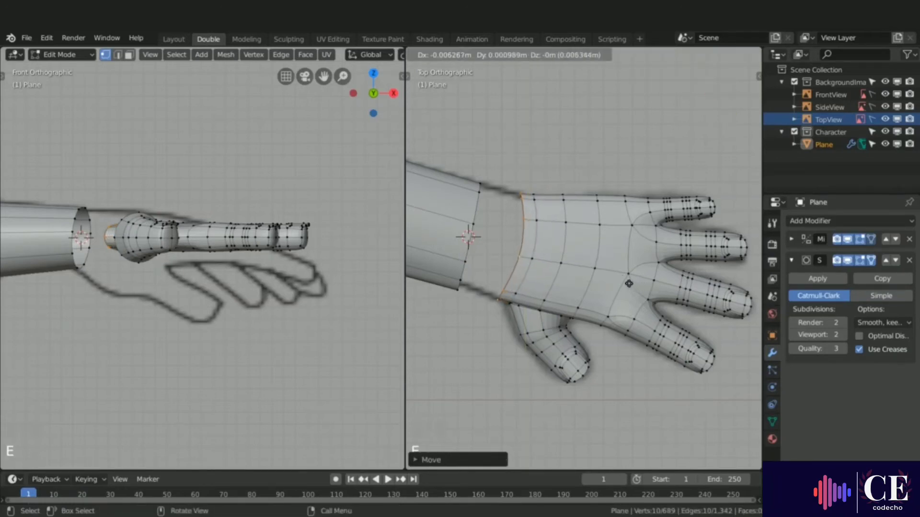
pyautogui.click(602, 277)
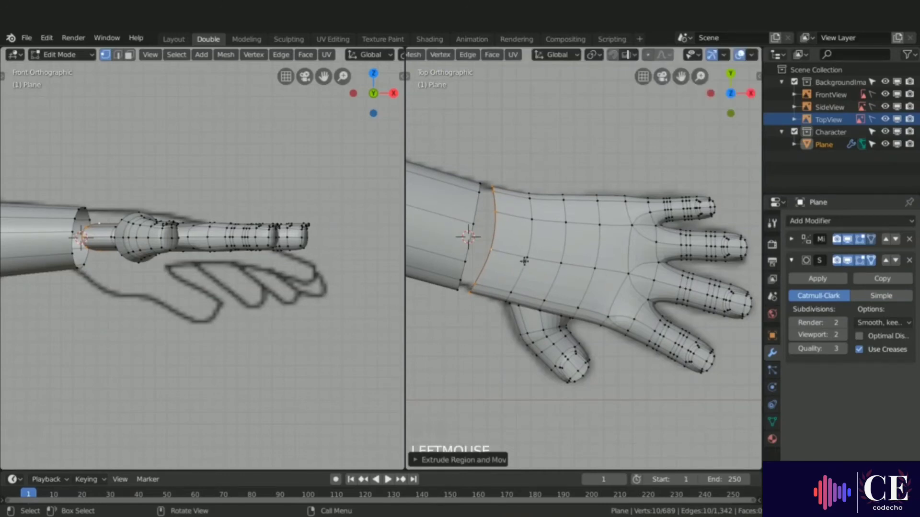
# Merge the thumb-side vertex on the back of the hand's edge at last into the matching vertex of the arm's wrist opening.
pyautogui.click(484, 223)
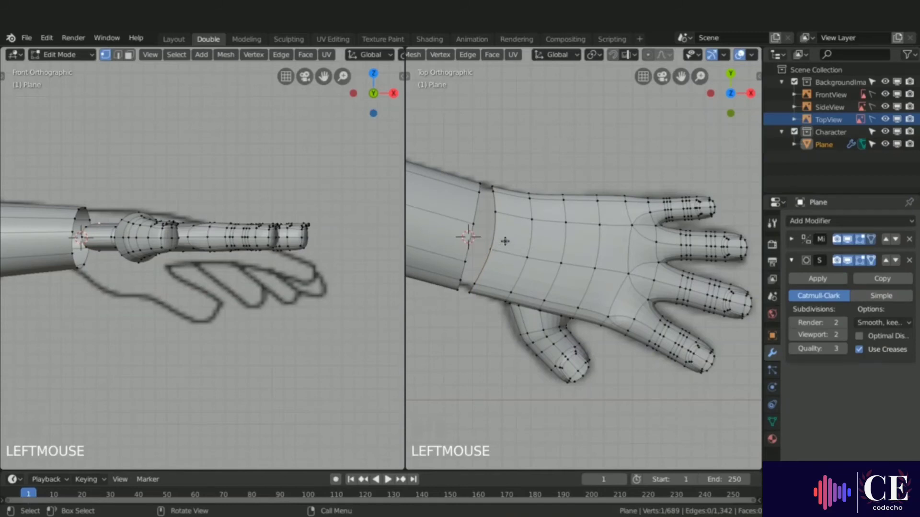
pyautogui.moveTo(520, 233); pyautogui.dragTo(520, 185, button='middle')
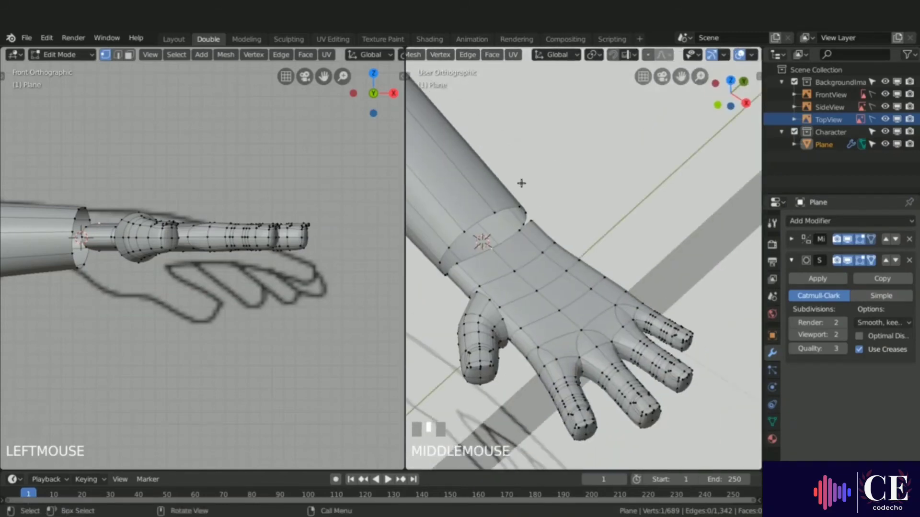
pyautogui.scroll(2, 484, 233)
pyautogui.keyDown('shift'); pyautogui.click(455, 225); pyautogui.keyUp('shift')
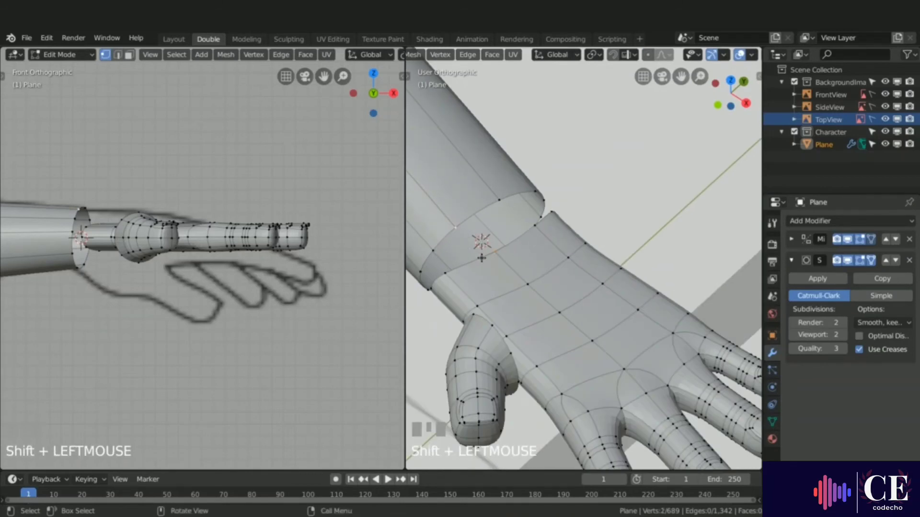
pyautogui.moveTo(520, 243); pyautogui.dragTo(510, 280, button='middle')
pyautogui.hotkey('alt', 'm')
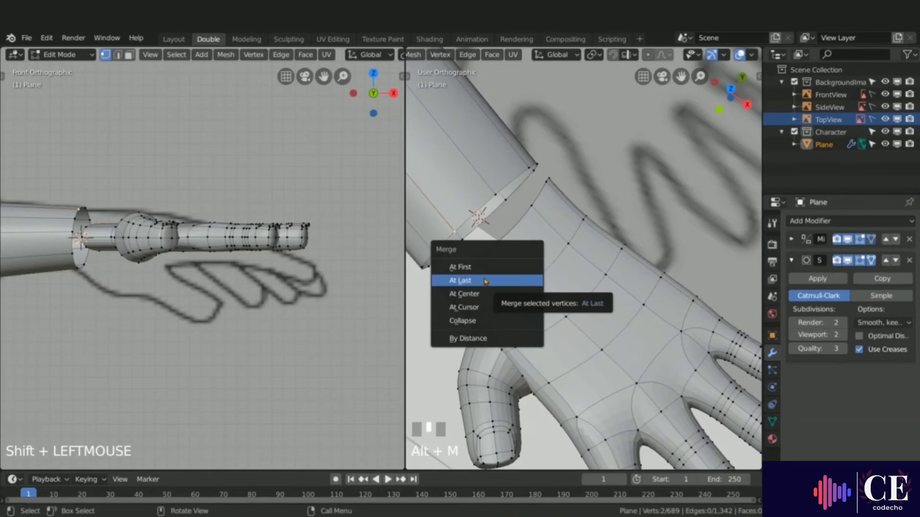
pyautogui.click(486, 280)
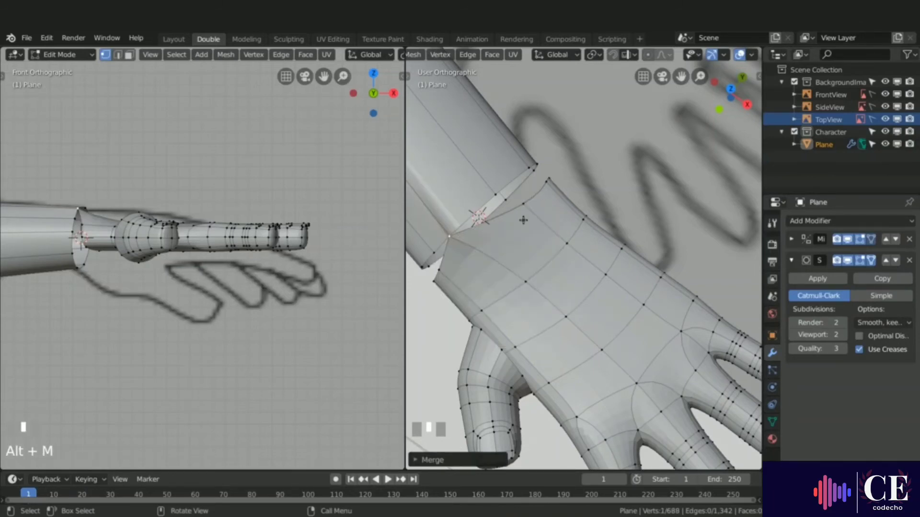
# Repeat the merge for the neighbouring vertex toward the little finger, joining it to the matching vertex of the arm's wrist opening.
pyautogui.click(523, 204)
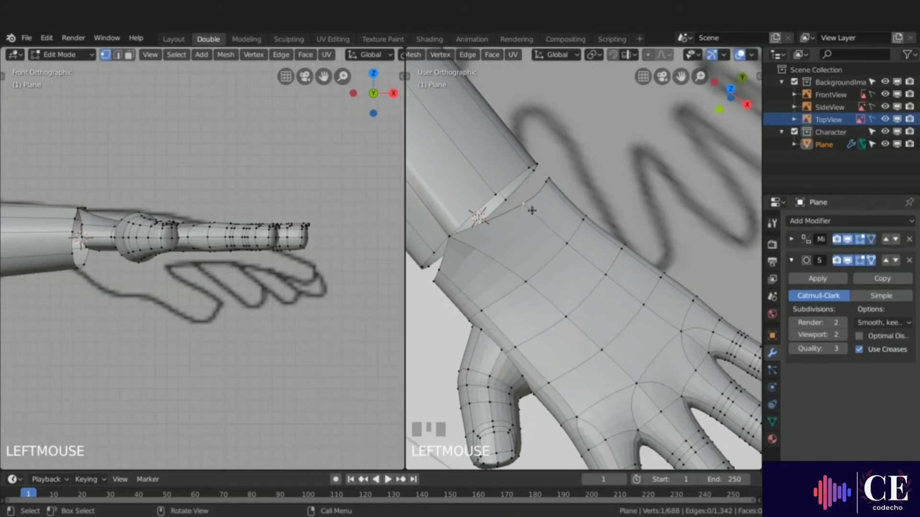
pyautogui.keyDown('shift'); pyautogui.click(498, 196); pyautogui.keyUp('shift')
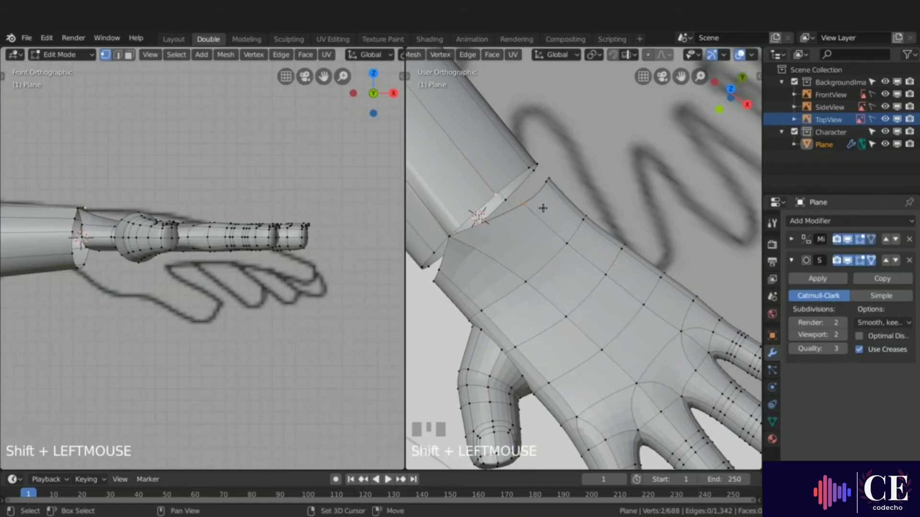
pyautogui.hotkey('shift', 'r')
pyautogui.scroll(-3, 543, 208)
pyautogui.moveTo(543, 208); pyautogui.dragTo(561, 221, button='middle')
pyautogui.scroll(6, 562, 221)
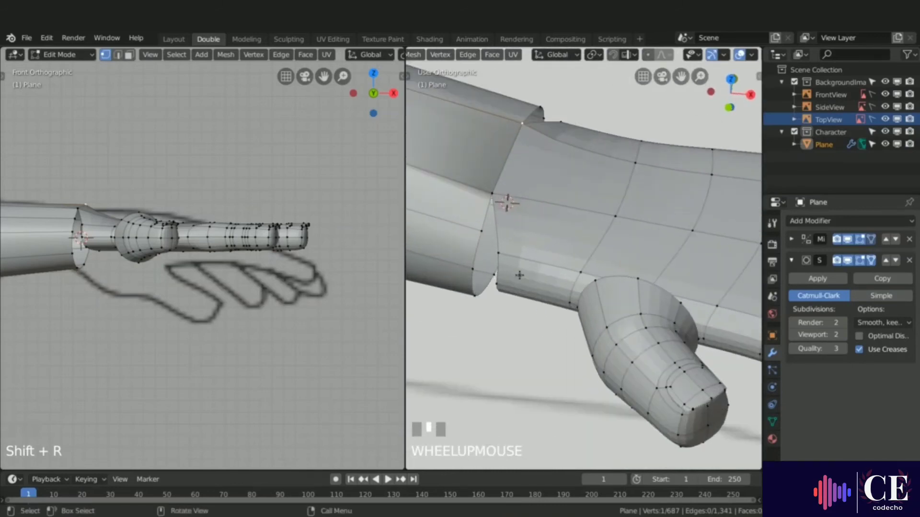
# Repeat the merge at last for the next two thumb-side vertices of the hand's edge, joining them to the arm's wrist opening.
pyautogui.click(493, 241)
pyautogui.keyDown('shift'); pyautogui.click(482, 231); pyautogui.keyUp('shift')
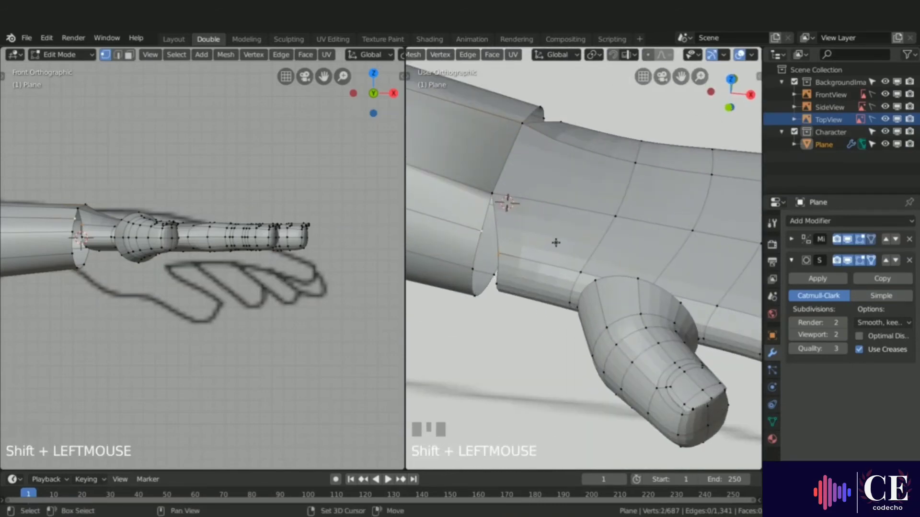
pyautogui.hotkey('shift', 'r')
pyautogui.click(481, 276)
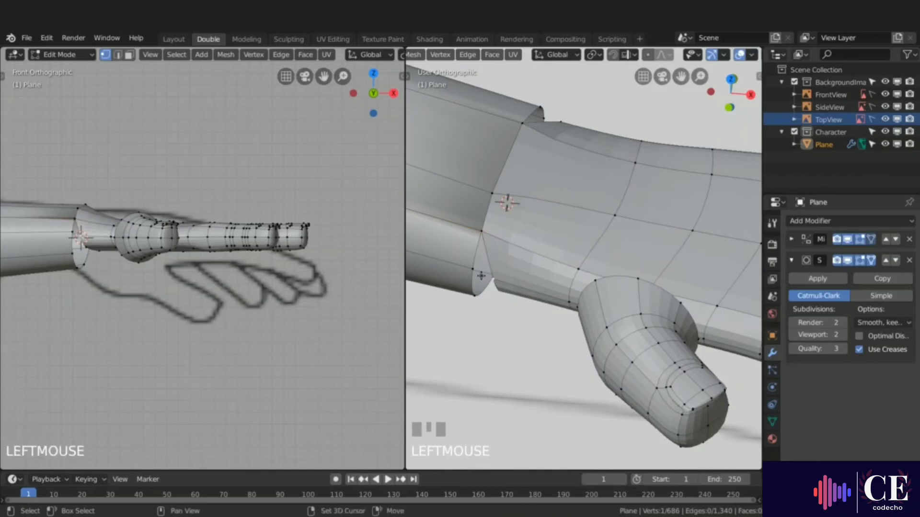
pyautogui.keyDown('shift'); pyautogui.click(471, 269); pyautogui.keyUp('shift')
pyautogui.hotkey('shift', 'r')
# Merge the next three vertices along the palm side of the hand's edge into their matching vertices on the arm's wrist opening.
pyautogui.moveTo(496, 294)
pyautogui.mouseDown(button='middle')
pyautogui.moveTo(504, 255)
pyautogui.moveTo(500, 282)
pyautogui.mouseUp(button='middle')
pyautogui.click(471, 332)
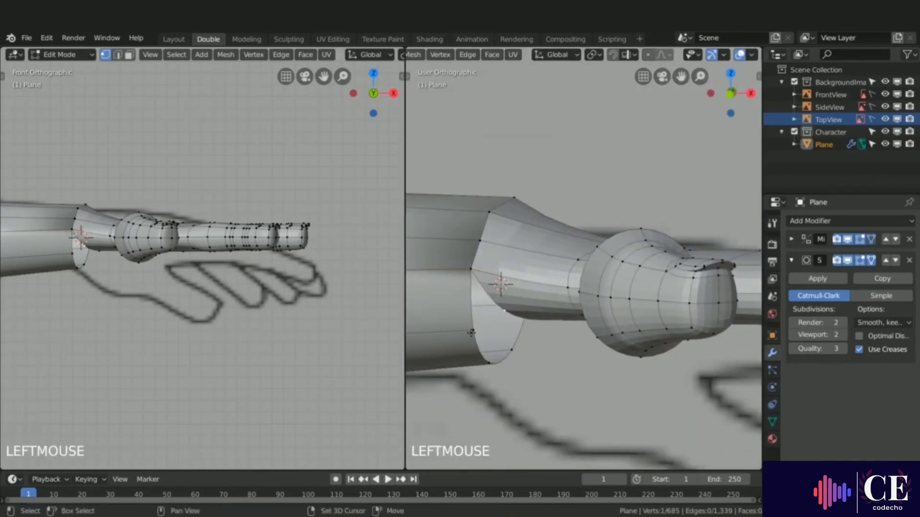
pyautogui.hotkey('shift', 'r')
pyautogui.moveTo(527, 335); pyautogui.dragTo(507, 287, button='middle')
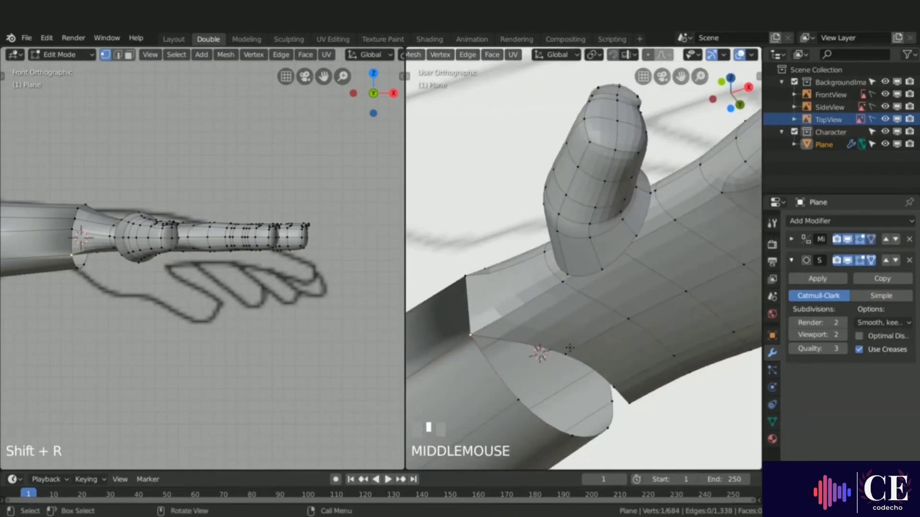
pyautogui.click(514, 387)
pyautogui.keyDown('shift'); pyautogui.click(513, 396); pyautogui.keyUp('shift')
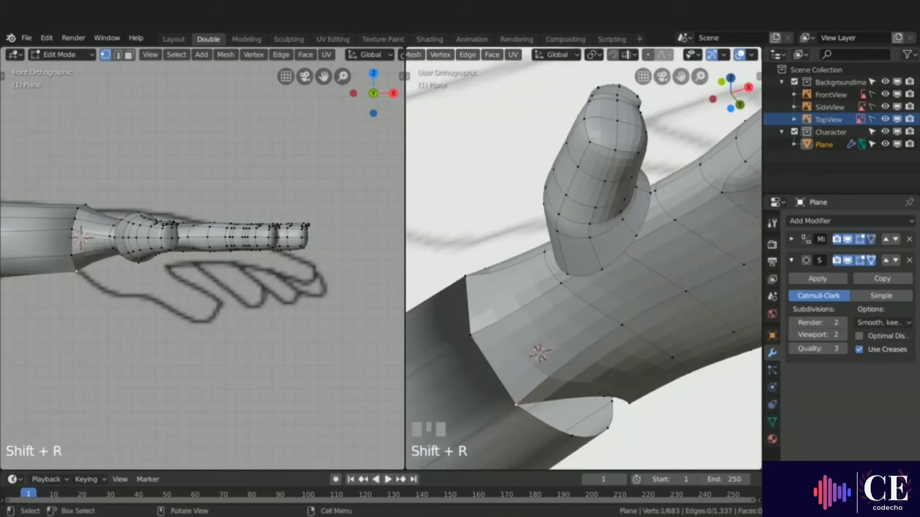
pyautogui.click(628, 405)
pyautogui.keyDown('shift'); pyautogui.click(573, 434); pyautogui.keyUp('shift')
pyautogui.hotkey('shift', 'r')
# Merge the last three open vertices on the little-finger side of the hand's edge into the arm, closing the wrist seam.
pyautogui.moveTo(514, 298); pyautogui.dragTo(581, 376, button='middle')
pyautogui.click(594, 375)
pyautogui.keyDown('shift'); pyautogui.click(611, 386); pyautogui.keyUp('shift')
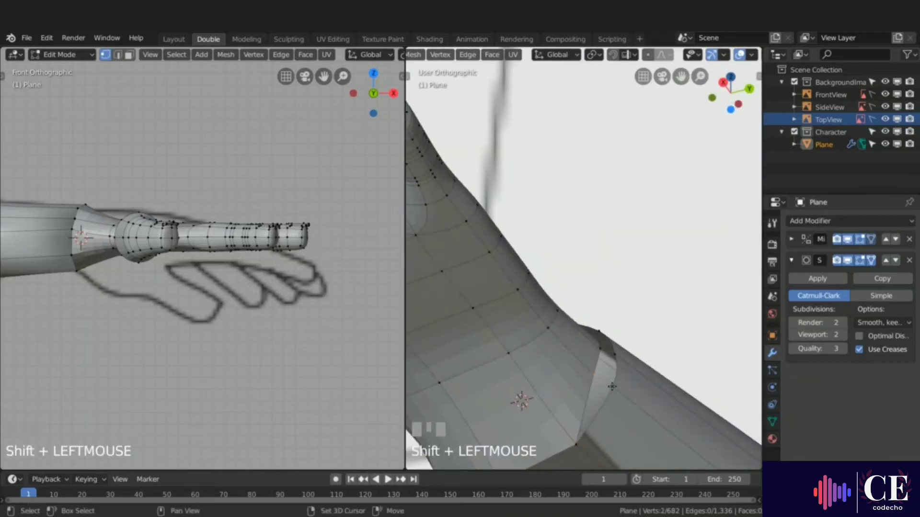
pyautogui.hotkey('shift', 'r')
pyautogui.click(602, 351)
pyautogui.keyDown('shift'); pyautogui.click(617, 356); pyautogui.keyUp('shift')
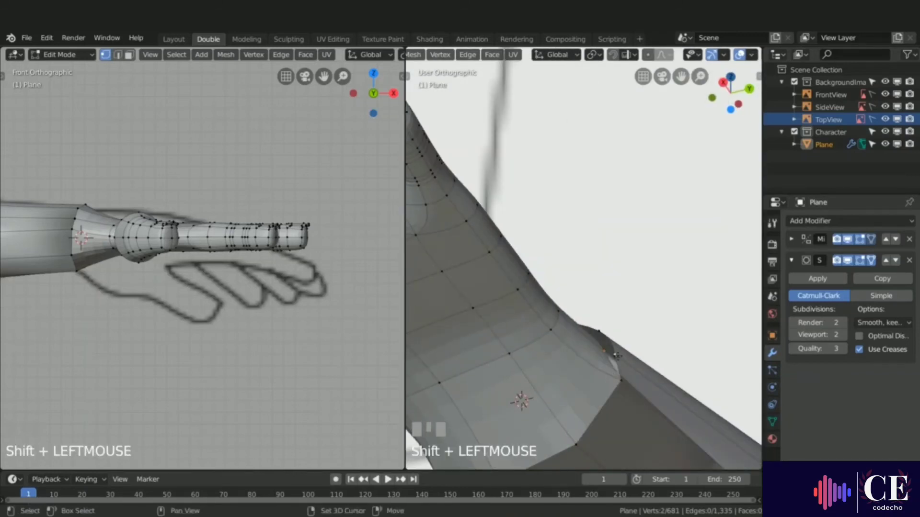
pyautogui.hotkey('shift', 'r')
pyautogui.moveTo(617, 356); pyautogui.dragTo(588, 338, button='middle')
pyautogui.click(589, 338)
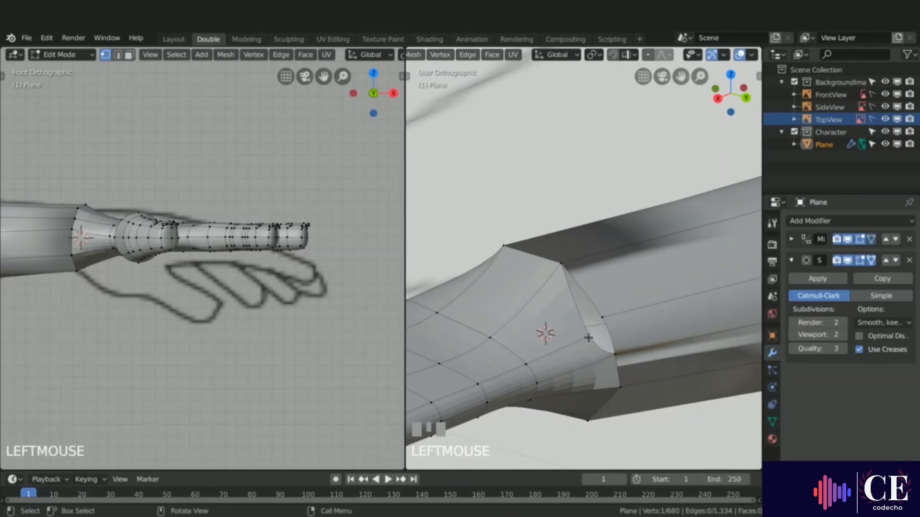
pyautogui.keyDown('shift'); pyautogui.click(602, 316); pyautogui.keyUp('shift')
pyautogui.hotkey('shift', 'r')
pyautogui.scroll(-3, 601, 315)
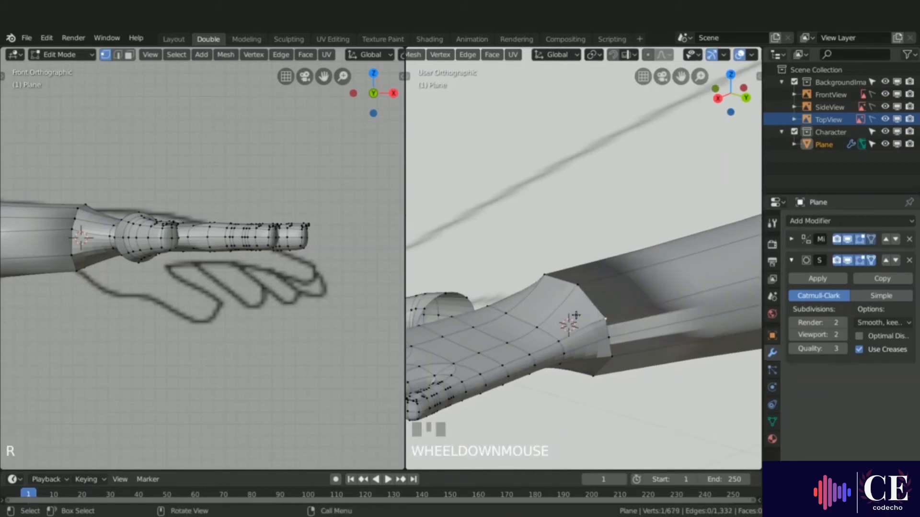
pyautogui.moveTo(601, 315); pyautogui.dragTo(501, 305, button='middle')
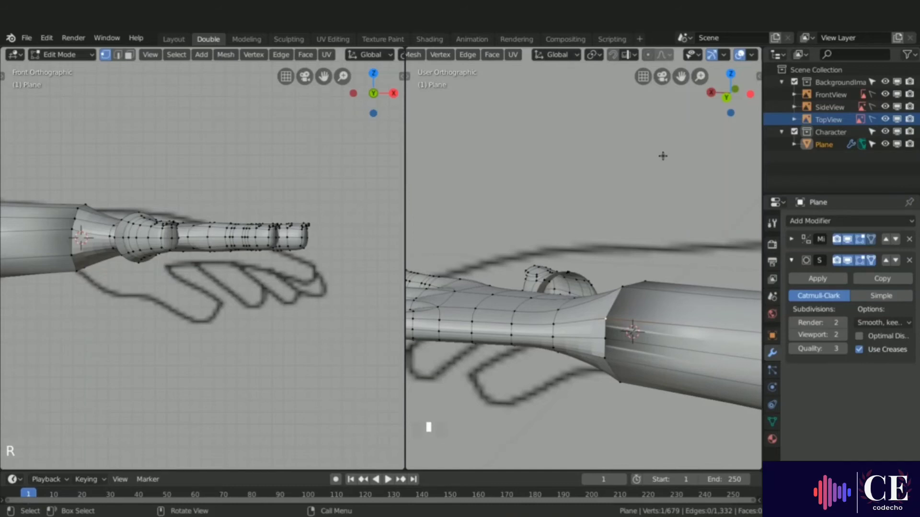
# Turn on the Face Orientation overlay and recalculate the normals of the whole mesh to the outside.
pyautogui.click(751, 55)
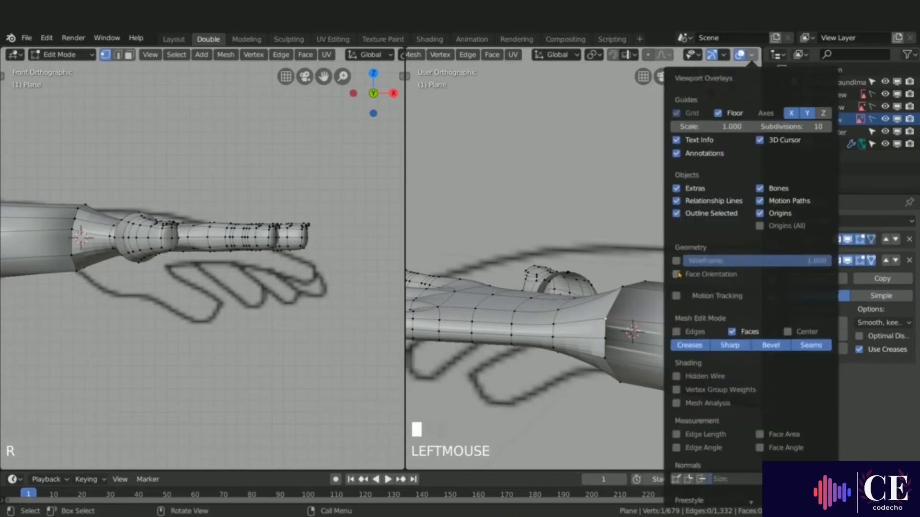
pyautogui.click(677, 274)
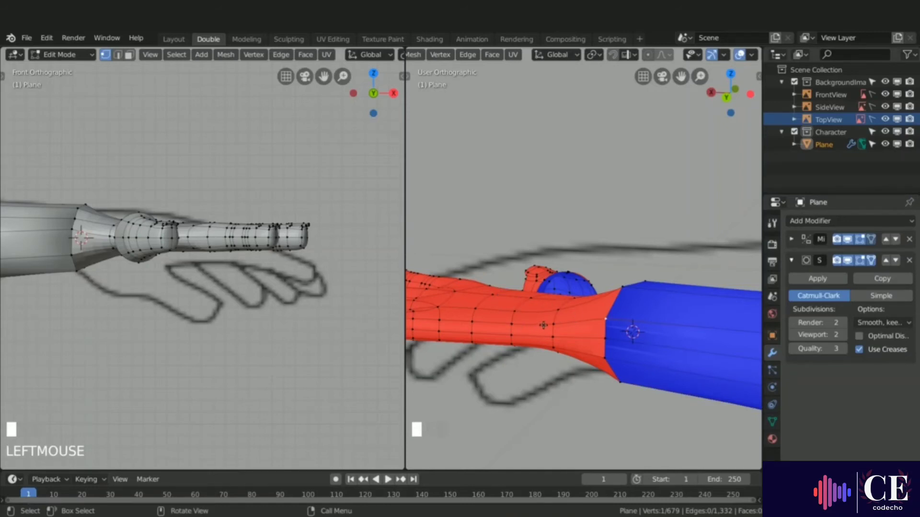
pyautogui.press('a')
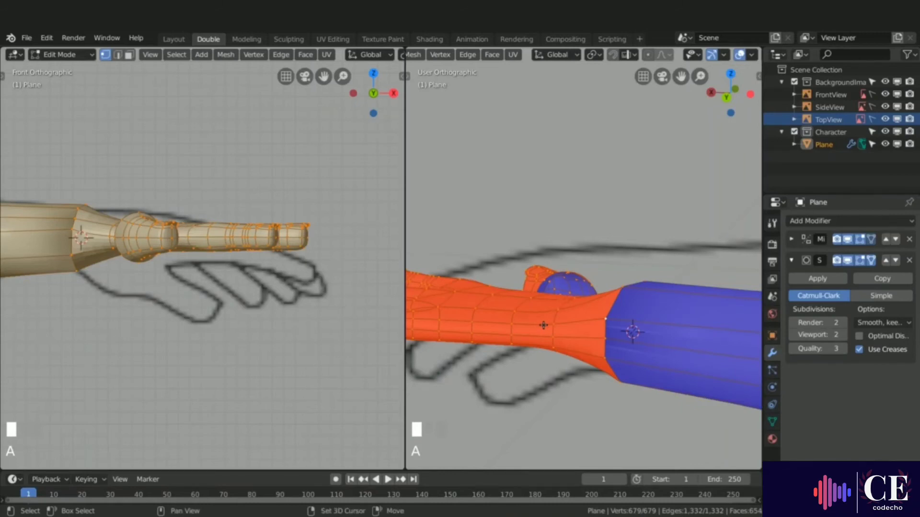
pyautogui.hotkey('shift', 'n')
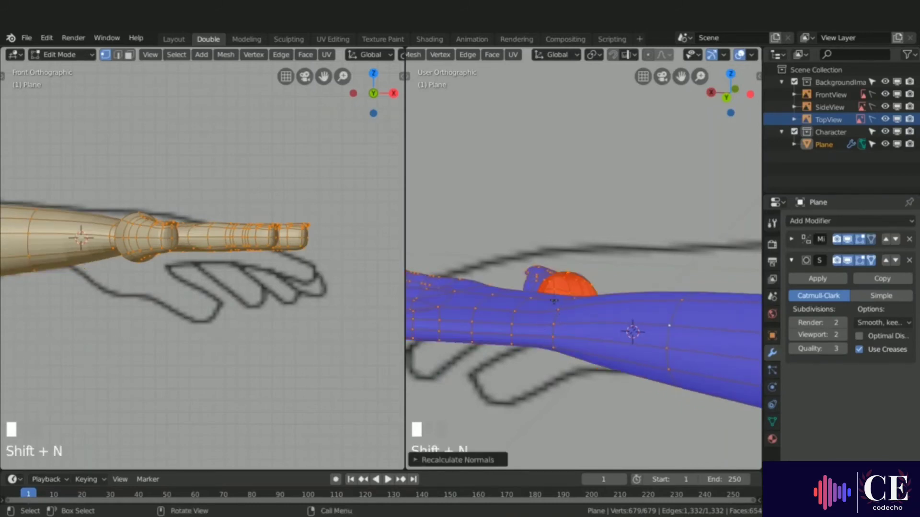
# Flip the normals of the whole mesh and flip them back again.
pyautogui.moveTo(436, 55); pyautogui.dragTo(587, 54, button='middle')
pyautogui.click(564, 54)
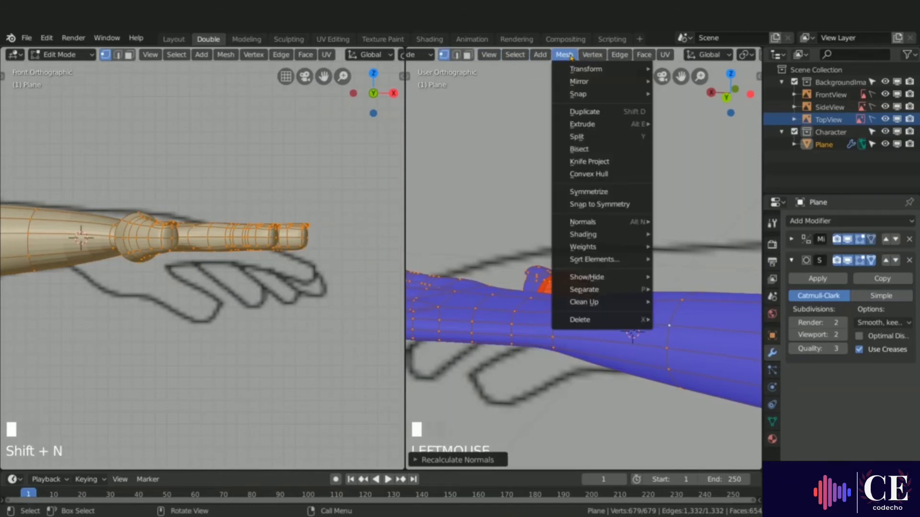
pyautogui.moveTo(593, 224)
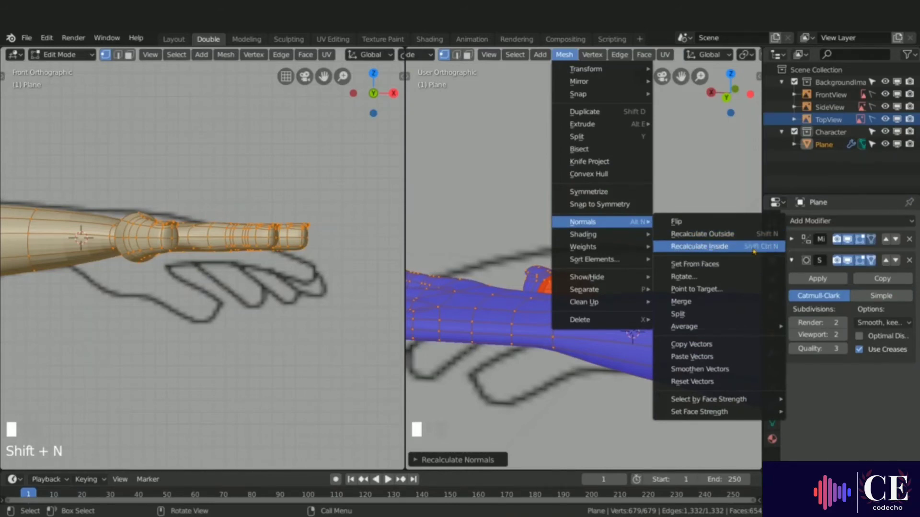
pyautogui.click(682, 223)
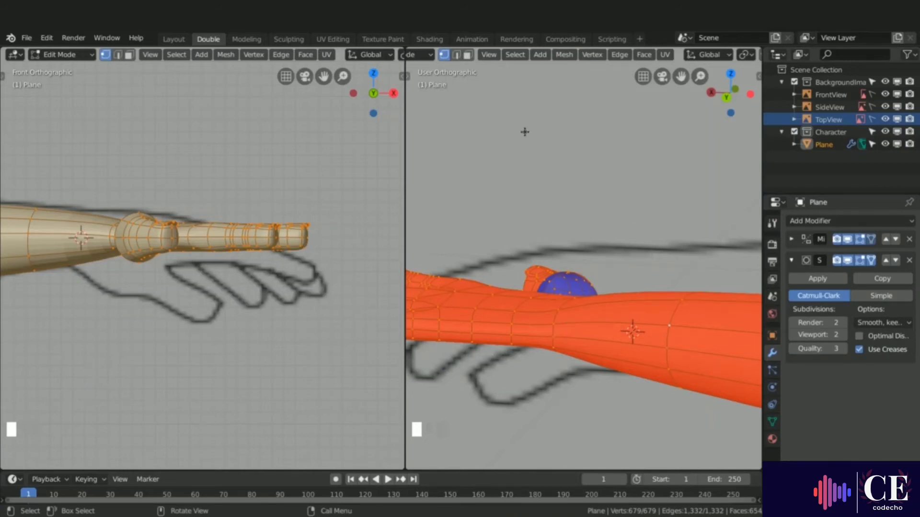
pyautogui.click(564, 54)
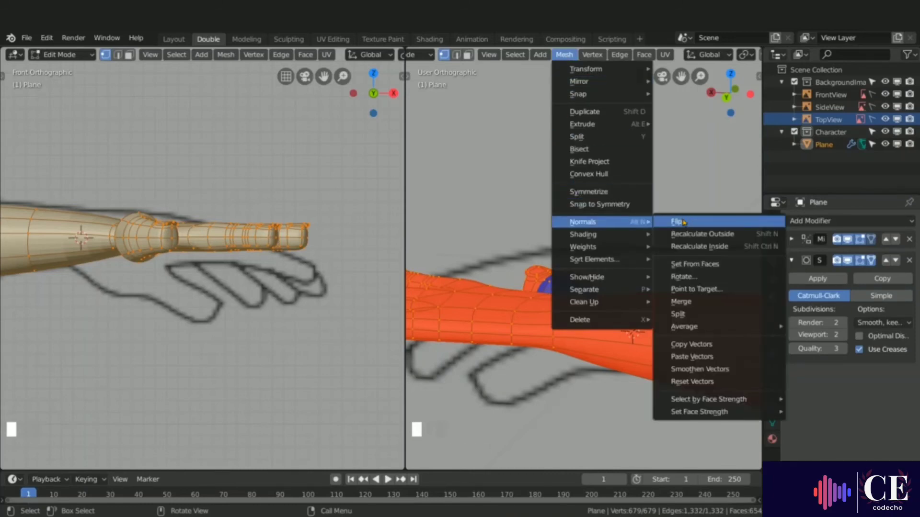
pyautogui.click(684, 222)
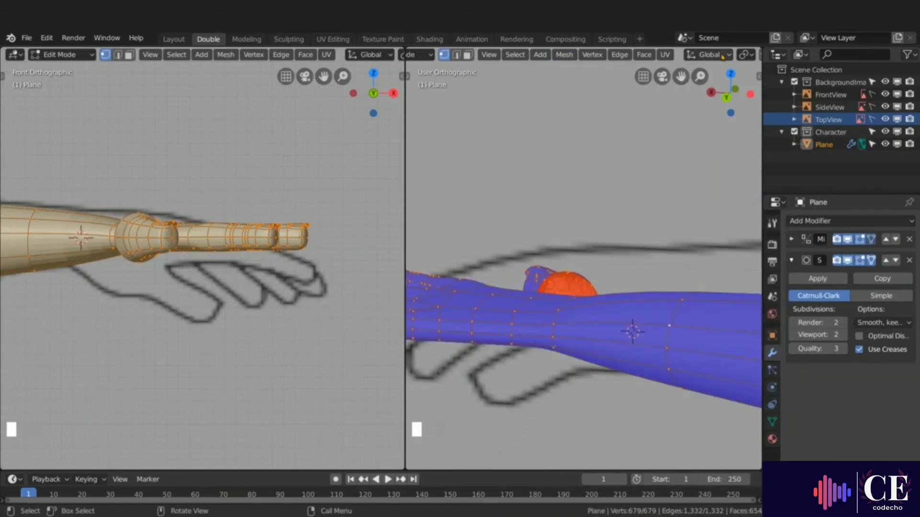
# Turn off the Face Orientation overlay and change to face selection mode at the thumb base.
pyautogui.moveTo(716, 60); pyautogui.dragTo(559, 62, button='middle')
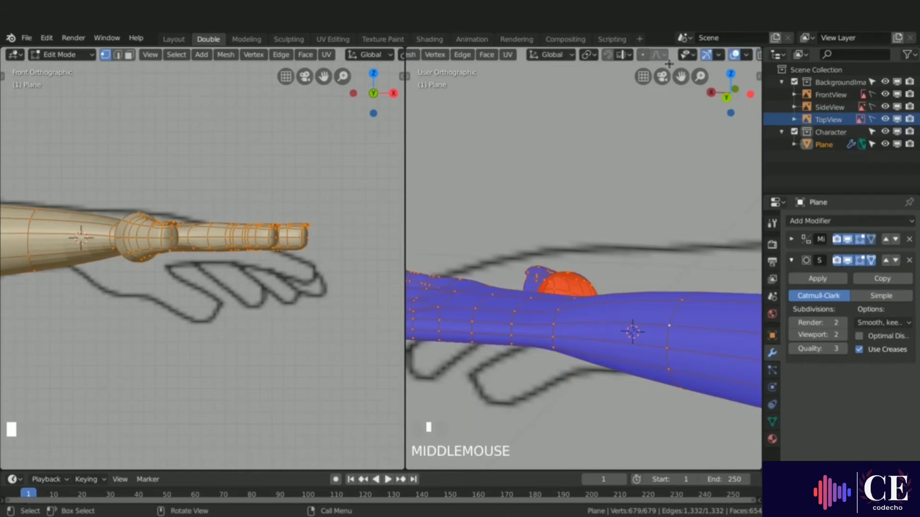
pyautogui.click(746, 55)
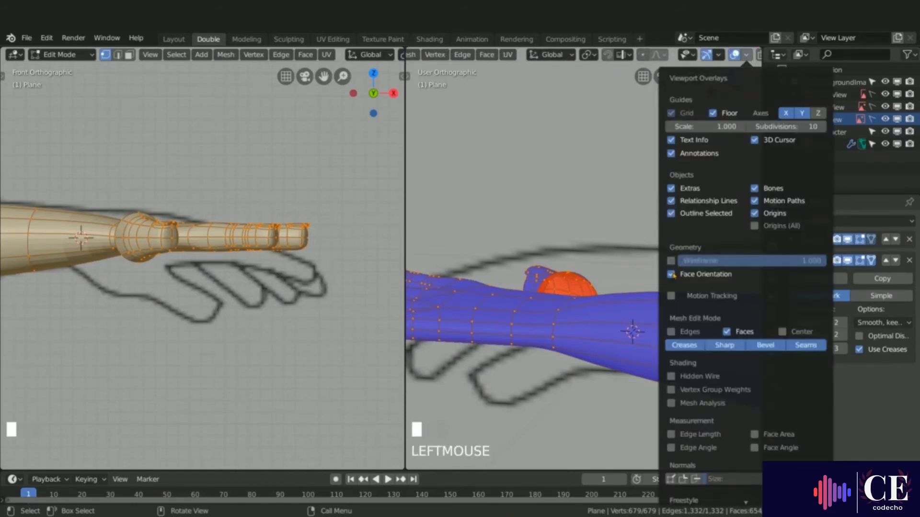
pyautogui.click(672, 275)
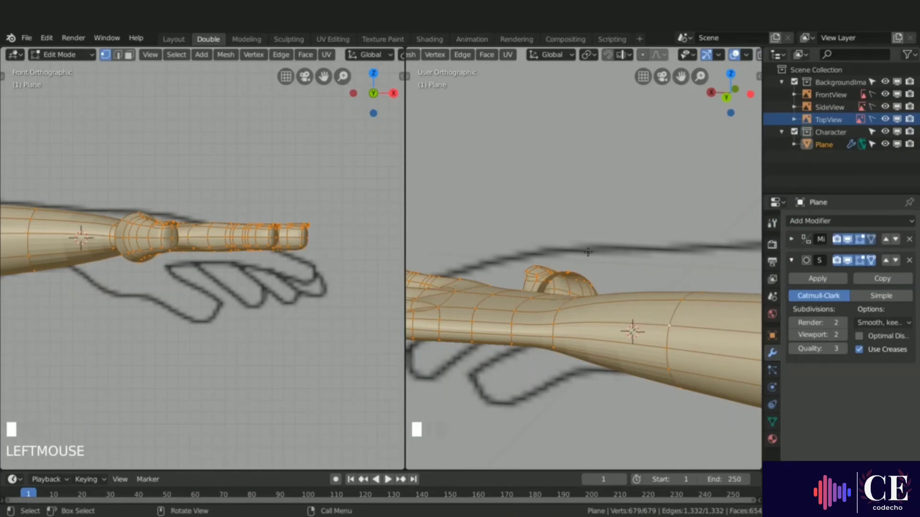
pyautogui.scroll(-3, 588, 253)
pyautogui.moveTo(588, 252); pyautogui.dragTo(513, 260, button='middle')
pyautogui.scroll(-3, 513, 261)
pyautogui.scroll(5, 579, 265)
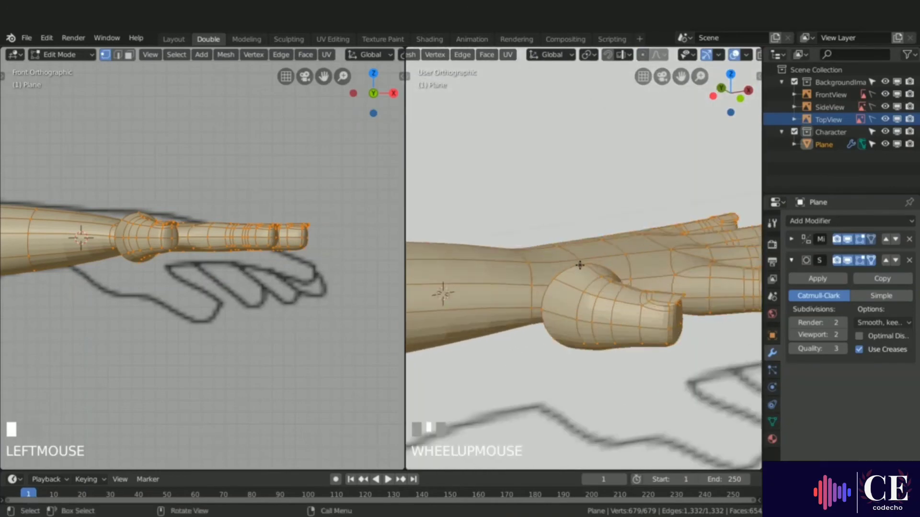
pyautogui.scroll(2, 580, 265)
pyautogui.press('3')
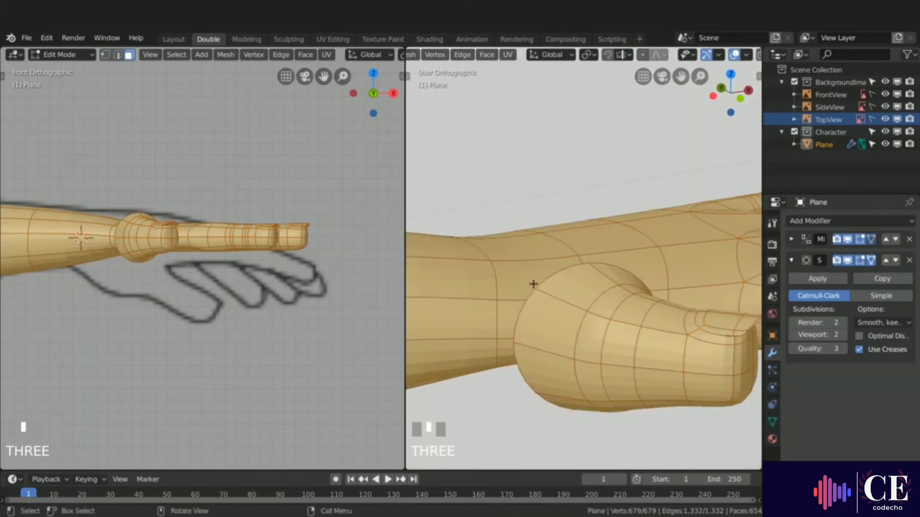
pyautogui.click(533, 284)
pyautogui.keyDown('shift'); pyautogui.click(632, 259); pyautogui.keyUp('shift')
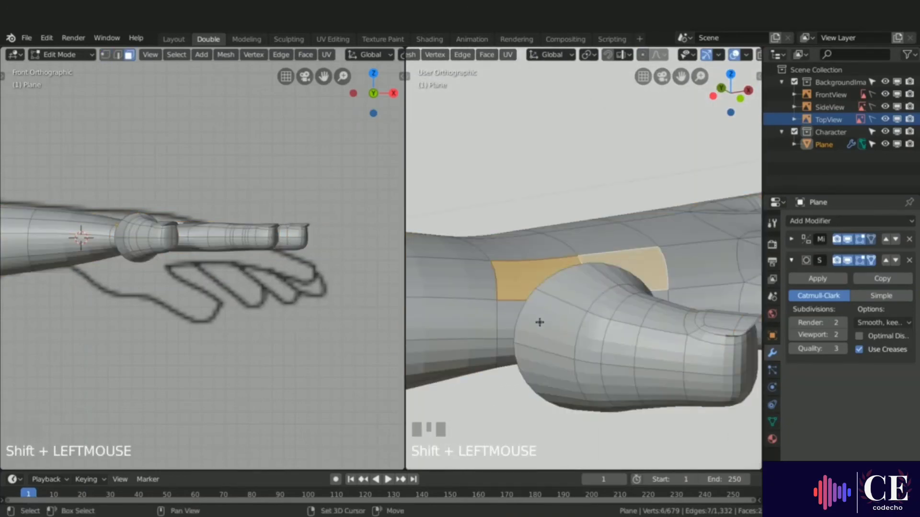
pyautogui.keyDown('shift'); pyautogui.click(513, 319); pyautogui.keyUp('shift')
pyautogui.keyDown('shift'); pyautogui.click(658, 298); pyautogui.keyUp('shift')
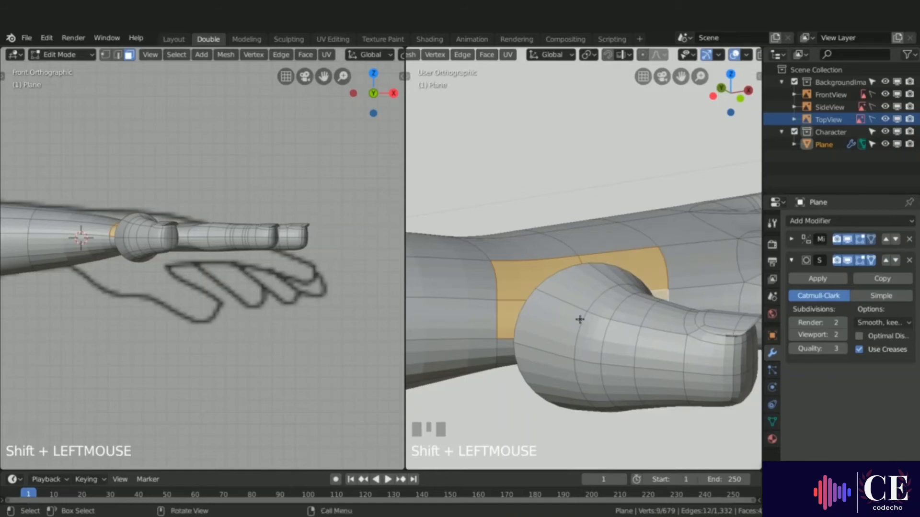
pyautogui.moveTo(585, 334); pyautogui.dragTo(551, 332, button='middle')
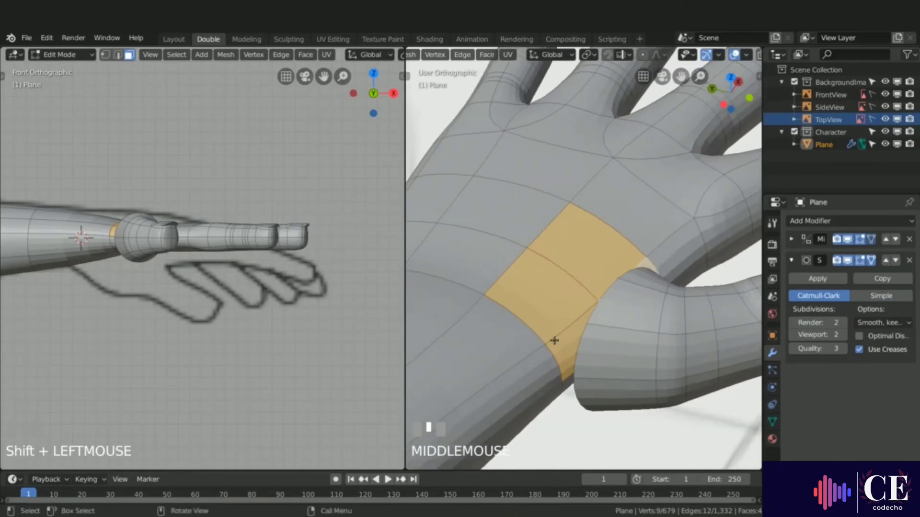
# Delete the four faces on the thumb-side edge of the hand, directly behind the thumb base.
pyautogui.click(566, 335)
pyautogui.keyDown('shift'); pyautogui.click(645, 271); pyautogui.keyUp('shift')
pyautogui.moveTo(645, 271); pyautogui.dragTo(581, 282, button='middle')
pyautogui.keyDown('shift'); pyautogui.click(547, 328); pyautogui.keyUp('shift')
pyautogui.moveTo(547, 328); pyautogui.dragTo(614, 347, button='middle')
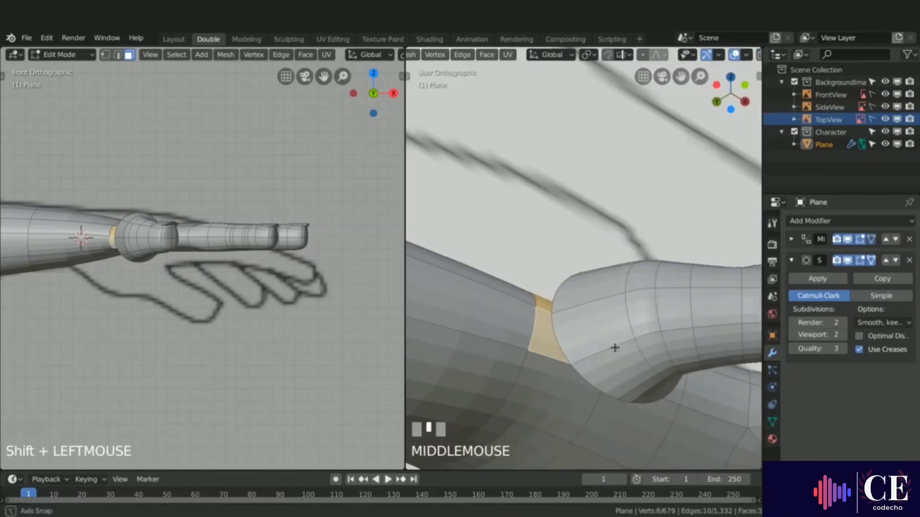
pyautogui.keyDown('shift'); pyautogui.click(677, 393); pyautogui.keyUp('shift')
pyautogui.moveTo(677, 393); pyautogui.dragTo(589, 360, button='middle')
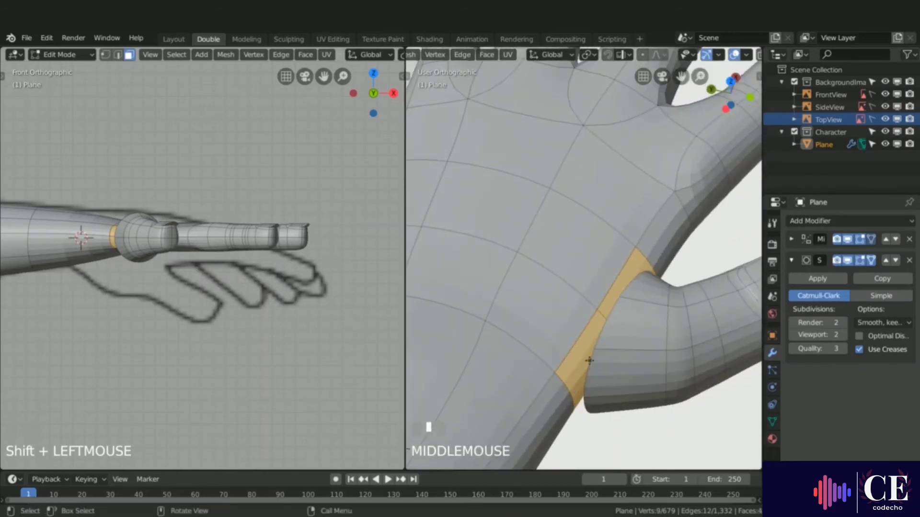
pyautogui.press('x')
pyautogui.click(602, 323)
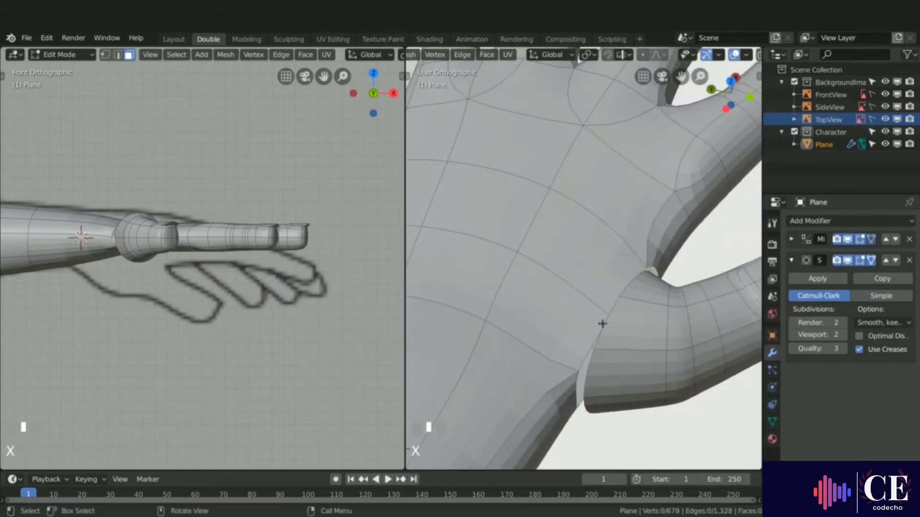
# Merge the first pair of facing vertices between the thumb base and the back of the hand, using At Last.
pyautogui.press('1')
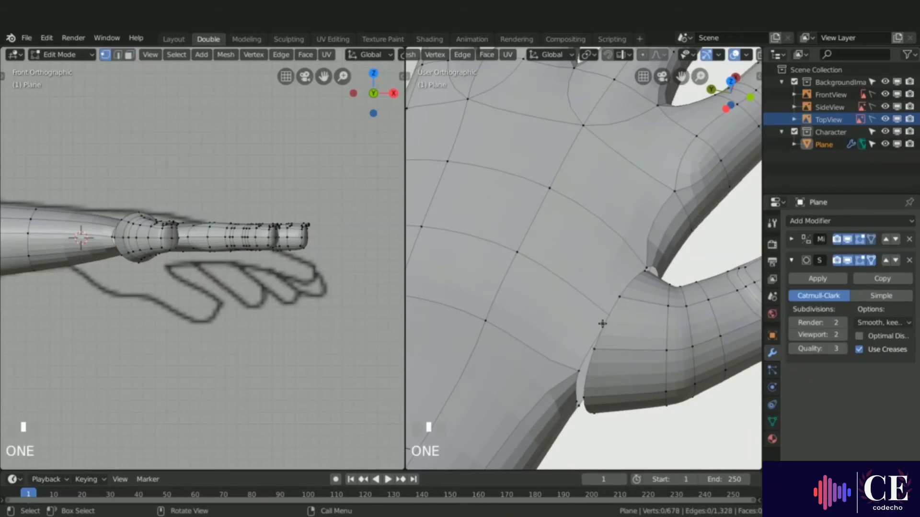
pyautogui.click(623, 298)
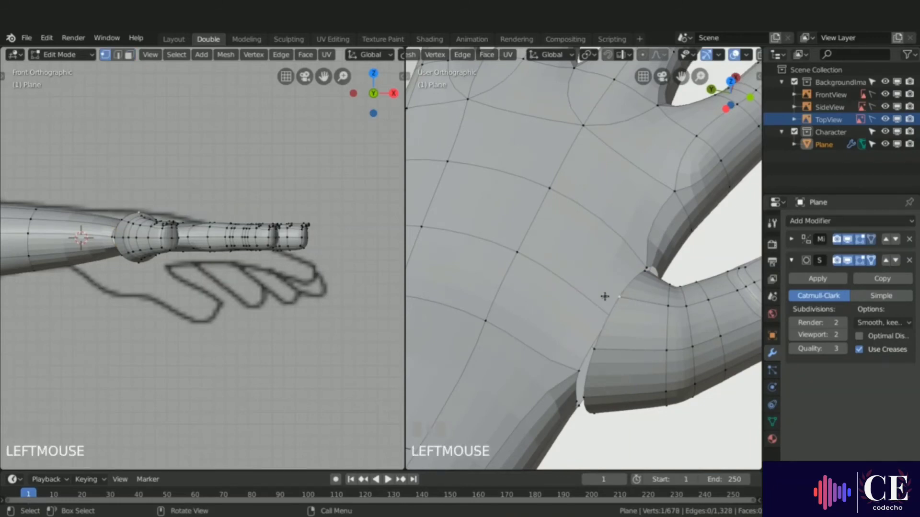
pyautogui.moveTo(605, 297); pyautogui.dragTo(612, 327, button='middle')
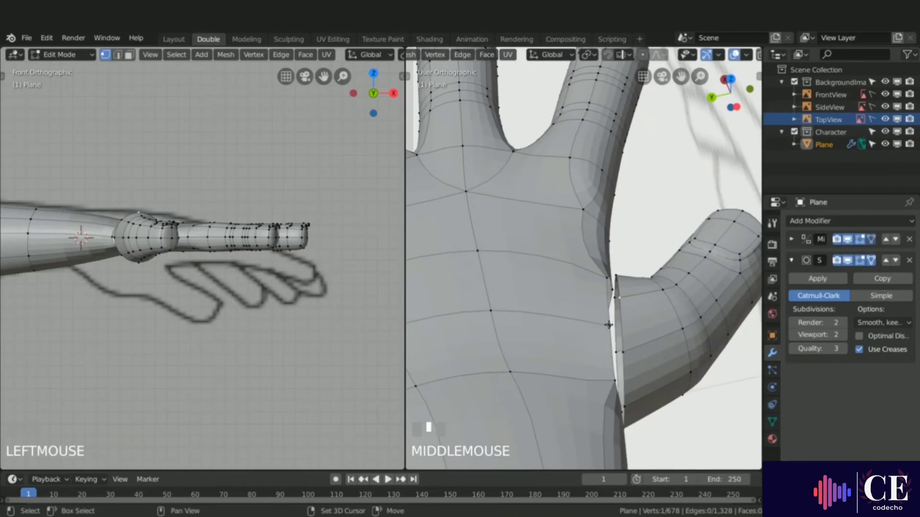
pyautogui.keyDown('shift'); pyautogui.click(605, 291); pyautogui.keyUp('shift')
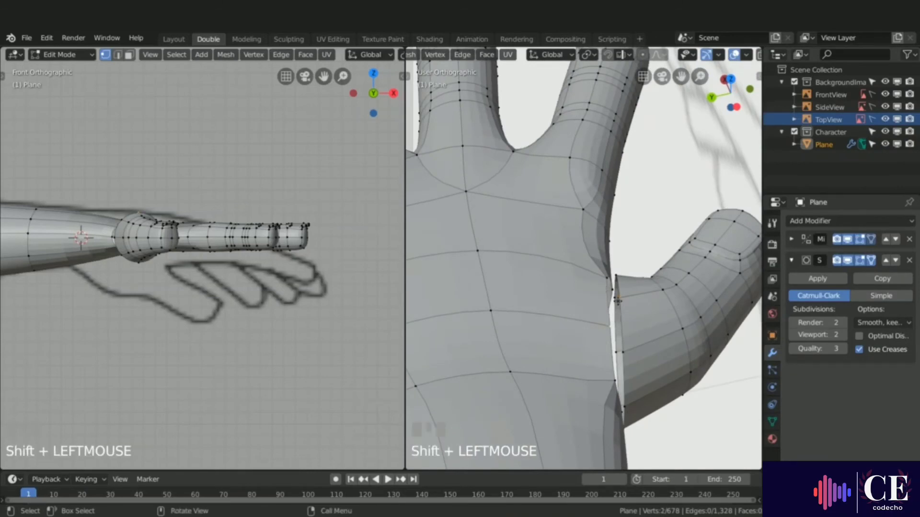
pyautogui.hotkey('alt', 'm')
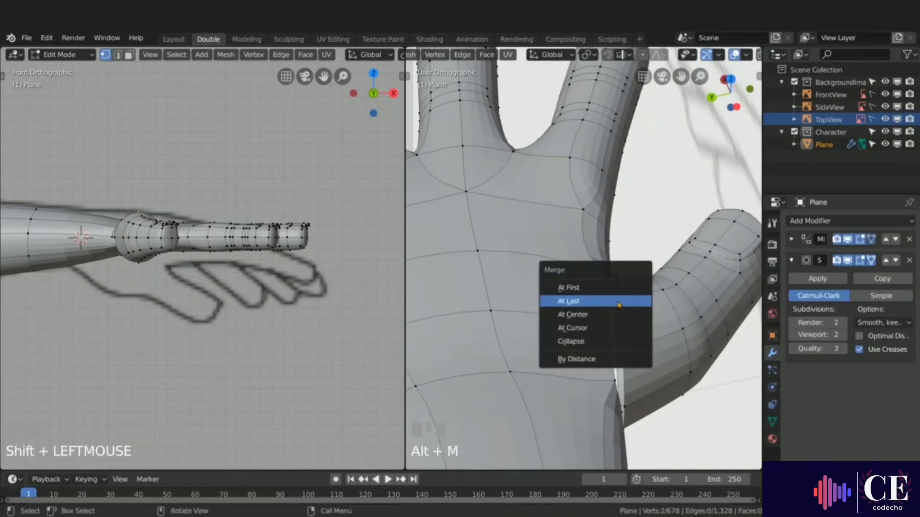
pyautogui.click(619, 301)
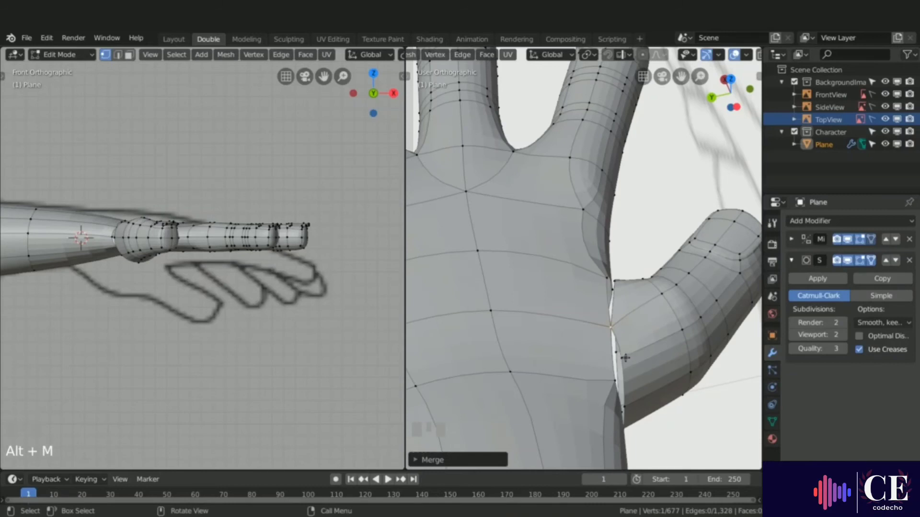
# Merge the next two pairs of facing vertices along the thumb seam, working toward the wrist.
pyautogui.click(654, 360)
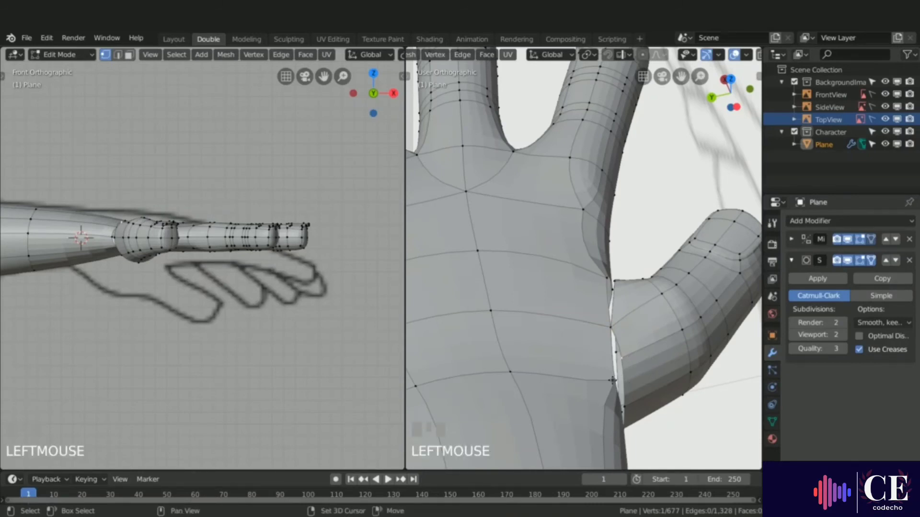
pyautogui.keyDown('shift'); pyautogui.click(622, 358); pyautogui.keyUp('shift')
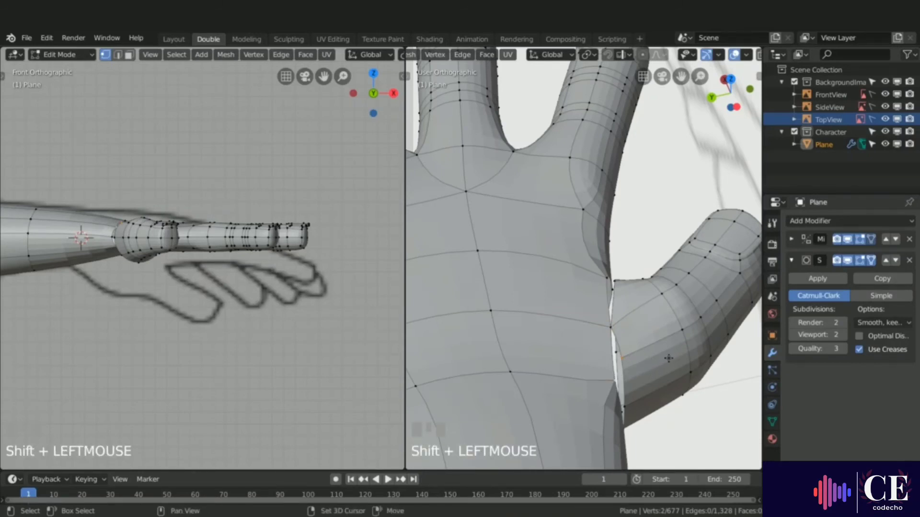
pyautogui.hotkey('shift', 'r')
pyautogui.moveTo(682, 376); pyautogui.dragTo(625, 440, button='middle')
pyautogui.click(623, 428)
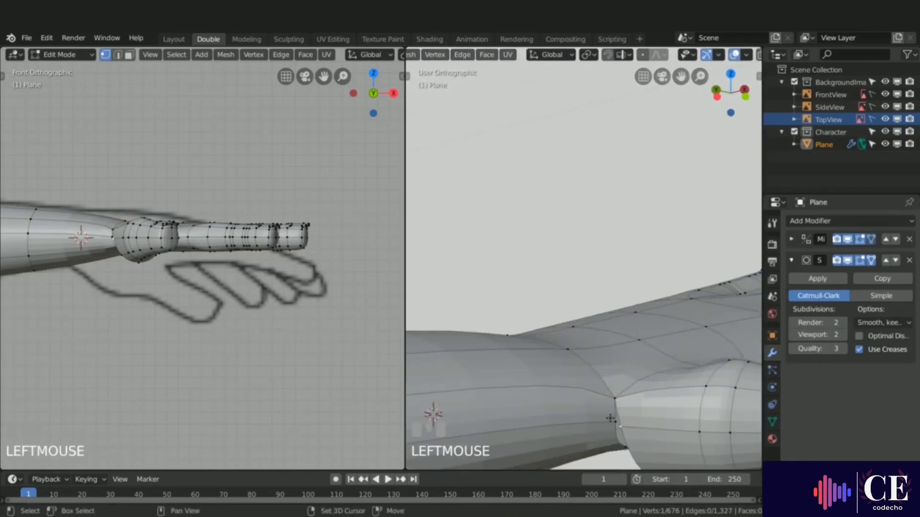
pyautogui.keyDown('shift'); pyautogui.click(642, 416); pyautogui.keyUp('shift')
pyautogui.hotkey('shift', 'r')
# Merge two more vertex pairs of the thumb seam, from its wrist end onto the underside of the hand.
pyautogui.scroll(-3, 609, 339)
pyautogui.moveTo(647, 404); pyautogui.dragTo(631, 422, button='middle')
pyautogui.click(626, 424)
pyautogui.keyDown('shift'); pyautogui.click(628, 423); pyautogui.keyUp('shift')
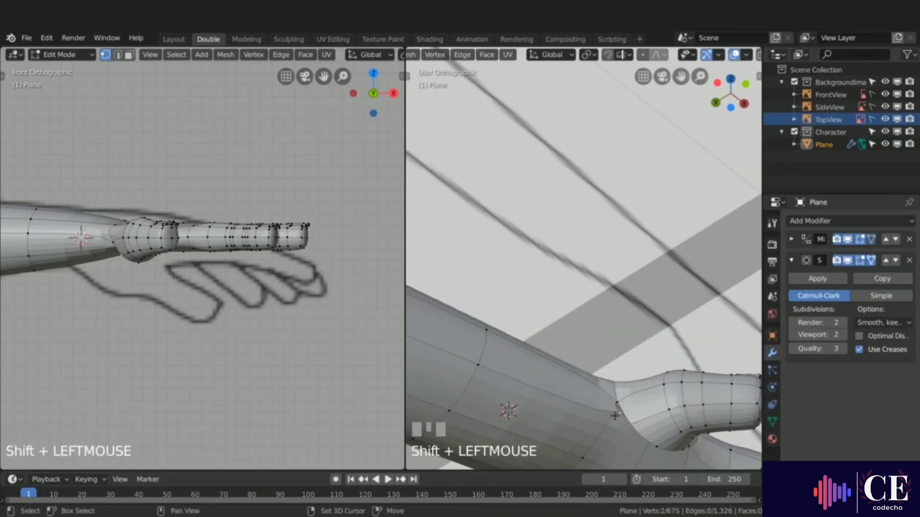
pyautogui.hotkey('shift', 'r')
pyautogui.scroll(-3, 652, 398)
pyautogui.moveTo(642, 393); pyautogui.dragTo(620, 333, button='middle')
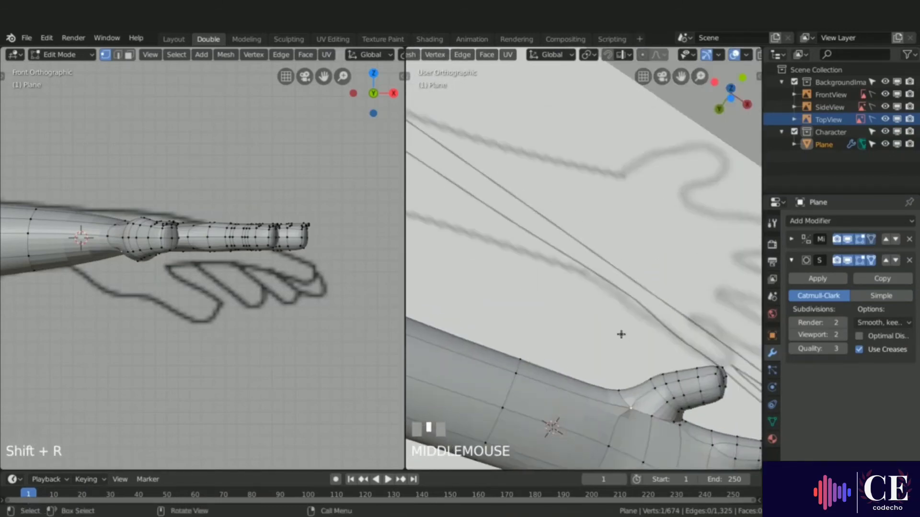
pyautogui.scroll(4, 647, 411)
pyautogui.click(641, 365)
pyautogui.moveTo(641, 365); pyautogui.dragTo(637, 387, button='middle')
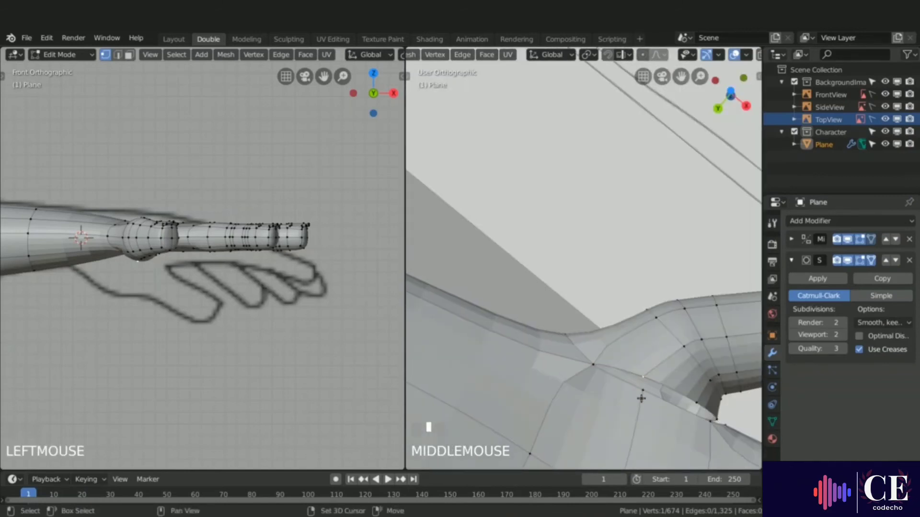
pyautogui.keyDown('shift'); pyautogui.click(637, 387); pyautogui.keyUp('shift')
pyautogui.hotkey('shift', 'r')
# Merge the next facing vertex pair of the thumb seam on the palm side, close to the thumb web.
pyautogui.scroll(-3, 637, 387)
pyautogui.moveTo(509, 384); pyautogui.dragTo(551, 301, button='middle')
pyautogui.scroll(3, 451, 178)
pyautogui.scroll(2, 652, 418)
pyautogui.click(616, 421)
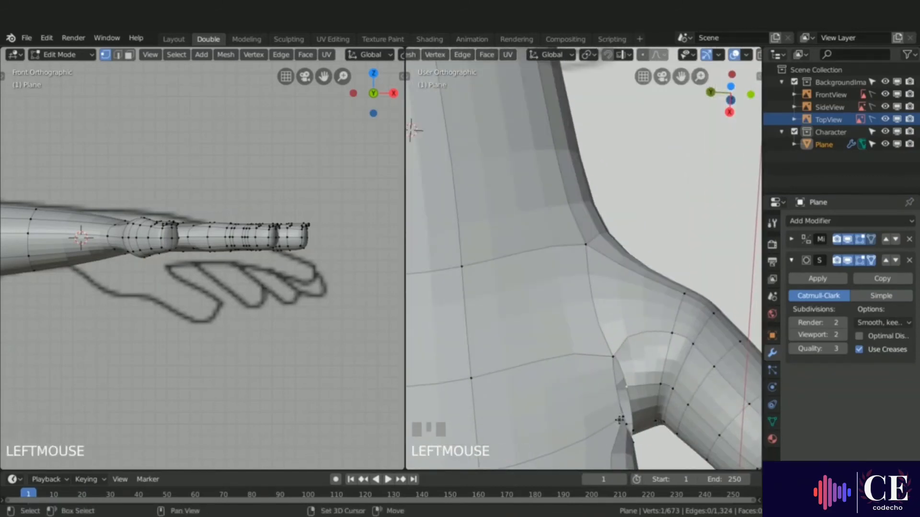
pyautogui.keyDown('shift'); pyautogui.click(616, 386); pyautogui.keyUp('shift')
pyautogui.hotkey('shift', 'r')
# Close the rest of the thumb seam by merging the last two vertex pairs in the web between thumb and index finger.
pyautogui.scroll(-2, 615, 385)
pyautogui.moveTo(615, 385); pyautogui.dragTo(547, 357, button='middle')
pyautogui.scroll(2, 636, 466)
pyautogui.scroll(4, 636, 466)
pyautogui.click(628, 418)
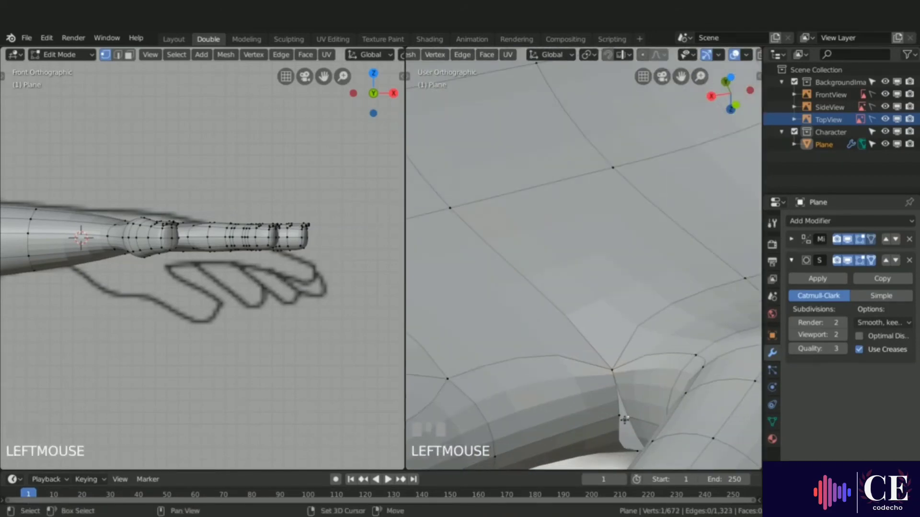
pyautogui.keyDown('shift'); pyautogui.click(613, 412); pyautogui.keyUp('shift')
pyautogui.hotkey('shift', 'r')
pyautogui.scroll(-4, 612, 411)
pyautogui.moveTo(612, 412); pyautogui.dragTo(641, 453, button='middle')
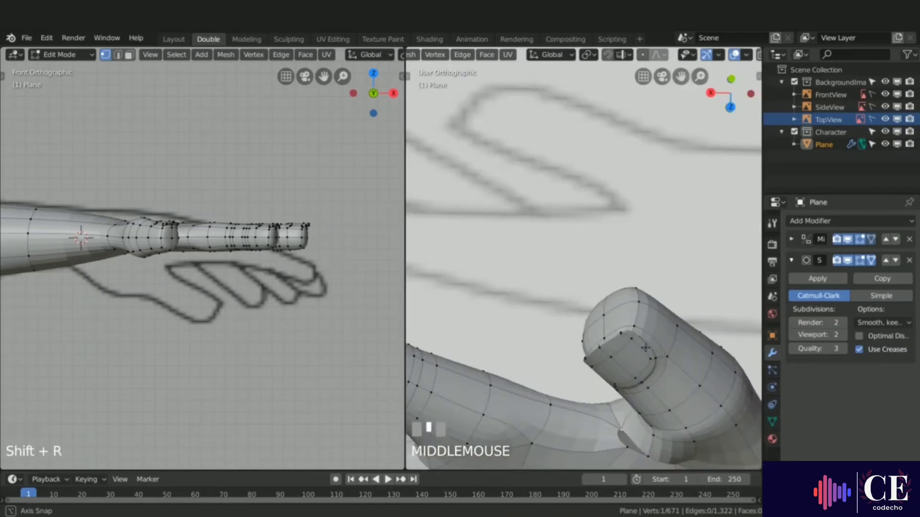
pyautogui.click(635, 452)
pyautogui.keyDown('shift'); pyautogui.click(628, 443); pyautogui.keyUp('shift')
pyautogui.hotkey('shift', 'r')
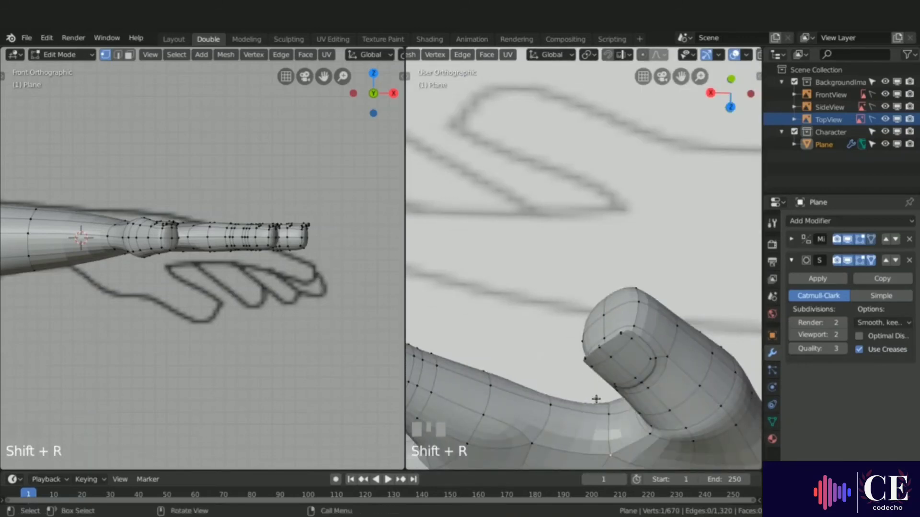
# Raise the vertex on the back of the hand just behind the thumb by about 0.003 m along Z.
pyautogui.scroll(-3, 595, 396)
pyautogui.moveTo(595, 396); pyautogui.dragTo(617, 373, button='middle')
pyautogui.scroll(2, 564, 382)
pyautogui.click(592, 380)
pyautogui.scroll(-2, 598, 387)
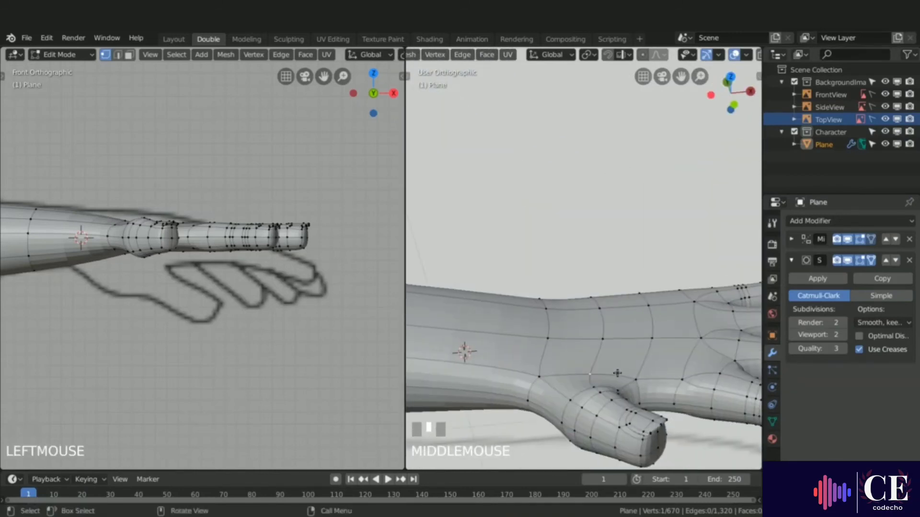
pyautogui.press('g')
pyautogui.press('z')
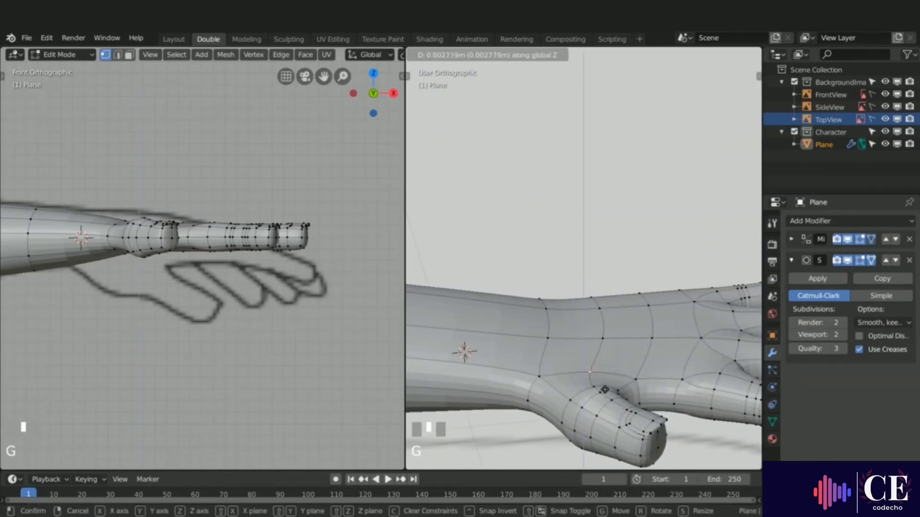
pyautogui.click(604, 381)
# Adjust the heights of two more vertices on the back of the hand along Z, raising the first about 0.0014 m.
pyautogui.moveTo(605, 380); pyautogui.dragTo(567, 356, button='middle')
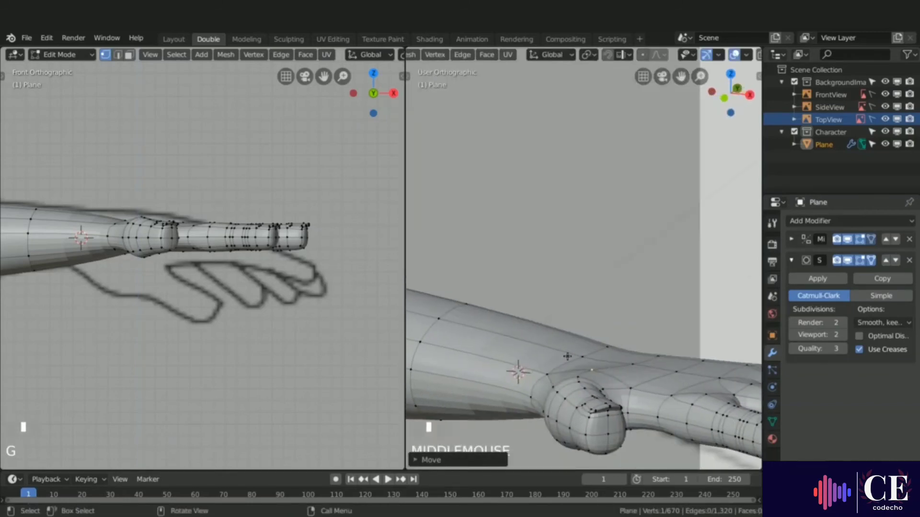
pyautogui.click(635, 363)
pyautogui.press('g')
pyautogui.press('z')
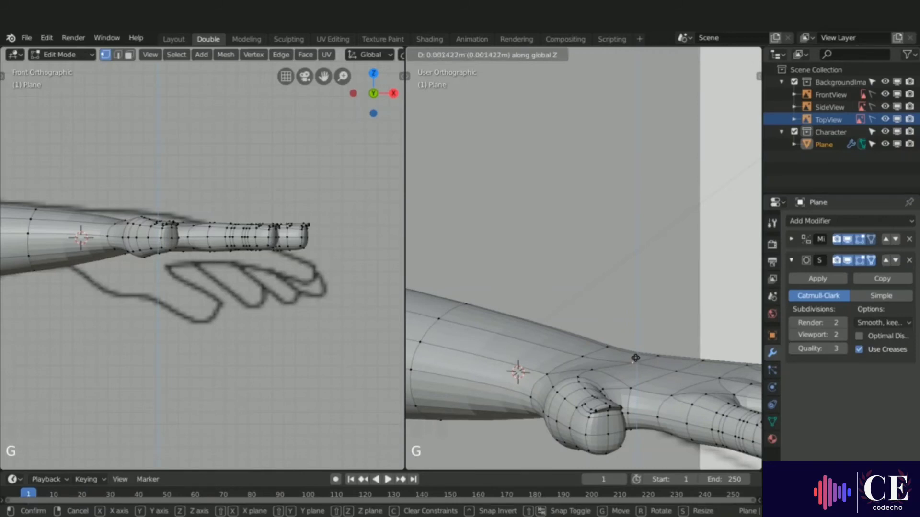
pyautogui.click(636, 357)
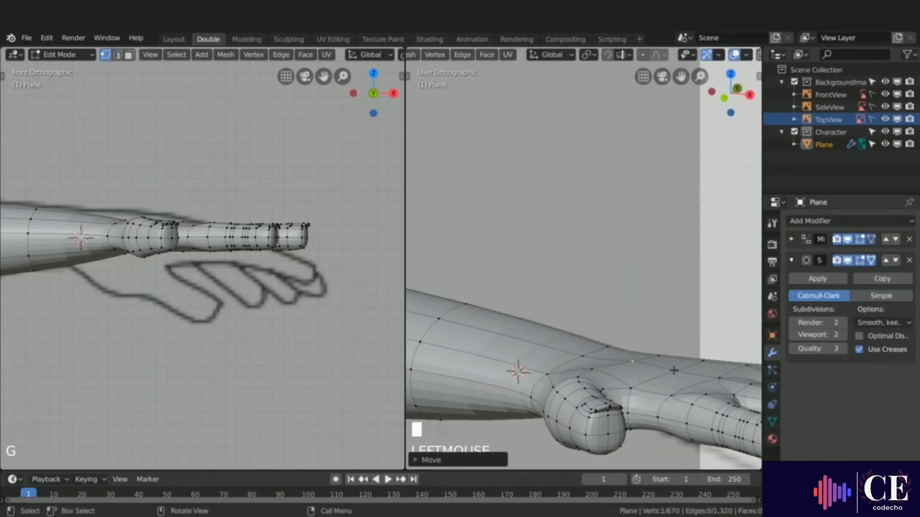
pyautogui.click(674, 370)
pyautogui.press('g')
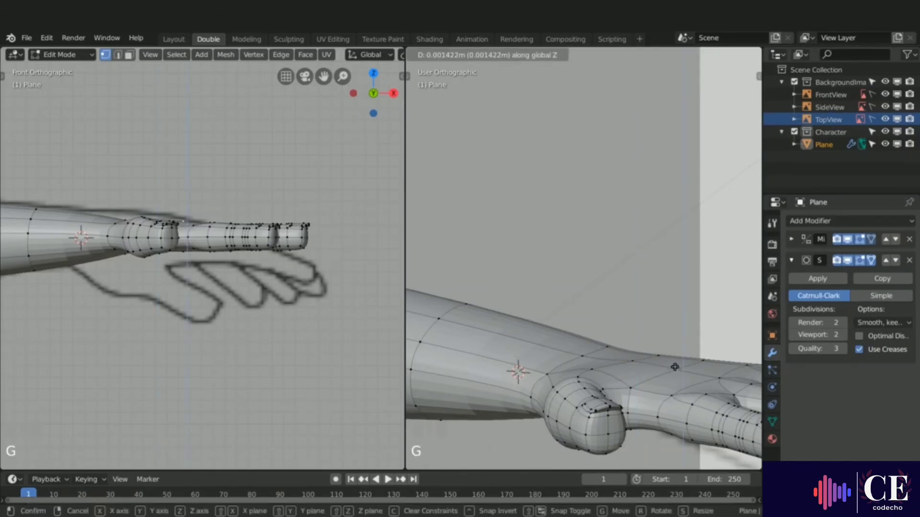
pyautogui.click(674, 371)
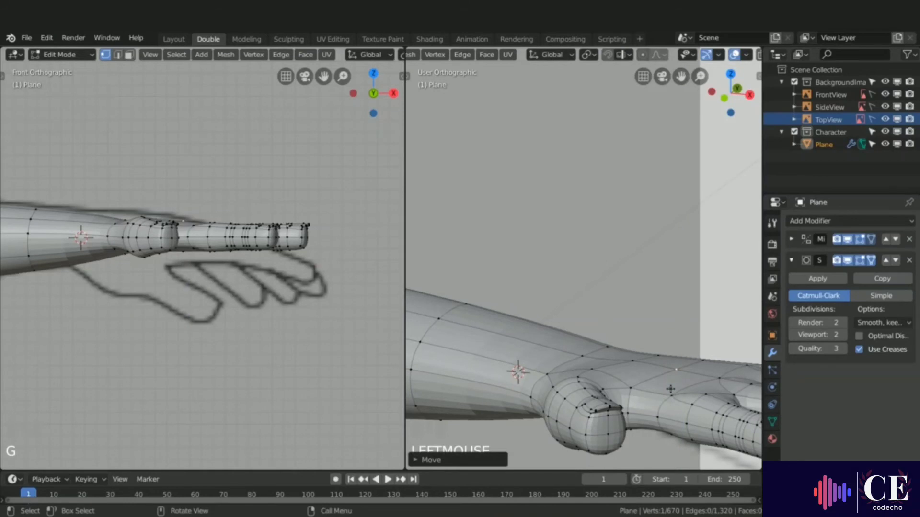
# In wireframe top view, move the six vertices on the palm's little-finger edge inward by about 0.0028 m.
pyautogui.press('KP_7')
pyautogui.scroll(-2, 670, 389)
pyautogui.press('z')
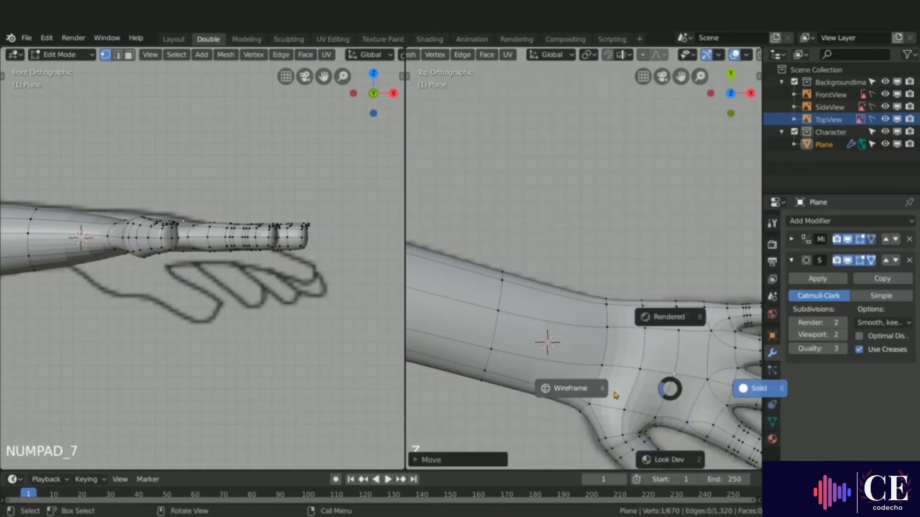
pyautogui.scroll(-2, 629, 372)
pyautogui.keyDown('shift'); pyautogui.moveTo(630, 373); pyautogui.dragTo(550, 338, button='middle'); pyautogui.keyUp('shift')
pyautogui.scroll(1, 549, 338)
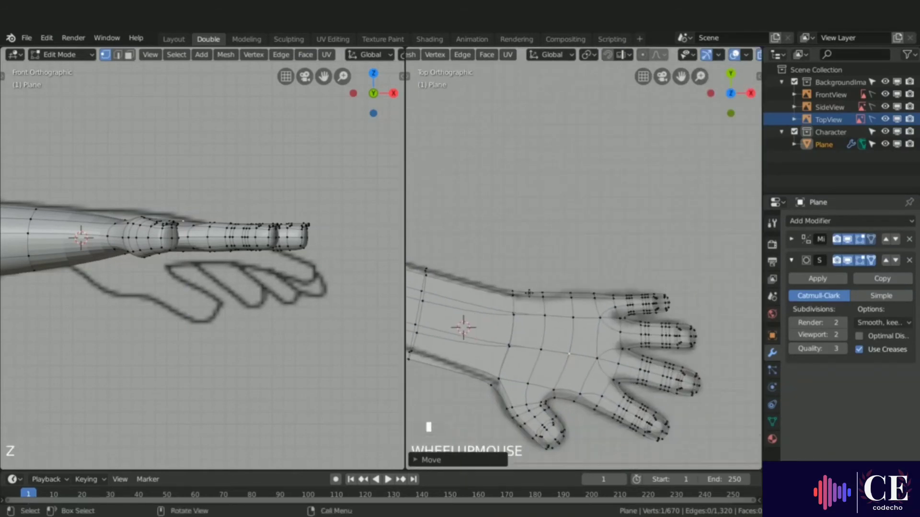
pyautogui.hotkey('alt', 'a')
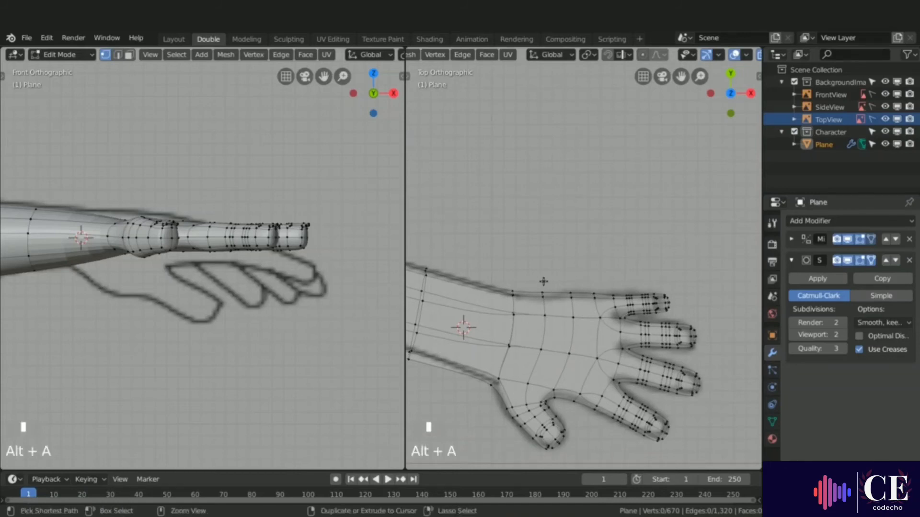
pyautogui.moveTo(546, 284)
pyautogui.keyDown('ctrl'); pyautogui.mouseDown(button='right')
pyautogui.moveTo(572, 304)
pyautogui.moveTo(523, 278)
pyautogui.moveTo(534, 282)
pyautogui.mouseUp(button='right'); pyautogui.keyUp('ctrl')
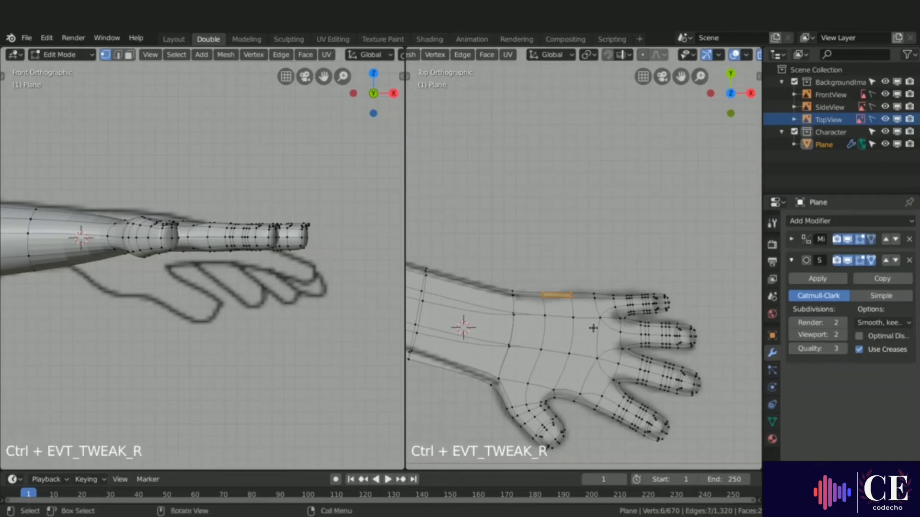
pyautogui.press('g')
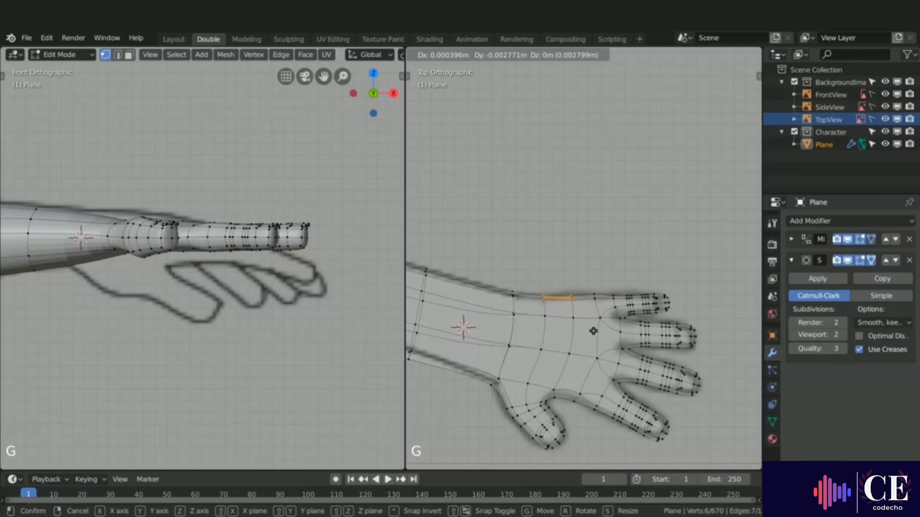
pyautogui.click(593, 331)
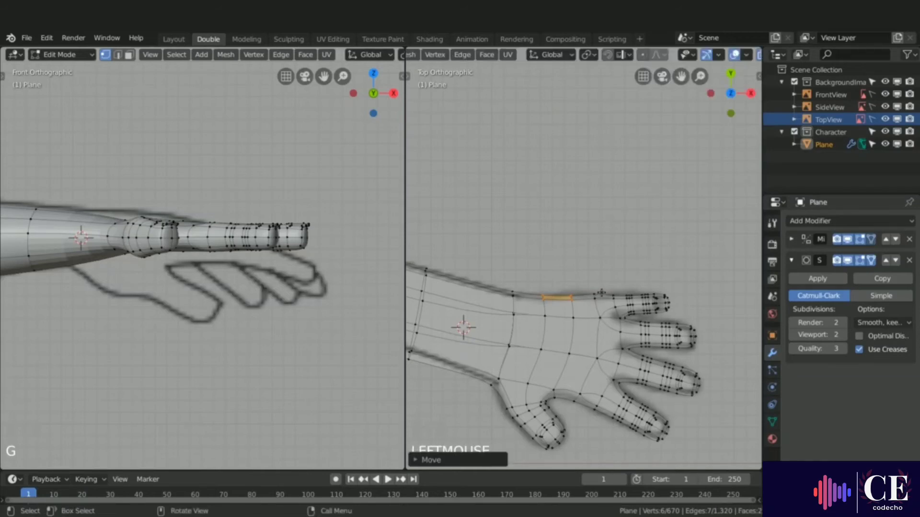
# Move the three edge vertices at the little finger's base inward by about 0.004 m and return to solid shading.
pyautogui.hotkey('alt', 'a')
pyautogui.moveTo(589, 287)
pyautogui.keyDown('ctrl'); pyautogui.mouseDown(button='right')
pyautogui.moveTo(592, 300)
pyautogui.moveTo(589, 288)
pyautogui.mouseUp(button='right'); pyautogui.keyUp('ctrl')
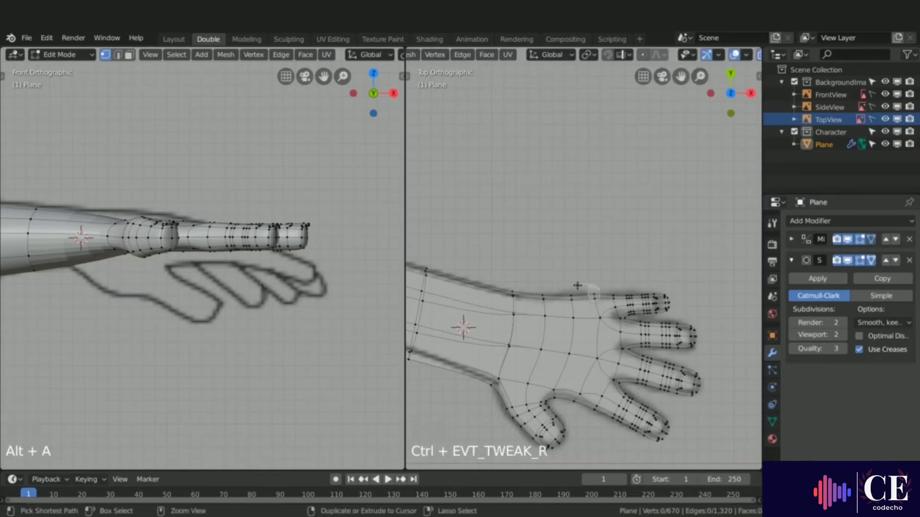
pyautogui.press('g')
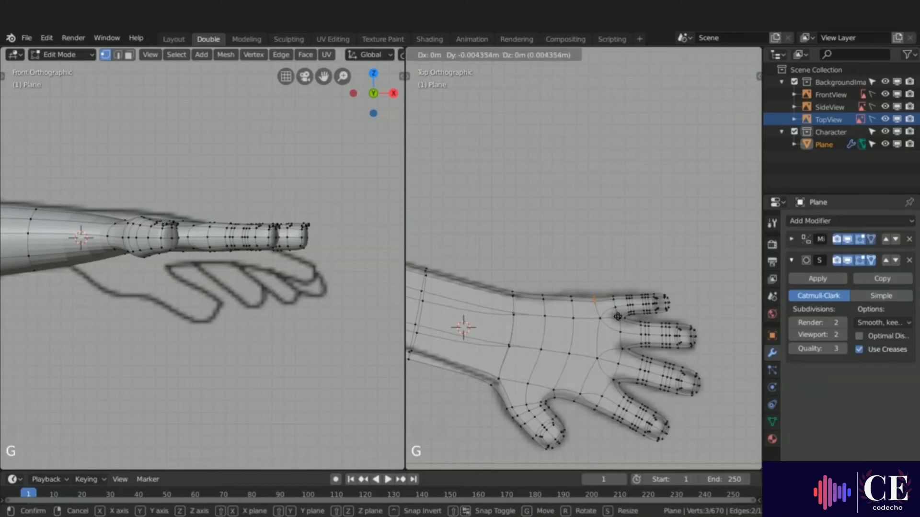
pyautogui.click(618, 315)
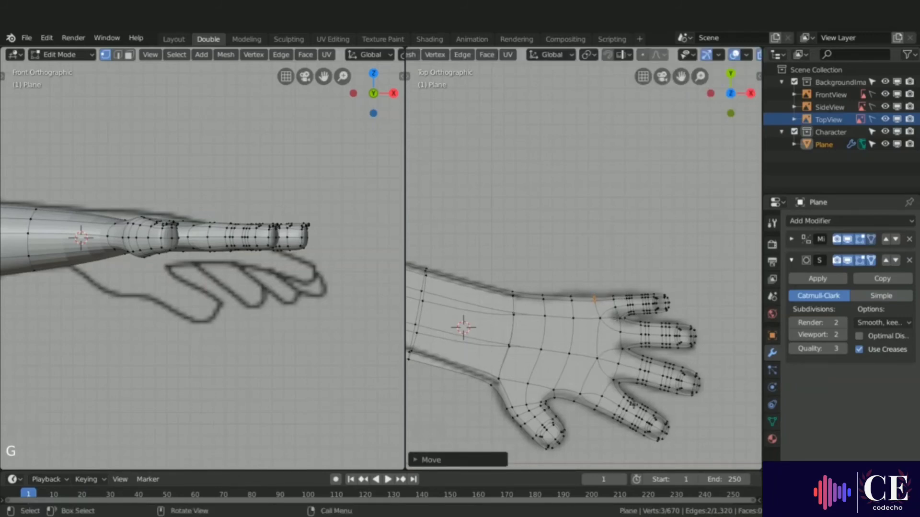
pyautogui.press('z')
pyautogui.click(717, 404)
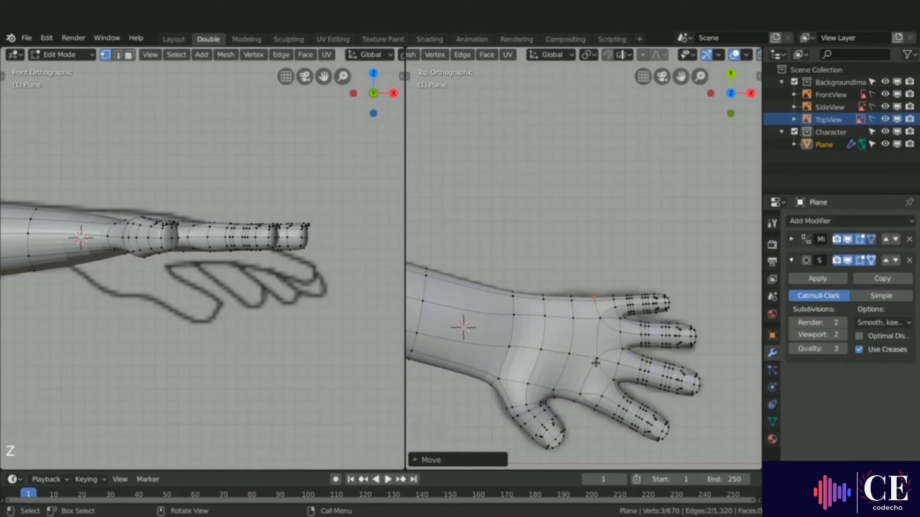
pyautogui.moveTo(596, 363); pyautogui.dragTo(580, 330, button='middle')
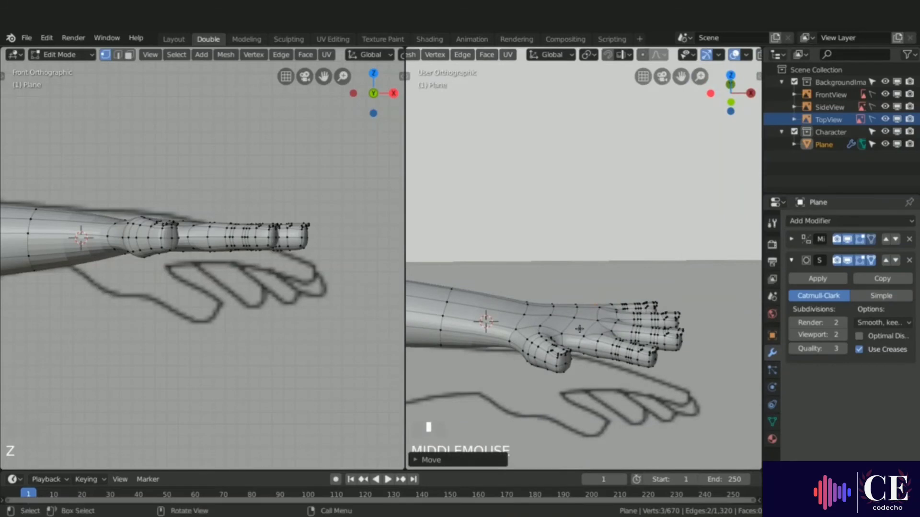
pyautogui.scroll(3, 579, 329)
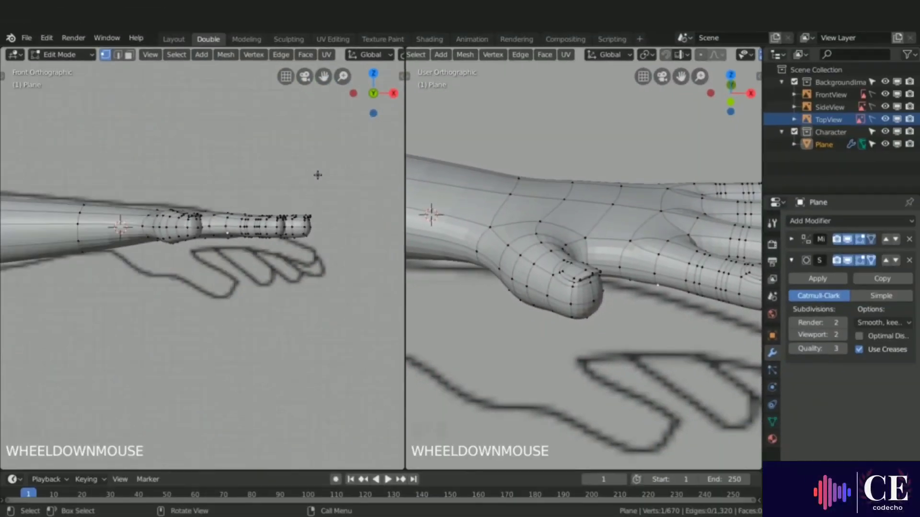
# Add a centred loop cut around the shoulder where the arm meets the torso.
pyautogui.scroll(-4, 321, 177)
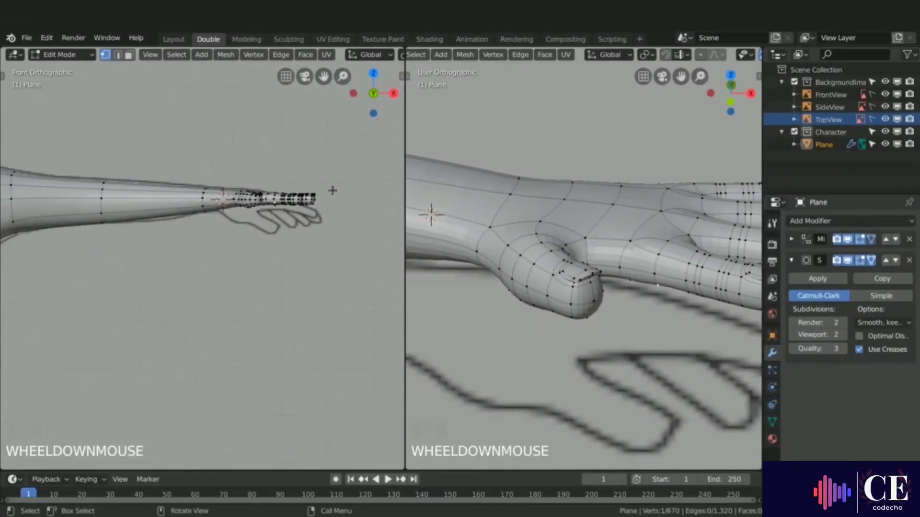
pyautogui.scroll(4, 160, 261)
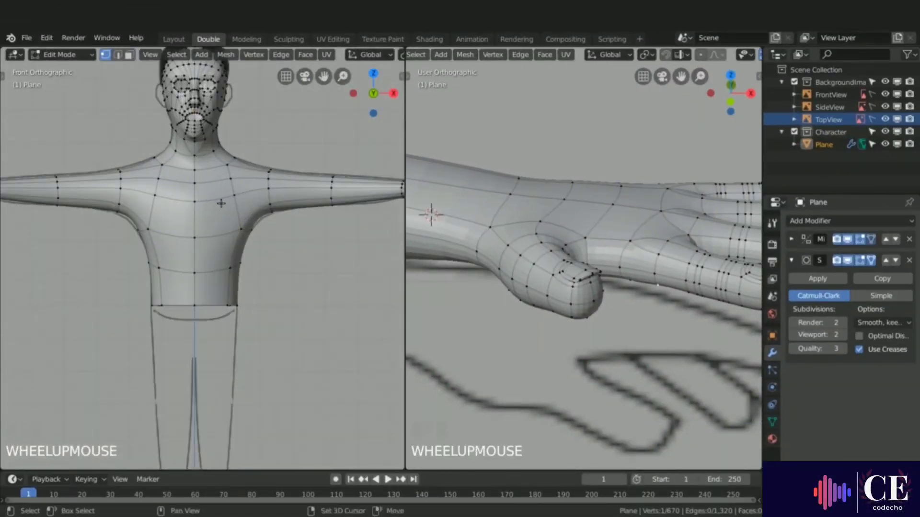
pyautogui.scroll(-5, 594, 235)
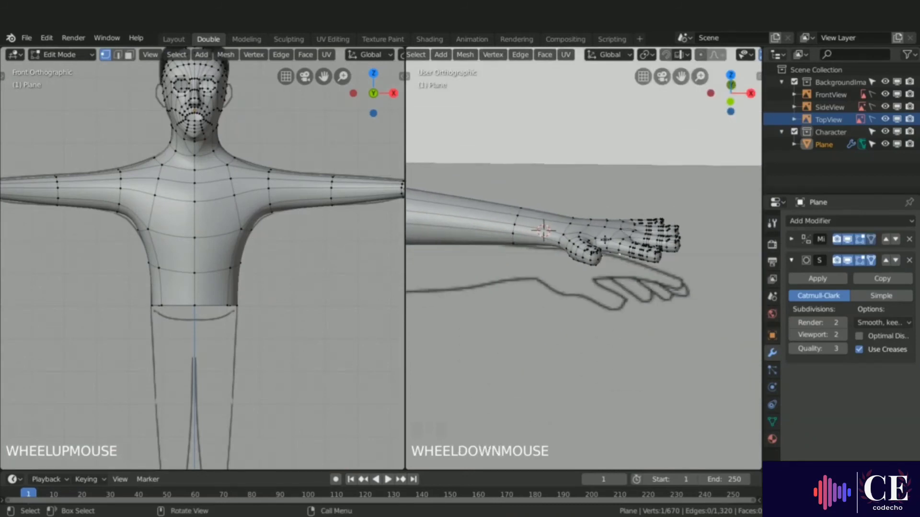
pyautogui.press('KP_3')
pyautogui.scroll(-2, 534, 212)
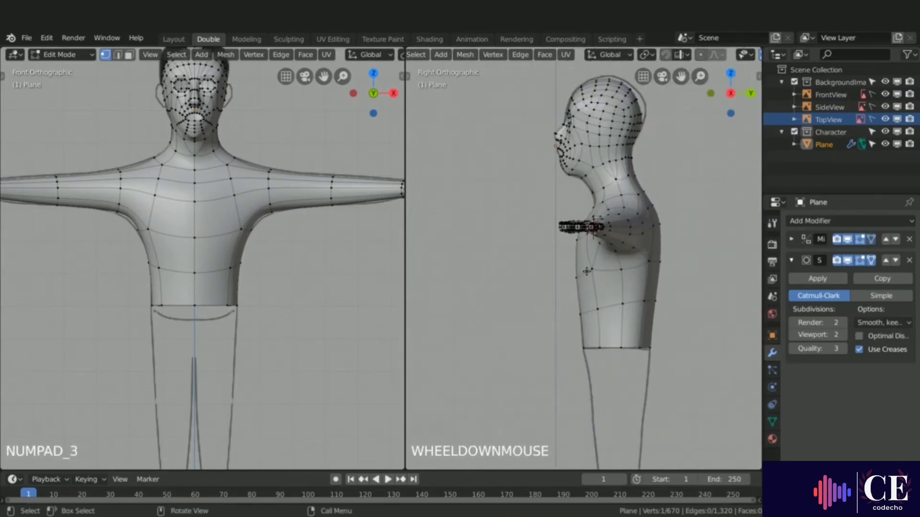
pyautogui.scroll(3, 534, 212)
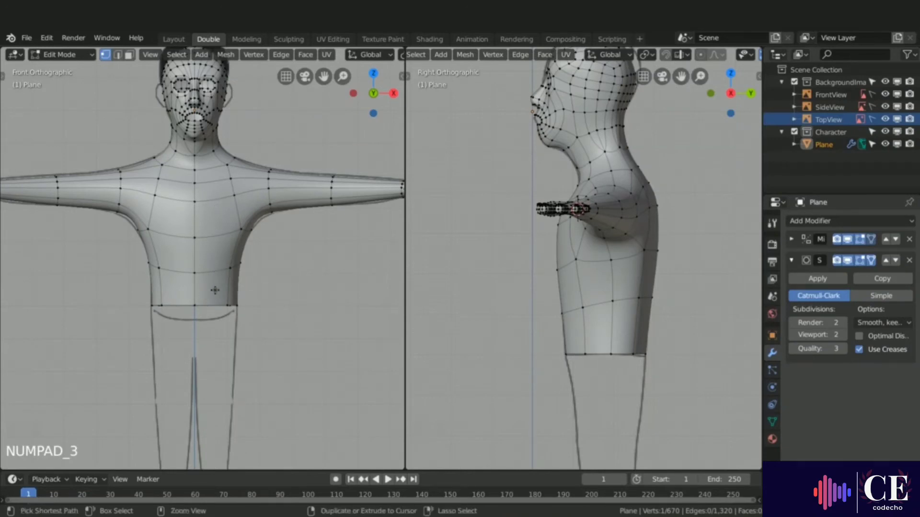
pyautogui.hotkey('ctrl', 'r')
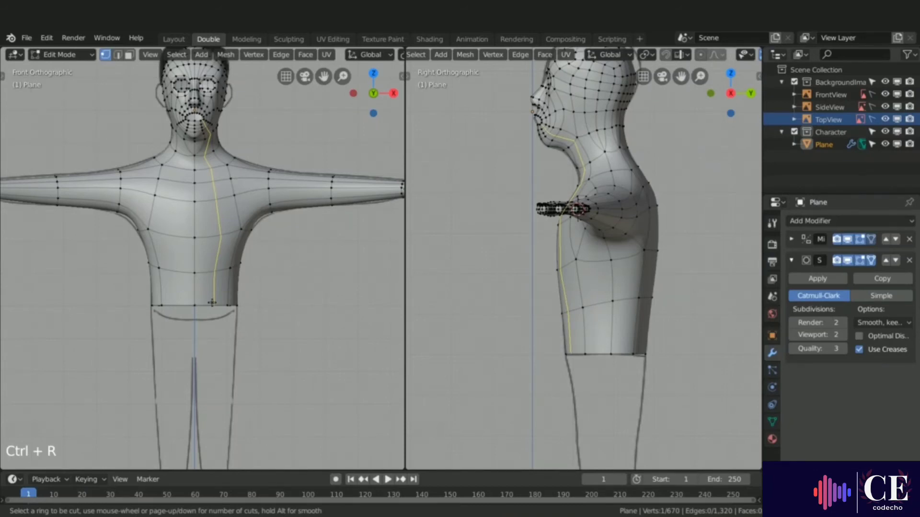
pyautogui.rightClick(282, 297)
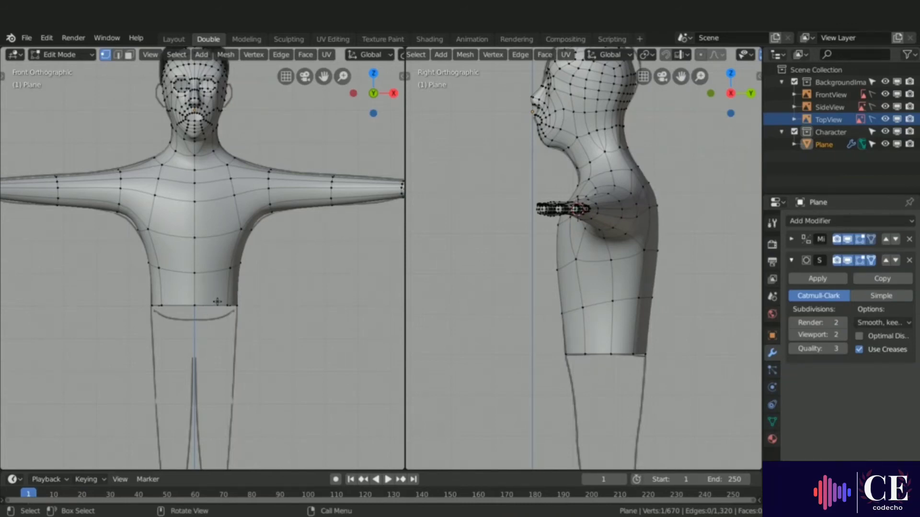
pyautogui.hotkey('ctrl', 'r')
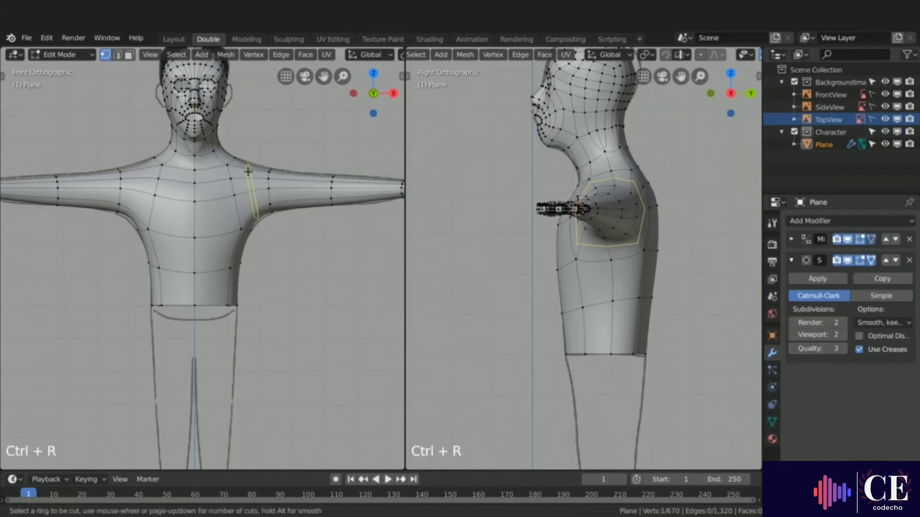
pyautogui.click(252, 214)
pyautogui.rightClick(250, 223)
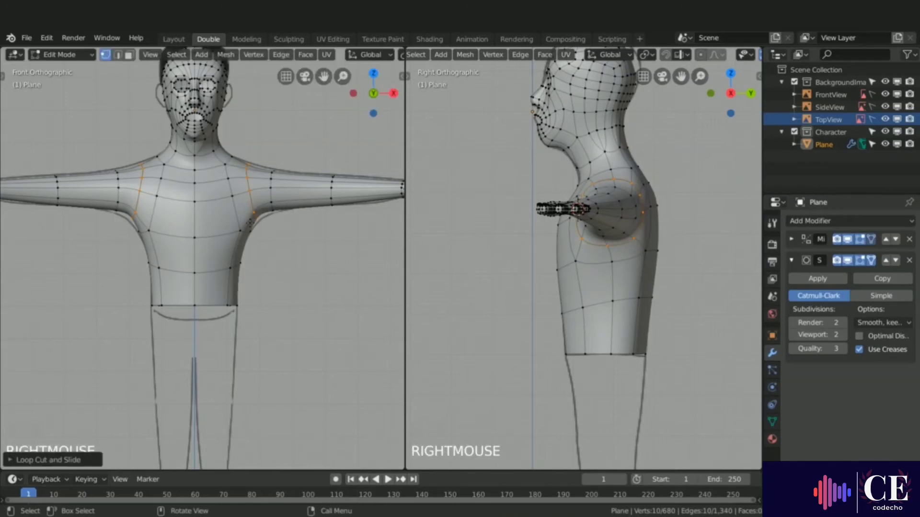
# Subdivide the torso's front bottom edge beside the centre line and connect the new vertex up to the chest vertex at armpit height.
pyautogui.click(223, 305)
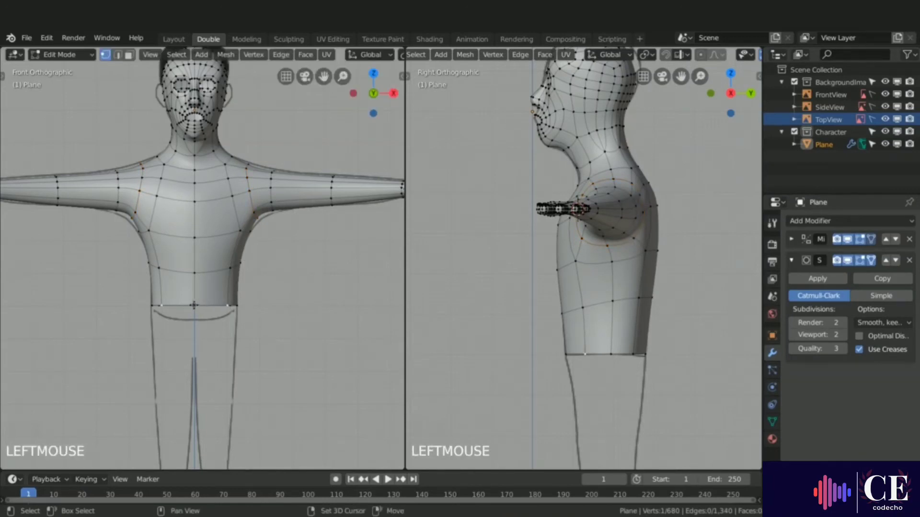
pyautogui.keyDown('shift'); pyautogui.click(207, 302); pyautogui.keyUp('shift')
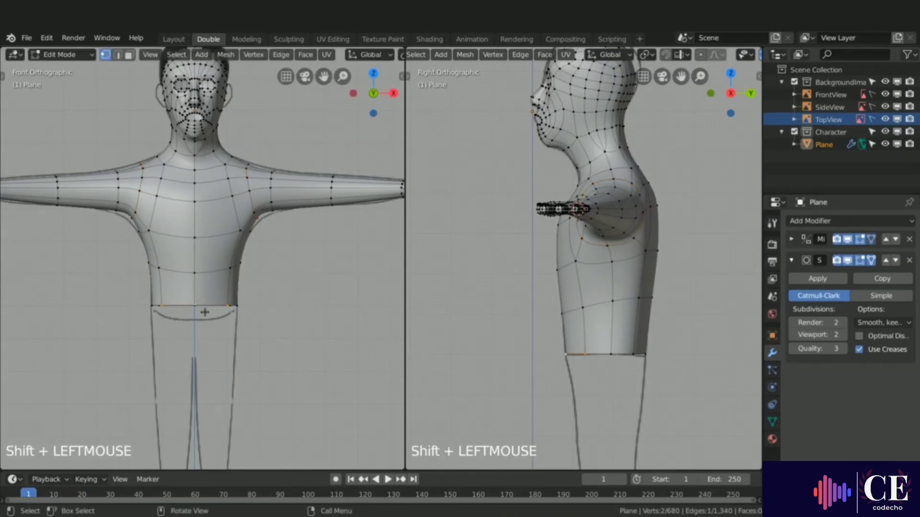
pyautogui.moveTo(205, 312)
pyautogui.mouseDown(button='middle')
pyautogui.moveTo(172, 309)
pyautogui.moveTo(190, 309)
pyautogui.mouseUp(button='middle')
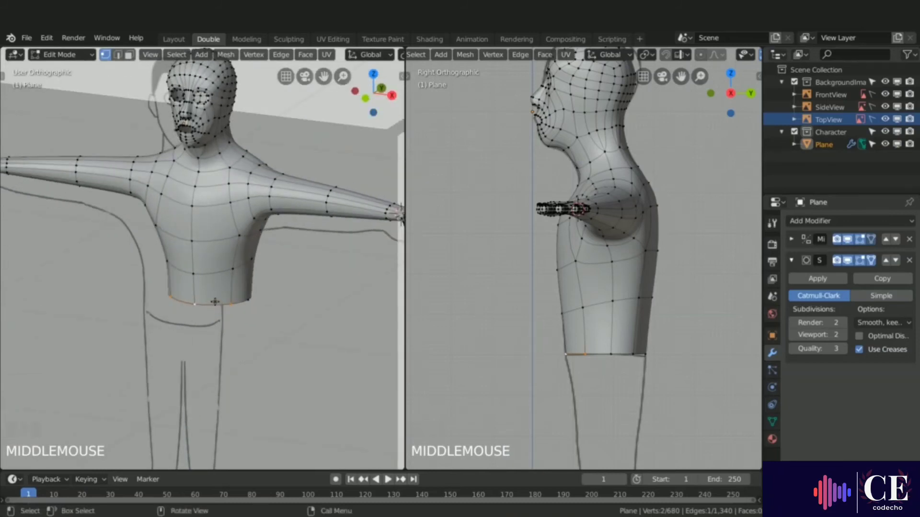
pyautogui.rightClick(210, 300)
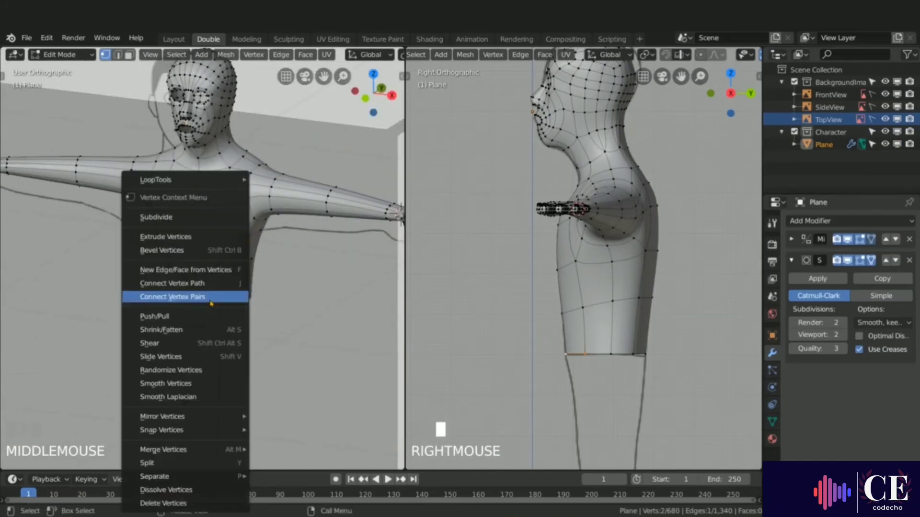
pyautogui.click(163, 218)
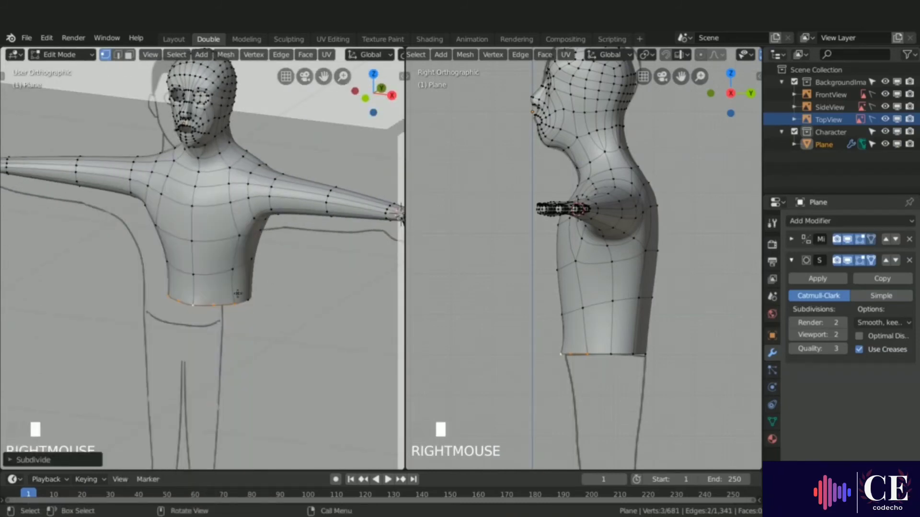
pyautogui.click(212, 305)
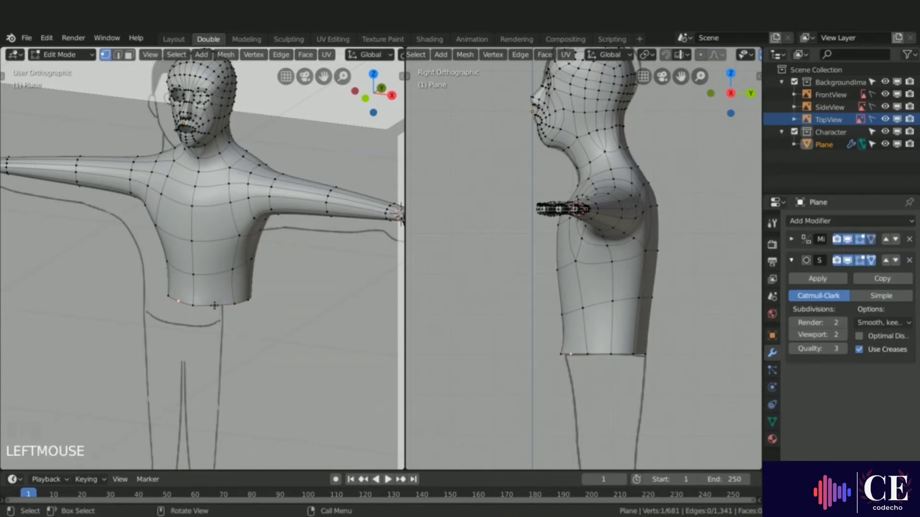
pyautogui.keyDown('shift'); pyautogui.click(229, 203); pyautogui.keyUp('shift')
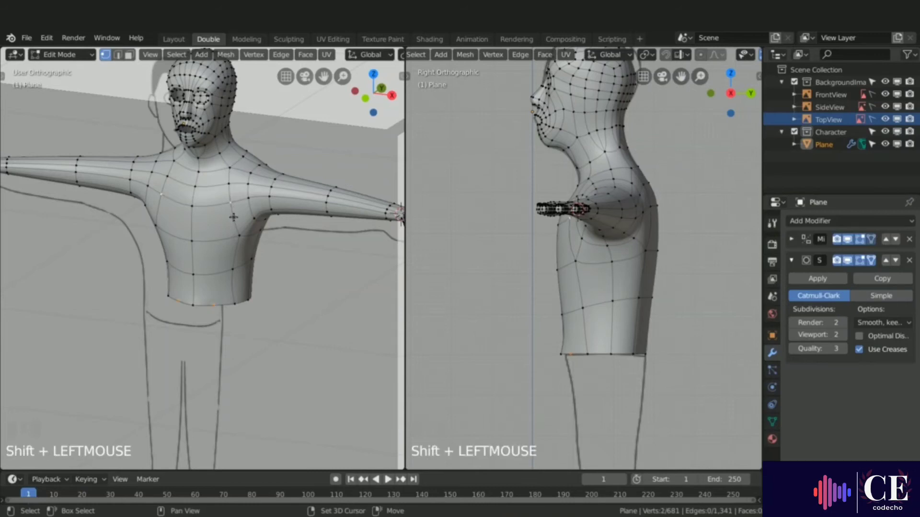
pyautogui.press('j')
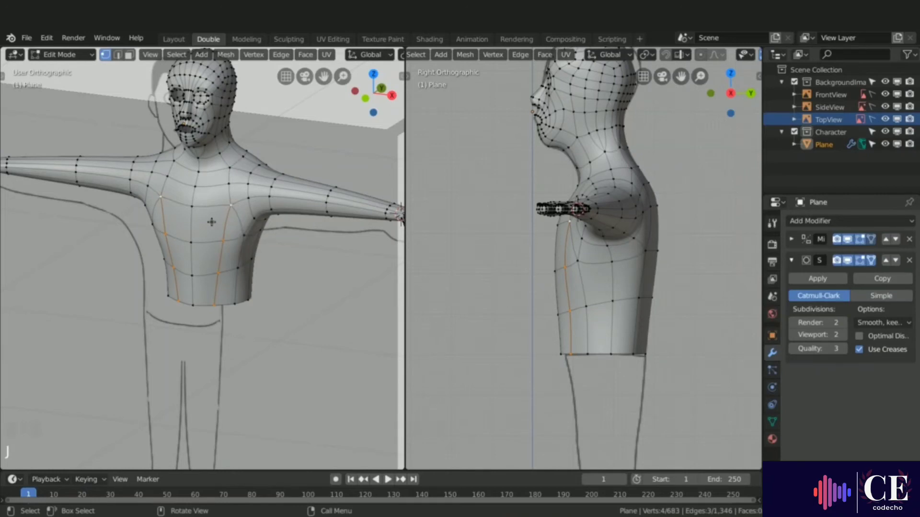
# Subdivide the centre-line edge at mid-chest and connect its new vertex across to the vertex on the torso's side below the armpit.
pyautogui.click(193, 205)
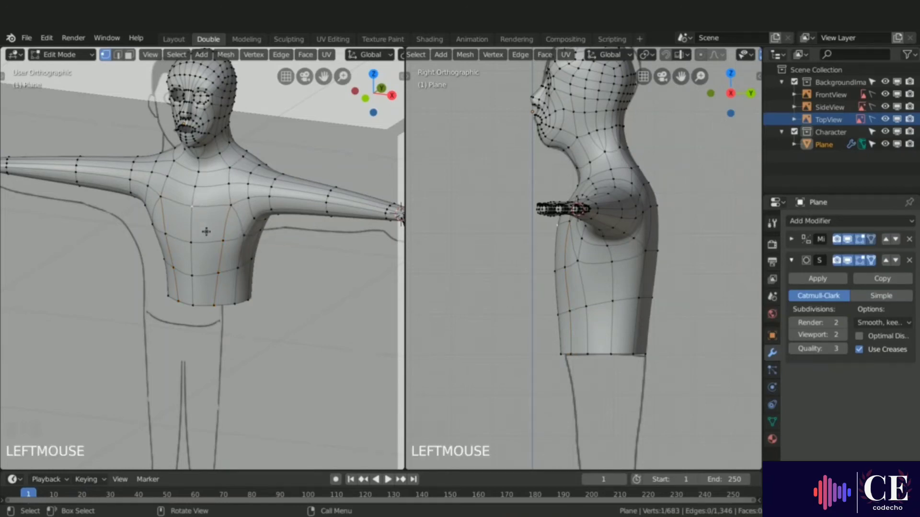
pyautogui.keyDown('shift'); pyautogui.click(199, 219); pyautogui.keyUp('shift')
pyautogui.rightClick(190, 226)
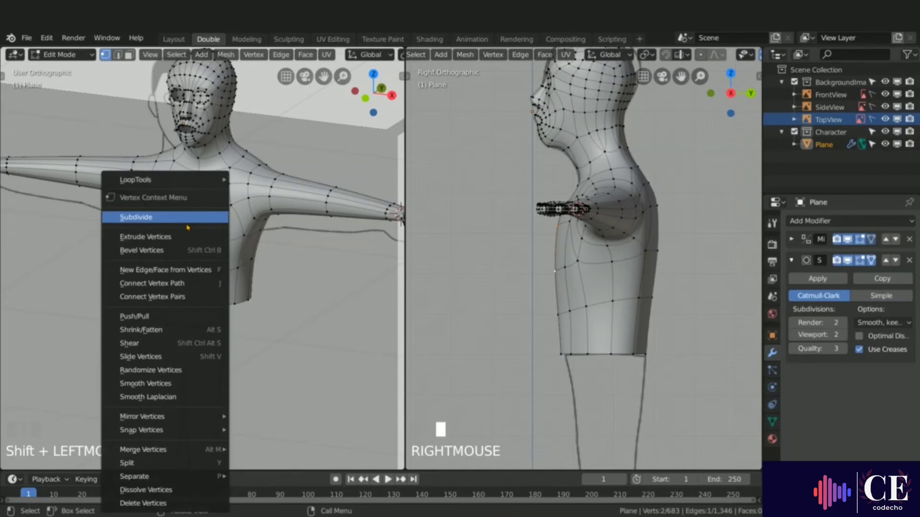
pyautogui.click(168, 218)
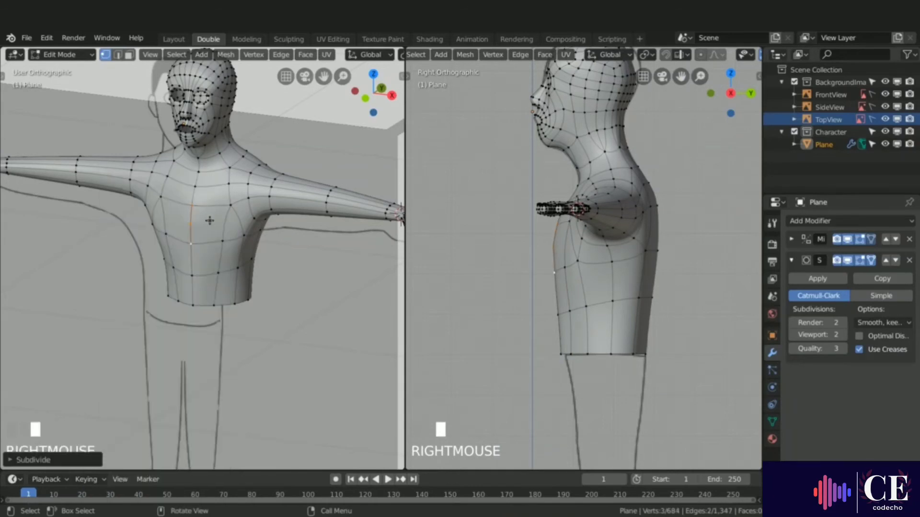
pyautogui.click(190, 225)
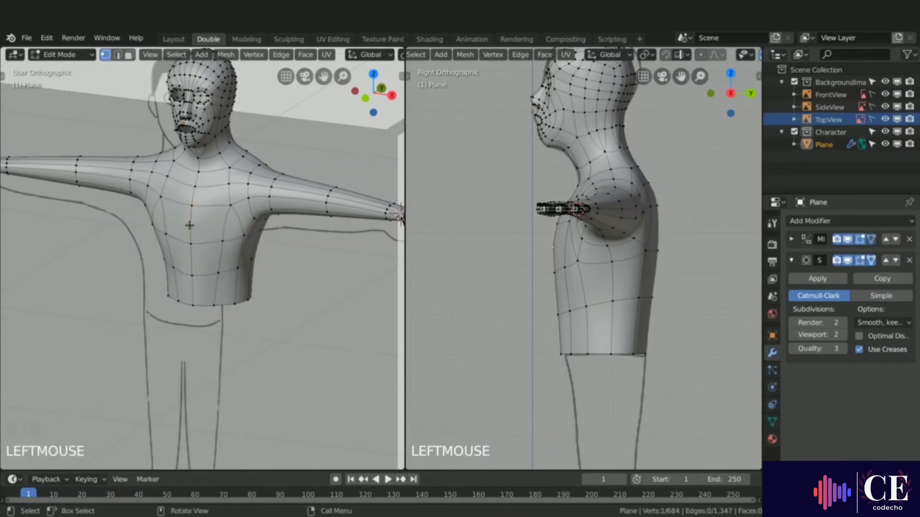
pyautogui.keyDown('shift'); pyautogui.click(243, 234); pyautogui.keyUp('shift')
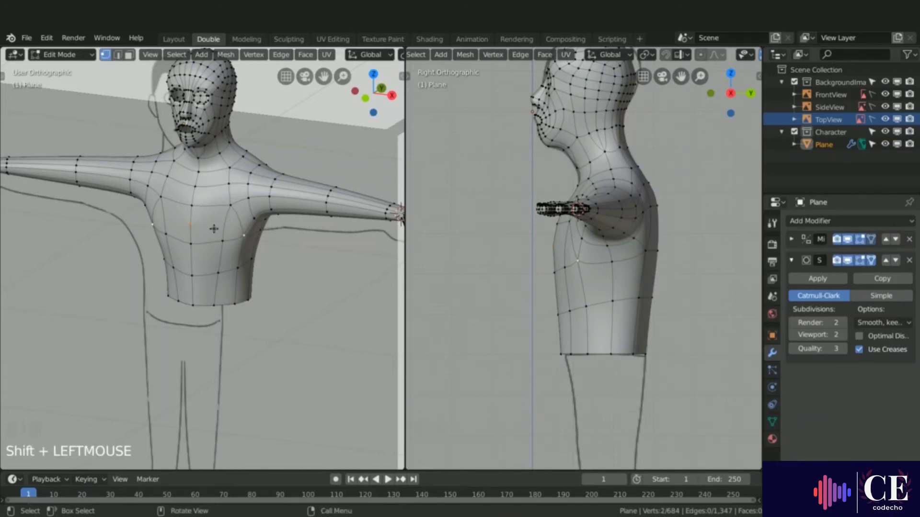
pyautogui.press('j')
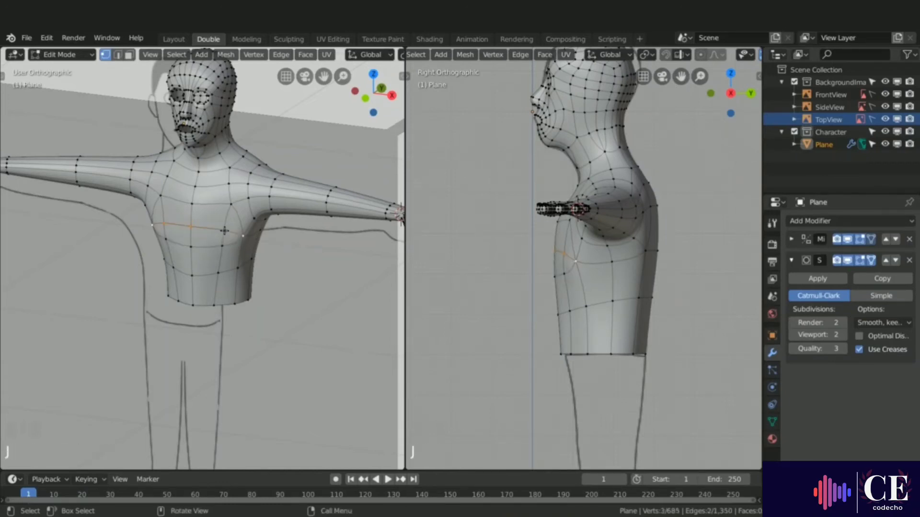
# In face mode, merge the two small adjoining faces on the side of the chest into a single face.
pyautogui.press('3')
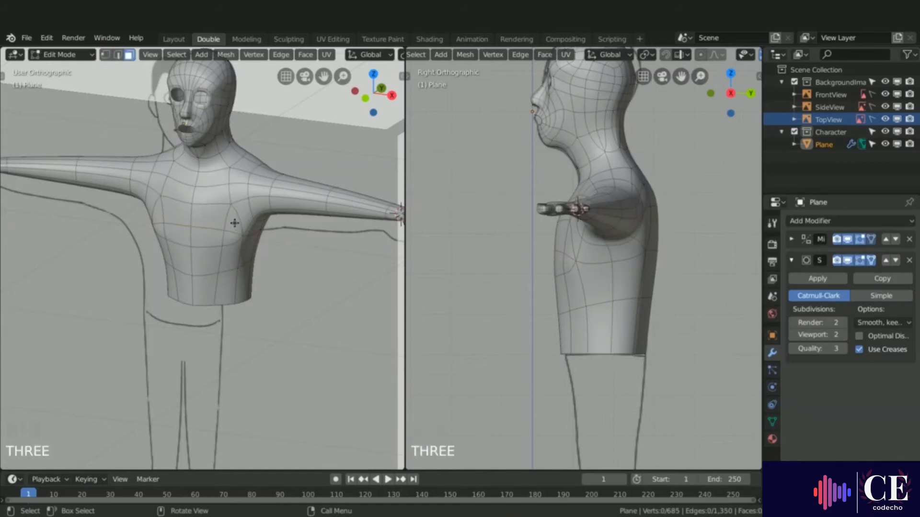
pyautogui.click(234, 221)
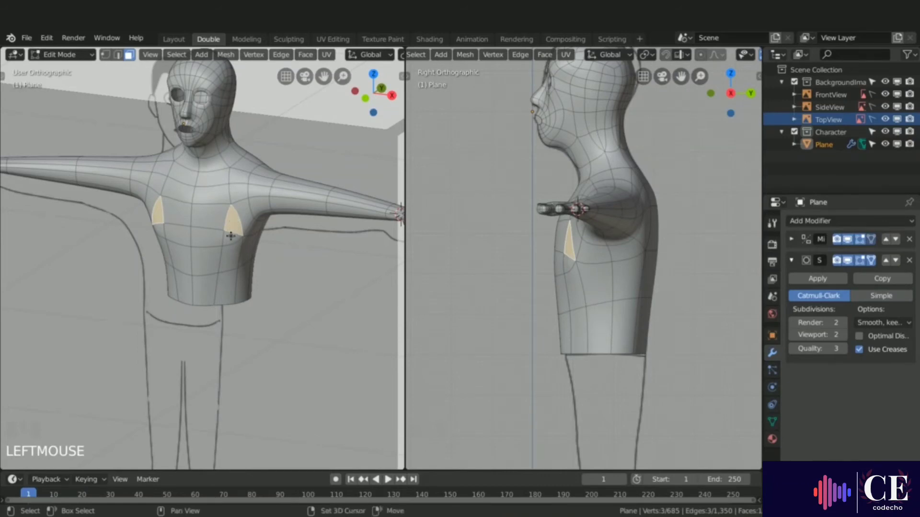
pyautogui.keyDown('shift'); pyautogui.click(229, 230); pyautogui.keyUp('shift')
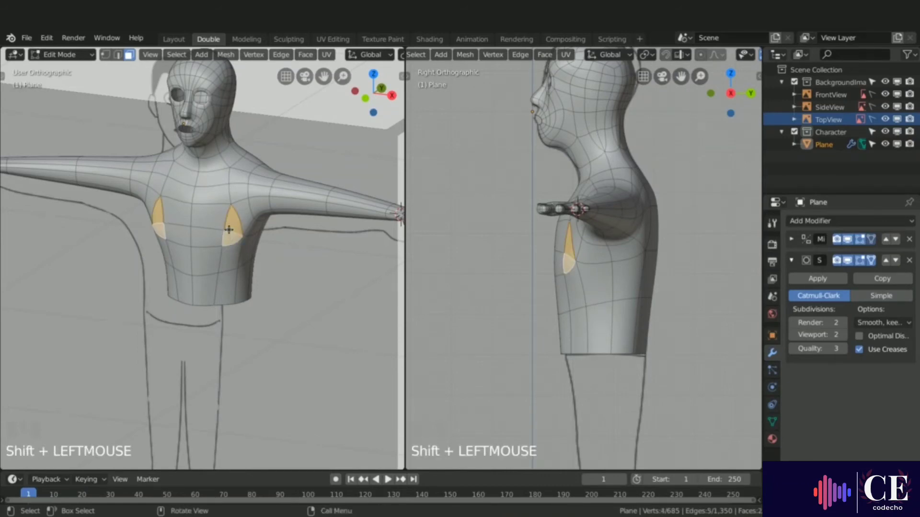
pyautogui.press('f')
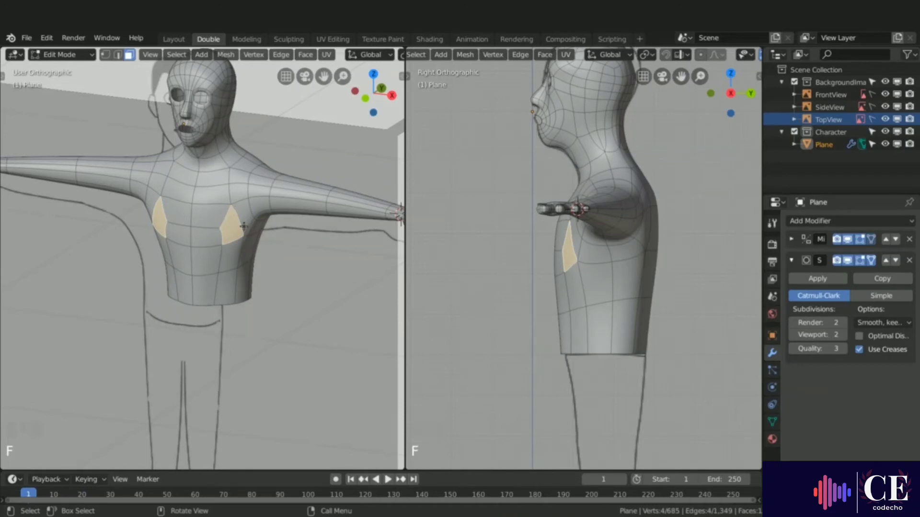
# Subdivide the torso's back bottom edge beside the centre line and connect the new vertex up to the shoulder-blade vertex.
pyautogui.moveTo(287, 238); pyautogui.dragTo(108, 236, button='middle')
pyautogui.press('1')
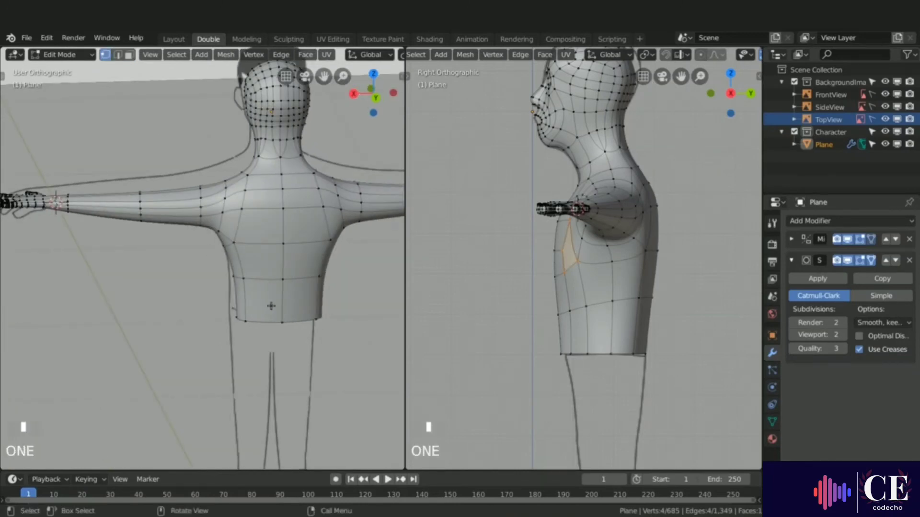
pyautogui.click(281, 321)
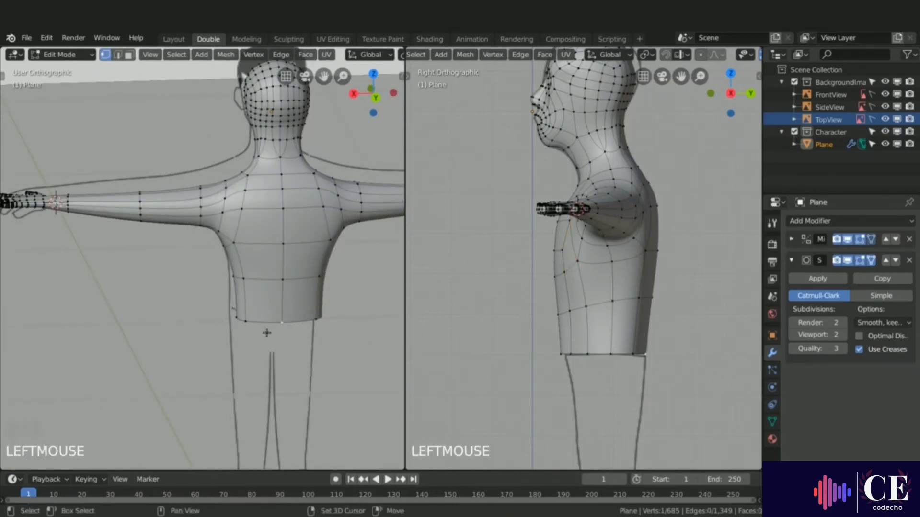
pyautogui.keyDown('shift'); pyautogui.click(246, 321); pyautogui.keyUp('shift')
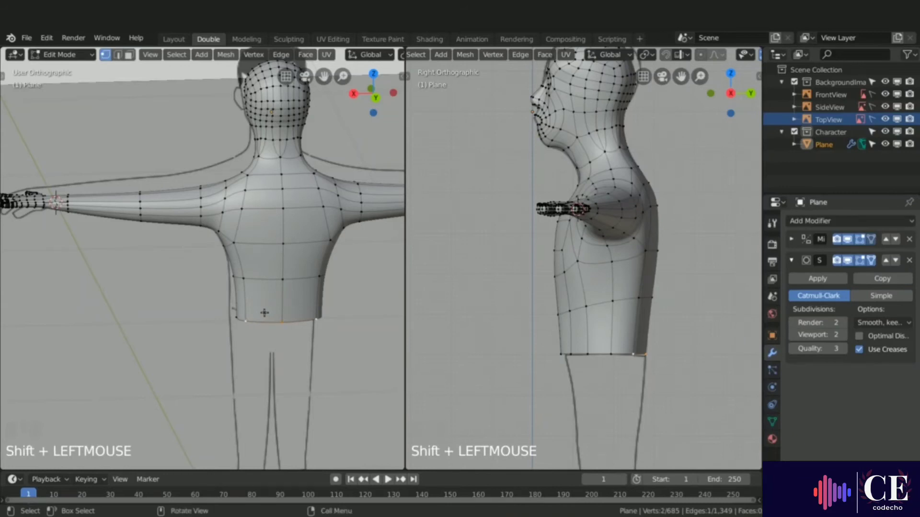
pyautogui.rightClick(264, 313)
pyautogui.click(264, 217)
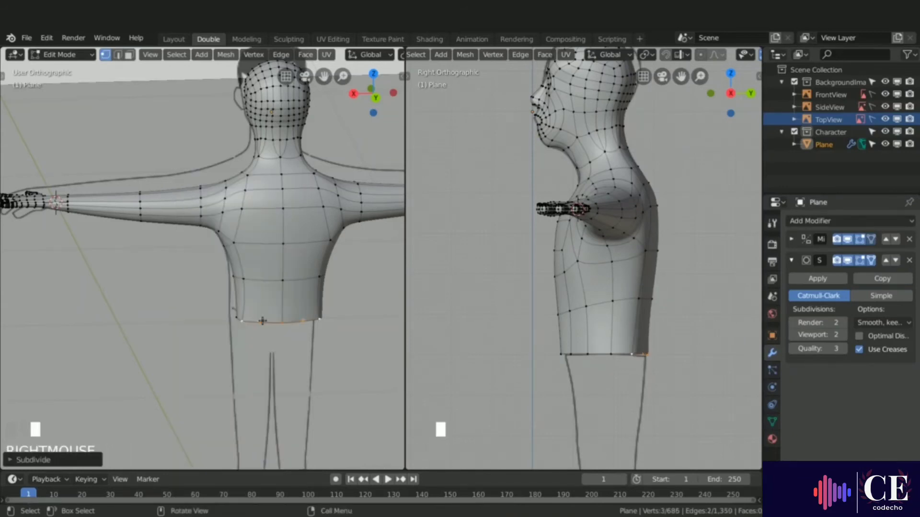
pyautogui.click(264, 320)
pyautogui.keyDown('shift'); pyautogui.click(243, 211); pyautogui.keyUp('shift')
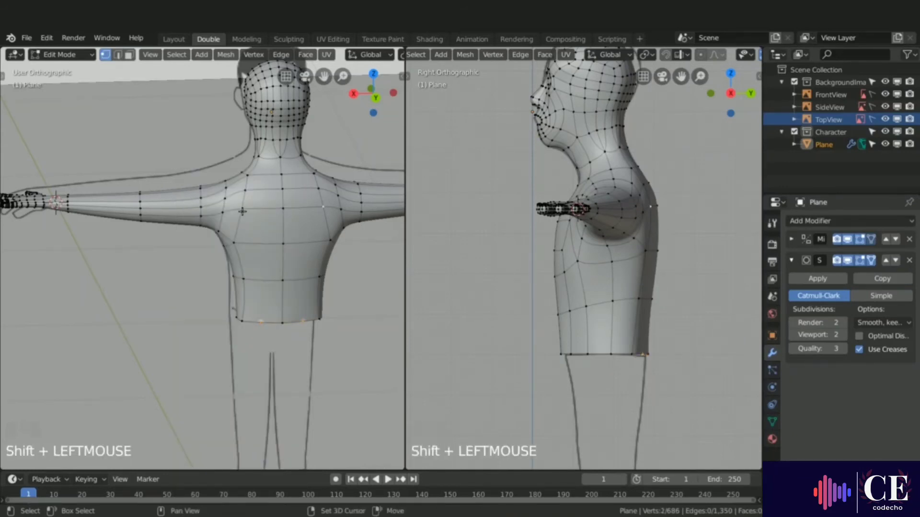
pyautogui.press('j')
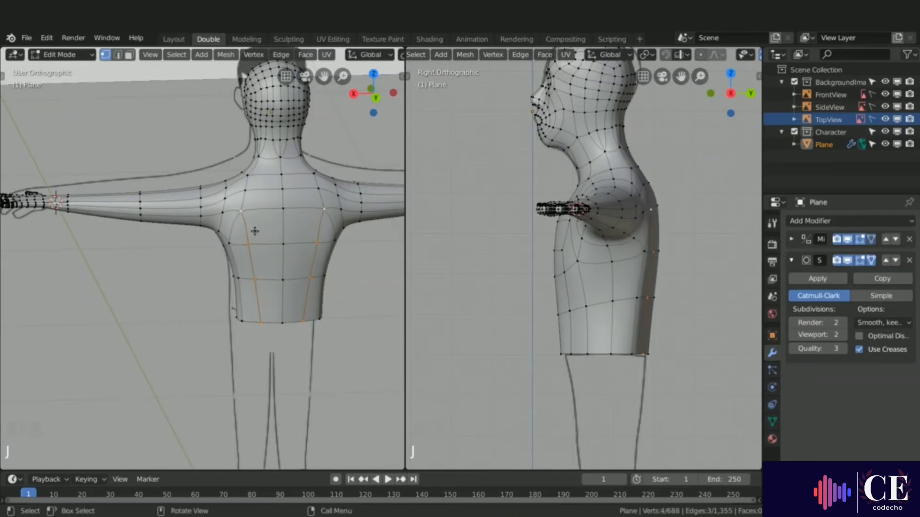
# Subdivide the back centre-line edge below the shoulder blades and connect its new vertex across to the side vertex below the armpit.
pyautogui.click(281, 210)
pyautogui.click(282, 210)
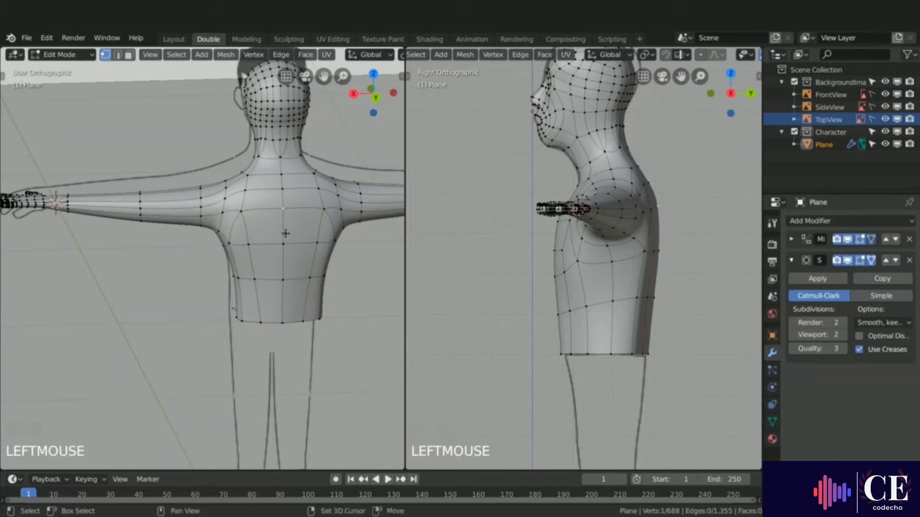
pyautogui.keyDown('shift'); pyautogui.click(283, 242); pyautogui.keyUp('shift')
pyautogui.rightClick(282, 234)
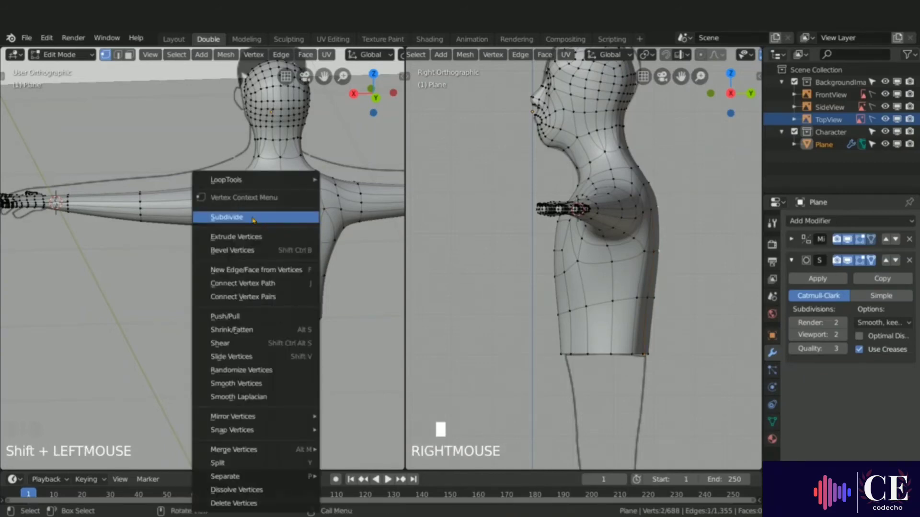
pyautogui.click(253, 217)
pyautogui.click(283, 224)
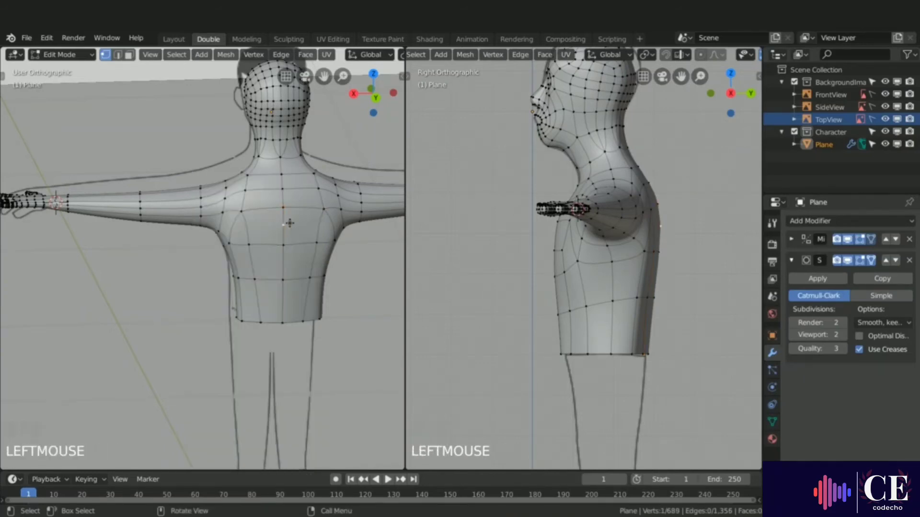
pyautogui.keyDown('shift'); pyautogui.click(230, 243); pyautogui.keyUp('shift')
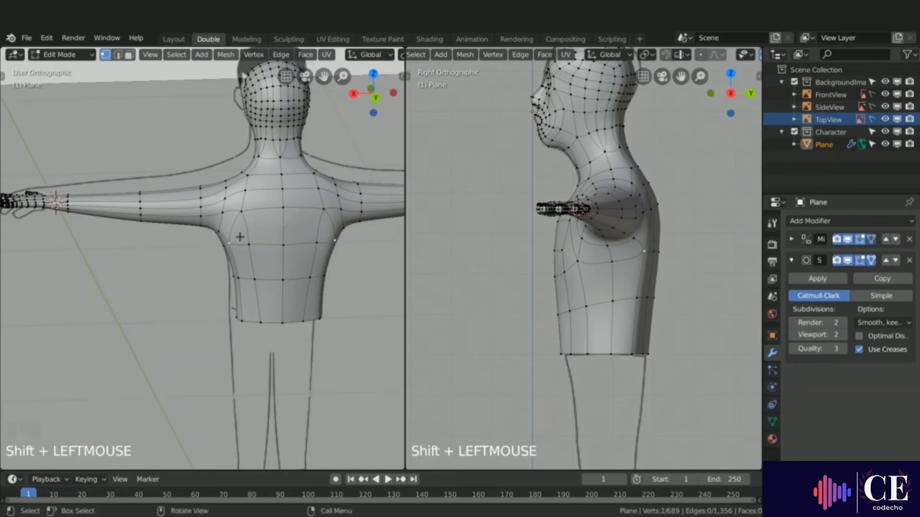
pyautogui.press('j')
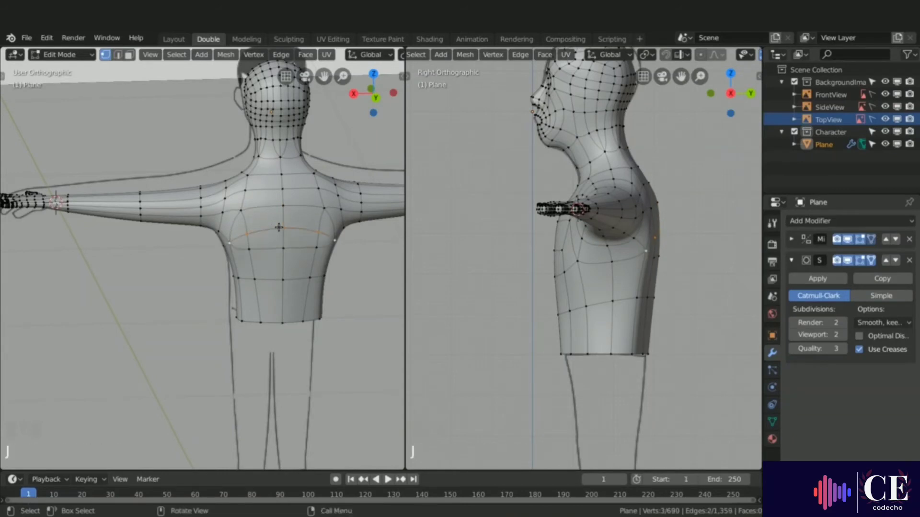
# In face mode, merge the two small adjoining faces beside the shoulder blade into a single face.
pyautogui.press('3')
pyautogui.click(240, 231)
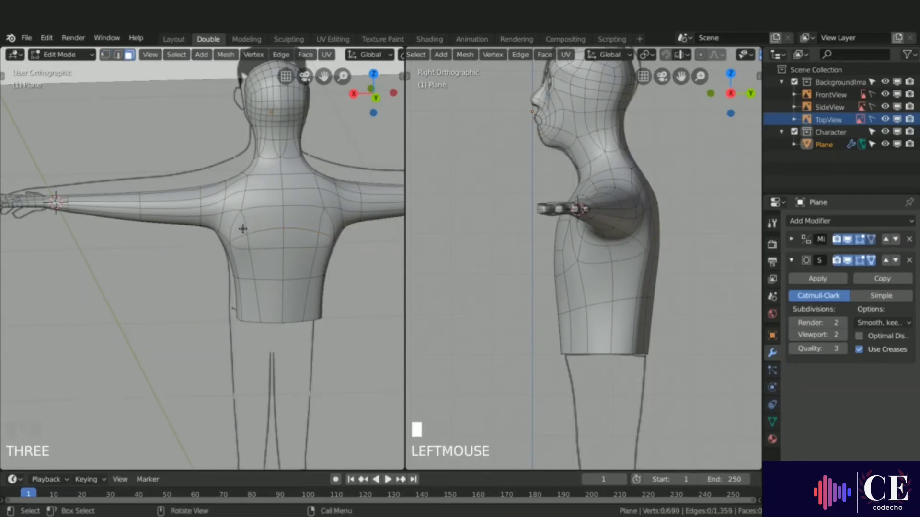
pyautogui.keyDown('shift'); pyautogui.click(242, 238); pyautogui.keyUp('shift')
pyautogui.press('f')
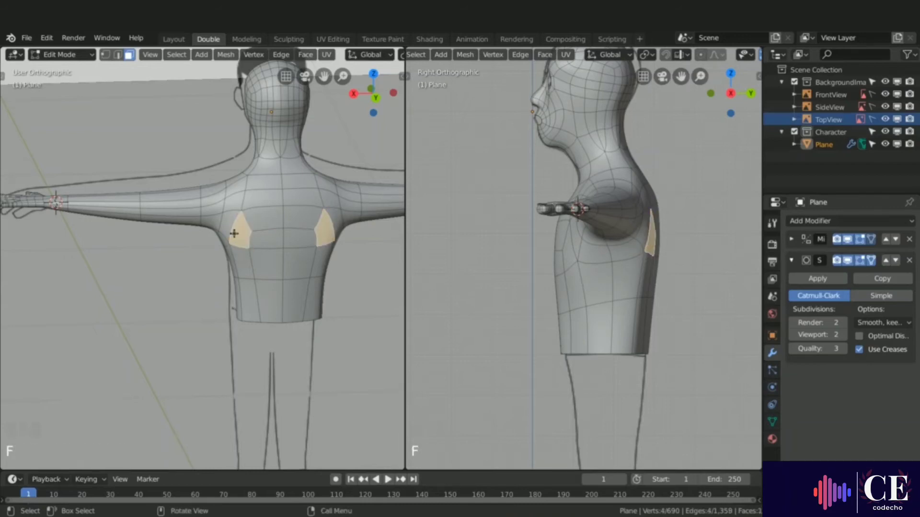
# In vertex mode, slide the lower two vertices of the back's new vertical loop along their horizontal edges toward the centre line.
pyautogui.press('1')
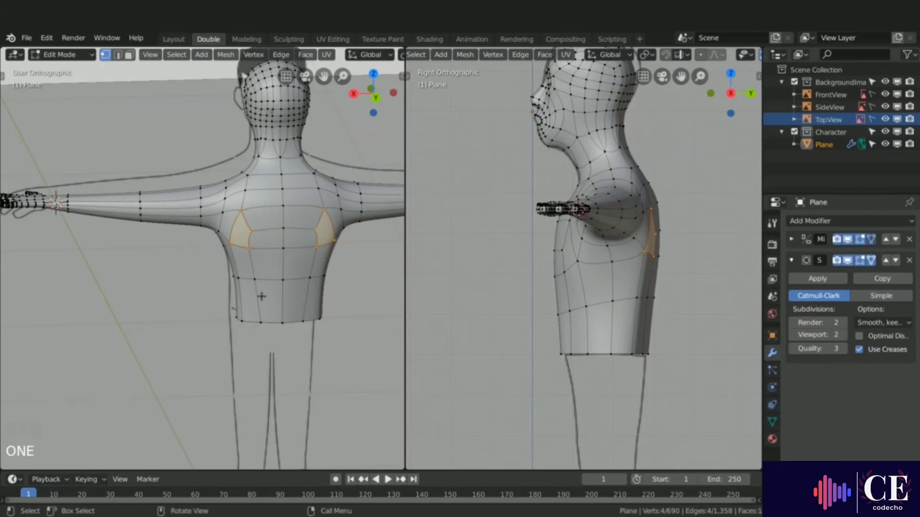
pyautogui.click(263, 326)
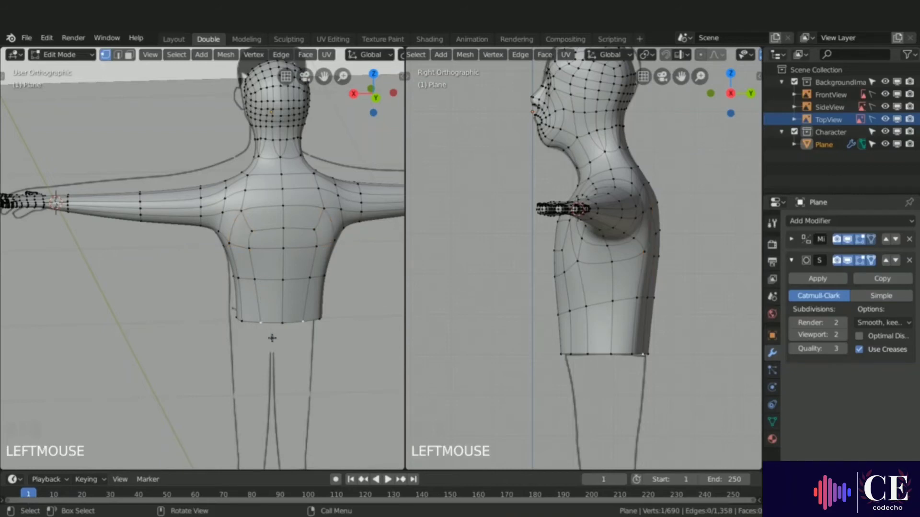
pyautogui.press('g')
pyautogui.press('g')
pyautogui.click(271, 312)
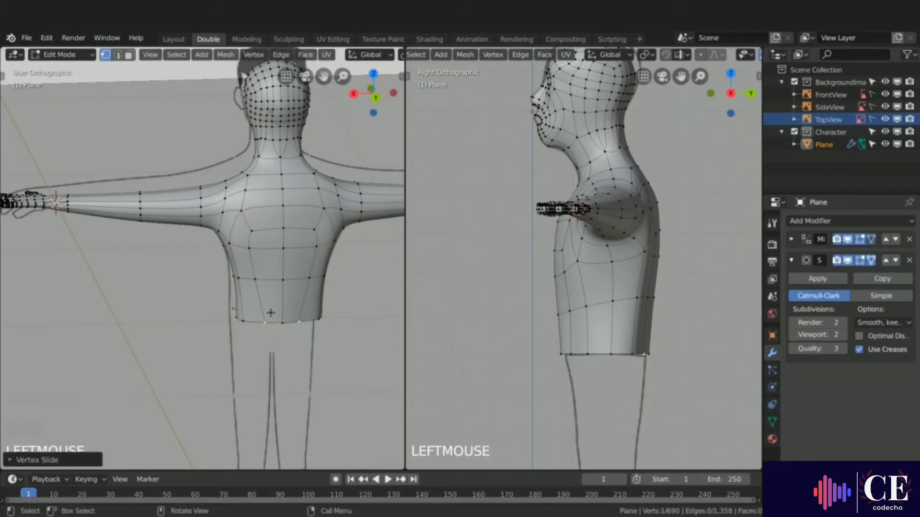
pyautogui.click(256, 282)
pyautogui.press('g')
pyautogui.press('g')
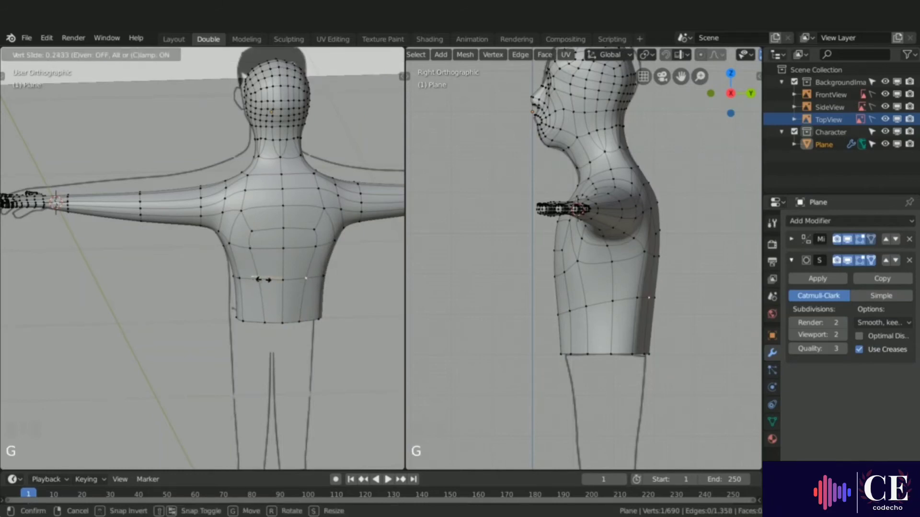
pyautogui.click(263, 279)
# Slide the upper two vertices of the back's new vertical loop, below the shoulder blade, toward the centre line.
pyautogui.click(252, 246)
pyautogui.press('g')
pyautogui.press('g')
pyautogui.click(261, 248)
pyautogui.click(254, 230)
pyautogui.press('g')
pyautogui.press('g')
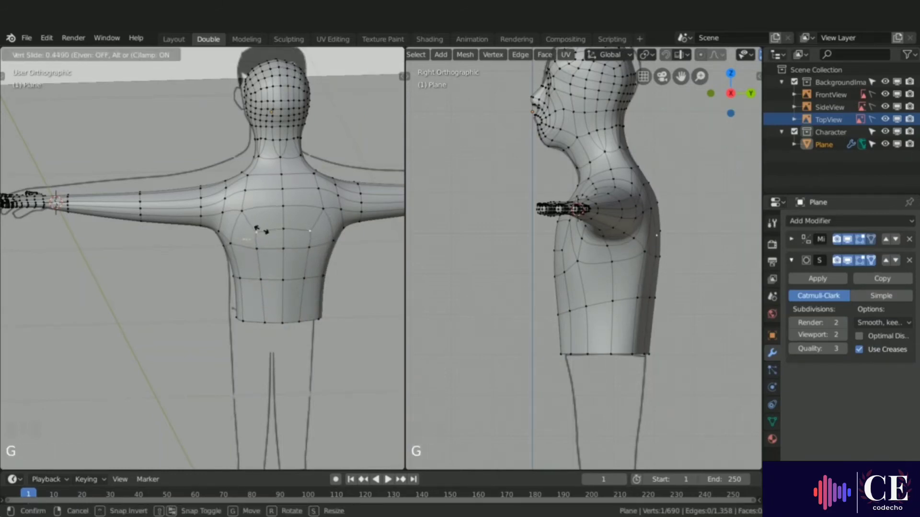
pyautogui.click(261, 230)
# On the torso's front, slide the bottom-edge and waist vertices beside the centre line inward along their horizontal edges.
pyautogui.moveTo(211, 259); pyautogui.dragTo(339, 263, button='middle')
pyautogui.moveTo(230, 308); pyautogui.dragTo(248, 316, button='middle')
pyautogui.click(224, 334)
pyautogui.press('g')
pyautogui.press('g')
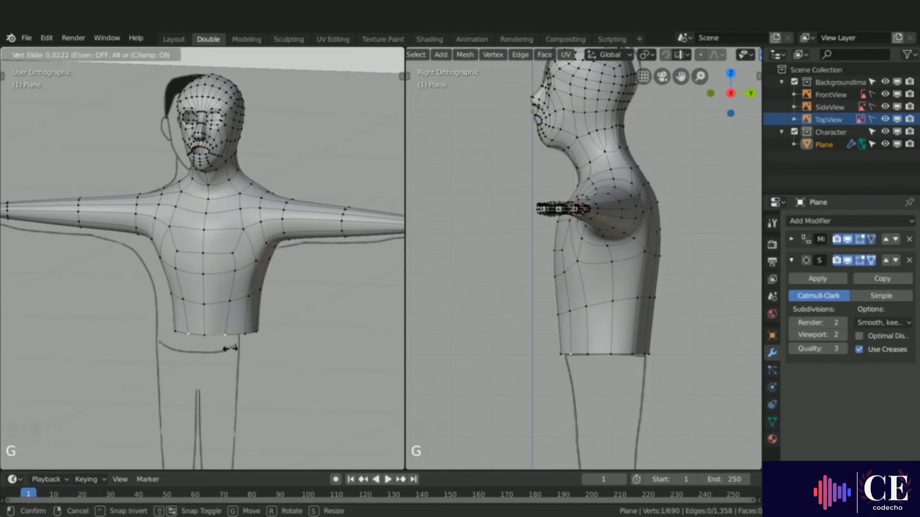
pyautogui.click(224, 321)
pyautogui.click(230, 301)
pyautogui.press('g')
pyautogui.press('g')
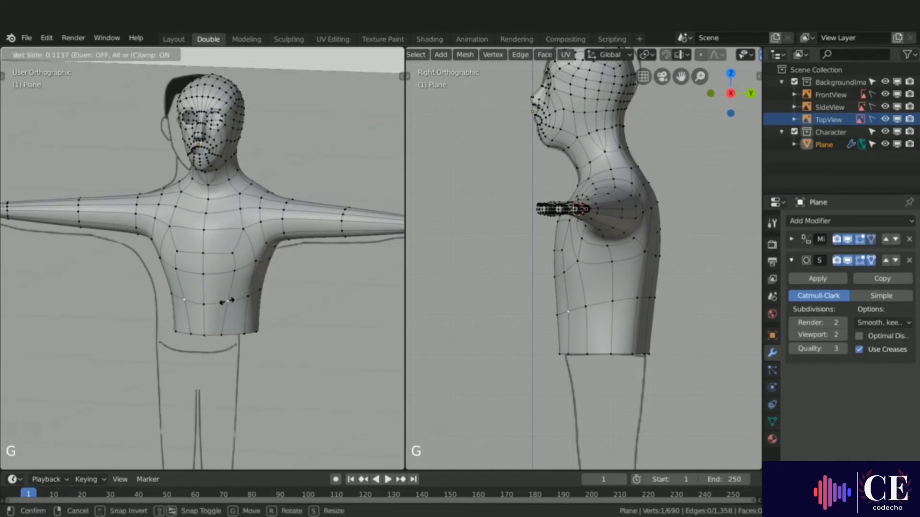
pyautogui.click(226, 301)
# Slide the two front vertices below the chest beside the centre line inward along their horizontal edges.
pyautogui.click(233, 272)
pyautogui.press('g')
pyautogui.press('g')
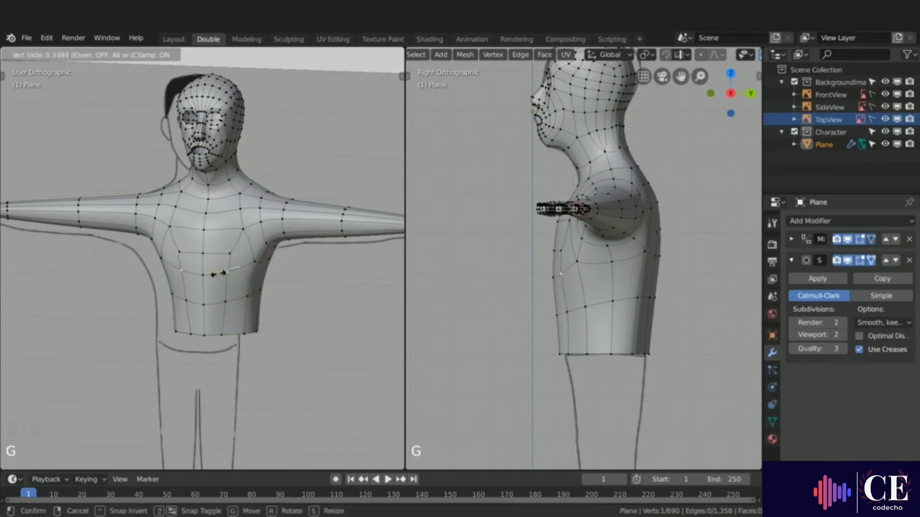
pyautogui.click(221, 268)
pyautogui.press('g')
pyautogui.press('g')
pyautogui.click(218, 256)
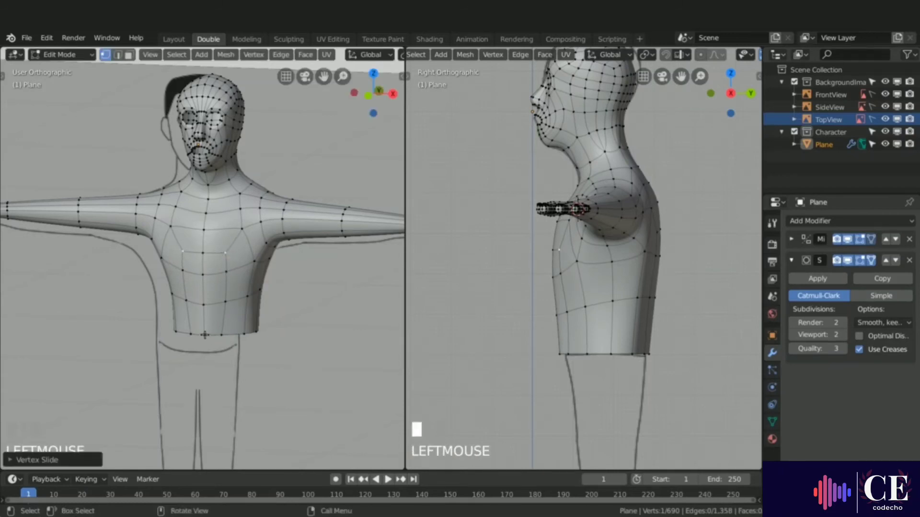
# Move the centre vertex of the torso's front bottom edge back about 0.013 m along Y.
pyautogui.moveTo(212, 339)
pyautogui.mouseDown(button='middle')
pyautogui.moveTo(225, 331)
pyautogui.moveTo(211, 339)
pyautogui.mouseUp(button='middle')
pyautogui.scroll(4, 212, 339)
pyautogui.scroll(2, 211, 340)
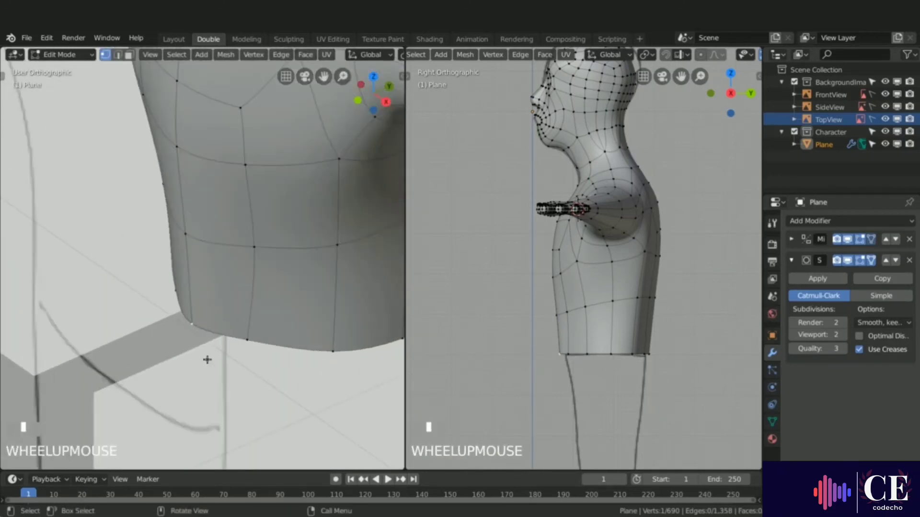
pyautogui.press('g')
pyautogui.press('y')
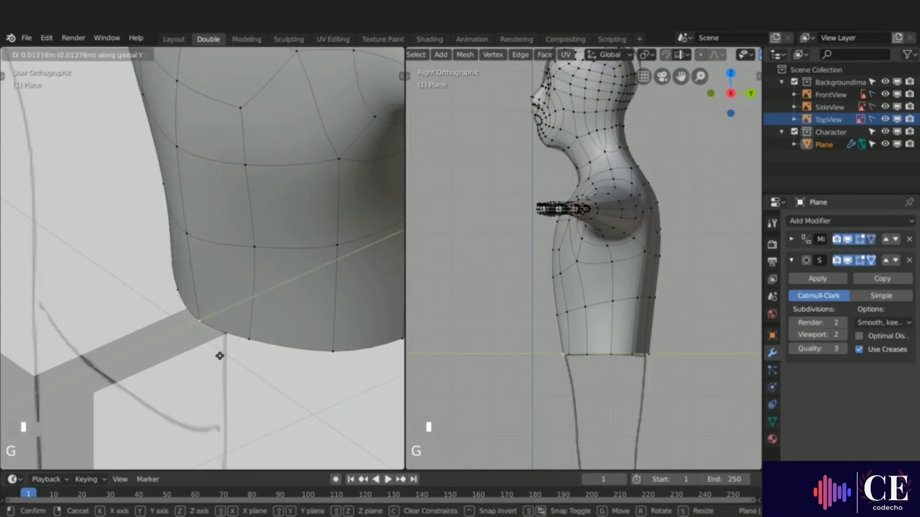
pyautogui.click(221, 355)
# Select the front and back bottom edges beside the centre line and extrude them down about 0.1 m to start the crotch.
pyautogui.keyDown('shift'); pyautogui.click(248, 340); pyautogui.keyUp('shift')
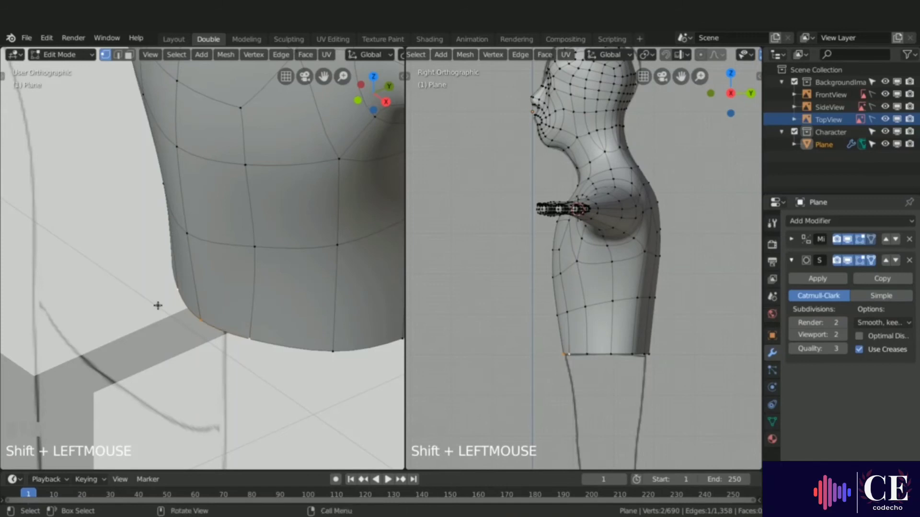
pyautogui.scroll(-3, 158, 306)
pyautogui.moveTo(232, 317); pyautogui.dragTo(136, 314, button='middle')
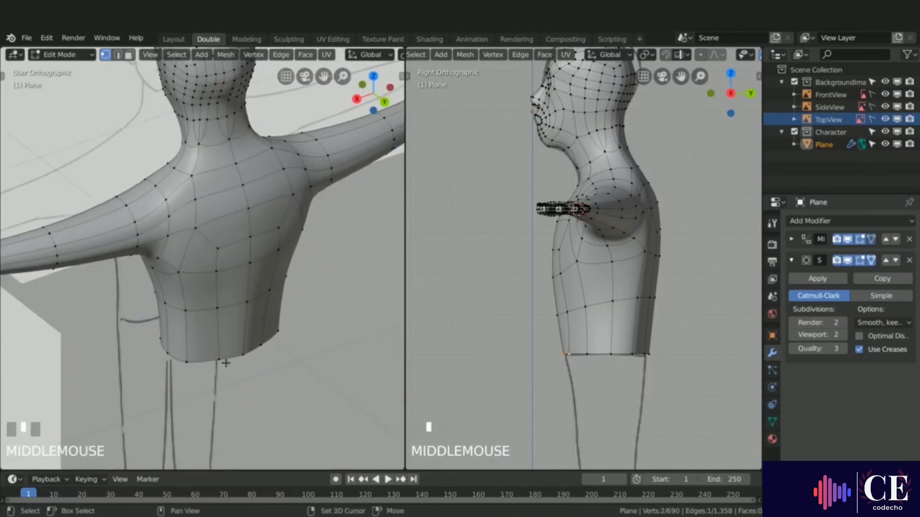
pyautogui.keyDown('shift'); pyautogui.click(221, 362); pyautogui.keyUp('shift')
pyautogui.keyDown('shift'); pyautogui.click(243, 361); pyautogui.keyUp('shift')
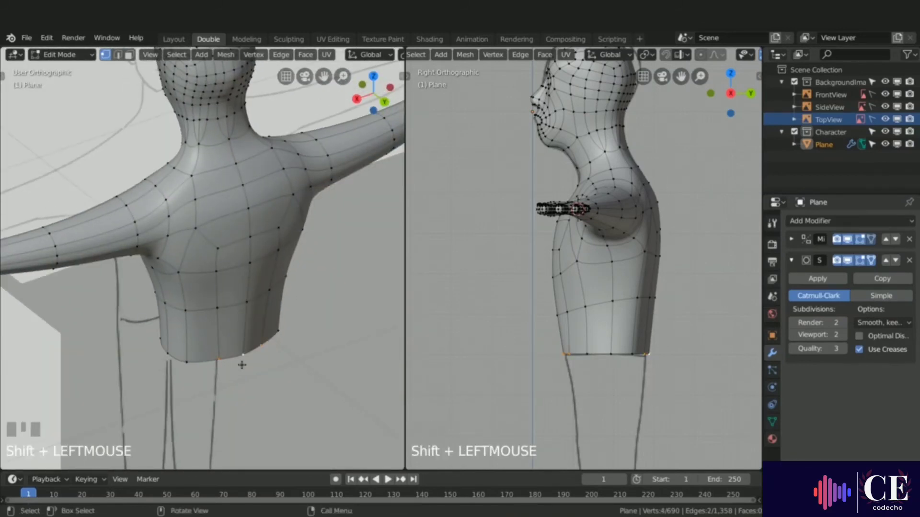
pyautogui.press('KP_1')
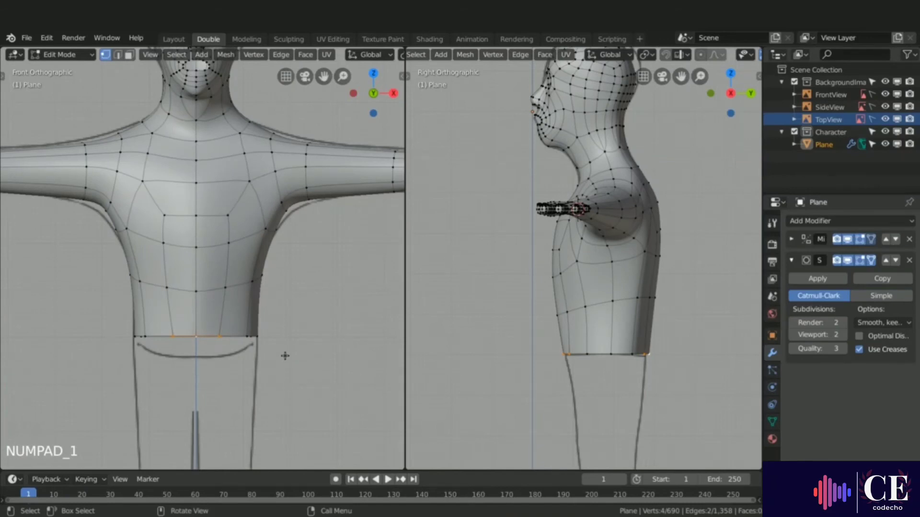
pyautogui.scroll(-3, 586, 299)
pyautogui.scroll(2, 604, 331)
pyautogui.scroll(2, 601, 328)
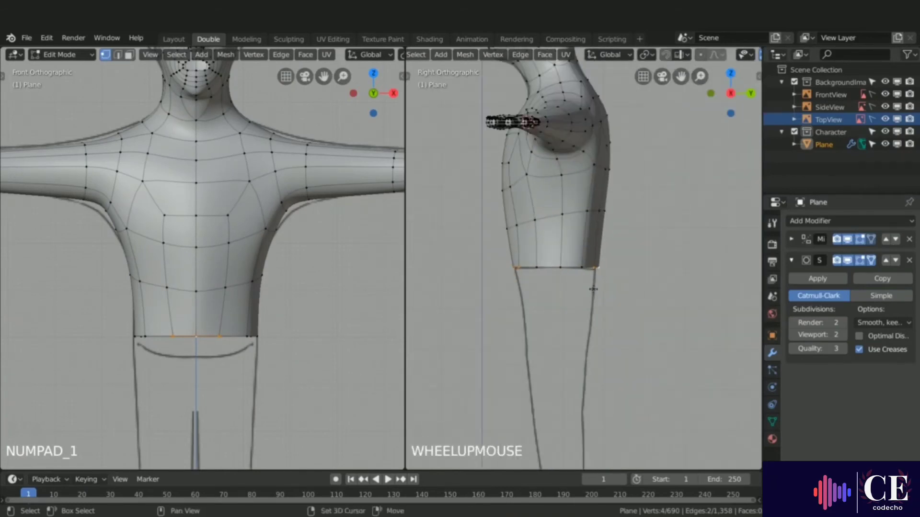
pyautogui.scroll(-2, 615, 306)
pyautogui.keyDown('shift'); pyautogui.moveTo(615, 318); pyautogui.dragTo(589, 263, button='middle'); pyautogui.keyUp('shift')
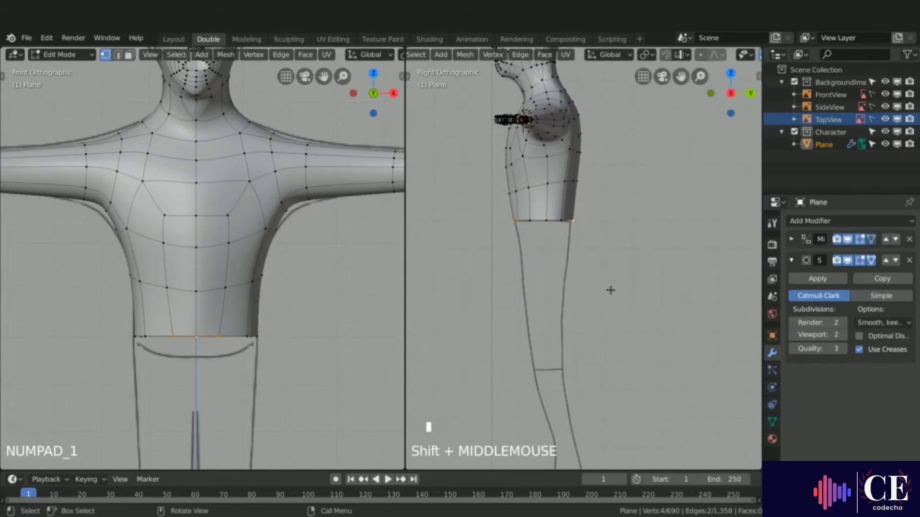
pyautogui.press('e')
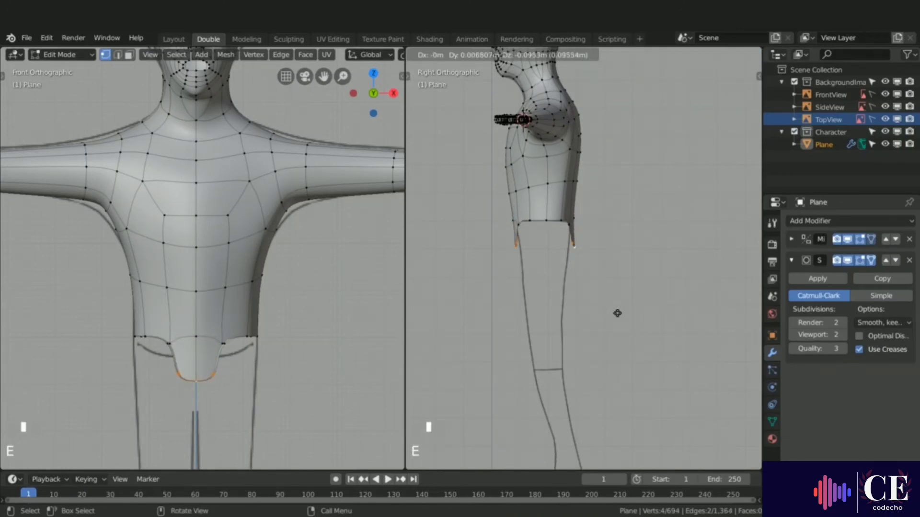
pyautogui.click(617, 317)
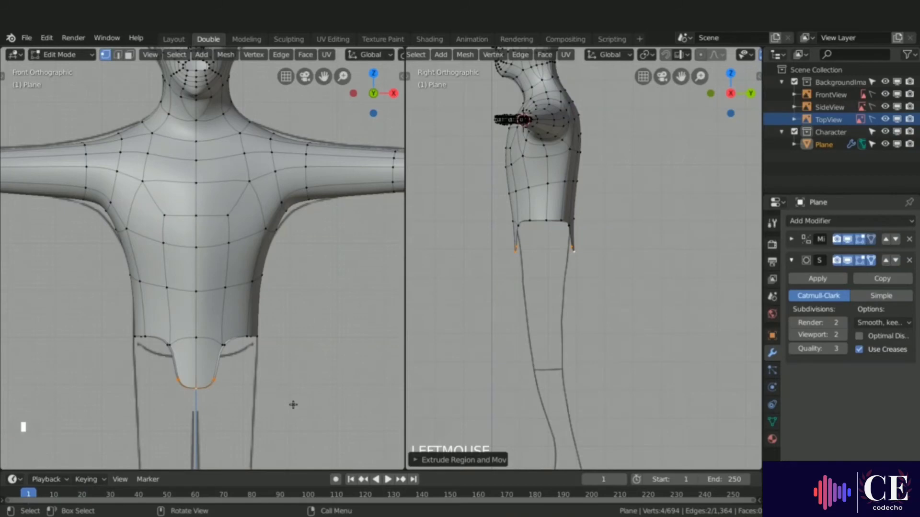
# Move the extruded crotch edges about 0.02 m along X toward the centre line to narrow the strip.
pyautogui.press('g')
pyautogui.press('x')
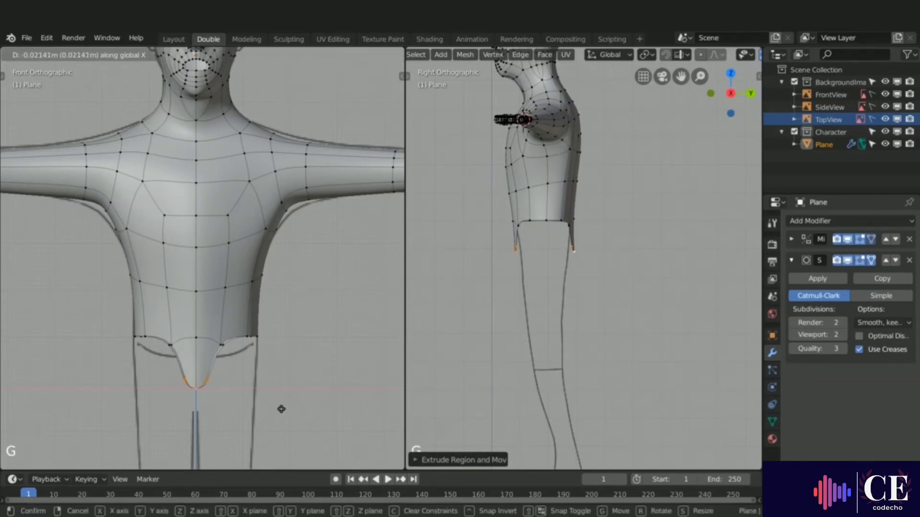
pyautogui.click(279, 410)
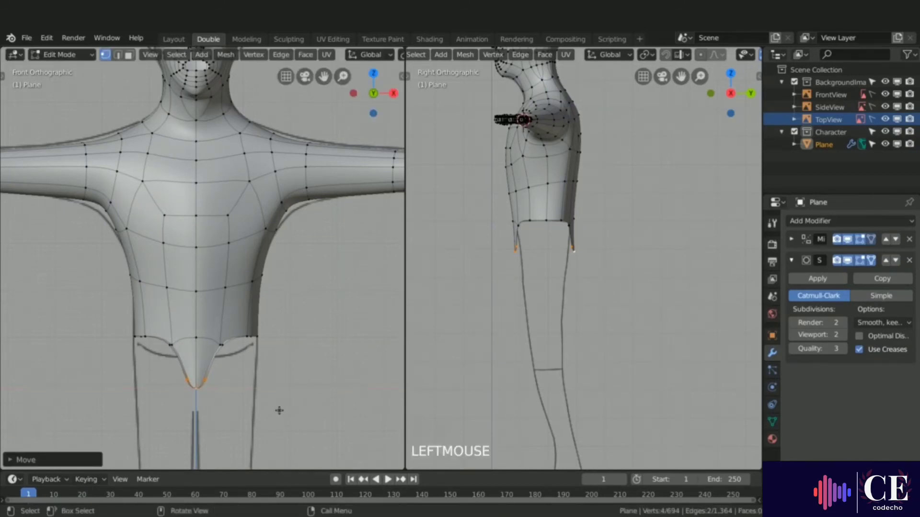
# Select the edge loop around the leg opening and lower it about 0.01 m along Z.
pyautogui.keyDown('alt'); pyautogui.click(235, 336); pyautogui.keyUp('alt')
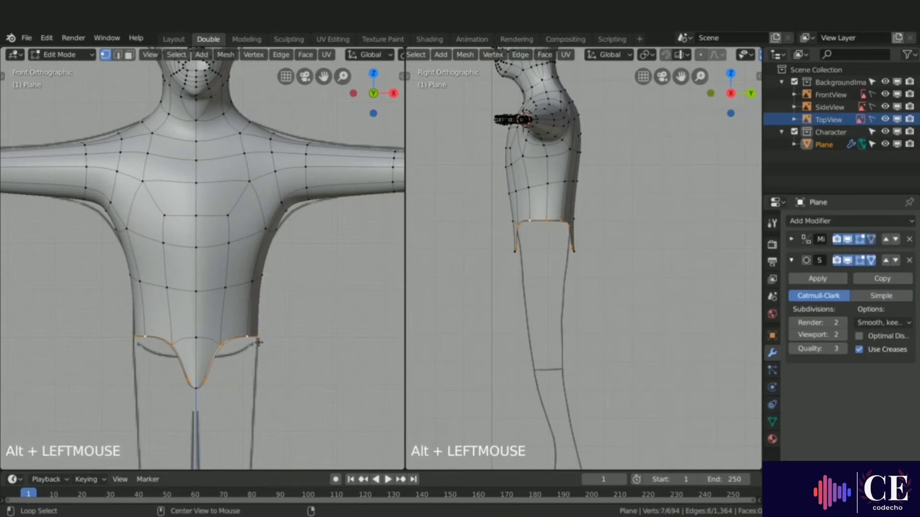
pyautogui.press('g')
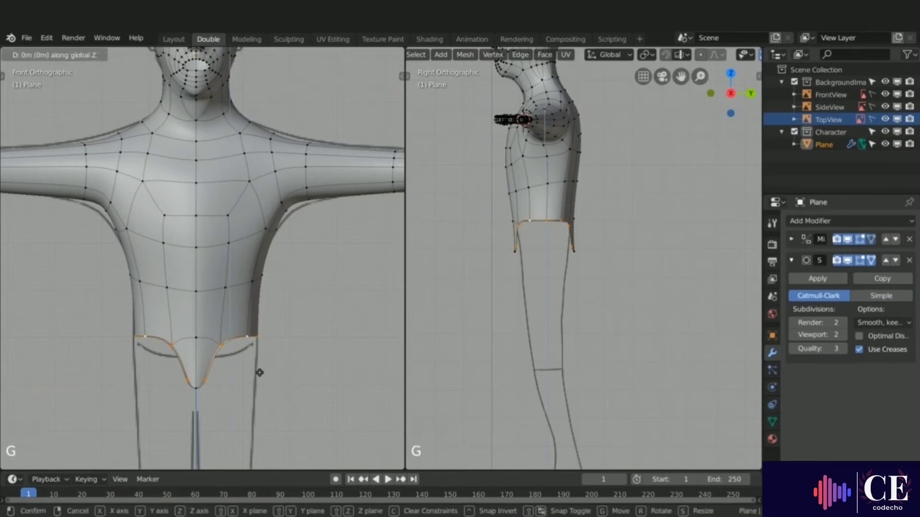
pyautogui.press('z')
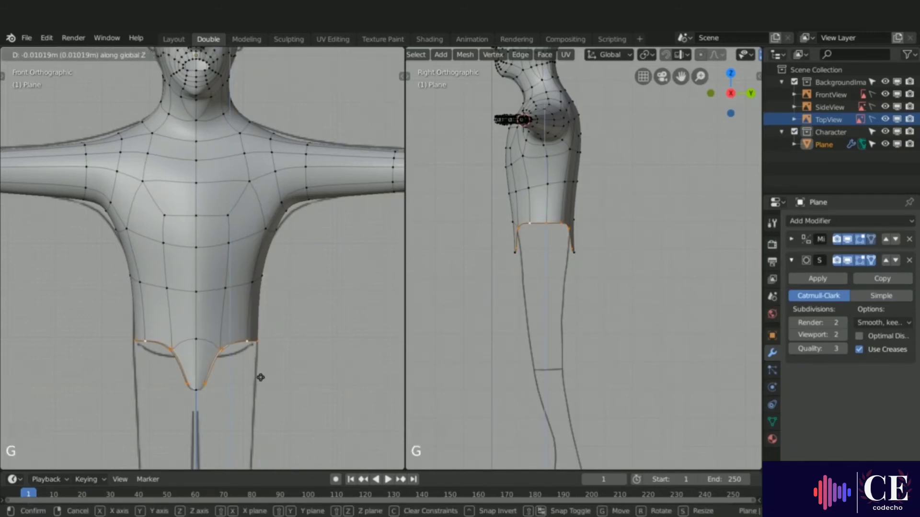
pyautogui.click(259, 377)
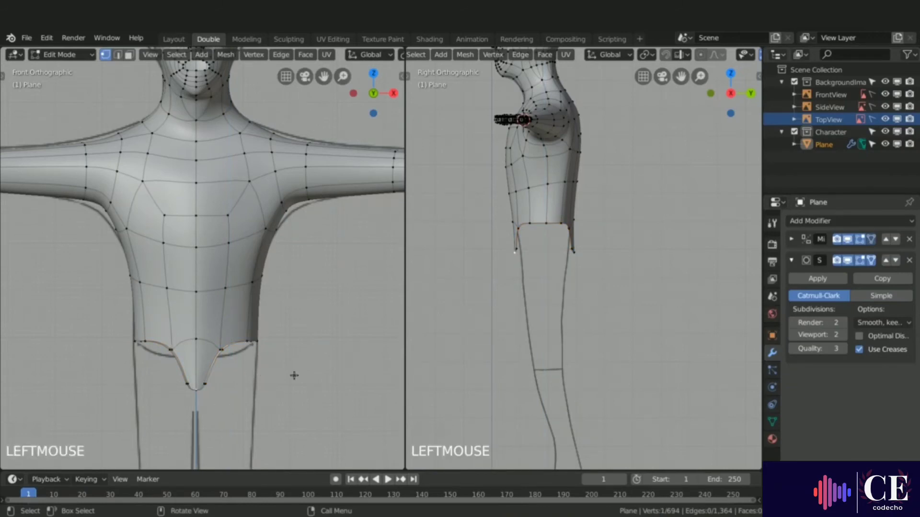
# Select the two bottom vertices of the extruded front crotch strip and move them back about 0.03 m along Y.
pyautogui.keyDown('shift'); pyautogui.click(208, 384); pyautogui.keyUp('shift')
pyautogui.hotkey('ctrl', 'z')
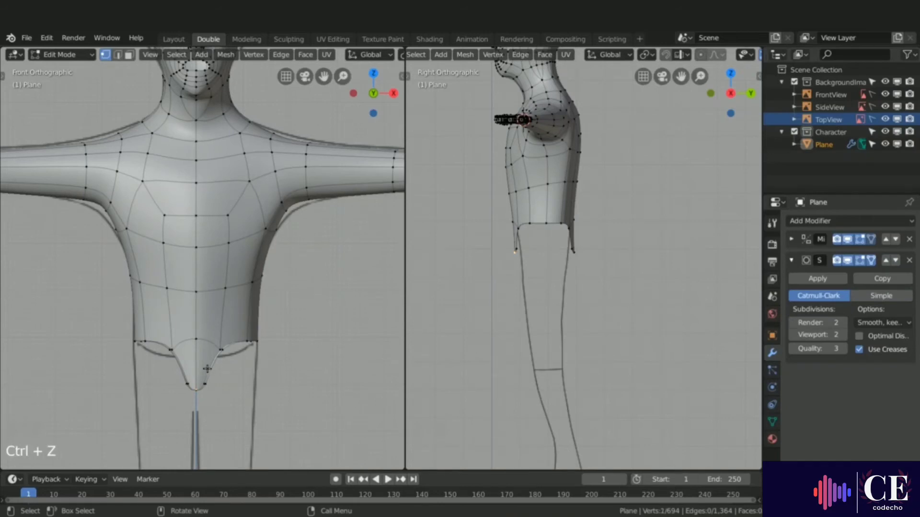
pyautogui.moveTo(232, 379); pyautogui.dragTo(204, 381, button='middle')
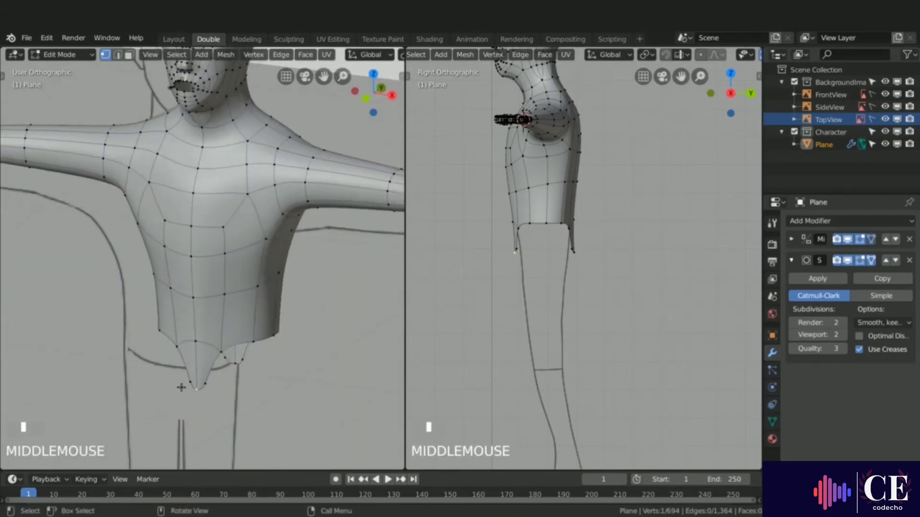
pyautogui.keyDown('shift'); pyautogui.click(205, 383); pyautogui.keyUp('shift')
pyautogui.press('g')
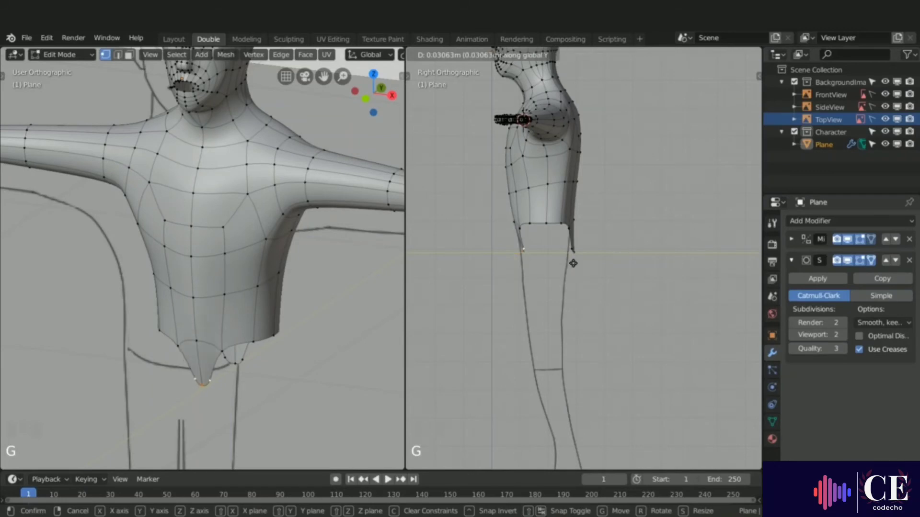
pyautogui.click(571, 264)
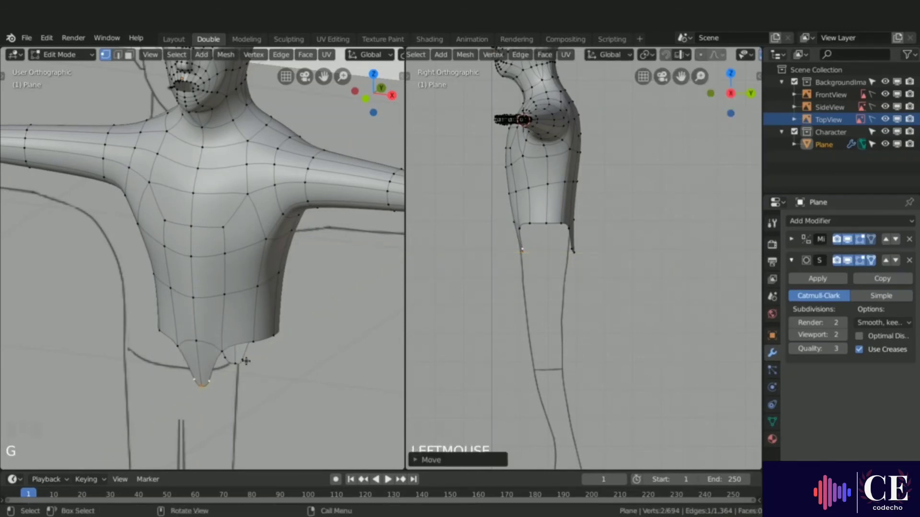
# Select the two bottom vertices of the back crotch strip and move them forward about 0.024 m along Y.
pyautogui.click(242, 375)
pyautogui.keyDown('shift'); pyautogui.click(233, 365); pyautogui.keyUp('shift')
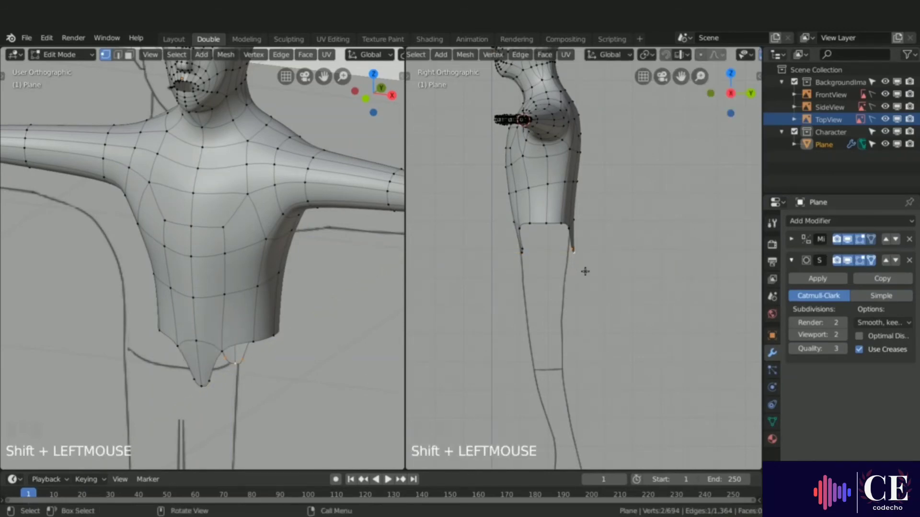
pyautogui.press('g')
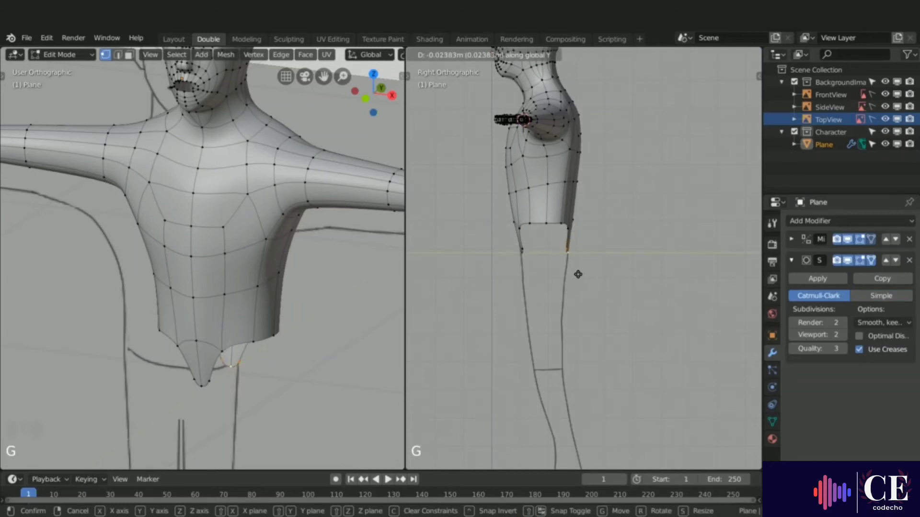
pyautogui.click(578, 274)
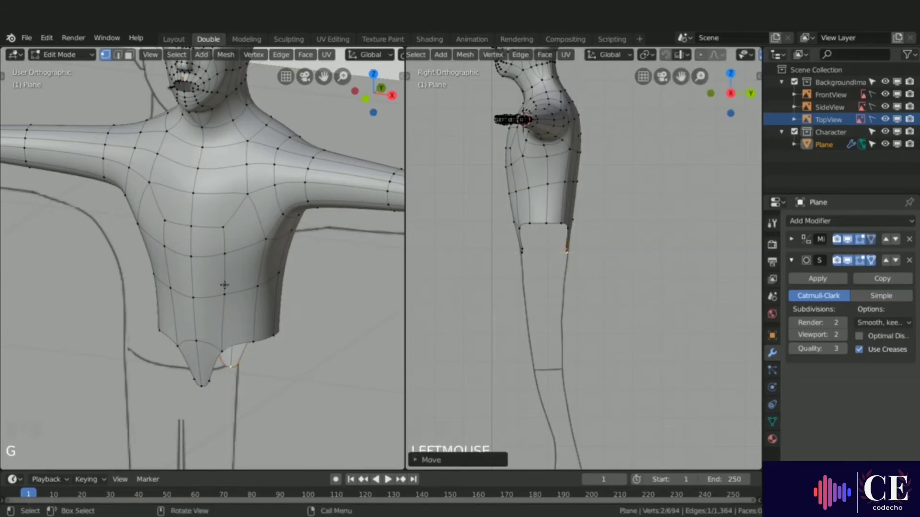
# Lower the front and back crotch edges together about 0.06 m along Z and fill a face between them.
pyautogui.press('KP_1')
pyautogui.press('c')
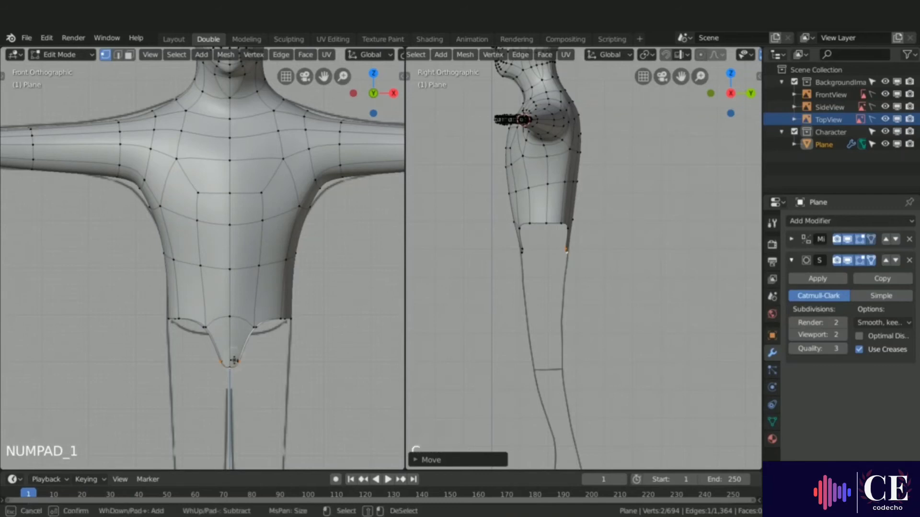
pyautogui.click(230, 363)
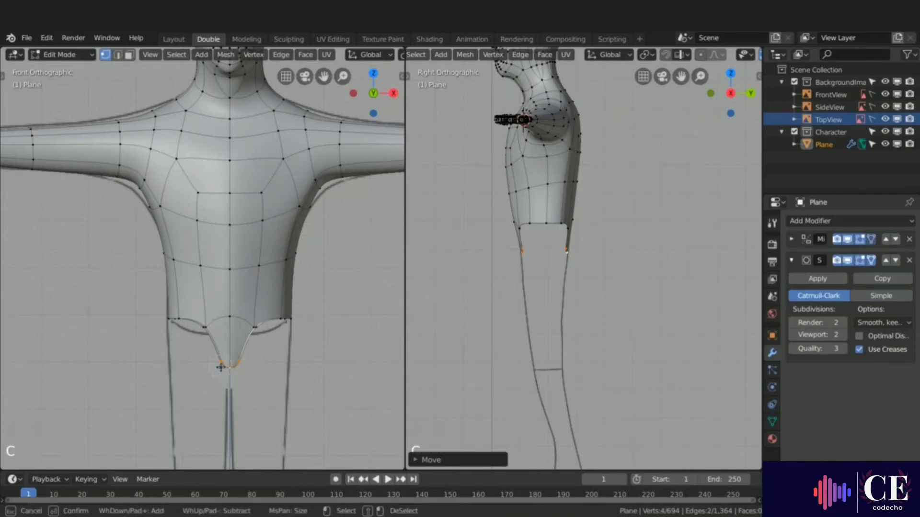
pyautogui.rightClick(220, 367)
pyautogui.press('g')
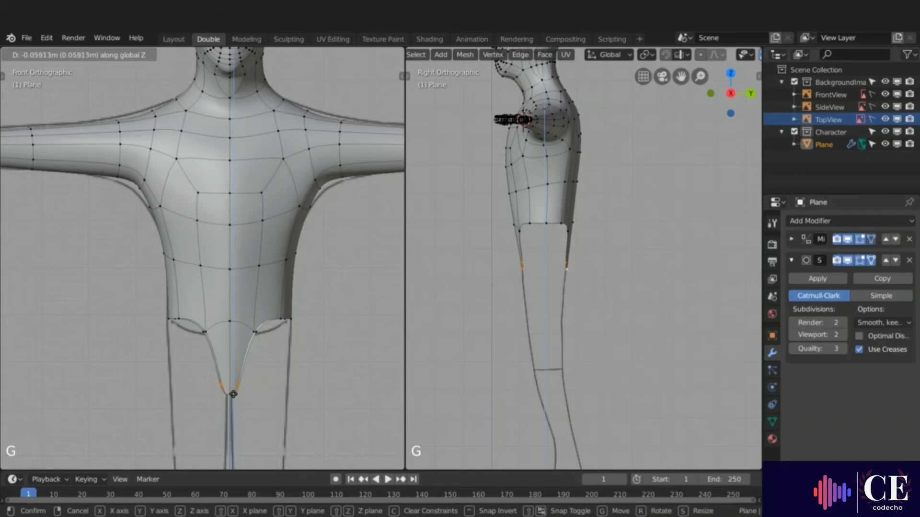
pyautogui.click(234, 394)
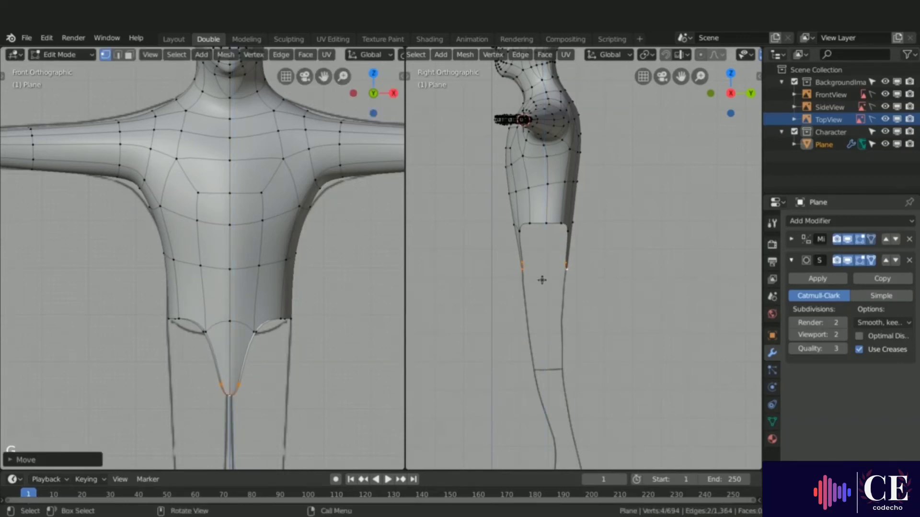
pyautogui.press('f')
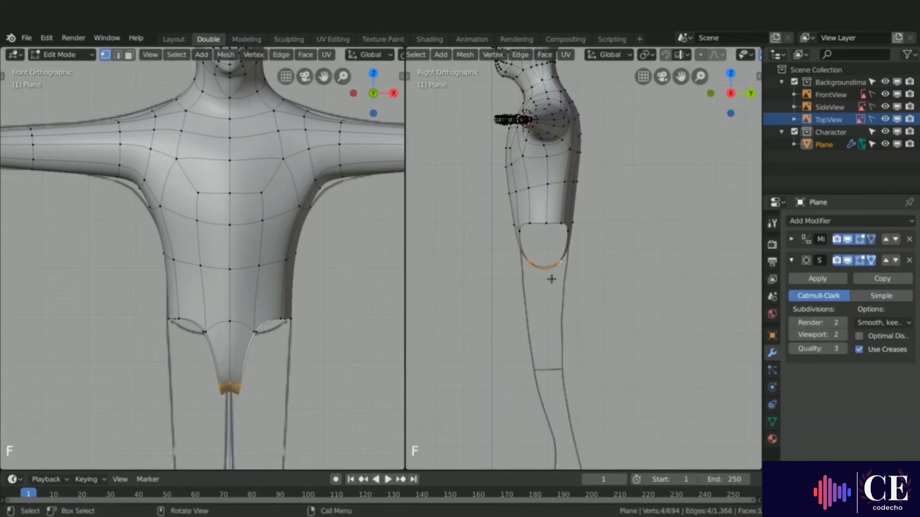
# Select the outer side edge of the new crotch face and raise it about 0.014 m along Z.
pyautogui.click(238, 391)
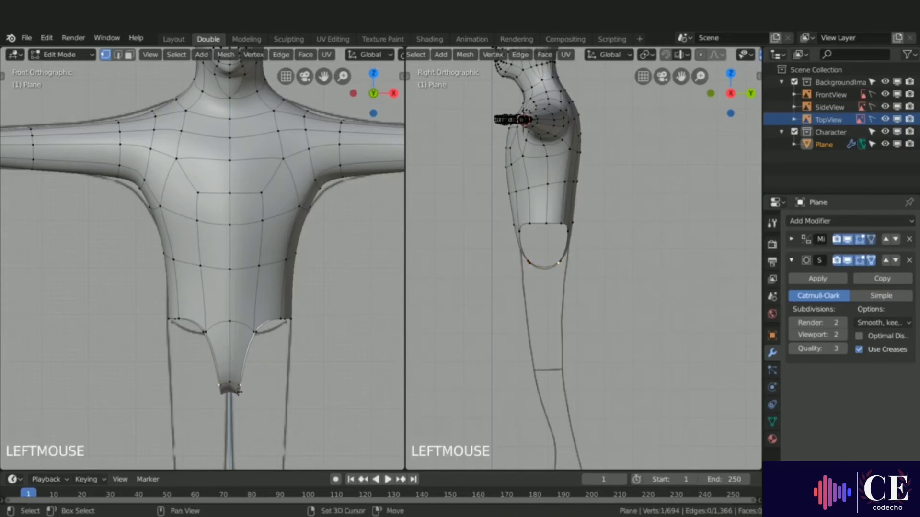
pyautogui.keyDown('shift'); pyautogui.click(220, 385); pyautogui.keyUp('shift')
pyautogui.press('g')
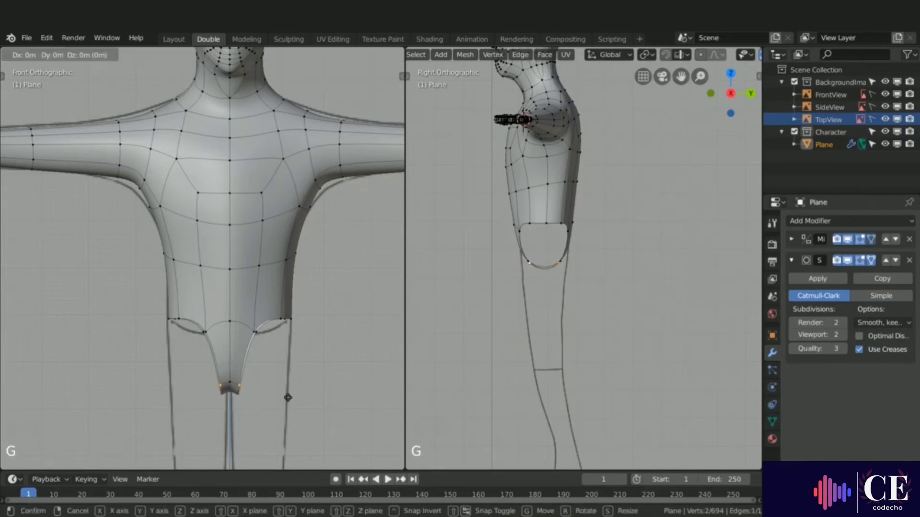
pyautogui.press('z')
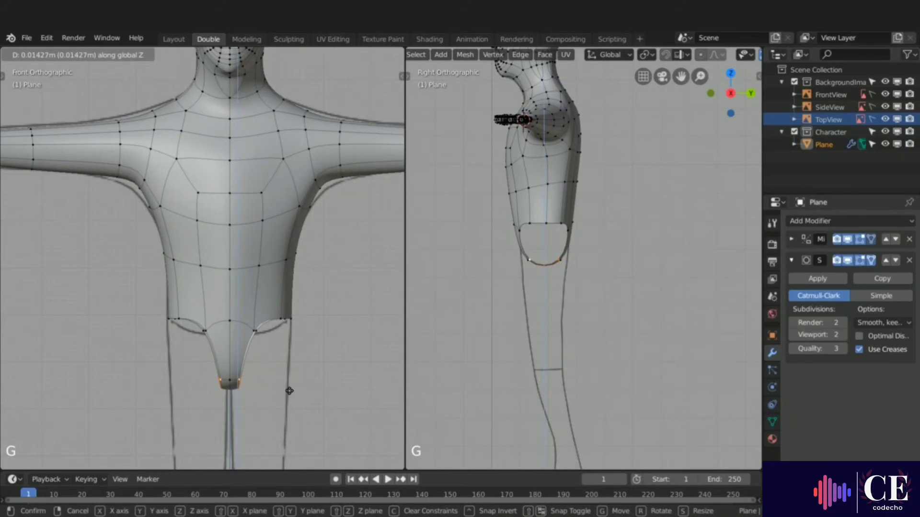
pyautogui.click(289, 391)
# Select all four crotch face vertices, move them about 0.01 m along X toward the centre line and raise them about 0.005 m along Z.
pyautogui.keyDown('shift'); pyautogui.click(230, 381); pyautogui.keyUp('shift')
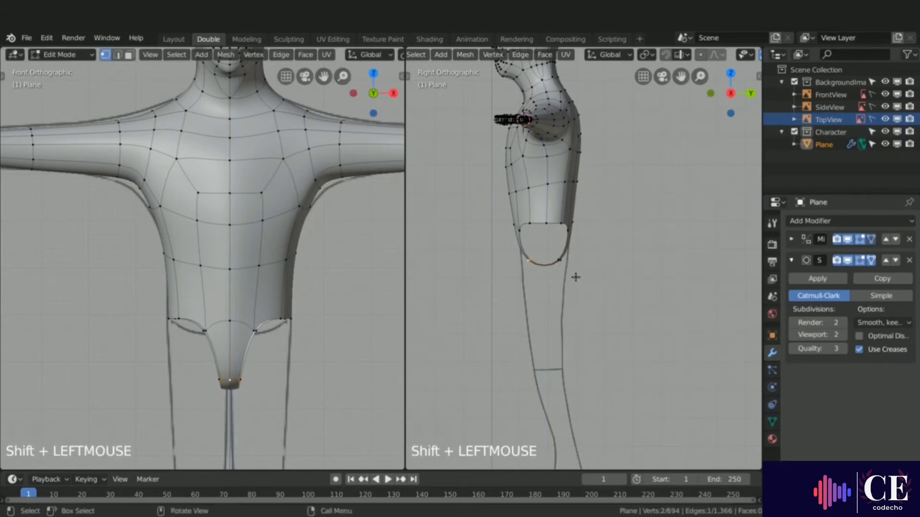
pyautogui.press('c')
pyautogui.click(558, 253)
pyautogui.rightClick(564, 266)
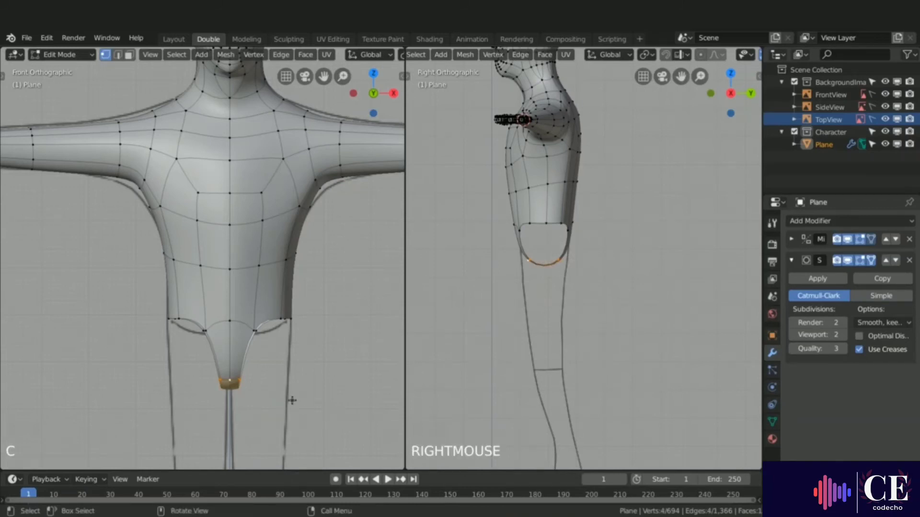
pyautogui.press('g')
pyautogui.press('x')
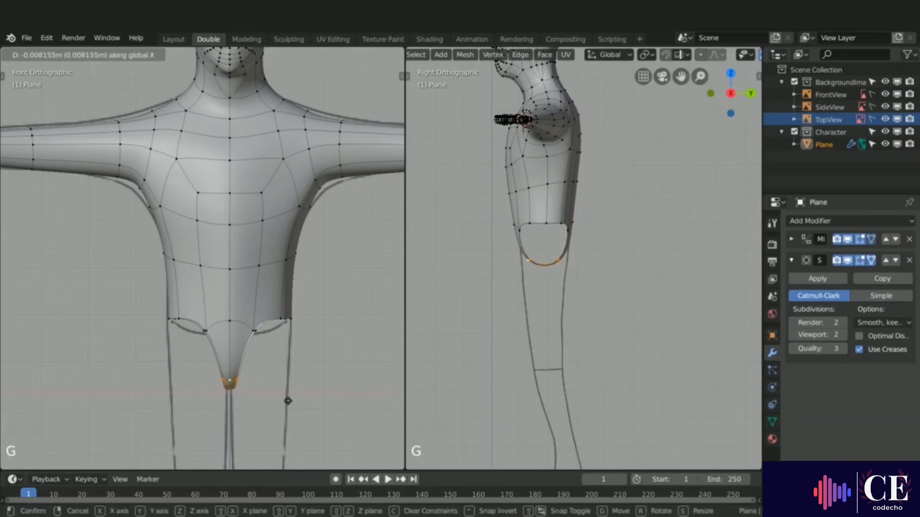
pyautogui.click(287, 401)
pyautogui.press('g')
pyautogui.press('z')
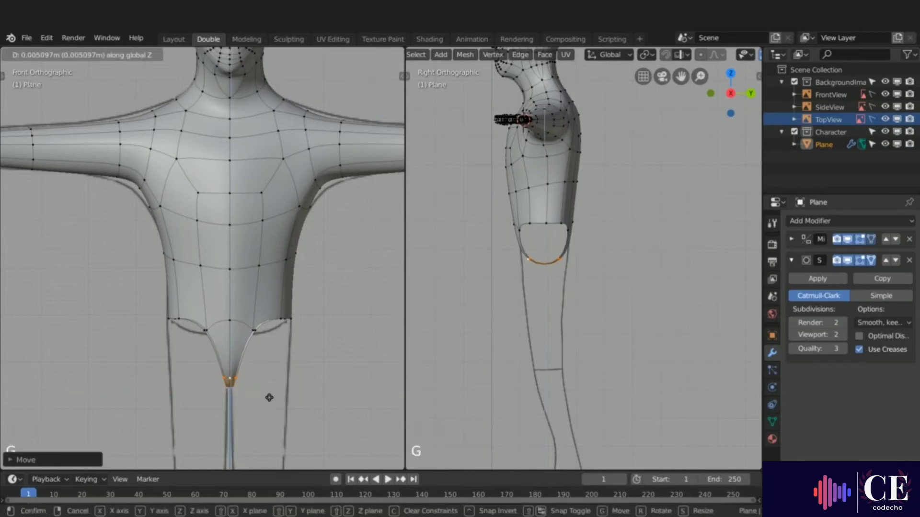
pyautogui.click(269, 398)
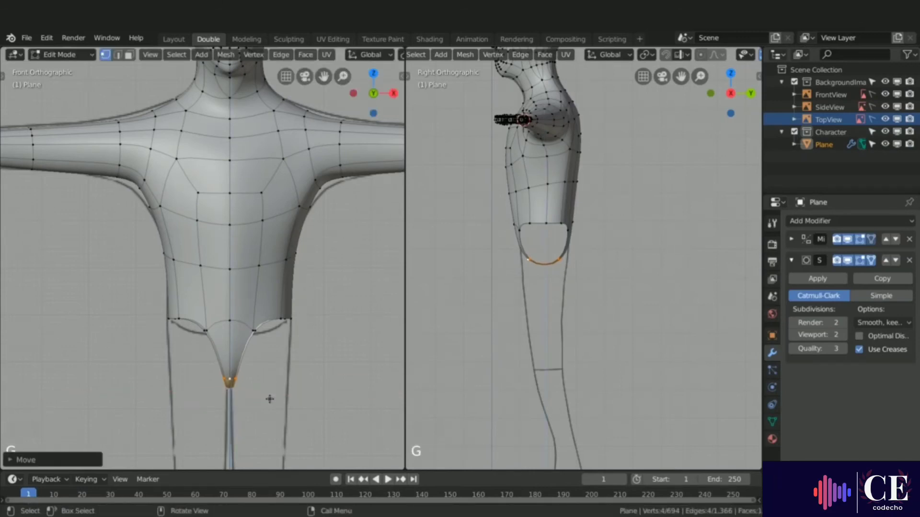
# Extrude the leg opening's edge loop downward and flatten the new loop by scaling it to 0 along Z.
pyautogui.keyDown('alt'); pyautogui.click(245, 340); pyautogui.keyUp('alt')
pyautogui.press('e')
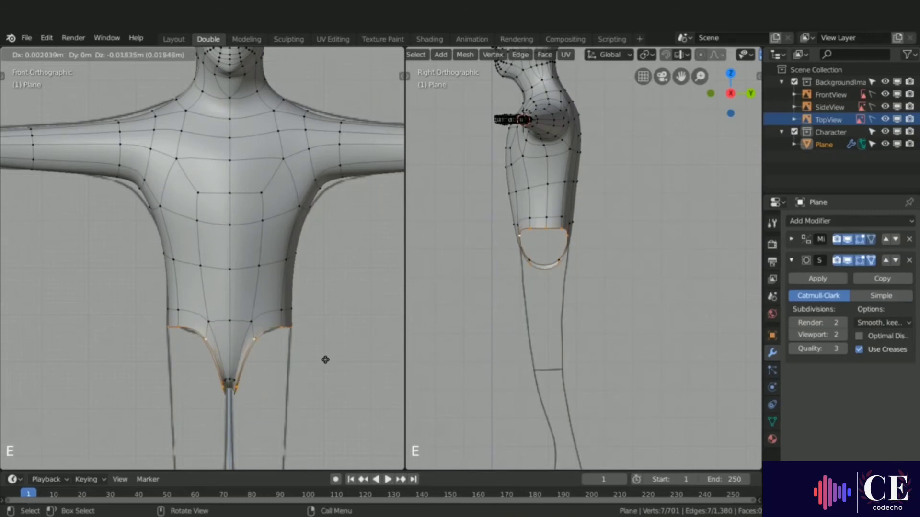
pyautogui.click(324, 384)
pyautogui.rightClick(325, 384)
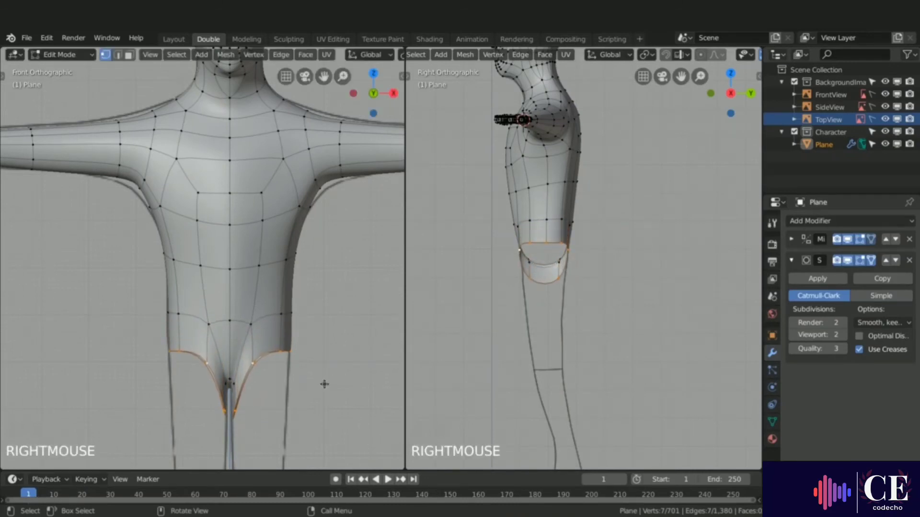
pyautogui.write('s0')
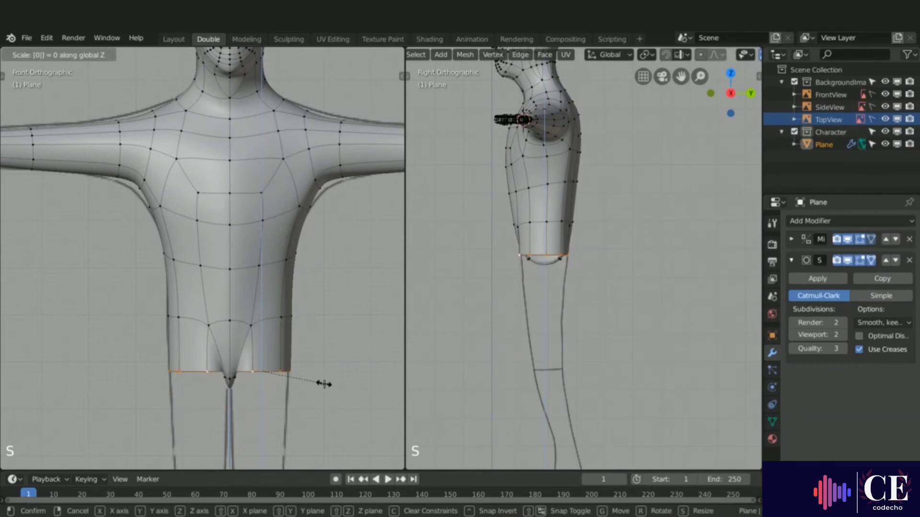
pyautogui.press('Return')
# Lower the flattened upper-thigh loop about 0.053 m along Z and scale it uniformly to about 0.94.
pyautogui.press('g')
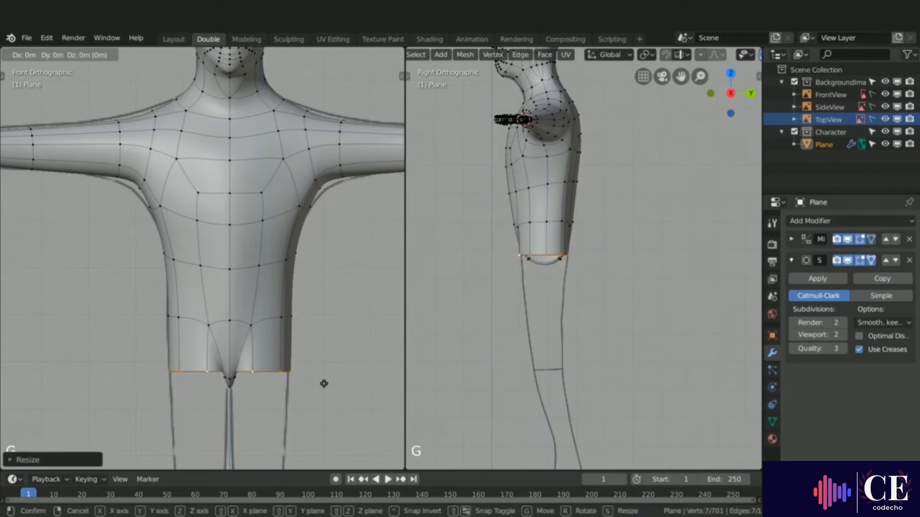
pyautogui.press('z')
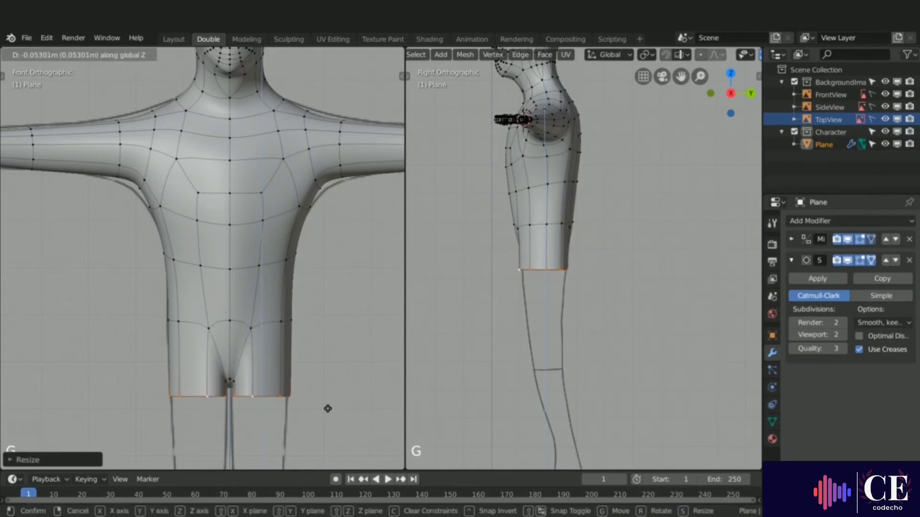
pyautogui.click(327, 408)
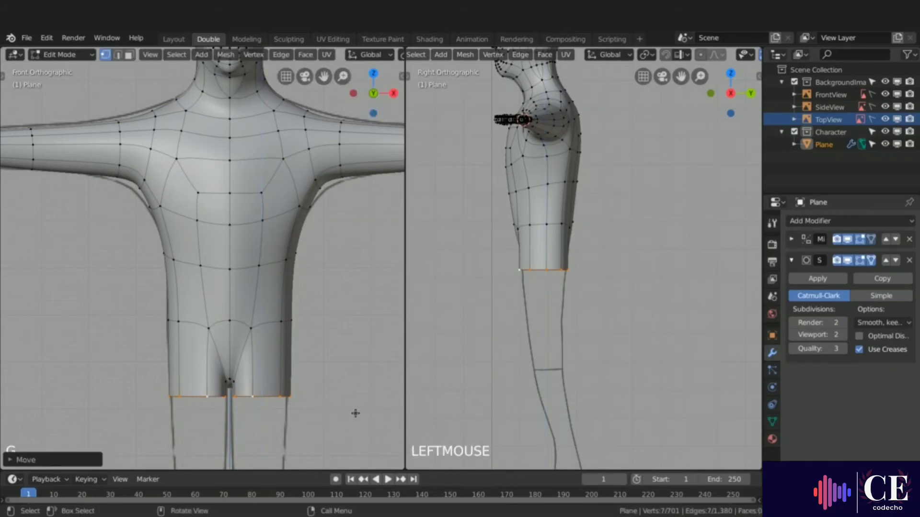
pyautogui.press('s')
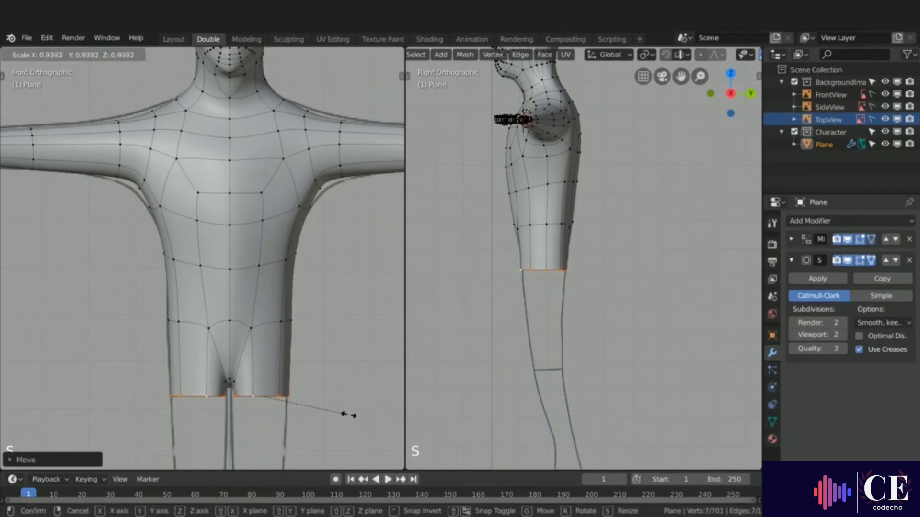
pyautogui.click(347, 415)
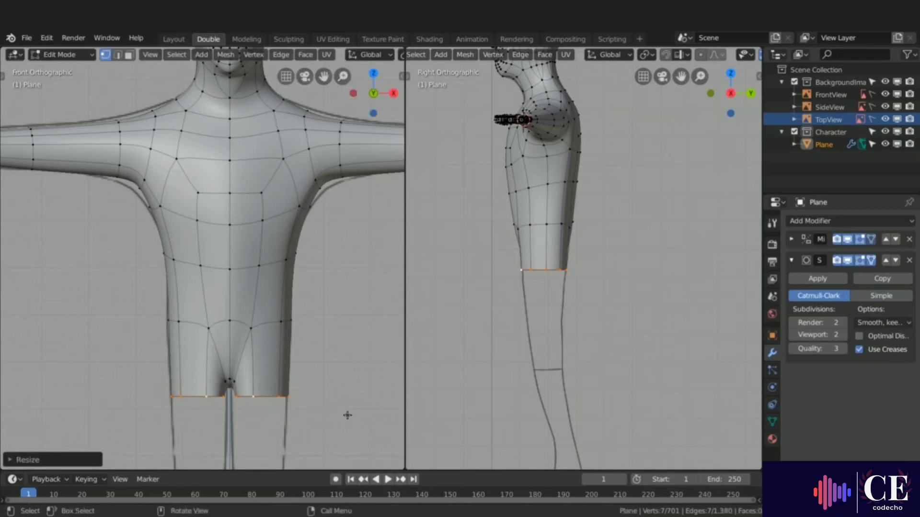
# Extrude the upper-thigh loop straight down to the knee line of the reference drawing.
pyautogui.keyDown('shift'); pyautogui.moveTo(339, 401); pyautogui.dragTo(339, 260, button='middle'); pyautogui.keyUp('shift')
pyautogui.press('e')
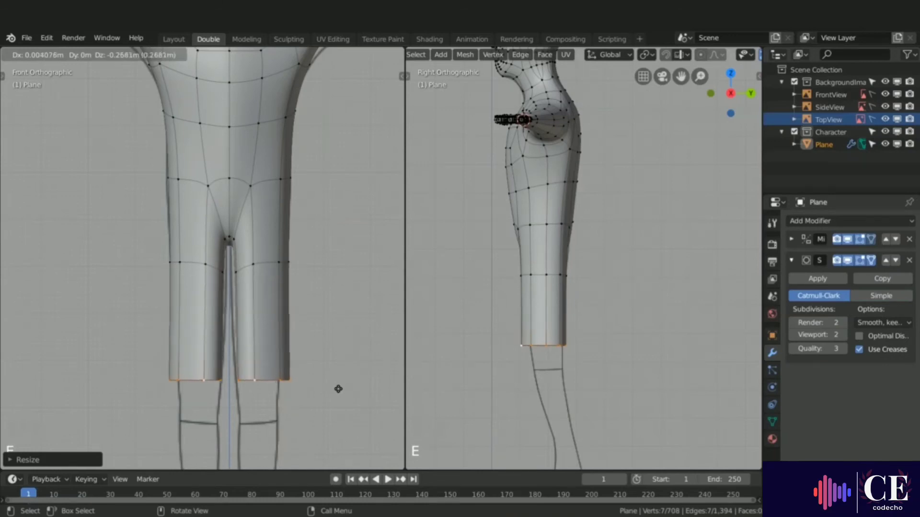
pyautogui.click(335, 431)
# Scale down the knee loop to the reference leg width and shift it back about 0.01 m in the side view.
pyautogui.press('s')
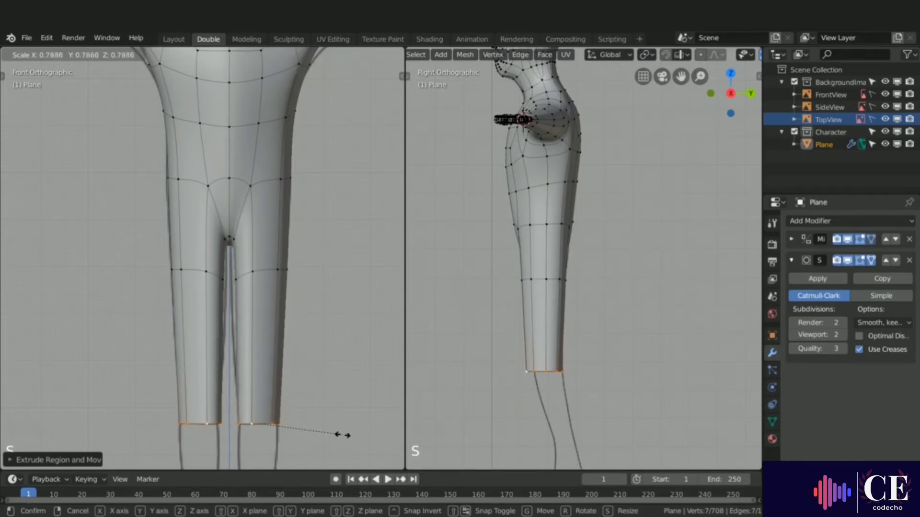
pyautogui.click(352, 434)
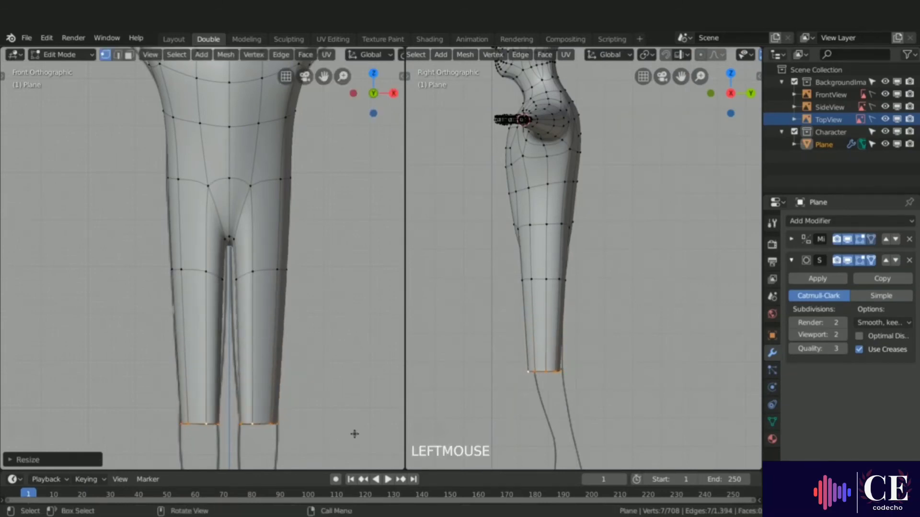
pyautogui.press('g')
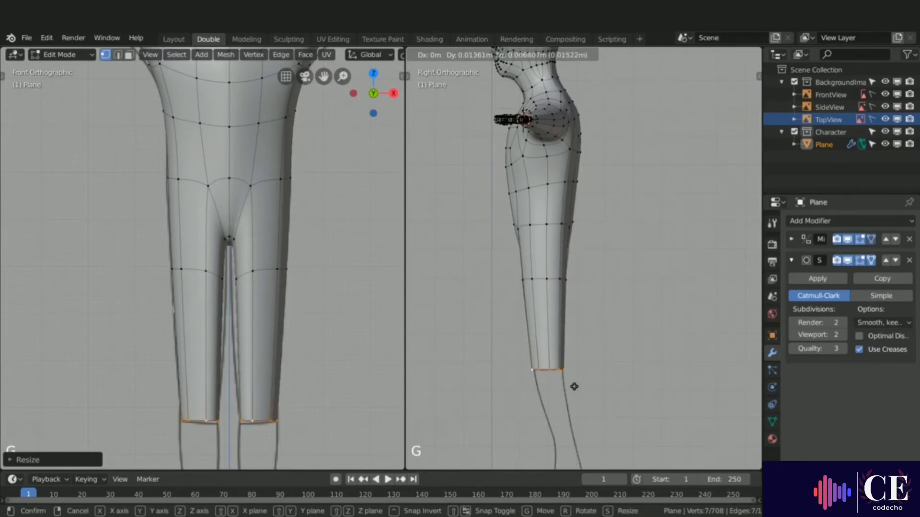
pyautogui.click(570, 388)
# Extrude the knee loop down about 0.37 m to the ankle, just above the reference shoe.
pyautogui.scroll(-4, 356, 131)
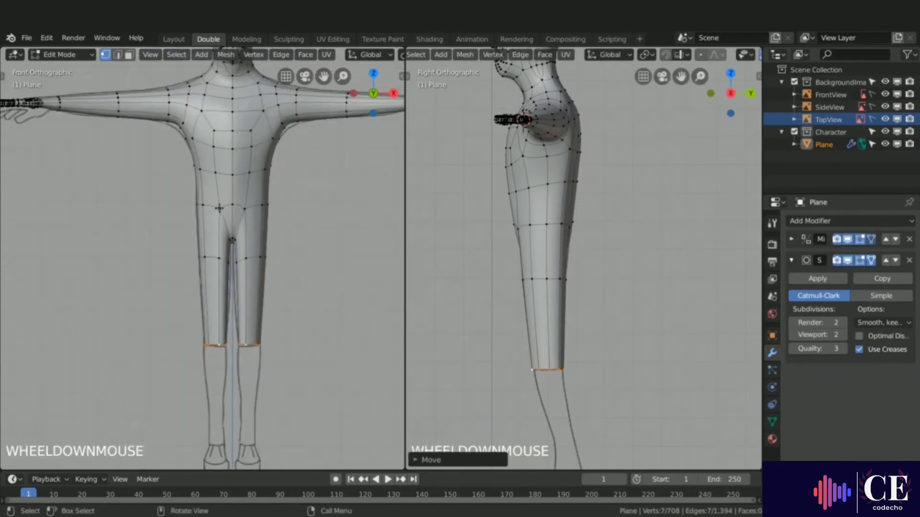
pyautogui.scroll(3, 252, 347)
pyautogui.press('e')
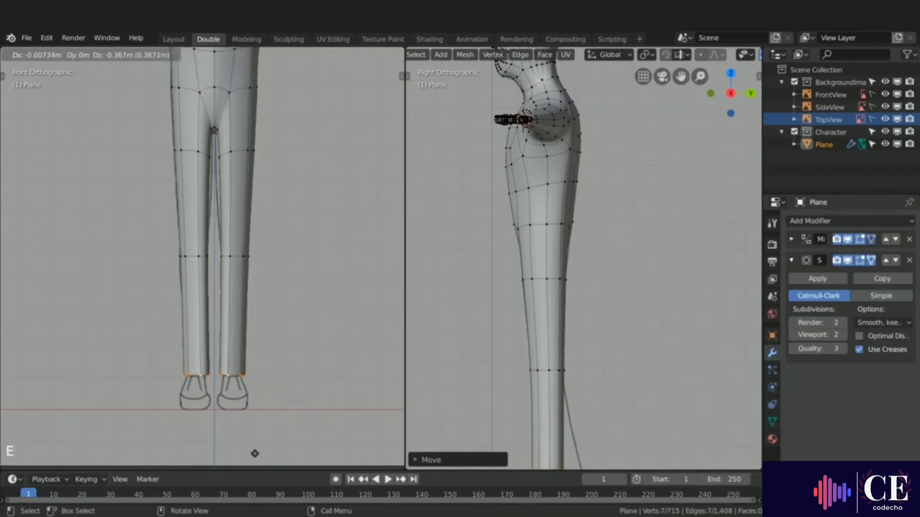
pyautogui.click(255, 454)
# Move the ankle loop back about 0.074 m along Y to match the side reference and scale it to about 0.8.
pyautogui.scroll(-4, 527, 340)
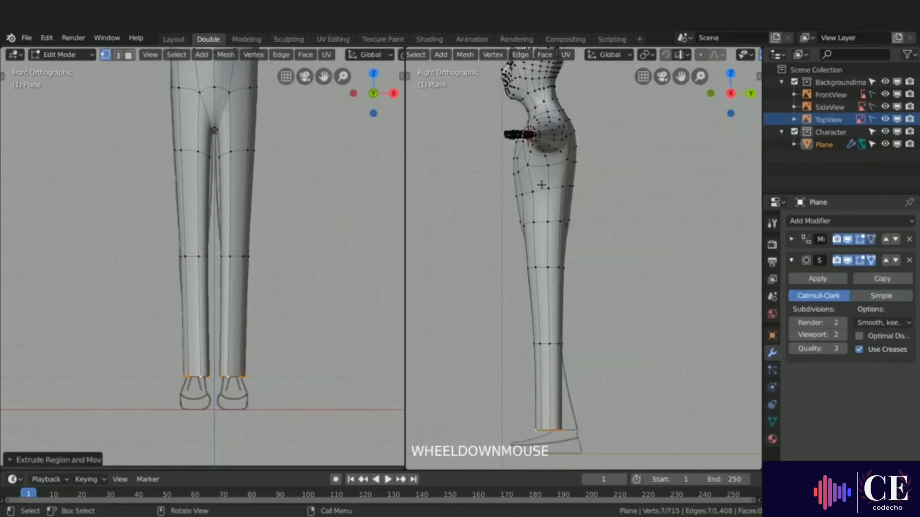
pyautogui.scroll(6, 560, 301)
pyautogui.press('g')
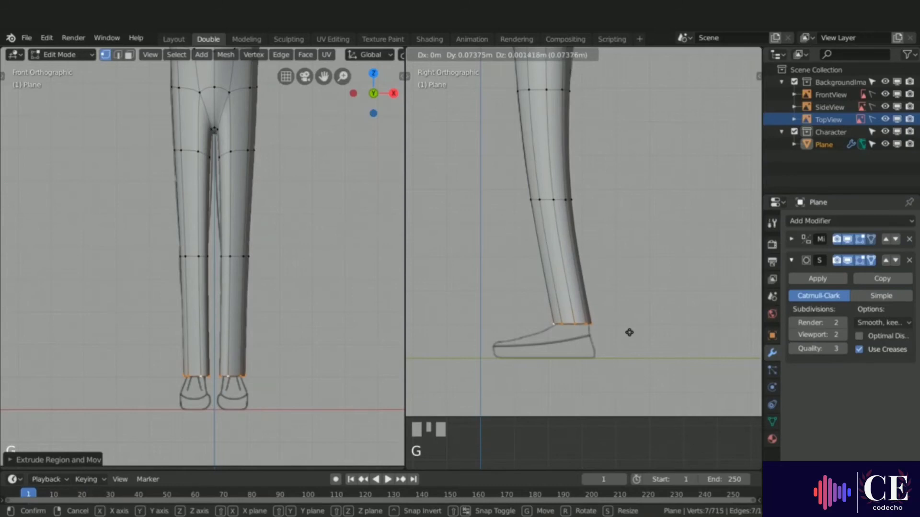
pyautogui.click(629, 332)
pyautogui.press('s')
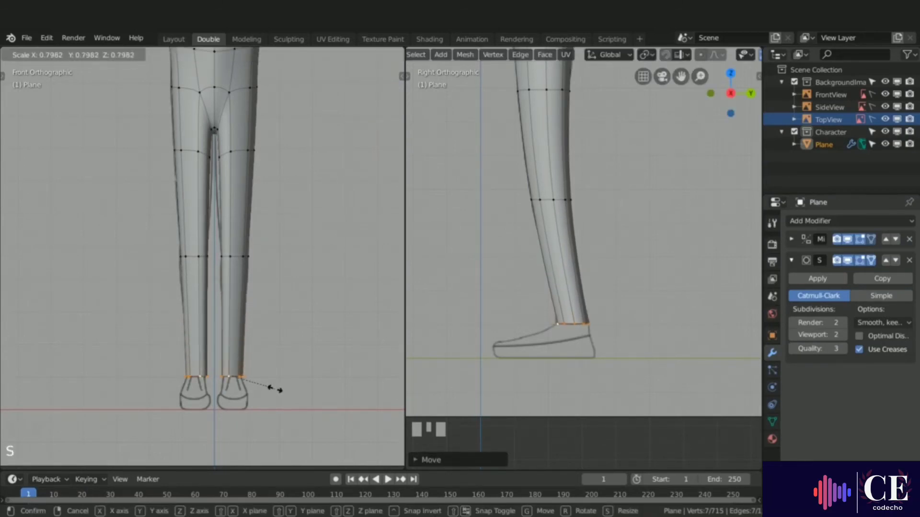
# Scale the ankle edge loop to about 0.80 and switch the front view to wireframe shading.
pyautogui.click(274, 388)
pyautogui.press('z')
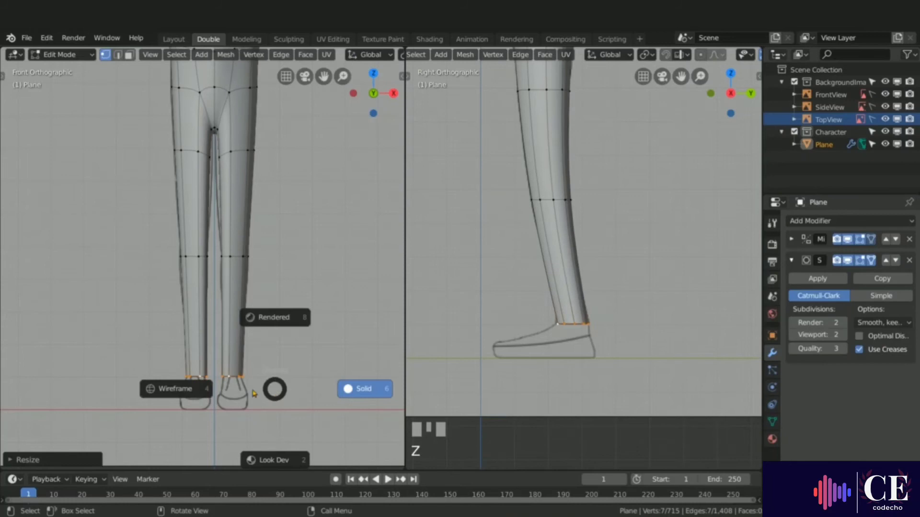
pyautogui.click(175, 390)
# Scale the ankle loop to about 0.96 and nudge it slightly upward to match the ankle outline in the front reference.
pyautogui.scroll(5, 323, 384)
pyautogui.scroll(2, 323, 385)
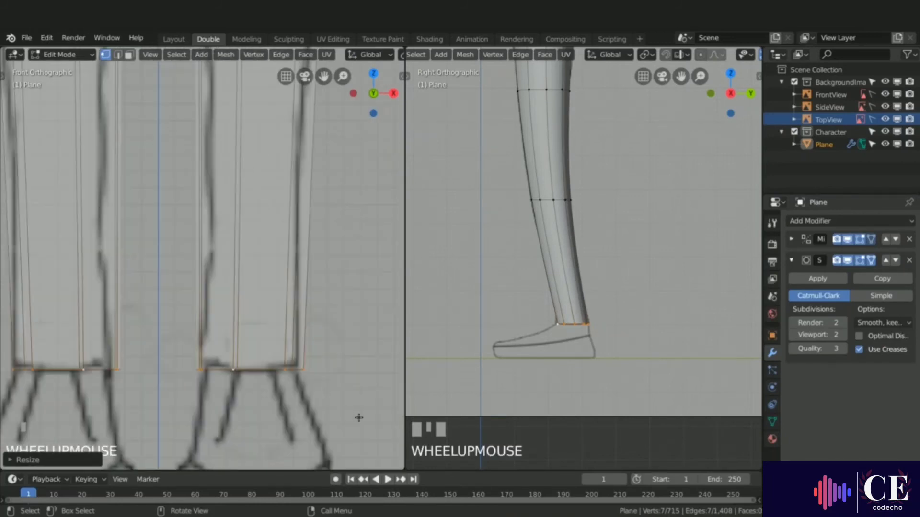
pyautogui.press('s')
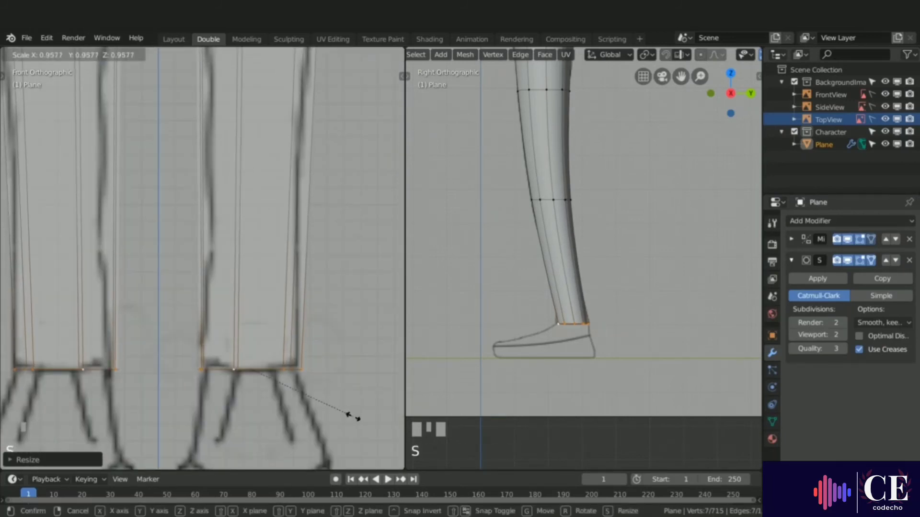
pyautogui.click(349, 416)
pyautogui.press('g')
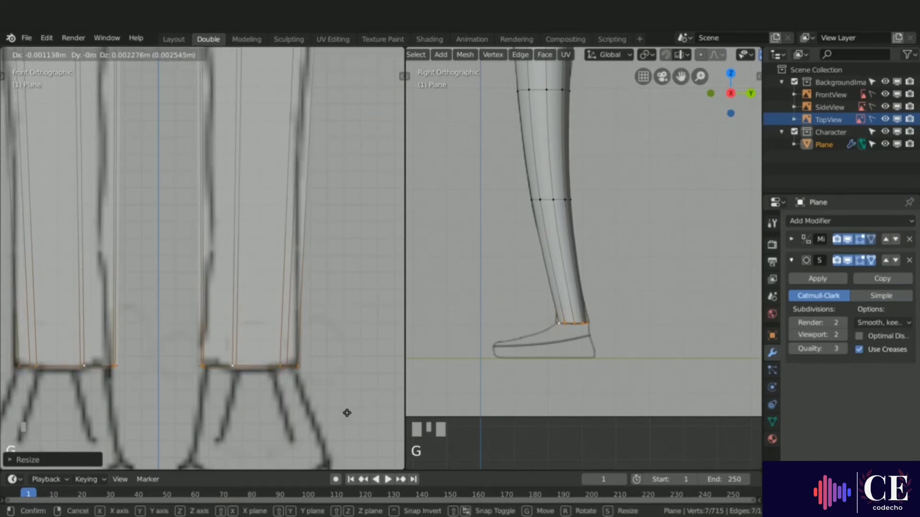
pyautogui.click(347, 413)
# Return the front view to solid shading and orbit to see the crotch and upper legs at an angle.
pyautogui.scroll(-5, 268, 291)
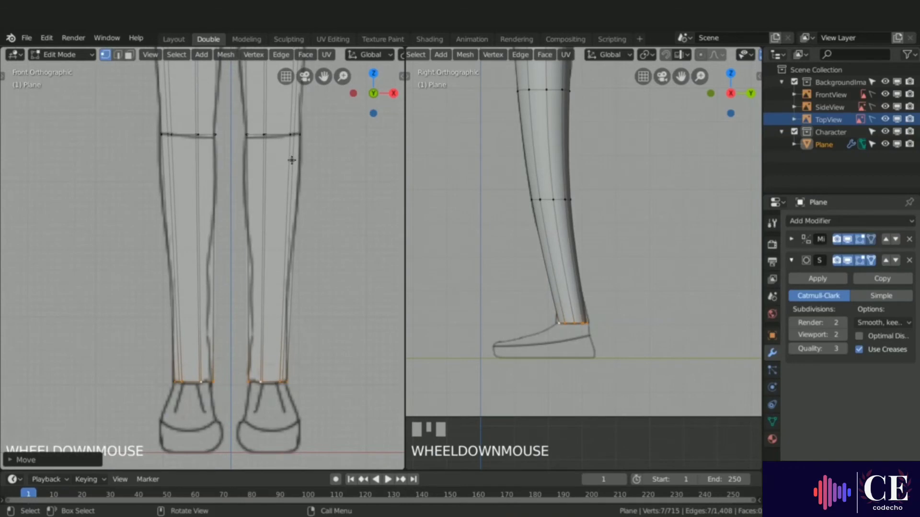
pyautogui.scroll(-6, 263, 259)
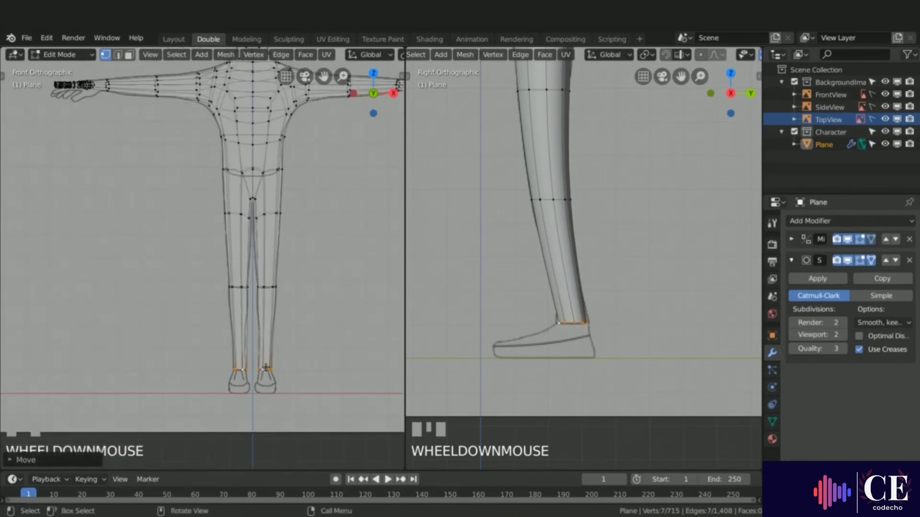
pyautogui.scroll(4, 275, 194)
pyautogui.press('z')
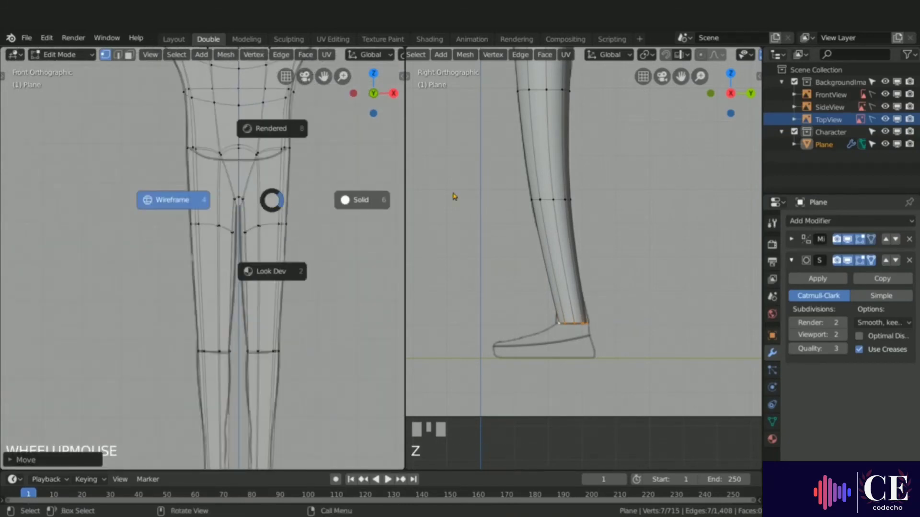
pyautogui.scroll(-2, 267, 220)
pyautogui.moveTo(266, 220); pyautogui.dragTo(144, 220, button='middle')
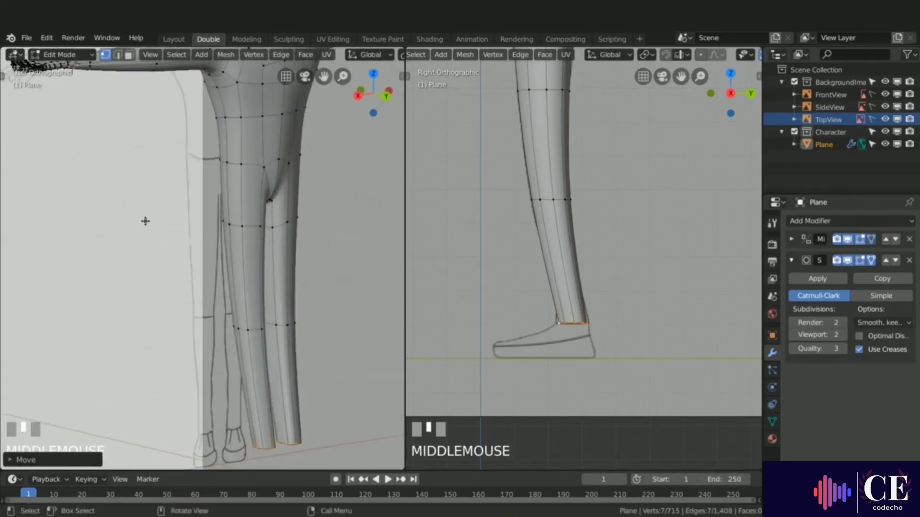
# Move the single crotch vertex between the legs about 0.01 m in the negative direction along global Y.
pyautogui.scroll(3, 268, 210)
pyautogui.click(336, 212)
pyautogui.moveTo(281, 194); pyautogui.dragTo(314, 197, button='middle')
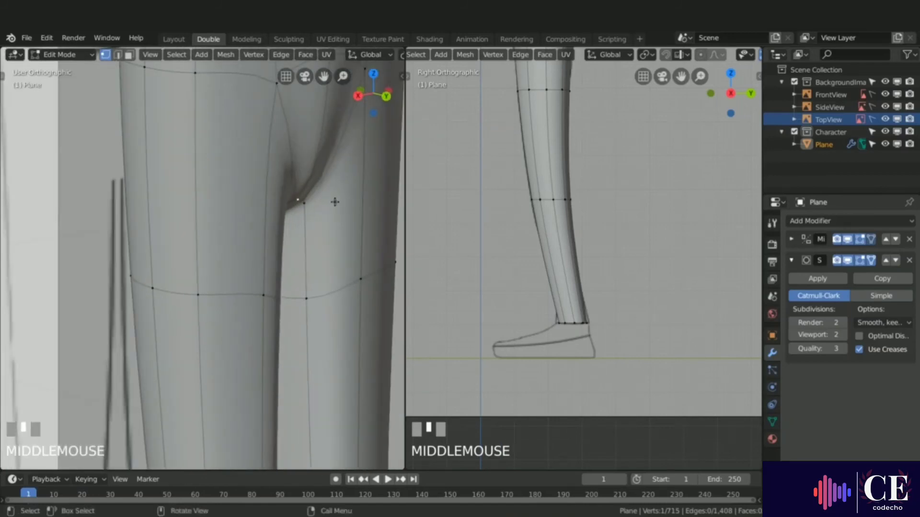
pyautogui.press('g')
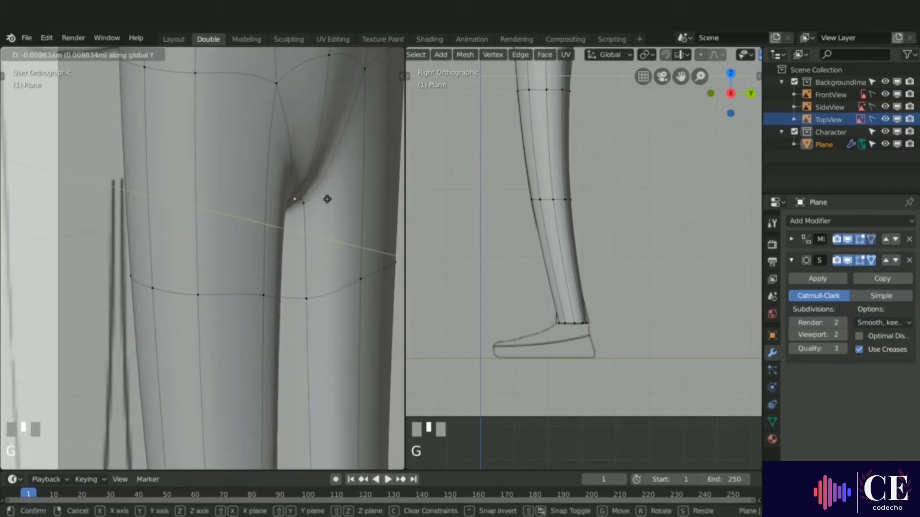
pyautogui.click(300, 199)
# Round the knee edge loop with the LoopTools Circle operation.
pyautogui.moveTo(300, 199)
pyautogui.mouseDown(button='middle')
pyautogui.moveTo(225, 158)
pyautogui.moveTo(249, 162)
pyautogui.moveTo(271, 197)
pyautogui.moveTo(299, 207)
pyautogui.moveTo(301, 226)
pyautogui.moveTo(395, 222)
pyautogui.moveTo(339, 244)
pyautogui.moveTo(281, 211)
pyautogui.moveTo(300, 207)
pyautogui.mouseUp(button='middle')
pyautogui.scroll(-2, 300, 208)
pyautogui.scroll(-2, 394, 222)
pyautogui.keyDown('alt'); pyautogui.click(288, 317); pyautogui.keyUp('alt')
pyautogui.moveTo(290, 315); pyautogui.dragTo(268, 254, button='middle')
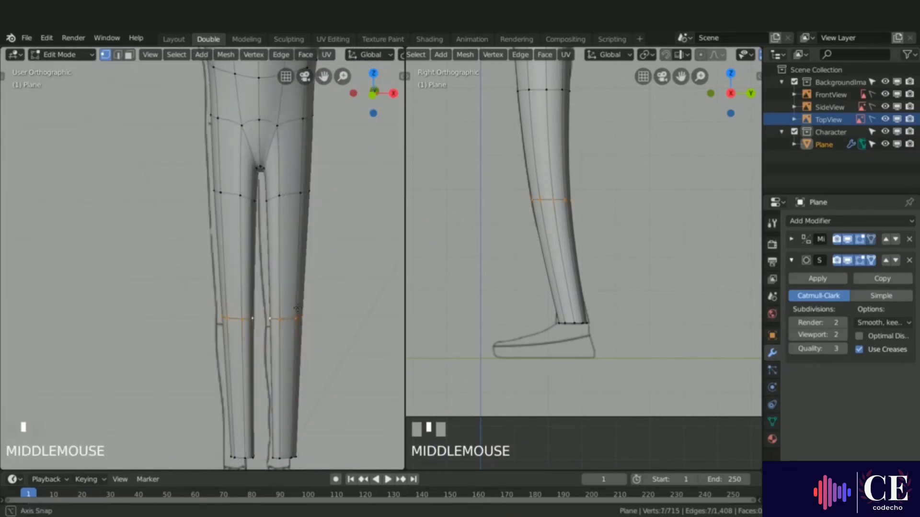
pyautogui.rightClick(245, 247)
pyautogui.moveTo(306, 180)
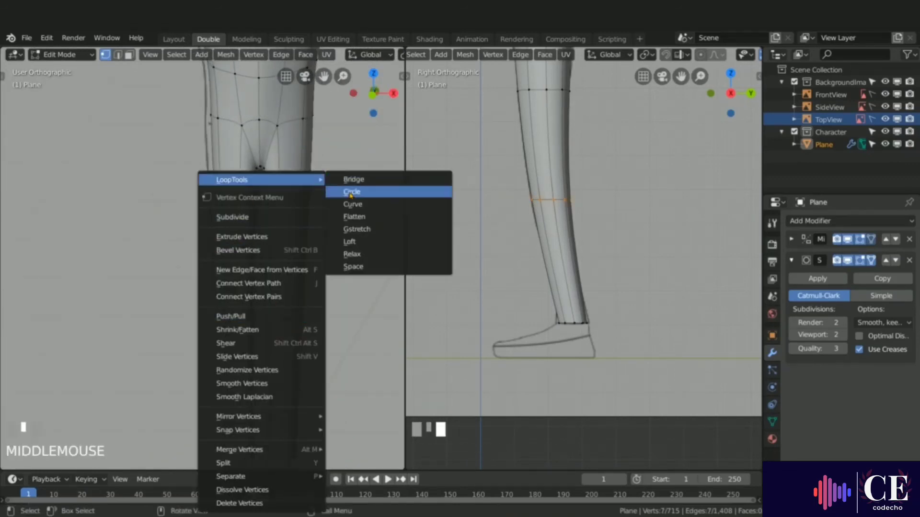
pyautogui.click(352, 192)
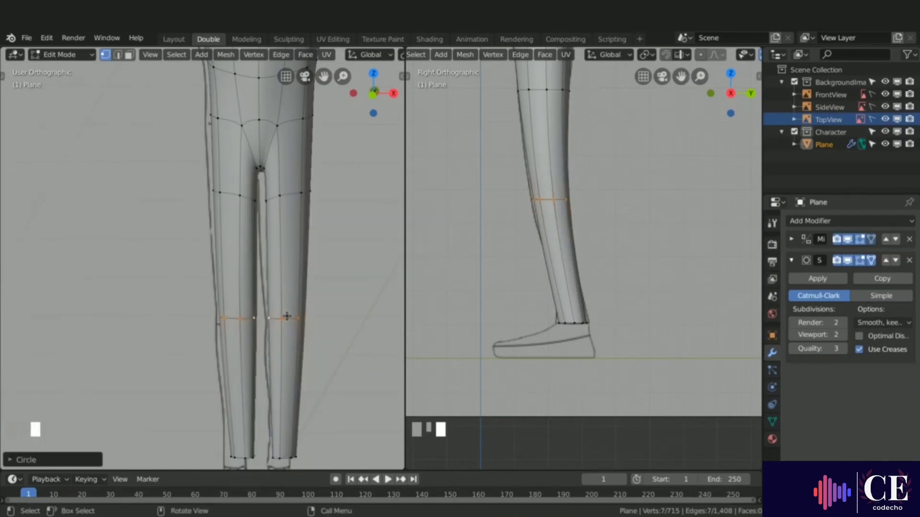
# Round the ankle edge loop with the LoopTools Circle operation.
pyautogui.keyDown('alt'); pyautogui.click(286, 458); pyautogui.keyUp('alt')
pyautogui.rightClick(286, 459)
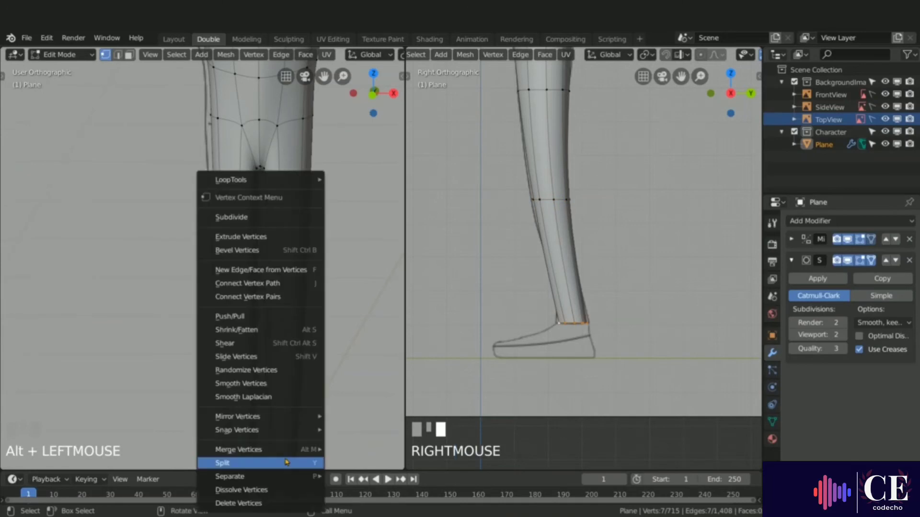
pyautogui.moveTo(255, 180)
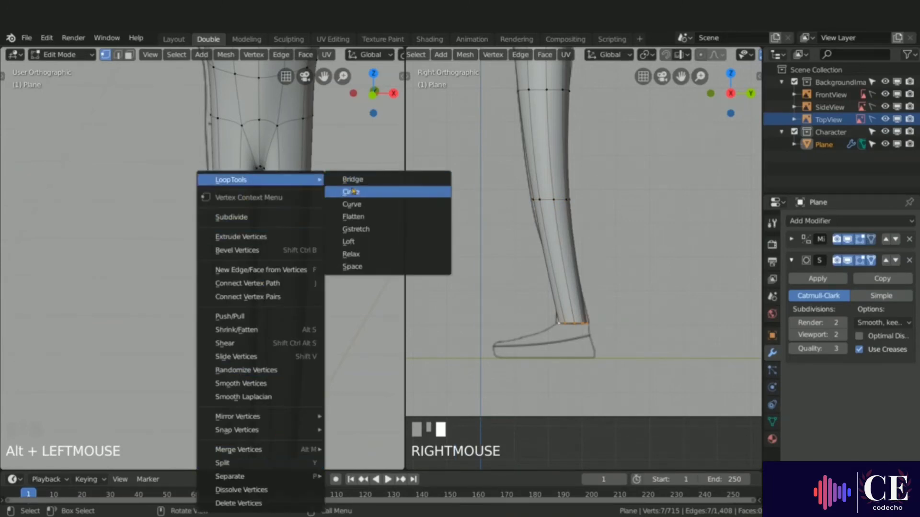
pyautogui.click(352, 188)
# Round the upper-thigh edge loop just below the crotch with the LoopTools Circle operation.
pyautogui.keyDown('alt'); pyautogui.click(294, 193); pyautogui.keyUp('alt')
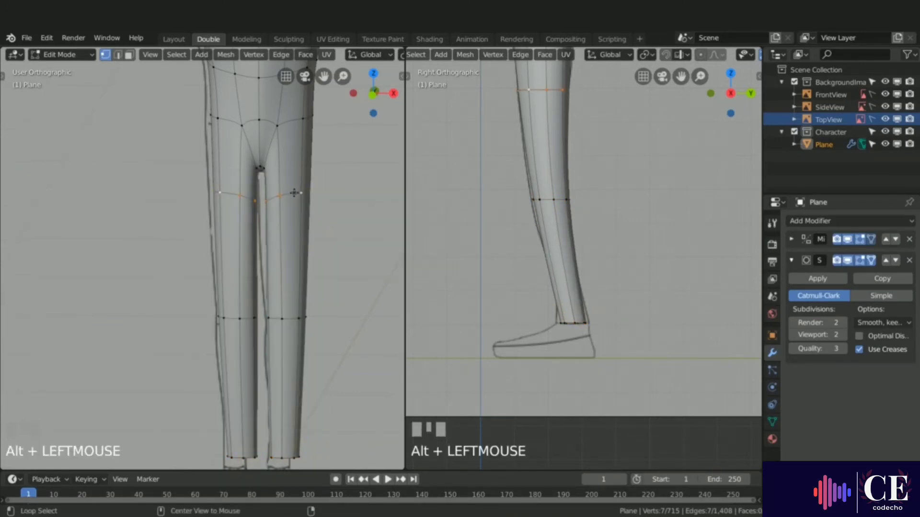
pyautogui.rightClick(293, 192)
pyautogui.moveTo(237, 180)
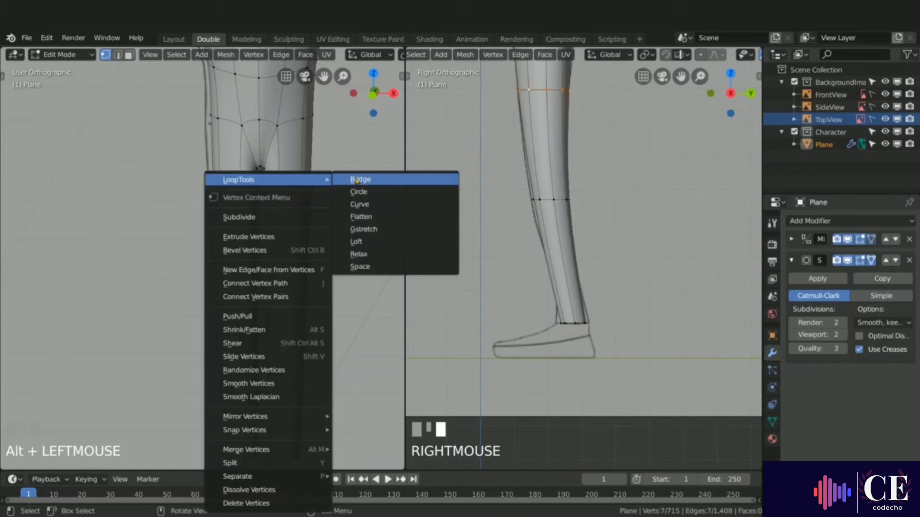
pyautogui.click(367, 191)
# Hide the Mirror modifier in the viewport and scale the upper-thigh loop down to about 0.96 in front view.
pyautogui.scroll(2, 282, 203)
pyautogui.scroll(-2, 259, 186)
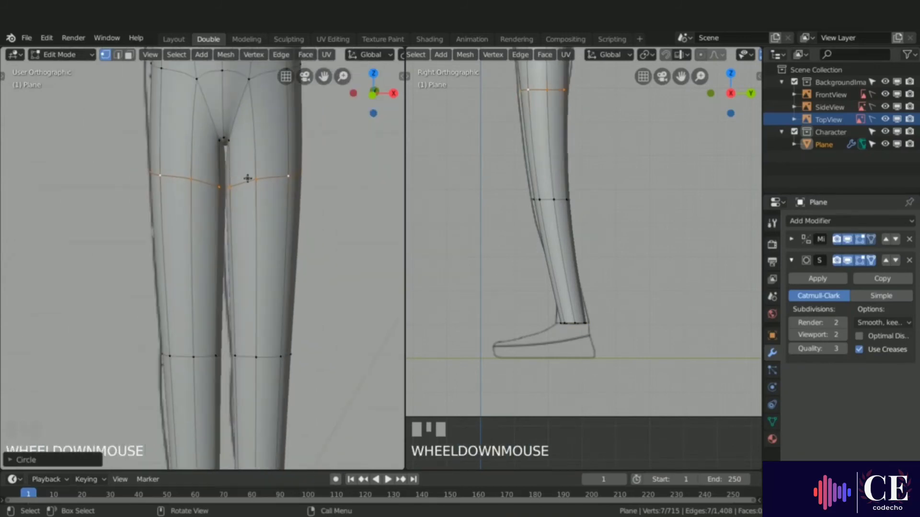
pyautogui.scroll(2, 241, 178)
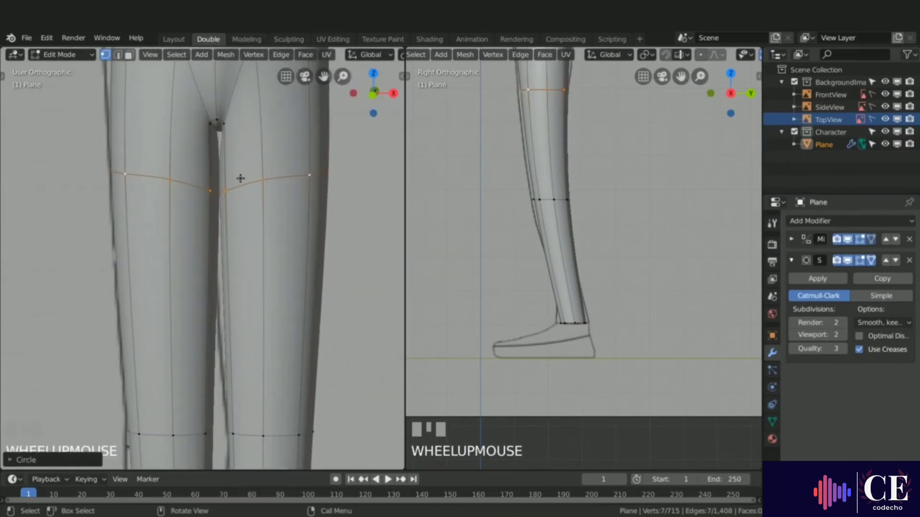
pyautogui.click(847, 239)
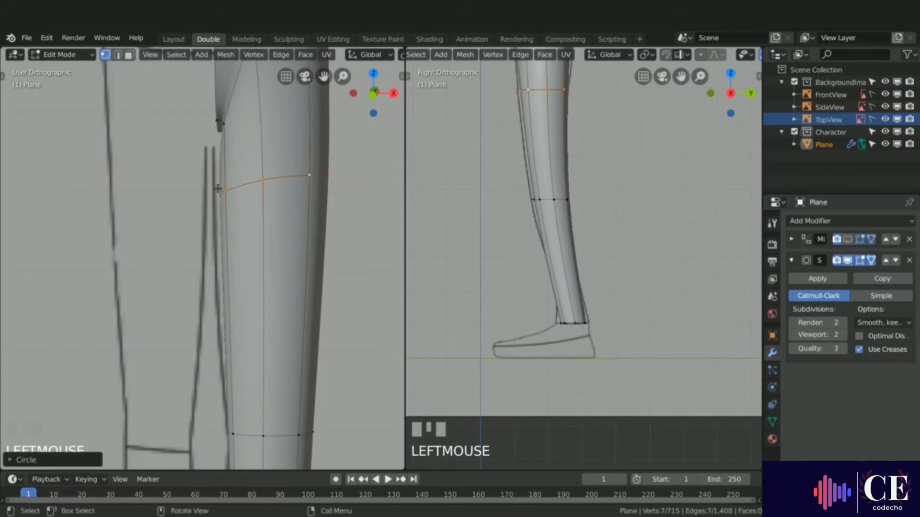
pyautogui.press('KP_1')
pyautogui.press('s')
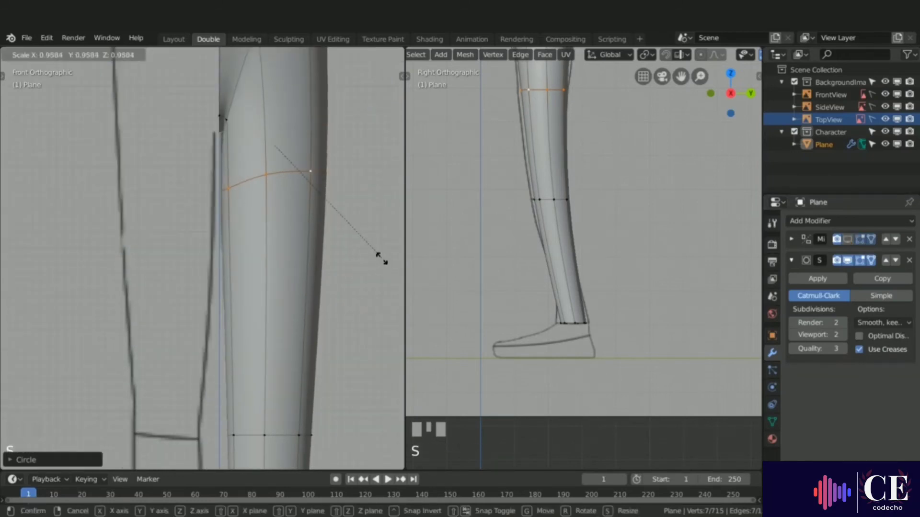
pyautogui.click(375, 250)
# Nudge the upper-thigh loop and shrink it slightly once more, then show the Mirror modifier in the viewport again.
pyautogui.press('g')
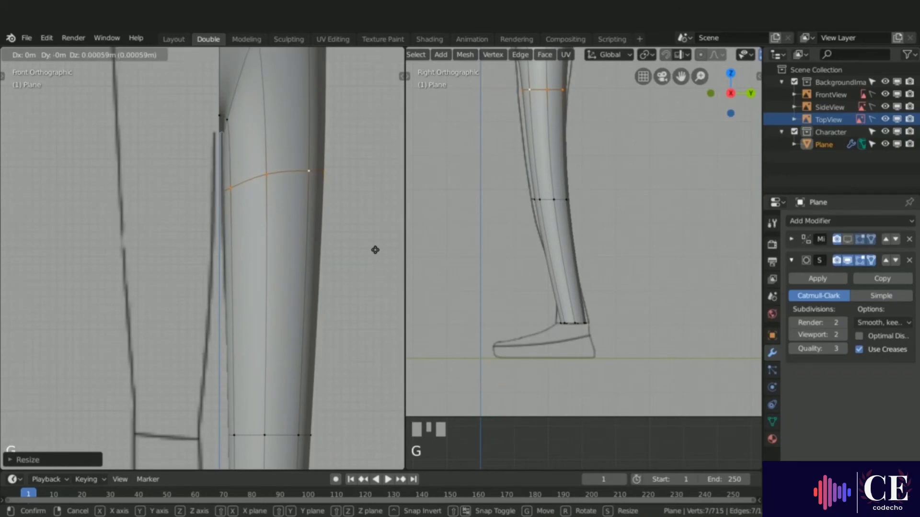
pyautogui.click(373, 250)
pyautogui.press('s')
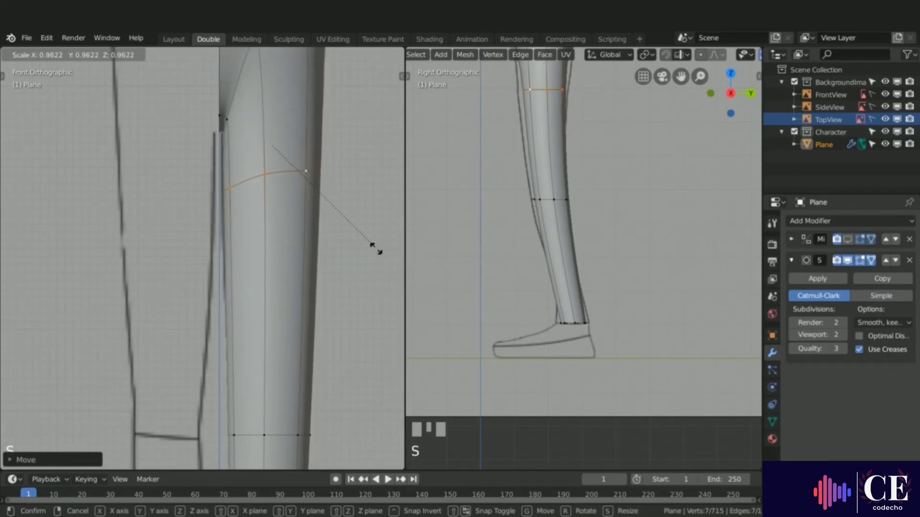
pyautogui.click(373, 248)
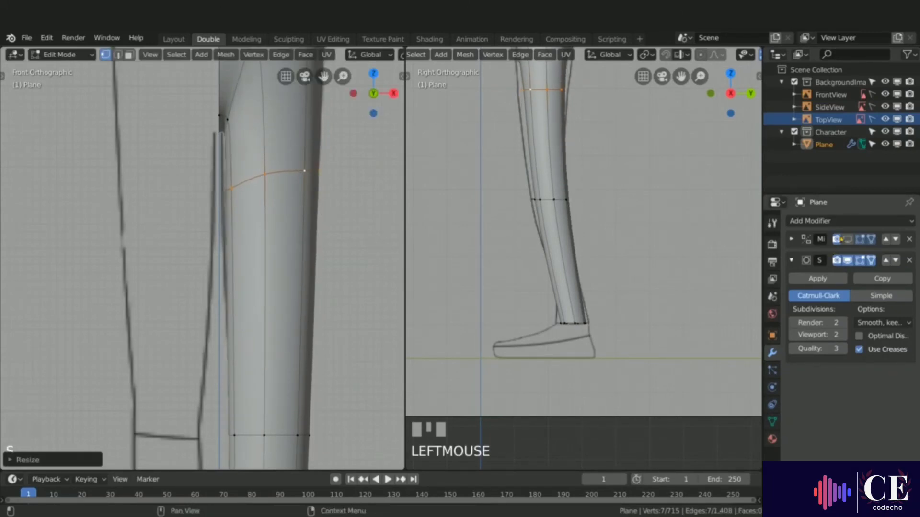
pyautogui.click(847, 239)
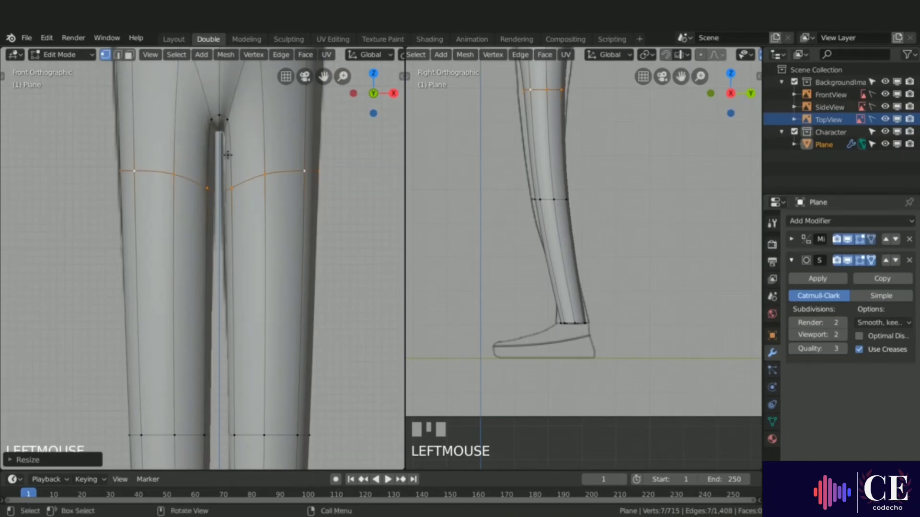
# Scale the ankle loop to about 0.74 so it fits the ankle width in the front reference.
pyautogui.scroll(-5, 227, 155)
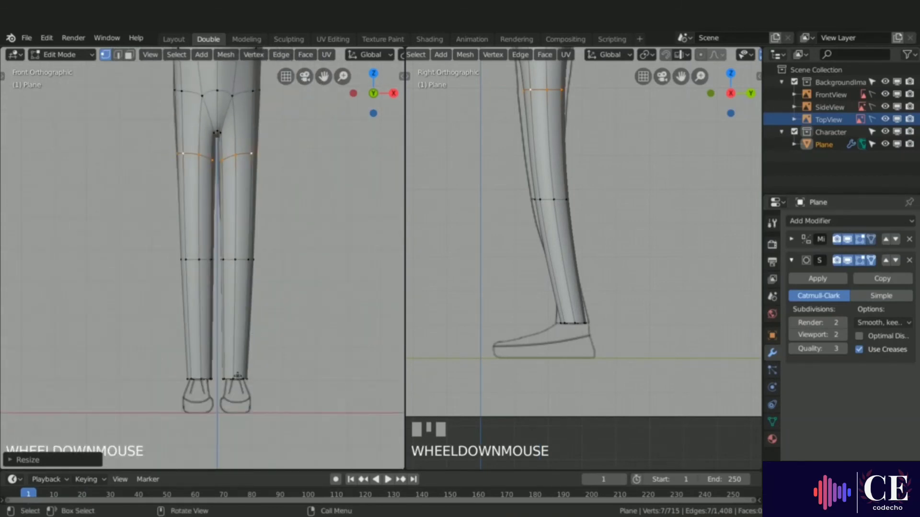
pyautogui.scroll(3, 237, 376)
pyautogui.keyDown('alt'); pyautogui.click(237, 382); pyautogui.keyUp('alt')
pyautogui.press('s')
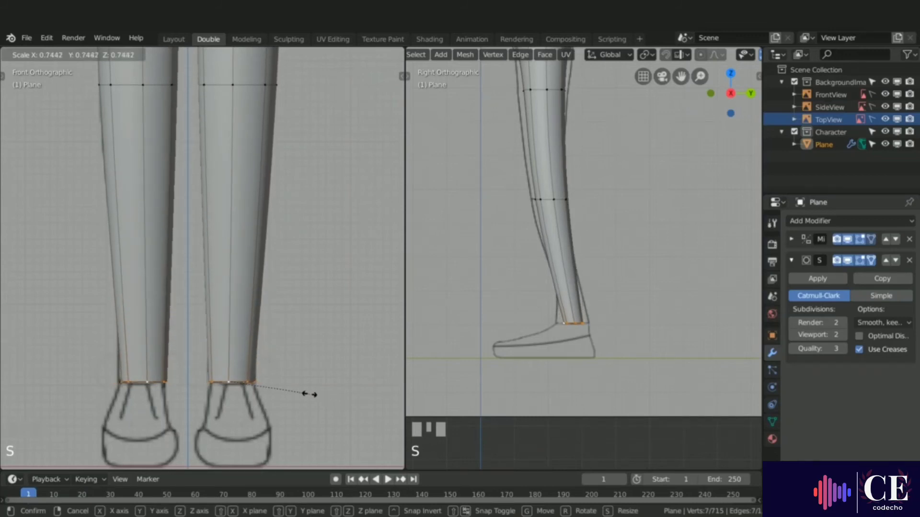
pyautogui.click(309, 394)
# Scale the knee loop down slightly to narrow the leg at the knee in front view.
pyautogui.keyDown('alt'); pyautogui.click(246, 85); pyautogui.keyUp('alt')
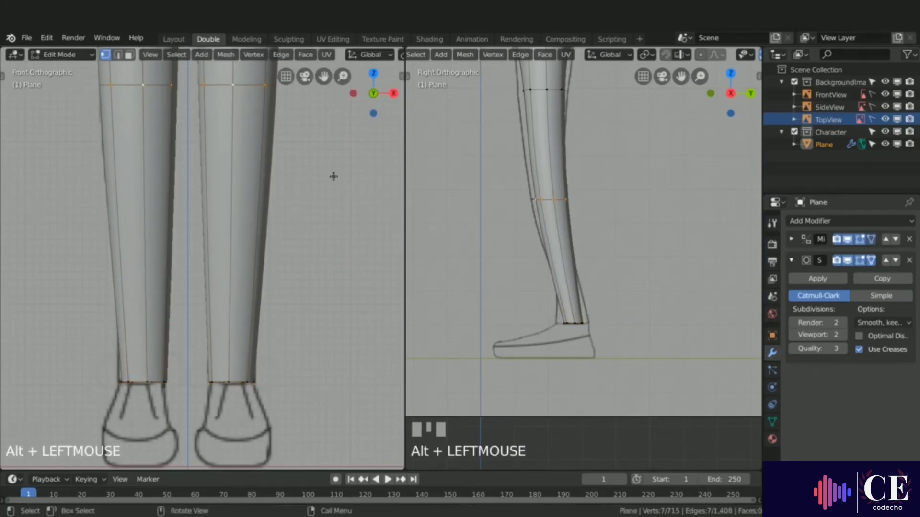
pyautogui.press('s')
pyautogui.click(314, 161)
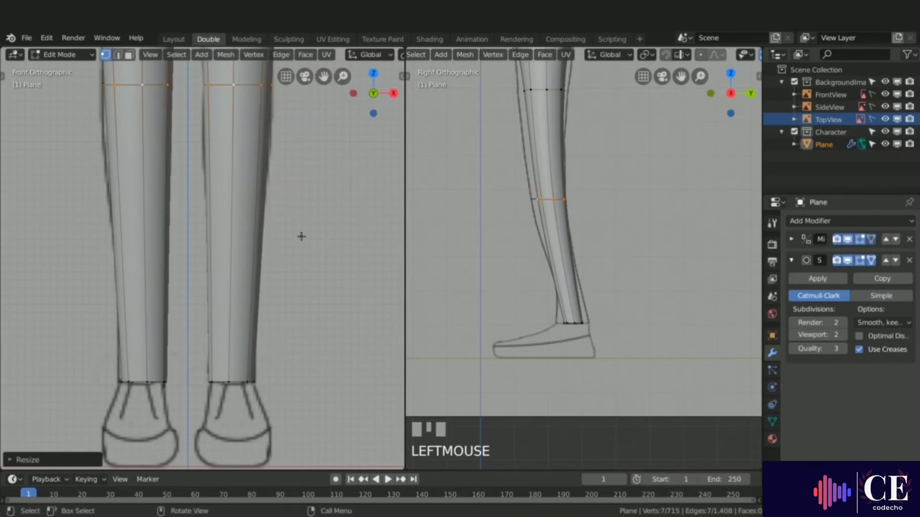
# Move the knee loop about 0.014 m toward the front along global Y to center it within the side reference.
pyautogui.scroll(-2, 281, 294)
pyautogui.scroll(-2, 302, 271)
pyautogui.keyDown('shift'); pyautogui.moveTo(301, 272); pyautogui.dragTo(264, 297, button='middle'); pyautogui.keyUp('shift')
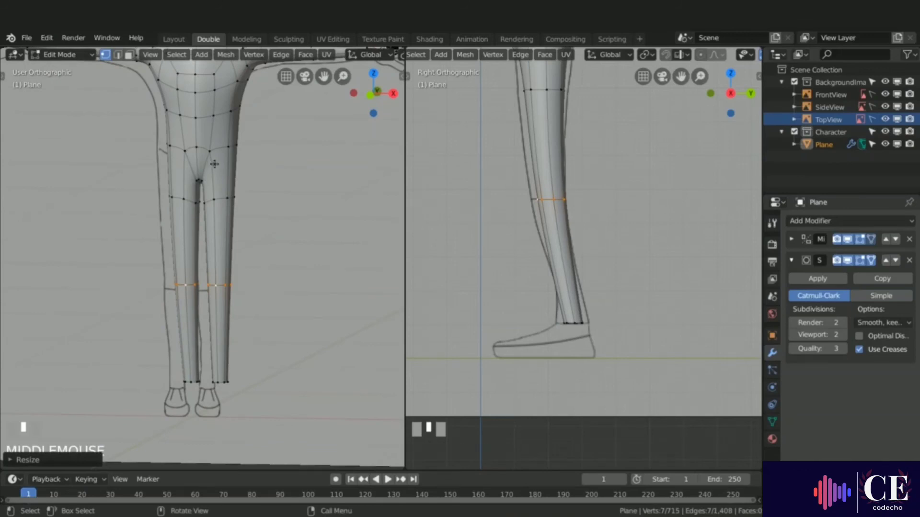
pyautogui.press('g')
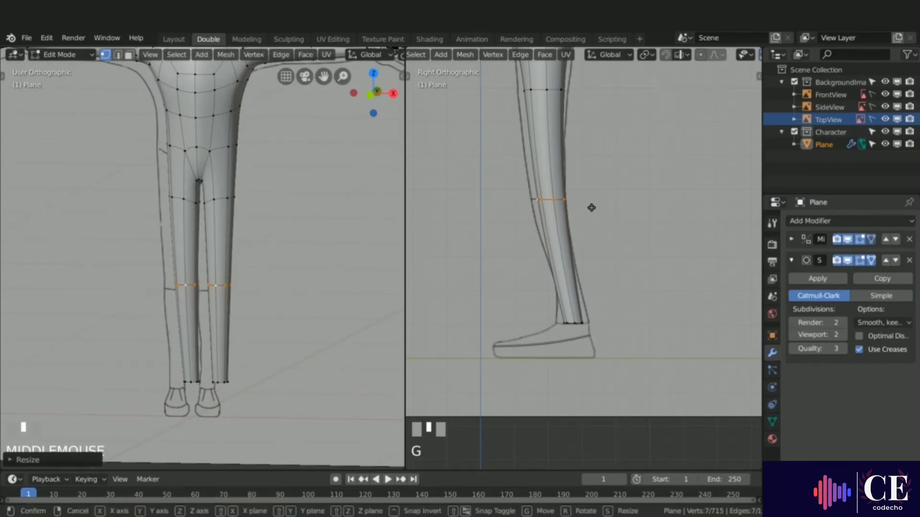
pyautogui.press('y')
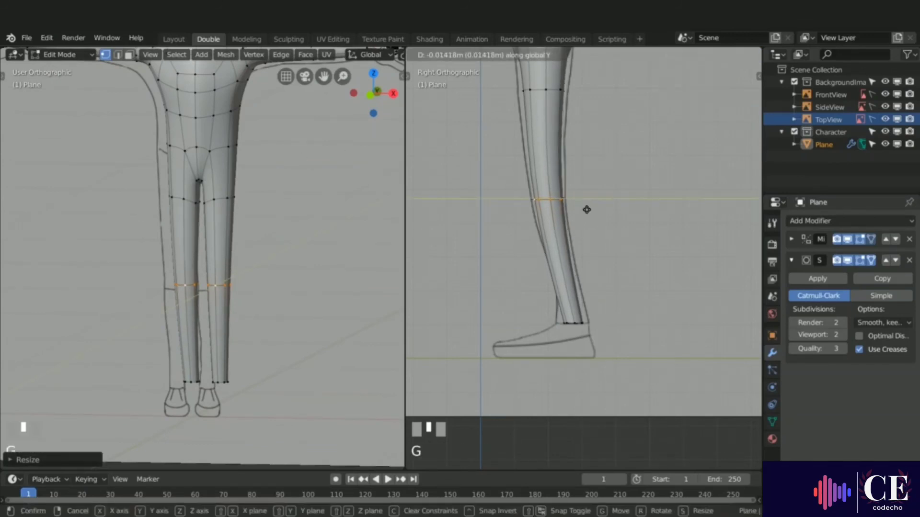
pyautogui.click(586, 210)
# Widen the upper-thigh loop slightly along global Y toward the leg outline in the side reference.
pyautogui.scroll(-1, 562, 358)
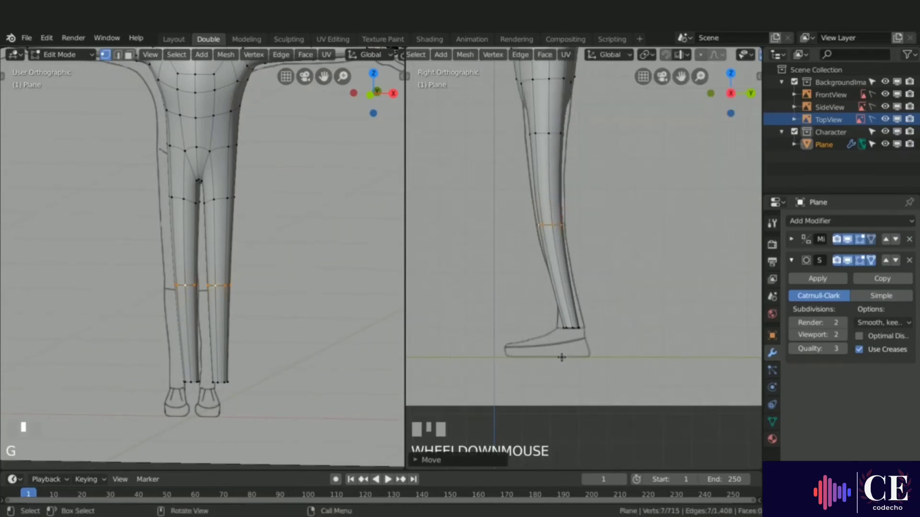
pyautogui.scroll(2, 561, 140)
pyautogui.keyDown('alt'); pyautogui.click(546, 127); pyautogui.keyUp('alt')
pyautogui.press('s')
pyautogui.press('y')
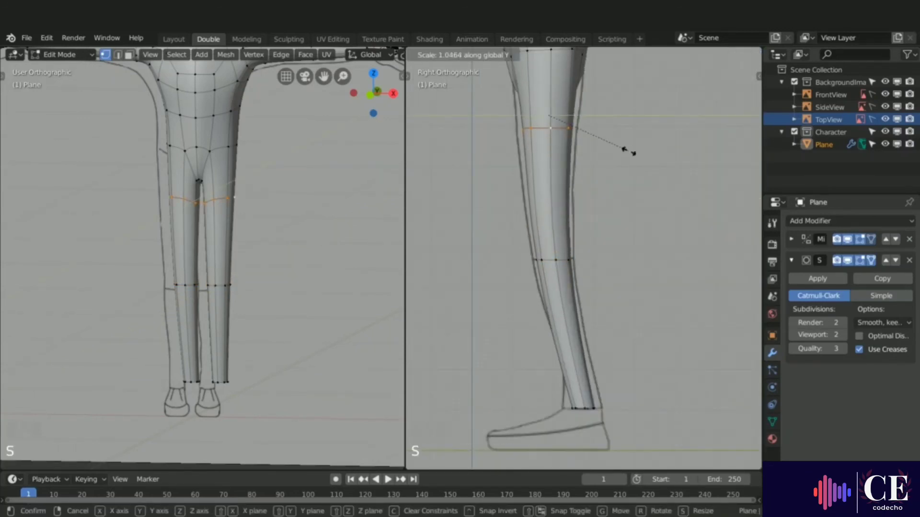
pyautogui.click(637, 151)
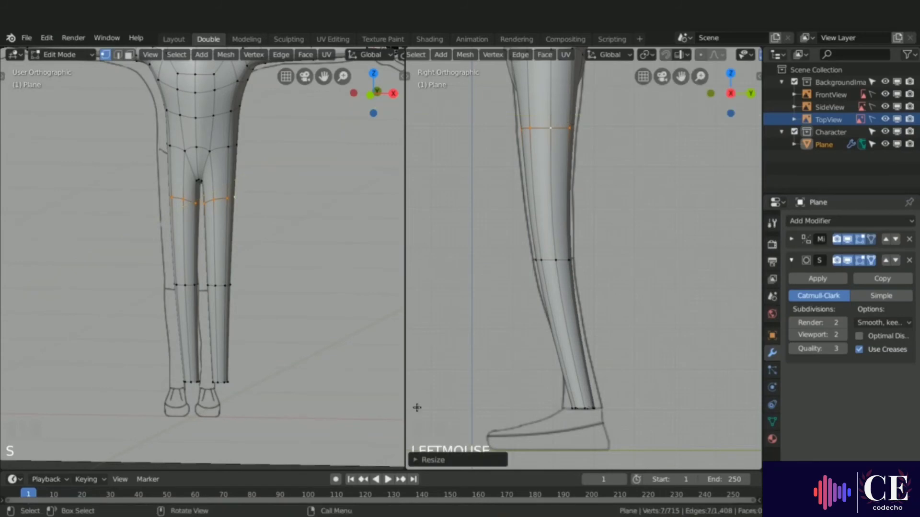
pyautogui.press('KP_1')
pyautogui.scroll(-3, 555, 354)
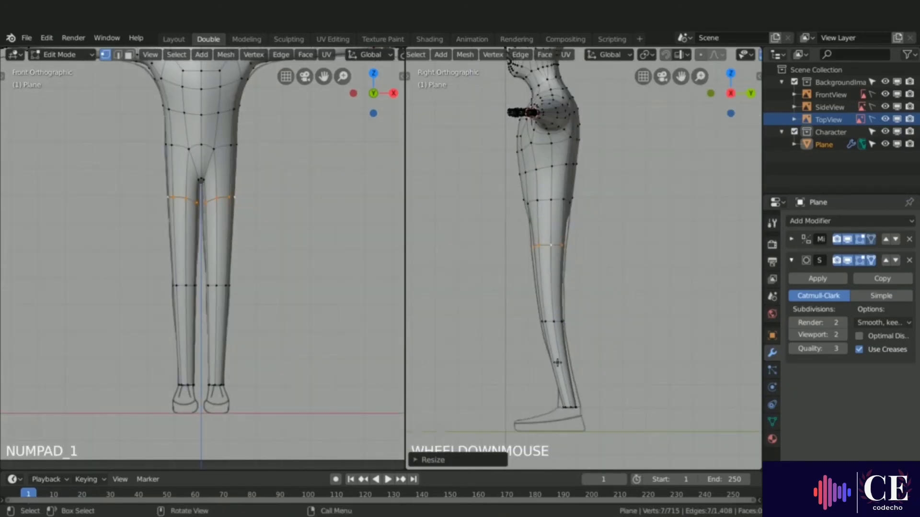
pyautogui.moveTo(522, 246); pyautogui.dragTo(612, 255, button='middle')
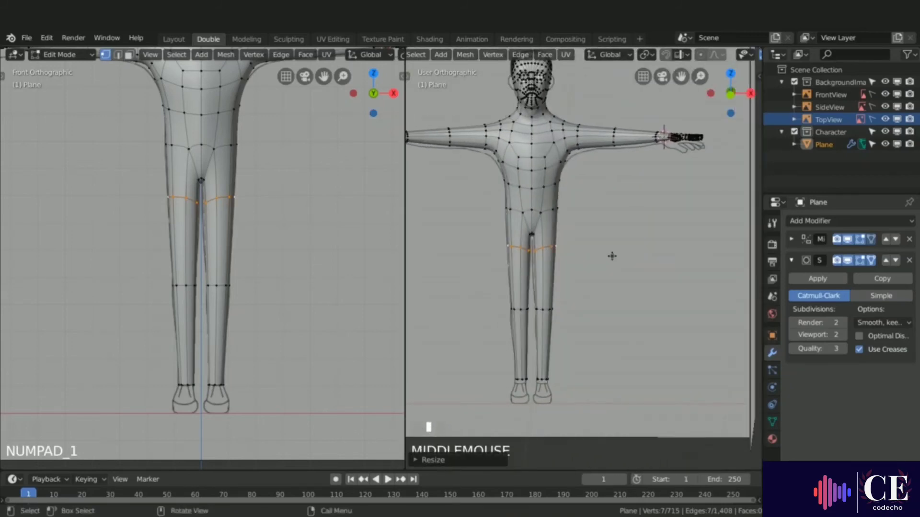
pyautogui.scroll(4, 524, 203)
pyautogui.scroll(-1, 541, 216)
pyautogui.moveTo(542, 226); pyautogui.dragTo(484, 226, button='middle')
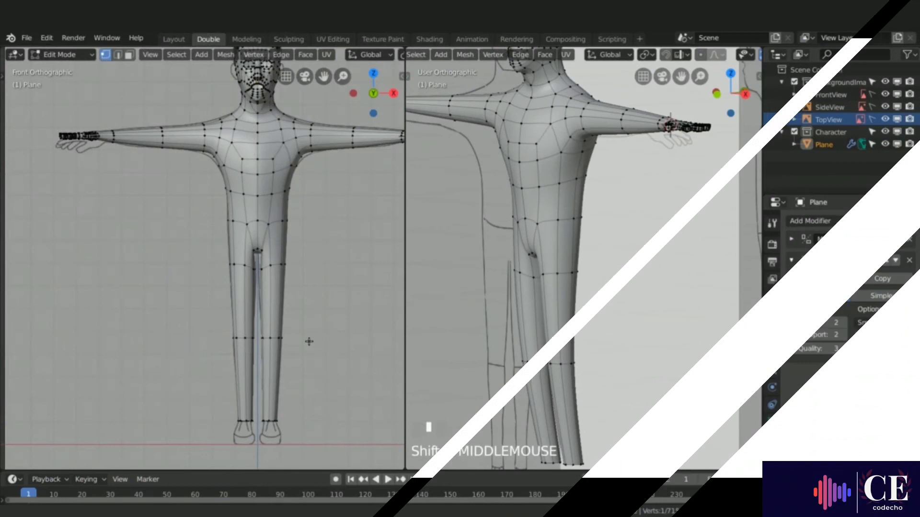
# Widen the ankle edge loop along global Y to match the ankle width in the side reference.
pyautogui.keyDown('shift'); pyautogui.moveTo(309, 341); pyautogui.dragTo(271, 210, button='middle'); pyautogui.keyUp('shift')
pyautogui.scroll(6, 225, 233)
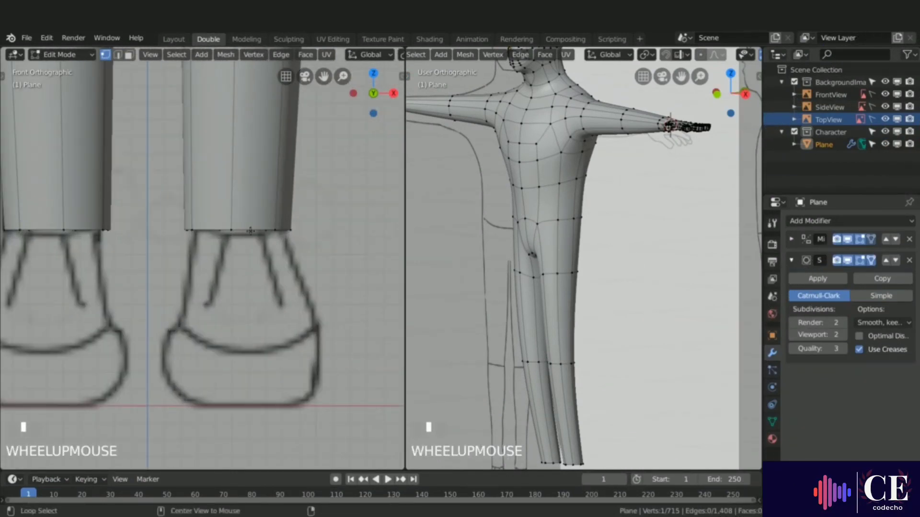
pyautogui.keyDown('alt'); pyautogui.click(250, 232); pyautogui.keyUp('alt')
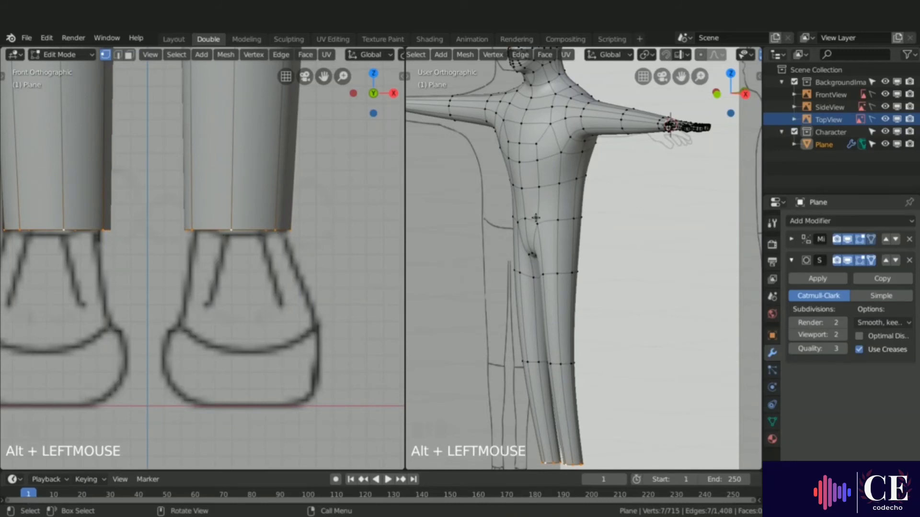
pyautogui.scroll(-2, 535, 204)
pyautogui.press('KP_3')
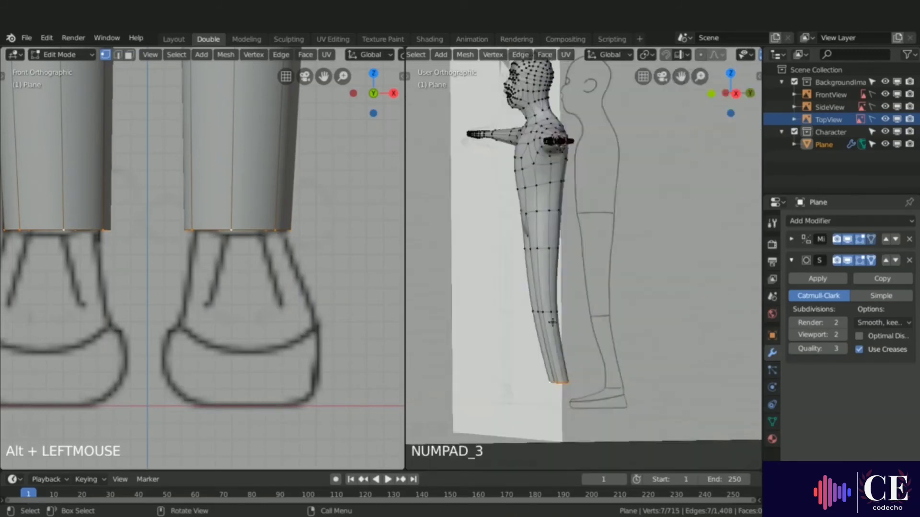
pyautogui.scroll(7, 548, 411)
pyautogui.scroll(1, 569, 390)
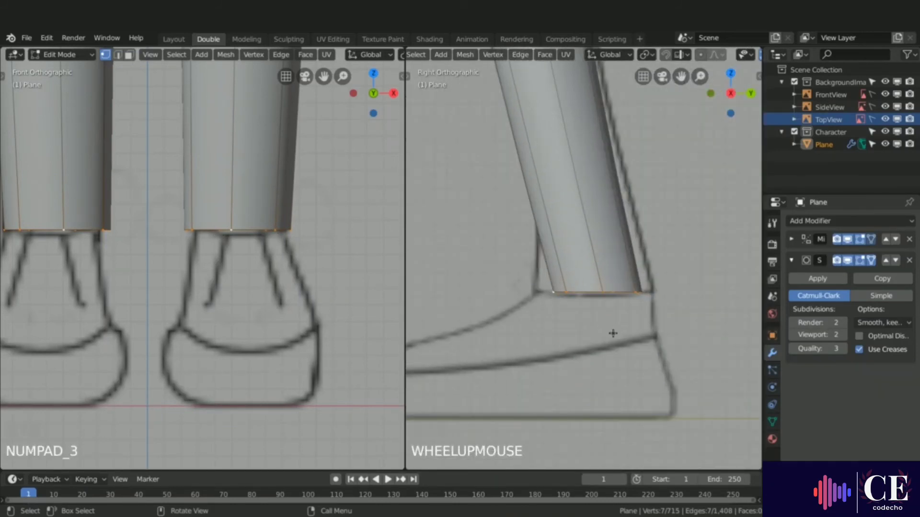
pyautogui.press('s')
pyautogui.press('y')
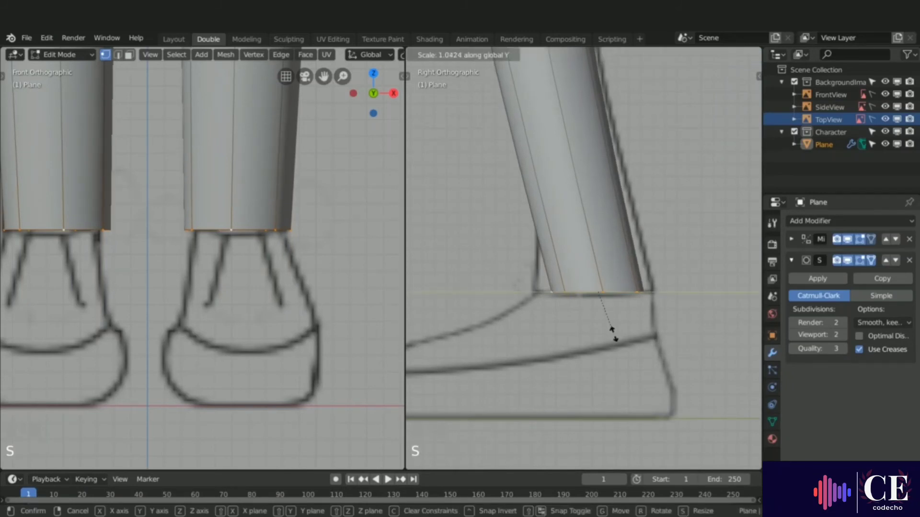
pyautogui.click(618, 339)
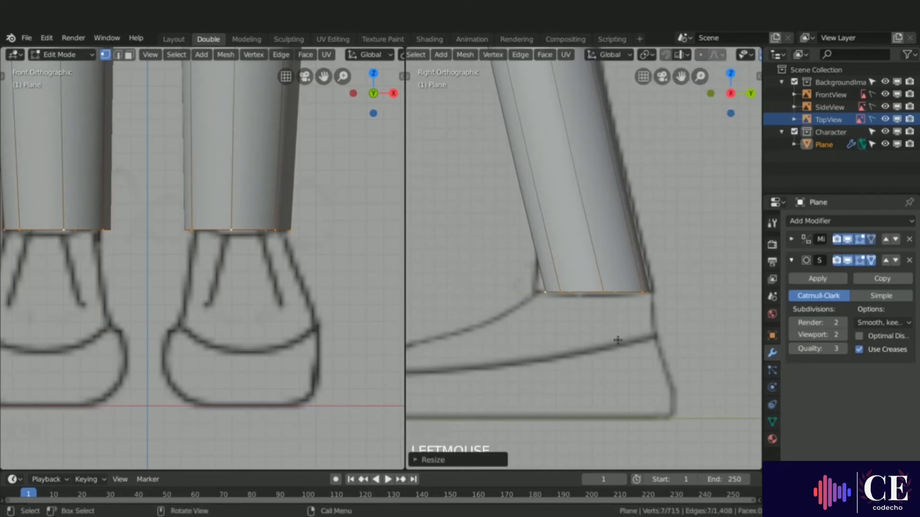
# Duplicate the ankle loop and offset the copy about 0.003 m down along global Z as the start of the shoe.
pyautogui.hotkey('shift', 'd')
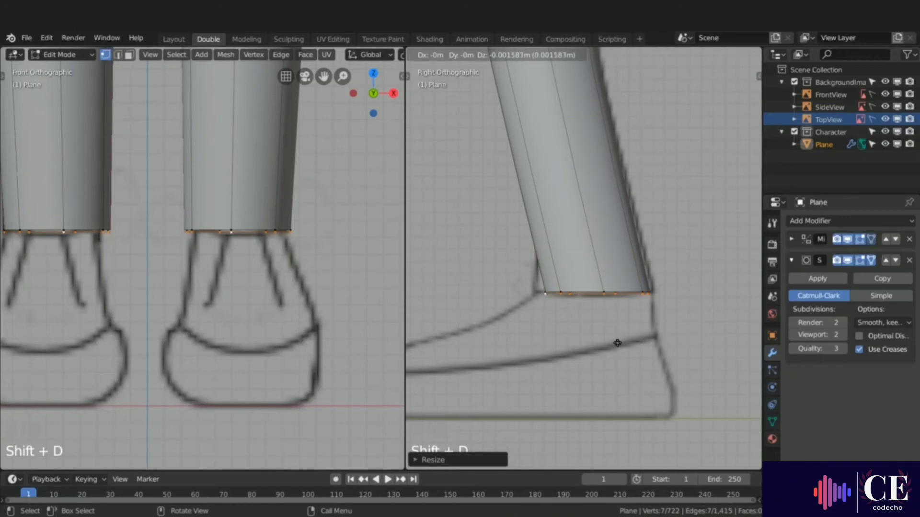
pyautogui.press('z')
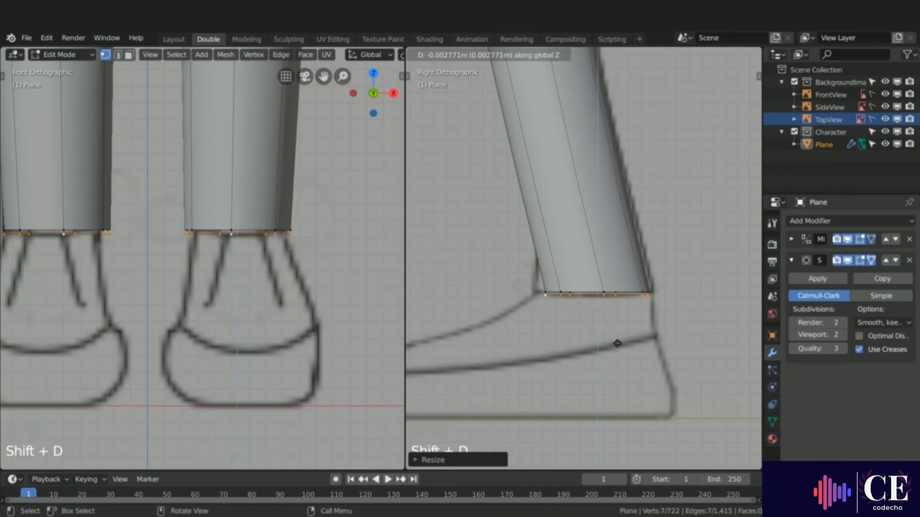
pyautogui.click(617, 344)
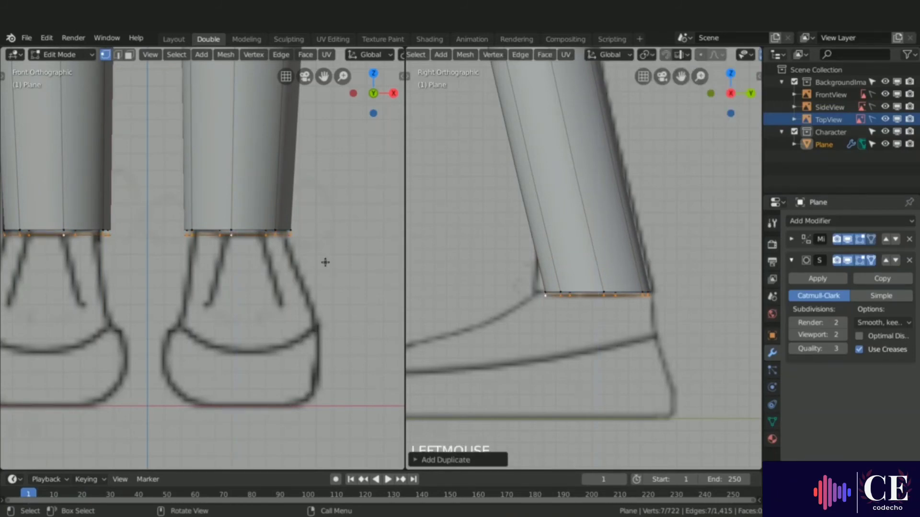
pyautogui.moveTo(325, 262)
pyautogui.mouseDown(button='middle')
pyautogui.moveTo(281, 294)
pyautogui.moveTo(329, 254)
pyautogui.mouseUp(button='middle')
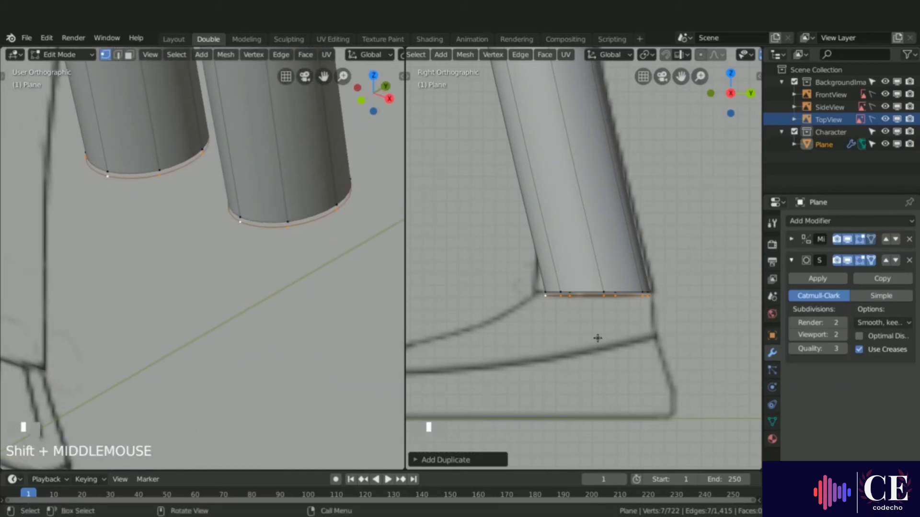
# Extrude the duplicated loop down along global Z and scale its lower edge to about 1.18.
pyautogui.press('e')
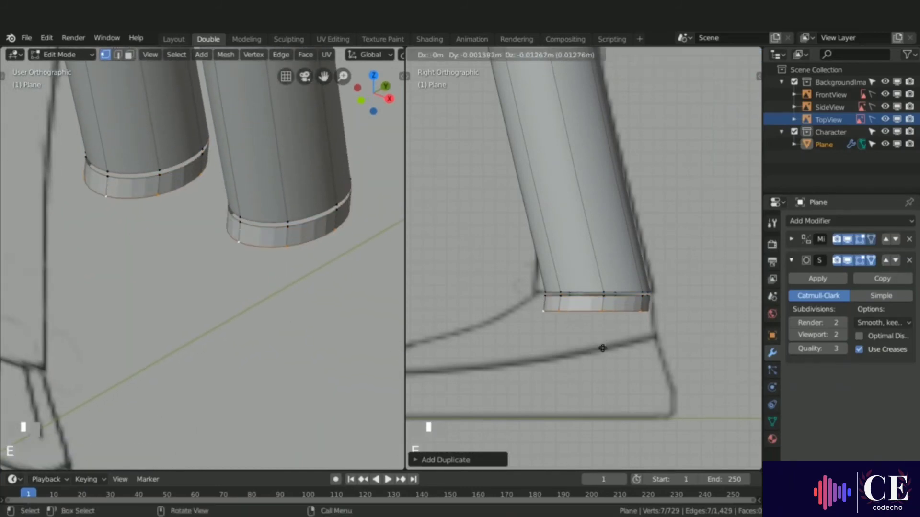
pyautogui.press('z')
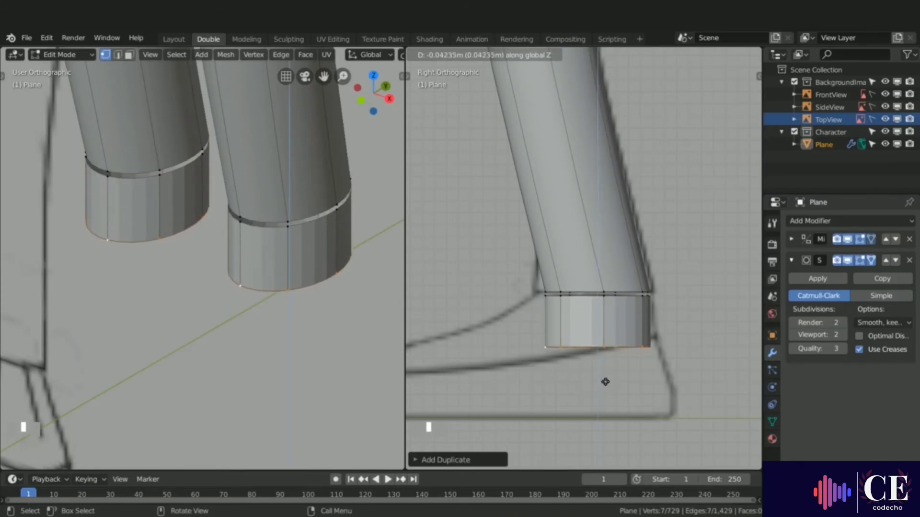
pyautogui.click(605, 374)
pyautogui.press('s')
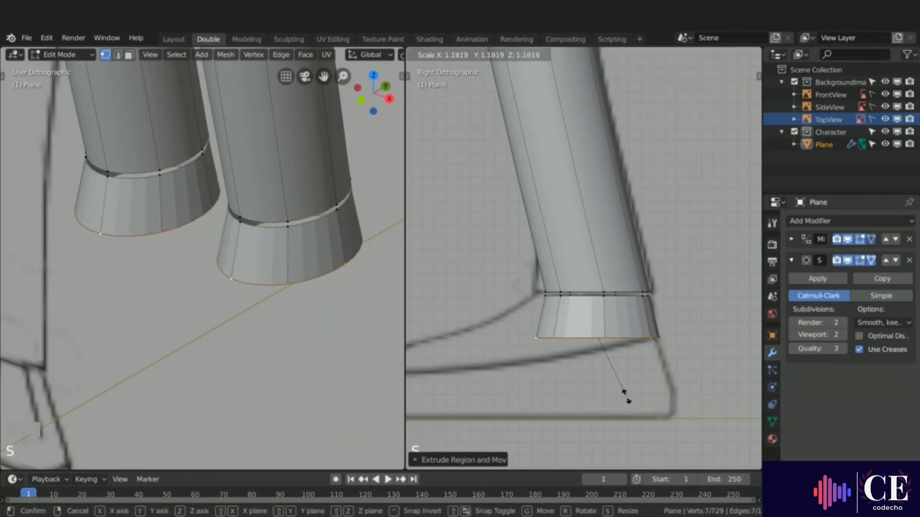
pyautogui.click(626, 396)
# Show the side view in wireframe and move the lower loop's front vertices forward along global Y toward the toe.
pyautogui.press('z')
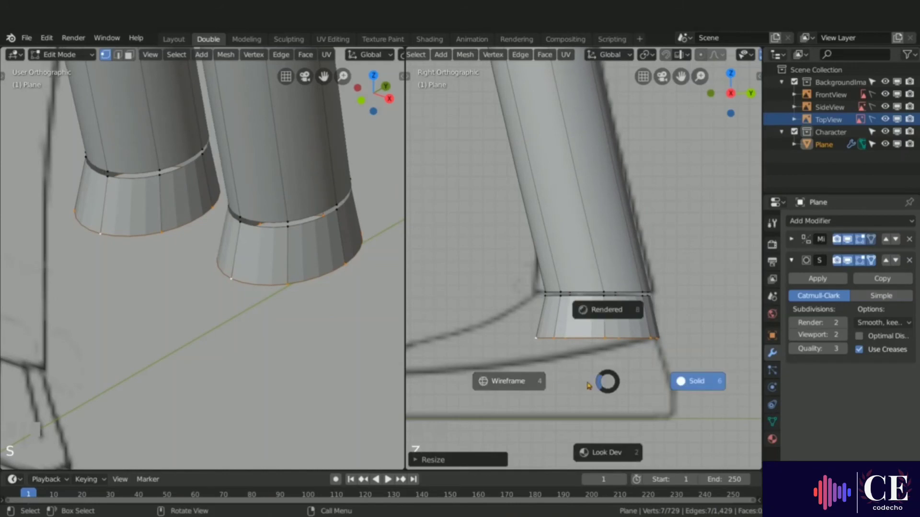
pyautogui.click(518, 381)
pyautogui.hotkey('alt', 'a')
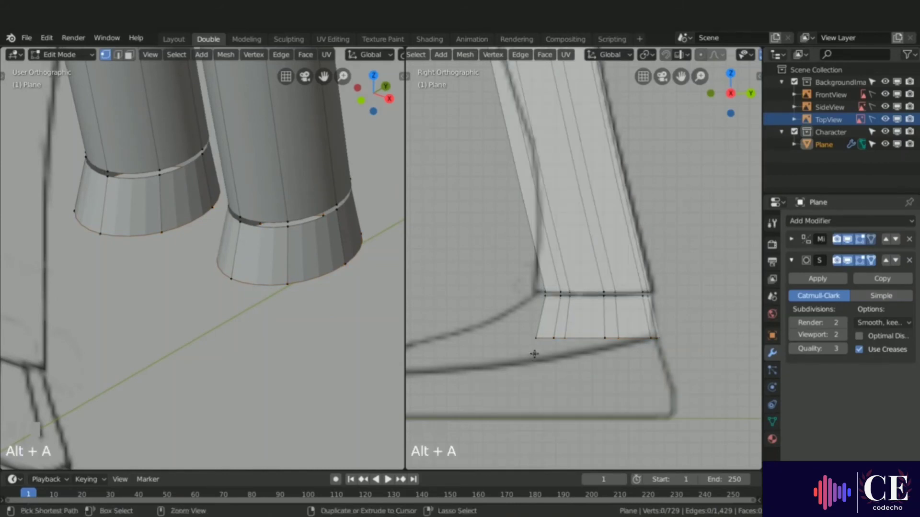
pyautogui.moveTo(567, 354)
pyautogui.keyDown('ctrl'); pyautogui.mouseDown(button='right')
pyautogui.moveTo(558, 329)
pyautogui.moveTo(517, 345)
pyautogui.moveTo(570, 345)
pyautogui.moveTo(571, 332)
pyautogui.mouseUp(button='right'); pyautogui.keyUp('ctrl')
pyautogui.press('g')
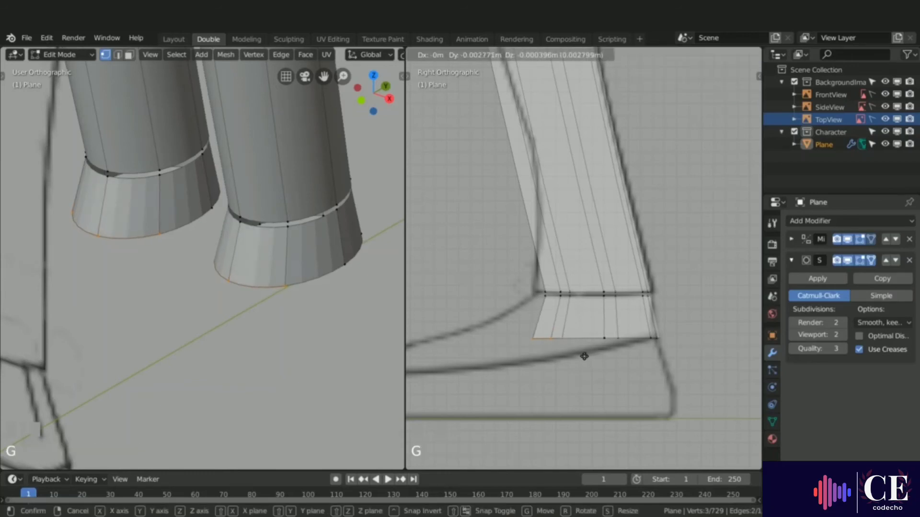
pyautogui.press('y')
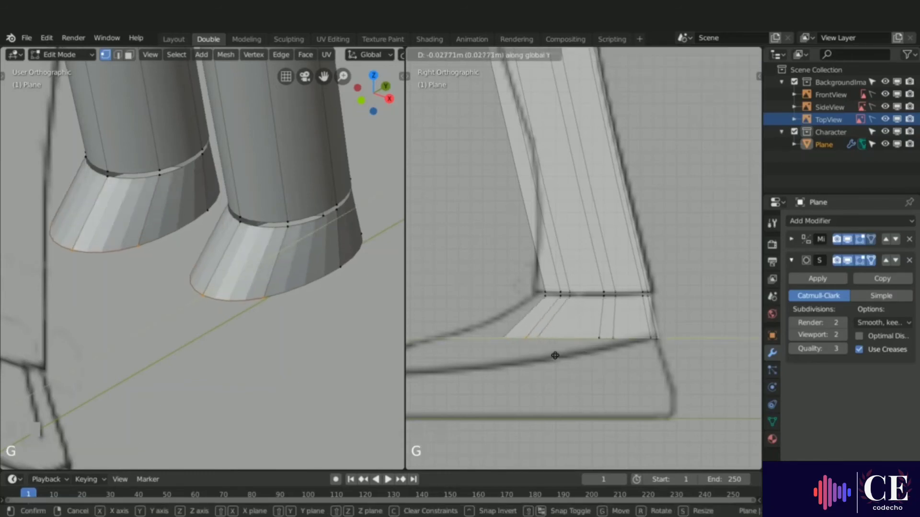
pyautogui.click(546, 355)
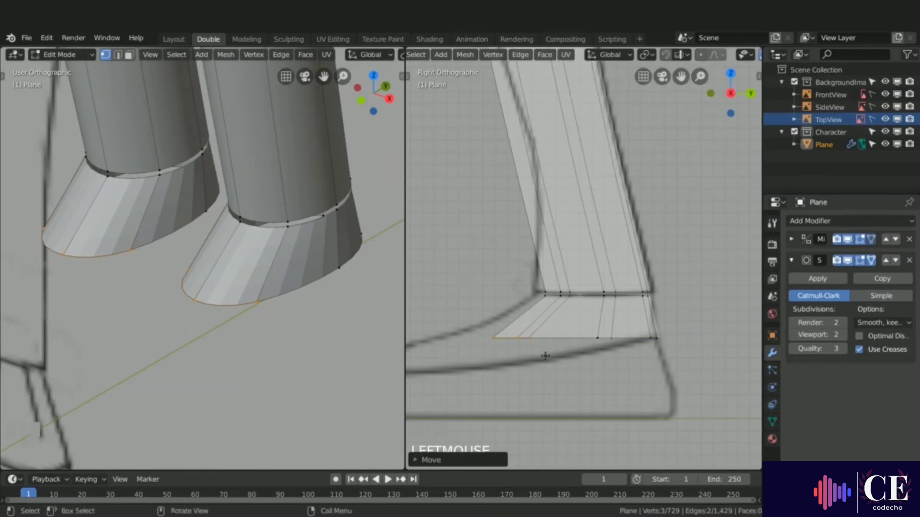
# Raise the shoe's whole lower loop slightly along global Z so its front edge meets the instep outline.
pyautogui.keyDown('alt'); pyautogui.click(556, 337); pyautogui.keyUp('alt')
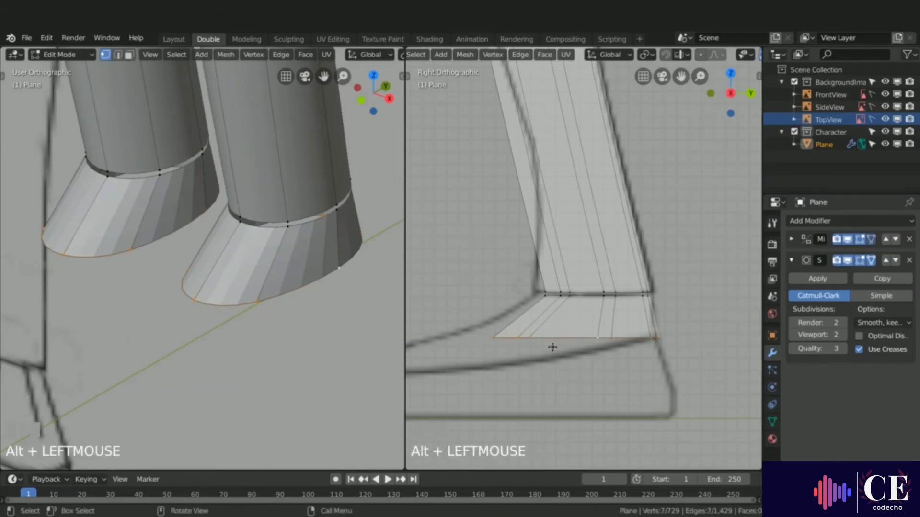
pyautogui.press('g')
pyautogui.press('z')
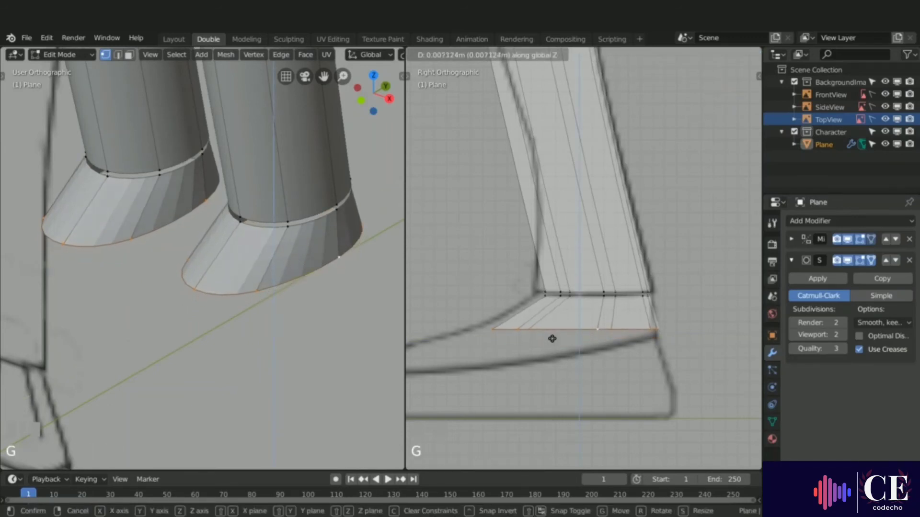
pyautogui.click(549, 333)
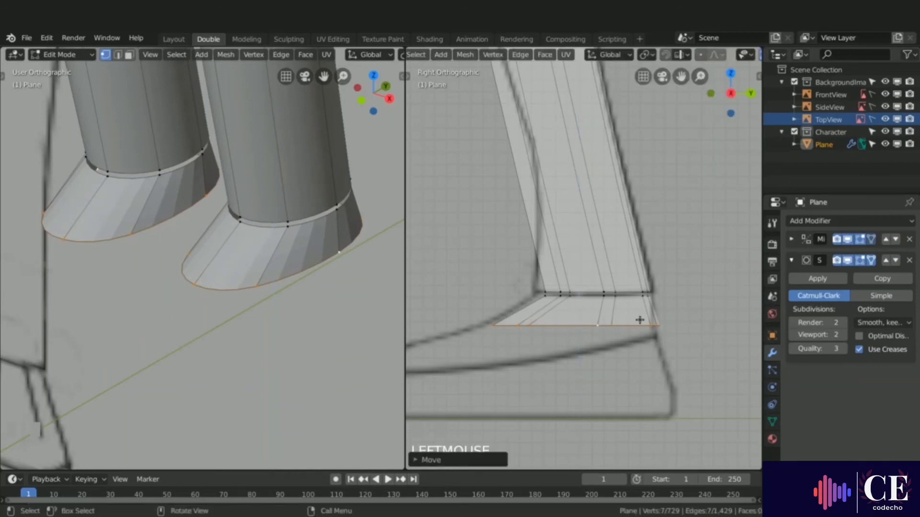
# Move the lower loop's heel vertices slightly forward along global Y onto the heel outline in the side reference.
pyautogui.hotkey('alt', 'a')
pyautogui.keyDown('ctrl'); pyautogui.moveTo(640, 320); pyautogui.dragTo(654, 333, button='right'); pyautogui.keyUp('ctrl')
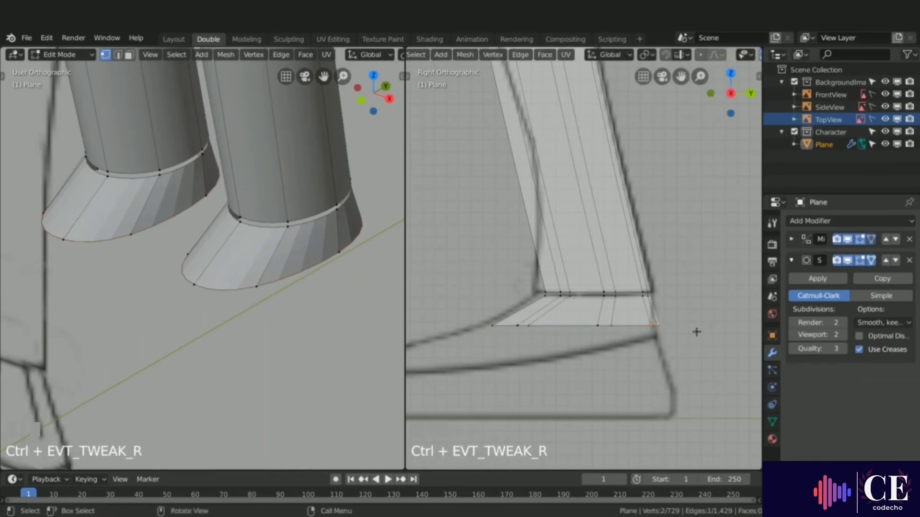
pyautogui.press('g')
pyautogui.press('y')
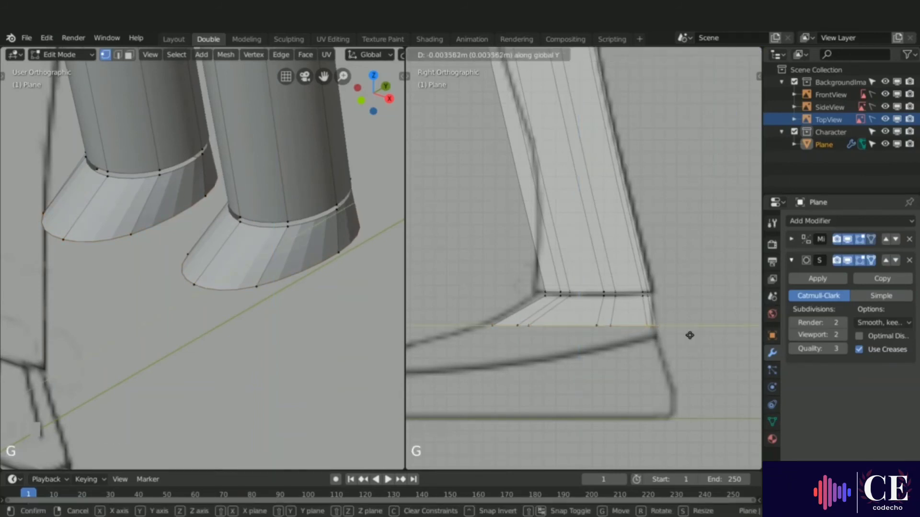
pyautogui.click(662, 329)
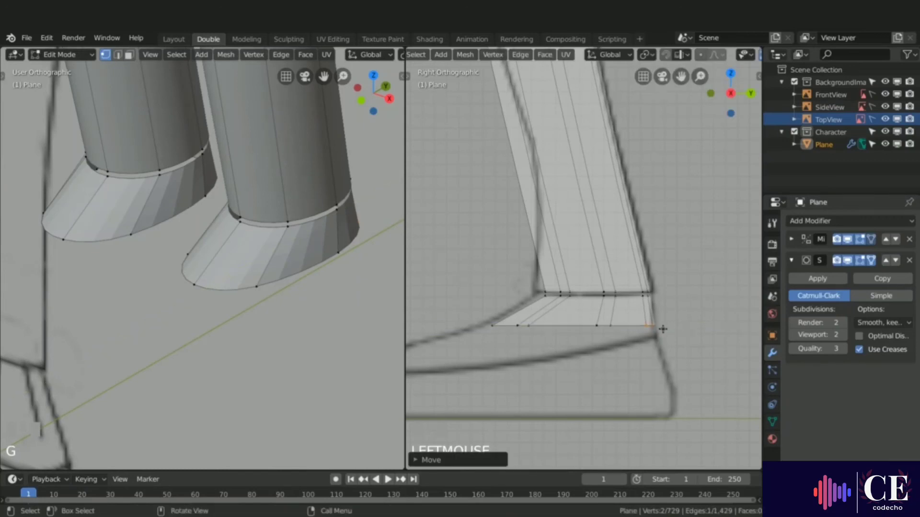
# Extrude the shoe's lower loop down along global Z to just above the sole in the side reference.
pyautogui.keyDown('alt'); pyautogui.click(567, 325); pyautogui.keyUp('alt')
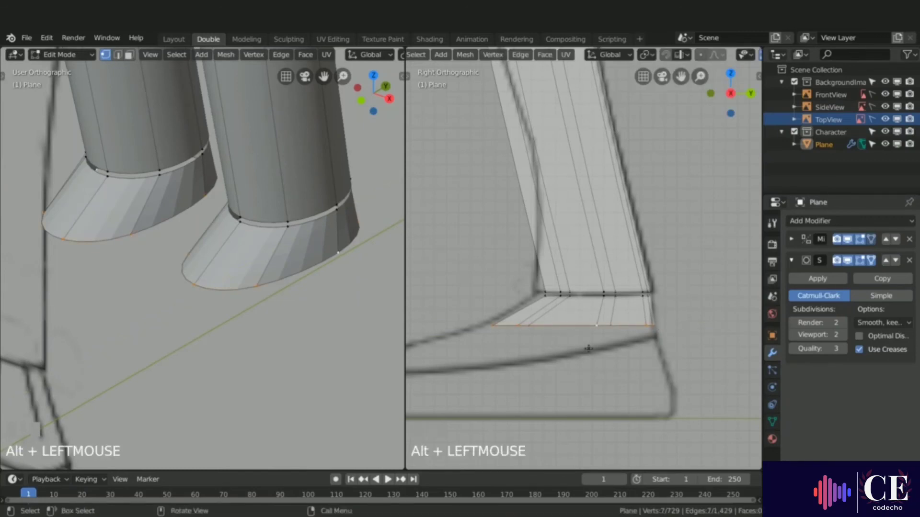
pyautogui.press('e')
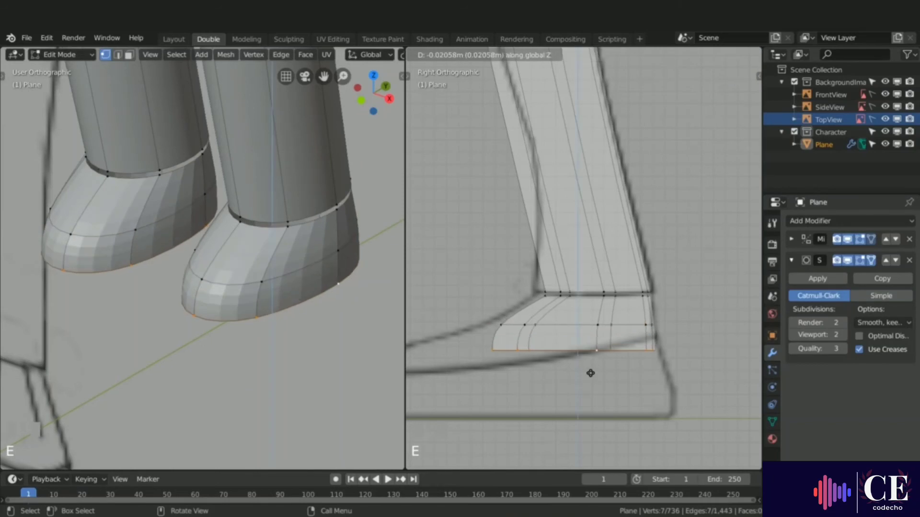
pyautogui.click(591, 373)
pyautogui.press('g')
pyautogui.press('z')
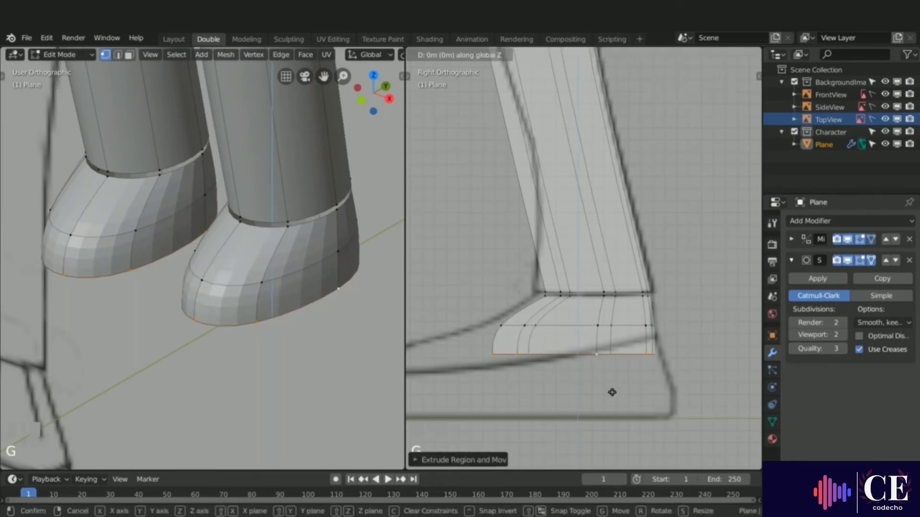
pyautogui.click(611, 431)
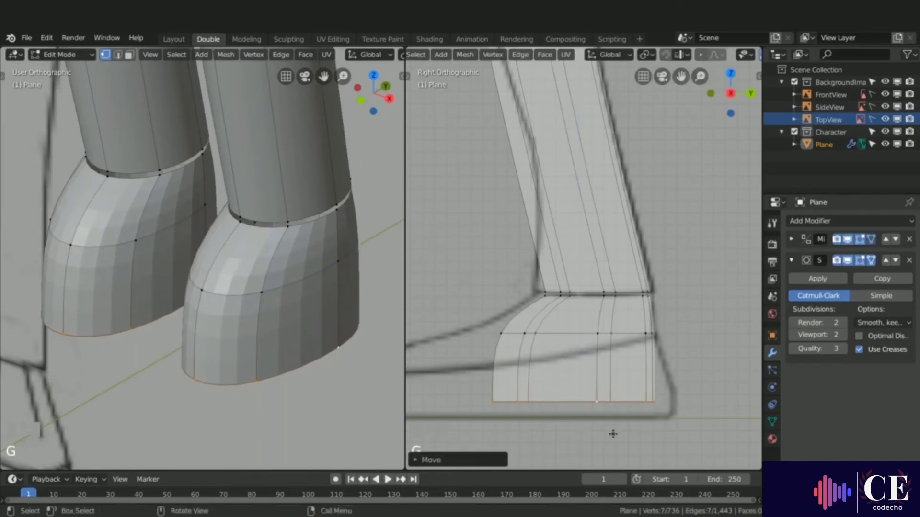
# Move the bottom heel vertices backward along global Y to the back of the shoe in the side reference.
pyautogui.hotkey('alt', 'a')
pyautogui.keyDown('ctrl'); pyautogui.moveTo(638, 389); pyautogui.dragTo(658, 402, button='right'); pyautogui.keyUp('ctrl')
pyautogui.press('g')
pyautogui.press('y')
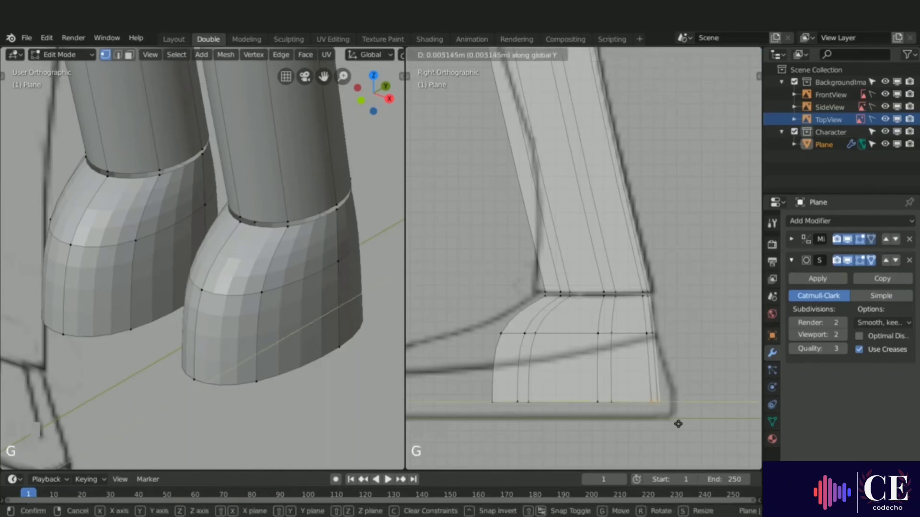
pyautogui.click(690, 421)
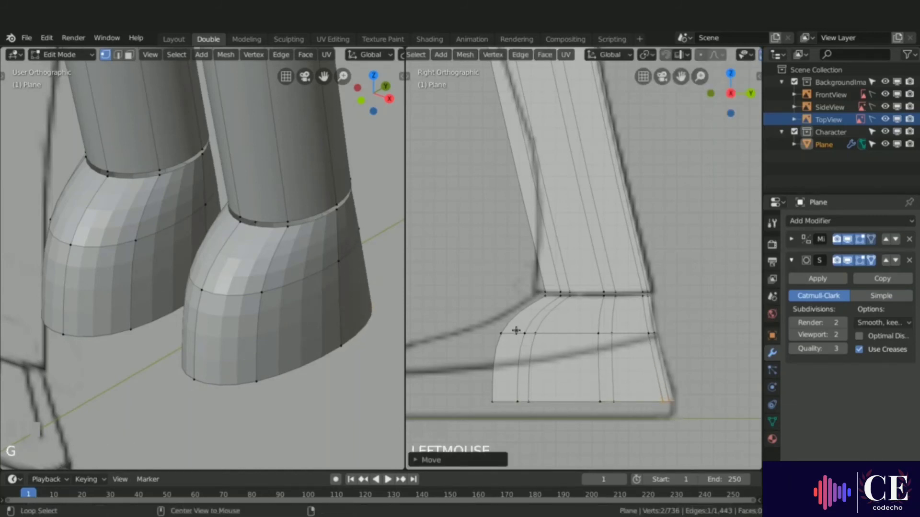
# Clear the selection, return the side view to solid shading and switch to face selection.
pyautogui.hotkey('alt', 'a')
pyautogui.press('z')
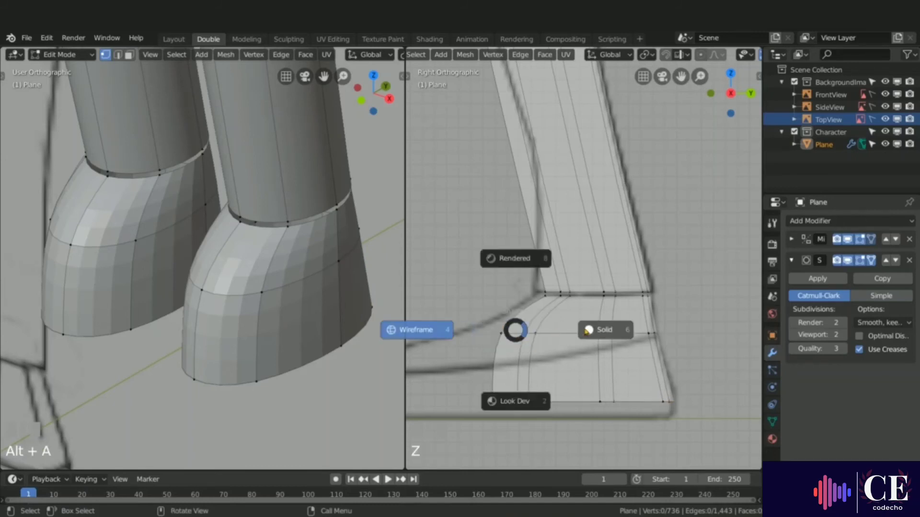
pyautogui.click(604, 331)
pyautogui.press('3')
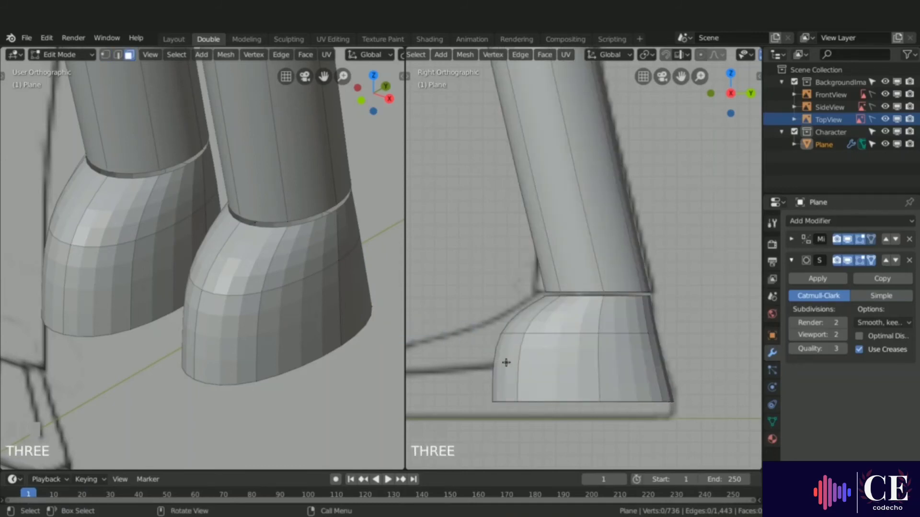
# Delete the two adjacent front faces of the shoe's lower band to open it toward the toe.
pyautogui.click(503, 363)
pyautogui.moveTo(503, 363); pyautogui.dragTo(581, 374, button='middle')
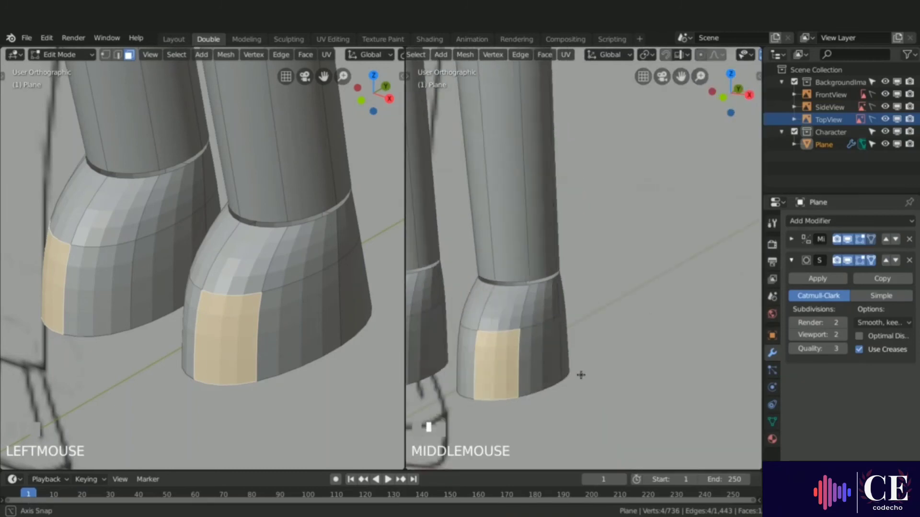
pyautogui.keyDown('shift'); pyautogui.click(469, 350); pyautogui.keyUp('shift')
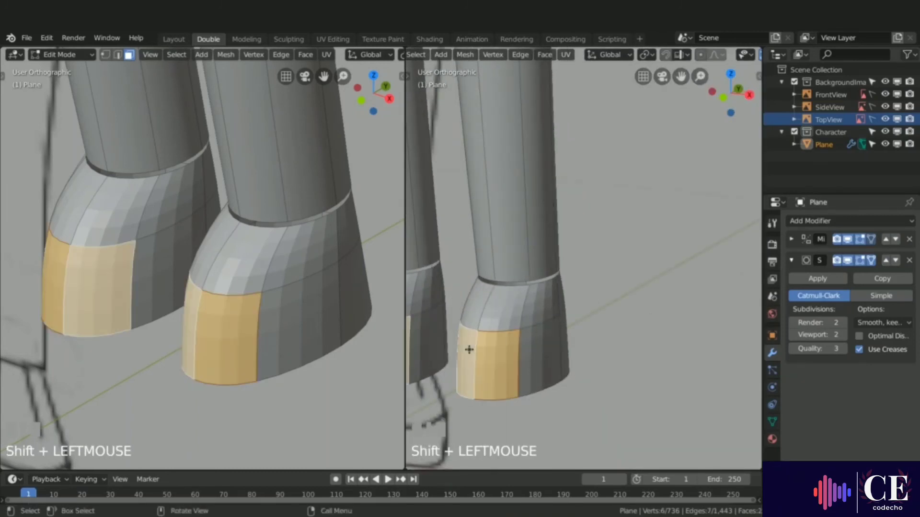
pyautogui.press('x')
pyautogui.click(468, 352)
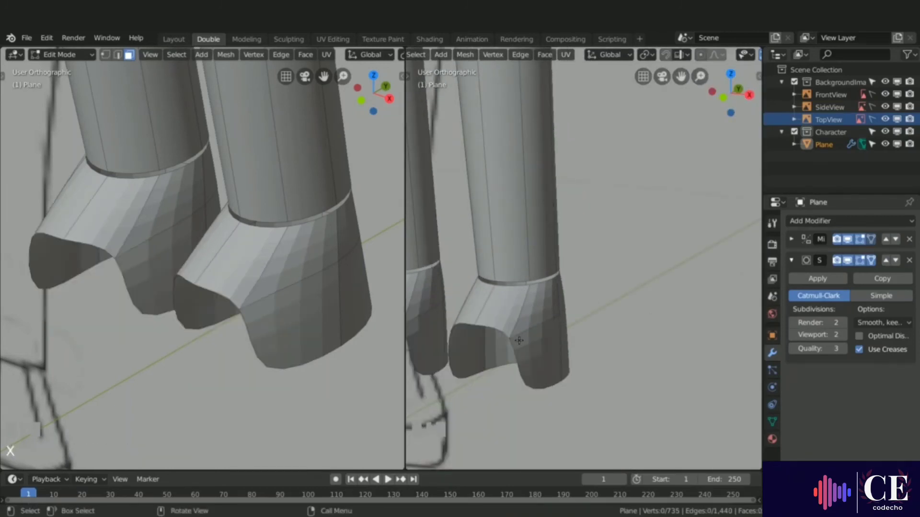
# Move the front opening's edge loop outward about 0.005 m along global X to centre it on the shoe in the front reference.
pyautogui.press('KP_1')
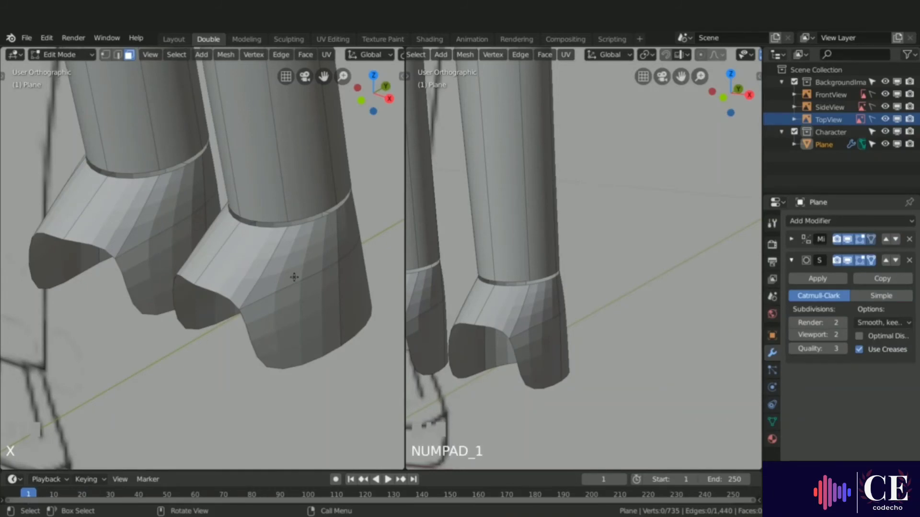
pyautogui.scroll(-2, 214, 282)
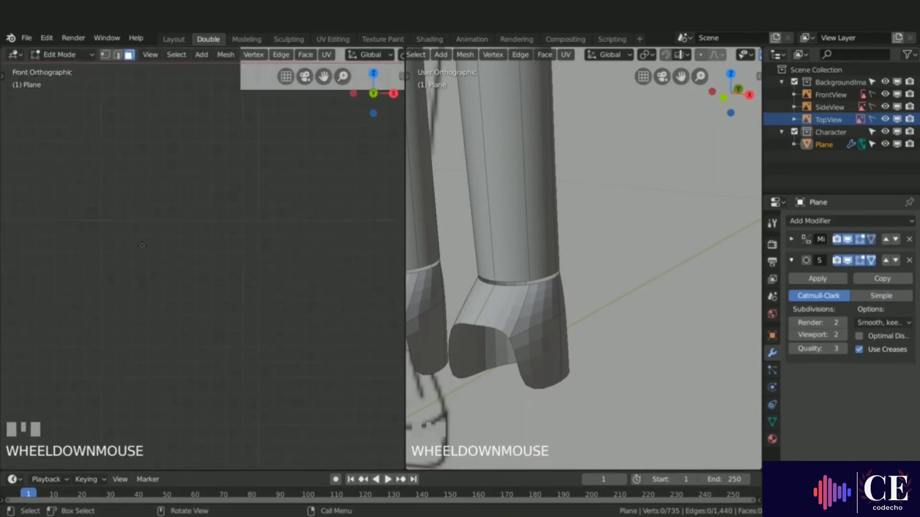
pyautogui.scroll(4, 259, 159)
pyautogui.scroll(5, 295, 187)
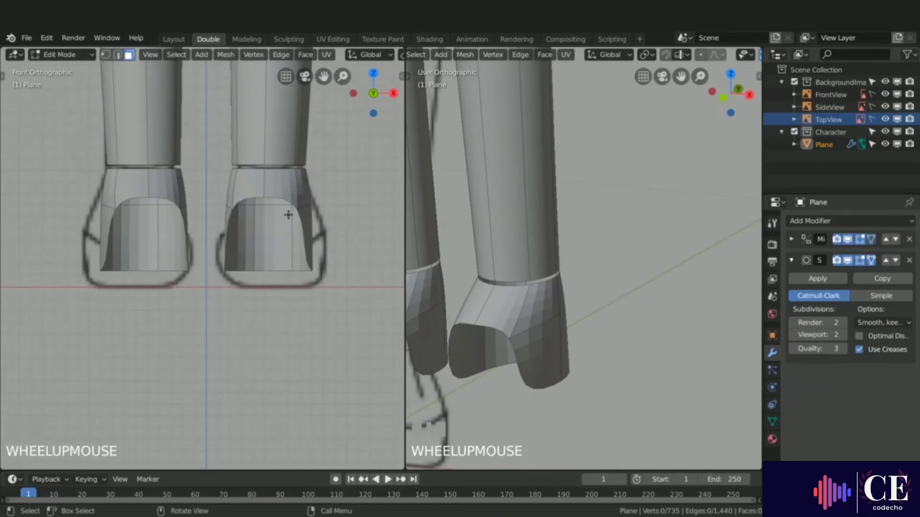
pyautogui.press('1')
pyautogui.keyDown('alt'); pyautogui.click(278, 197); pyautogui.keyUp('alt')
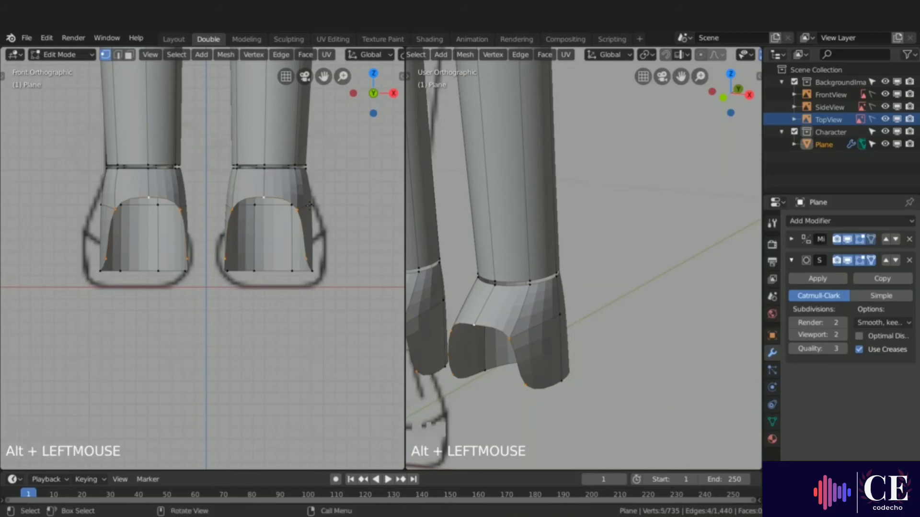
pyautogui.press('g')
pyautogui.press('x')
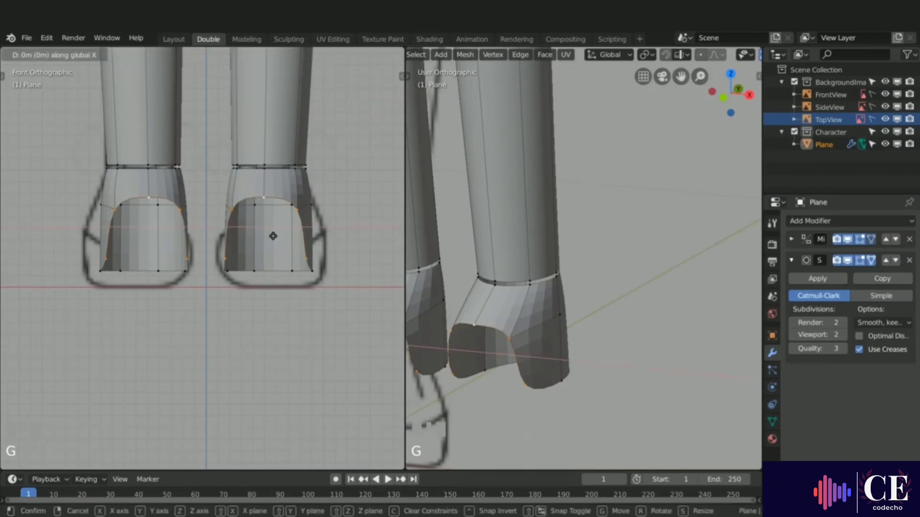
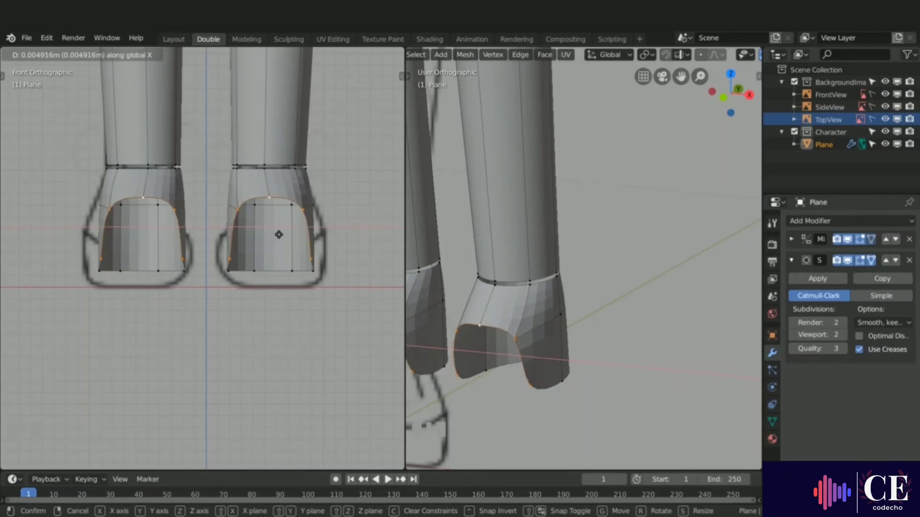
pyautogui.click(280, 234)
# Scale the front opening's loop by about 1.31 along global X to match the shoe width in the front reference.
pyautogui.press('s')
pyautogui.press('x')
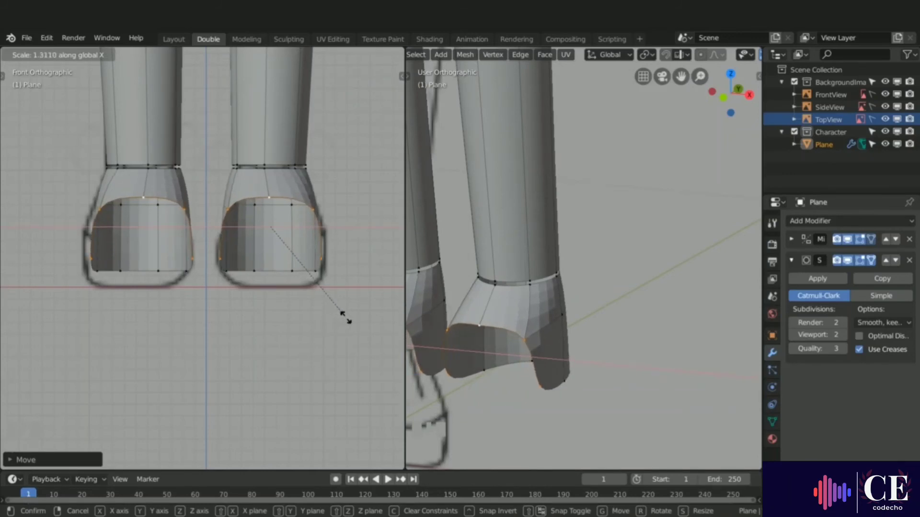
pyautogui.click(346, 318)
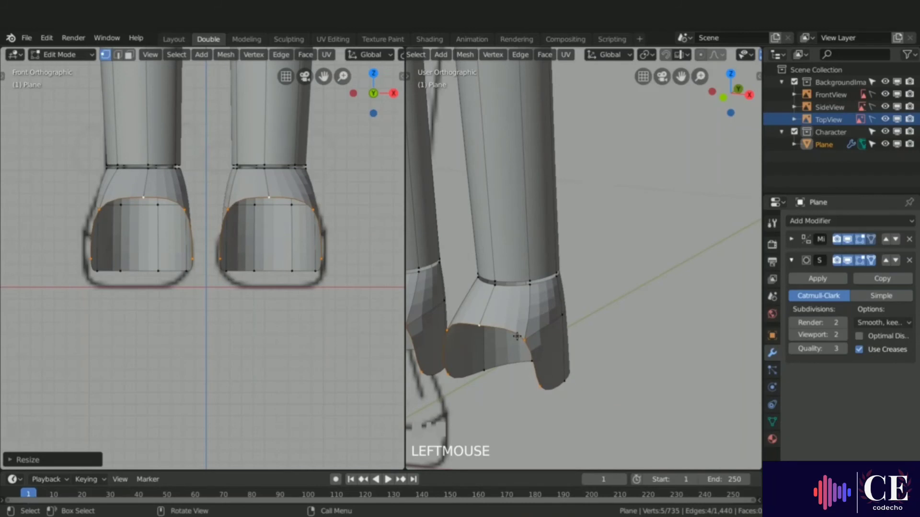
# Extrude the front opening's loop forward and slightly down to the toe of the shoe in the side reference.
pyautogui.press('KP_3')
pyautogui.scroll(-4, 596, 318)
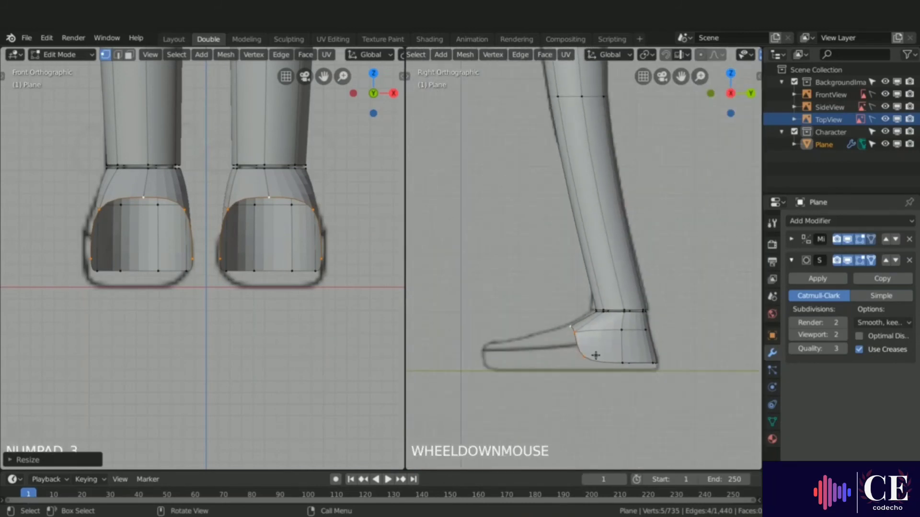
pyautogui.press('e')
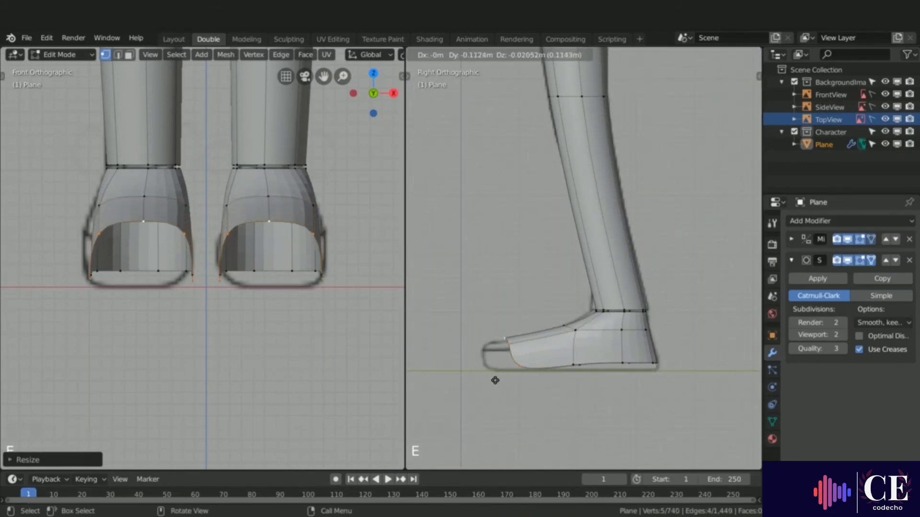
pyautogui.click(481, 381)
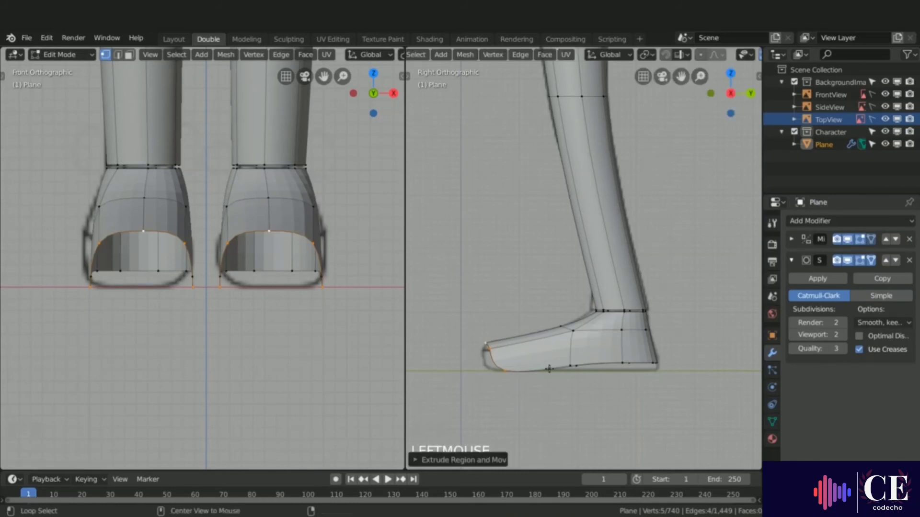
# Flatten the shoe's whole bottom edge loop by scaling it to 0 along global Z.
pyautogui.keyDown('alt'); pyautogui.click(565, 373); pyautogui.keyUp('alt')
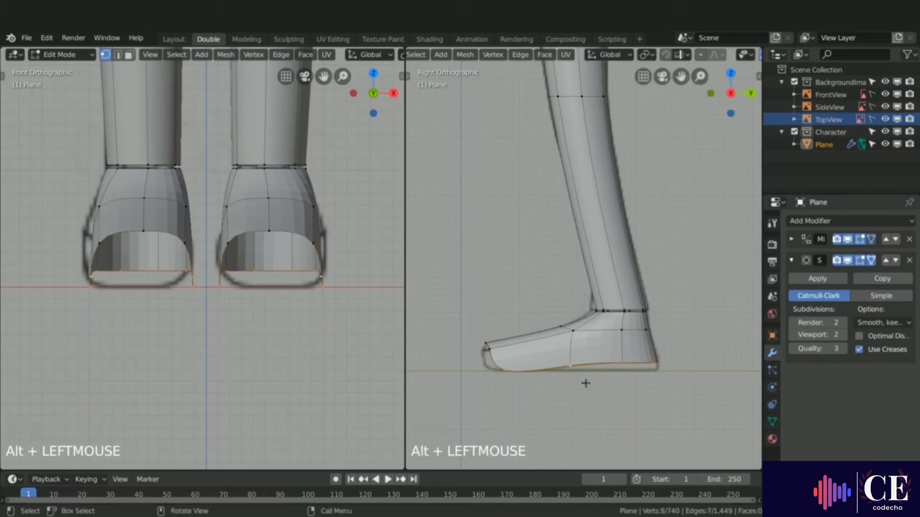
pyautogui.press('s')
pyautogui.press('z')
pyautogui.press('0')
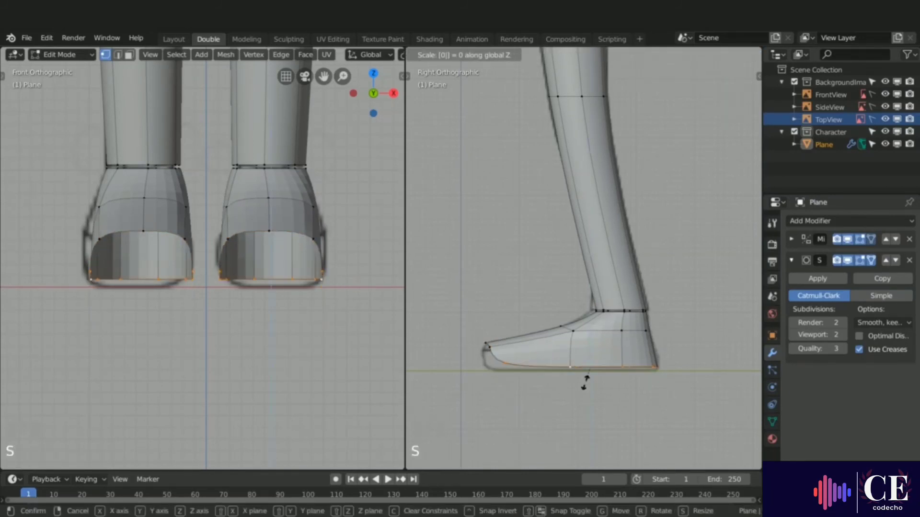
pyautogui.press('Return')
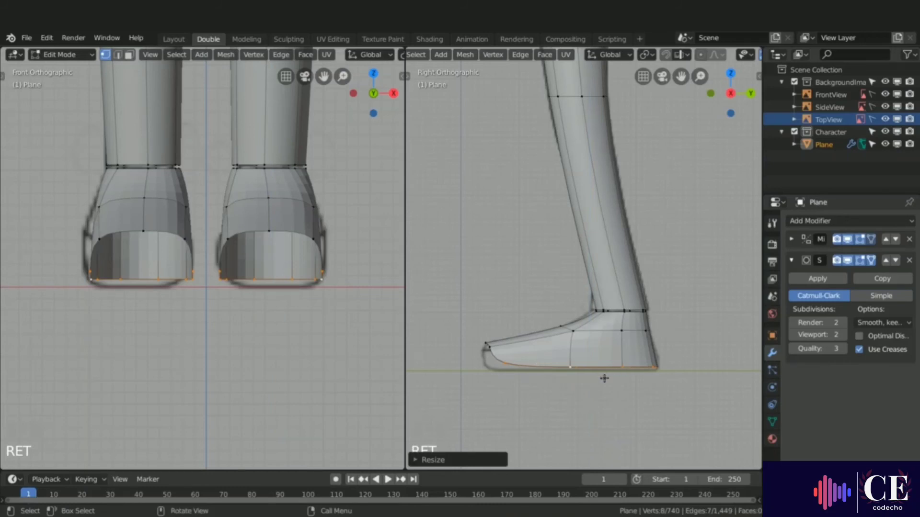
# Raise the flattened bottom loop slightly along global Z, above the ground line in the side reference.
pyautogui.press('g')
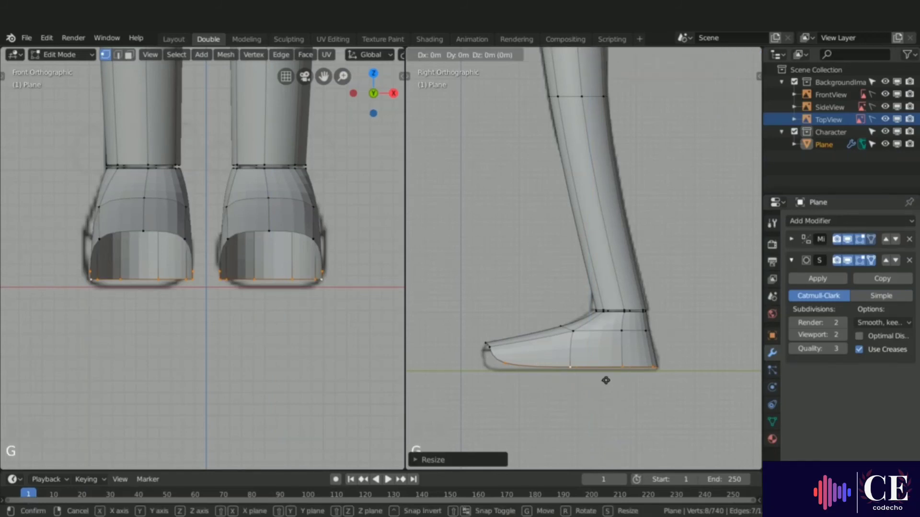
pyautogui.press('z')
pyautogui.click(606, 374)
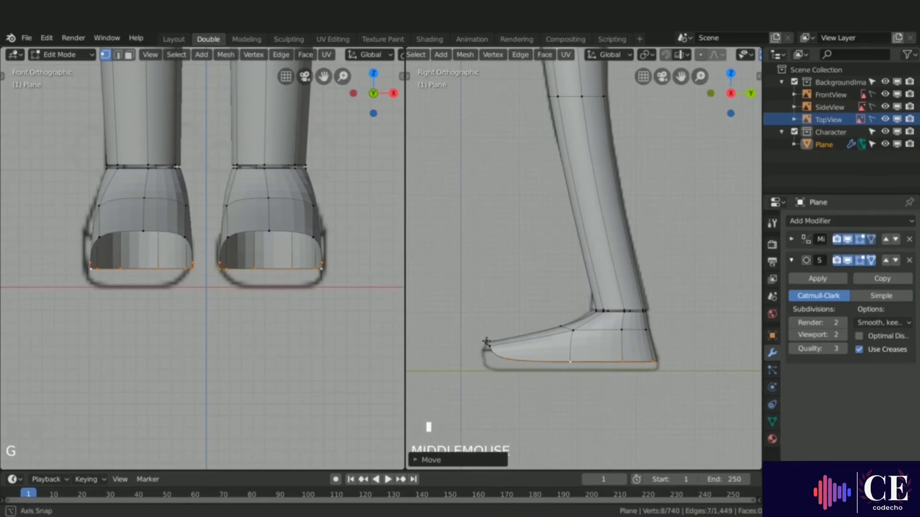
# Connect the two bottom corner vertices of the toe opening with an edge and subdivide that edge once.
pyautogui.moveTo(527, 345); pyautogui.dragTo(428, 426, button='middle')
pyautogui.keyDown('ctrl'); pyautogui.moveTo(535, 360); pyautogui.dragTo(616, 419, button='middle'); pyautogui.keyUp('ctrl')
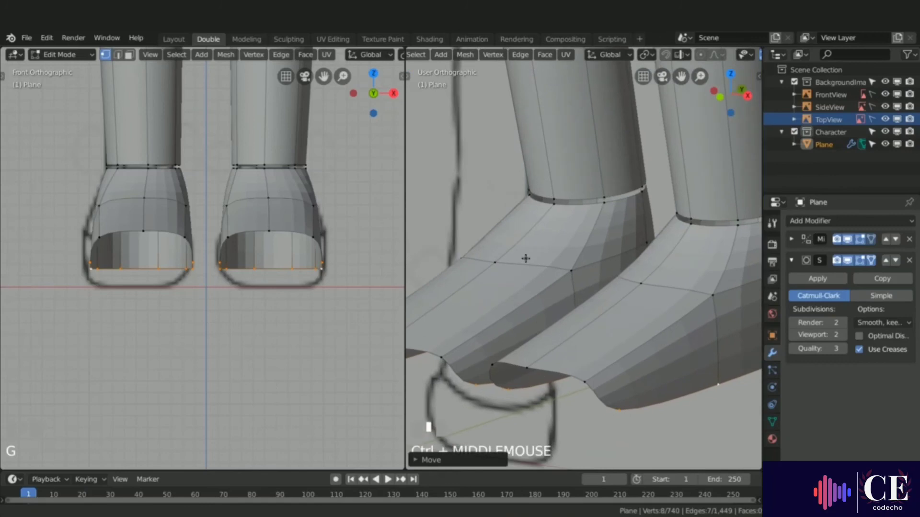
pyautogui.click(613, 412)
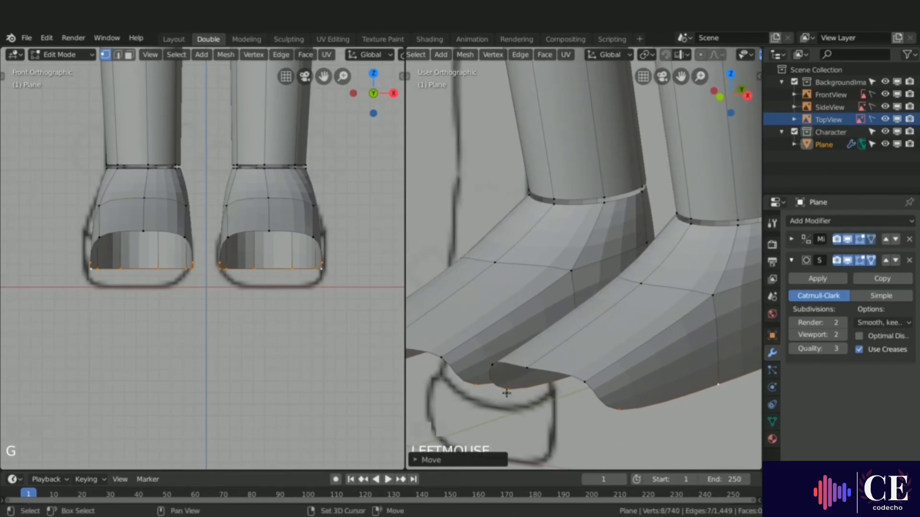
pyautogui.click(618, 410)
pyautogui.keyDown('shift'); pyautogui.click(506, 386); pyautogui.keyUp('shift')
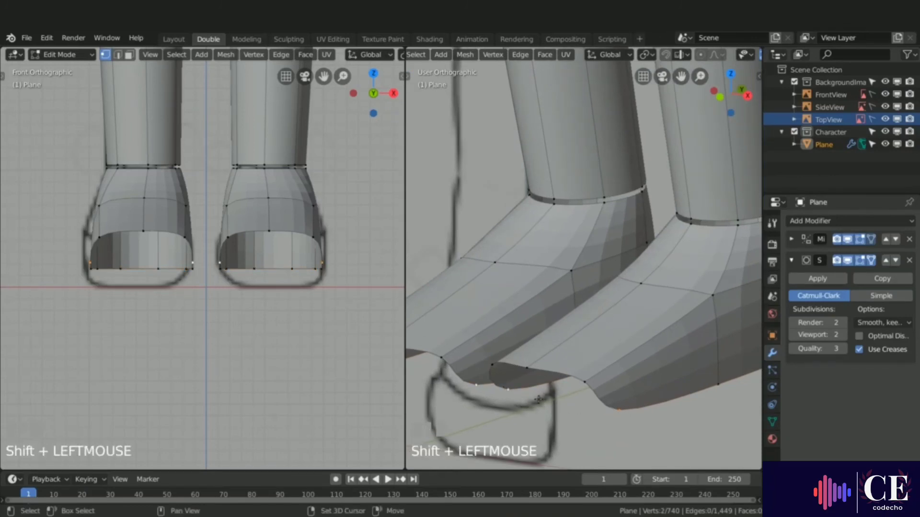
pyautogui.press('f')
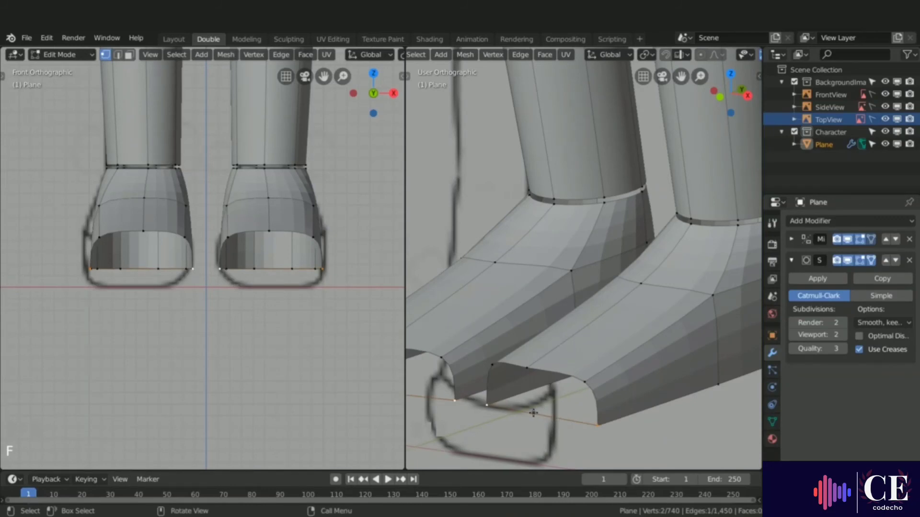
pyautogui.rightClick(536, 417)
pyautogui.click(500, 219)
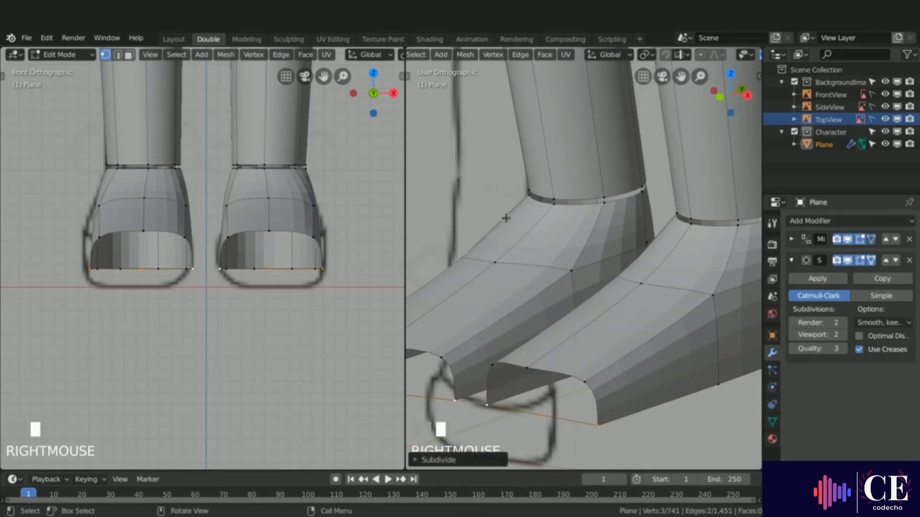
# Fill the outer half of the toe opening with a face between the top-centre, corner and bottom-midpoint vertices.
pyautogui.click(527, 368)
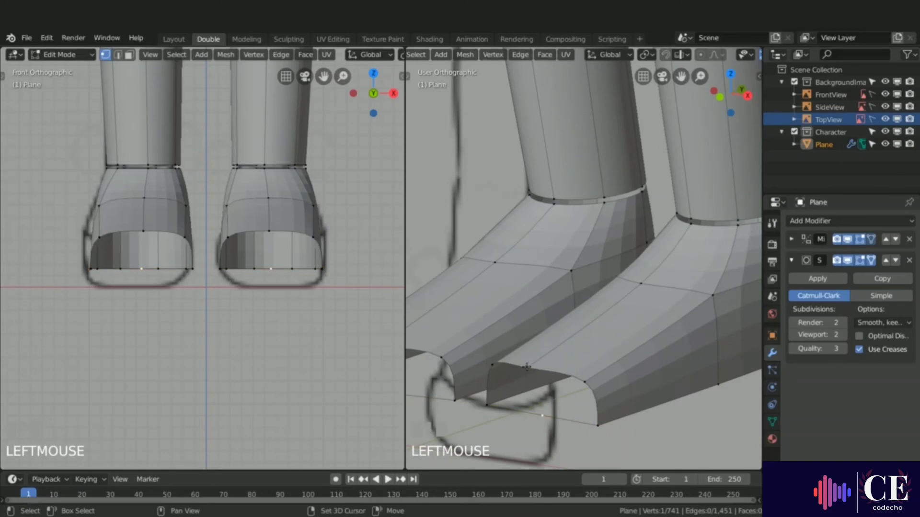
pyautogui.keyDown('shift'); pyautogui.click(572, 377); pyautogui.keyUp('shift')
pyautogui.rightClick(616, 420)
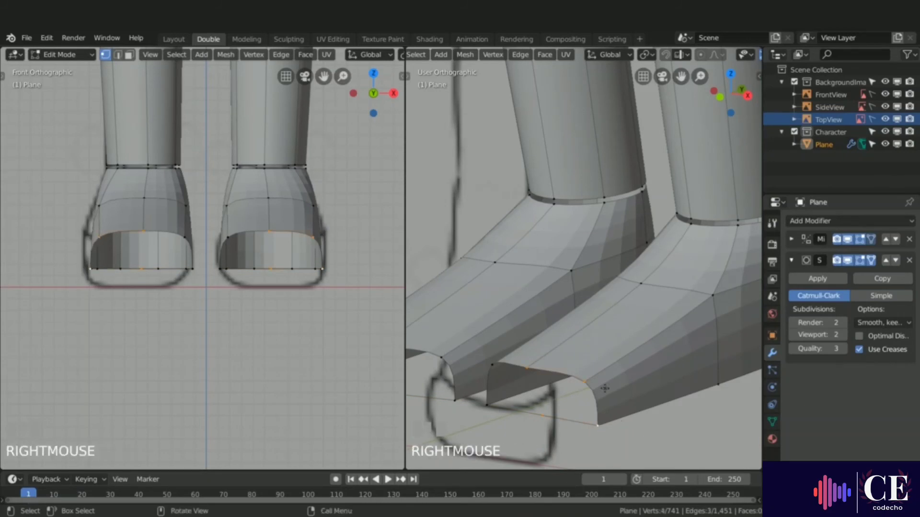
pyautogui.press('f')
# Fill the remaining inner half of the toe opening with a four-vertex face.
pyautogui.click(521, 374)
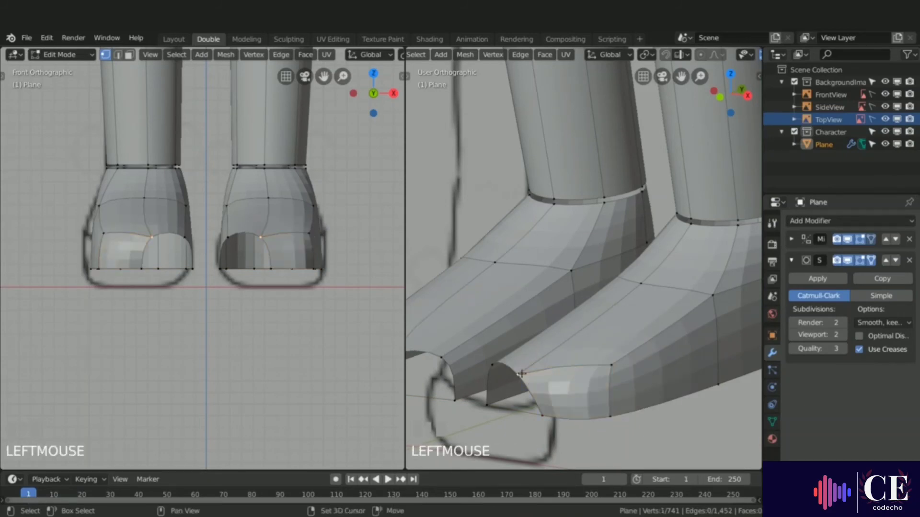
pyautogui.keyDown('shift'); pyautogui.click(492, 365); pyautogui.keyUp('shift')
pyautogui.keyDown('shift'); pyautogui.click(487, 404); pyautogui.keyUp('shift')
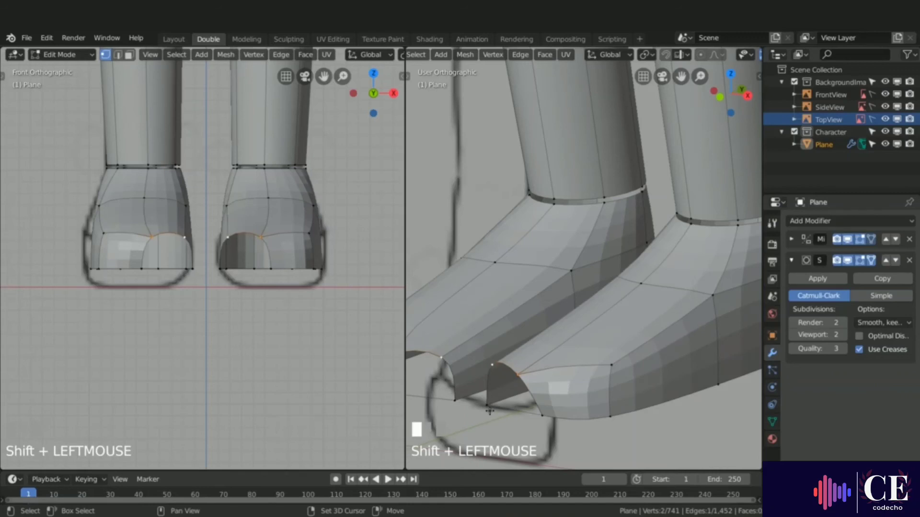
pyautogui.keyDown('shift'); pyautogui.click(542, 416); pyautogui.keyUp('shift')
pyautogui.press('f')
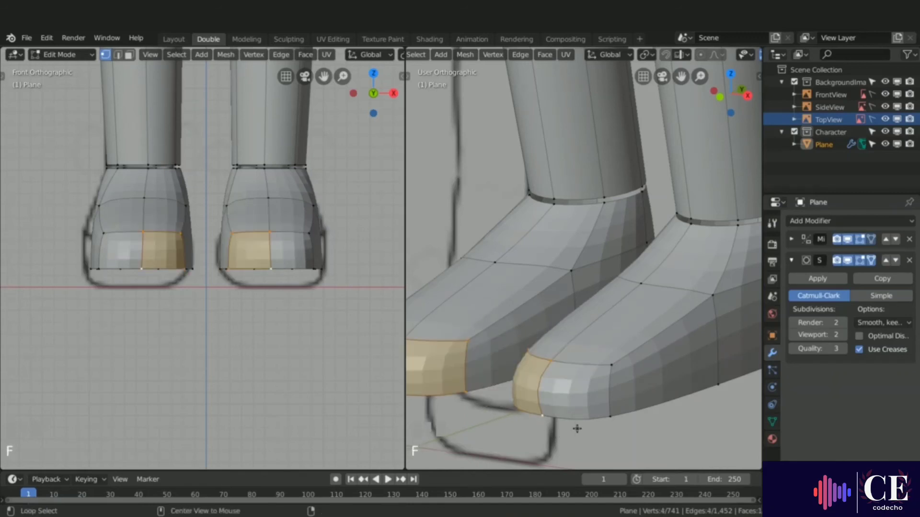
# Extrude the closed bottom edge loop of the shoe in place and scale it up to about 1.02.
pyautogui.keyDown('alt'); pyautogui.click(576, 421); pyautogui.keyUp('alt')
pyautogui.scroll(-4, 551, 380)
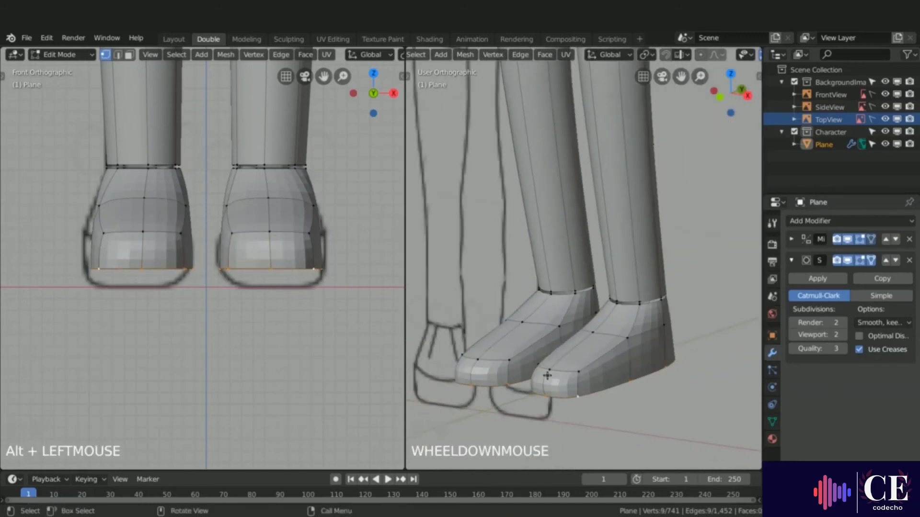
pyautogui.moveTo(550, 380); pyautogui.dragTo(642, 378, button='middle')
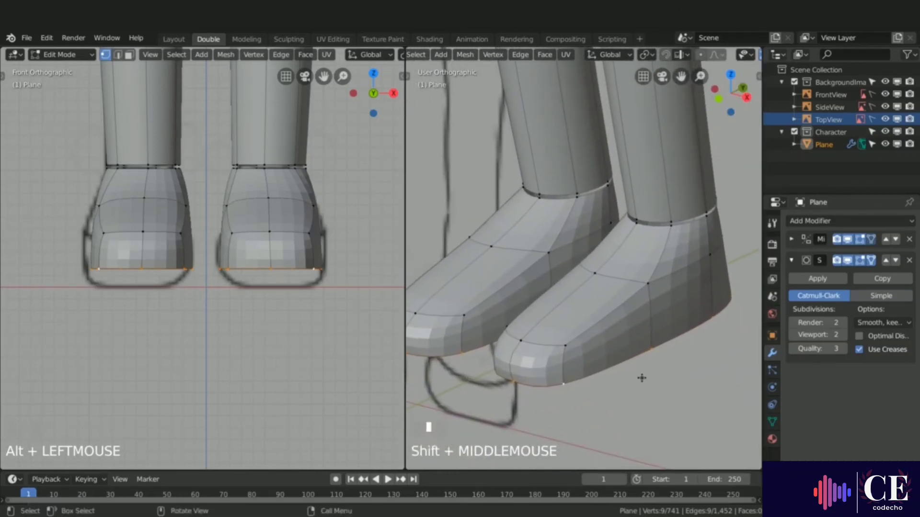
pyautogui.press('e')
pyautogui.rightClick(642, 379)
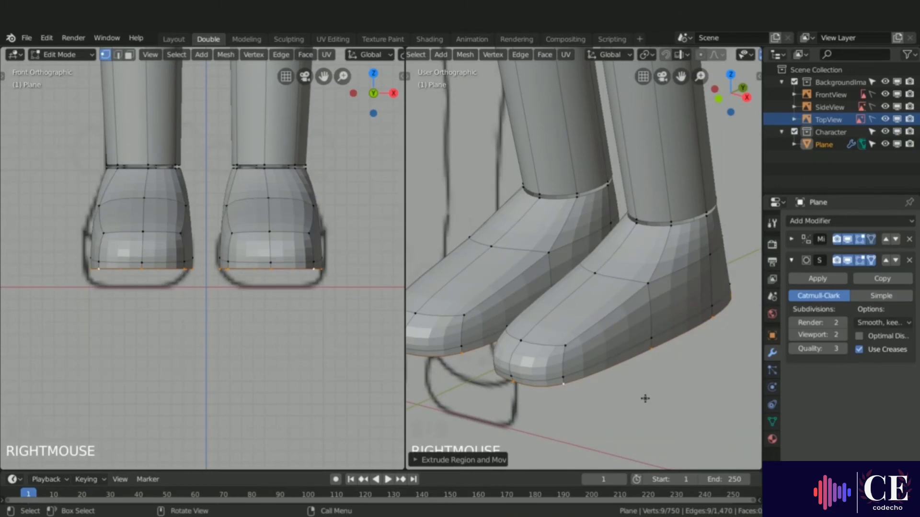
pyautogui.press('s')
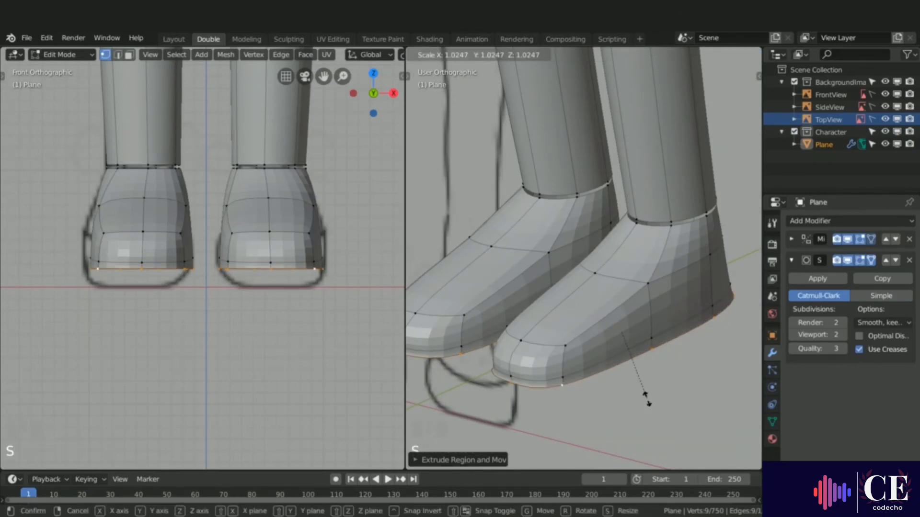
pyautogui.click(647, 397)
# Extrude the widened loop about 0.009 m down along global Z to form the sole and show the side view.
pyautogui.press('e')
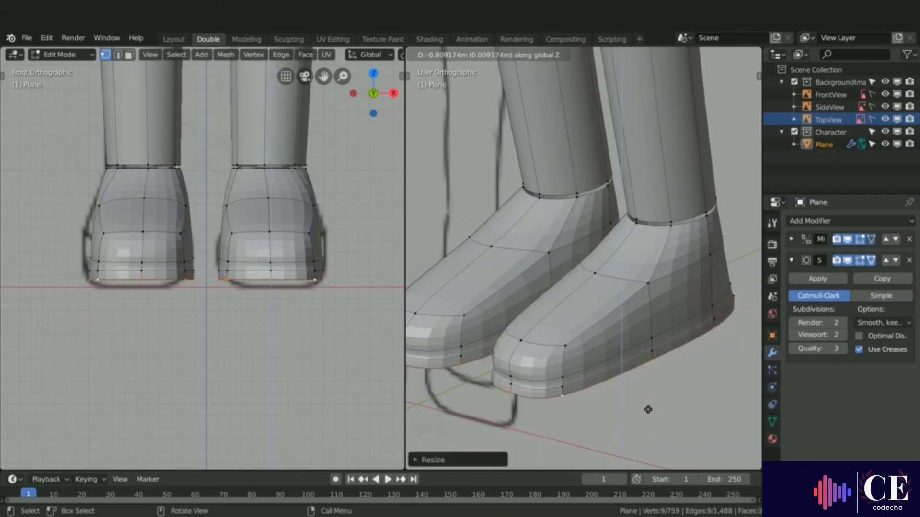
pyautogui.click(647, 411)
pyautogui.press('KP_3')
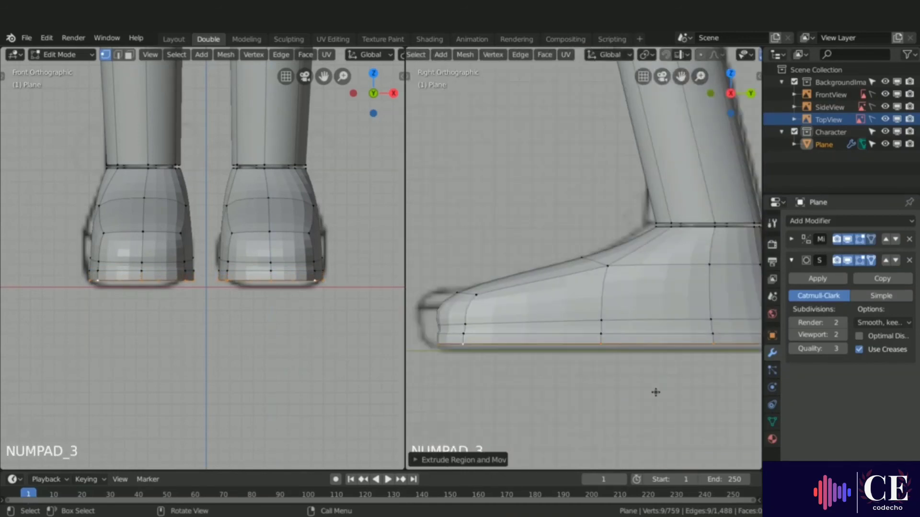
# Move the sole's bottom edge loop down along global Z until it sits exactly on the ground line.
pyautogui.press('g')
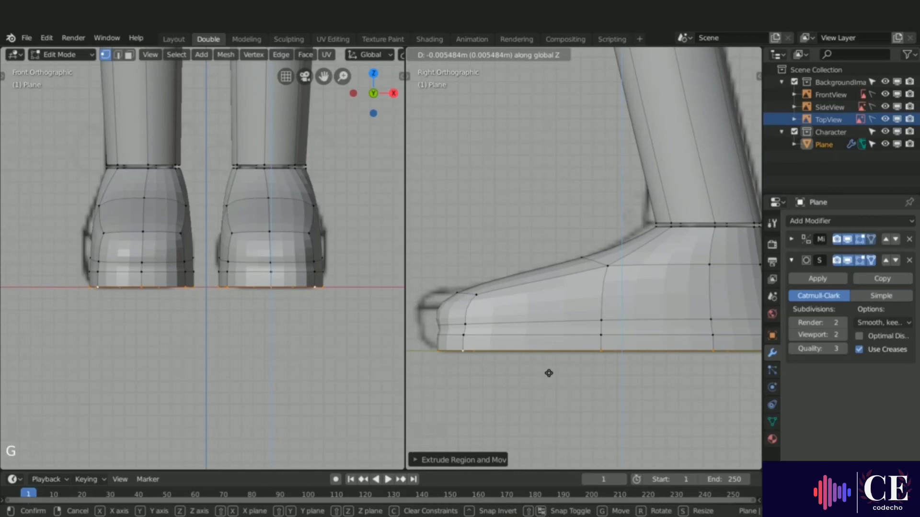
pyautogui.click(542, 370)
pyautogui.scroll(5, 470, 341)
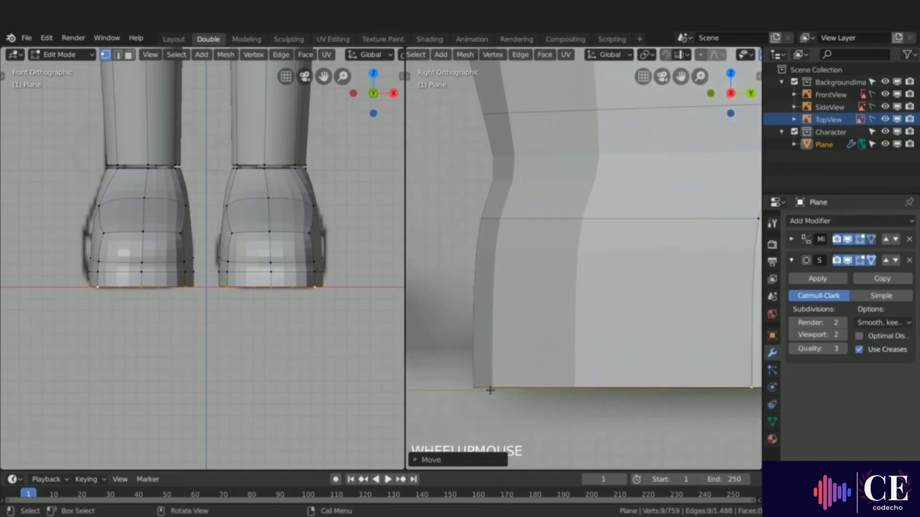
pyautogui.scroll(4, 490, 391)
pyautogui.press('g')
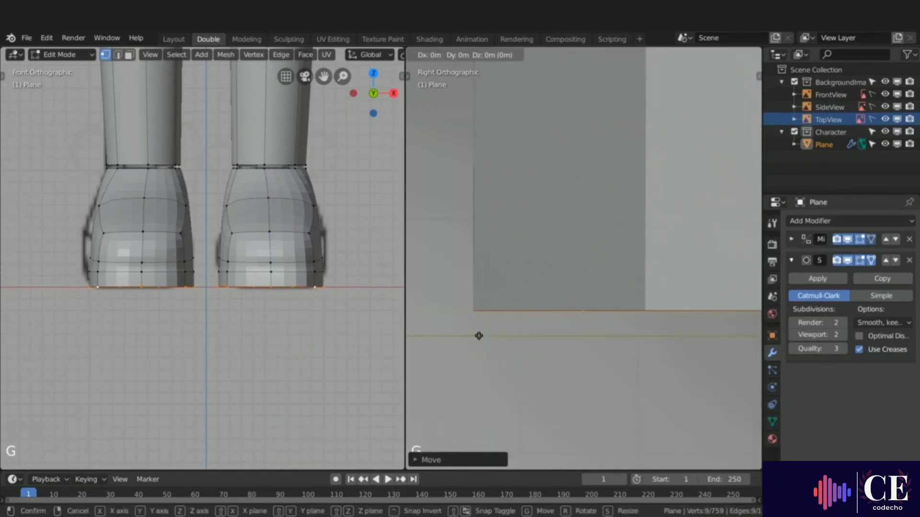
pyautogui.press('z')
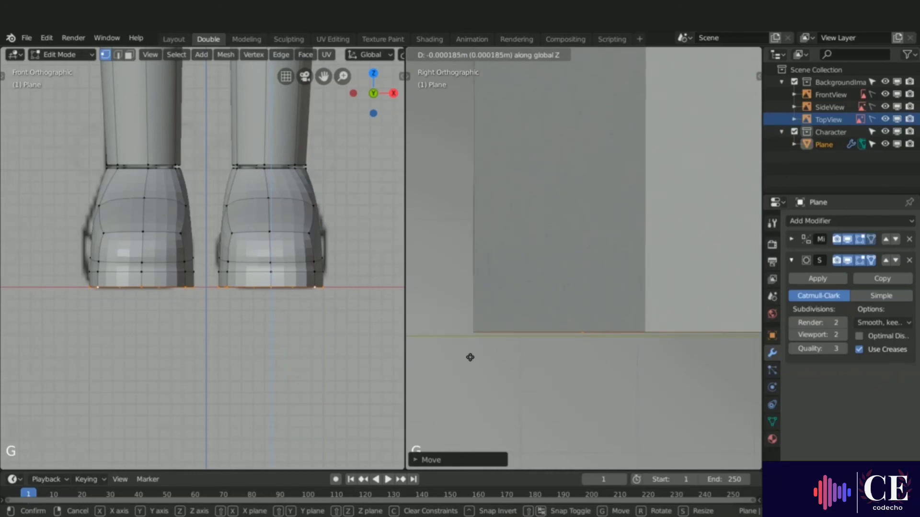
pyautogui.click(468, 361)
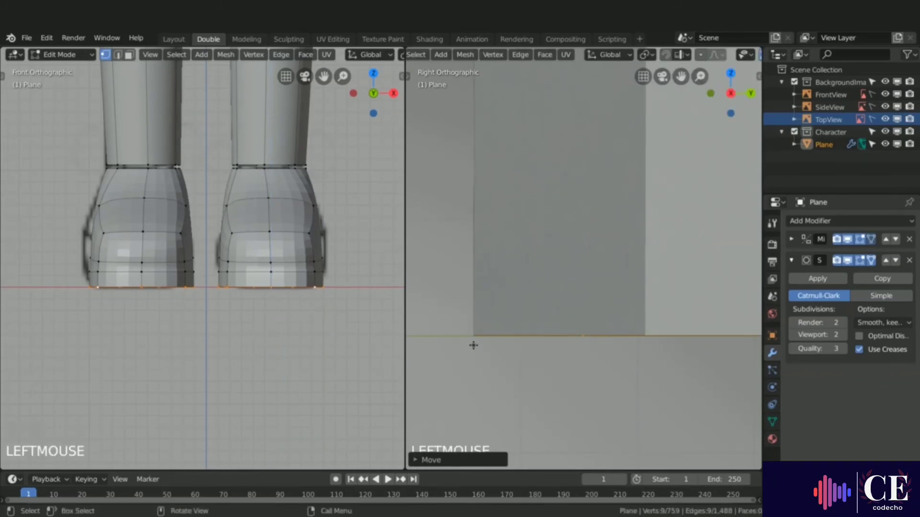
pyautogui.scroll(-5, 472, 344)
pyautogui.scroll(-2, 476, 324)
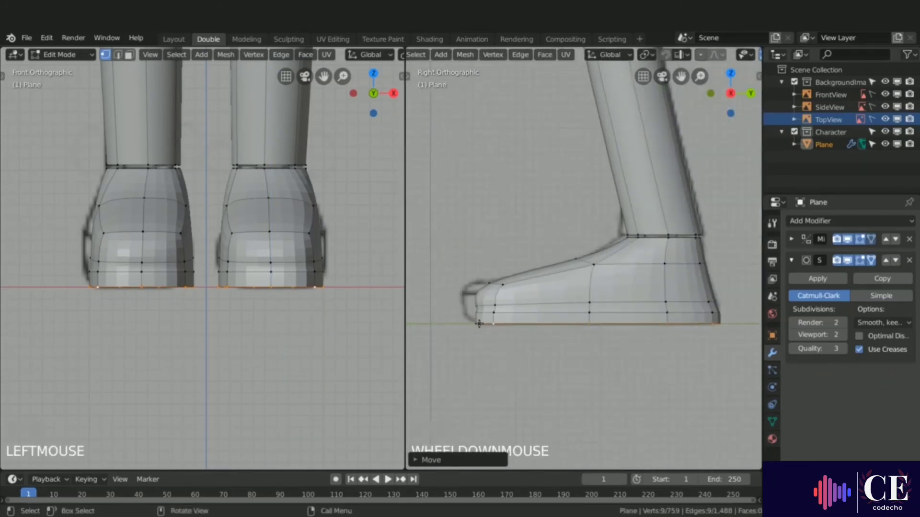
# Extrude the sole's bottom edge loop in place and scale it down to about 0.96.
pyautogui.moveTo(476, 323); pyautogui.dragTo(527, 223, button='middle')
pyautogui.press('e')
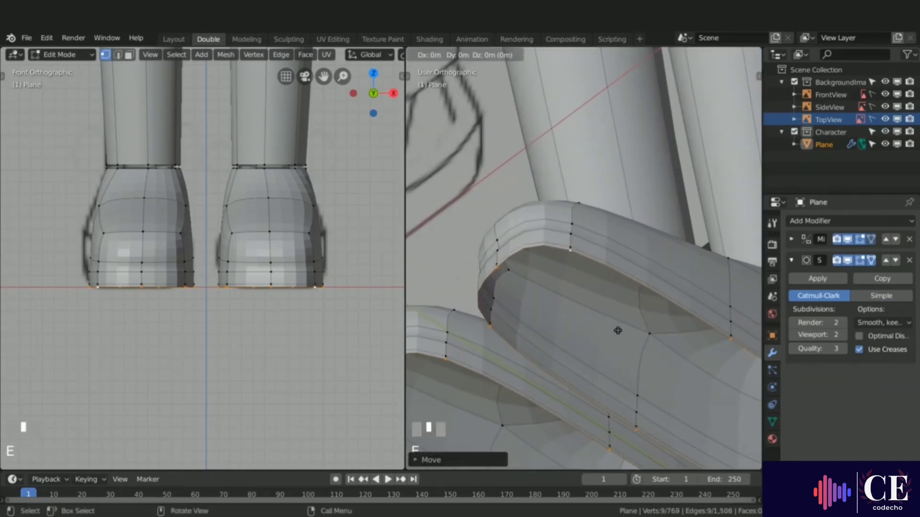
pyautogui.rightClick(617, 331)
pyautogui.press('s')
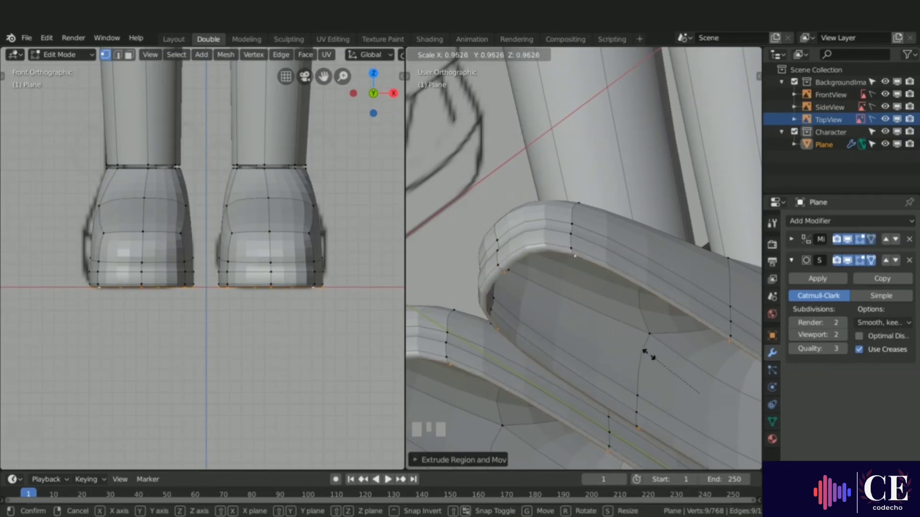
pyautogui.click(651, 352)
# Extrude the inner sole loop in place again, scale it inward and narrow it along global X.
pyautogui.press('e')
pyautogui.rightClick(654, 349)
pyautogui.press('s')
pyautogui.click(655, 351)
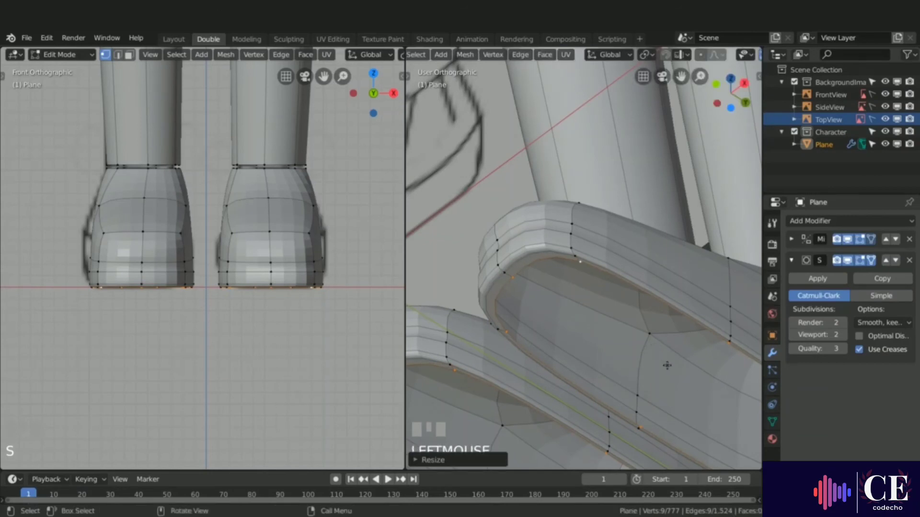
pyautogui.press('s')
pyautogui.press('x')
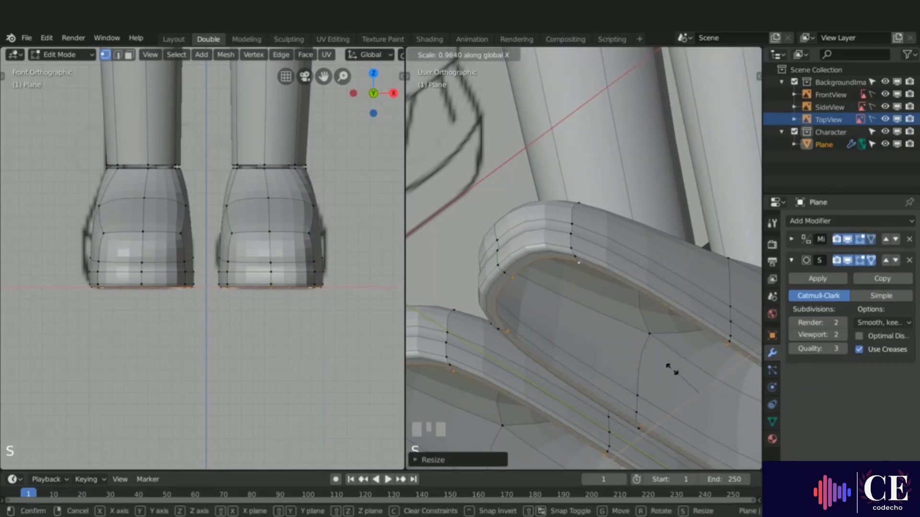
pyautogui.click(674, 371)
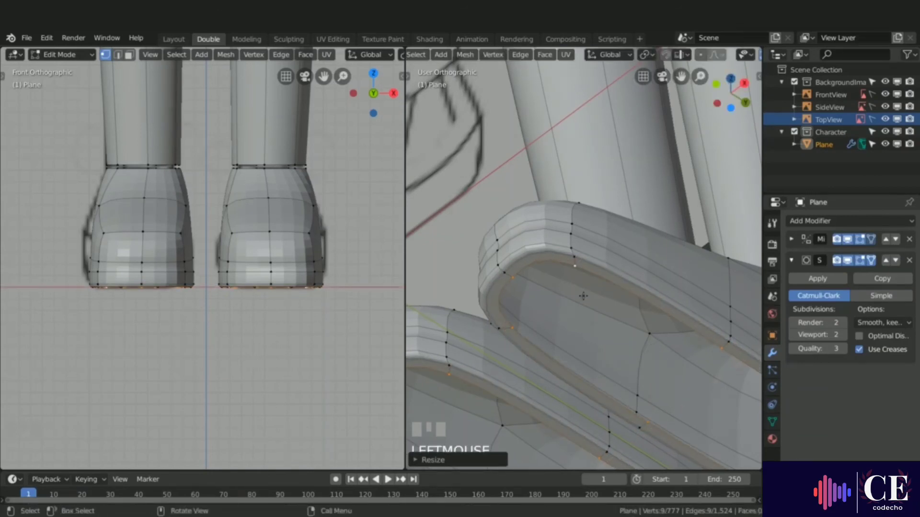
# Fill the heel end of the sole opening with a face between four vertices of the inner loop.
pyautogui.scroll(-4, 623, 345)
pyautogui.keyDown('shift'); pyautogui.moveTo(623, 345); pyautogui.dragTo(603, 313, button='middle'); pyautogui.keyUp('shift')
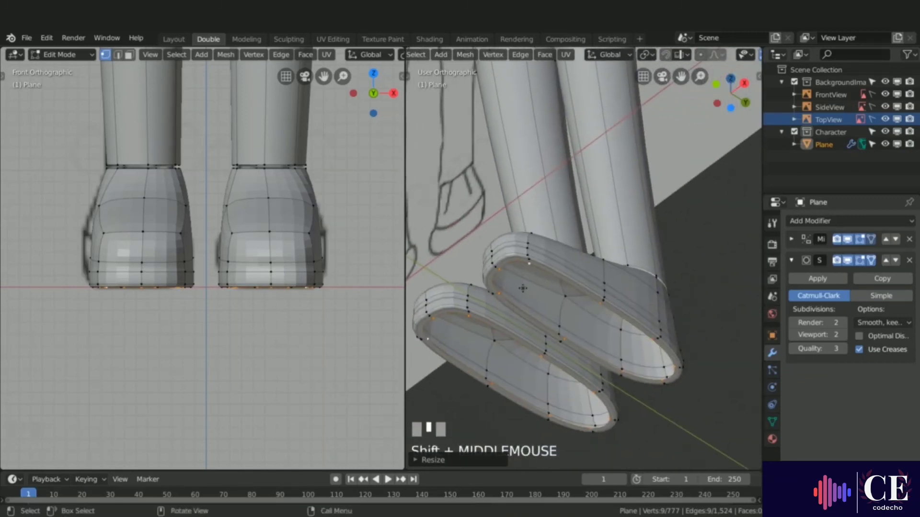
pyautogui.click(646, 344)
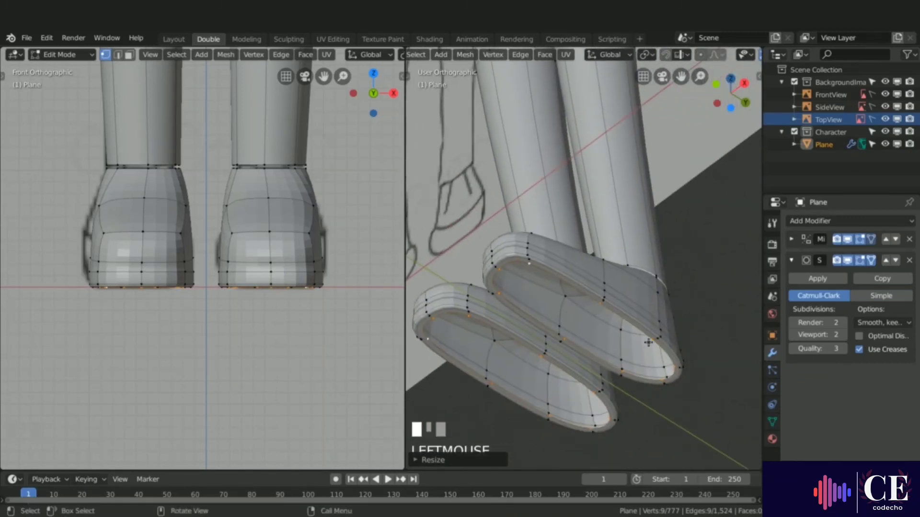
pyautogui.scroll(5, 630, 373)
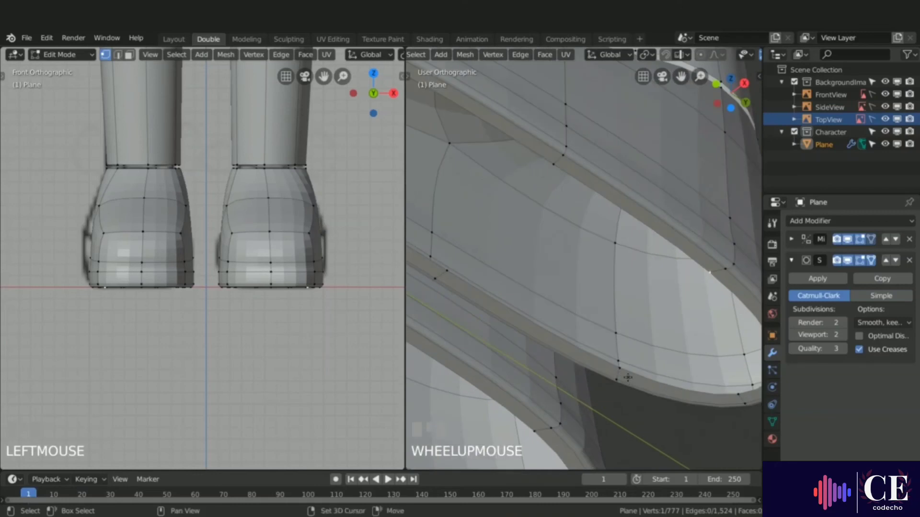
pyautogui.keyDown('shift'); pyautogui.click(618, 369); pyautogui.keyUp('shift')
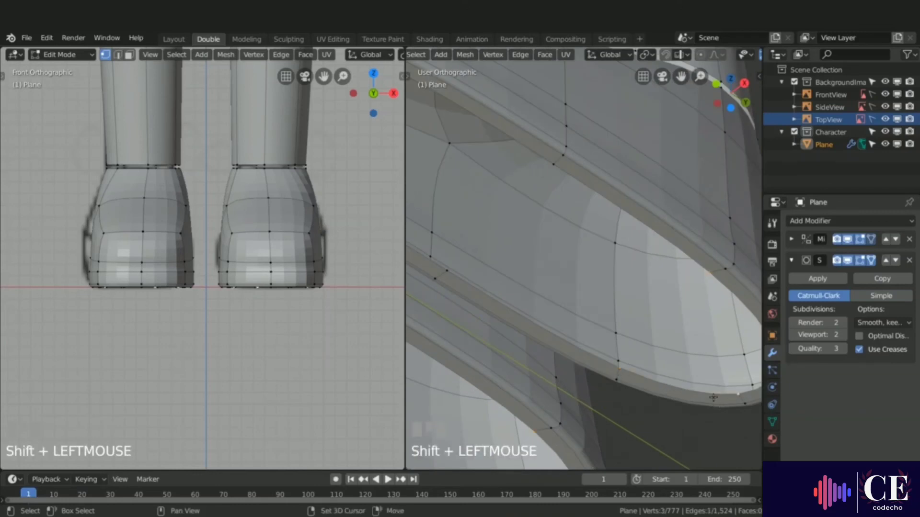
pyautogui.keyDown('shift'); pyautogui.moveTo(712, 397); pyautogui.dragTo(664, 343, button='middle'); pyautogui.keyUp('shift')
pyautogui.keyDown('shift'); pyautogui.click(683, 334); pyautogui.keyUp('shift')
pyautogui.keyDown('shift'); pyautogui.click(683, 335); pyautogui.keyUp('shift')
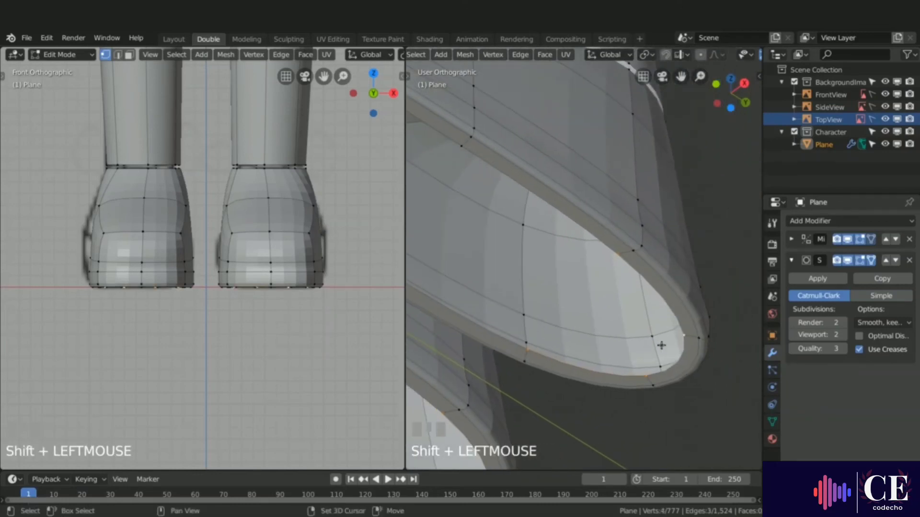
pyautogui.press('f')
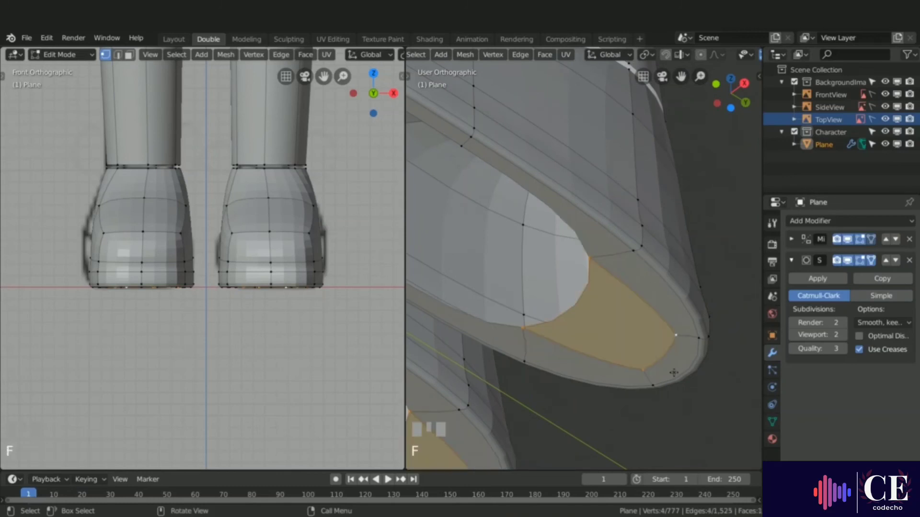
# Fill the rest of the sole opening toward the toe with successive faces starting from the heel face's front edge.
pyautogui.click(590, 257)
pyautogui.keyDown('shift'); pyautogui.click(536, 332); pyautogui.keyUp('shift')
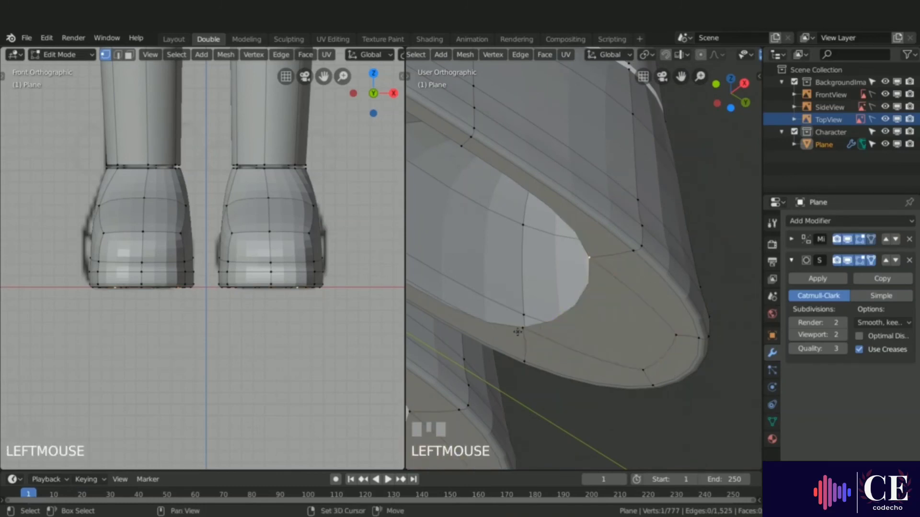
pyautogui.keyDown('shift'); pyautogui.moveTo(536, 332); pyautogui.dragTo(565, 335, button='middle'); pyautogui.keyUp('shift')
pyautogui.scroll(-4, 638, 369)
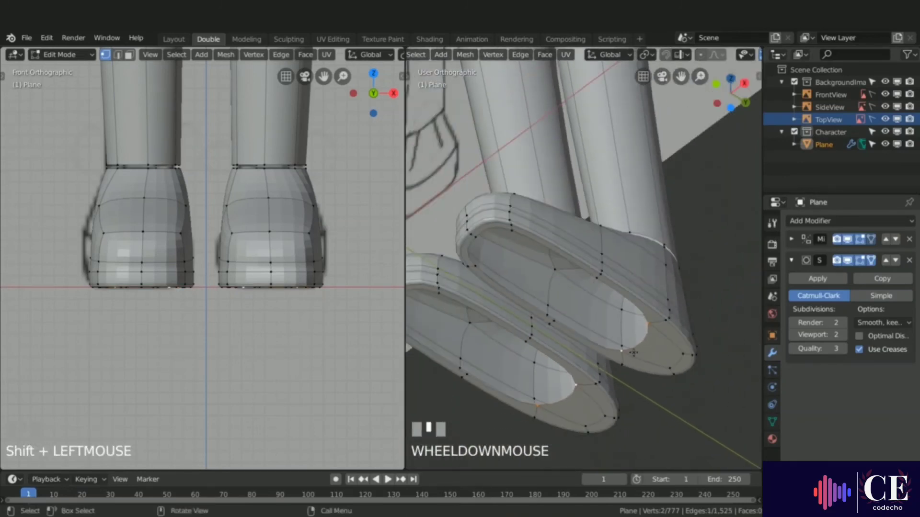
pyautogui.press('f')
pyautogui.press('f')
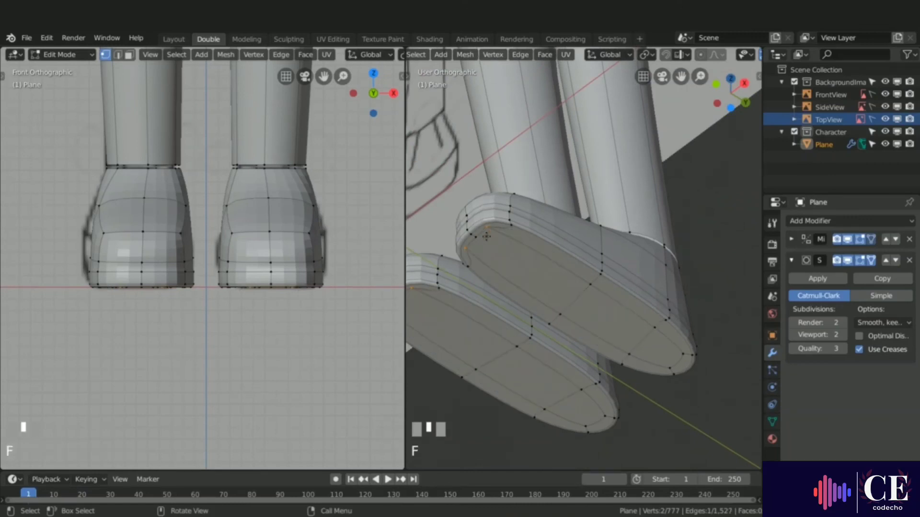
# Move the two front vertices of the sole fill back along global Y and close the toe gap with a triangular face.
pyautogui.press('g')
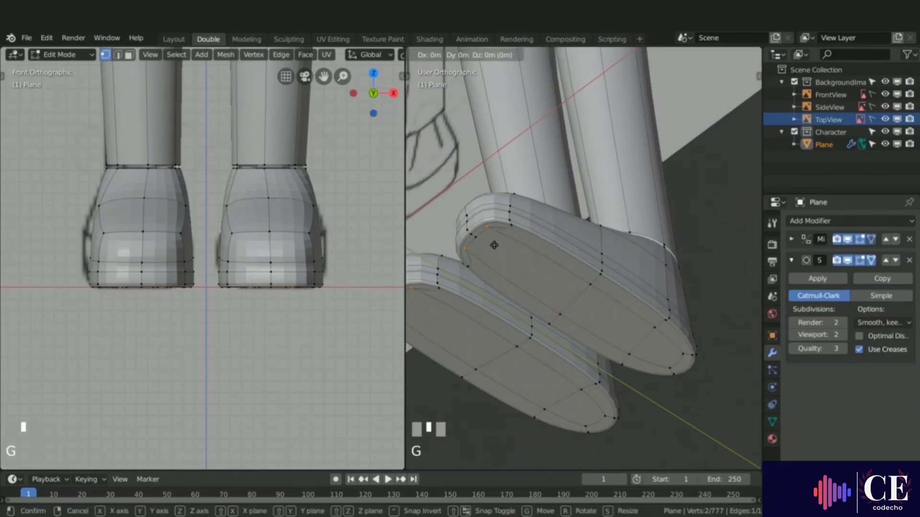
pyautogui.press('y')
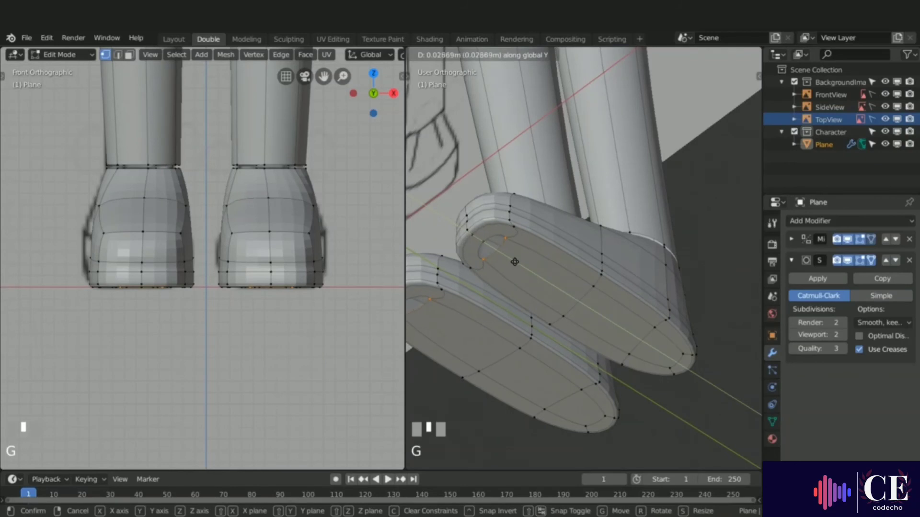
pyautogui.click(519, 266)
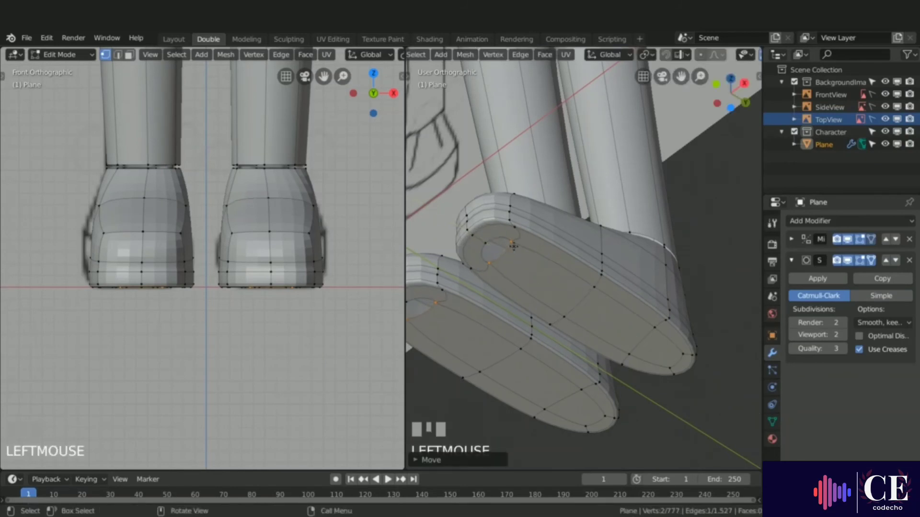
pyautogui.keyDown('shift'); pyautogui.click(484, 243); pyautogui.keyUp('shift')
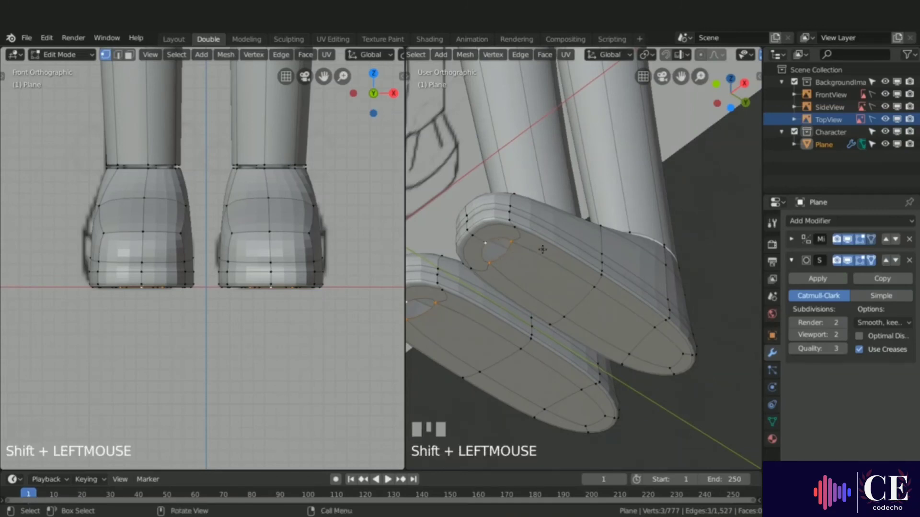
pyautogui.press('f')
# Add an edge loop around the shoe in the narrow band just above the sole, slid close to the sole's upper edge.
pyautogui.moveTo(544, 248); pyautogui.dragTo(519, 225, button='middle')
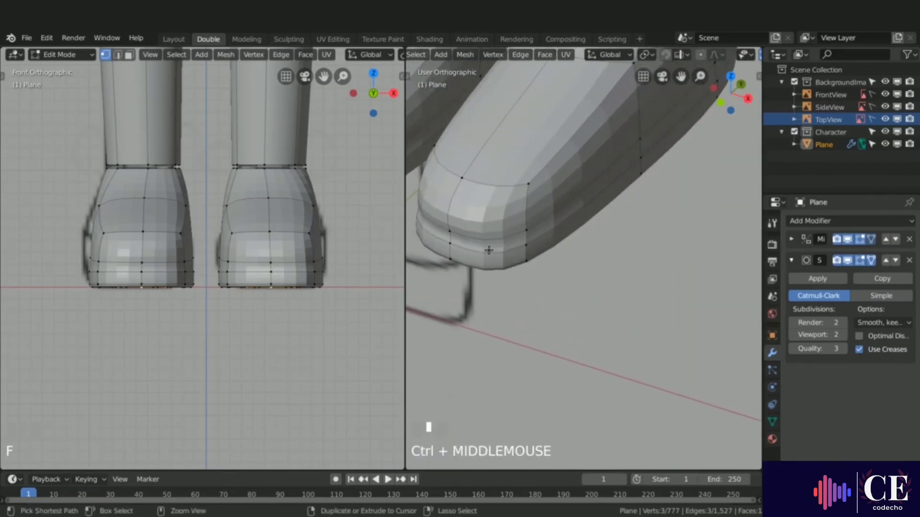
pyautogui.hotkey('ctrl', 'r')
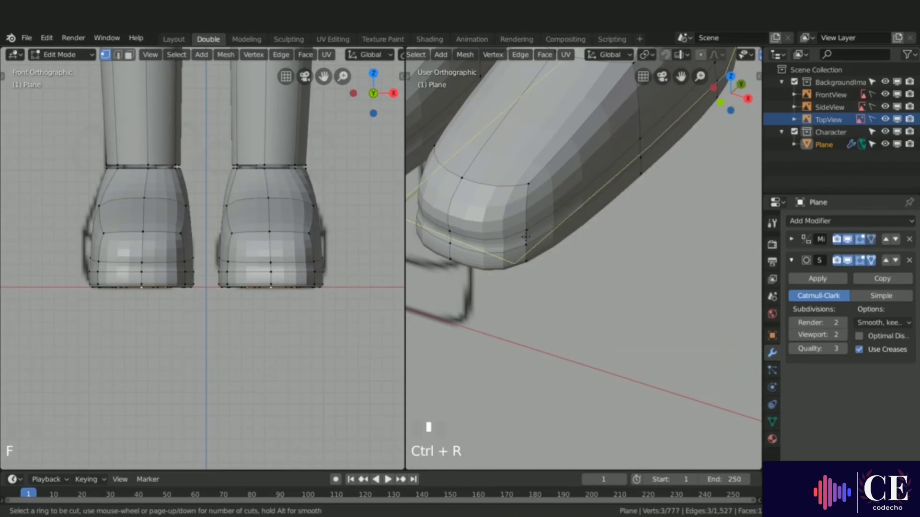
pyautogui.click(526, 235)
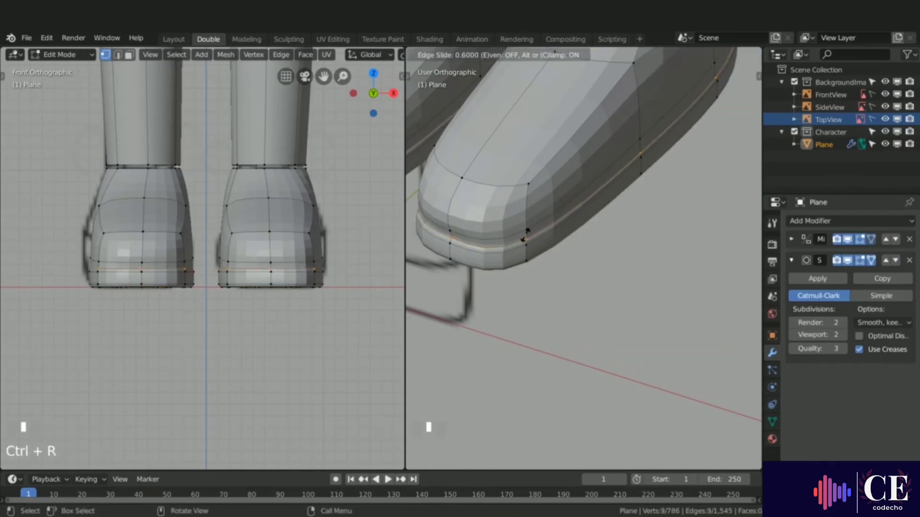
pyautogui.click(526, 234)
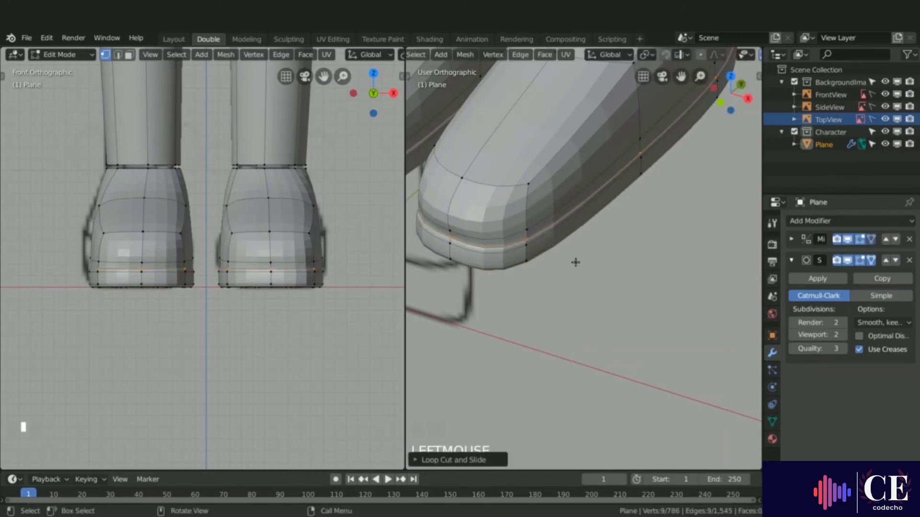
# Add an edge loop across the shoe between toe and instep and slide it toward the toe by about 0.16.
pyautogui.hotkey('ctrl', 'r')
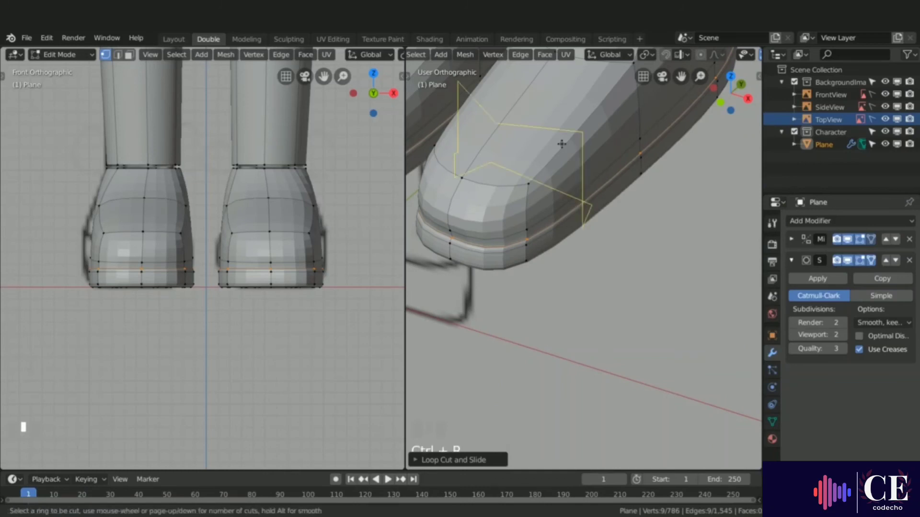
pyautogui.click(562, 145)
pyautogui.click(562, 145)
pyautogui.scroll(-2, 561, 153)
pyautogui.moveTo(570, 182); pyautogui.dragTo(537, 202, button='middle')
pyautogui.press('g')
pyautogui.press('g')
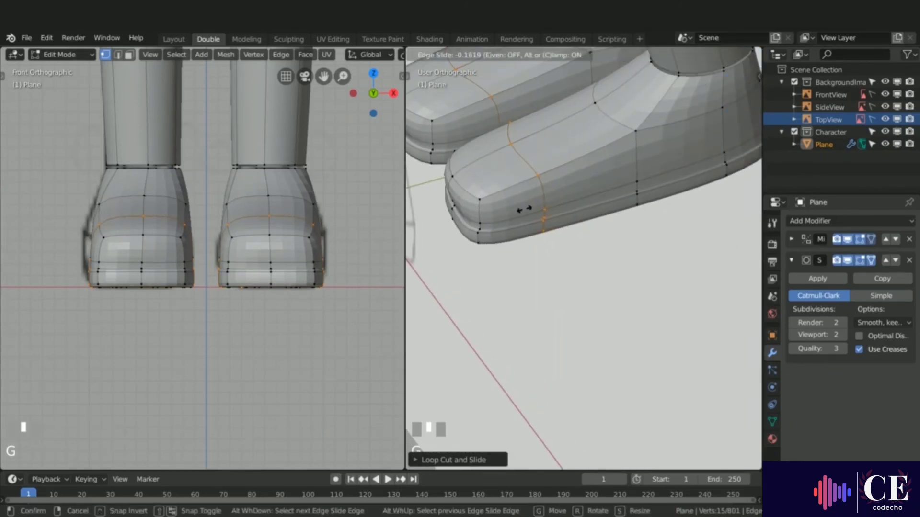
pyautogui.click(523, 208)
pyautogui.moveTo(524, 208)
pyautogui.mouseDown(button='middle')
pyautogui.moveTo(497, 192)
pyautogui.moveTo(533, 196)
pyautogui.mouseUp(button='middle')
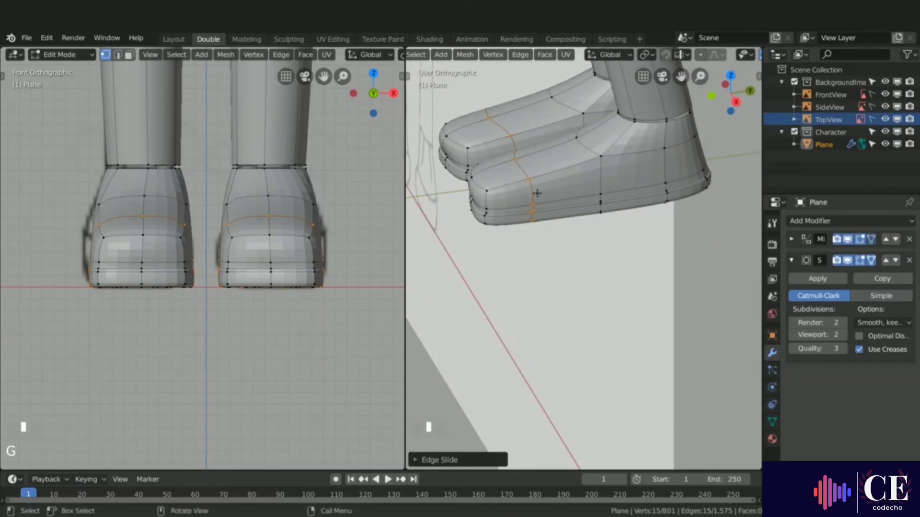
# Select the column of centre vertices on the toe's front down to the sole and move it forward along global Y.
pyautogui.moveTo(522, 194); pyautogui.dragTo(488, 203, button='middle')
pyautogui.scroll(4, 488, 204)
pyautogui.click(527, 181)
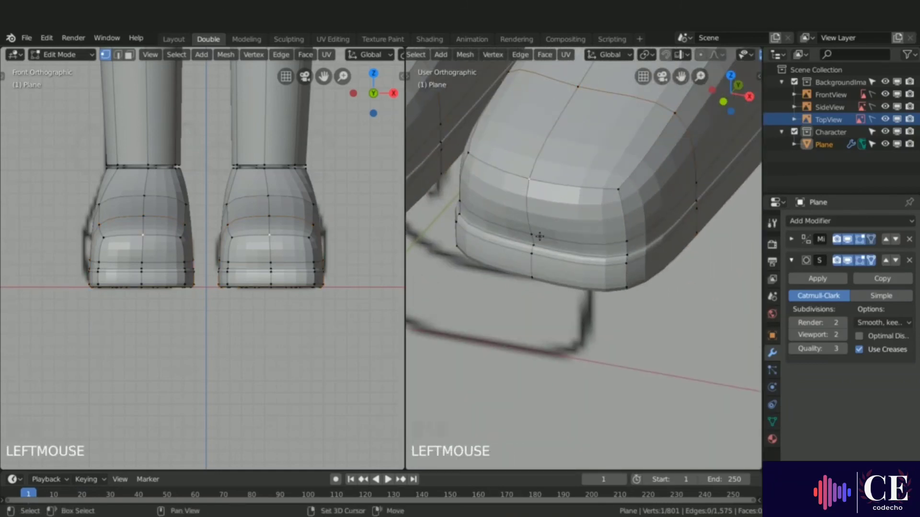
pyautogui.keyDown('shift'); pyautogui.click(548, 249); pyautogui.keyUp('shift')
pyautogui.keyDown('shift'); pyautogui.click(534, 248); pyautogui.keyUp('shift')
pyautogui.keyDown('shift'); pyautogui.click(535, 257); pyautogui.keyUp('shift')
pyautogui.keyDown('shift'); pyautogui.click(541, 282); pyautogui.keyUp('shift')
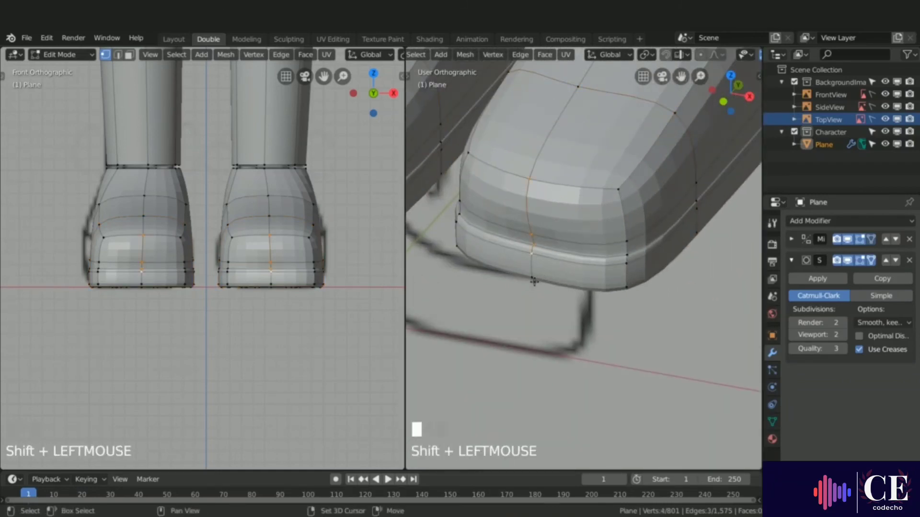
pyautogui.moveTo(548, 284)
pyautogui.mouseDown(button='middle')
pyautogui.moveTo(545, 253)
pyautogui.moveTo(560, 292)
pyautogui.mouseUp(button='middle')
pyautogui.keyDown('shift'); pyautogui.click(544, 252); pyautogui.keyUp('shift')
pyautogui.press('g')
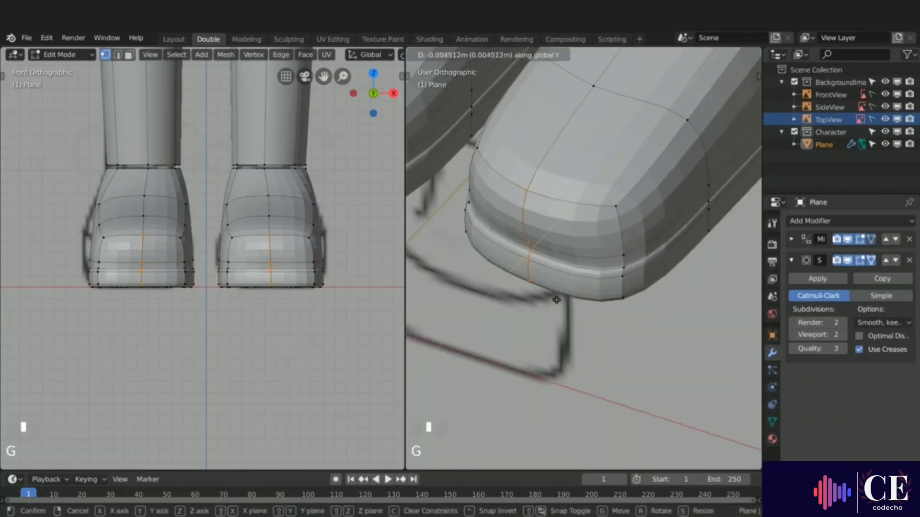
pyautogui.click(541, 310)
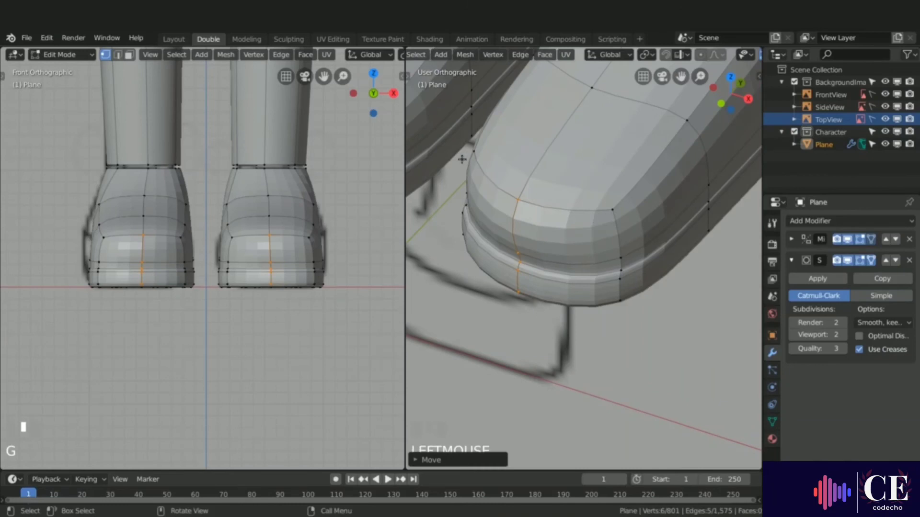
# Merge the shoe's outer-side ankle vertex with the matching leg vertex just above it, using At Last.
pyautogui.press('KP_3')
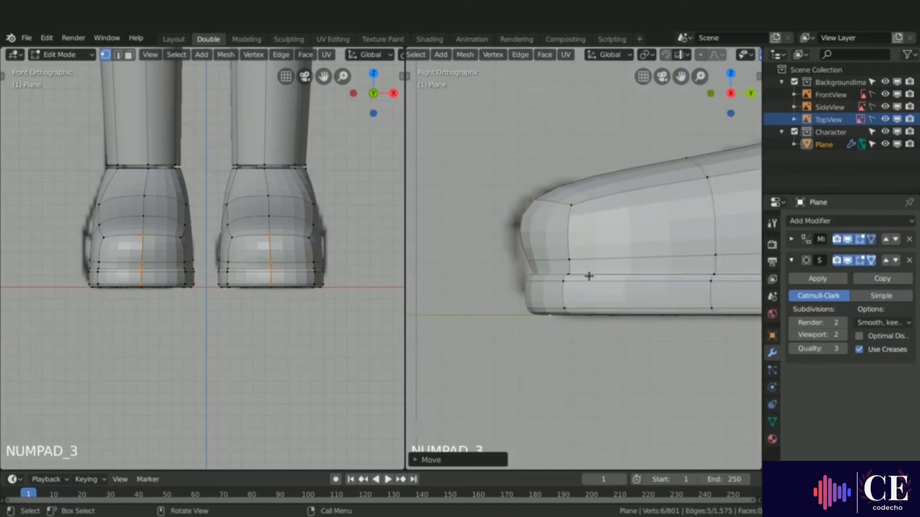
pyautogui.scroll(-5, 497, 269)
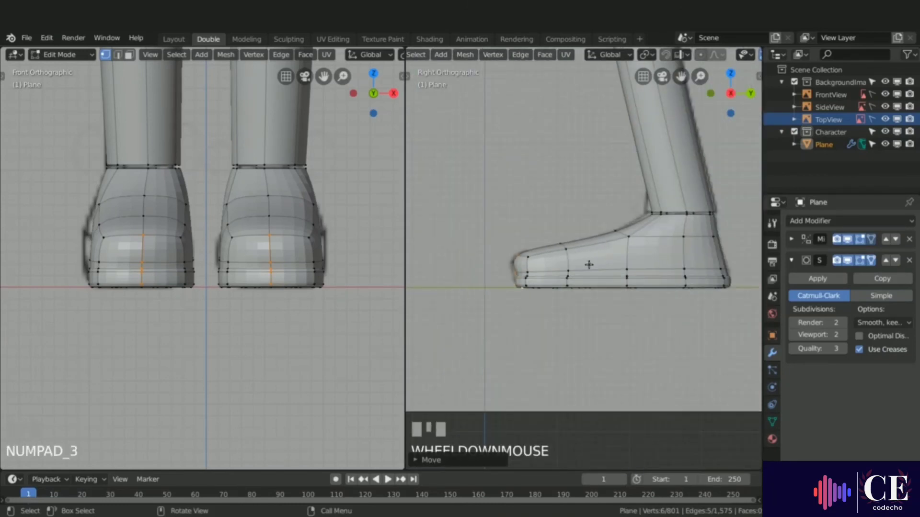
pyautogui.keyDown('shift'); pyautogui.moveTo(589, 263); pyautogui.dragTo(565, 297, button='middle'); pyautogui.keyUp('shift')
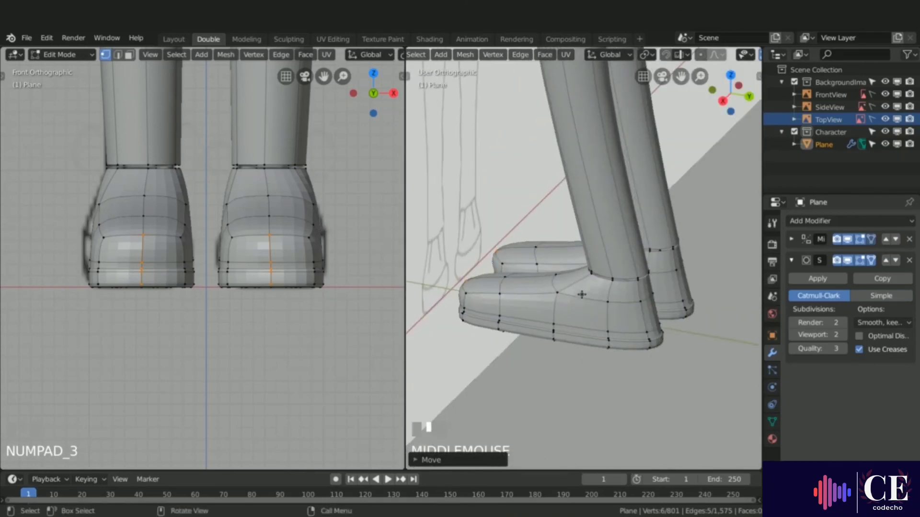
pyautogui.keyDown('ctrl'); pyautogui.moveTo(629, 309); pyautogui.dragTo(607, 220, button='middle'); pyautogui.keyUp('ctrl')
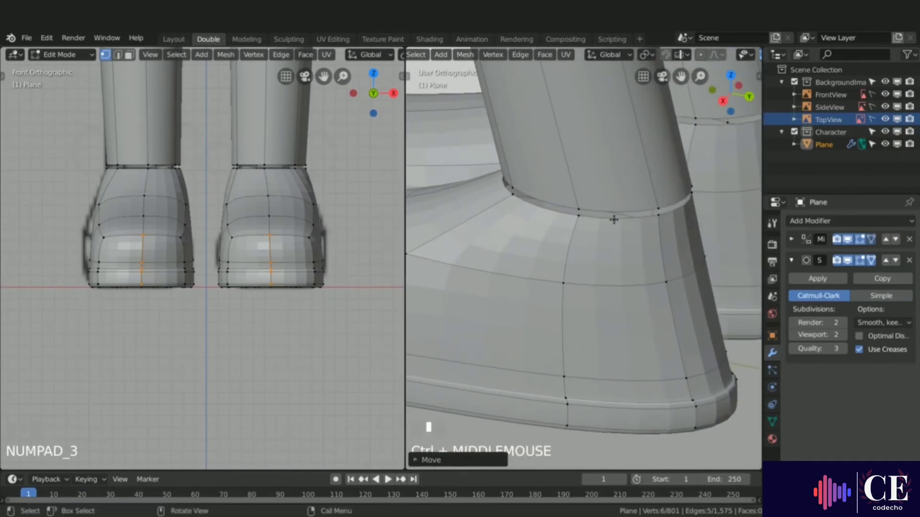
pyautogui.click(578, 216)
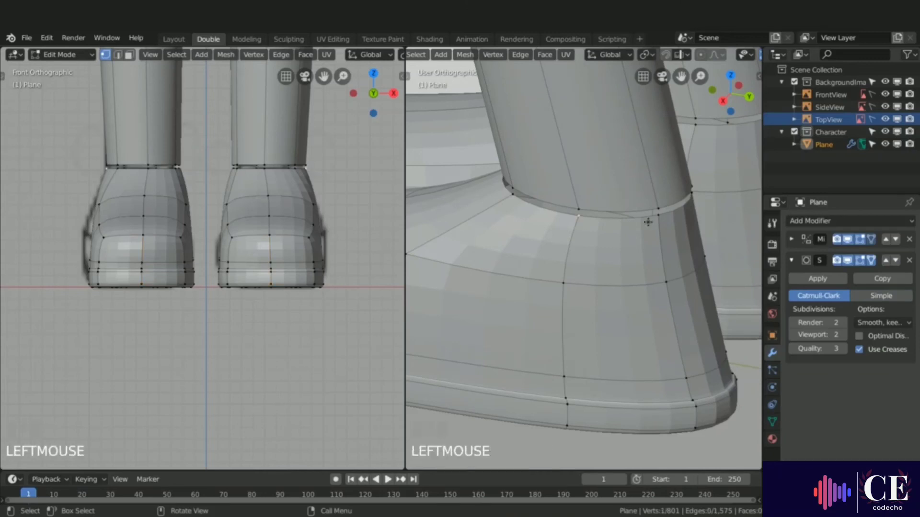
pyautogui.keyDown('shift'); pyautogui.click(578, 207); pyautogui.keyUp('shift')
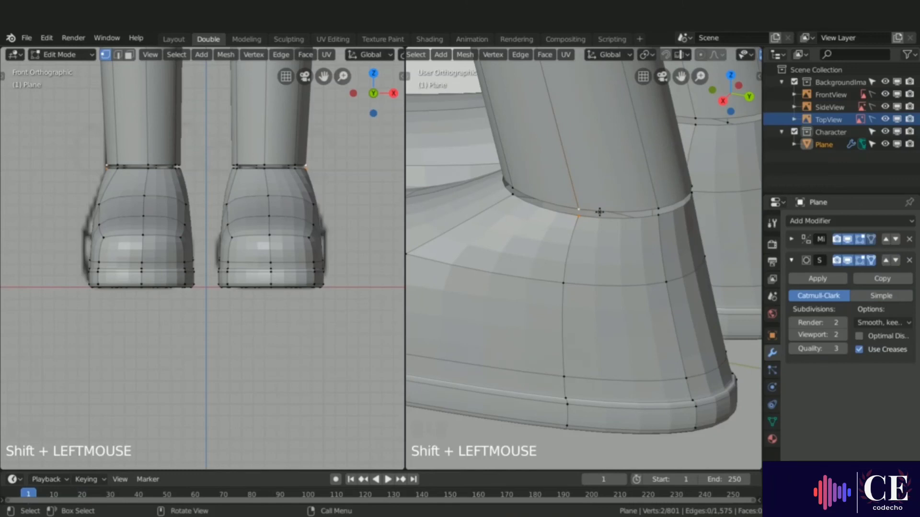
pyautogui.hotkey('alt', 'm')
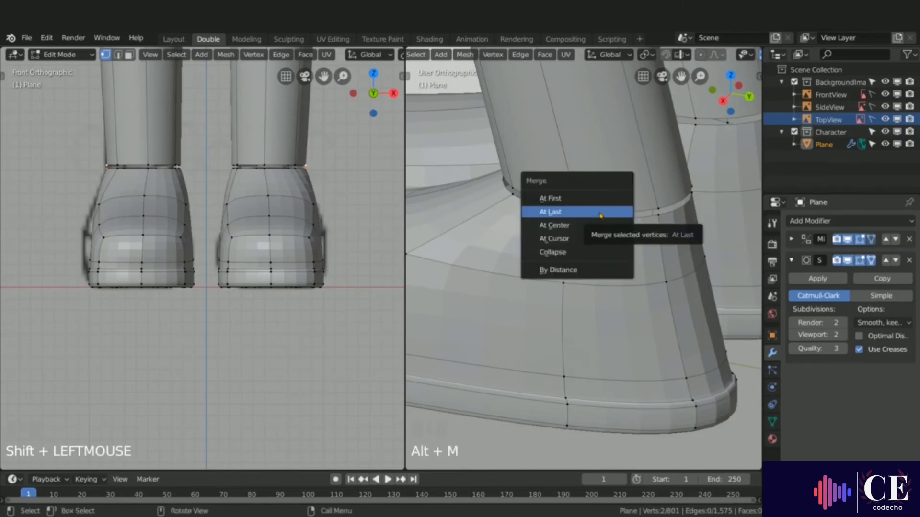
pyautogui.click(558, 211)
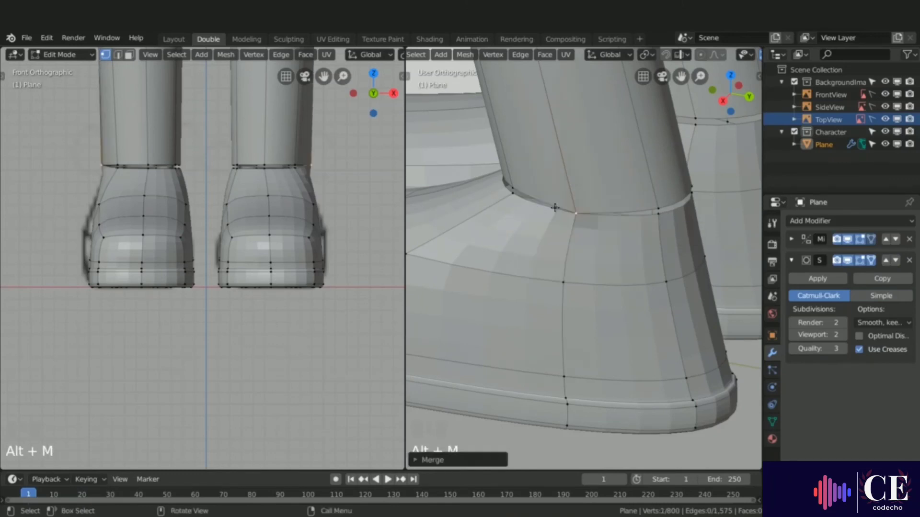
# Repeat the merge for the two leg and shoe vertex pairs at the back of the ankle.
pyautogui.click(656, 216)
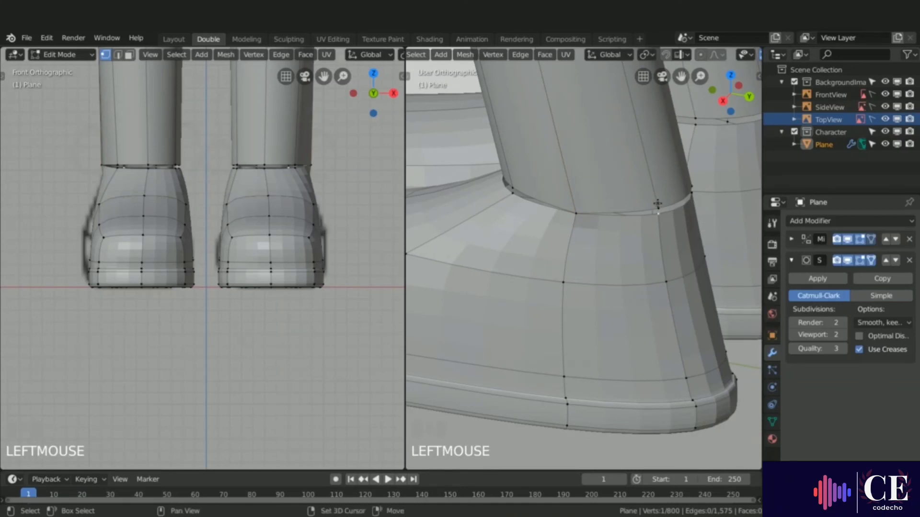
pyautogui.keyDown('shift'); pyautogui.click(657, 205); pyautogui.keyUp('shift')
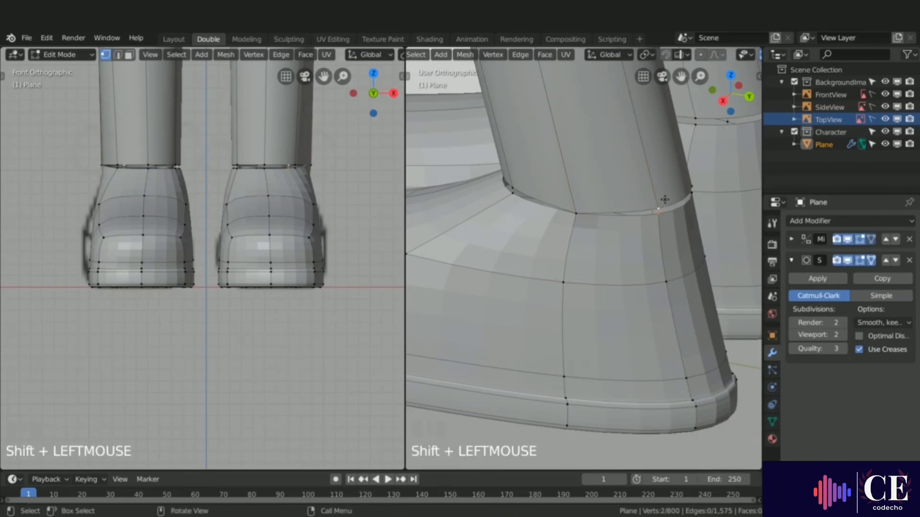
pyautogui.hotkey('shift', 'r')
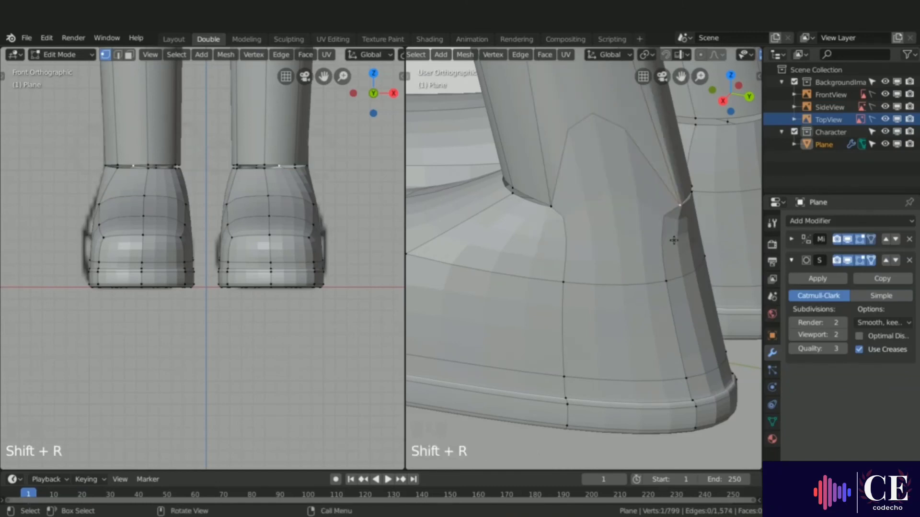
pyautogui.scroll(-2, 674, 241)
pyautogui.moveTo(673, 241); pyautogui.dragTo(589, 230, button='middle')
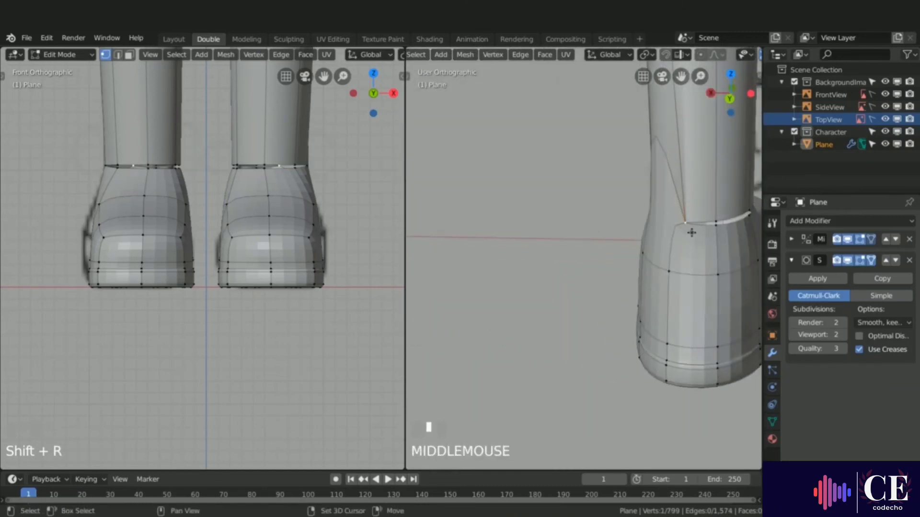
pyautogui.click(711, 229)
pyautogui.keyDown('shift'); pyautogui.click(714, 214); pyautogui.keyUp('shift')
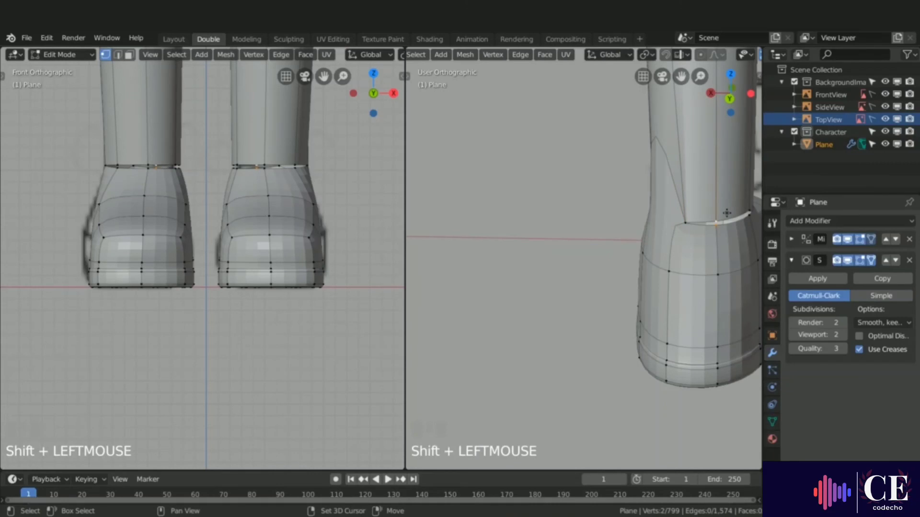
pyautogui.hotkey('shift', 'r')
# Merge the leg and shoe vertex pairs on the inner side and inner front of the ankle.
pyautogui.scroll(-2, 726, 212)
pyautogui.keyDown('shift'); pyautogui.moveTo(727, 213); pyautogui.dragTo(613, 246, button='middle'); pyautogui.keyUp('shift')
pyautogui.scroll(2, 613, 246)
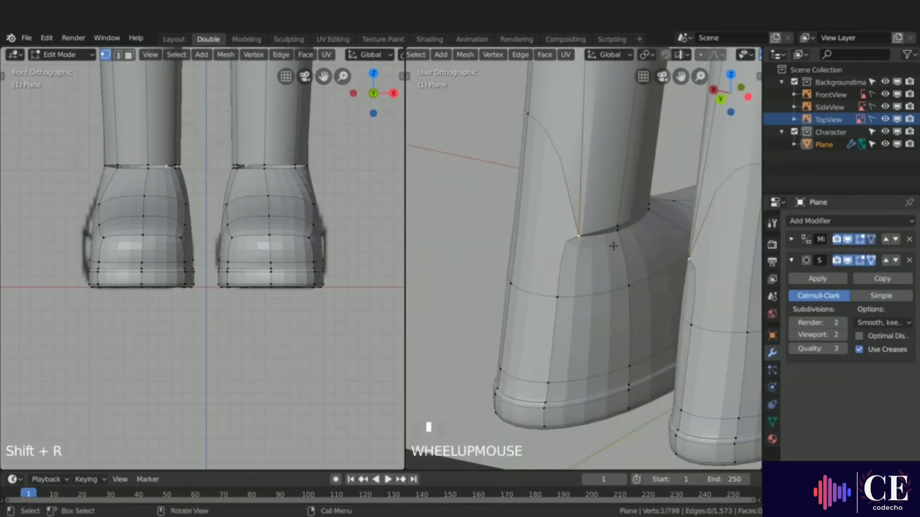
pyautogui.click(617, 232)
pyautogui.keyDown('shift'); pyautogui.click(630, 223); pyautogui.keyUp('shift')
pyautogui.hotkey('shift', 'r')
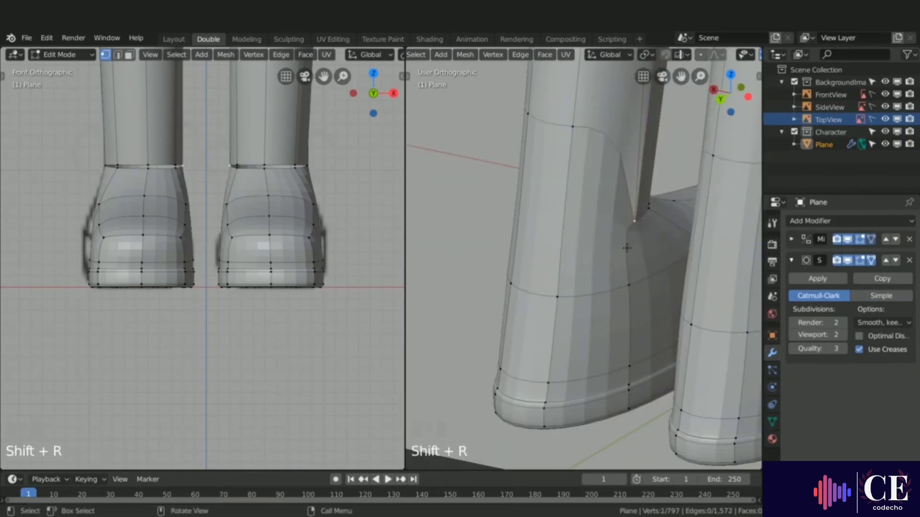
pyautogui.moveTo(631, 223); pyautogui.dragTo(672, 260, button='middle')
pyautogui.click(672, 251)
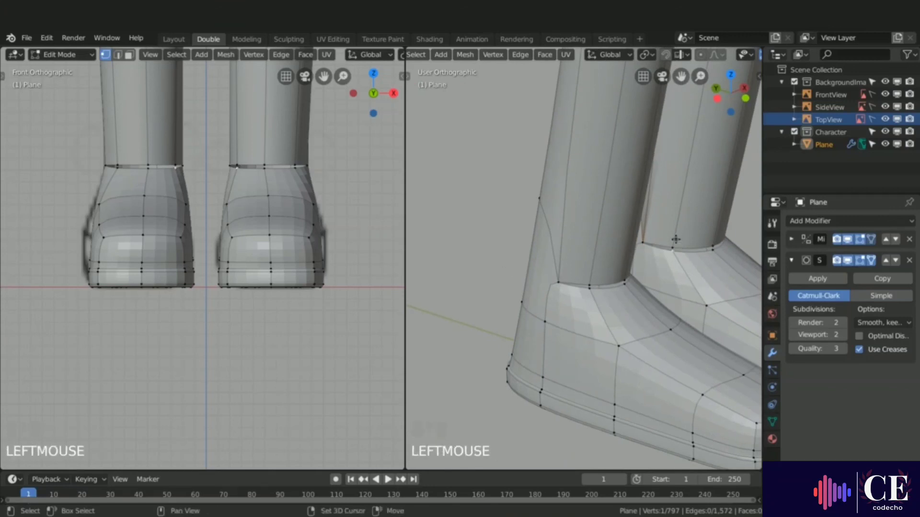
pyautogui.keyDown('shift'); pyautogui.click(673, 246); pyautogui.keyUp('shift')
pyautogui.hotkey('shift', 'r')
# Merge the last two vertex pairs at the front of the ankle to close the seam between leg and shoe.
pyautogui.click(712, 249)
pyautogui.keyDown('shift'); pyautogui.click(687, 250); pyautogui.keyUp('shift')
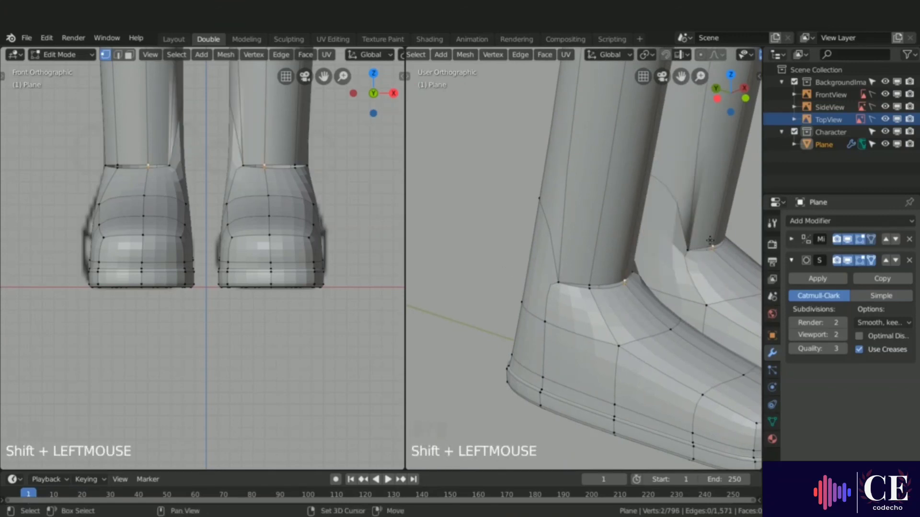
pyautogui.hotkey('shift', 'r')
pyautogui.scroll(-2, 687, 250)
pyautogui.moveTo(687, 250); pyautogui.dragTo(686, 258, button='middle')
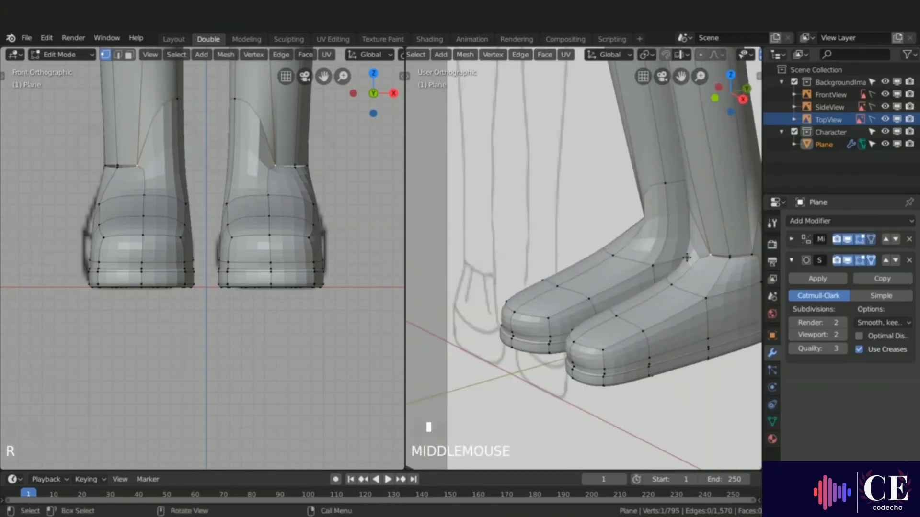
pyautogui.click(725, 262)
pyautogui.keyDown('shift'); pyautogui.click(725, 248); pyautogui.keyUp('shift')
pyautogui.hotkey('shift', 'r')
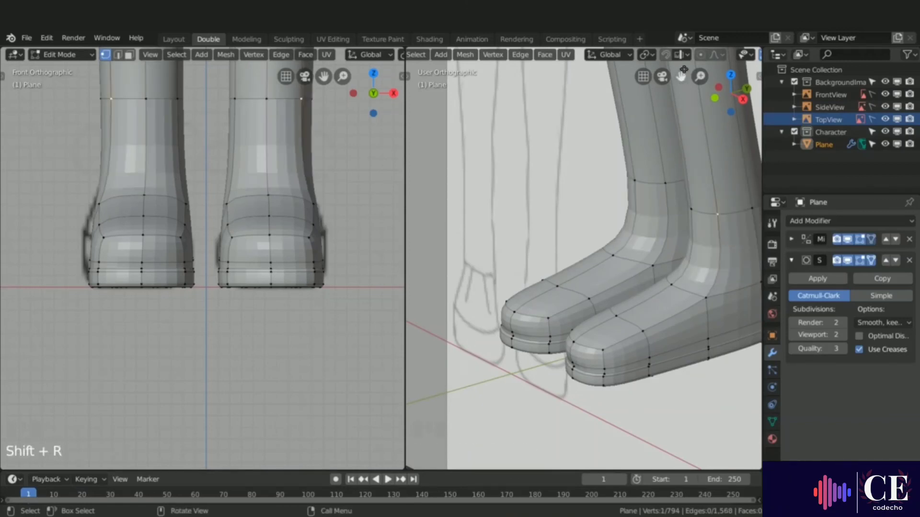
# Check the normals on the legs and shoes with the Face Orientation overlay, and turn the overlay off again.
pyautogui.moveTo(693, 58); pyautogui.dragTo(574, 65, button='middle')
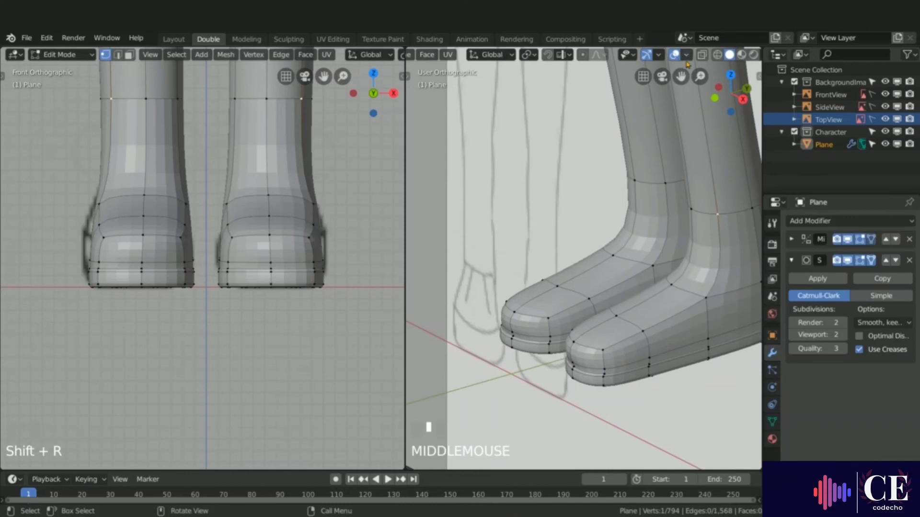
pyautogui.click(687, 55)
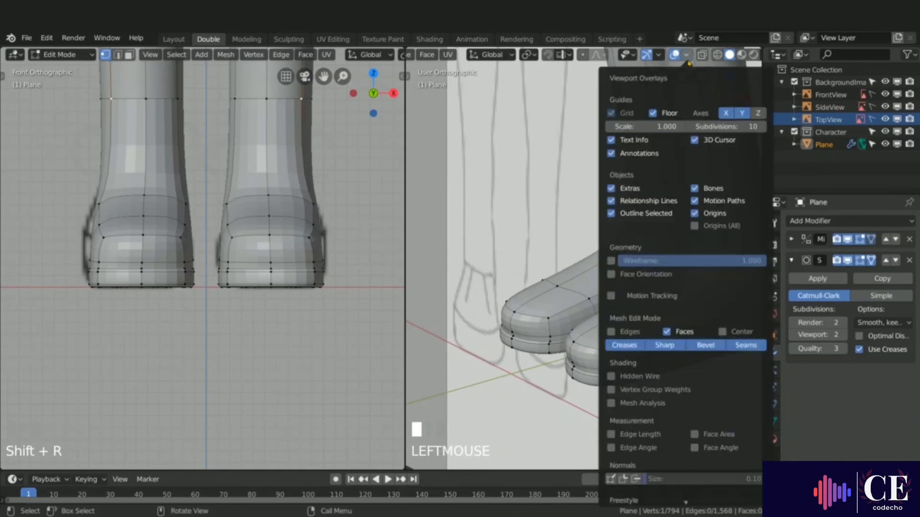
pyautogui.click(611, 274)
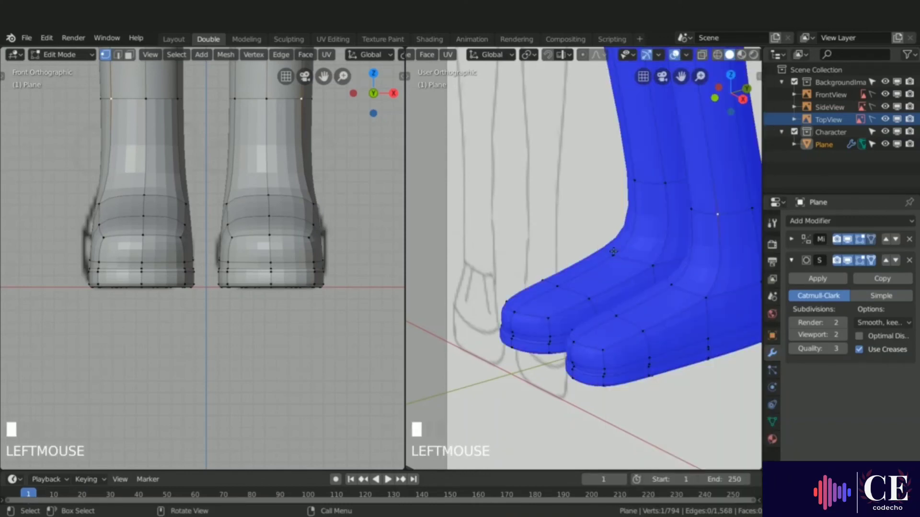
pyautogui.click(687, 56)
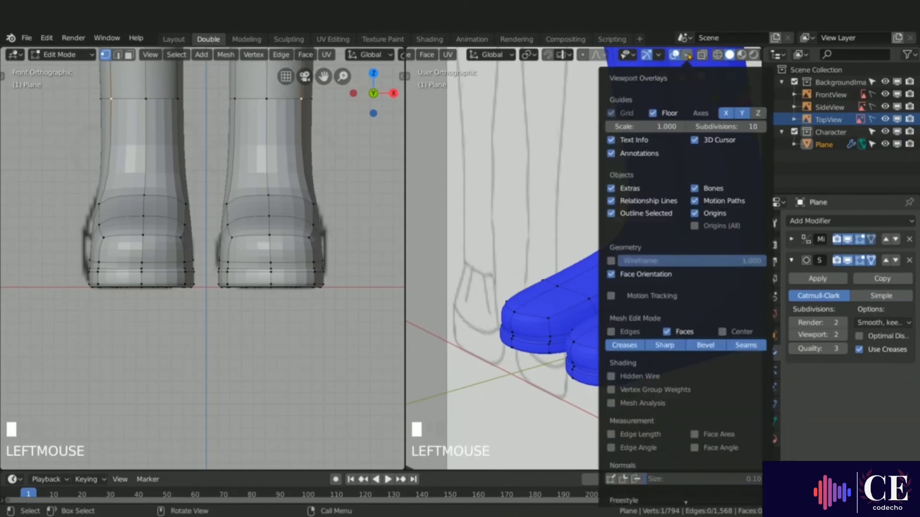
pyautogui.click(611, 274)
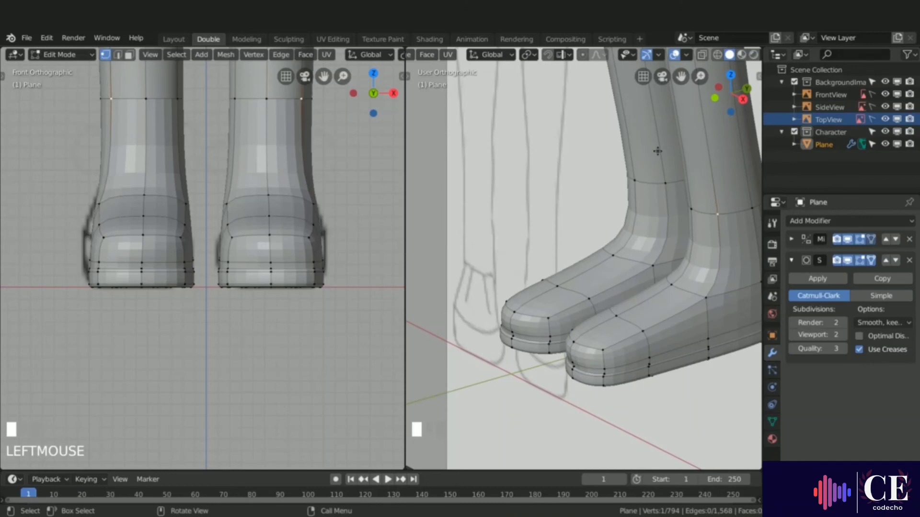
# Leave Edit Mode, apply Shade Smooth to the character, and look over its legs, arm and hand.
pyautogui.hotkey('ctrl', 'z')
pyautogui.middleClick(676, 251)
pyautogui.press('Tab')
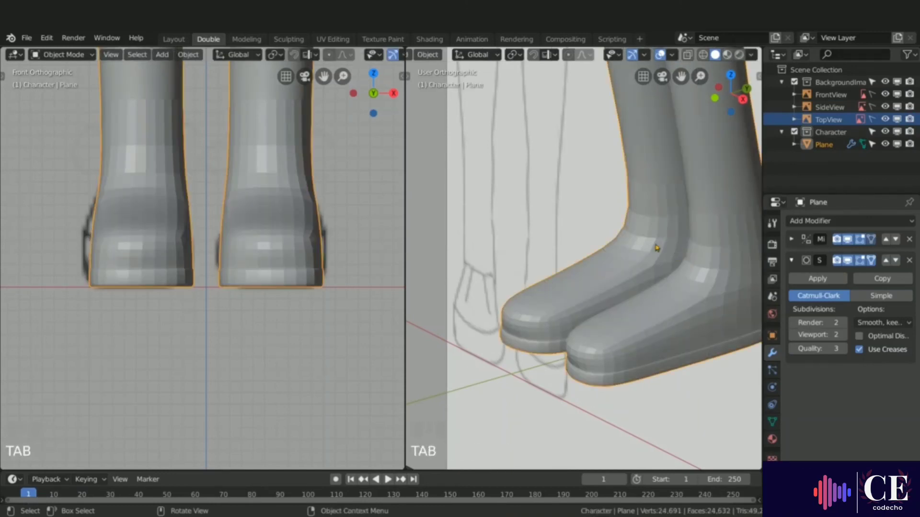
pyautogui.rightClick(615, 230)
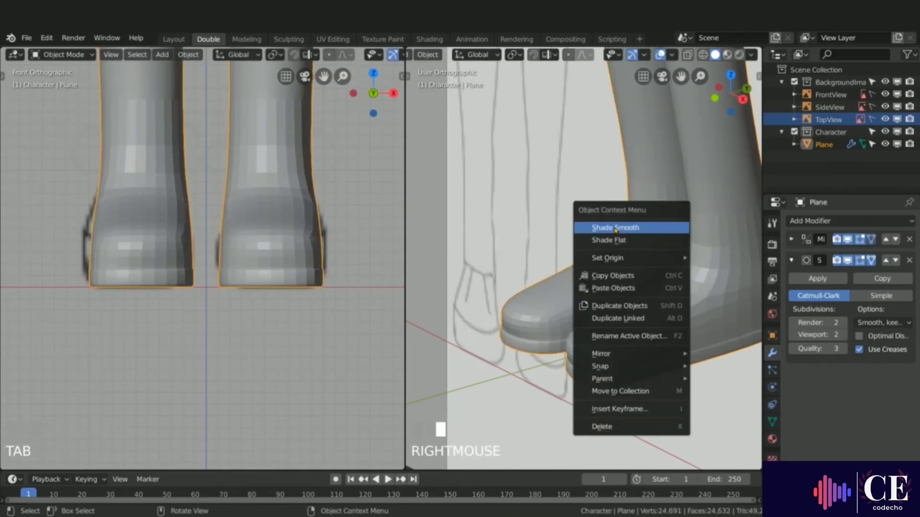
pyautogui.click(615, 228)
pyautogui.scroll(-8, 555, 324)
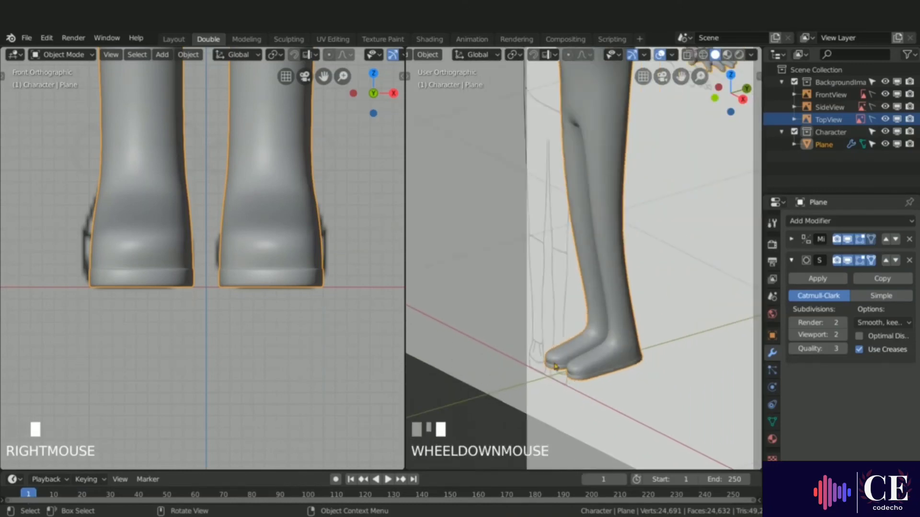
pyautogui.scroll(5, 640, 164)
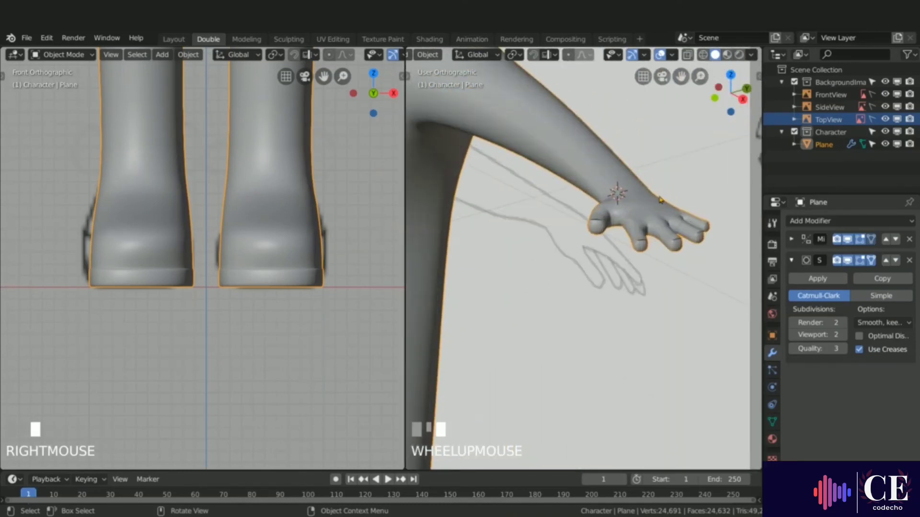
pyautogui.scroll(-3, 641, 173)
# Set the whole character back to Shade Flat in Object Mode.
pyautogui.press('Tab')
pyautogui.press('Tab')
pyautogui.rightClick(534, 190)
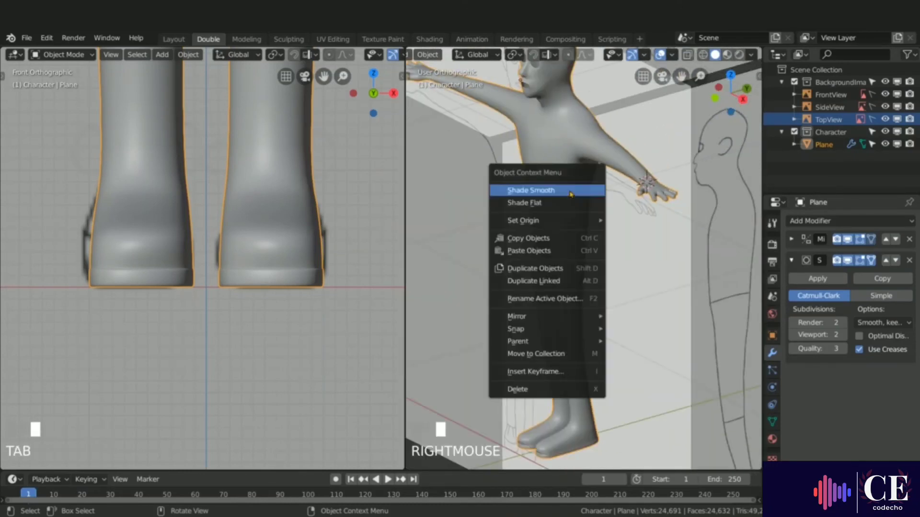
pyautogui.click(541, 204)
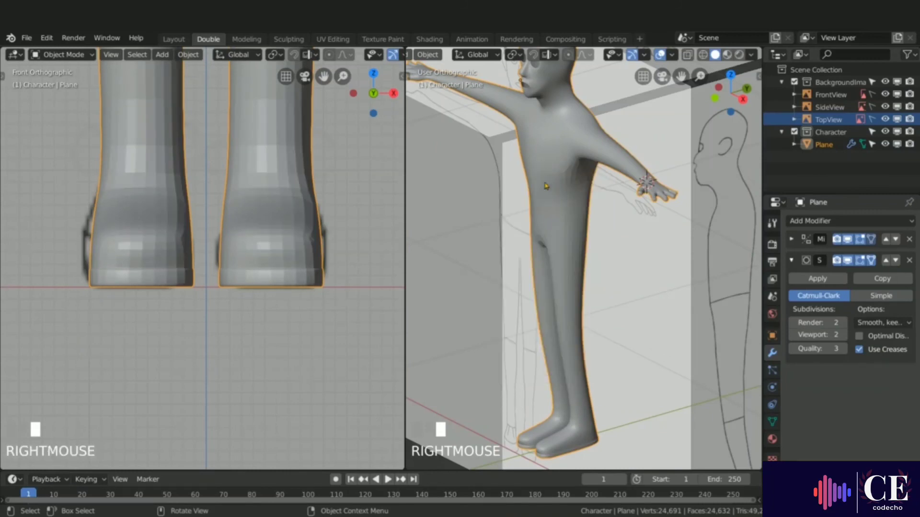
# In Edit Mode, select the edge loop around the character's eye opening and scale it down slightly along Z.
pyautogui.moveTo(563, 177); pyautogui.dragTo(590, 163, button='middle')
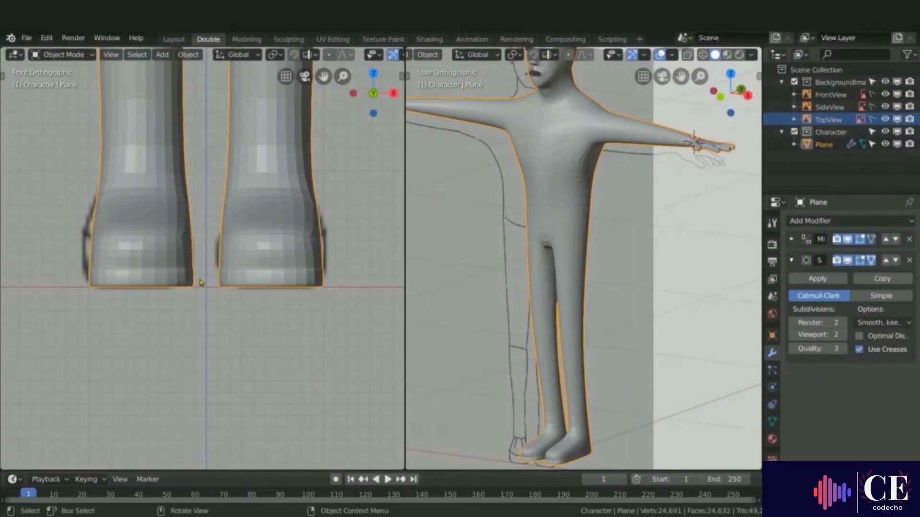
pyautogui.scroll(-4, 210, 391)
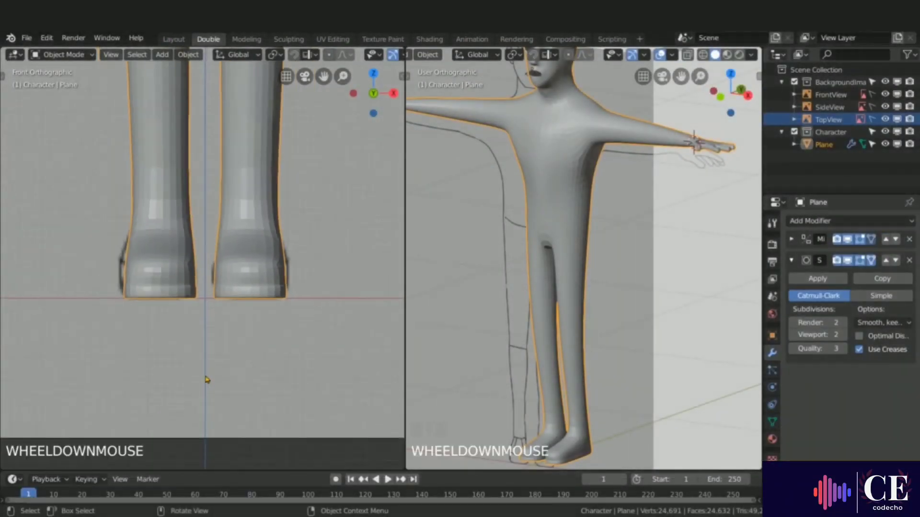
pyautogui.scroll(-3, 216, 386)
pyautogui.scroll(8, 213, 154)
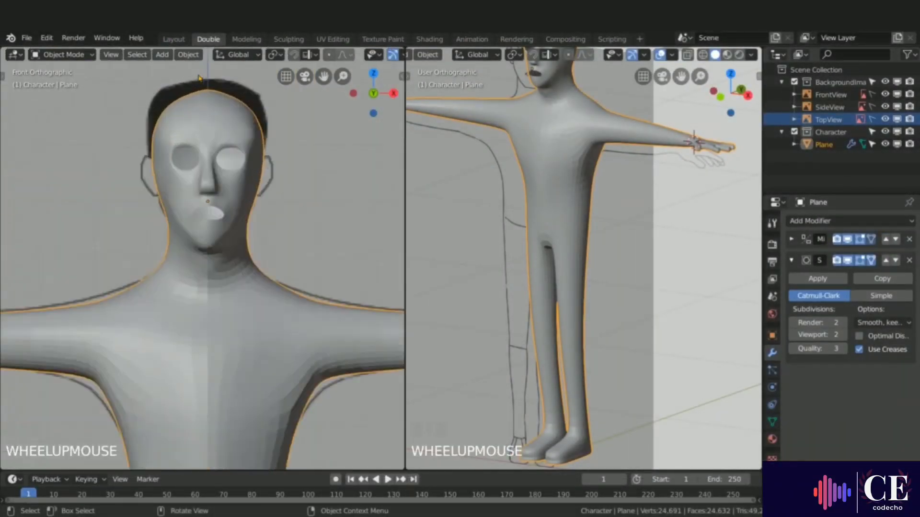
pyautogui.scroll(5, 213, 153)
pyautogui.click(315, 206)
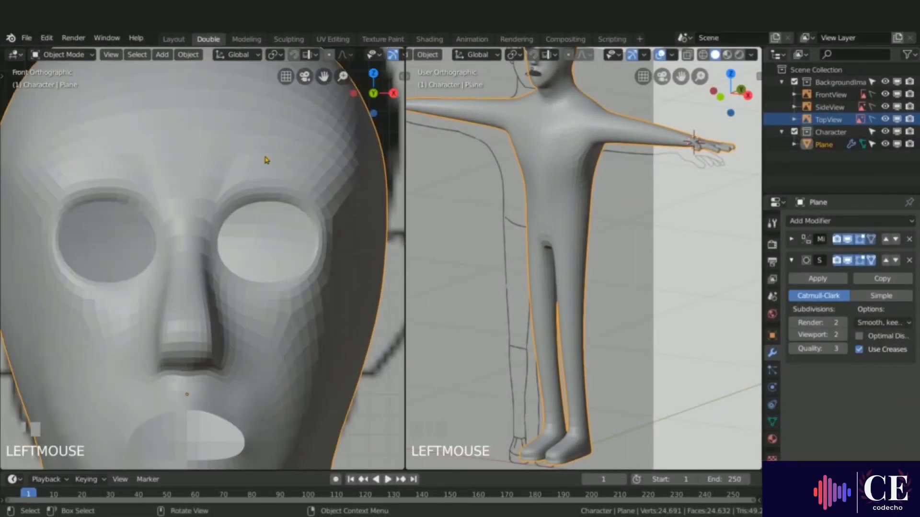
pyautogui.press('Tab')
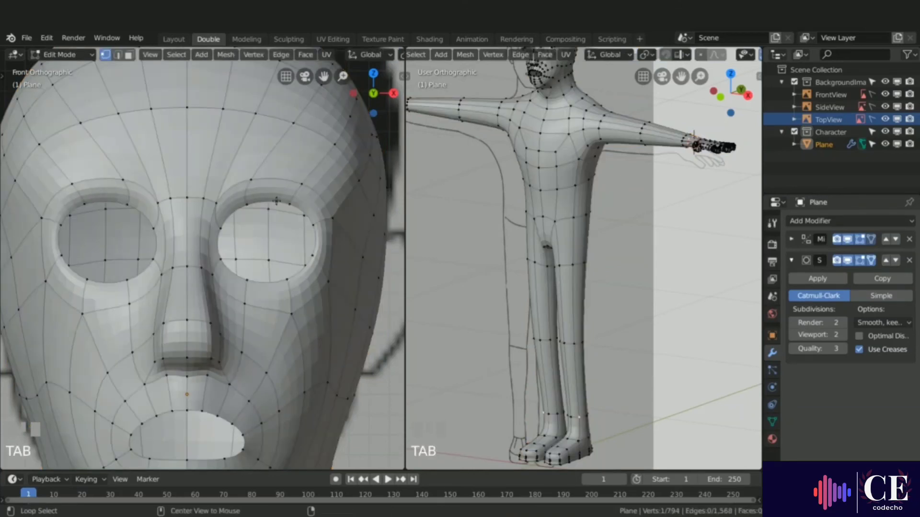
pyautogui.keyDown('alt'); pyautogui.click(220, 266); pyautogui.keyUp('alt')
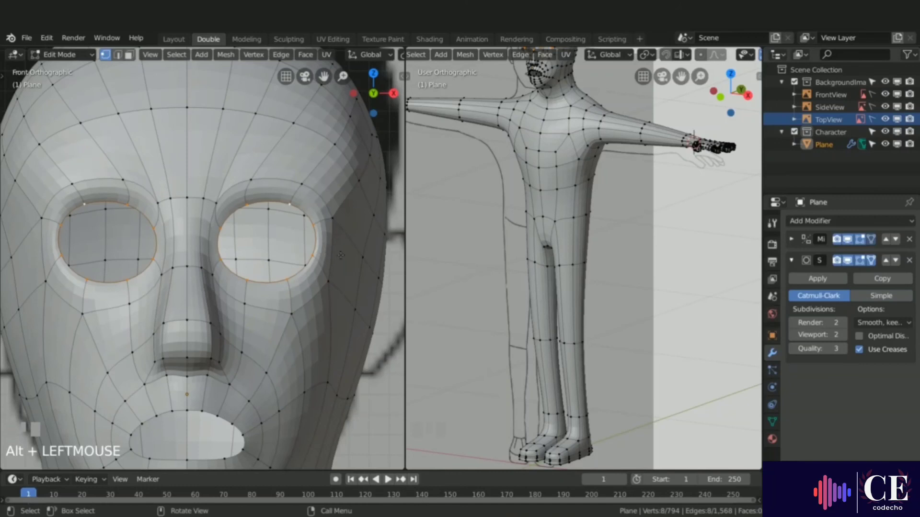
pyautogui.press('s')
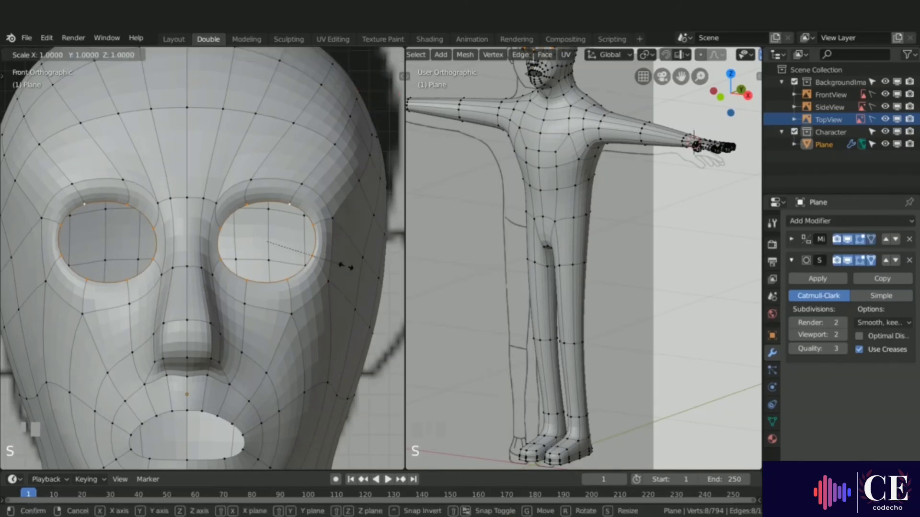
pyautogui.press('z')
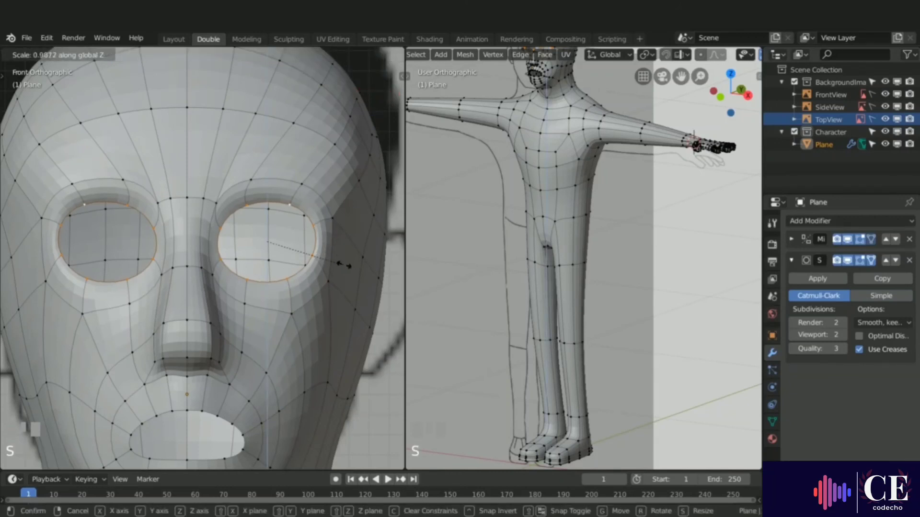
pyautogui.click(342, 264)
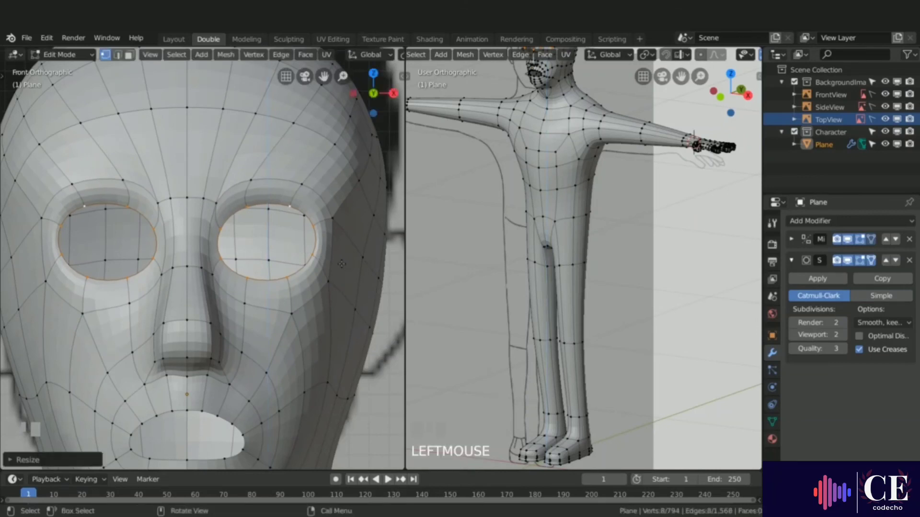
# Snap the 3D cursor to the centre of the eye loop and add a UV sphere there in Object Mode.
pyautogui.hotkey('shift', 's')
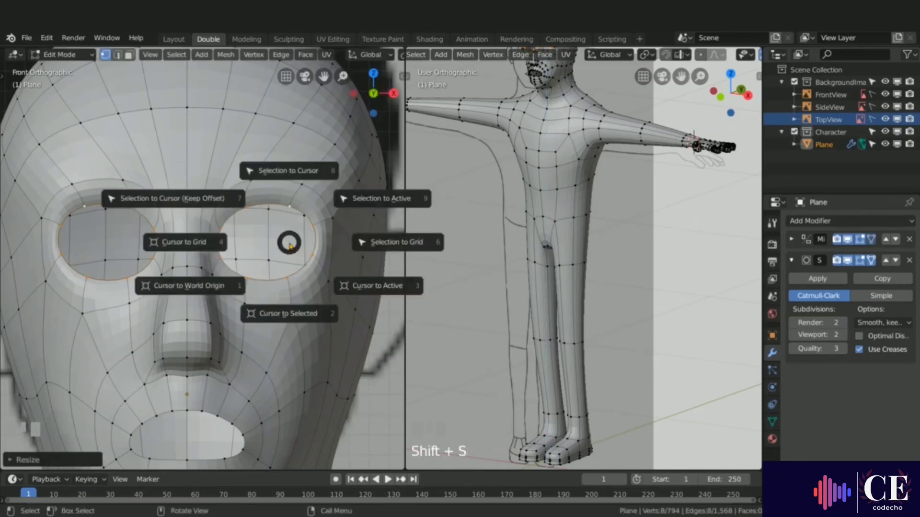
pyautogui.click(289, 314)
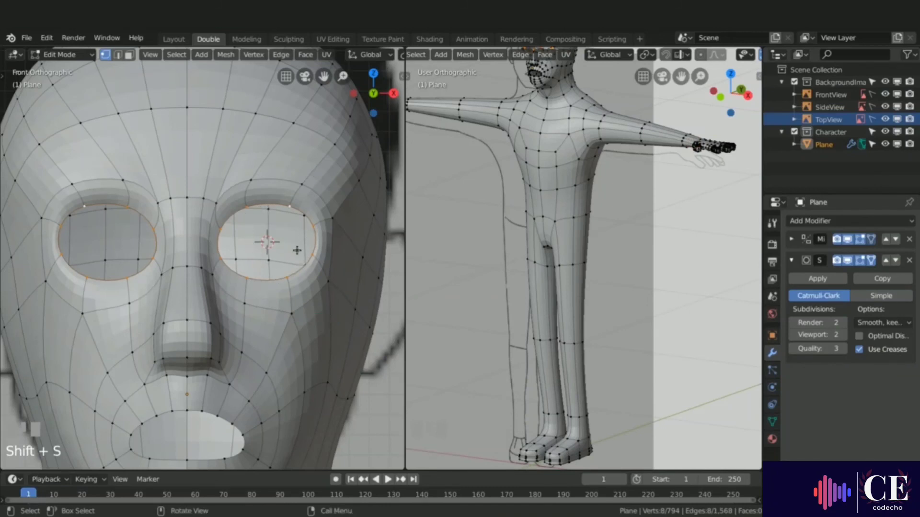
pyautogui.press('Tab')
pyautogui.hotkey('shift', 'a')
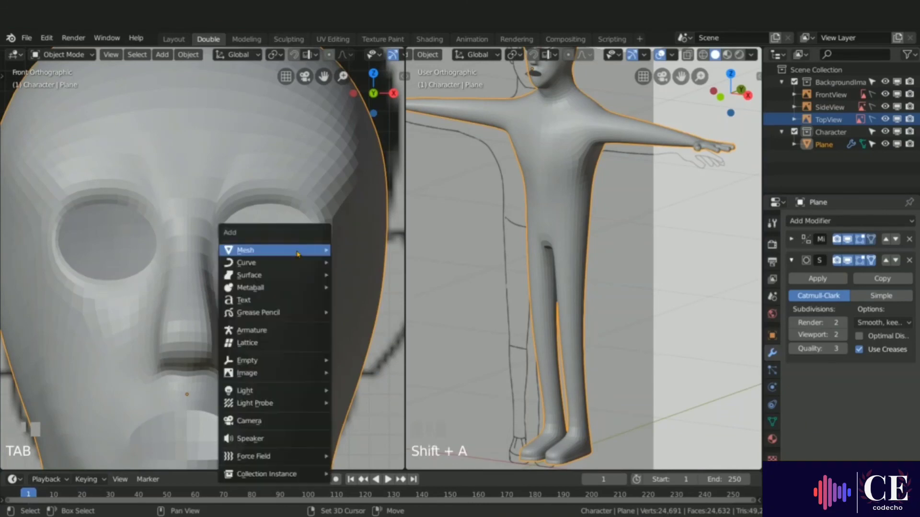
pyautogui.moveTo(249, 251)
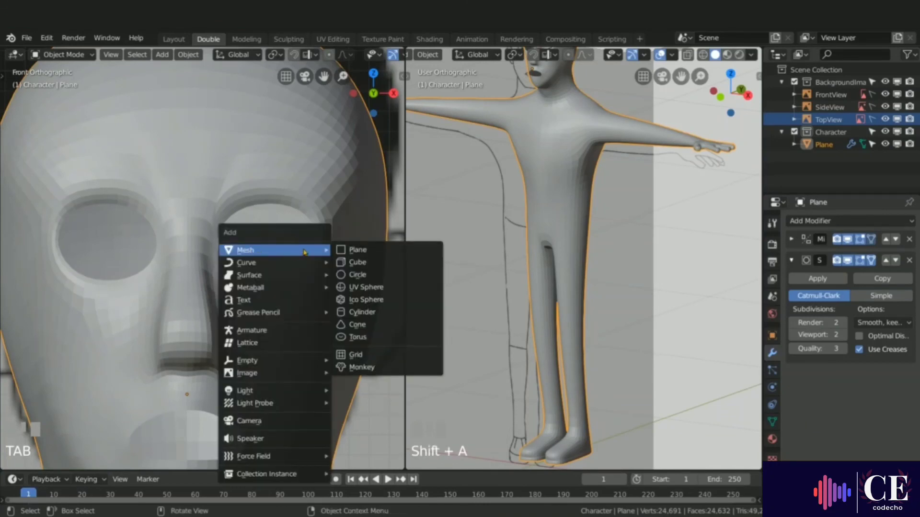
pyautogui.click(360, 287)
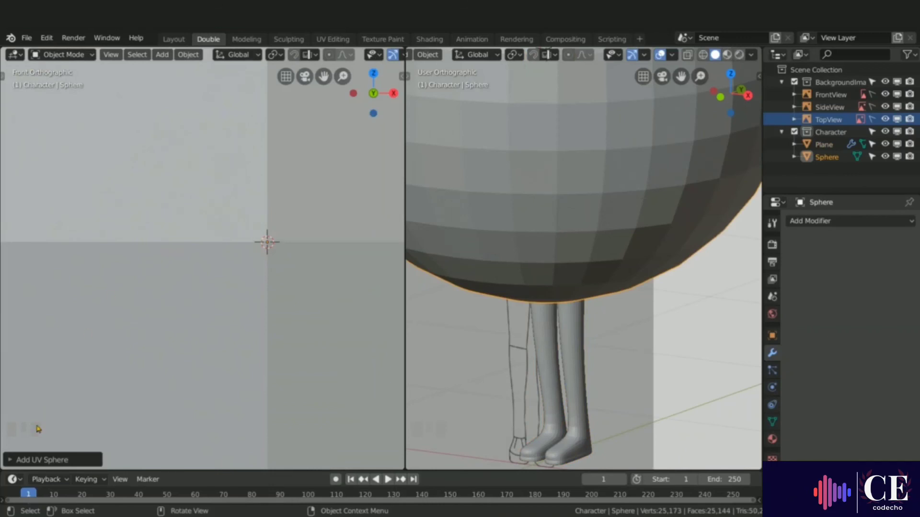
# Set the new UV sphere's radius to 0.023 m so it fits the eye socket.
pyautogui.click(10, 460)
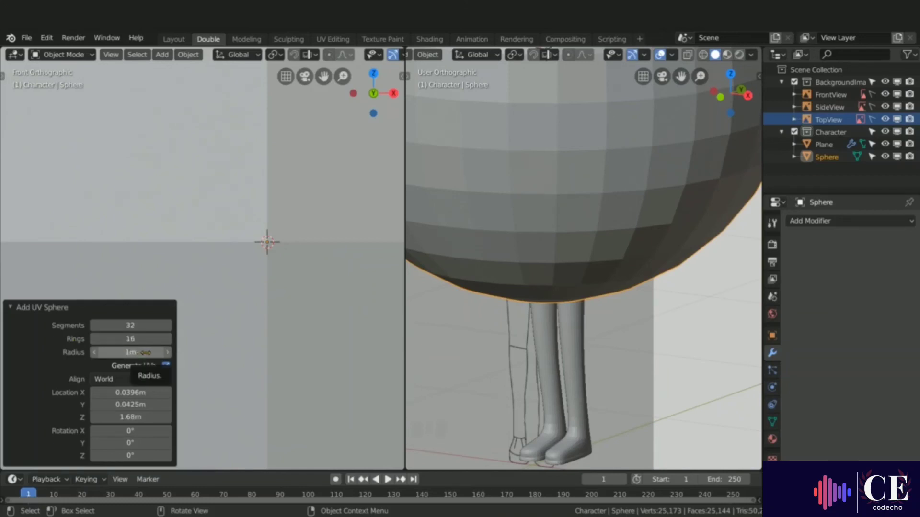
pyautogui.moveTo(143, 353); pyautogui.dragTo(35, 350)
pyautogui.moveTo(855, 334); pyautogui.dragTo(593, 341)
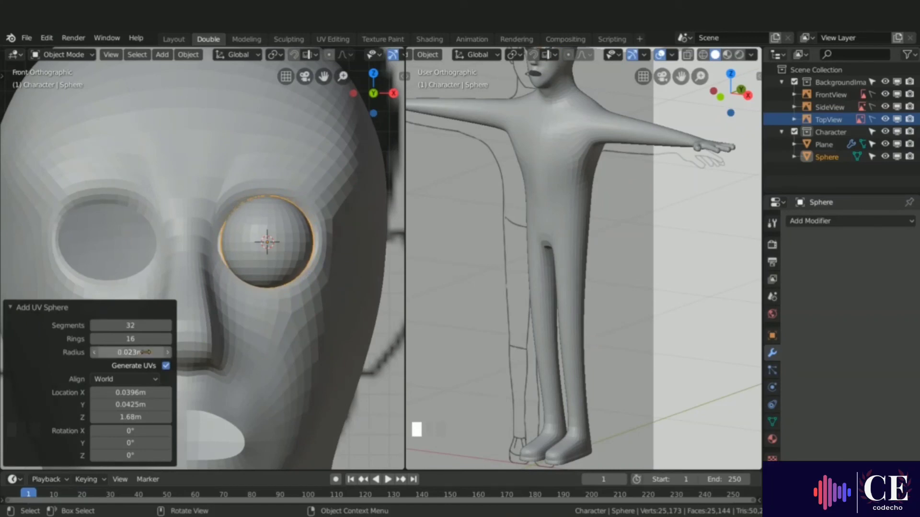
pyautogui.click(10, 309)
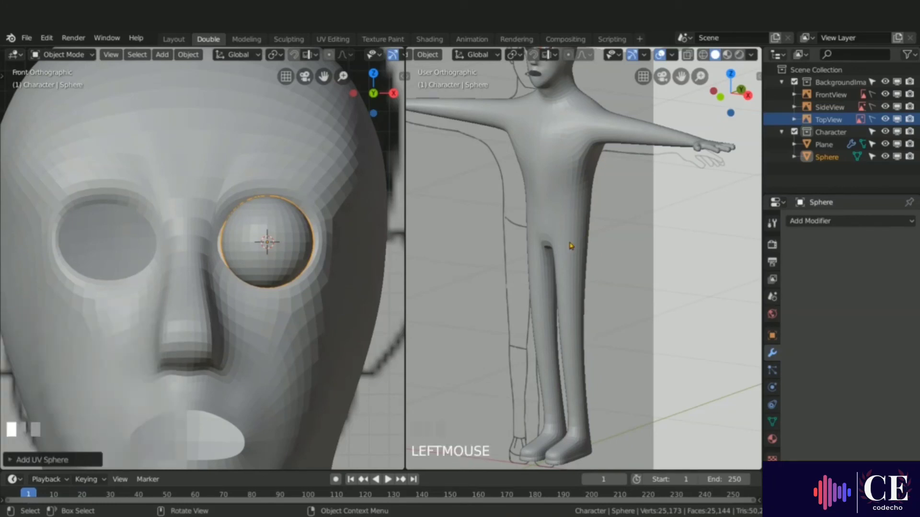
# From the right side view, move the eye sphere back into the head along Y by about 0.015 m.
pyautogui.press('KP_3')
pyautogui.scroll(-2, 608, 294)
pyautogui.scroll(2, 560, 205)
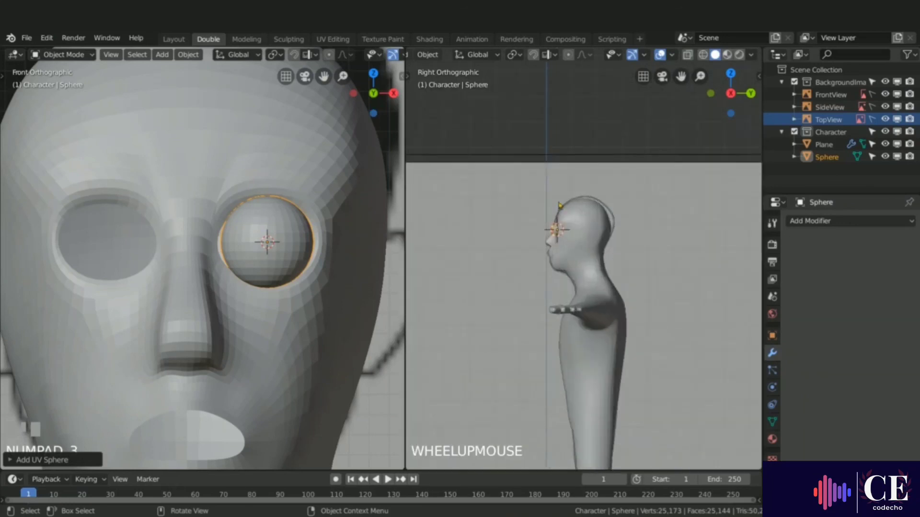
pyautogui.scroll(10, 560, 205)
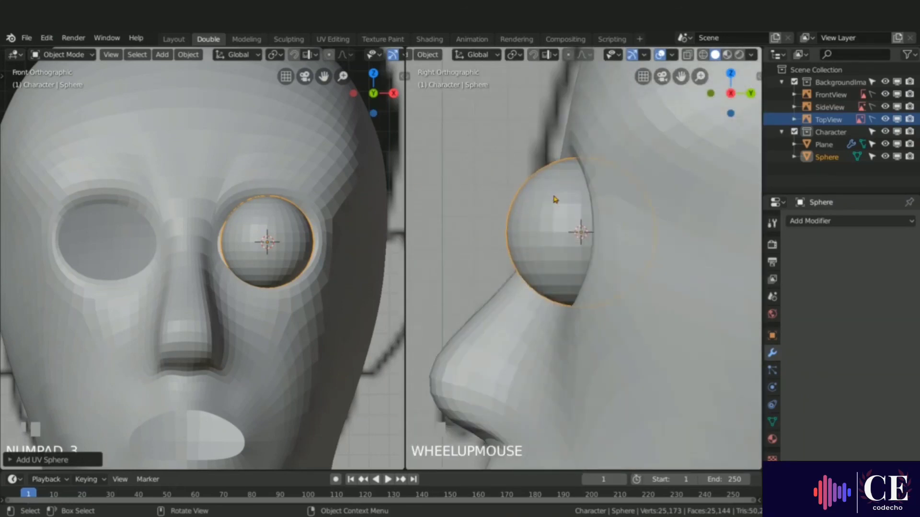
pyautogui.press('g')
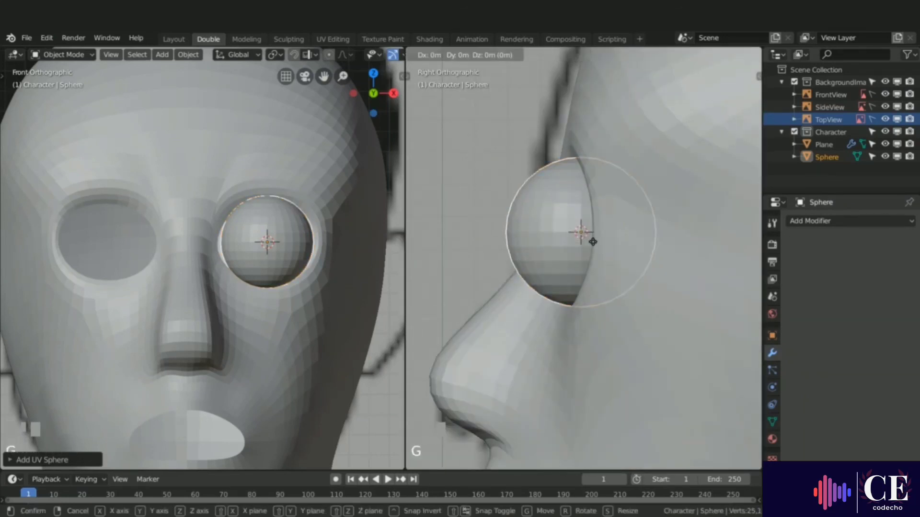
pyautogui.press('y')
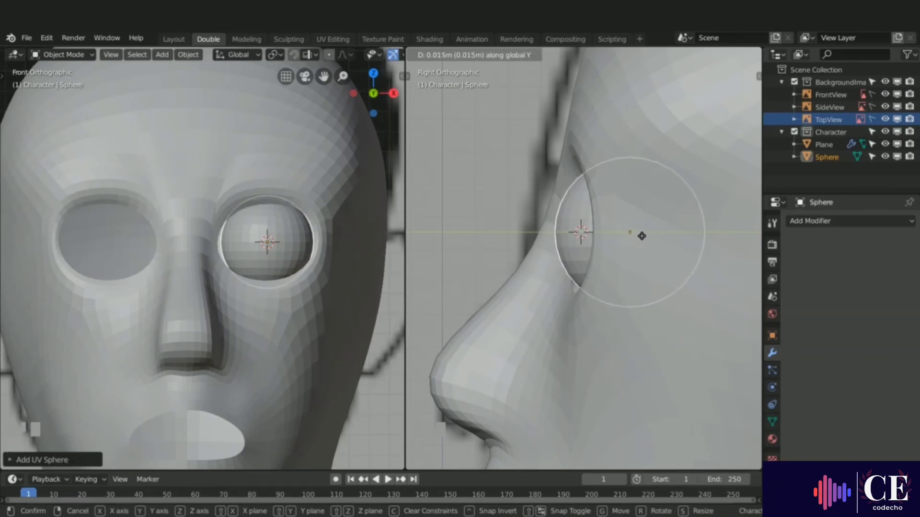
pyautogui.click(645, 236)
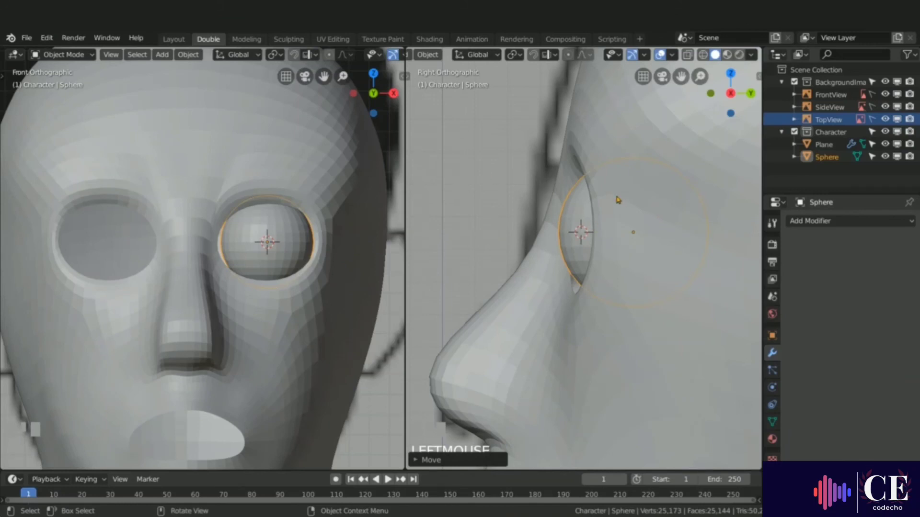
# Rotate the eye sphere 90° about X and check in Edit Mode that its pole faces forward.
pyautogui.write('r')
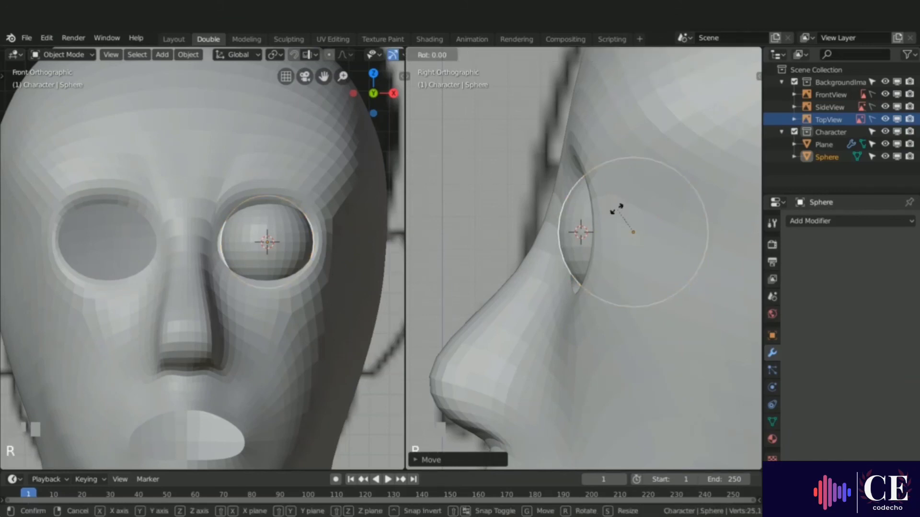
pyautogui.write('x90')
pyautogui.press('Return')
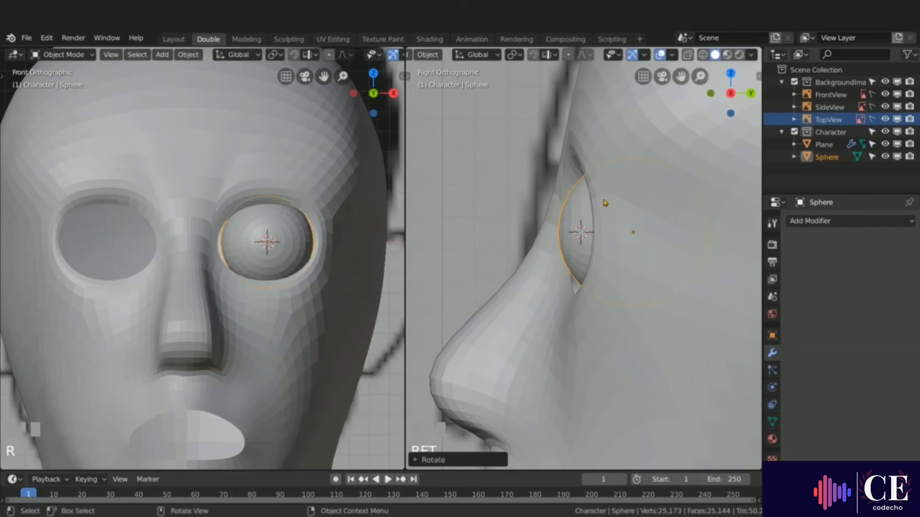
pyautogui.press('Tab')
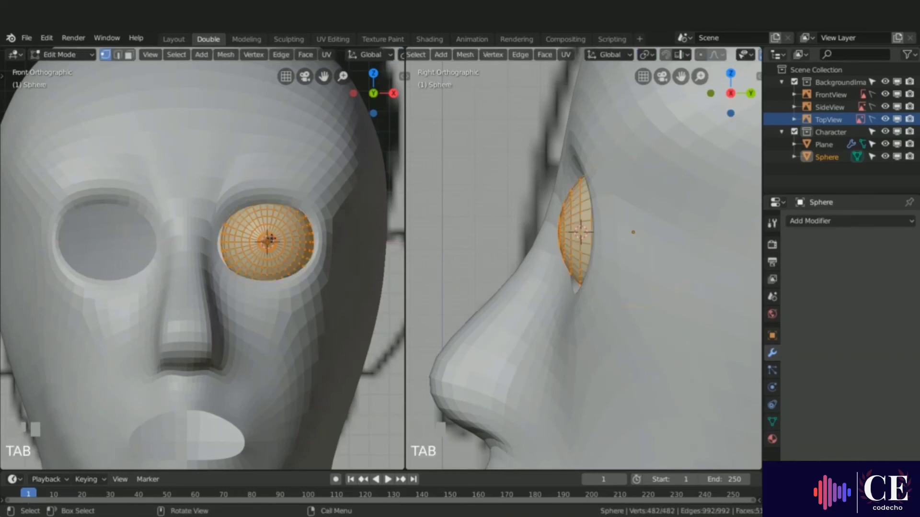
pyautogui.click(267, 242)
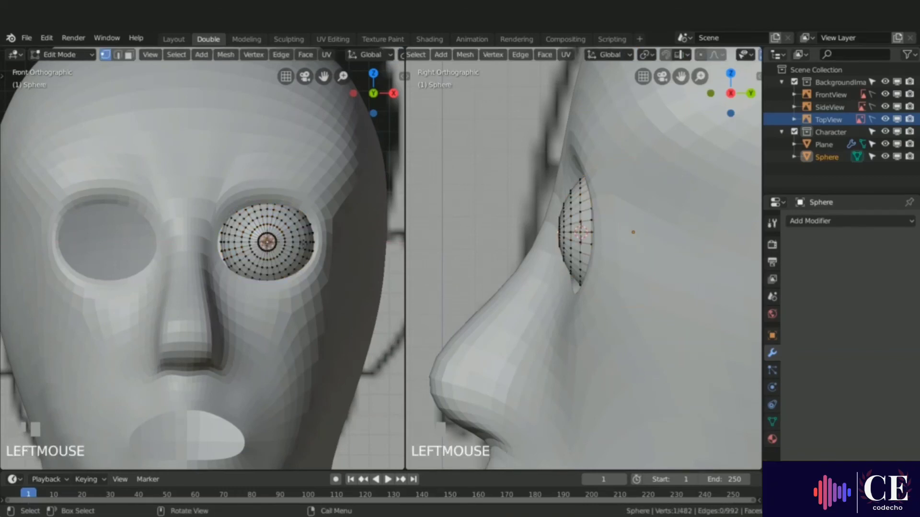
pyautogui.press('Tab')
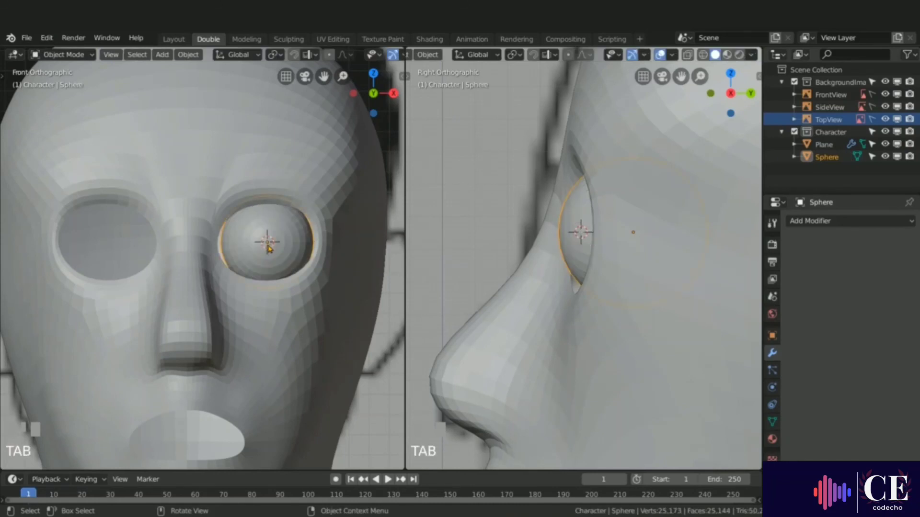
# Rename the eye sphere object to EyeOuter_l.
pyautogui.doubleClick(833, 157)
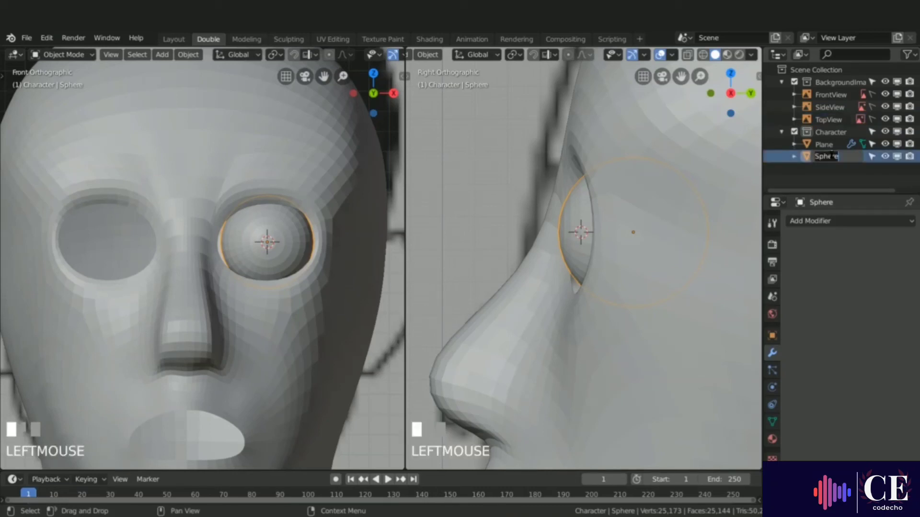
pyautogui.write('EyeCust')
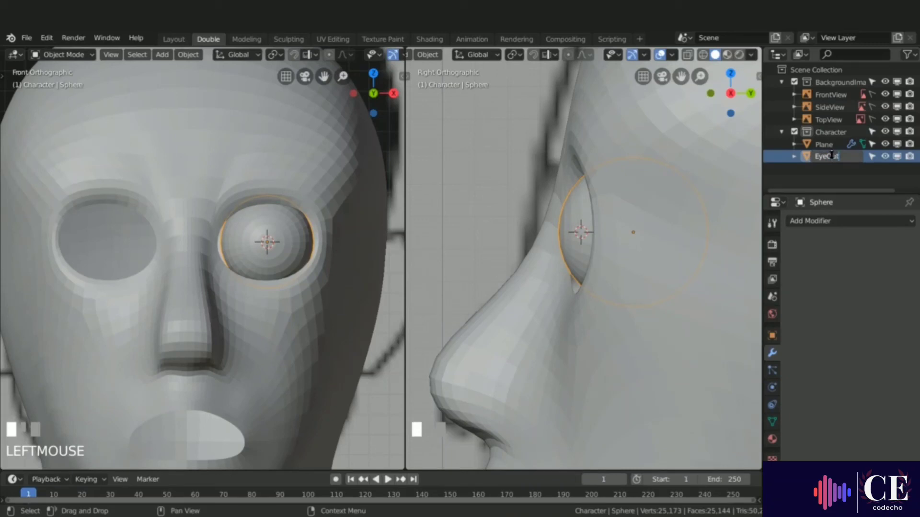
pyautogui.write('aster')
pyautogui.write('_')
pyautogui.write('l')
pyautogui.press('Return')
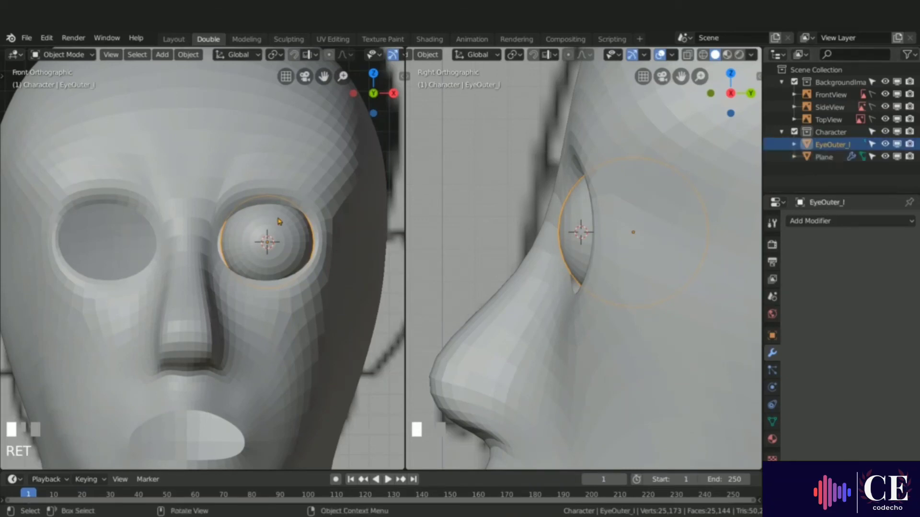
# In the body mesh's Edit Mode, move the eye-opening loop back along Y by about 0.004 m toward the eyeball.
pyautogui.moveTo(267, 233); pyautogui.dragTo(208, 256, button='middle')
pyautogui.scroll(3, 249, 244)
pyautogui.scroll(2, 249, 244)
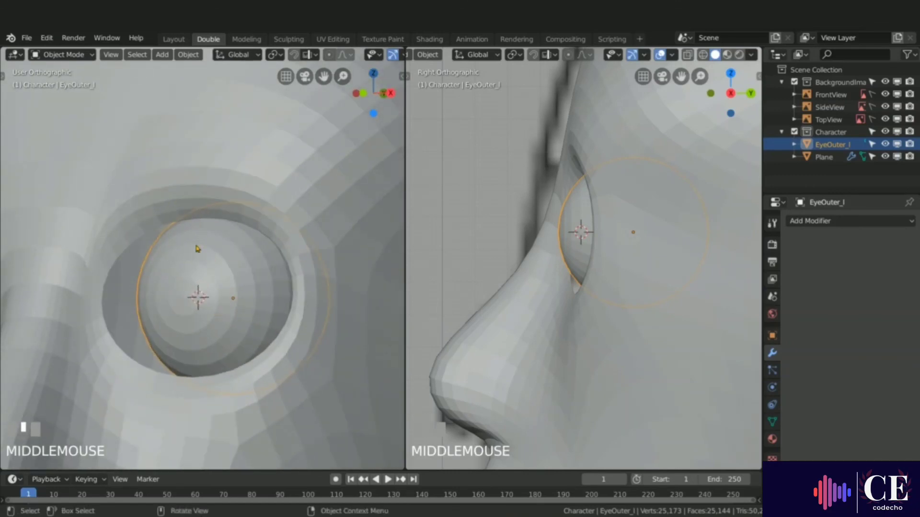
pyautogui.click(194, 192)
pyautogui.press('Tab')
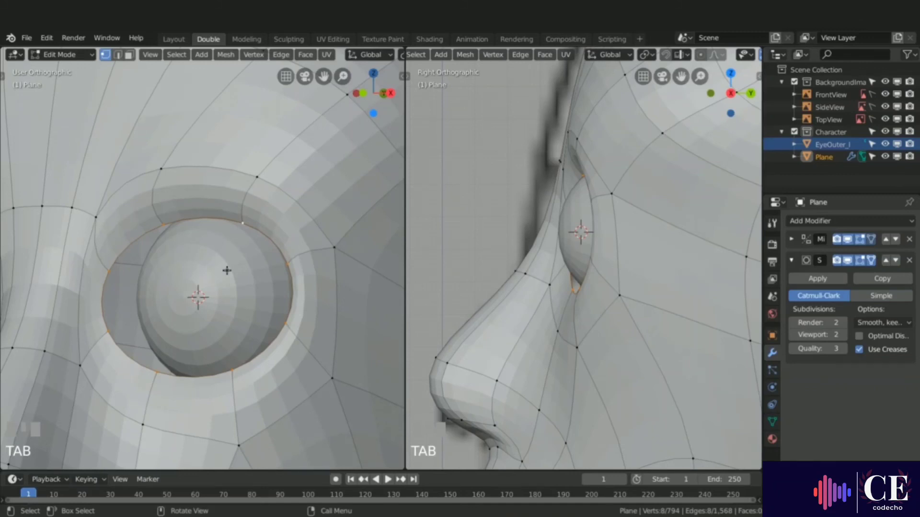
pyautogui.press('g')
pyautogui.press('y')
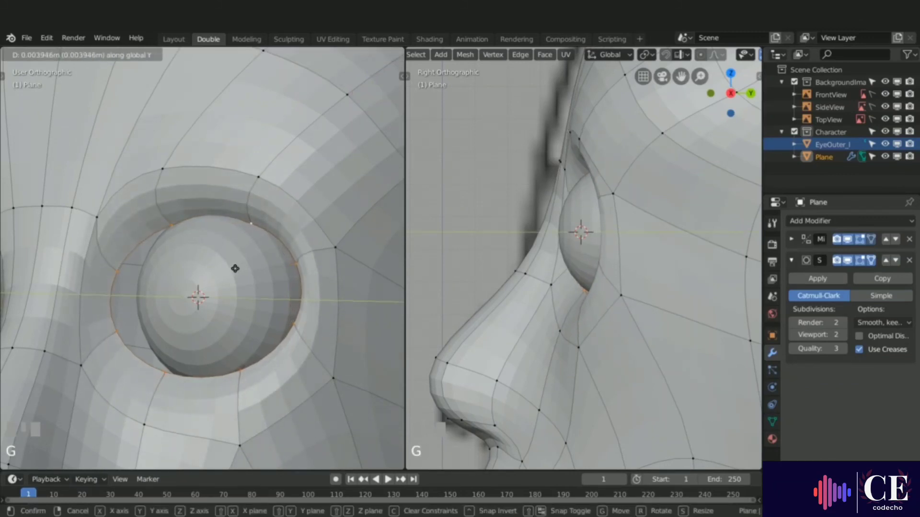
pyautogui.click(235, 268)
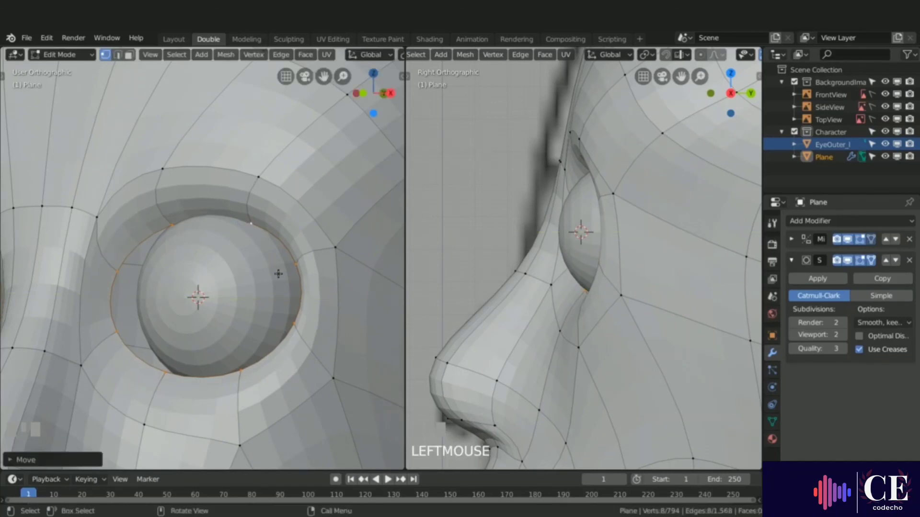
# Select the two inner-corner and two outer-corner vertices of the eye-opening loop and move them back along Y beside the eyeball.
pyautogui.moveTo(261, 261); pyautogui.dragTo(310, 223, button='middle')
pyautogui.click(132, 244)
pyautogui.keyDown('shift'); pyautogui.click(130, 296); pyautogui.keyUp('shift')
pyautogui.keyDown('shift'); pyautogui.click(311, 224); pyautogui.keyUp('shift')
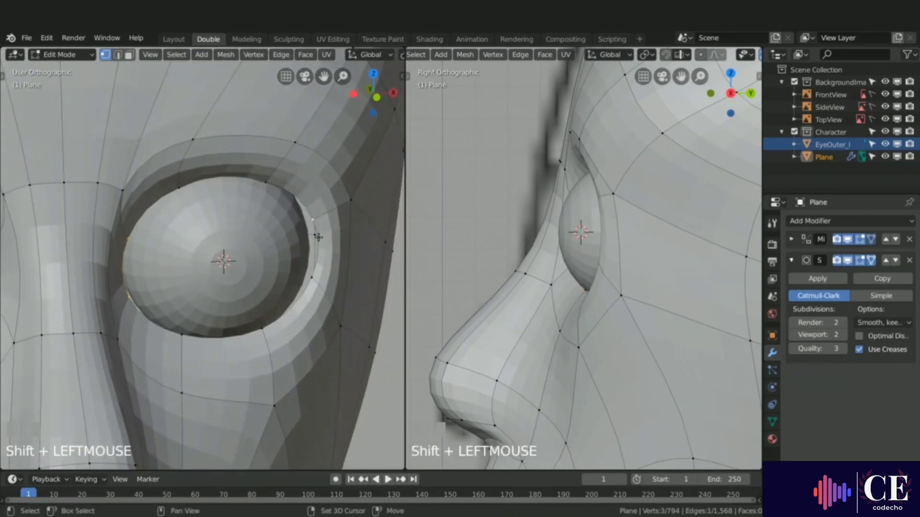
pyautogui.keyDown('shift'); pyautogui.click(312, 276); pyautogui.keyUp('shift')
pyautogui.moveTo(312, 277); pyautogui.dragTo(246, 259, button='middle')
pyautogui.press('g')
pyautogui.press('y')
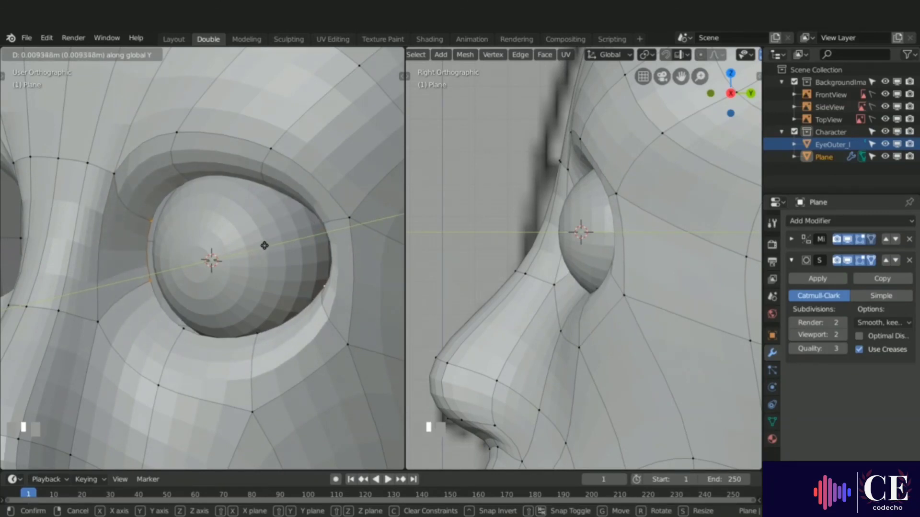
pyautogui.click(254, 245)
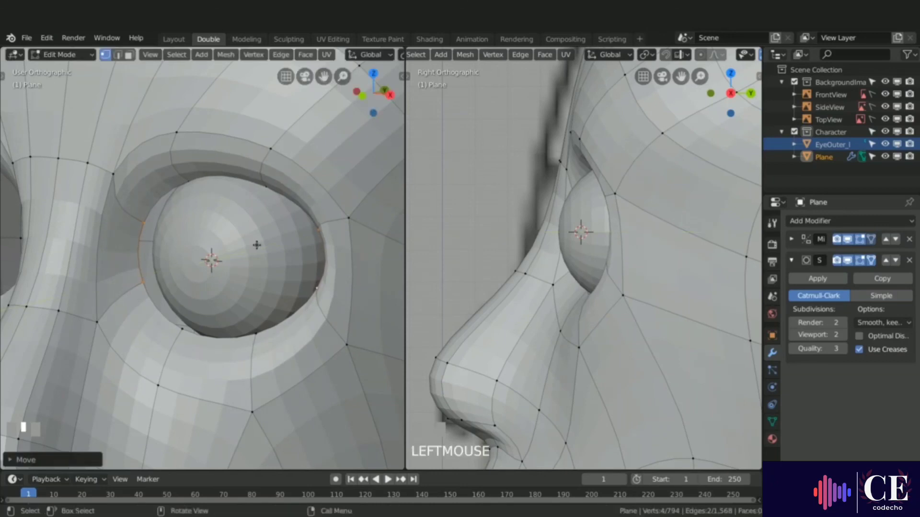
# Nudge the lower outer-corner vertex of the eye opening slightly back along Y.
pyautogui.moveTo(255, 245); pyautogui.dragTo(313, 261, button='middle')
pyautogui.click(323, 267)
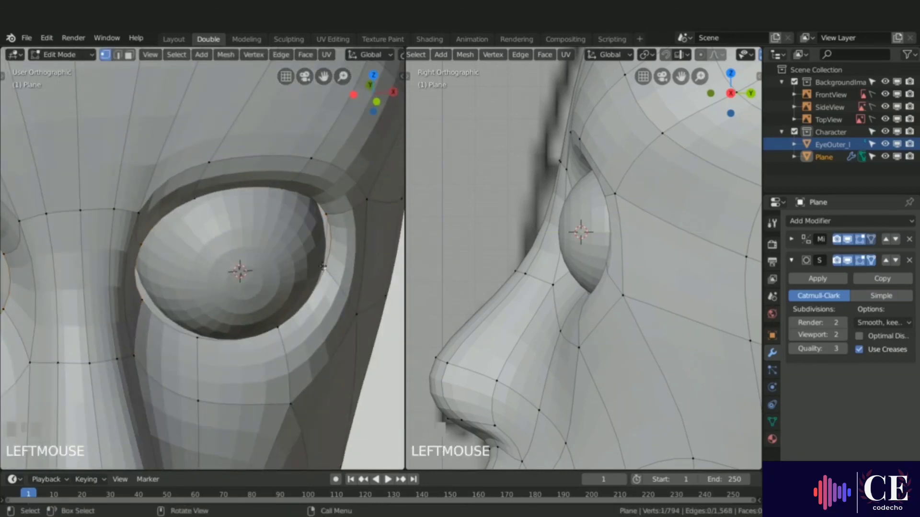
pyautogui.press('g')
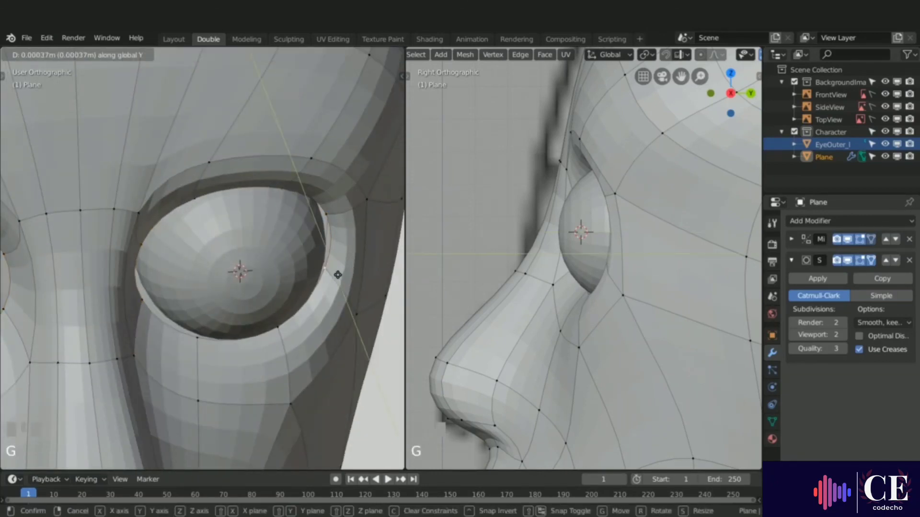
pyautogui.click(336, 271)
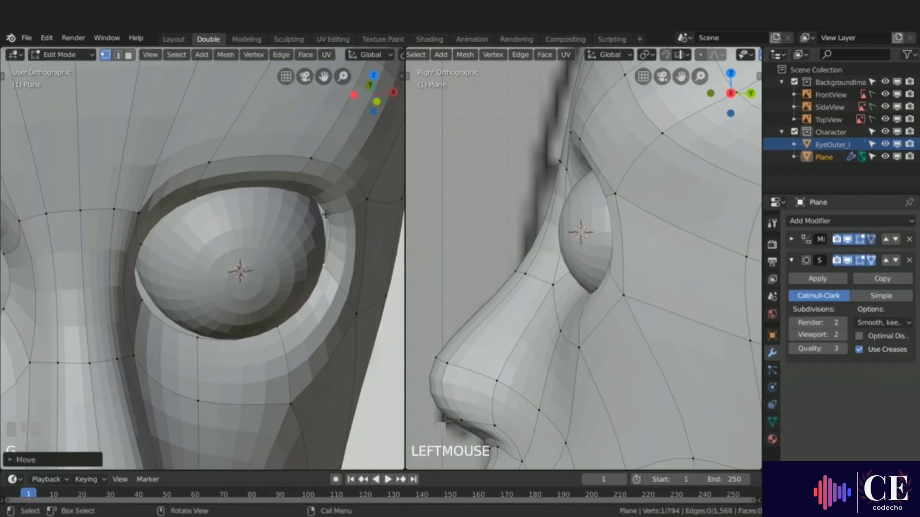
pyautogui.press('g')
pyautogui.press('y')
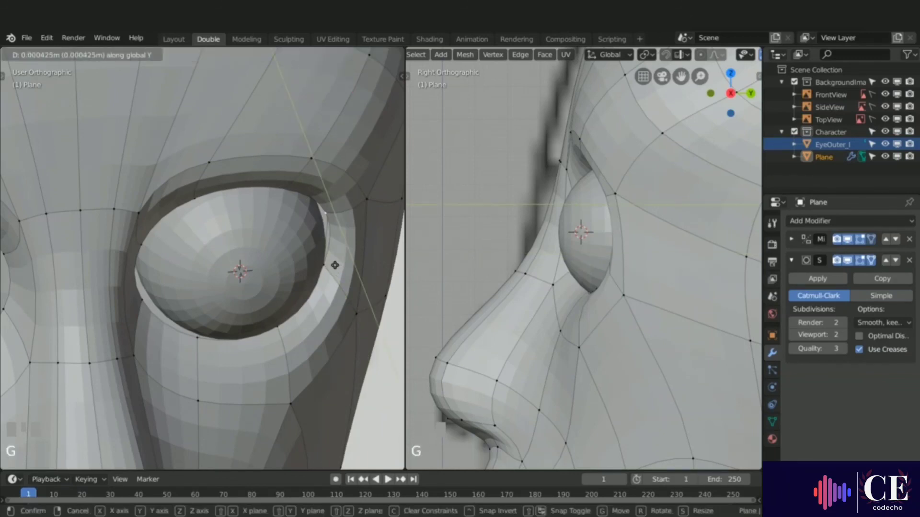
pyautogui.rightClick(331, 260)
# Select the two inner-corner vertices of the eye opening and move them back along Y by about 0.003 m.
pyautogui.moveTo(331, 259); pyautogui.dragTo(175, 268, button='middle')
pyautogui.click(155, 255)
pyautogui.keyDown('shift'); pyautogui.click(158, 197); pyautogui.keyUp('shift')
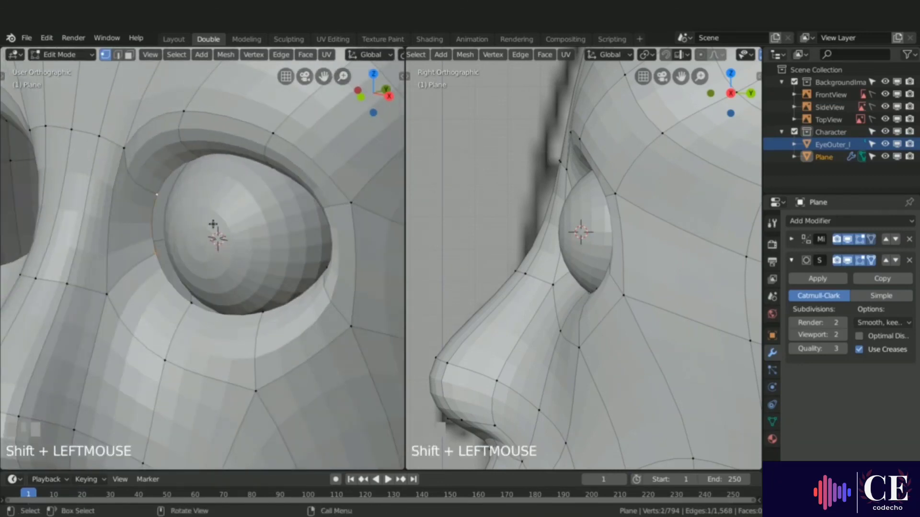
pyautogui.press('g')
pyautogui.press('y')
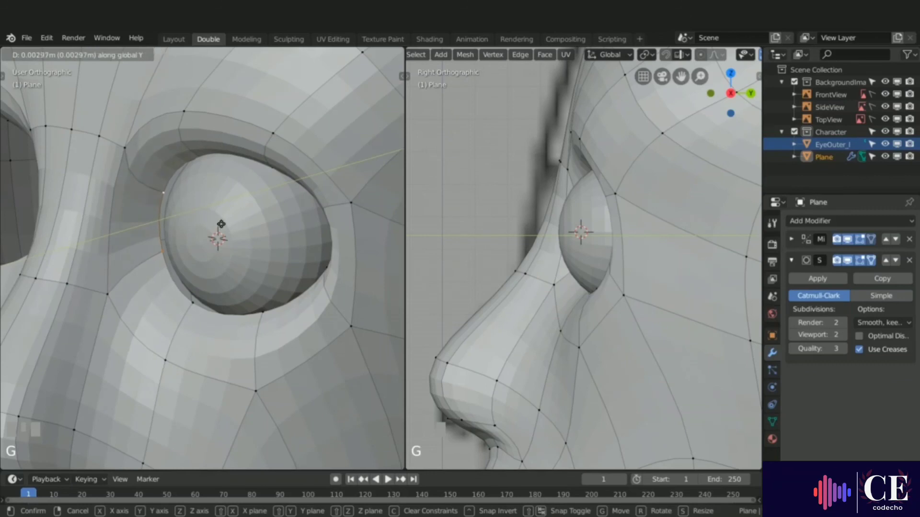
pyautogui.click(221, 224)
# Add the neighbouring lower-lid vertex to the inner-corner selection and move the three back along Y by about 0.0015 m.
pyautogui.keyDown('shift'); pyautogui.click(195, 300); pyautogui.keyUp('shift')
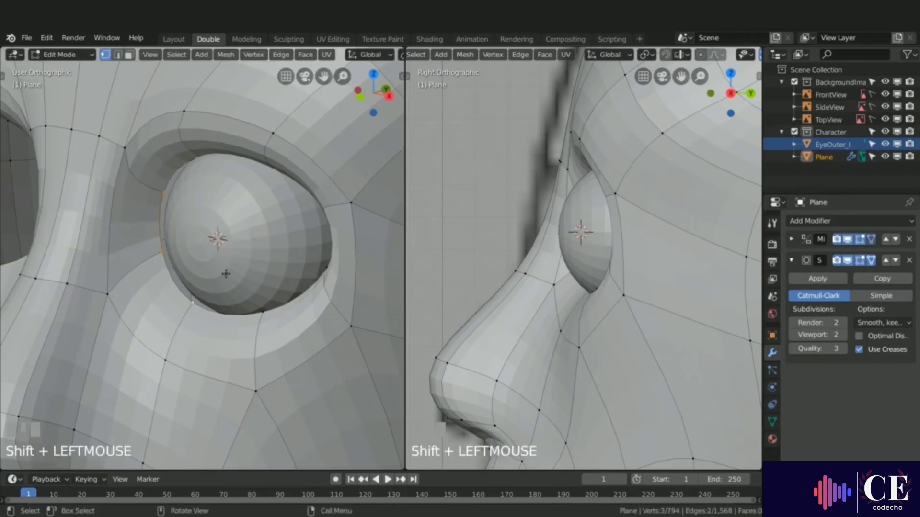
pyautogui.press('g')
pyautogui.press('y')
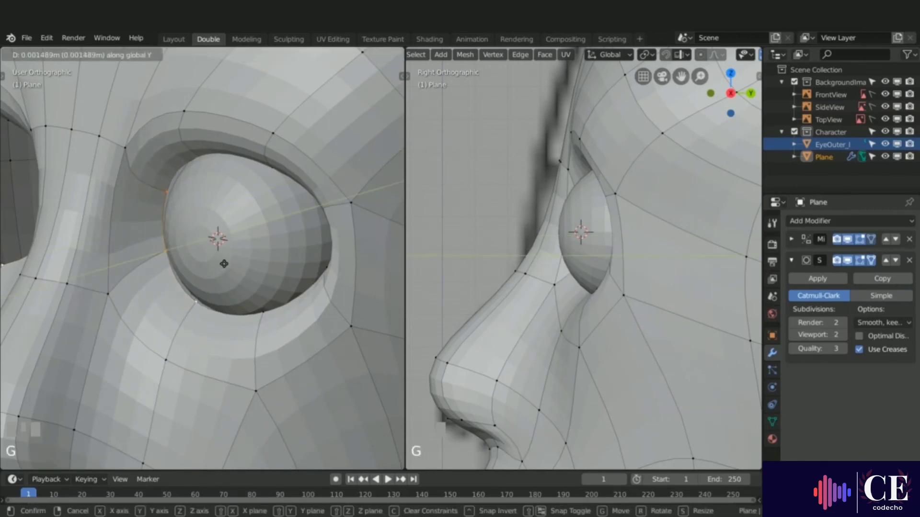
pyautogui.click(223, 263)
# Select the whole eye-opening loop and scale it along X to about 0.91 to narrow it around the eyeball.
pyautogui.scroll(-1, 187, 226)
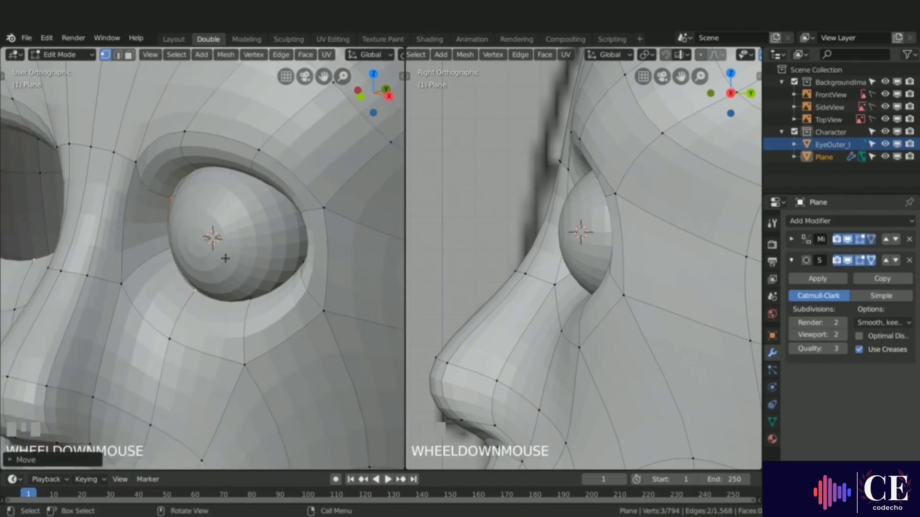
pyautogui.moveTo(225, 258); pyautogui.dragTo(260, 249, button='middle')
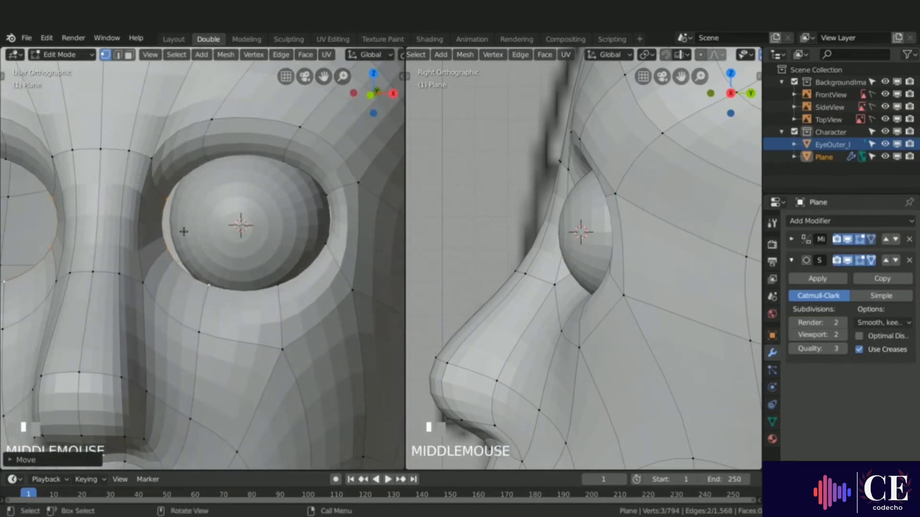
pyautogui.keyDown('alt'); pyautogui.click(305, 171); pyautogui.keyUp('alt')
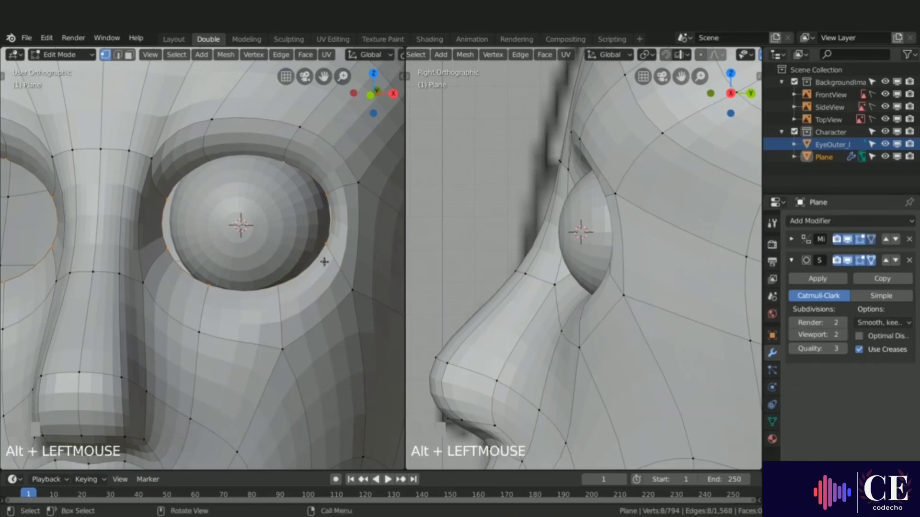
pyautogui.press('s')
pyautogui.press('x')
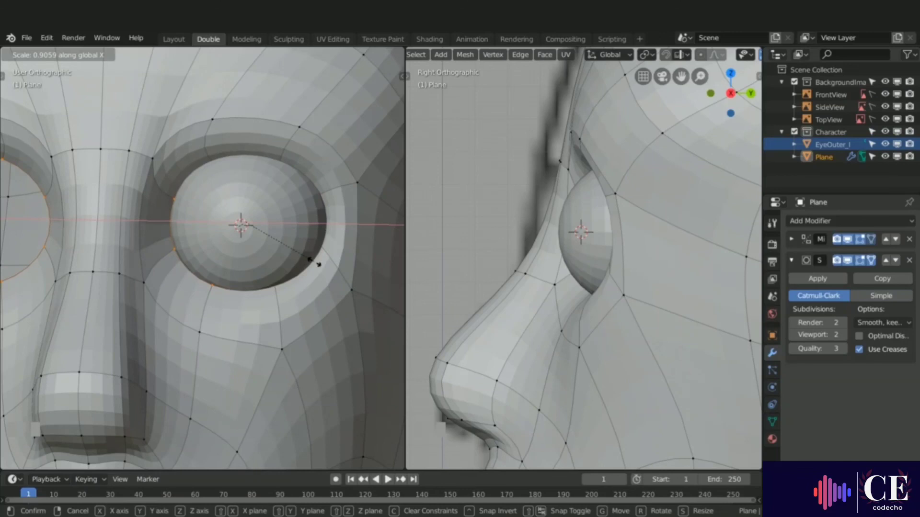
pyautogui.click(314, 262)
pyautogui.moveTo(315, 263); pyautogui.dragTo(289, 304, button='middle')
pyautogui.press('s')
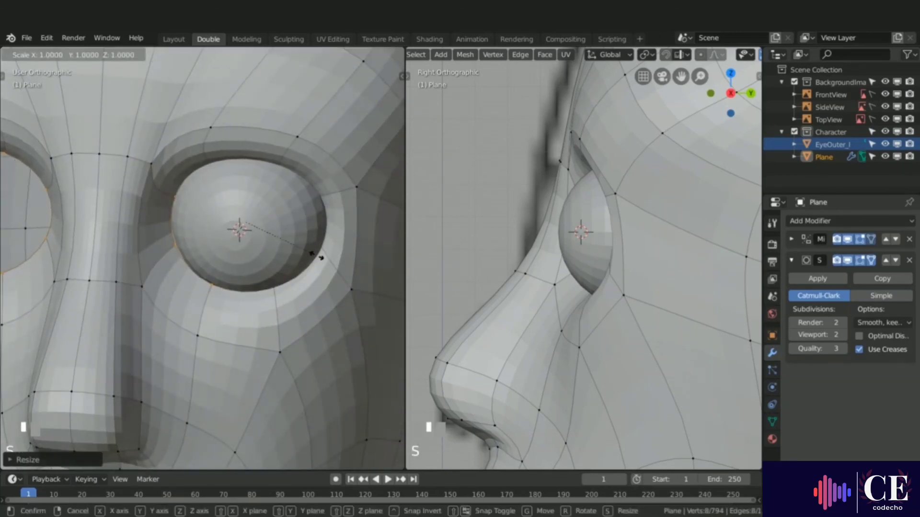
pyautogui.press('x')
pyautogui.click(318, 255)
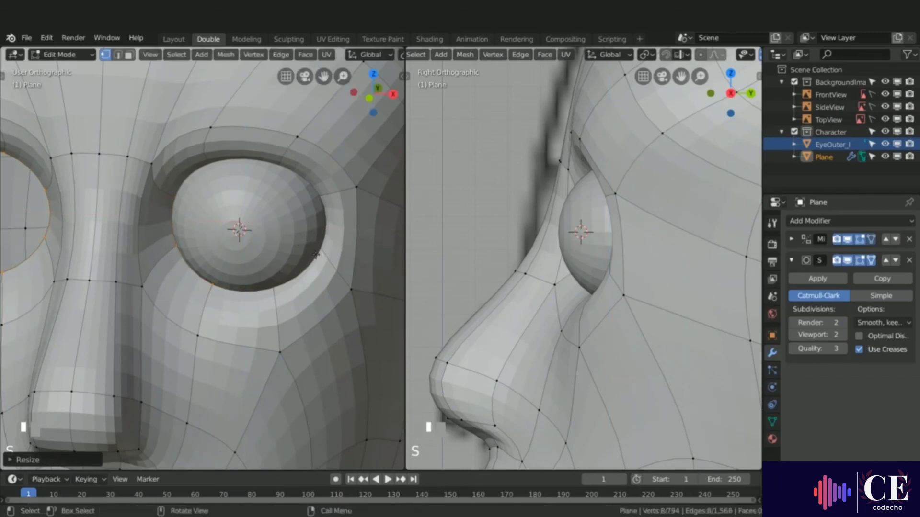
# Check the eye-opening loop against the eye sphere in front-view wireframe and try to stretch it along Z.
pyautogui.press('KP_1')
pyautogui.press('z')
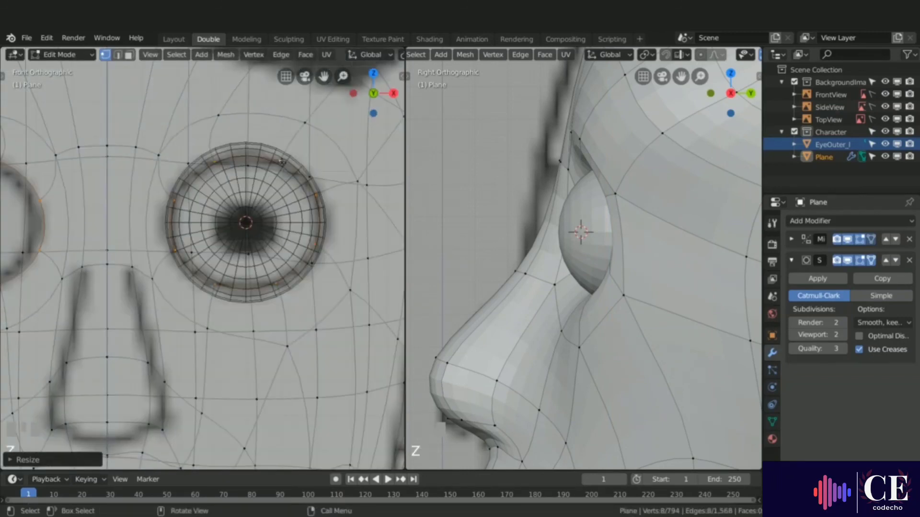
pyautogui.click(283, 163)
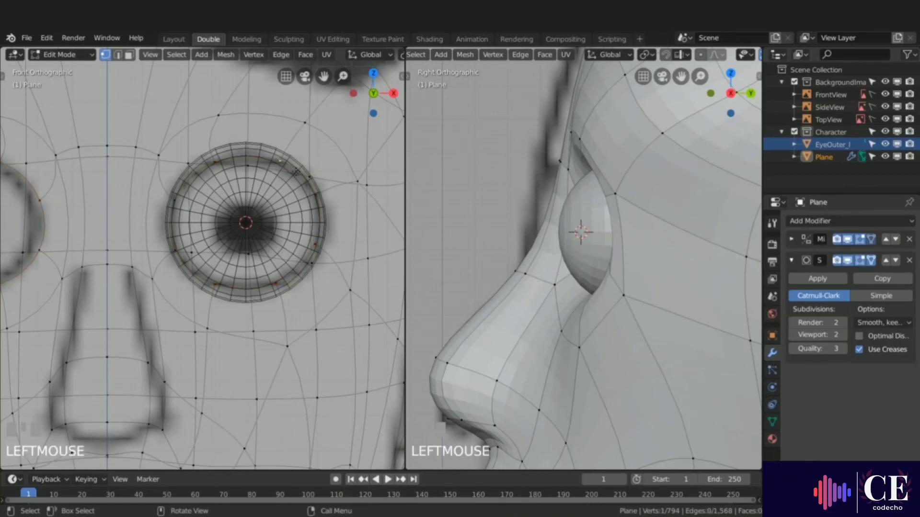
pyautogui.keyDown('alt'); pyautogui.click(297, 171); pyautogui.keyUp('alt')
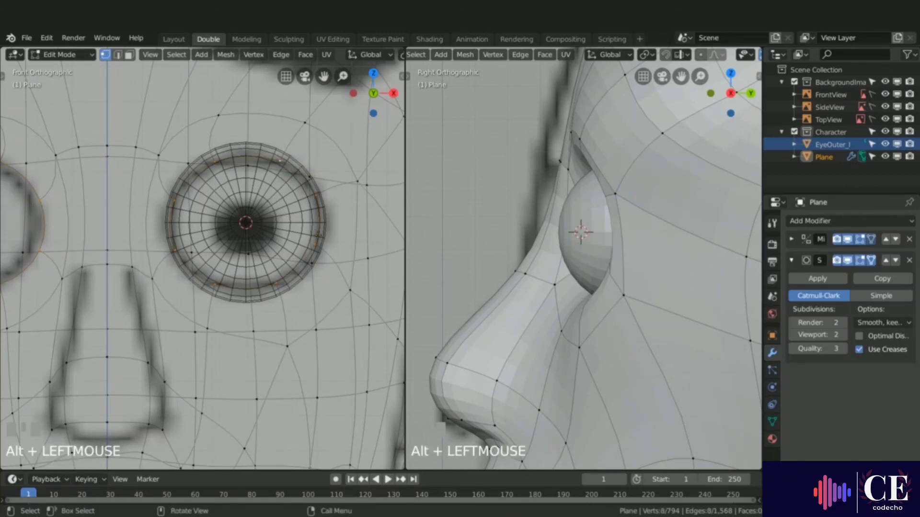
pyautogui.press('z')
pyautogui.press('s')
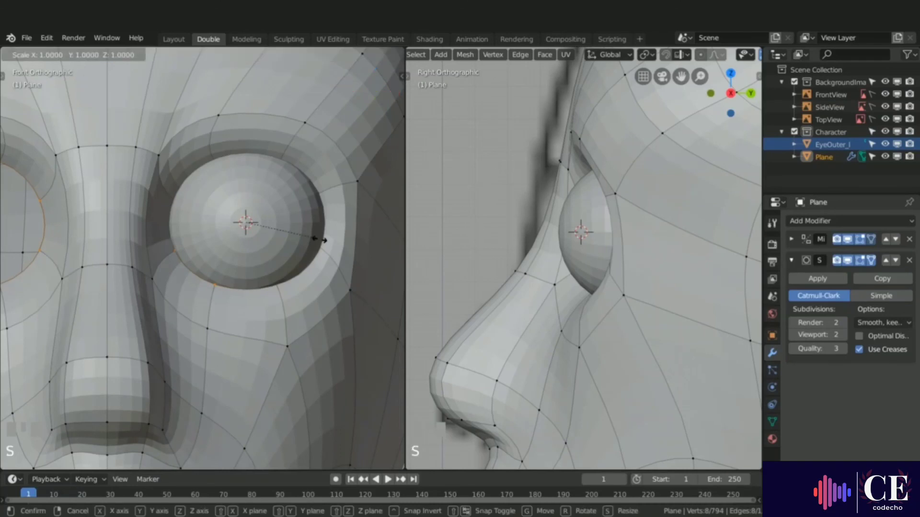
pyautogui.press('z')
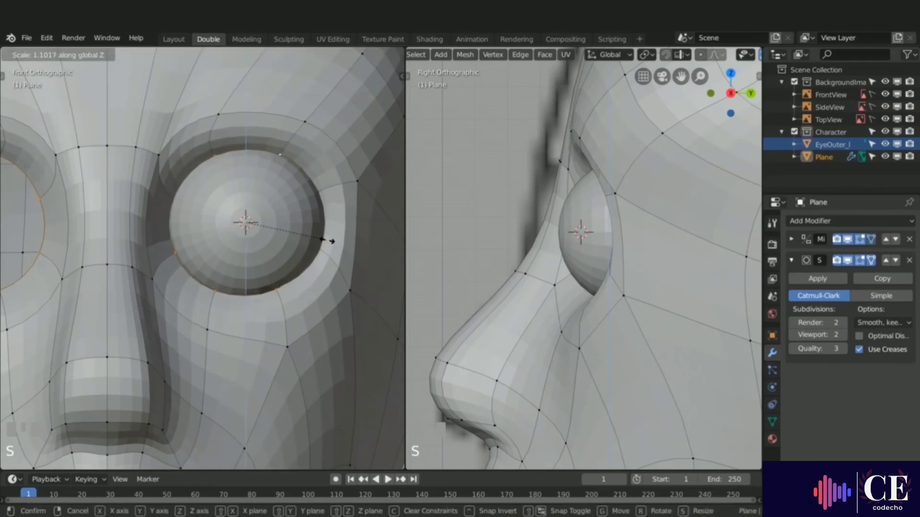
pyautogui.rightClick(276, 221)
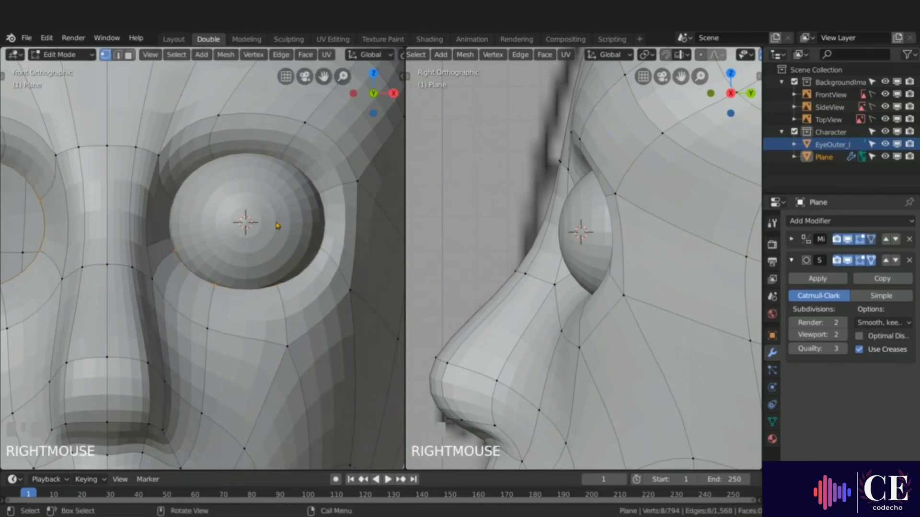
pyautogui.press('z')
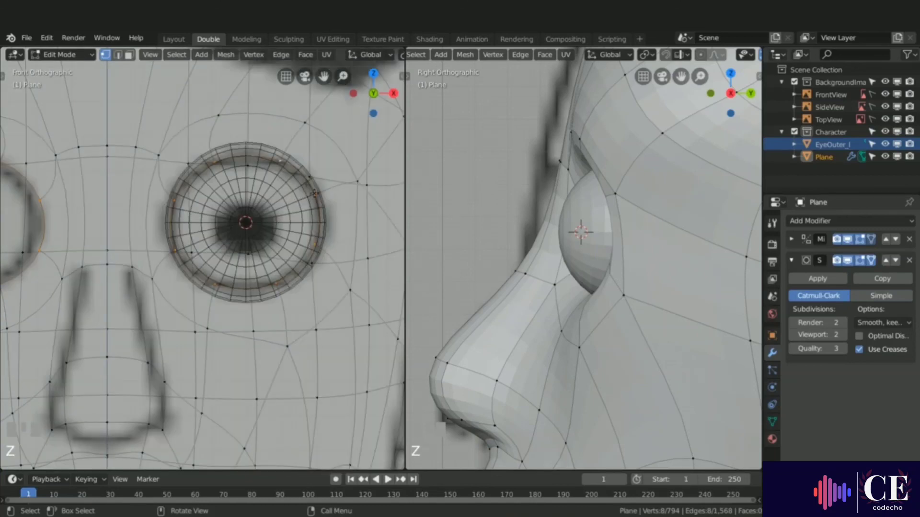
pyautogui.press('z')
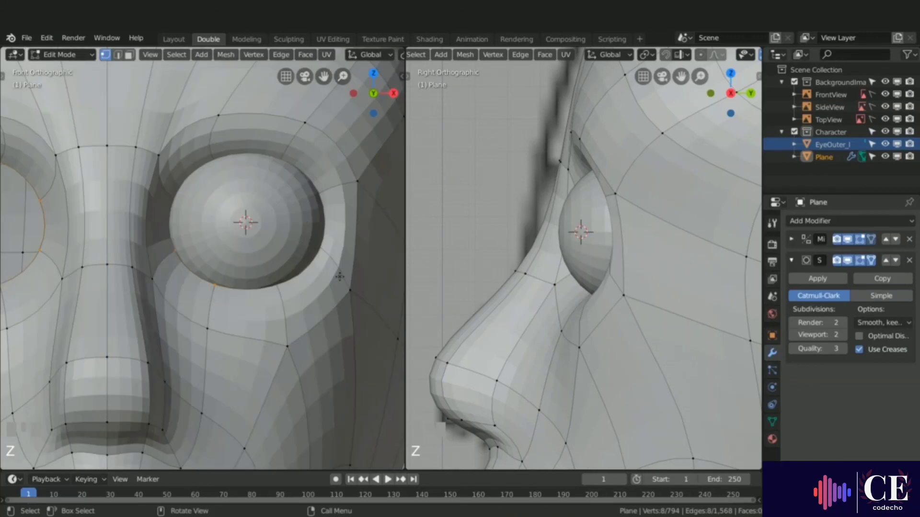
# Scale the eye-opening loop slightly, and fine-tune its width with a very small scale along X.
pyautogui.press('s')
pyautogui.click(342, 278)
pyautogui.moveTo(290, 221); pyautogui.dragTo(181, 233, button='middle')
pyautogui.scroll(2, 189, 222)
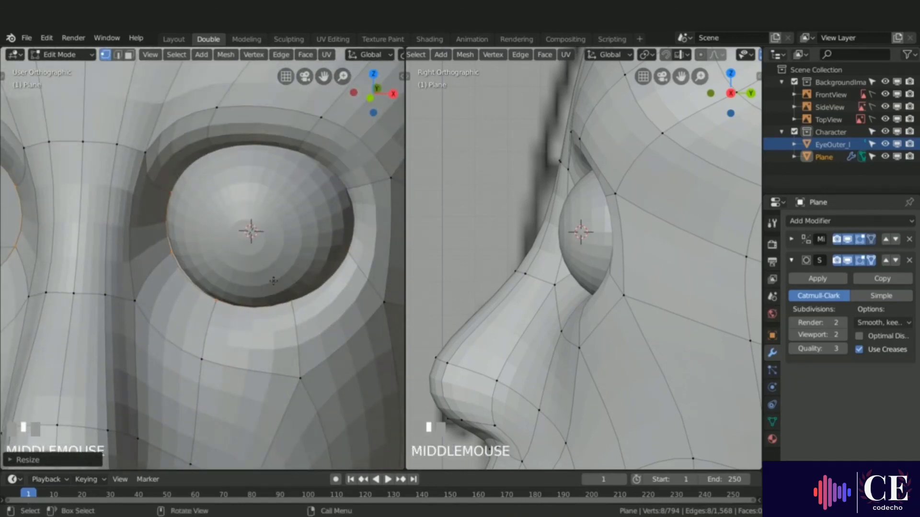
pyautogui.press('s')
pyautogui.press('x')
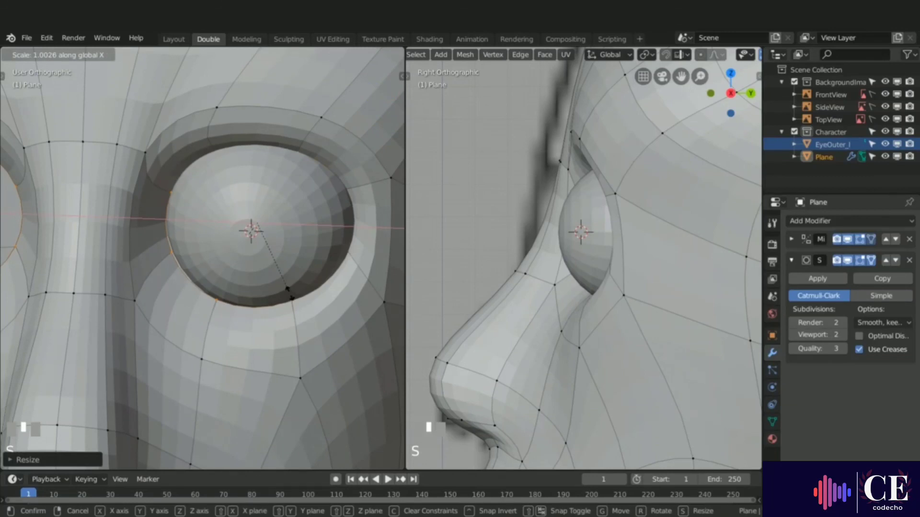
pyautogui.click(291, 298)
# Select the two inner-corner vertices of the eye opening and shift them slightly along X toward the eyeball.
pyautogui.moveTo(291, 298); pyautogui.dragTo(291, 260, button='middle')
pyautogui.click(166, 205)
pyautogui.keyDown('shift'); pyautogui.click(173, 260); pyautogui.keyUp('shift')
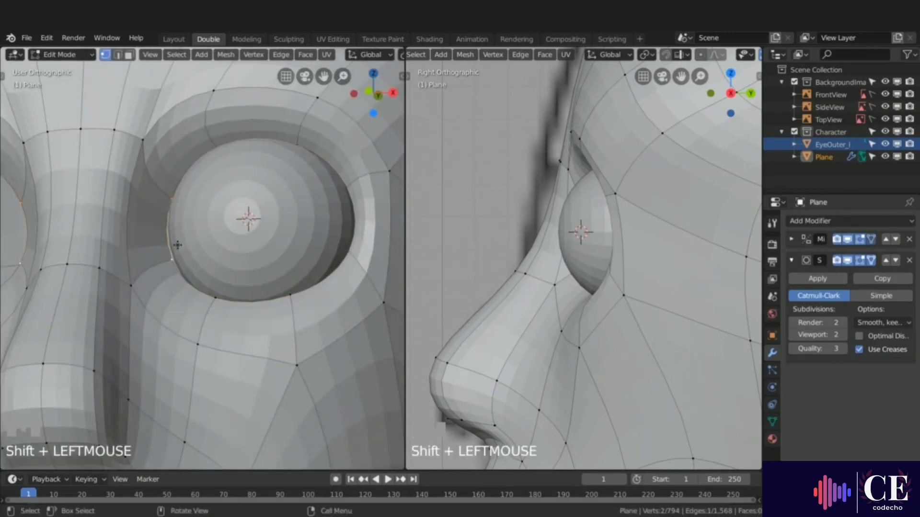
pyautogui.press('g')
pyautogui.press('x')
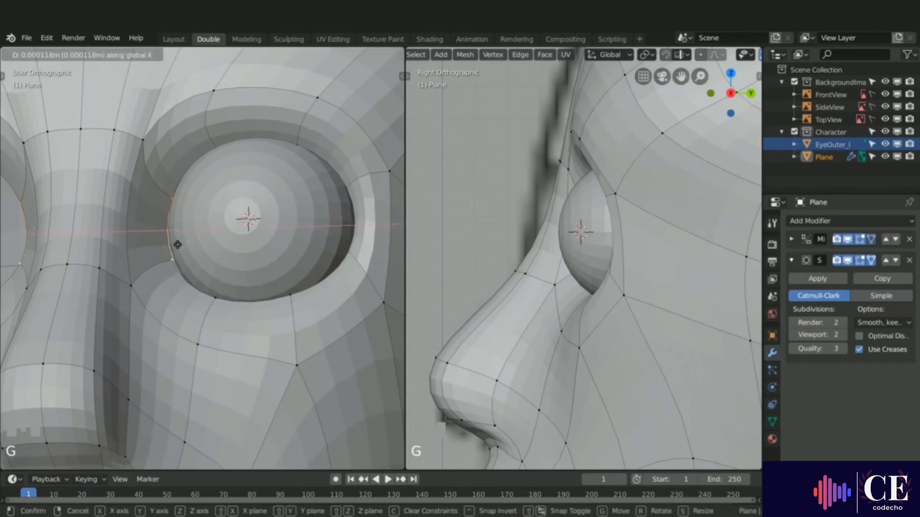
pyautogui.click(178, 245)
# Move only the lower inner-corner vertex along X toward the eyeball by about 0.00035 m.
pyautogui.click(178, 262)
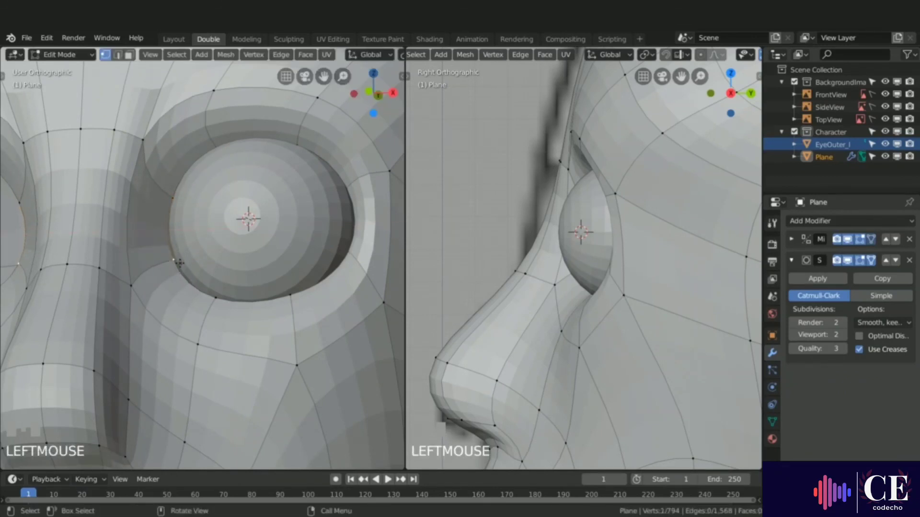
pyautogui.press('g')
pyautogui.press('x')
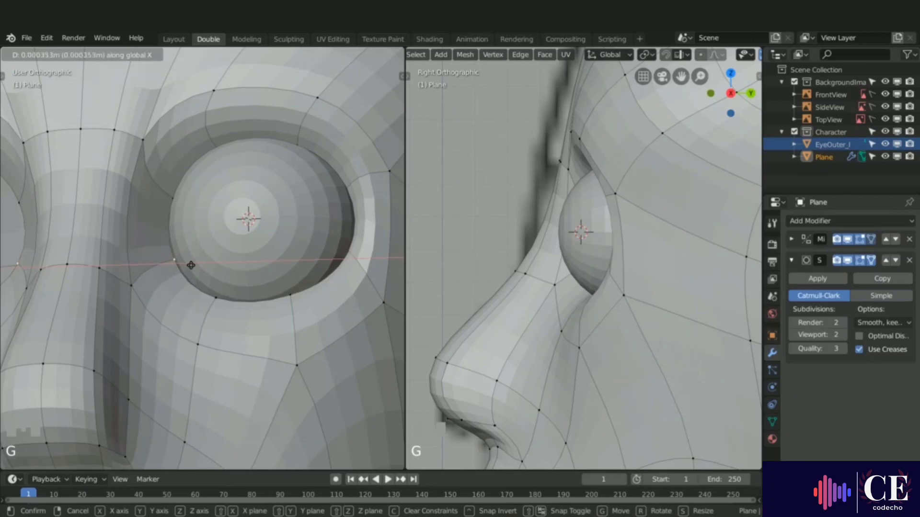
pyautogui.click(191, 265)
# Nudge the lower-lid vertex near the inner corner to fit the eyeball, and select the whole eye-opening loop.
pyautogui.moveTo(191, 263); pyautogui.dragTo(254, 299, button='middle')
pyautogui.click(257, 326)
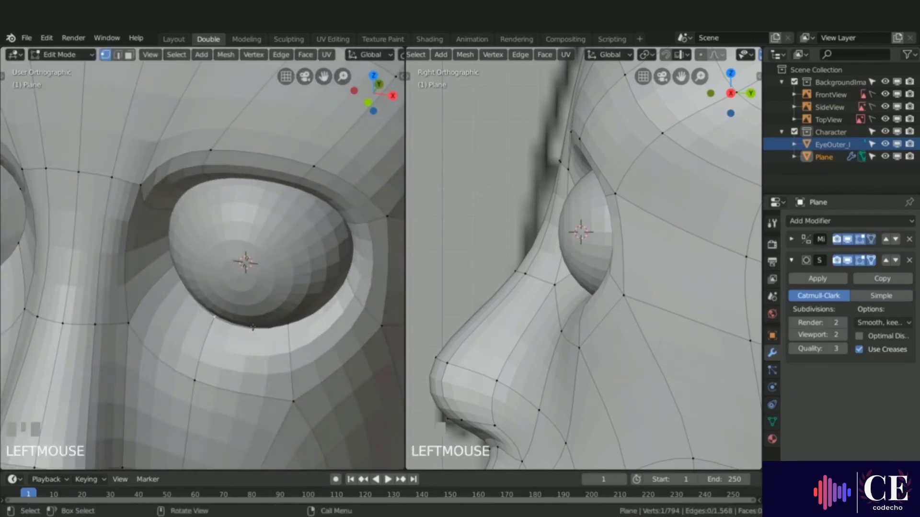
pyautogui.press('g')
pyautogui.click(271, 324)
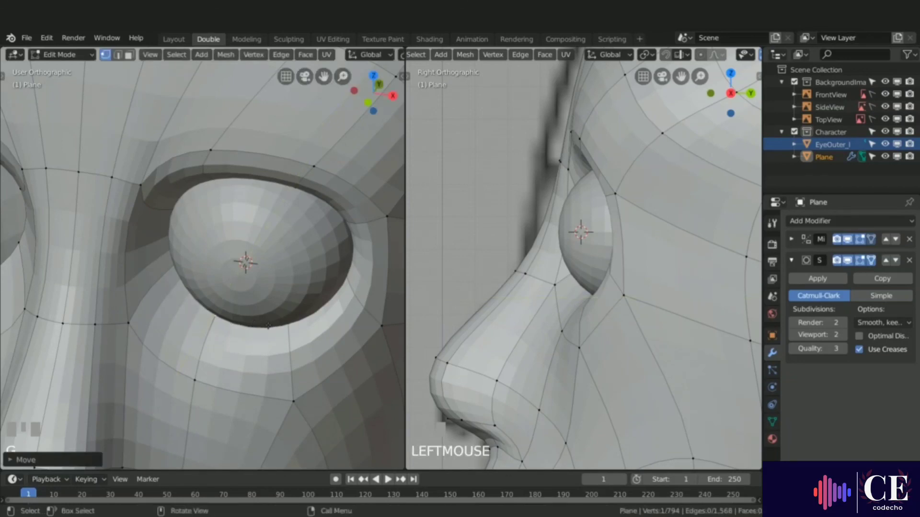
pyautogui.moveTo(268, 326); pyautogui.dragTo(297, 296, button='middle')
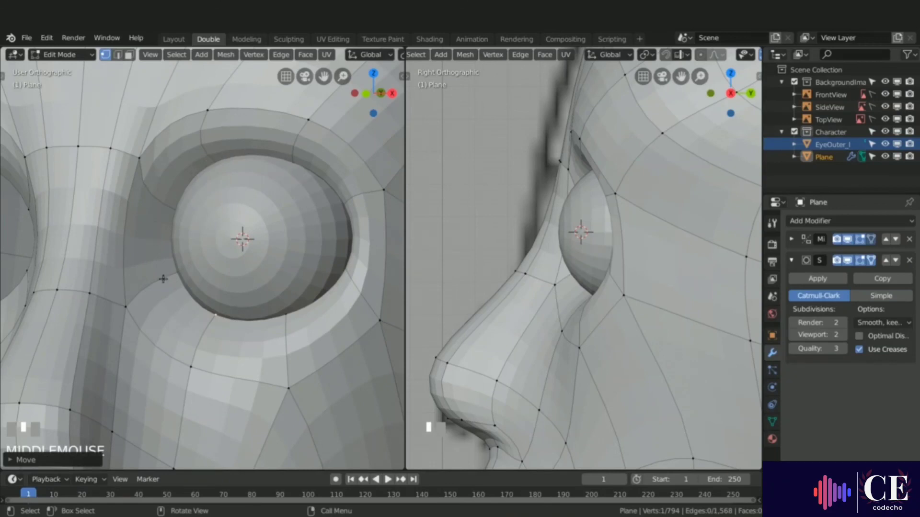
pyautogui.keyDown('alt'); pyautogui.click(272, 321); pyautogui.keyUp('alt')
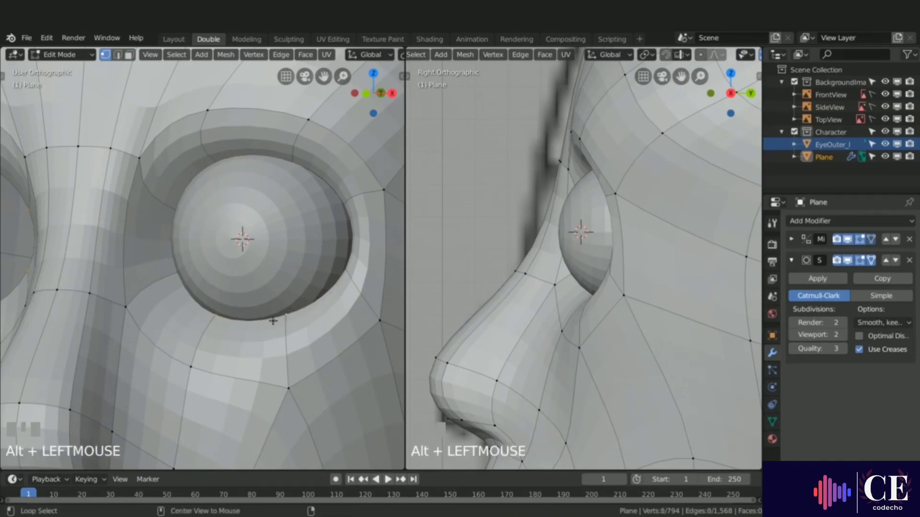
# Using wireframe shading, extrude the eye-opening edge loop about 0.002 m back into the socket, and restore solid shading in the perspective view.
pyautogui.press('z')
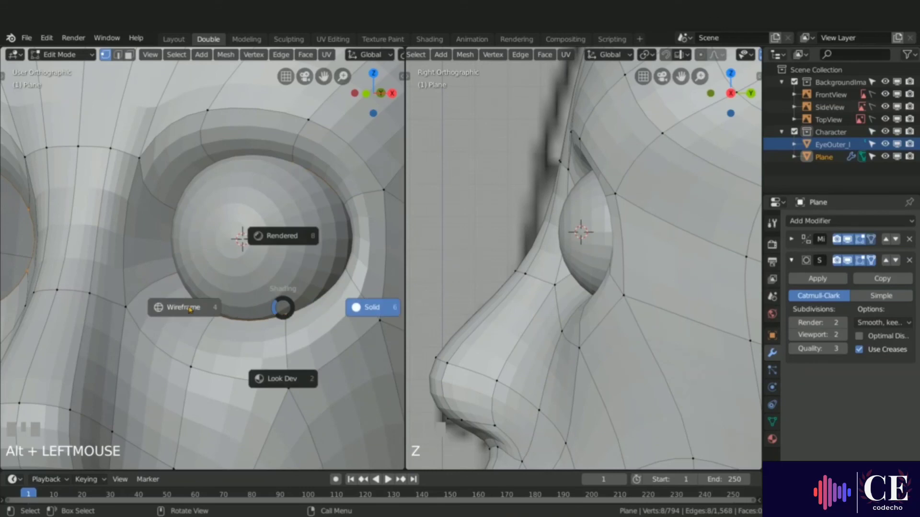
pyautogui.click(190, 309)
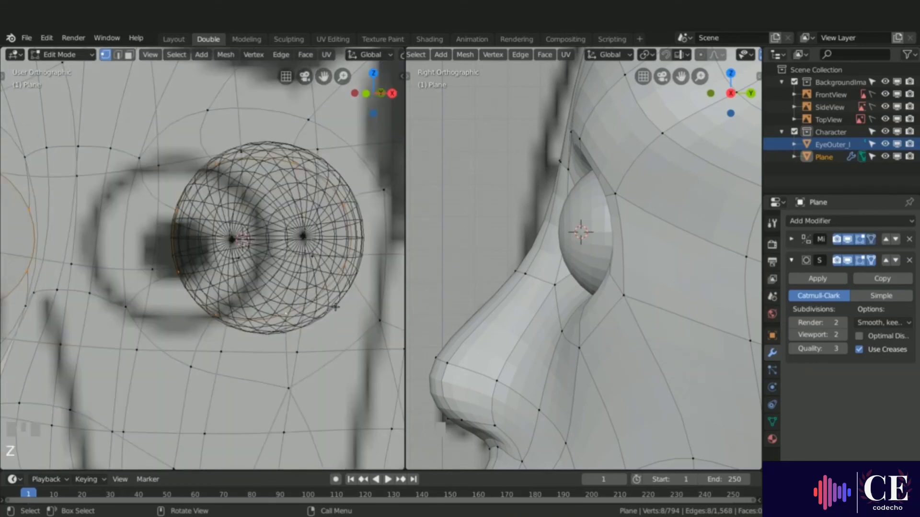
pyautogui.press('z')
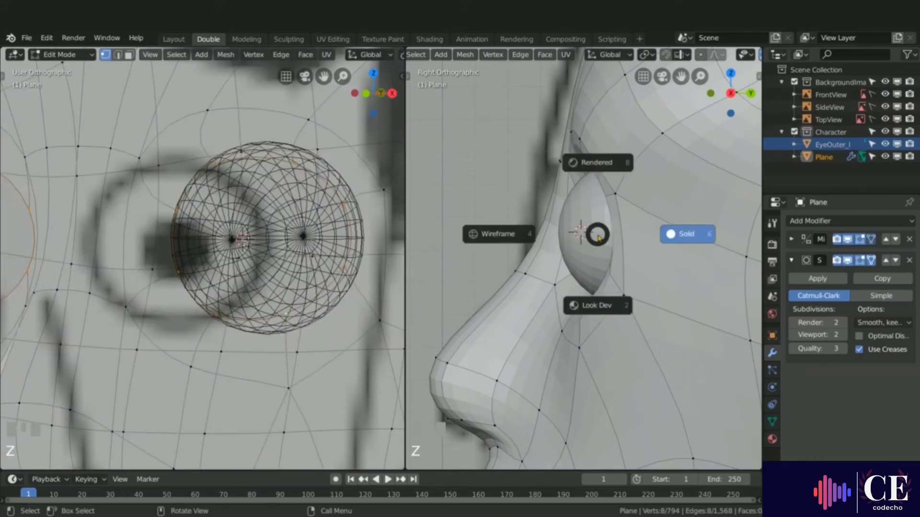
pyautogui.click(518, 230)
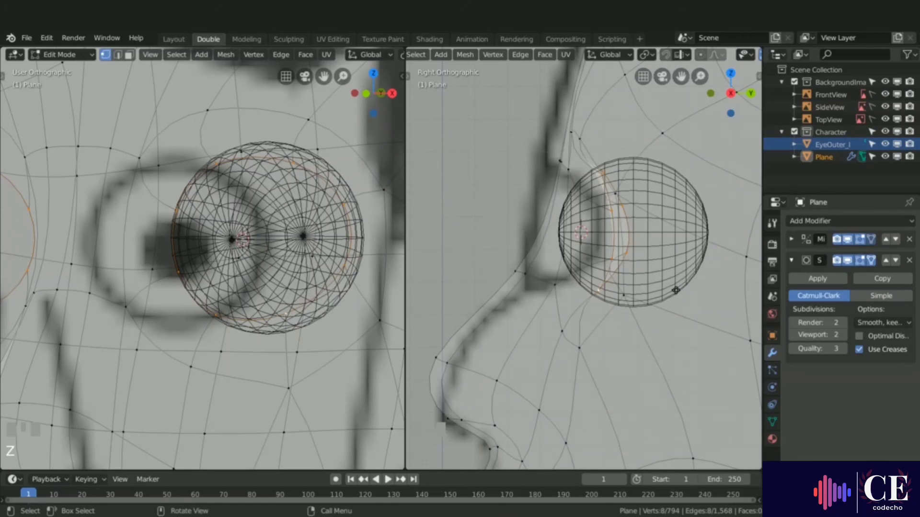
pyautogui.press('e')
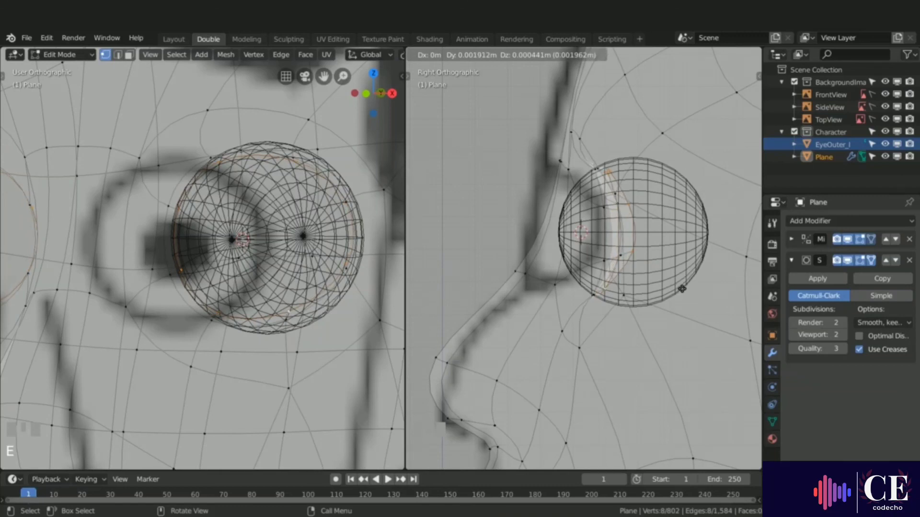
pyautogui.click(682, 289)
pyautogui.press('z')
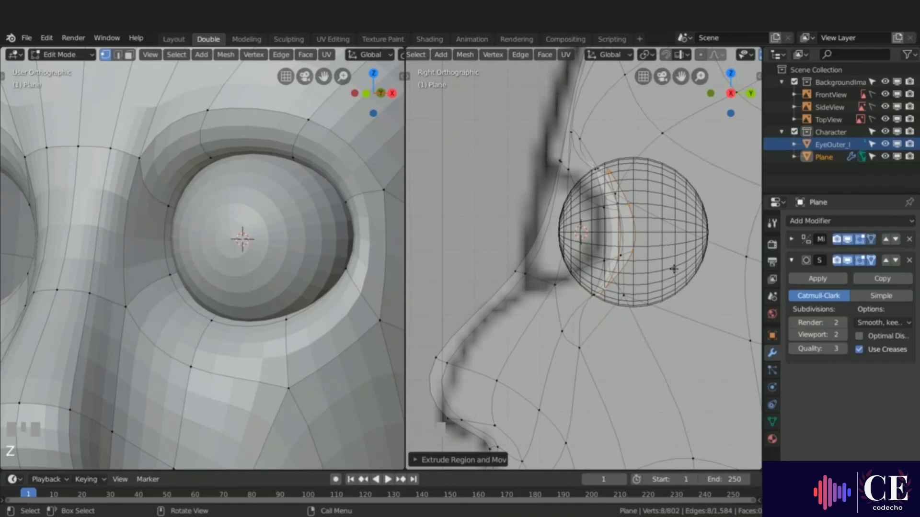
# Extrude the eye-opening loop slightly further back along the eyeball and scale the new loop up to about 1.15.
pyautogui.press('e')
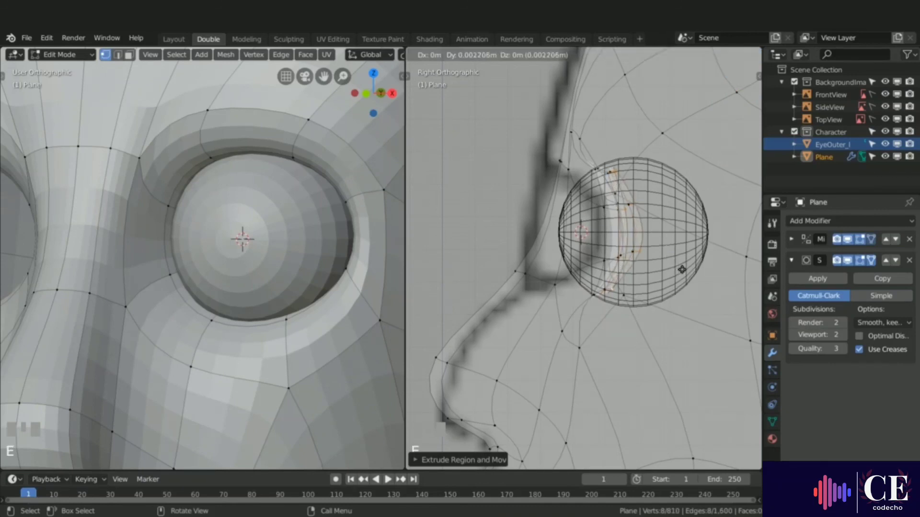
pyautogui.click(687, 269)
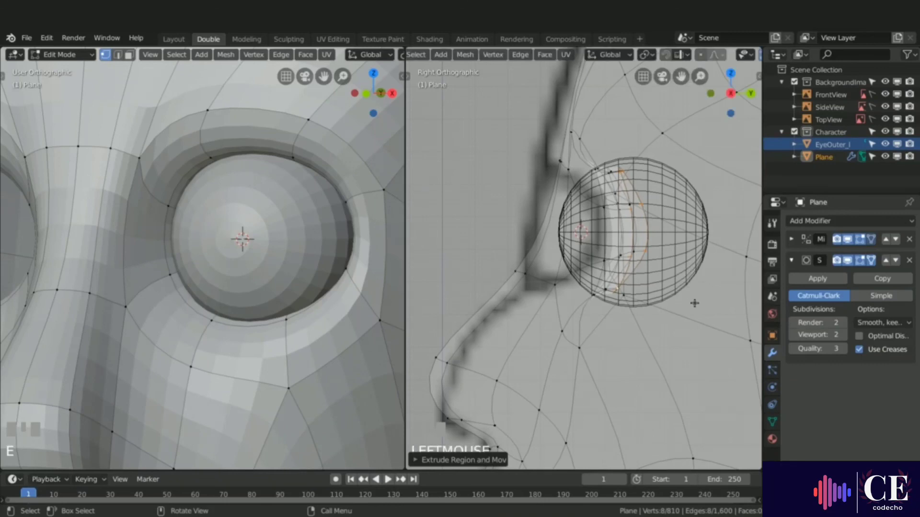
pyautogui.press('s')
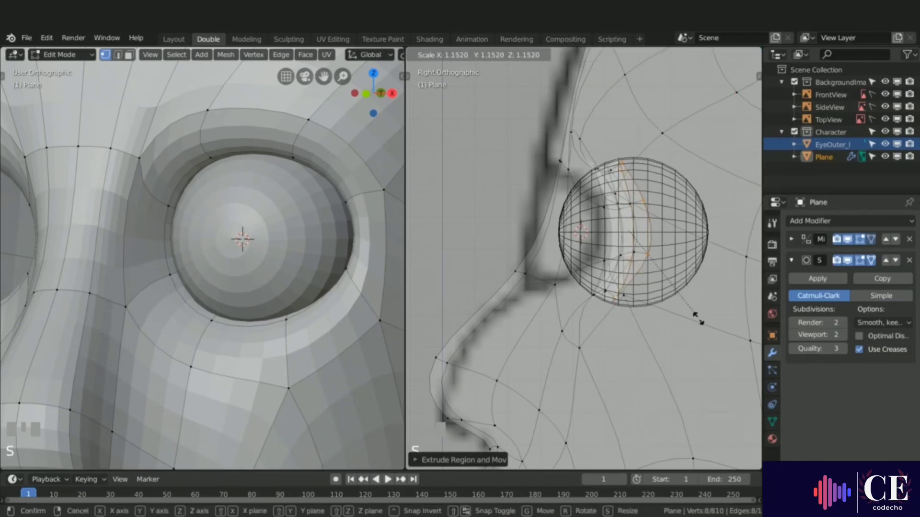
pyautogui.click(699, 320)
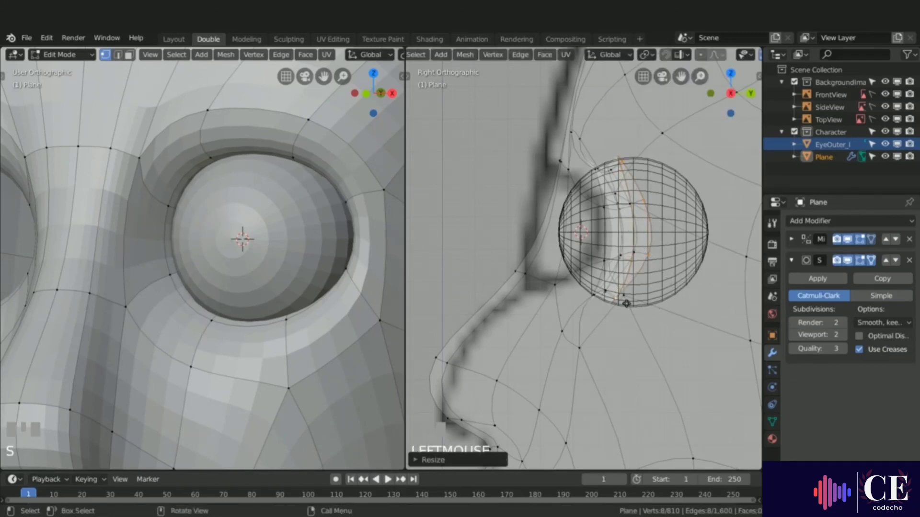
# Extrude the socket loop about 0.026 m back past the rear of the eyeball and scale it down to about 0.42.
pyautogui.press('e')
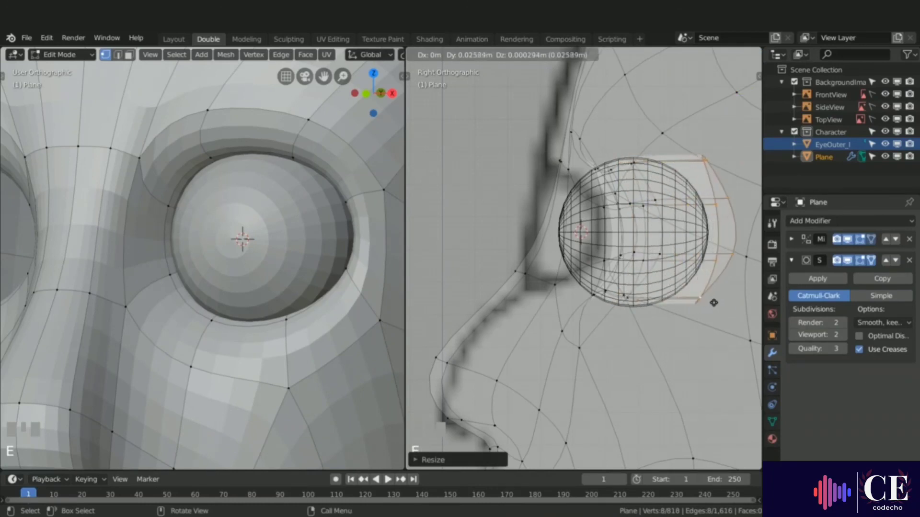
pyautogui.click(713, 303)
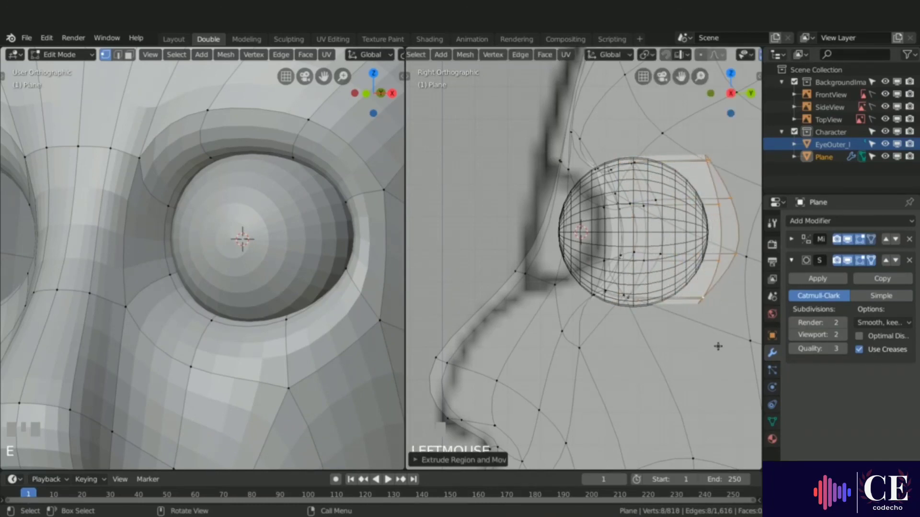
pyautogui.press('s')
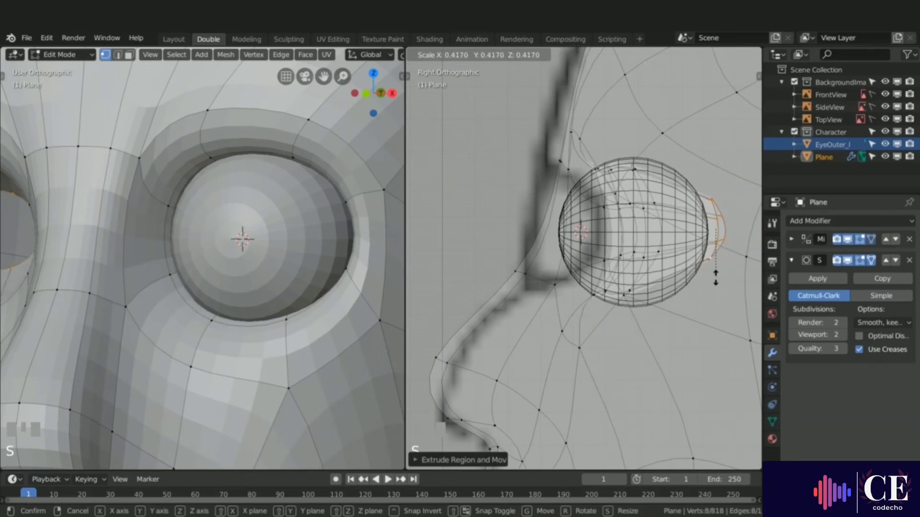
pyautogui.click(715, 272)
# Select the four upper vertices of the small loop behind the eyeball and fill them with a face.
pyautogui.moveTo(715, 272); pyautogui.dragTo(637, 259, button='middle')
pyautogui.scroll(6, 719, 195)
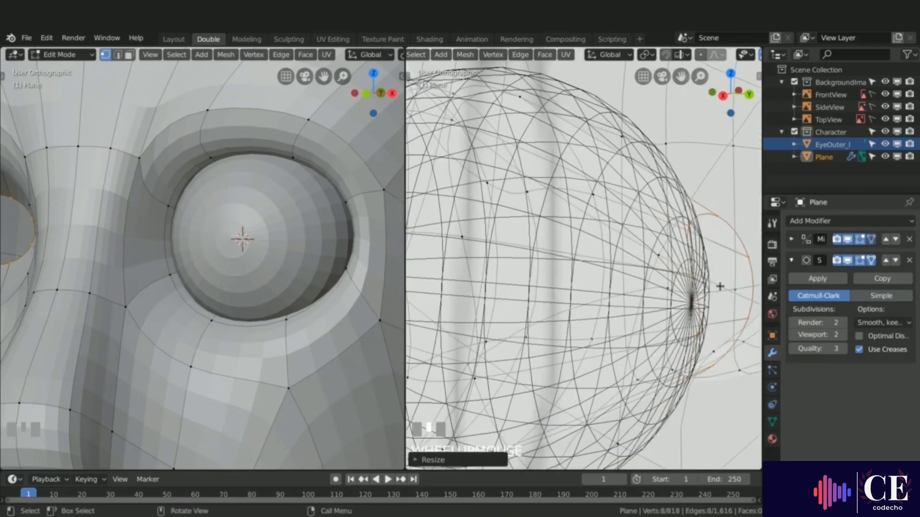
pyautogui.keyDown('shift'); pyautogui.moveTo(718, 286); pyautogui.dragTo(645, 250, button='middle'); pyautogui.keyUp('shift')
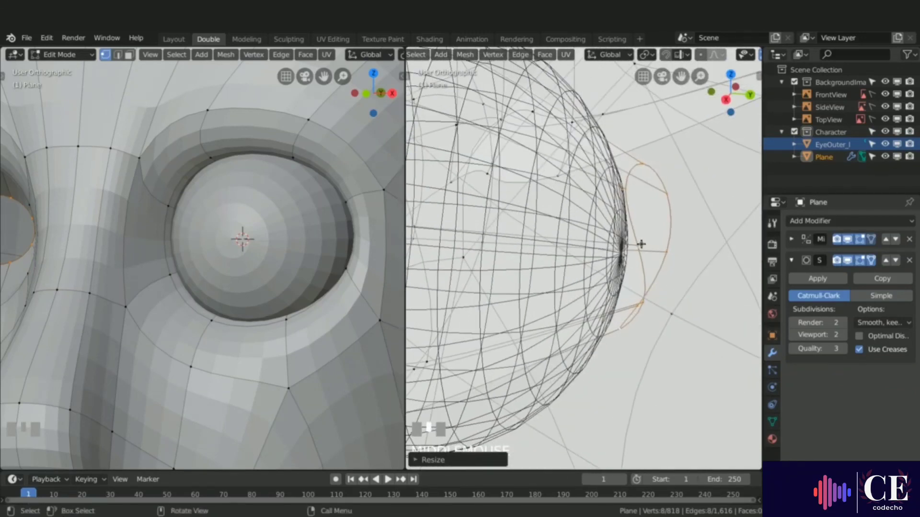
pyautogui.click(641, 244)
pyautogui.keyDown('shift'); pyautogui.click(667, 192); pyautogui.keyUp('shift')
pyautogui.keyDown('shift'); pyautogui.click(641, 164); pyautogui.keyUp('shift')
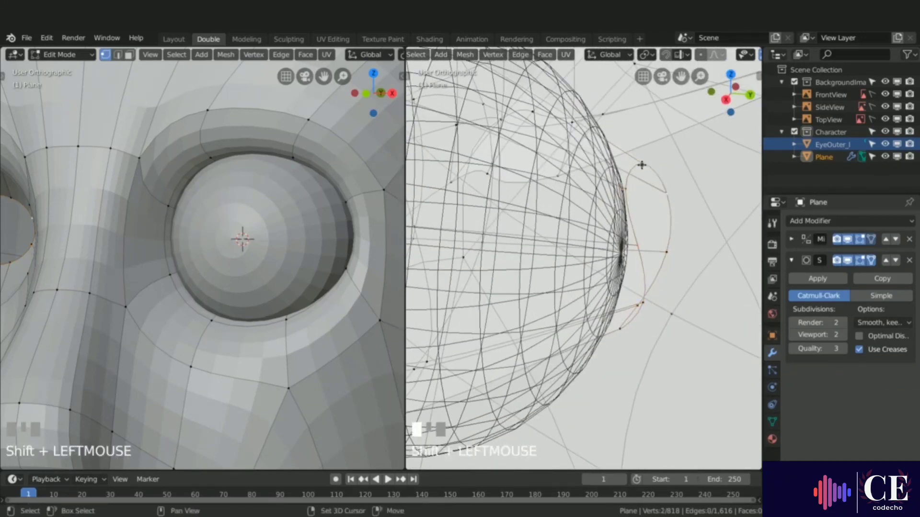
pyautogui.keyDown('shift'); pyautogui.click(626, 193); pyautogui.keyUp('shift')
pyautogui.press('f')
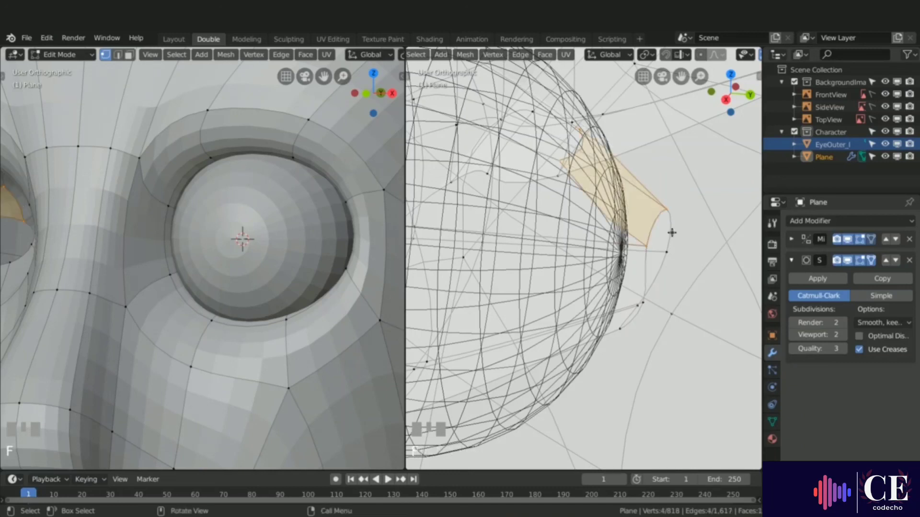
# Select the four lower vertices of the loop behind the eyeball and fill them with a face.
pyautogui.click(659, 270)
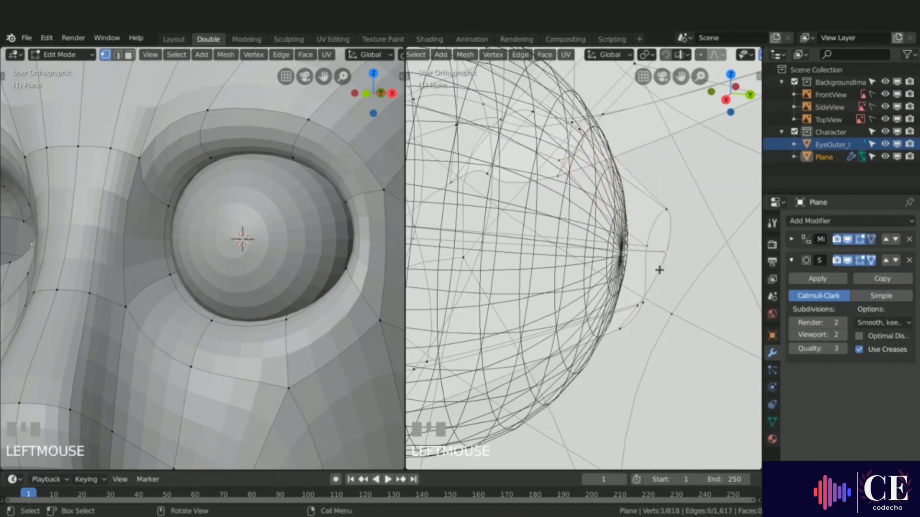
pyautogui.keyDown('shift'); pyautogui.click(641, 303); pyautogui.keyUp('shift')
pyautogui.moveTo(642, 304); pyautogui.dragTo(624, 313, button='middle')
pyautogui.keyDown('shift'); pyautogui.click(619, 251); pyautogui.keyUp('shift')
pyautogui.keyDown('shift'); pyautogui.click(603, 297); pyautogui.keyUp('shift')
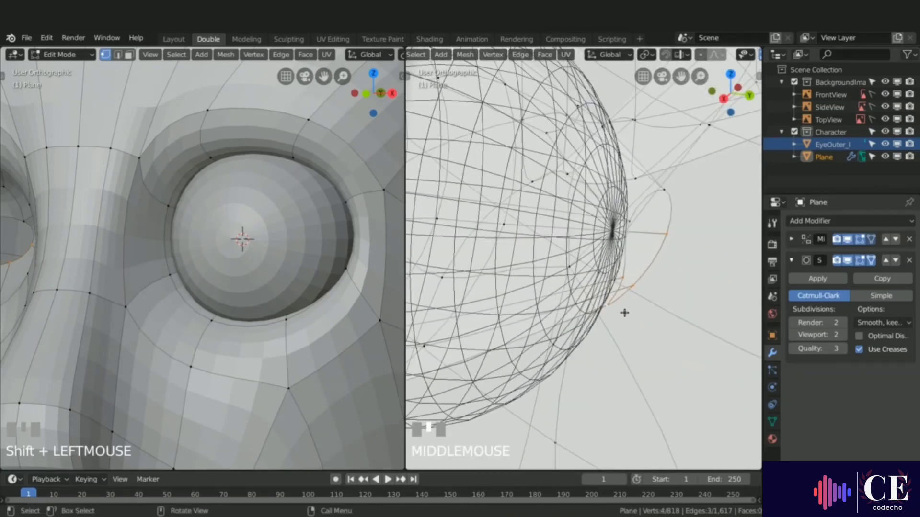
pyautogui.press('f')
# Fill the remaining middle gap at the back of the eye socket with a face between its four vertices.
pyautogui.click(667, 196)
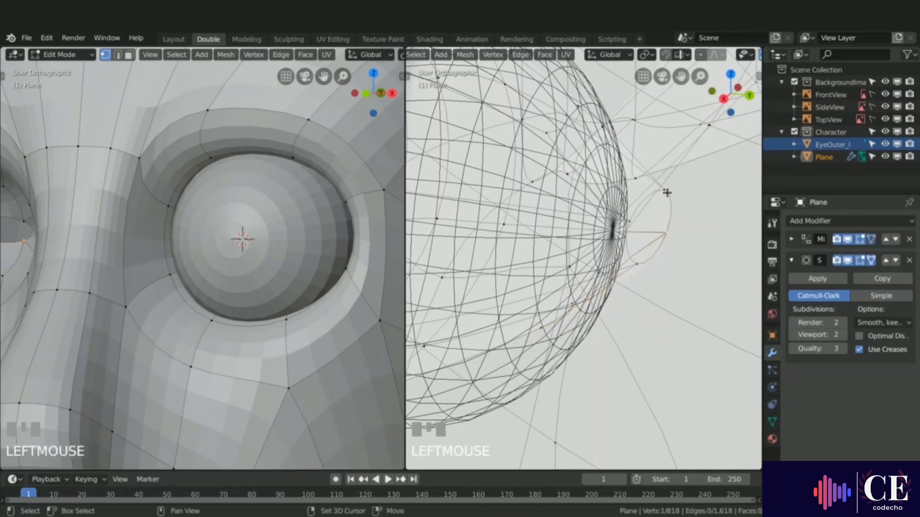
pyautogui.keyDown('shift'); pyautogui.click(666, 234); pyautogui.keyUp('shift')
pyautogui.moveTo(666, 234)
pyautogui.mouseDown(button='middle')
pyautogui.moveTo(680, 222)
pyautogui.moveTo(669, 246)
pyautogui.mouseUp(button='middle')
pyautogui.keyDown('shift'); pyautogui.click(640, 257); pyautogui.keyUp('shift')
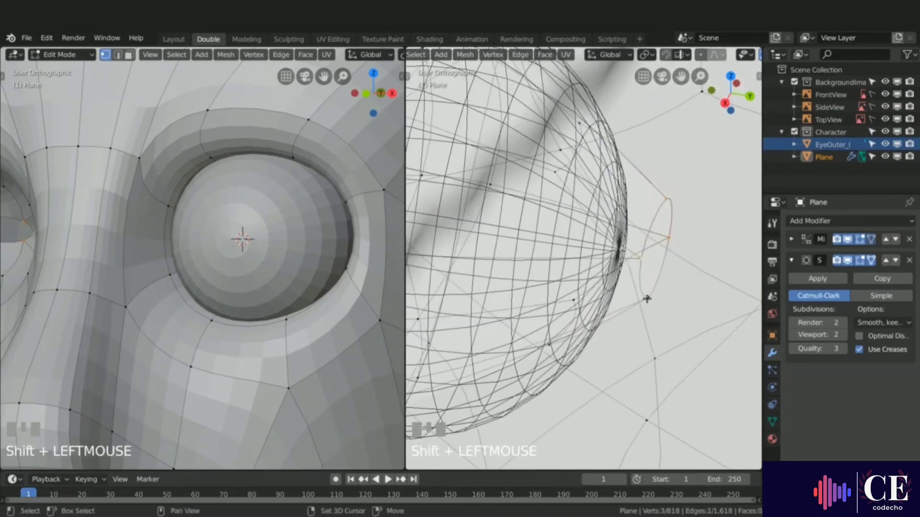
pyautogui.keyDown('shift'); pyautogui.click(647, 299); pyautogui.keyUp('shift')
pyautogui.press('f')
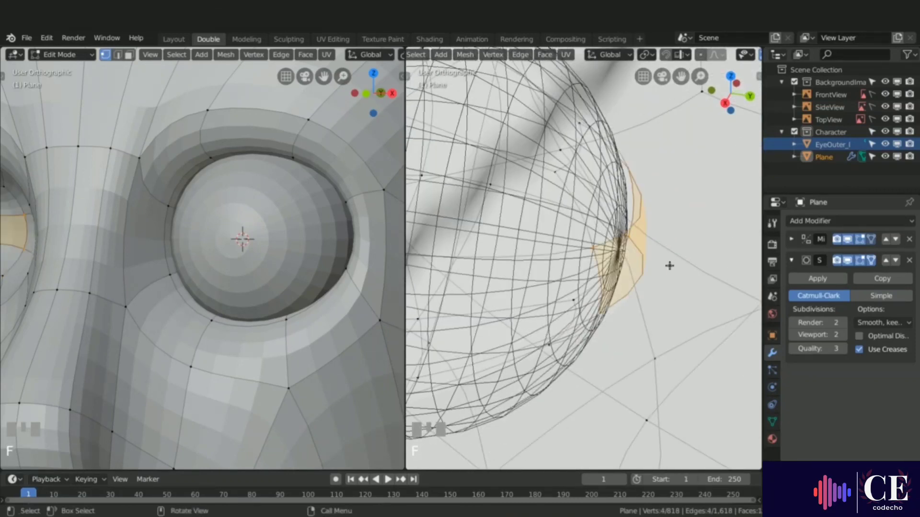
# Check the filled eye sockets from several angles and return the face mesh to Object Mode.
pyautogui.scroll(-3, 92, 266)
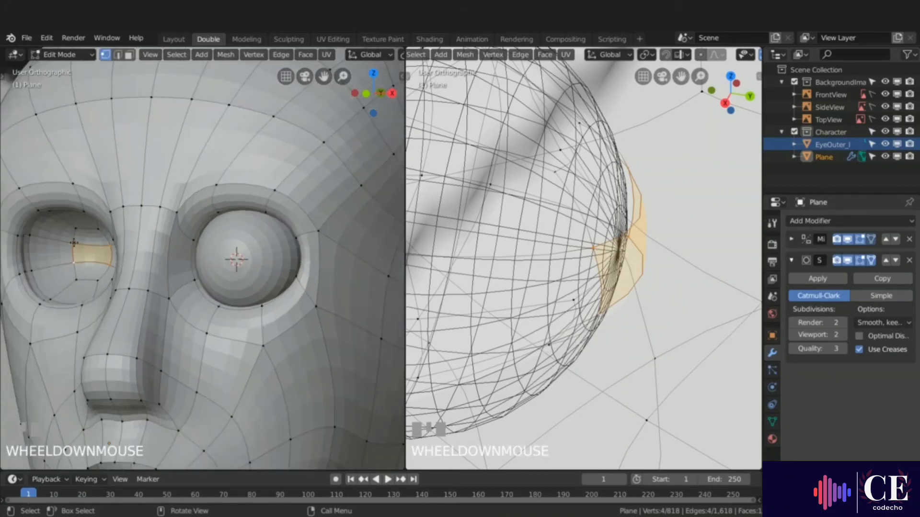
pyautogui.moveTo(86, 247); pyautogui.dragTo(24, 243, button='middle')
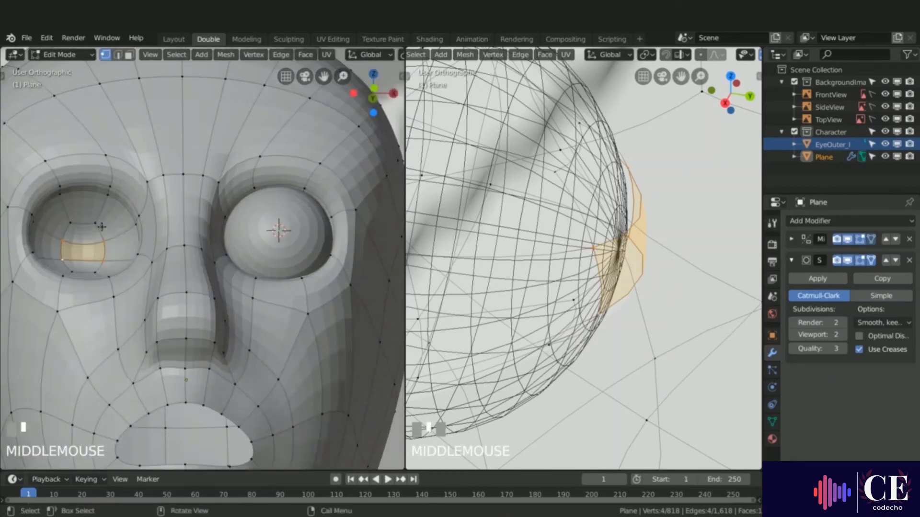
pyautogui.moveTo(101, 227); pyautogui.dragTo(59, 225, button='middle')
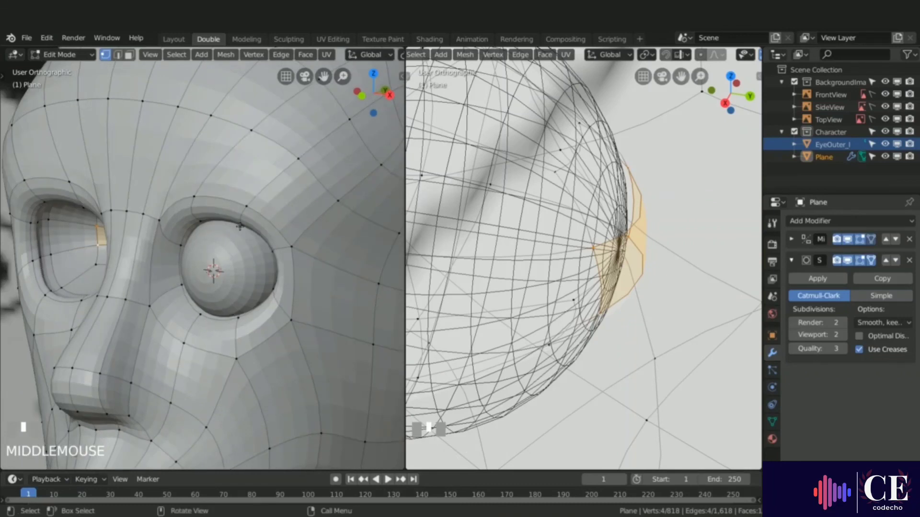
pyautogui.scroll(3, 211, 256)
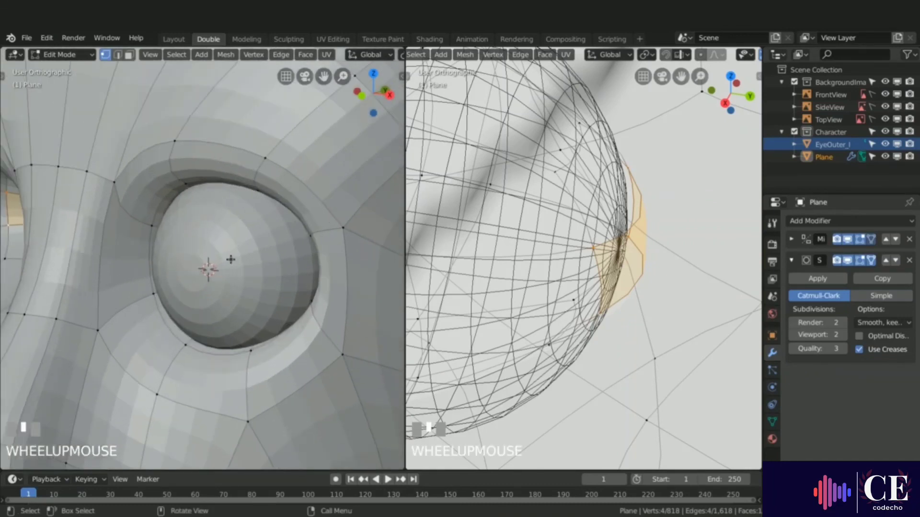
pyautogui.press('Tab')
# Select the eyeball sphere EyeOuter_l from the right side view and duplicate it in place.
pyautogui.scroll(-4, 521, 259)
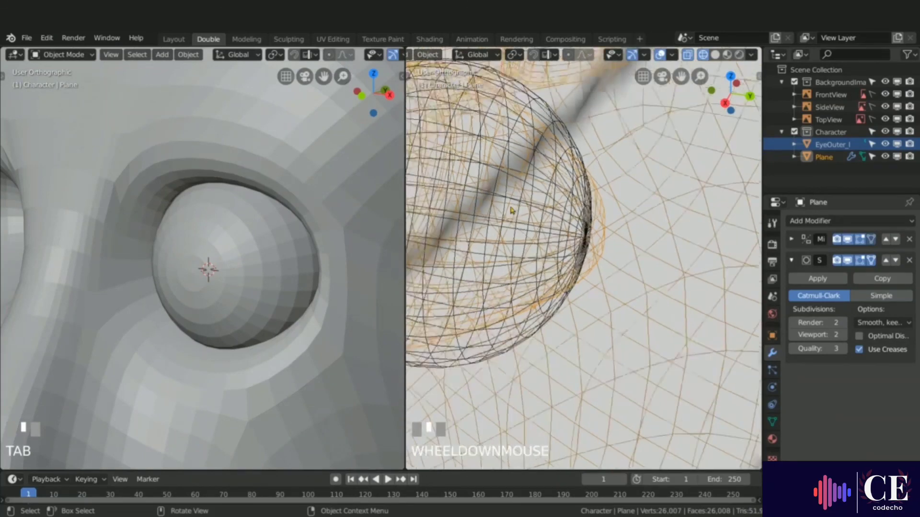
pyautogui.press('KP_3')
pyautogui.scroll(-2, 617, 246)
pyautogui.scroll(-6, 616, 246)
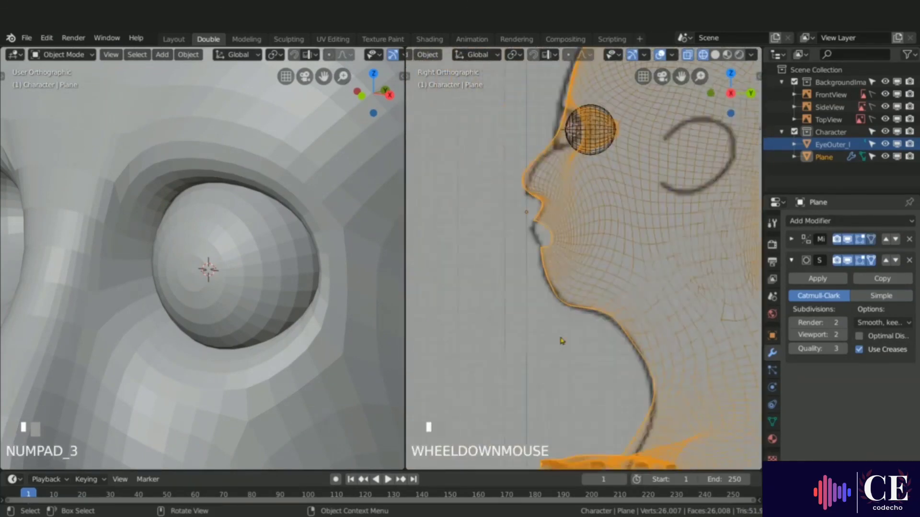
pyautogui.scroll(10, 555, 211)
pyautogui.click(555, 210)
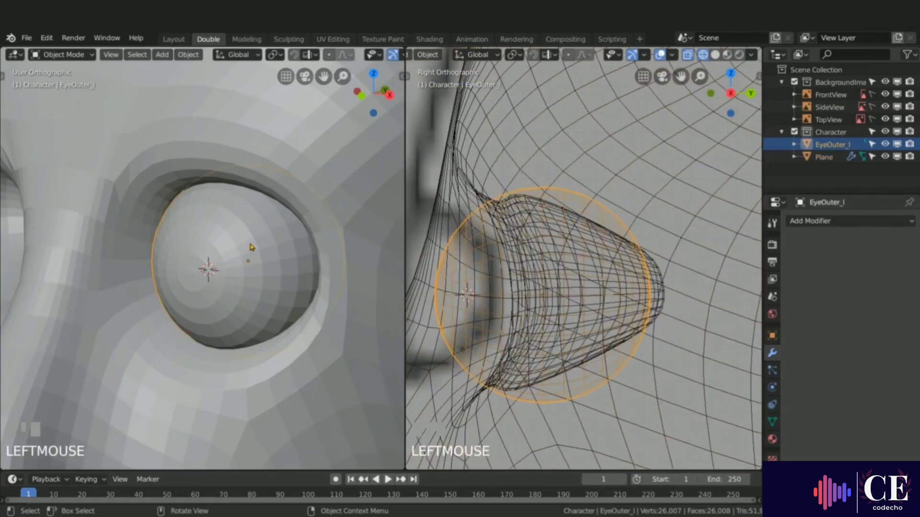
pyautogui.press('shift')
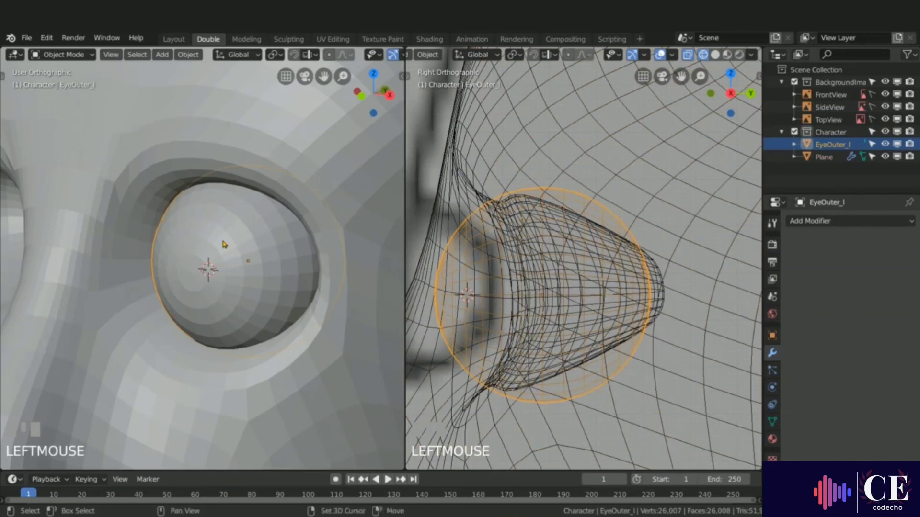
pyautogui.hotkey('shift', 'd')
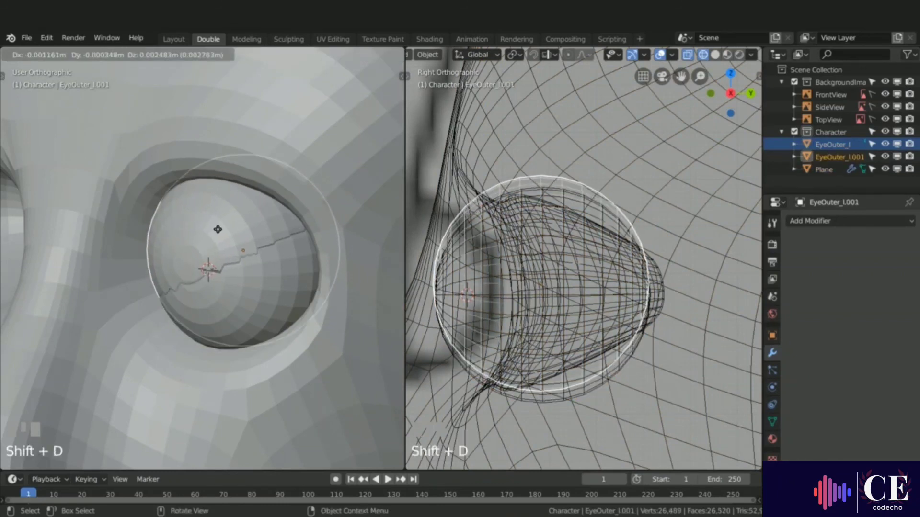
pyautogui.rightClick(218, 230)
# Rename the duplicated eyeball as EyeInner_l and isolate it in local view.
pyautogui.doubleClick(831, 156)
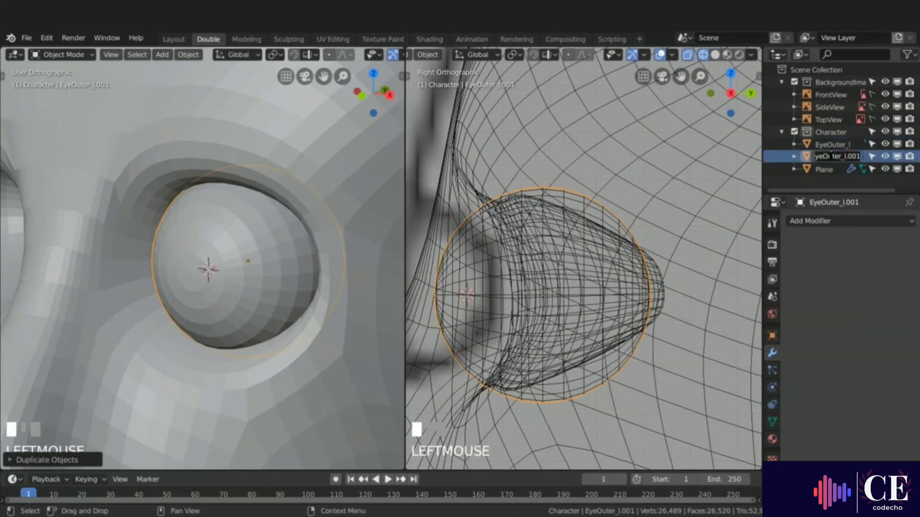
pyautogui.press('BackSpace')
pyautogui.press('BackSpace')
pyautogui.press('BackSpace')
pyautogui.press('BackSpace')
pyautogui.press('BackSpace')
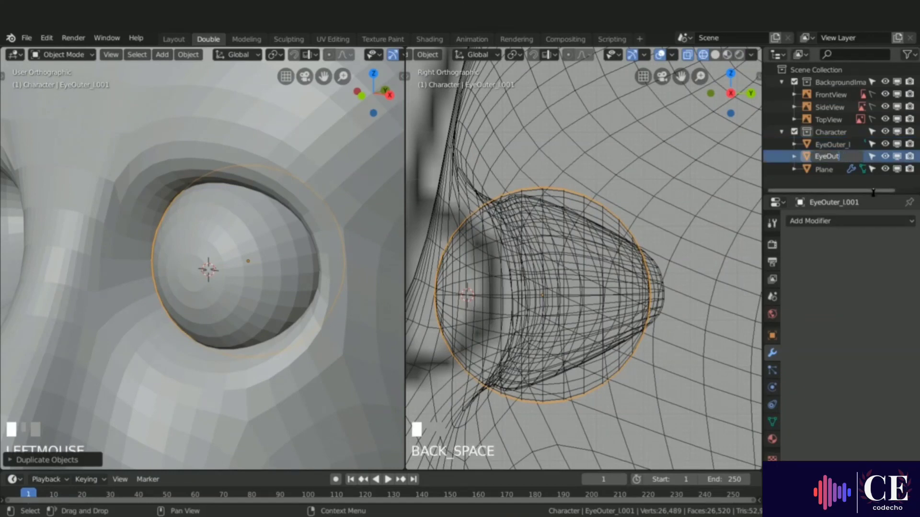
pyautogui.press('BackSpace')
pyautogui.press('BackSpace')
pyautogui.press('BackSpace')
pyautogui.write('Inner_l')
pyautogui.press('Return')
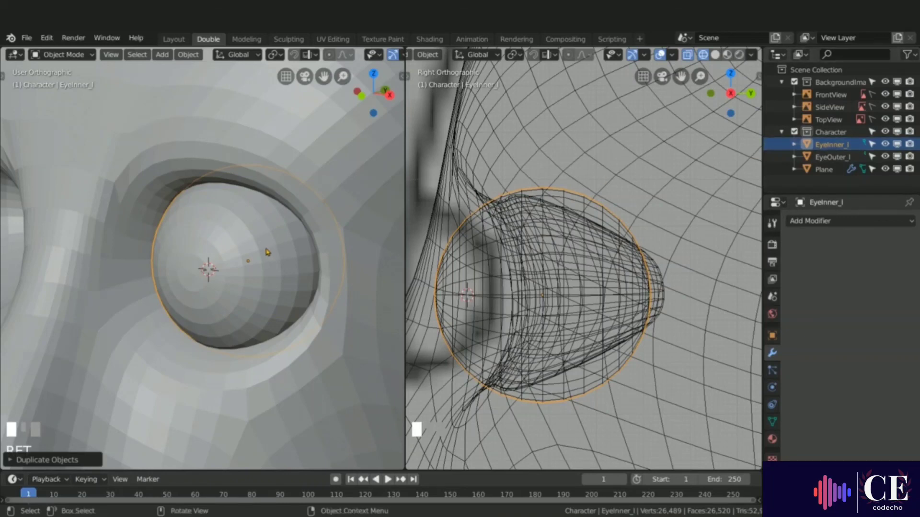
pyautogui.press('/')
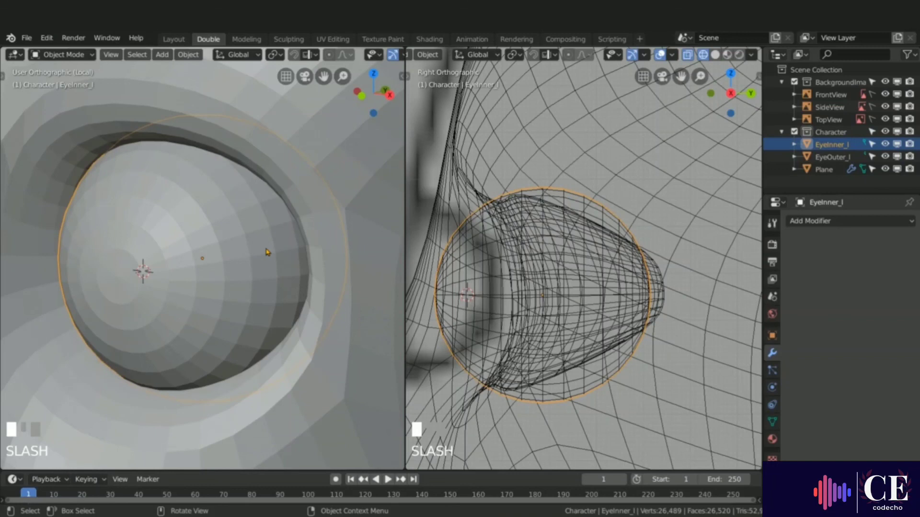
# Isolate EyeInner_l in local view and open its mesh in Edit Mode.
pyautogui.press('/')
pyautogui.press('Tab')
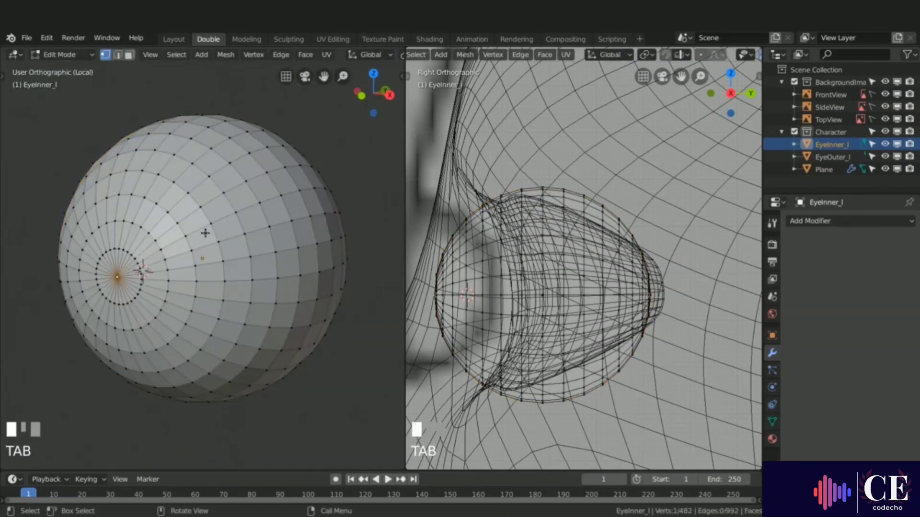
# Leave local view to show the whole face around EyeInner_l and switch back to the isolated eyeball.
pyautogui.click(150, 55)
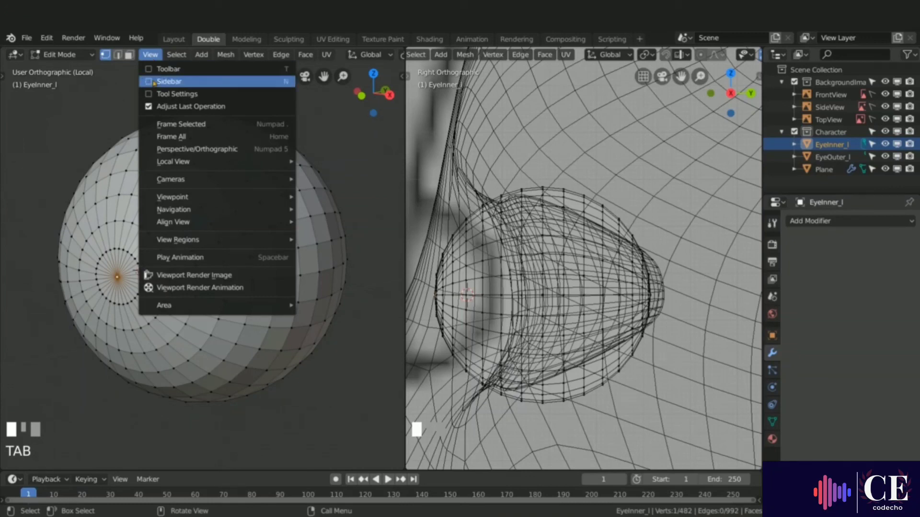
pyautogui.moveTo(174, 163)
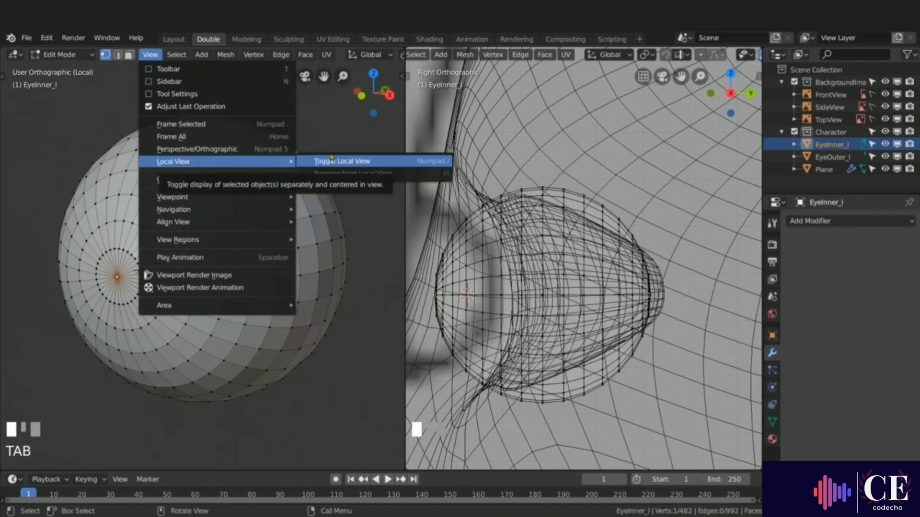
pyautogui.click(346, 163)
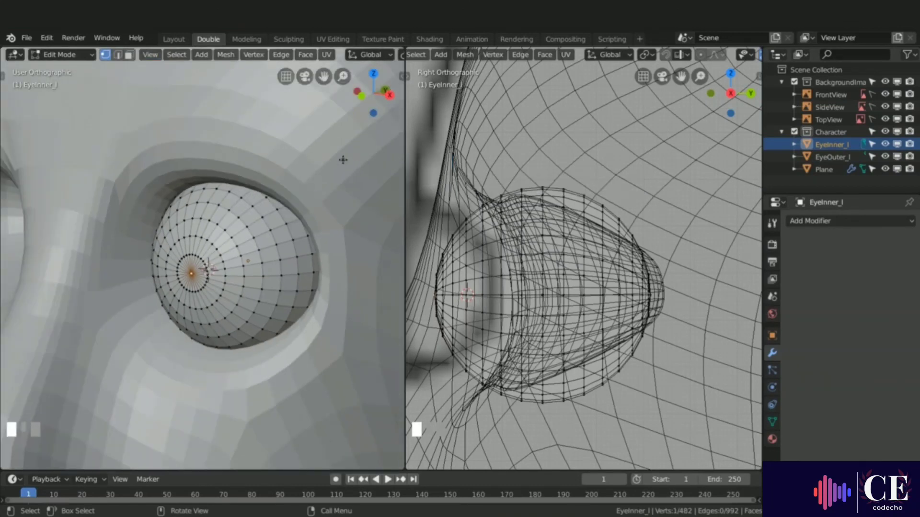
pyautogui.click(150, 54)
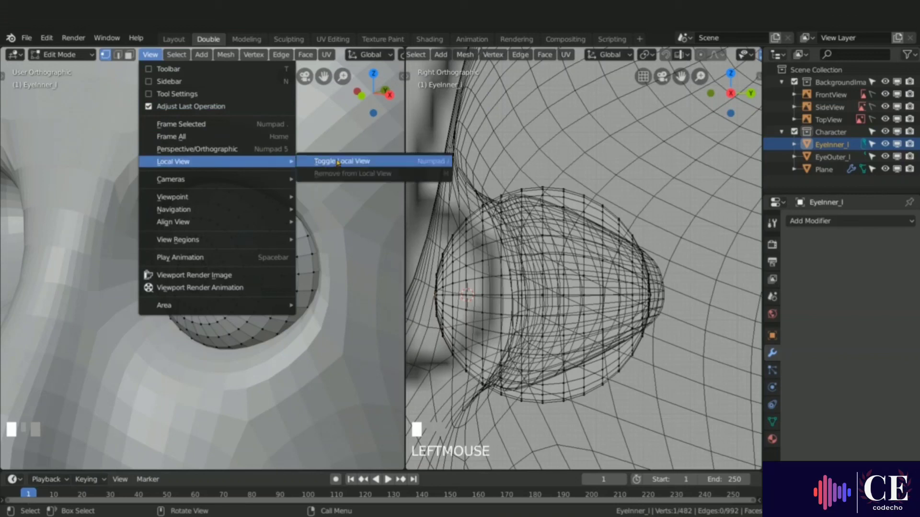
pyautogui.click(338, 161)
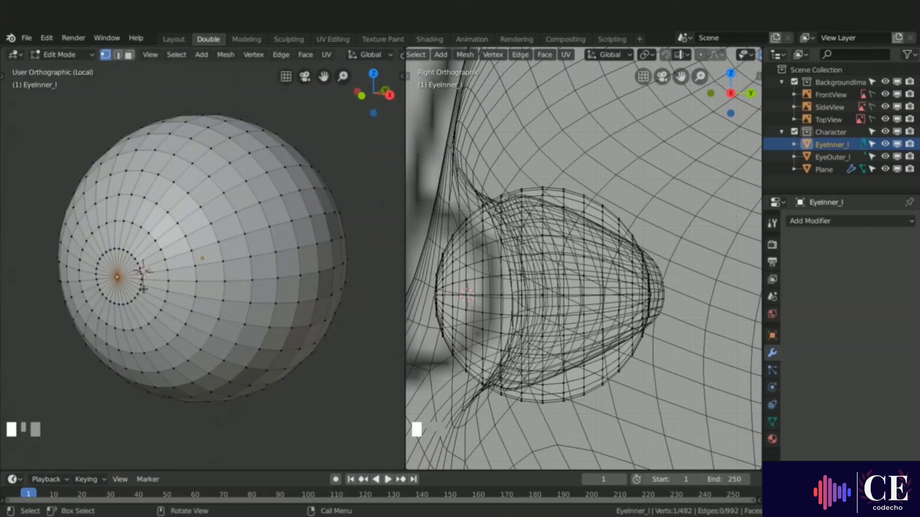
# Edge-slide the two loops around the eyeball's front pole outward, placing the innermost loop just inside the second to outline the iris.
pyautogui.keyDown('alt'); pyautogui.click(142, 228); pyautogui.keyUp('alt')
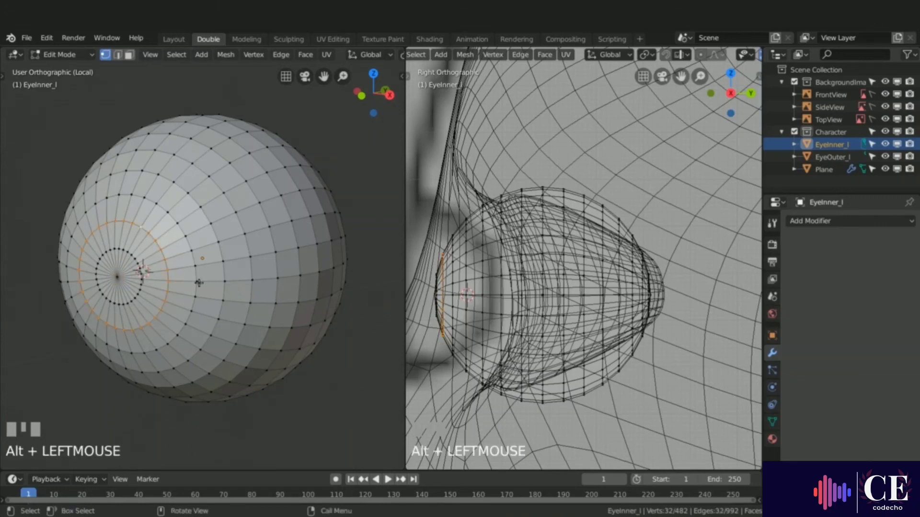
pyautogui.press('g')
pyautogui.press('g')
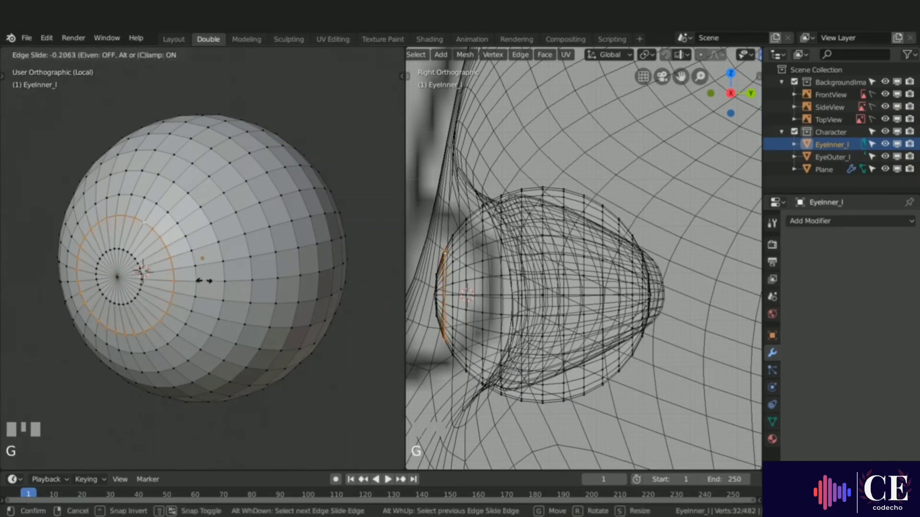
pyautogui.click(203, 281)
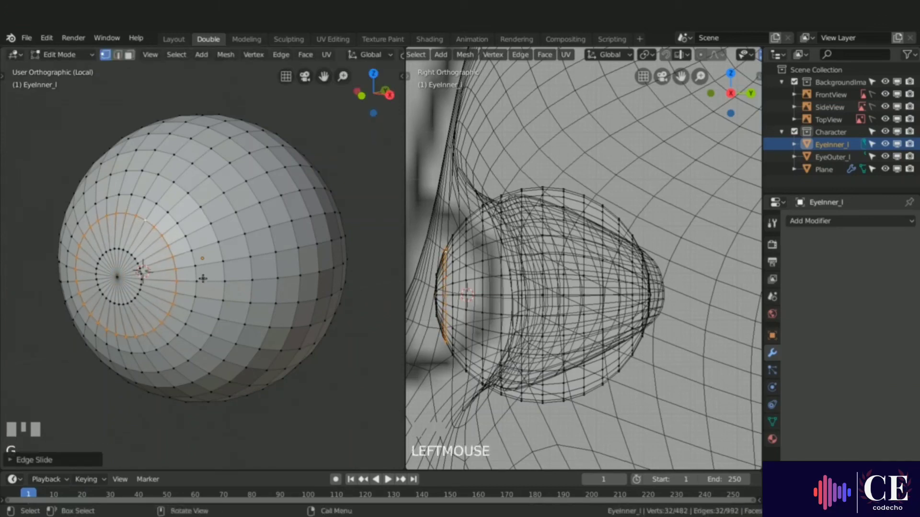
pyautogui.keyDown('alt'); pyautogui.click(133, 256); pyautogui.keyUp('alt')
pyautogui.press('g')
pyautogui.press('g')
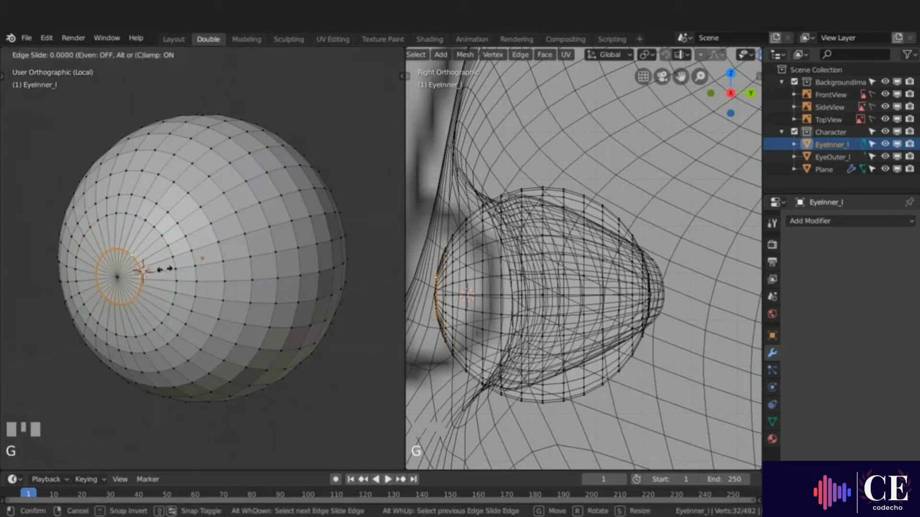
pyautogui.click(180, 245)
# Move the front pole vertex about 0.005 m inward along Y with proportional editing at size 0.01 to dent the iris.
pyautogui.click(116, 275)
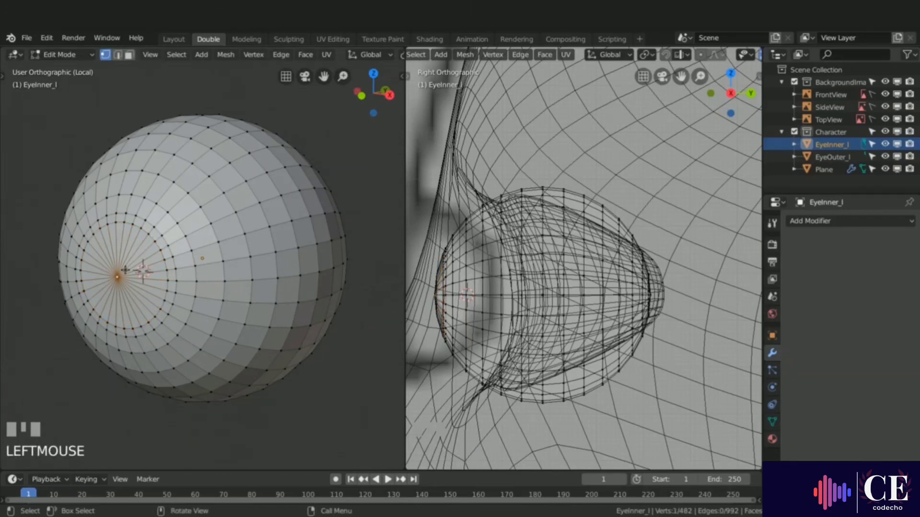
pyautogui.press('o')
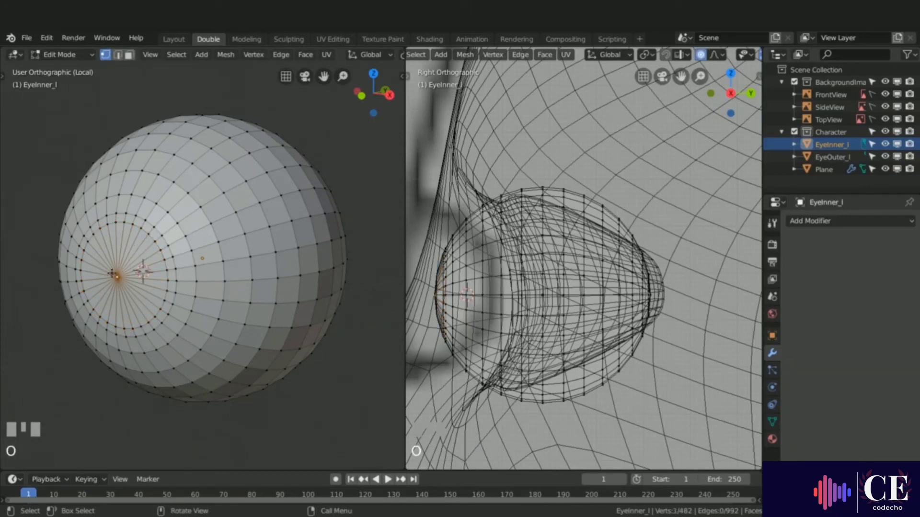
pyautogui.press('g')
pyautogui.press('y')
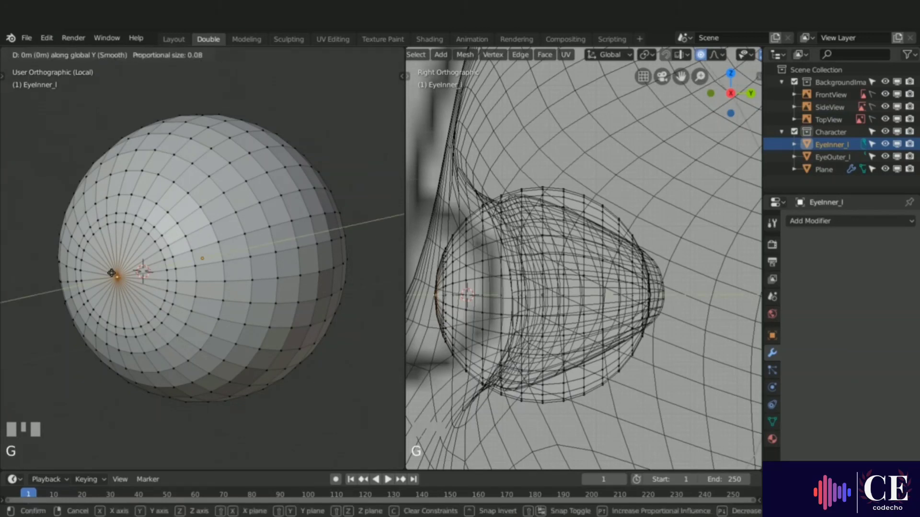
pyautogui.scroll(15, 113, 273)
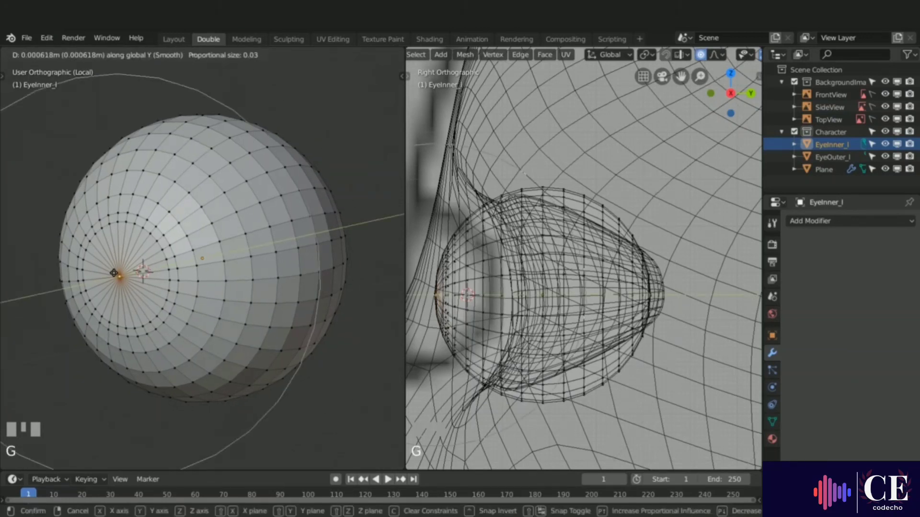
pyautogui.scroll(4, 113, 273)
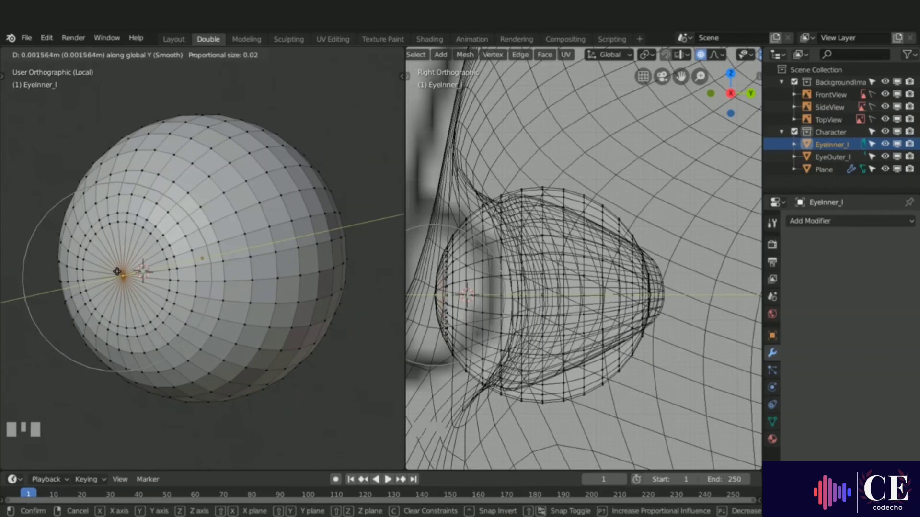
pyautogui.scroll(2, 117, 271)
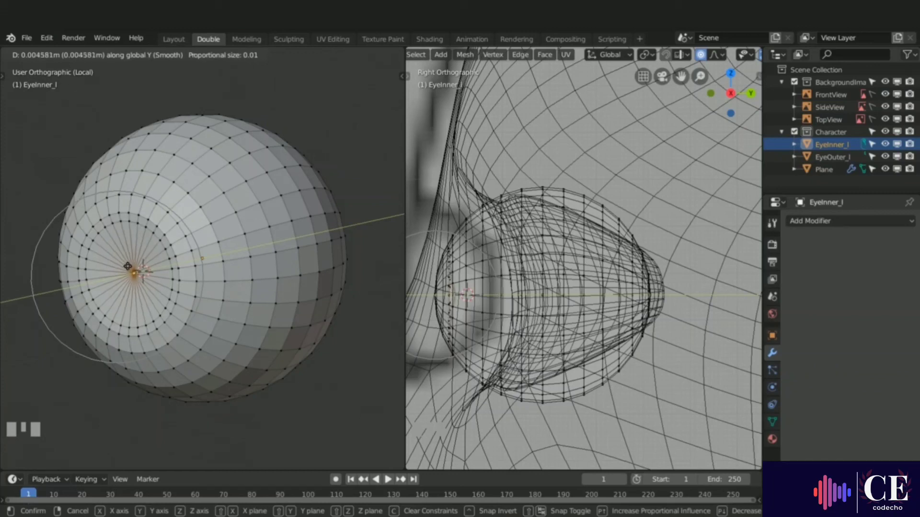
pyautogui.click(128, 265)
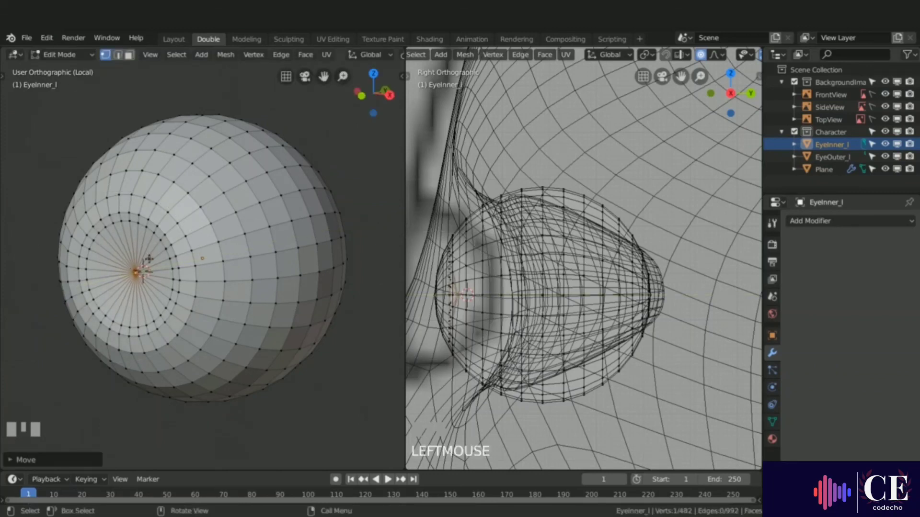
# Select the entire inner eyeball mesh and get a close side view of its front edge against the outer eyeball.
pyautogui.press('a')
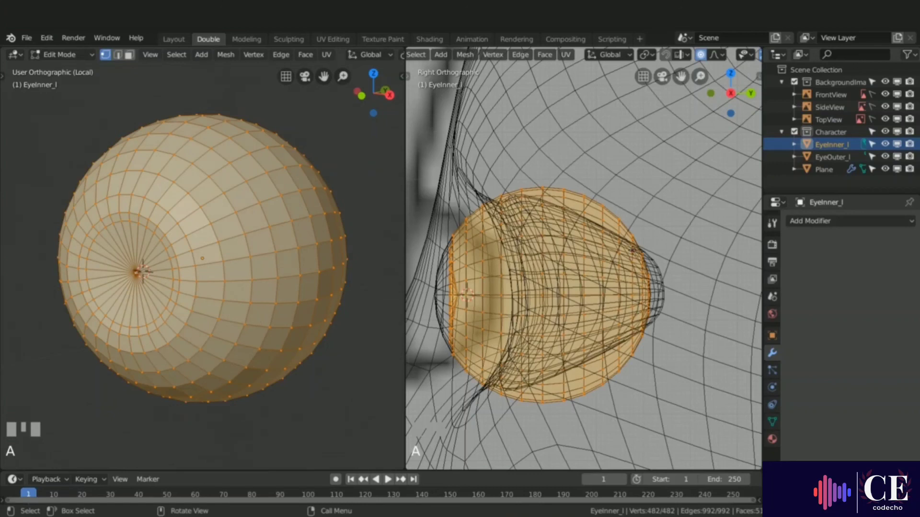
pyautogui.scroll(4, 506, 193)
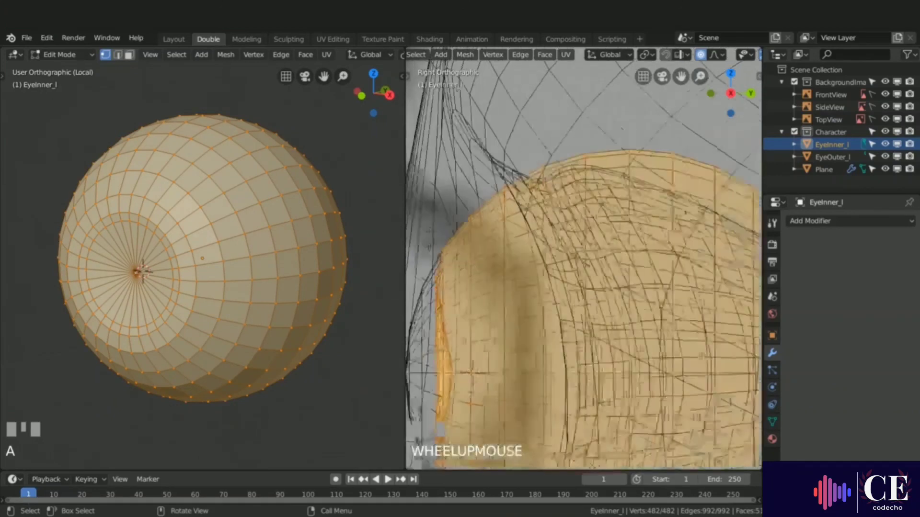
pyautogui.scroll(4, 445, 253)
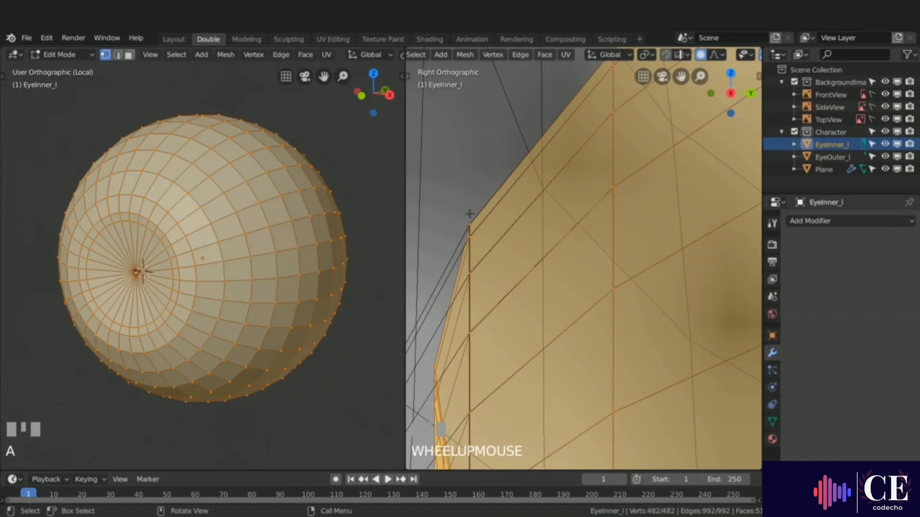
pyautogui.press('s')
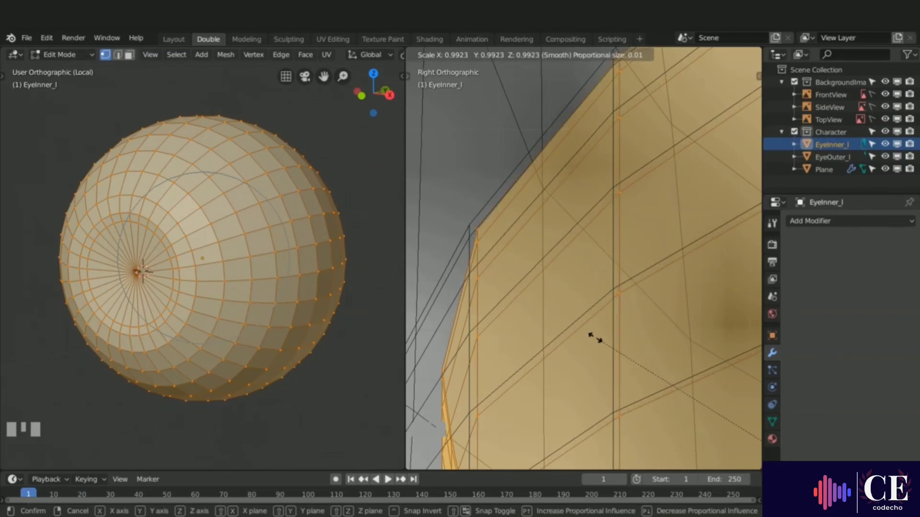
pyautogui.click(598, 340)
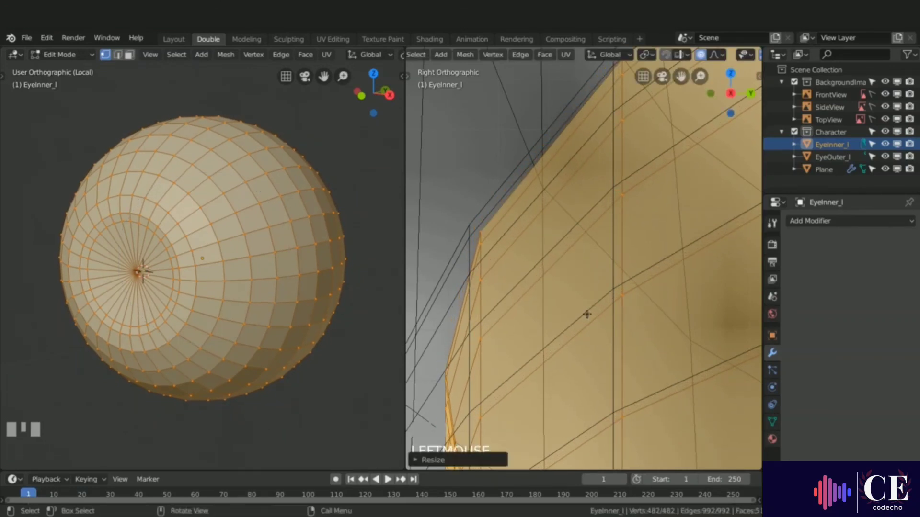
pyautogui.hotkey('ctrl', 'z')
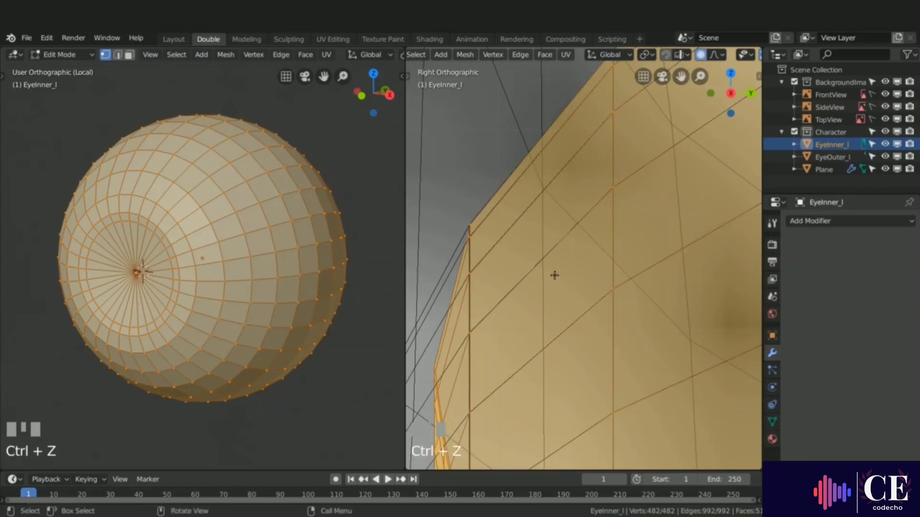
# Turn off proportional editing and scale the whole inner eyeball down uniformly to about 0.991.
pyautogui.press('o')
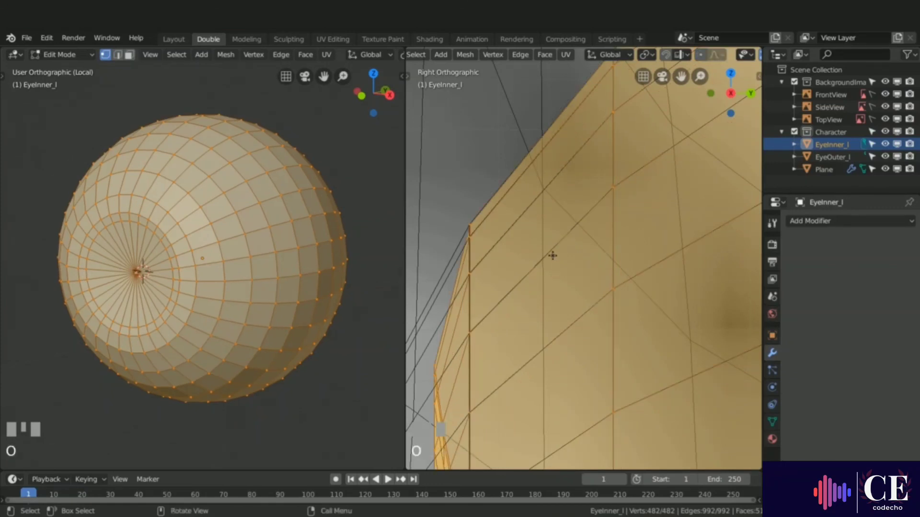
pyautogui.click(701, 58)
pyautogui.click(702, 56)
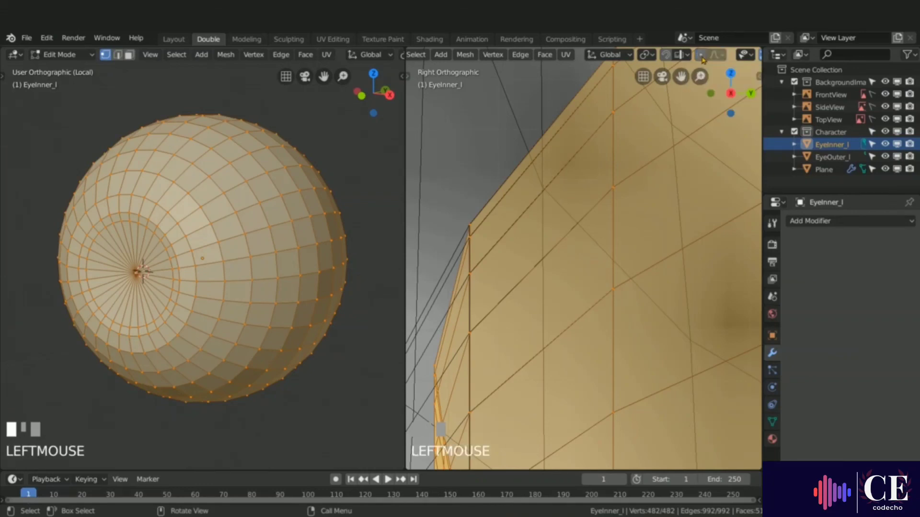
pyautogui.press('s')
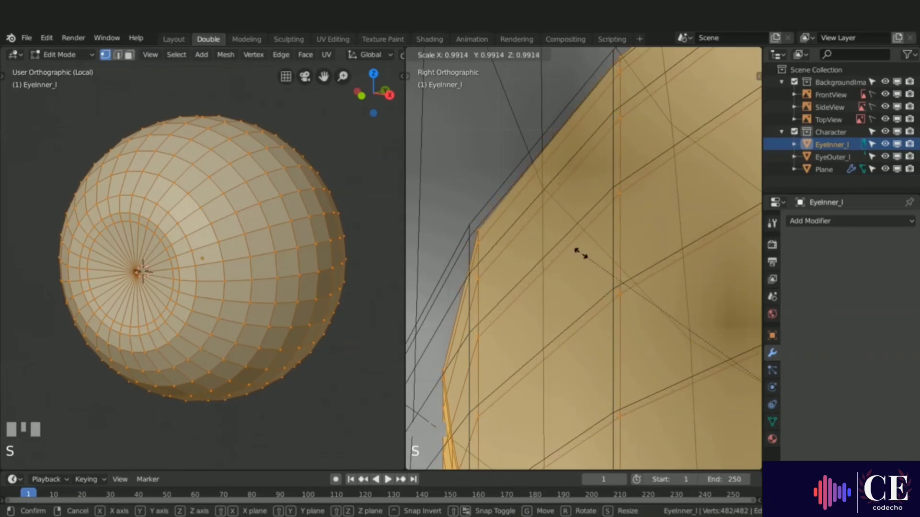
pyautogui.click(580, 253)
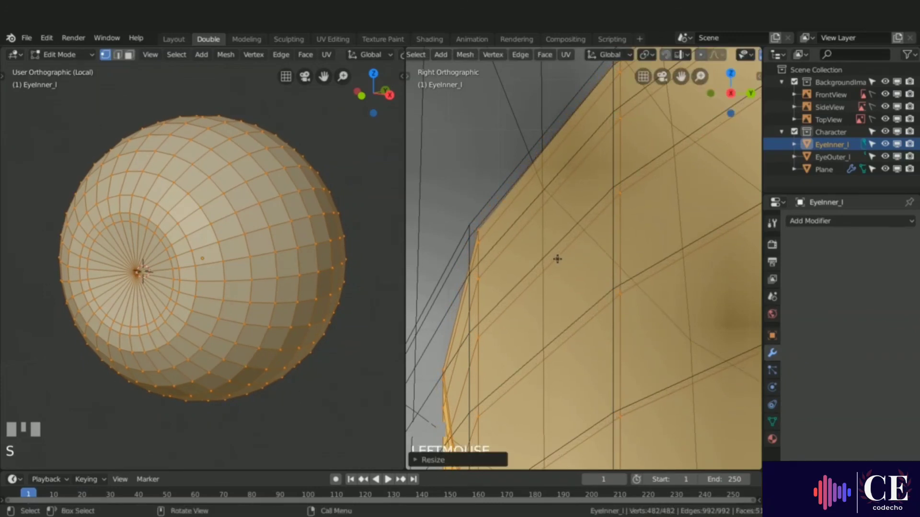
pyautogui.scroll(-6, 527, 201)
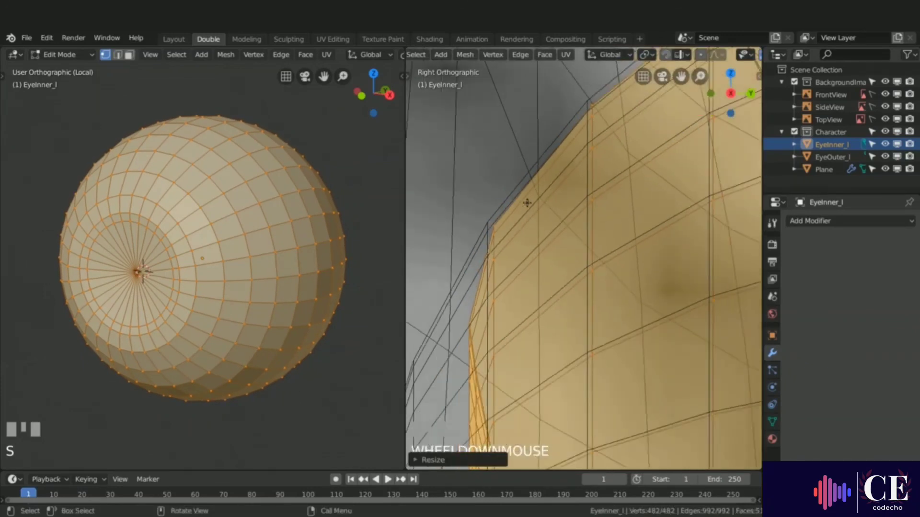
pyautogui.scroll(-1, 510, 180)
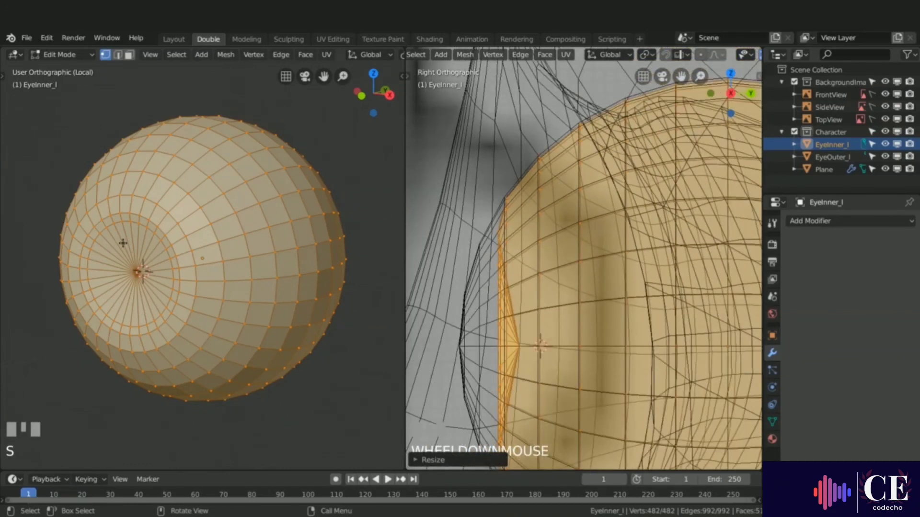
# Edge-slide the inner loop of the iris dent toward the front pole by a factor of about -0.6 to outline the pupil.
pyautogui.hotkey('alt', 'a')
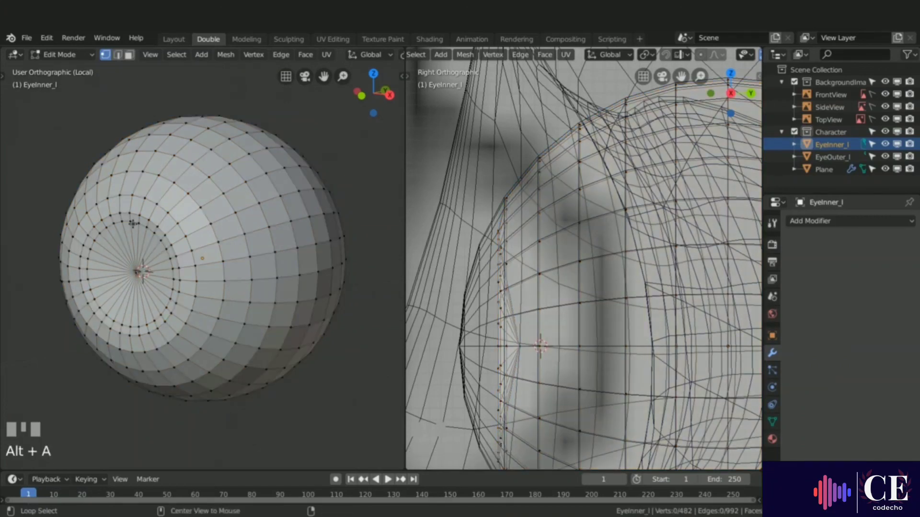
pyautogui.keyDown('alt'); pyautogui.click(132, 222); pyautogui.keyUp('alt')
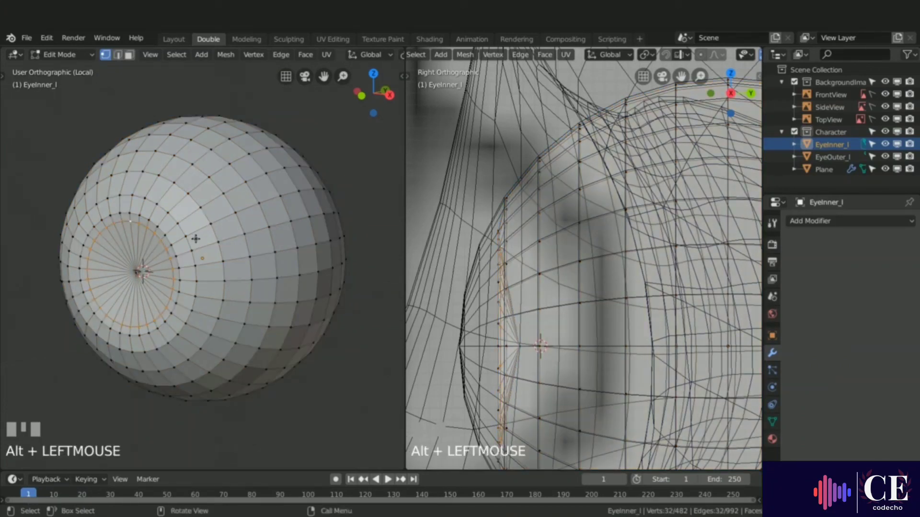
pyautogui.press('g')
pyautogui.press('g')
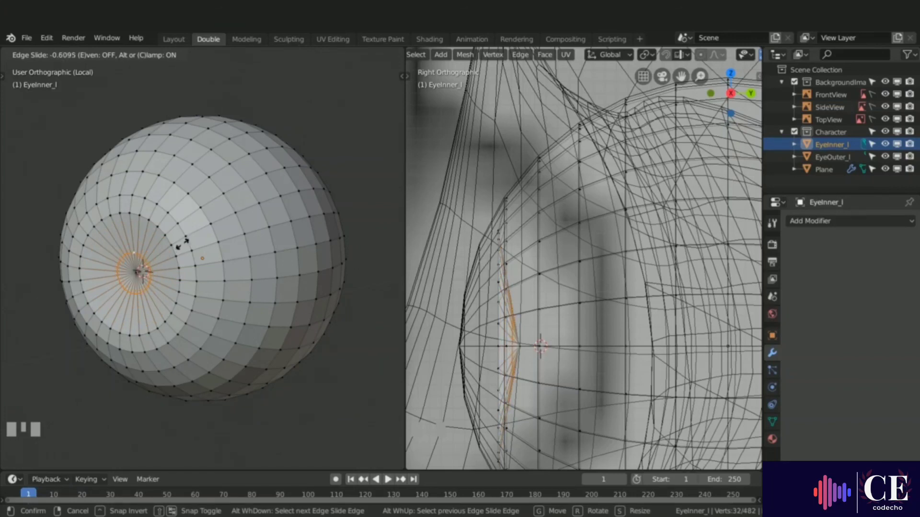
pyautogui.click(183, 243)
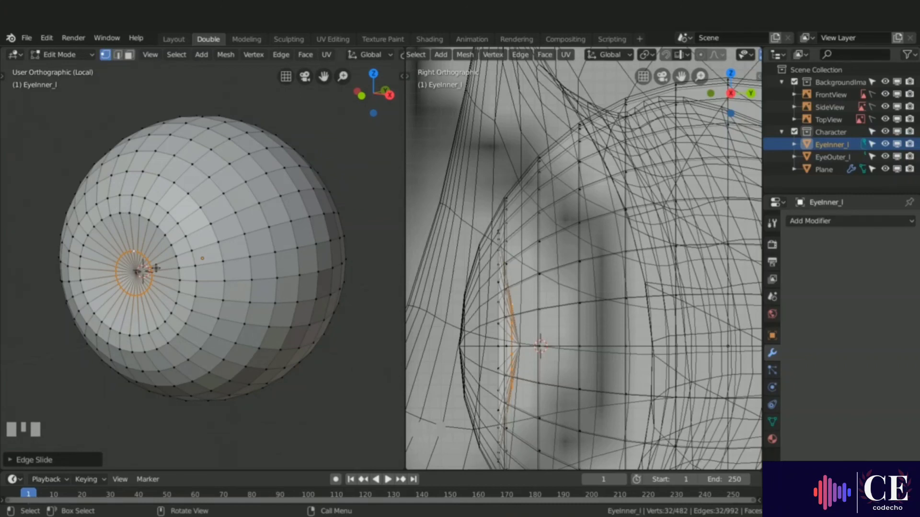
# Return EyeInner_l to Object Mode and apply smooth shading to it.
pyautogui.press('Tab')
pyautogui.rightClick(208, 226)
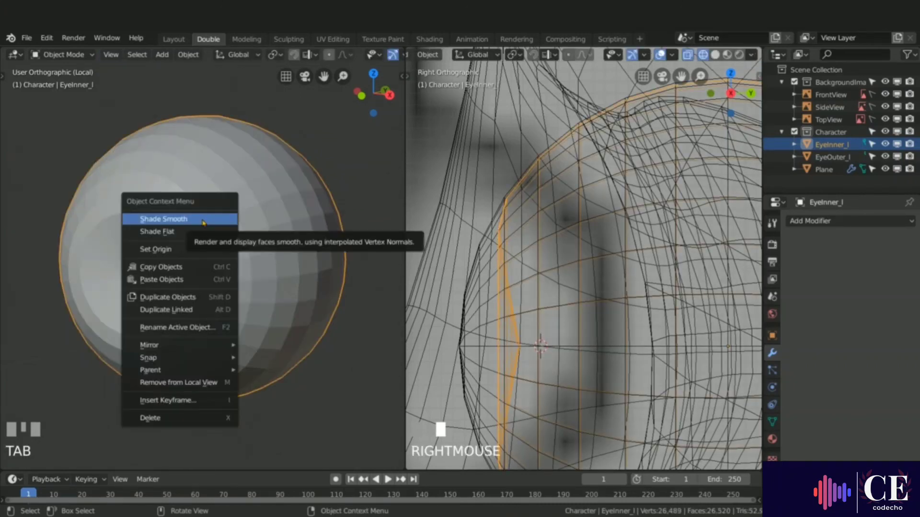
pyautogui.rightClick(172, 223)
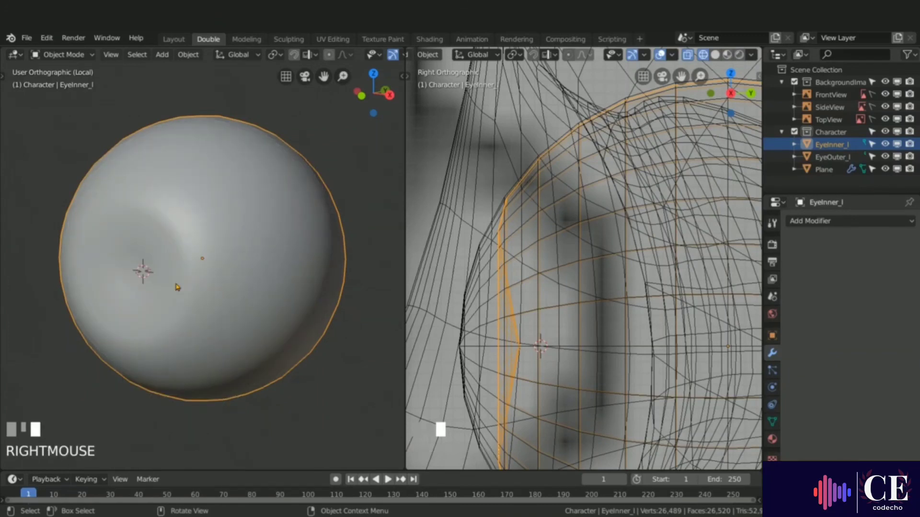
# Leave the isolated view of the inner eyeball, hide EyeInner_l, and isolate EyeOuter_l.
pyautogui.press('/')
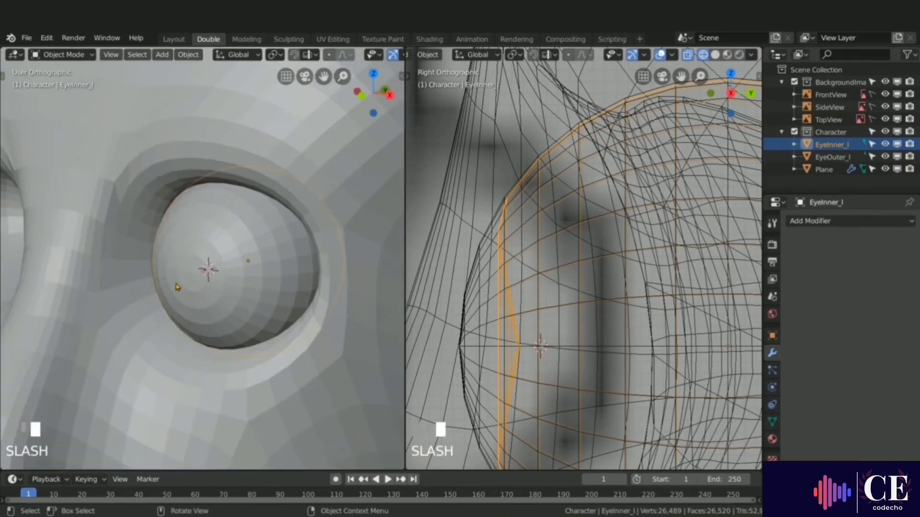
pyautogui.click(885, 144)
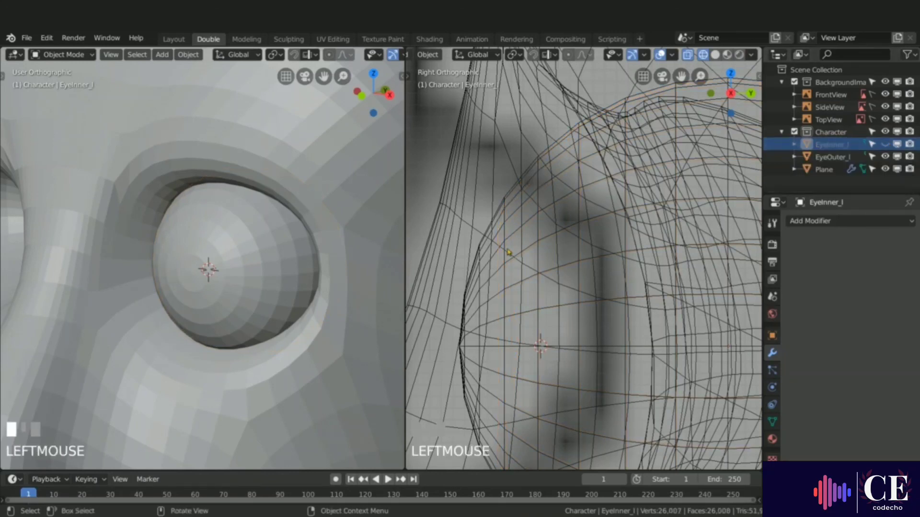
pyautogui.click(265, 257)
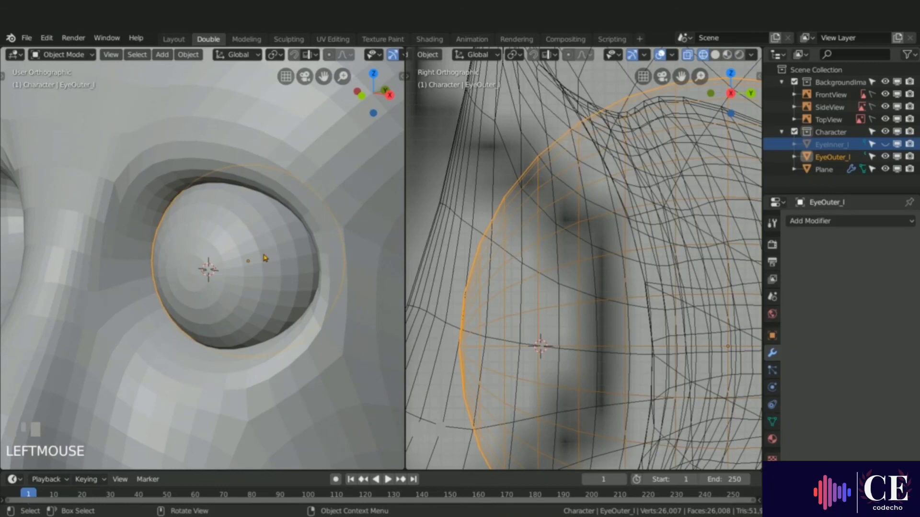
pyautogui.press('/')
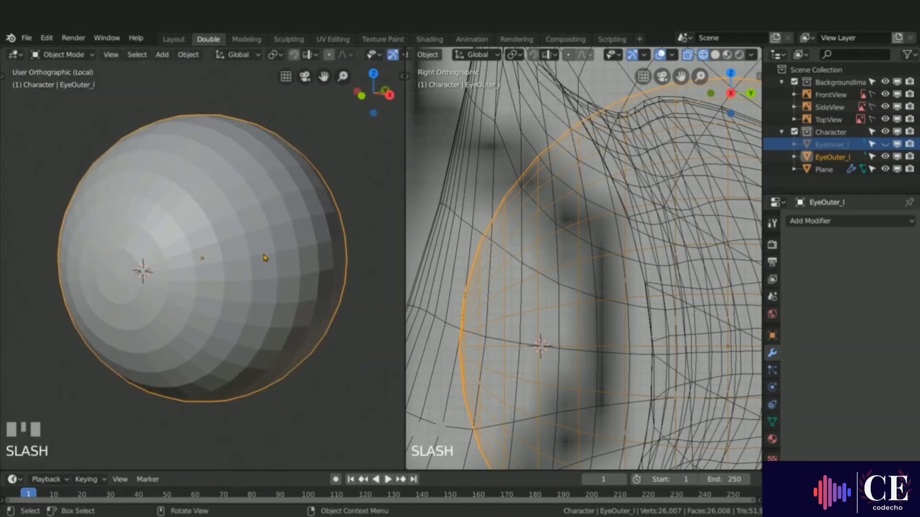
# Bulge EyeOuter_l's front by moving its front pole vertex about -0.0019 m along global Y, using smooth proportional editing of size 0.02.
pyautogui.press('Tab')
pyautogui.click(117, 277)
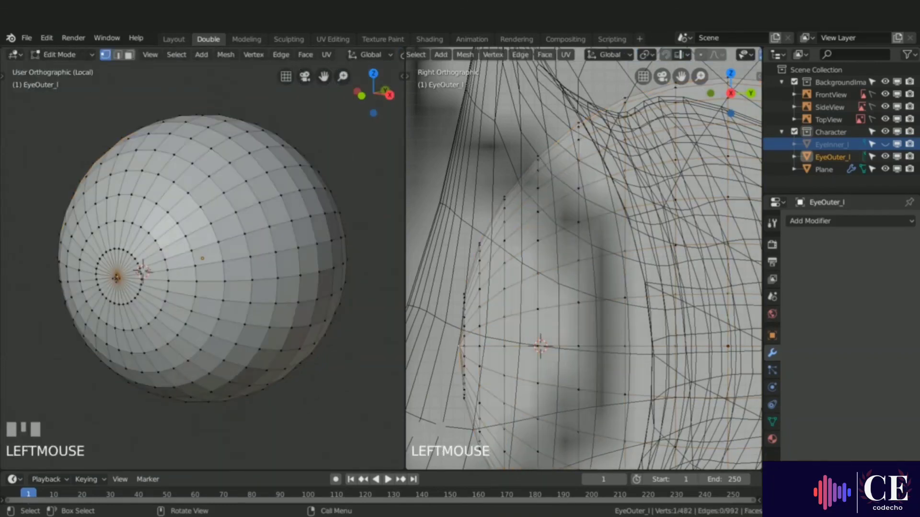
pyautogui.press('o')
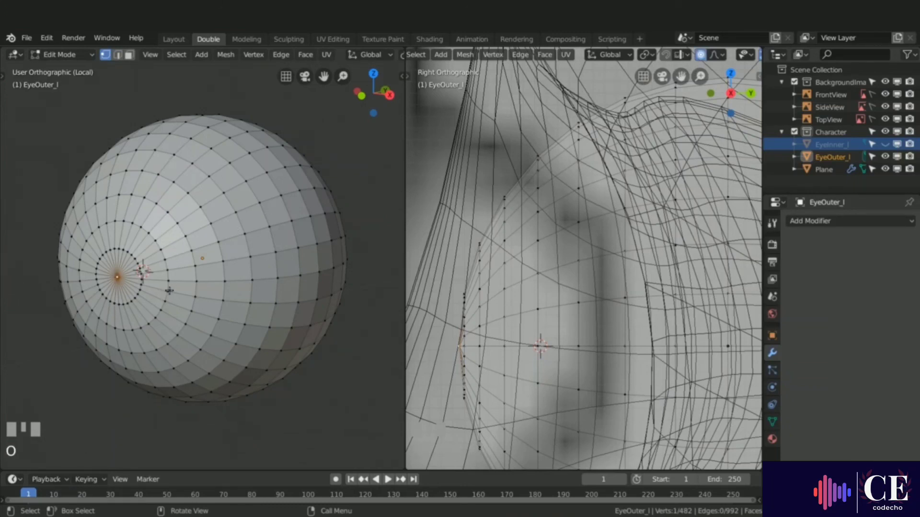
pyautogui.press('g')
pyautogui.press('y')
pyautogui.scroll(-2, 168, 291)
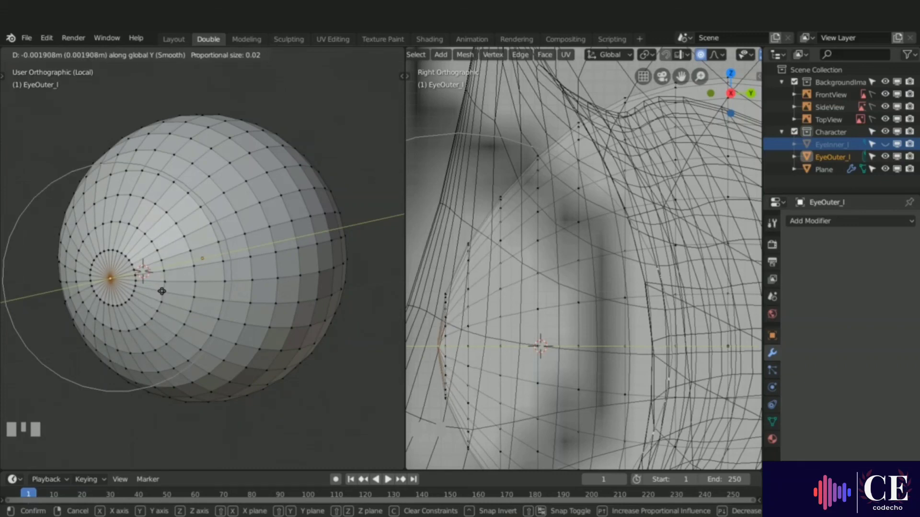
pyautogui.click(162, 292)
# From a side view, nudge the outer eyeball's front pole vertex forward another 0.0004 m or so along Y with proportional editing.
pyautogui.scroll(-3, 592, 281)
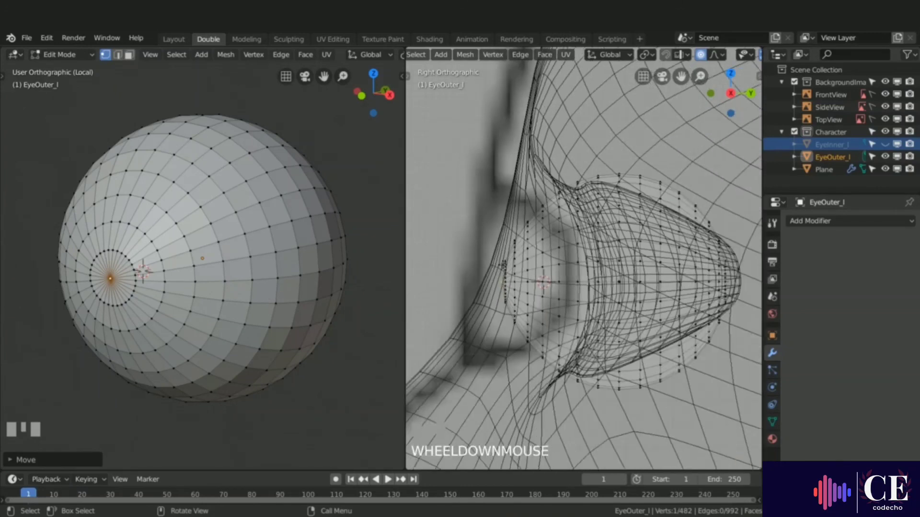
pyautogui.scroll(-2, 497, 209)
pyautogui.scroll(1, 497, 286)
pyautogui.moveTo(221, 275); pyautogui.dragTo(153, 265, button='middle')
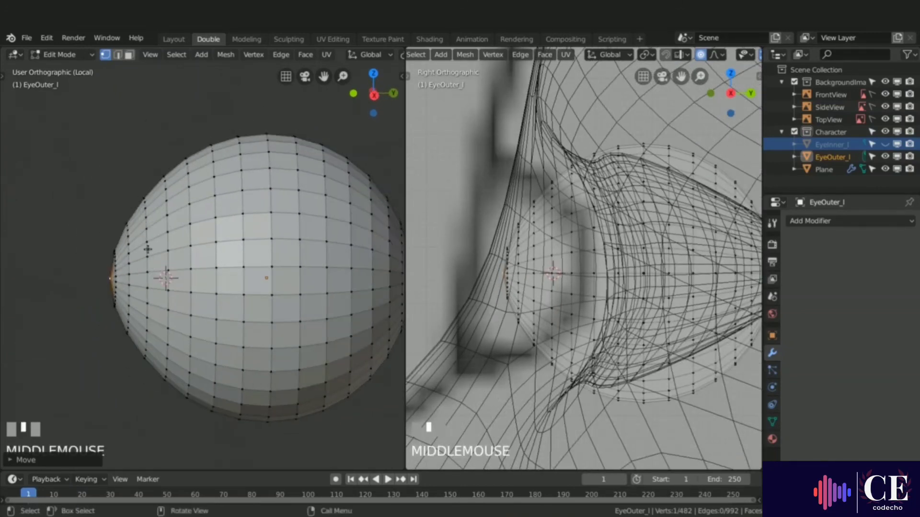
pyautogui.press('g')
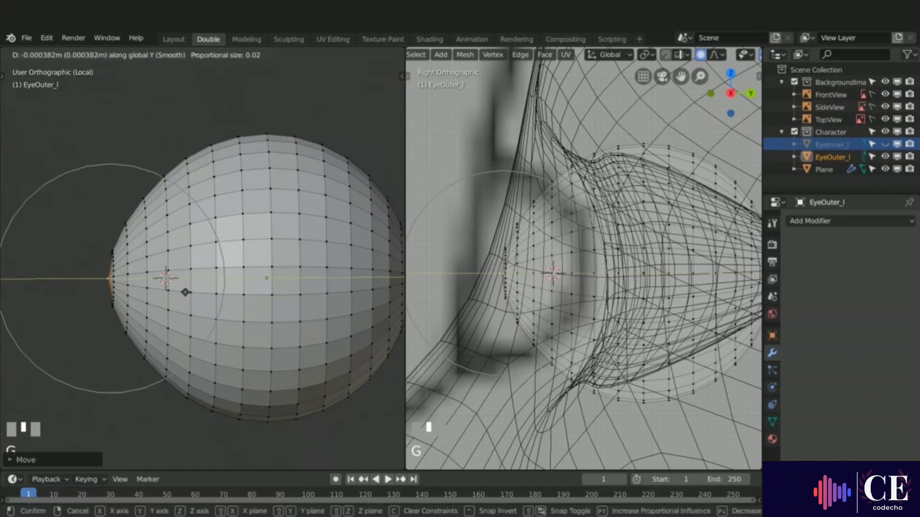
pyautogui.click(186, 291)
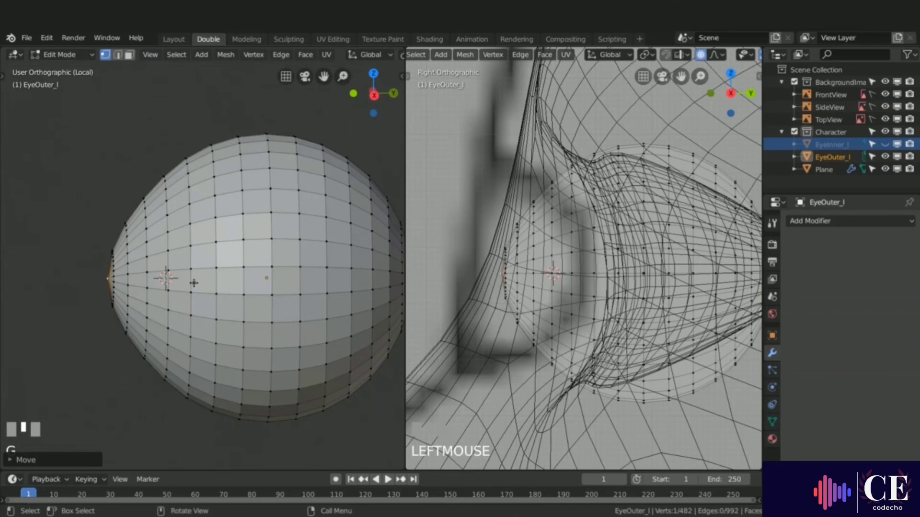
# Shade EyeOuter_l smooth in Object Mode, then bring the head and EyeInner_l back into view.
pyautogui.press('Tab')
pyautogui.rightClick(194, 286)
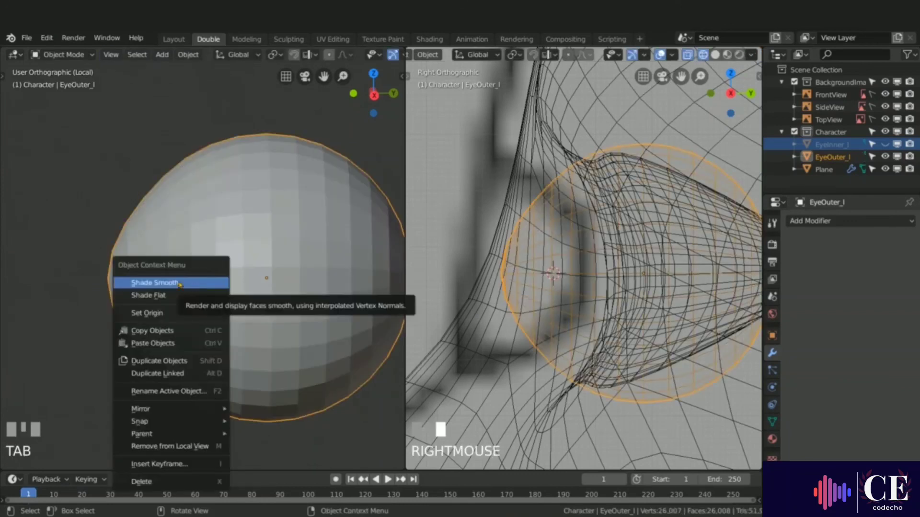
pyautogui.click(156, 284)
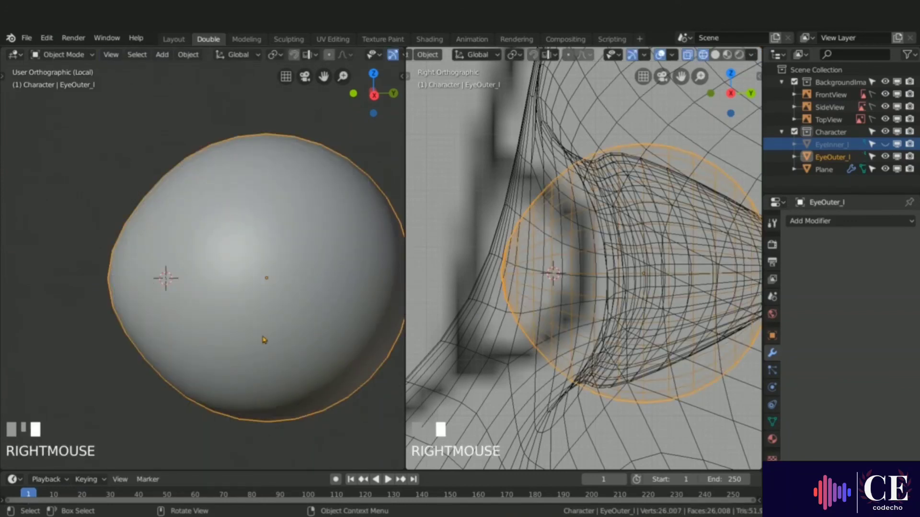
pyautogui.press('KP_Divide')
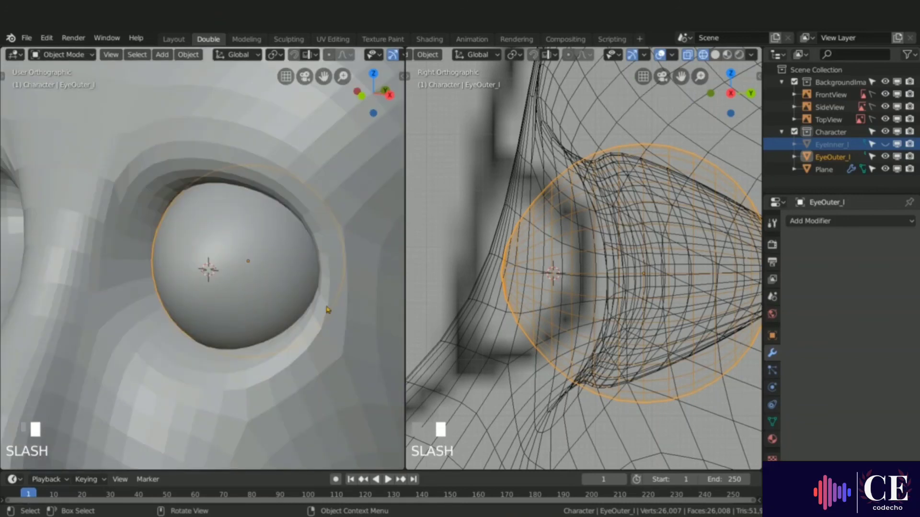
pyautogui.click(885, 144)
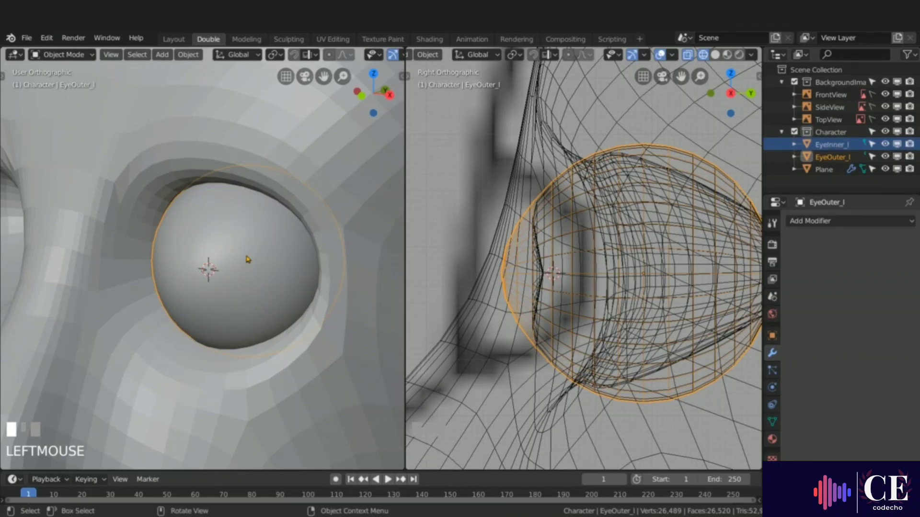
# Mirror EyeOuter_l across X with a Mirror modifier and apply all its transforms, working in the front view.
pyautogui.moveTo(247, 259); pyautogui.dragTo(311, 266, button='middle')
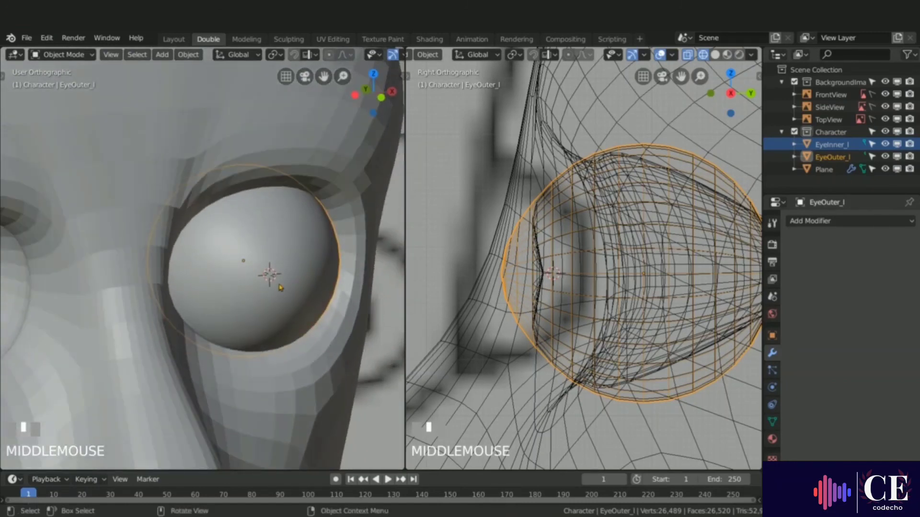
pyautogui.scroll(-5, 282, 228)
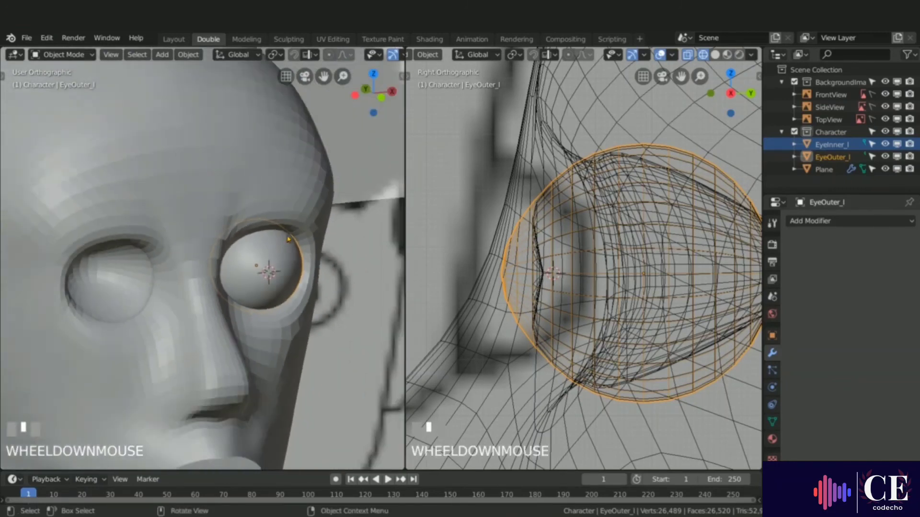
pyautogui.scroll(-3, 289, 238)
pyautogui.moveTo(288, 242); pyautogui.dragTo(294, 251, button='middle')
pyautogui.press('KP_1')
pyautogui.scroll(4, 297, 255)
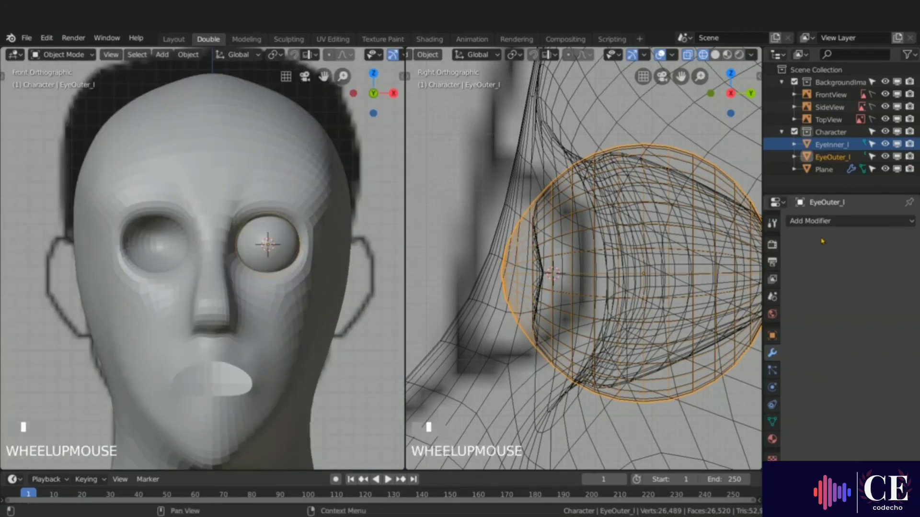
pyautogui.click(827, 222)
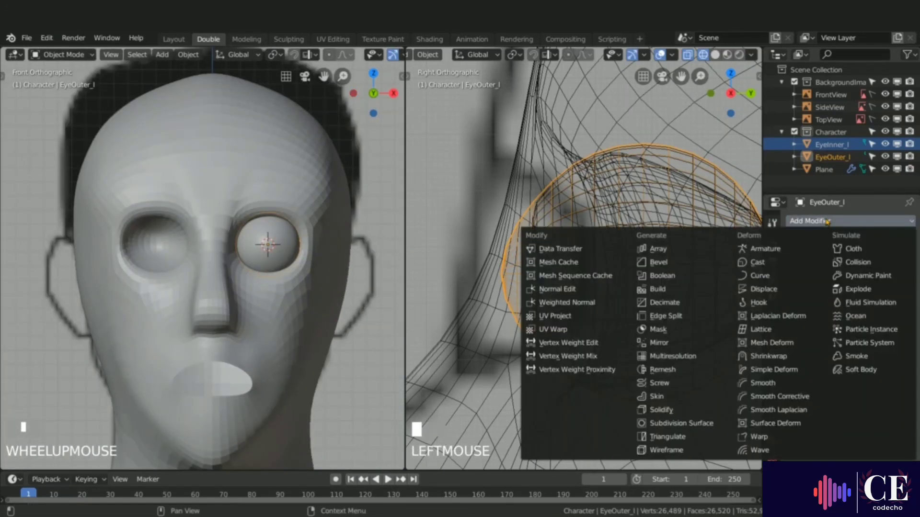
pyautogui.click(660, 343)
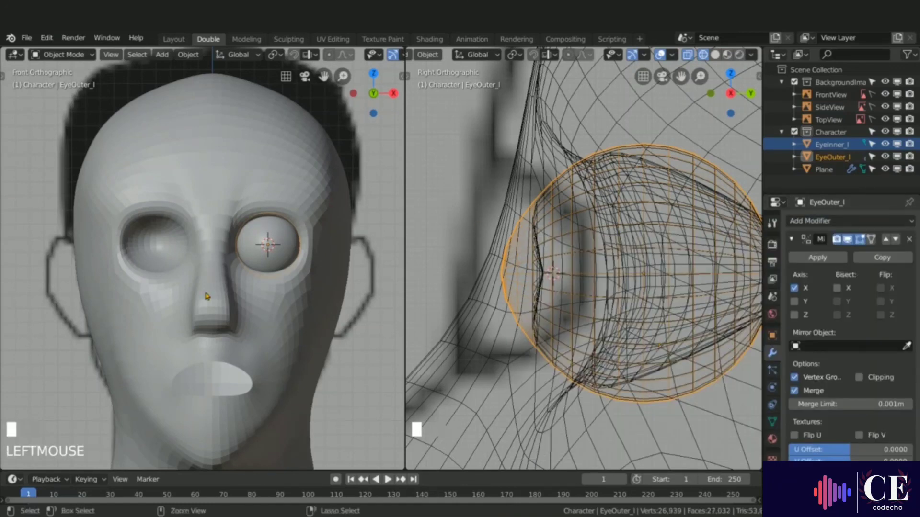
pyautogui.hotkey('ctrl', 'a')
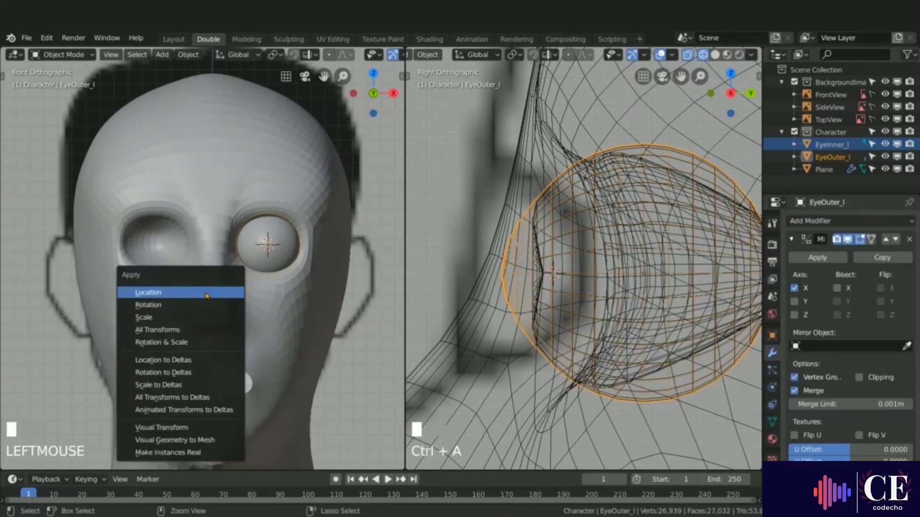
pyautogui.click(175, 330)
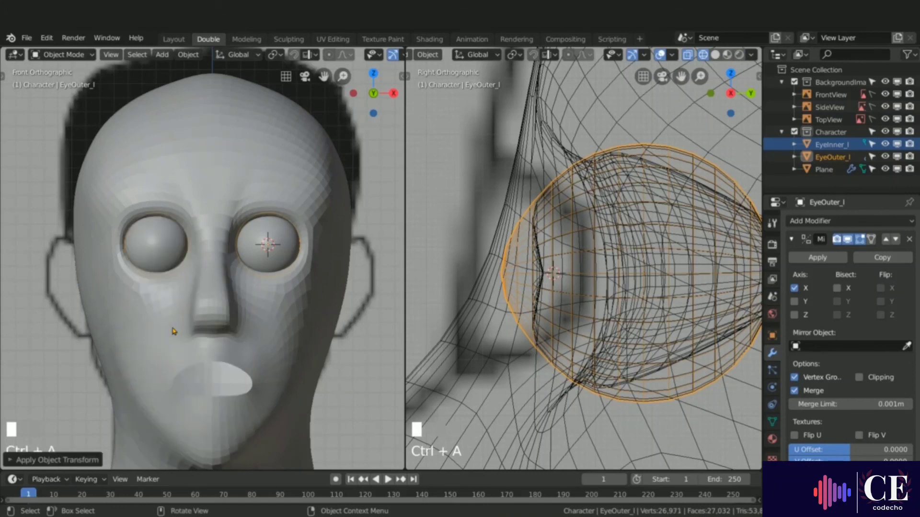
# Add an X-axis Mirror modifier to EyeInner_l, apply all its transforms, and briefly hide EyeOuter_l to check both inner eyes.
pyautogui.click(828, 145)
pyautogui.click(825, 221)
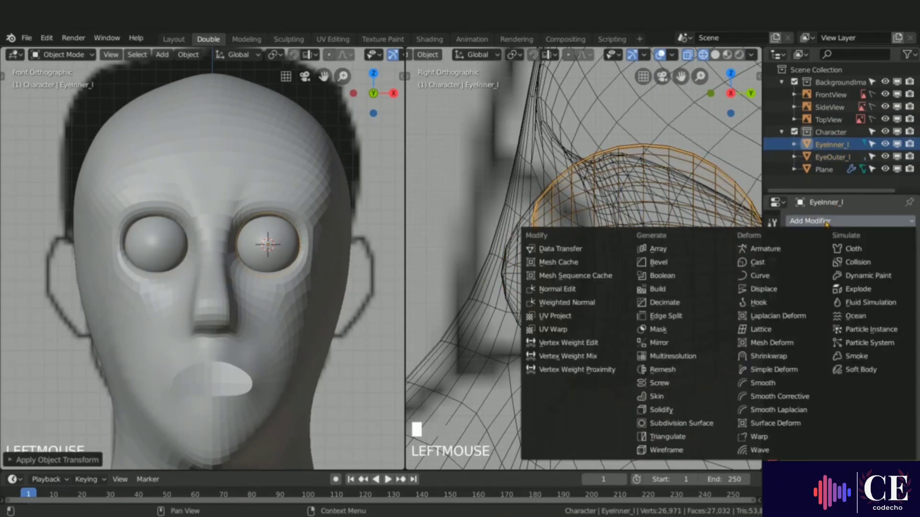
pyautogui.click(669, 346)
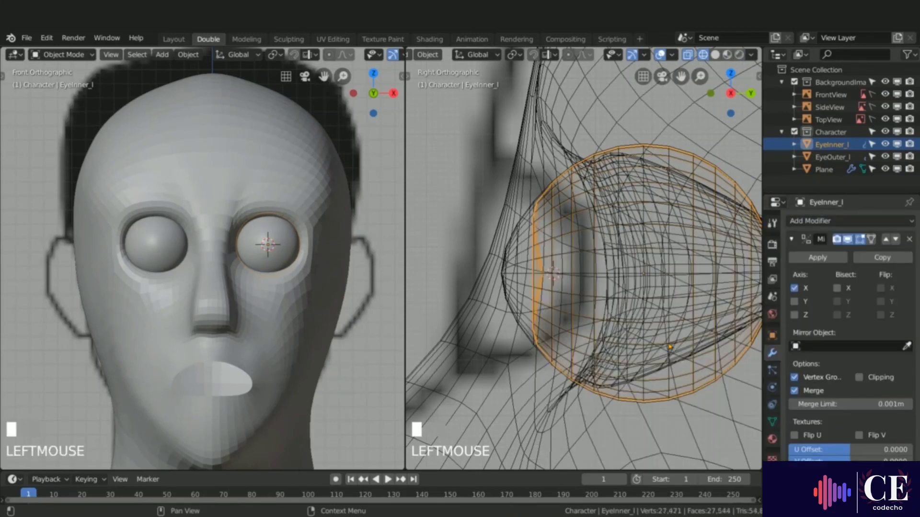
pyautogui.hotkey('ctrl', 'a')
pyautogui.click(245, 277)
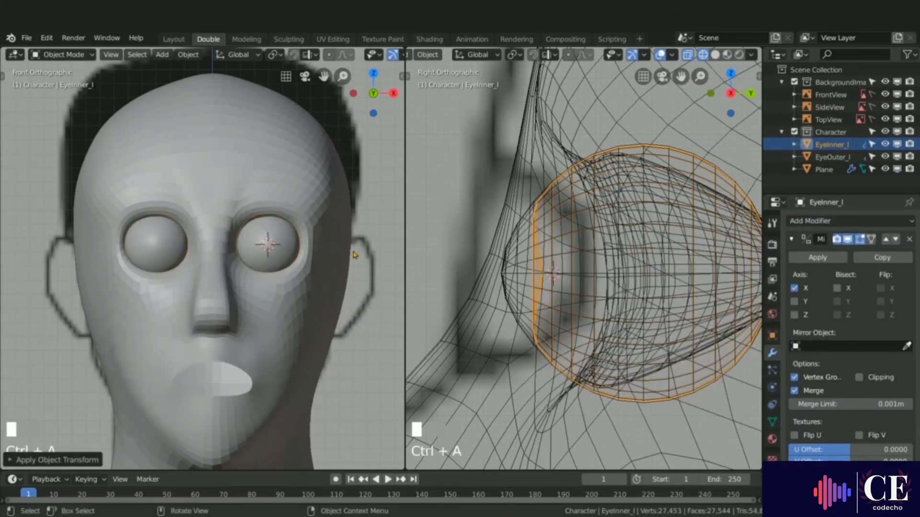
pyautogui.click(884, 156)
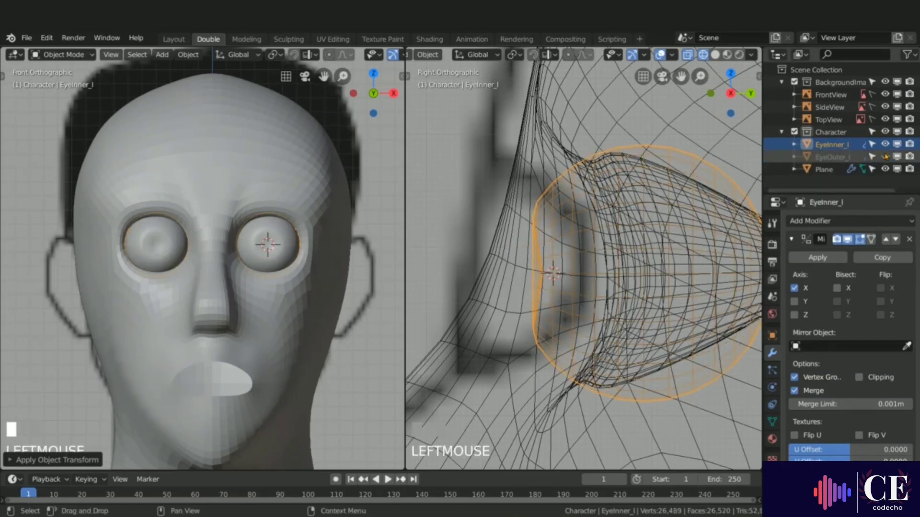
pyautogui.click(885, 157)
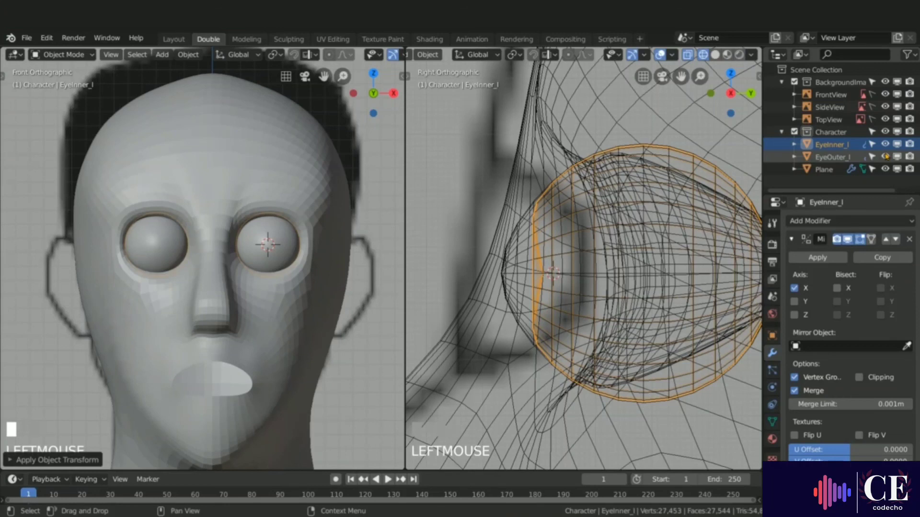